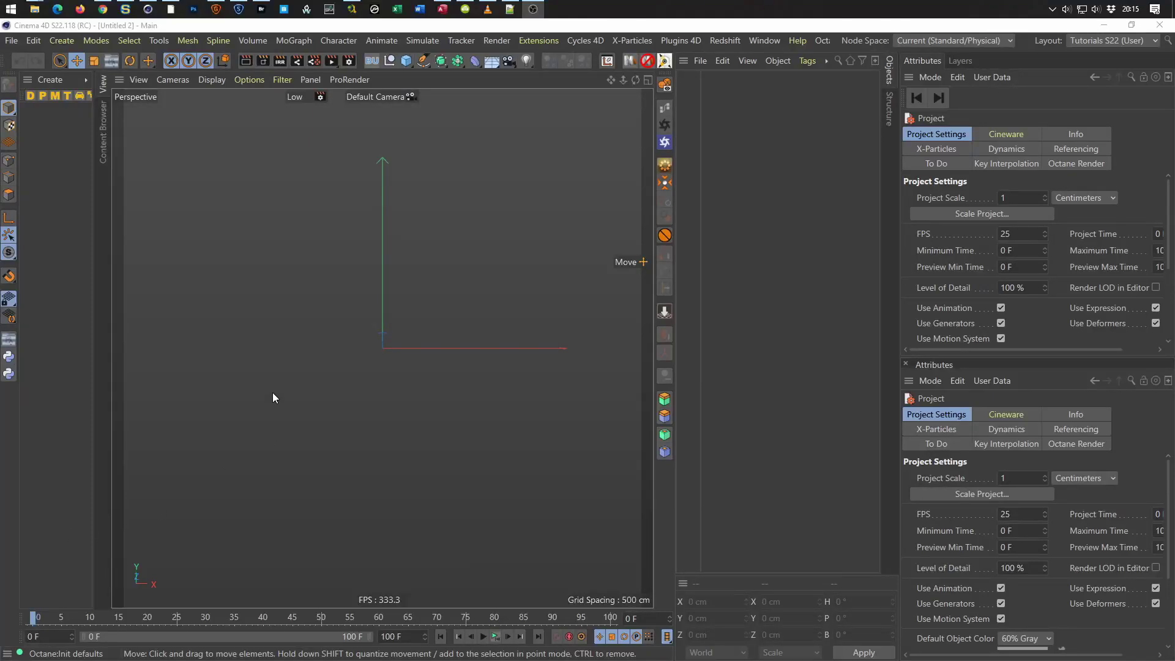
Switch from Cinema 4D to the browser showing the PlayStation Plus Collection trailer.
click(103, 9)
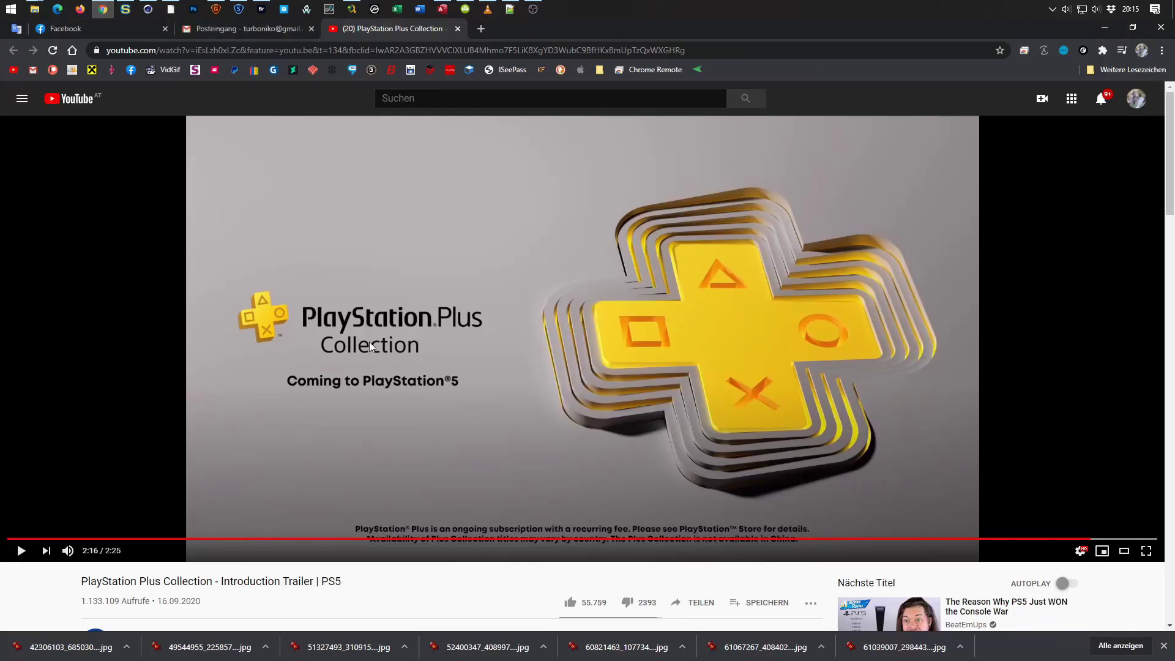
Seek the trailer back to about 2:11.
scroll(190, 599, down, 1)
scroll(183, 591, down, 1)
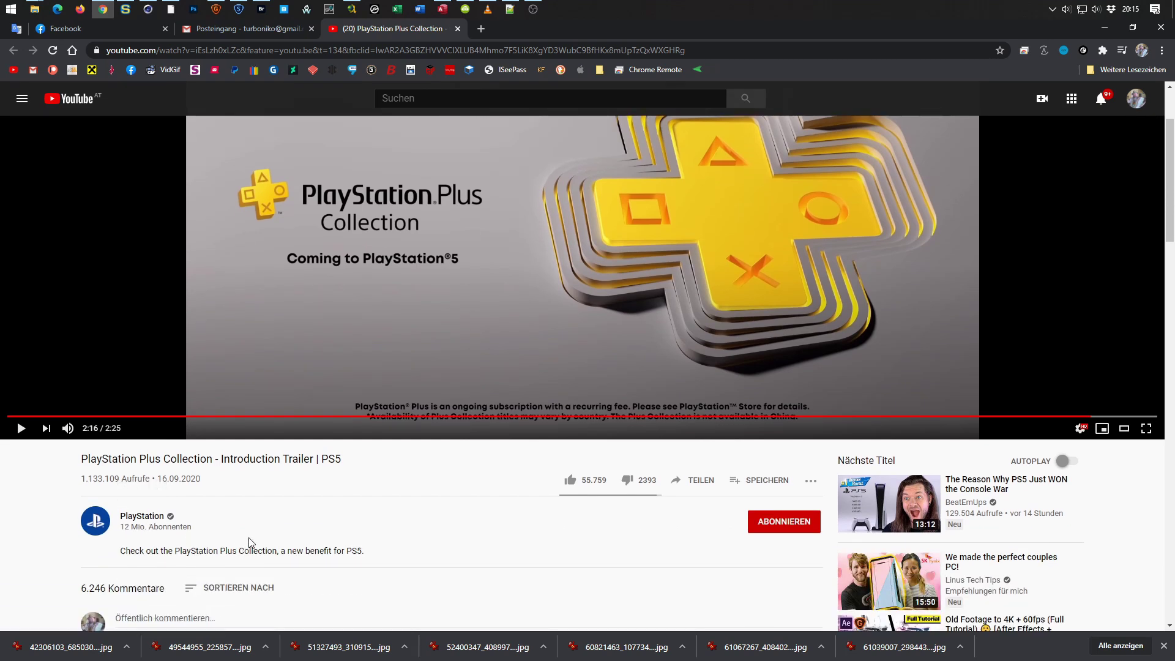
scroll(249, 542, up, 2)
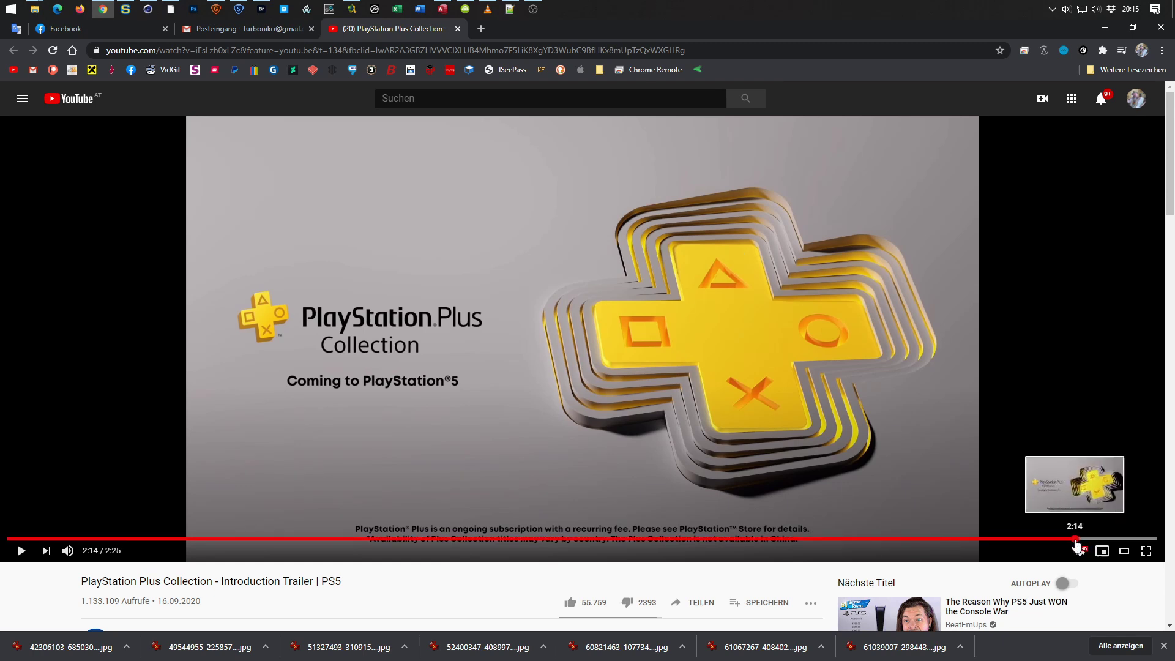
click(1073, 540)
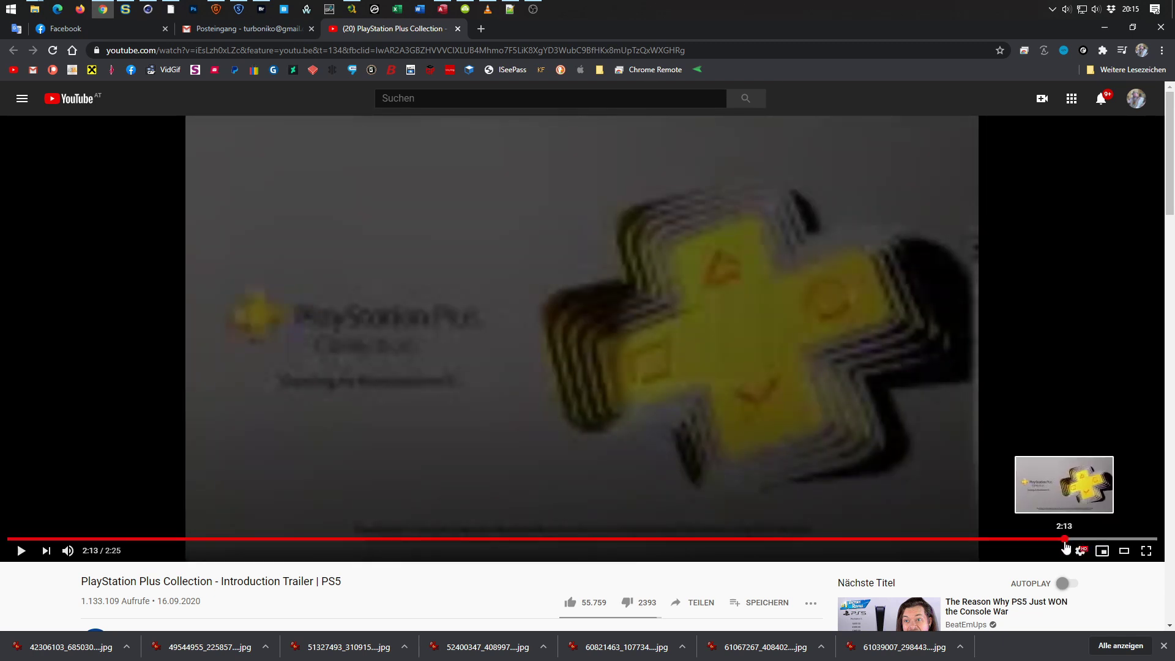
click(1054, 540)
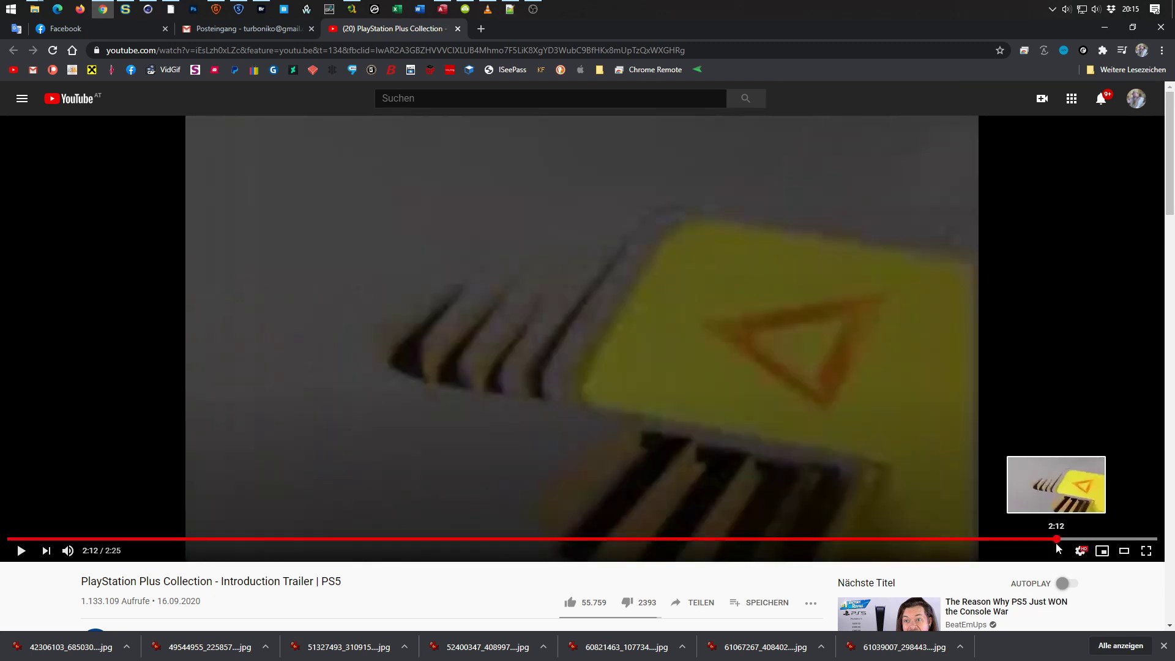
drag(1052, 542, 1041, 543)
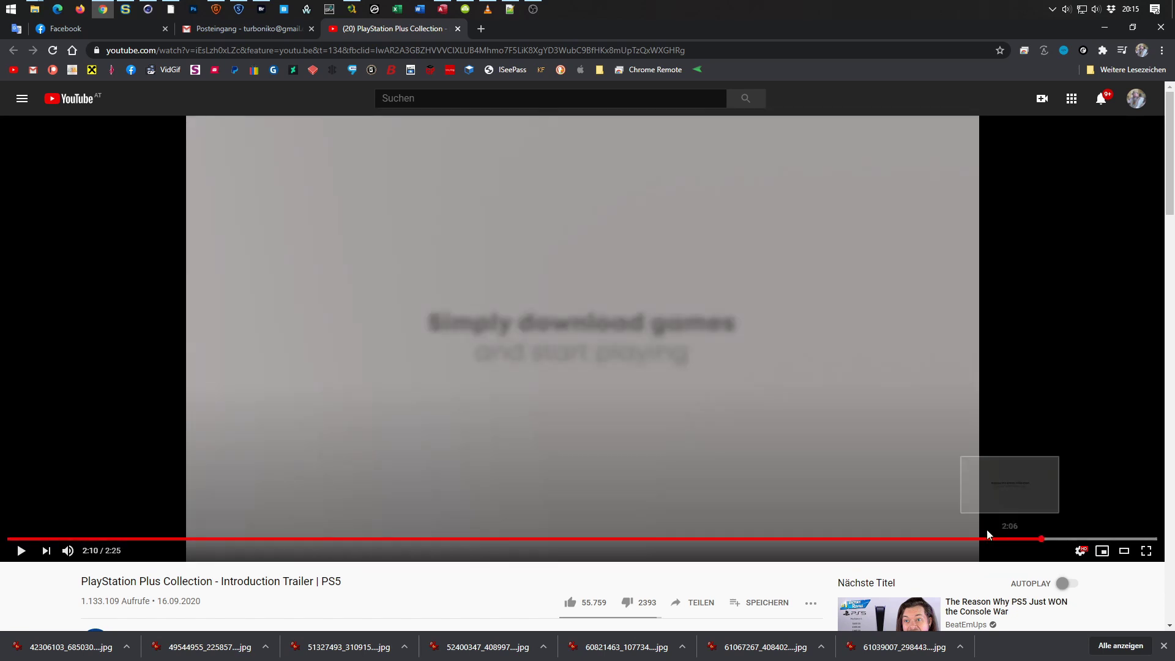
Mute the trailer, play it, pause on the cross with symbols, then seek toward 2:16.
click(67, 551)
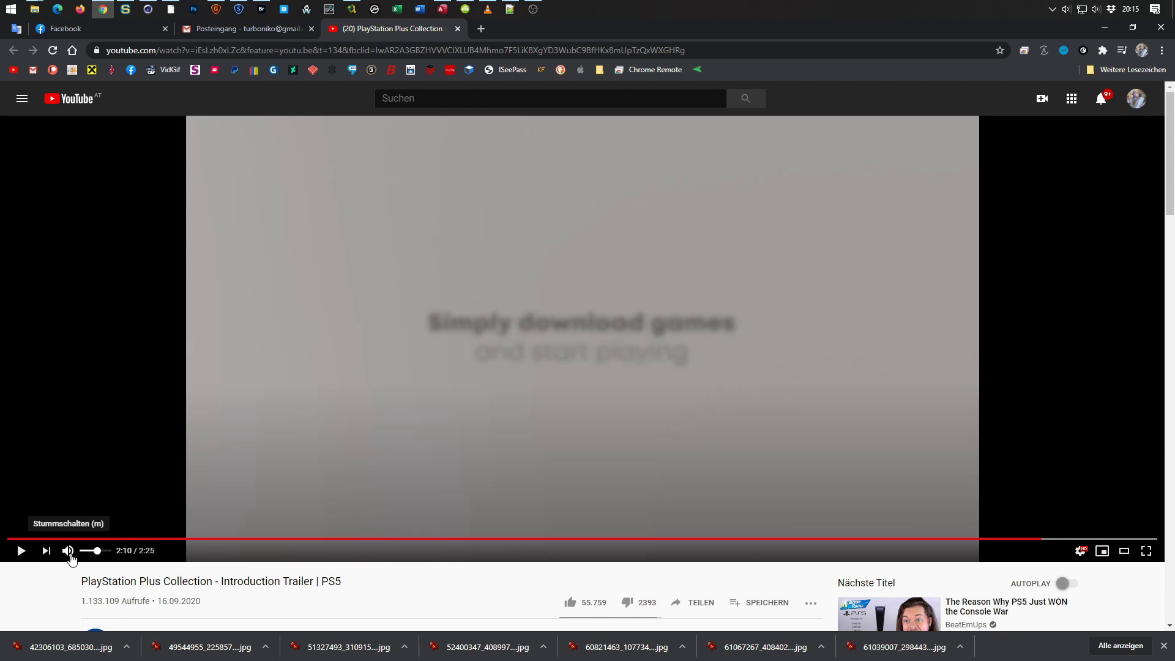
click(927, 509)
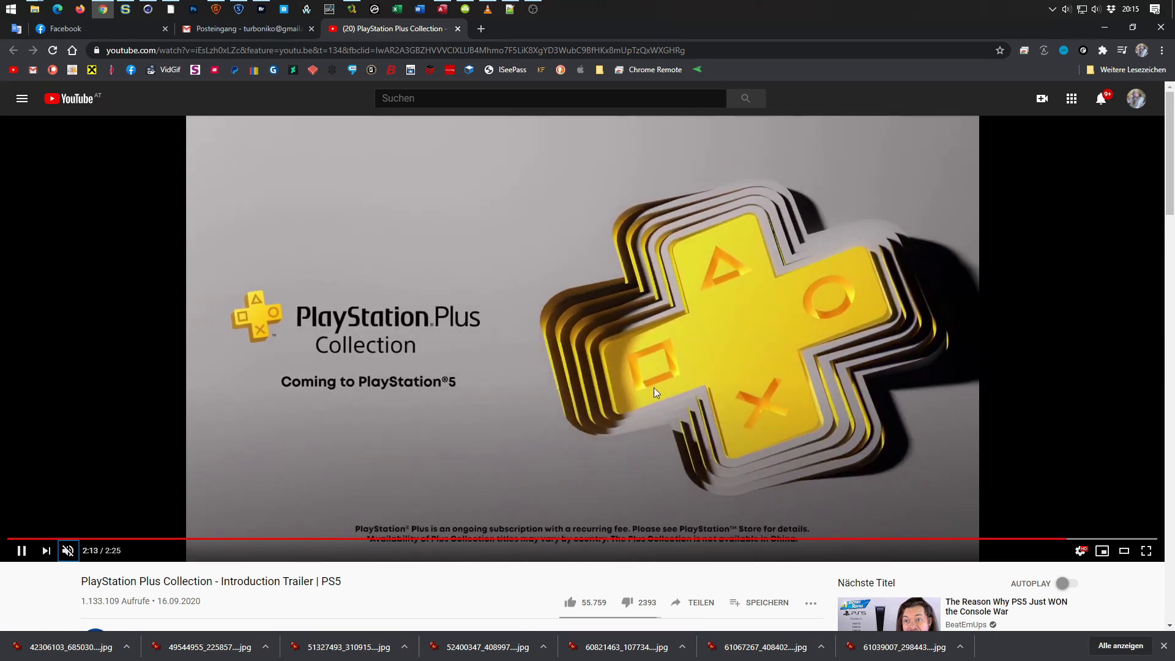
click(579, 501)
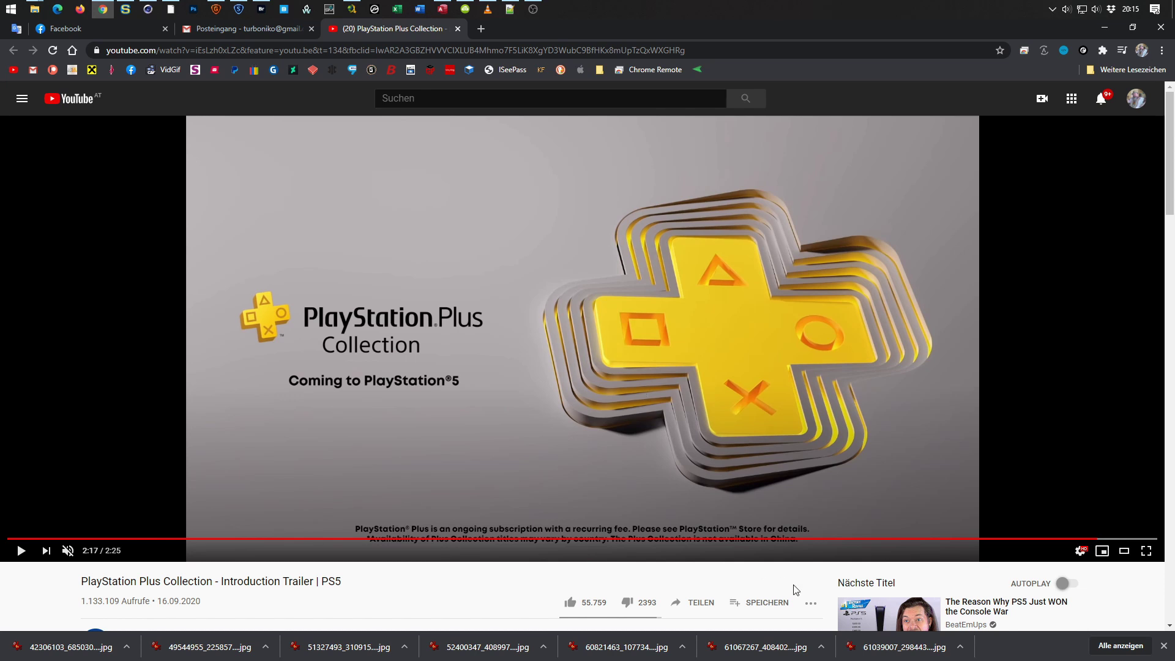
click(1094, 539)
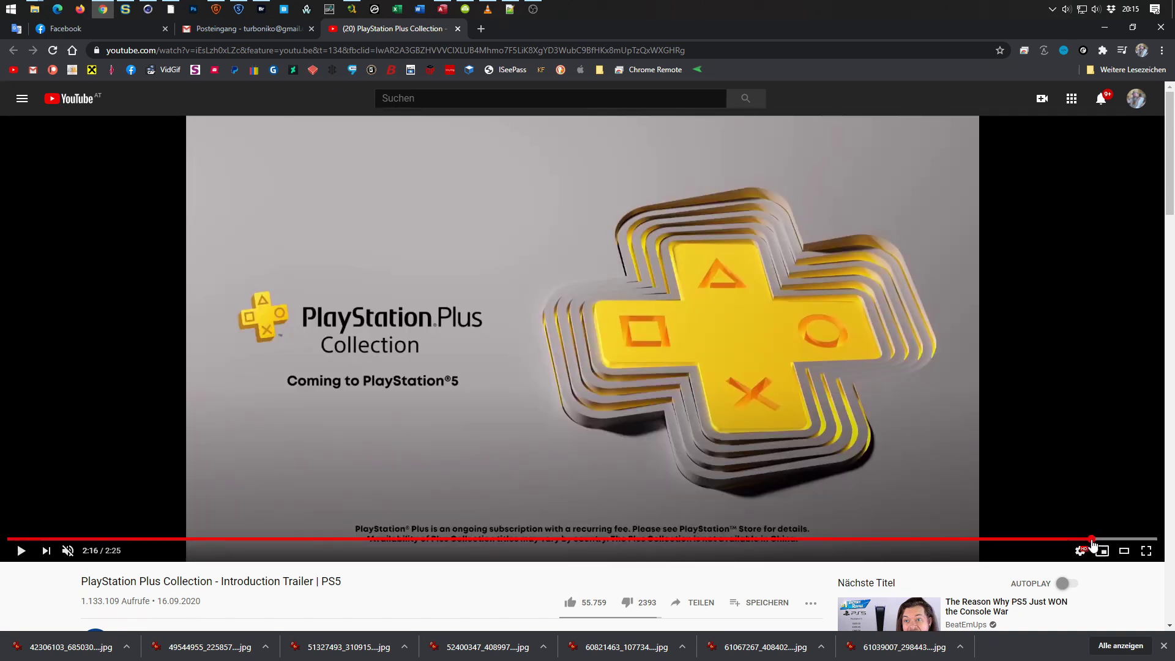
Scrub the paused trailer back to 2:13 on the angled cross, then return to Cinema 4D.
drag(1093, 544, 1070, 544)
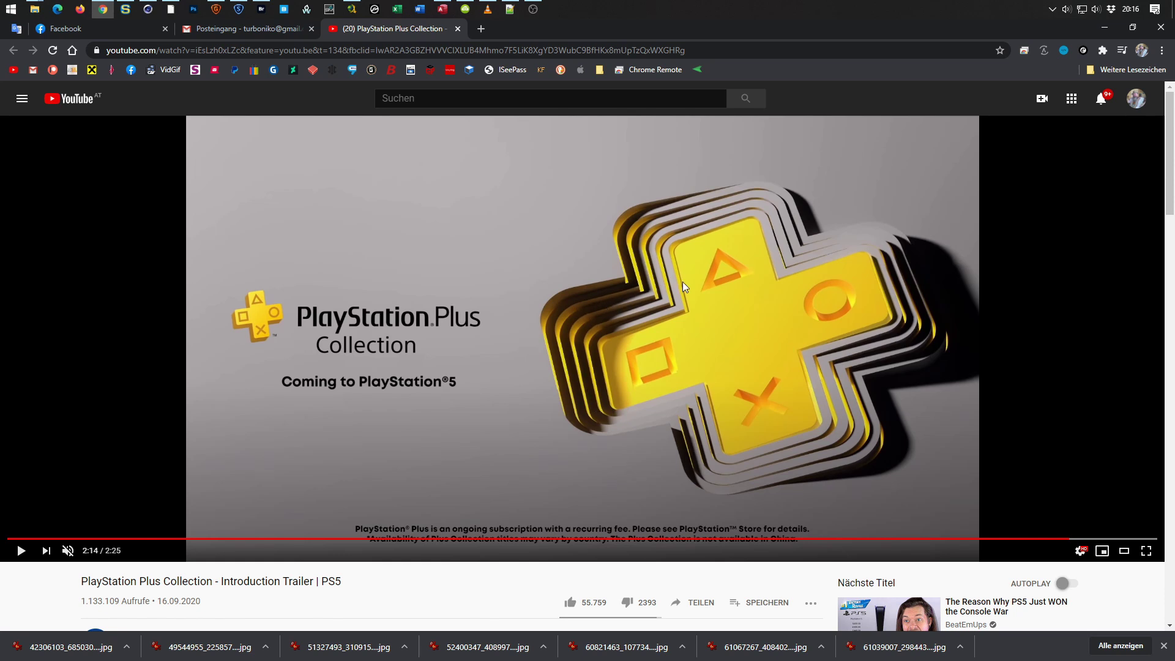
click(1067, 540)
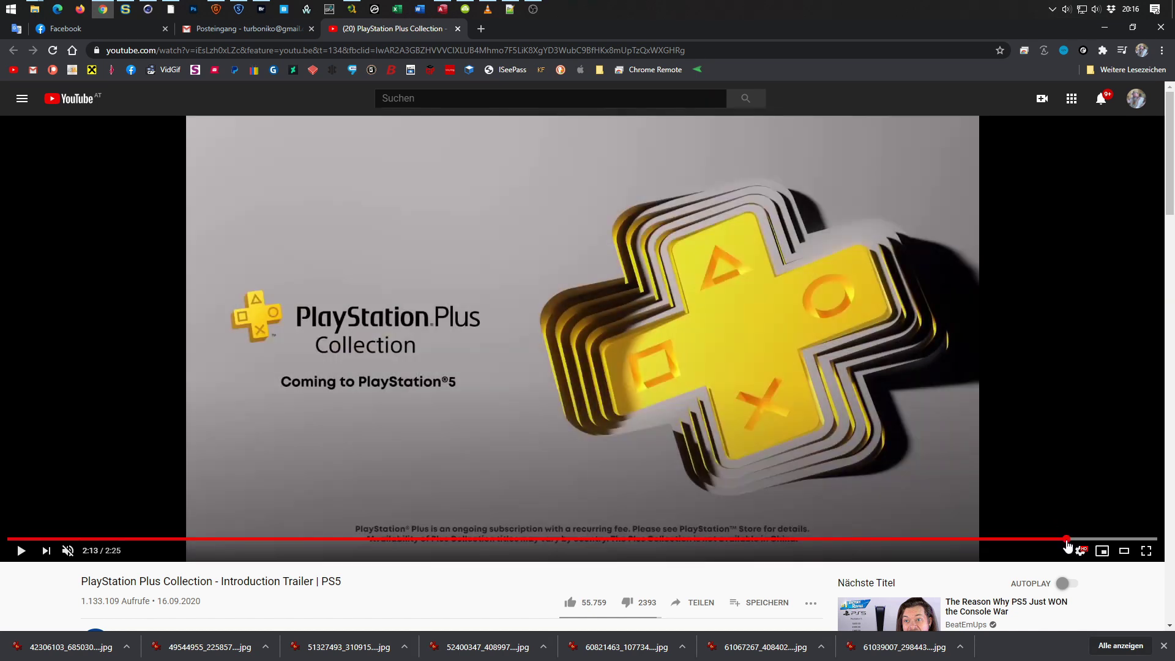
click(1063, 540)
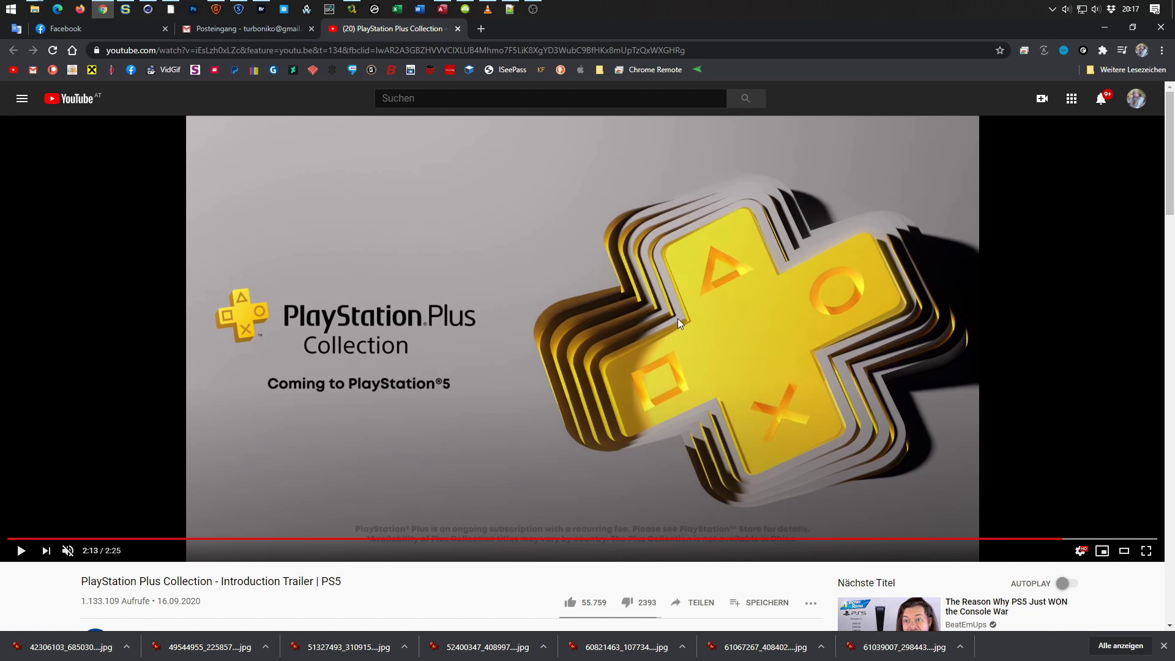
click(152, 12)
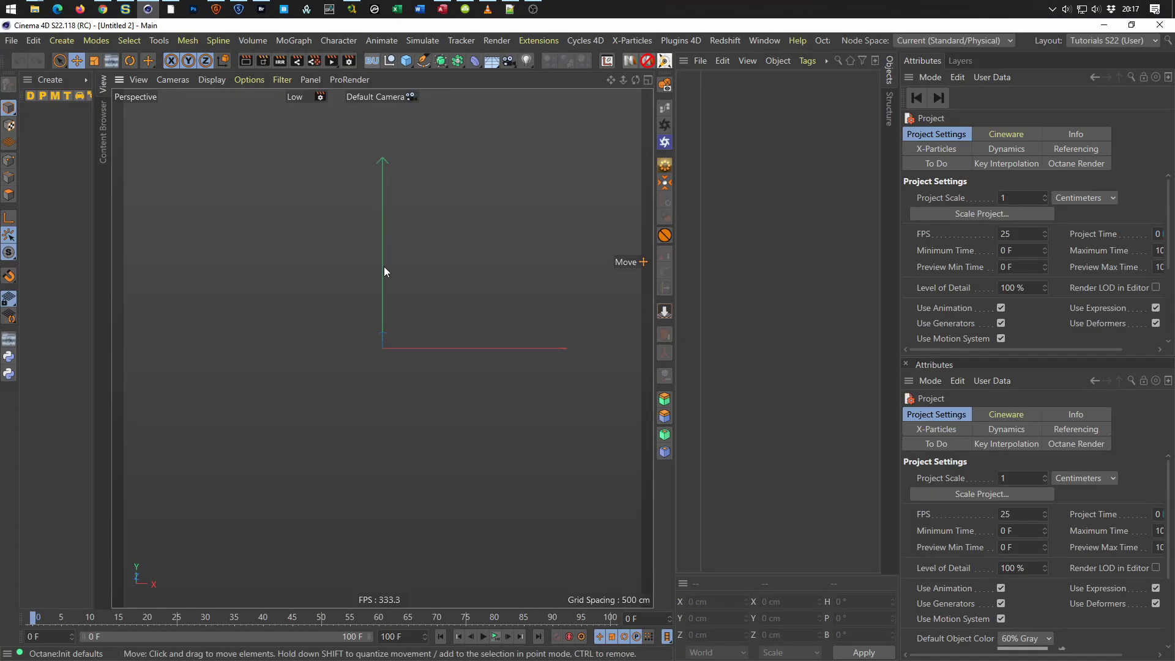
Add a tube primitive and tilt the view to look down on it.
click(407, 60)
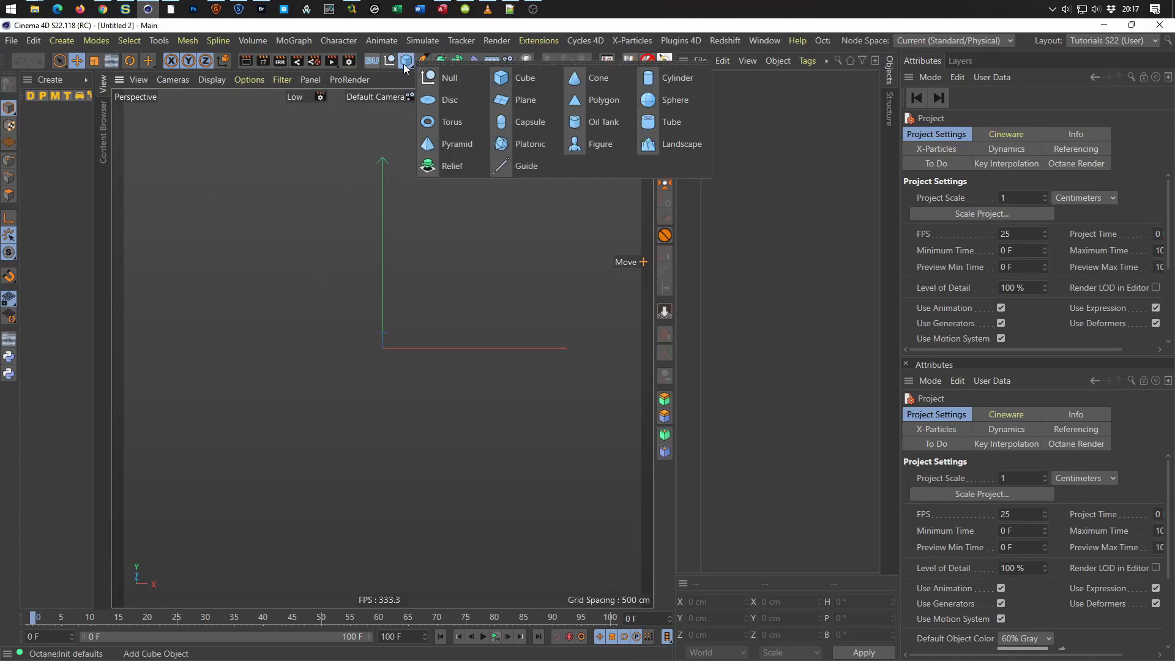
click(672, 121)
alt+drag(411, 347, 417, 284)
scroll(417, 284, up, 3)
scroll(475, 291, up, 3)
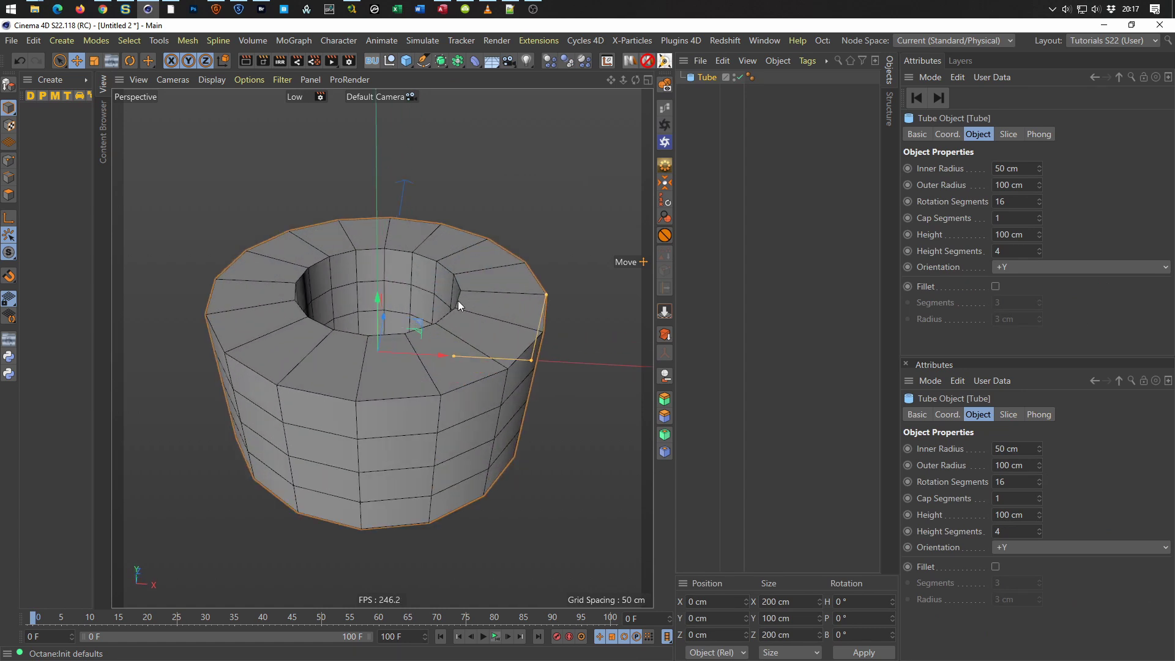
drag(547, 294, 515, 325)
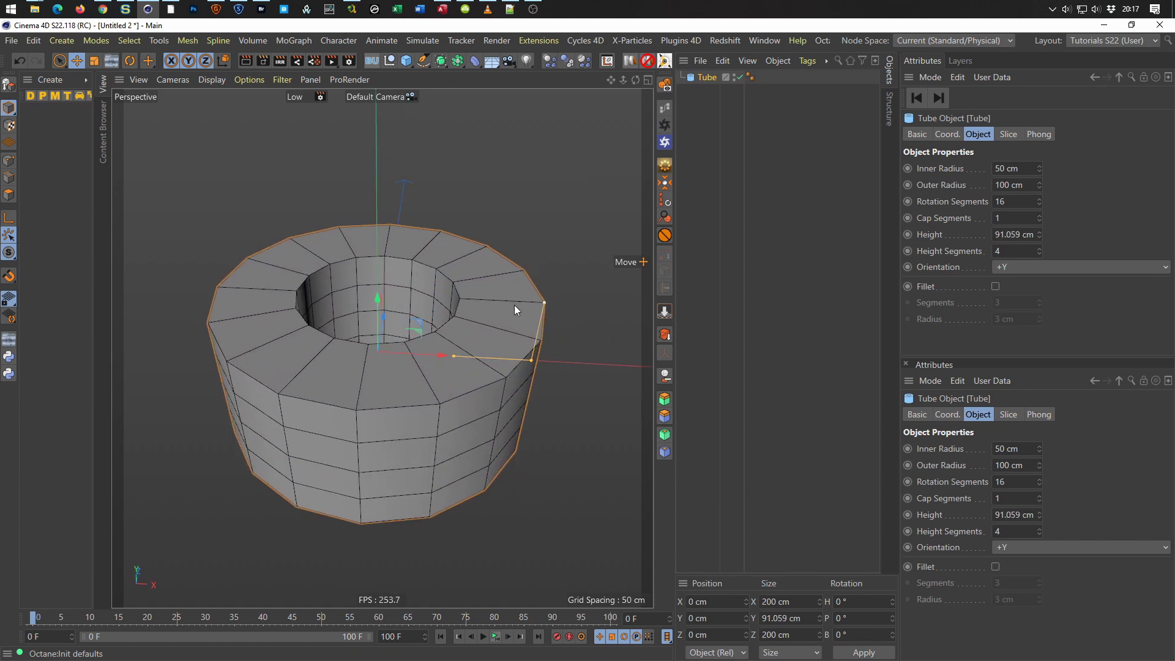
Give the tube height 50 cm, 1 height segment, 50 rotation segments and 60 cm outer radius.
click(1013, 235)
text(50)
key(Return)
key(Tab)
text(1)
key(Return)
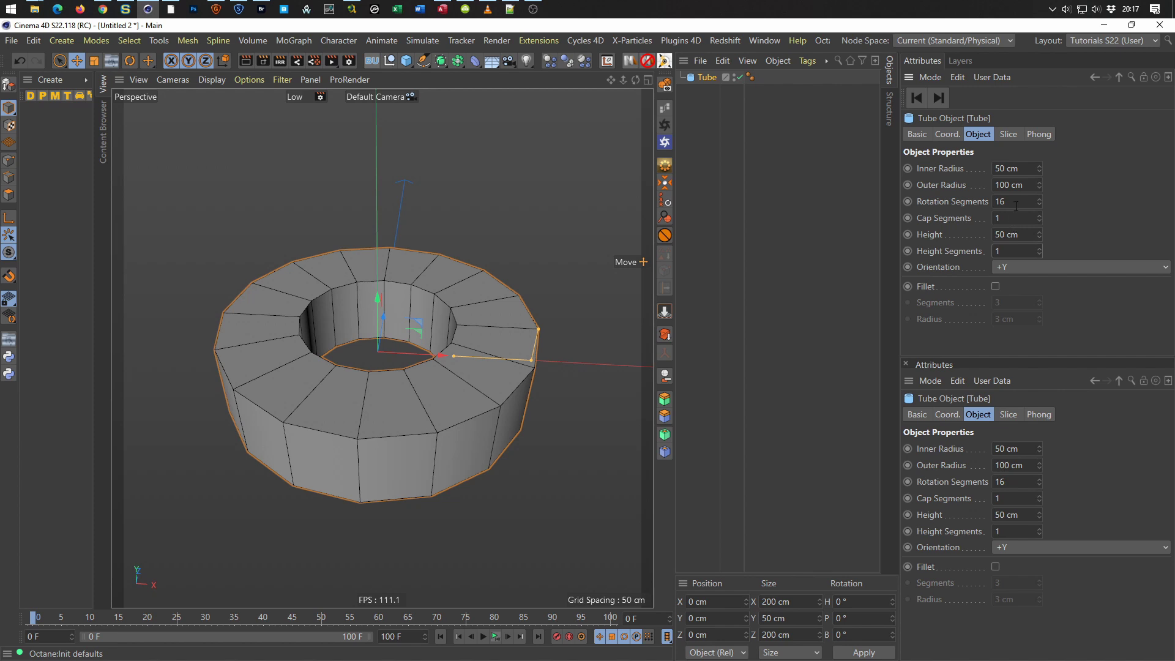
click(1031, 205)
text(50)
key(Return)
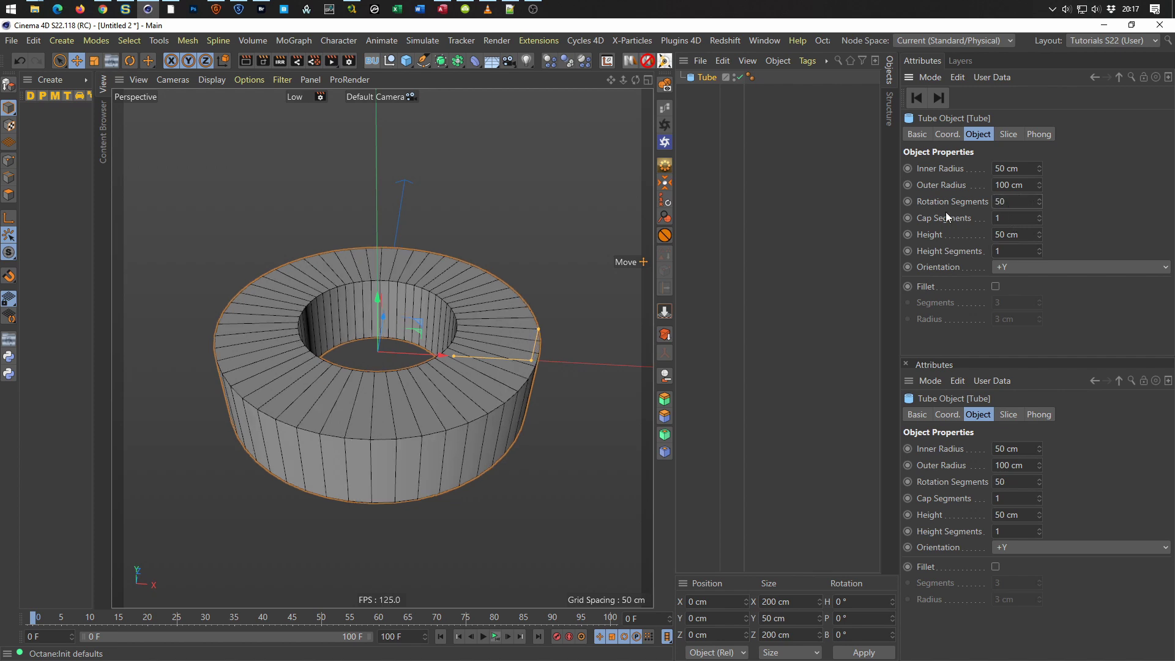
double_click(1032, 184)
text(60)
key(Return)
Duplicate the tube as Tube.1 with 60 cm inner and 70 cm outer radius.
ctrl+drag(707, 77, 705, 92)
double_click(1029, 168)
text(60)
key(Tab)
text(70)
key(Return)
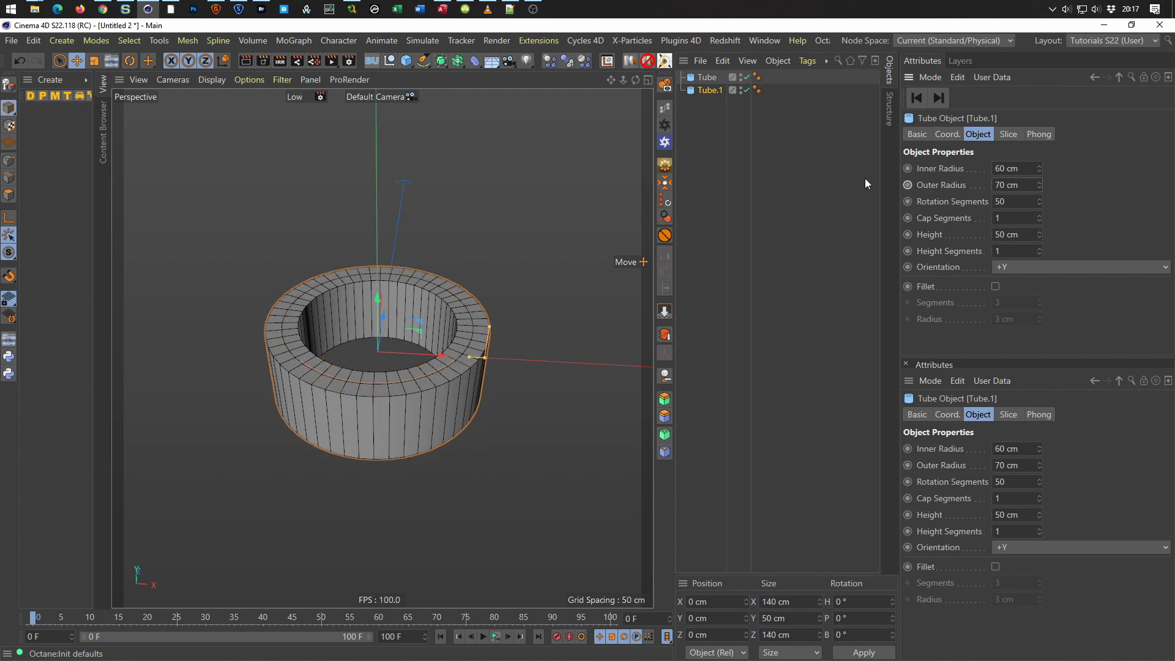
Duplicate the ring as Tube.2 with 70 cm inner and 80 cm outer radius.
ctrl+drag(708, 89, 704, 119)
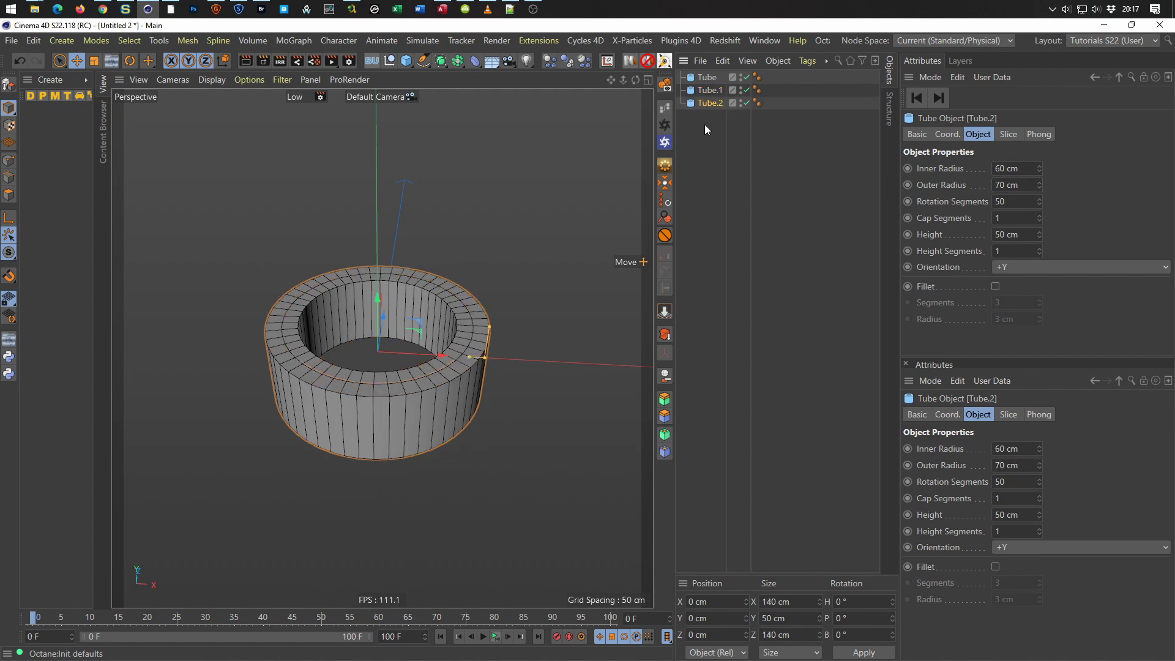
double_click(1036, 167)
text(70)
key(Tab)
text(80)
key(Return)
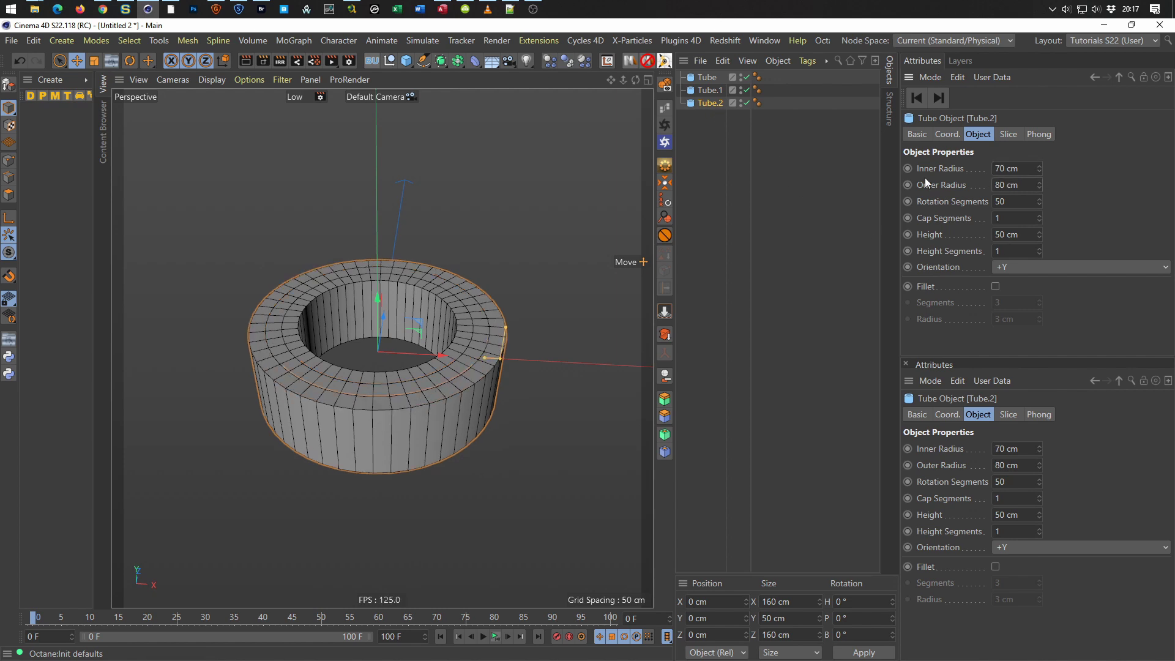
Duplicate the ring as Tube.3 with 80 cm inner and 90 cm outer radius.
ctrl+drag(706, 102, 699, 178)
double_click(1027, 169)
text(80)
key(Tab)
text(90)
key(Return)
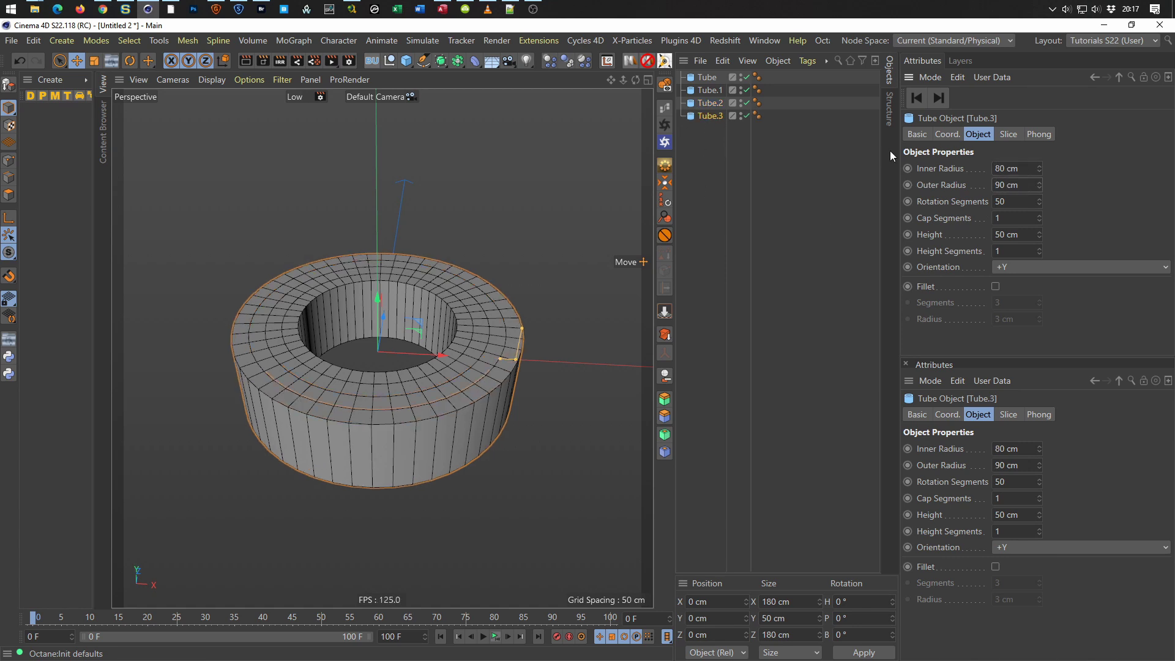
mouse_move(505, 341)
alt+mouse_down()
mouse_move(531, 271)
mouse_move(507, 302)
mouse_move(521, 297)
alt+mouse_up()
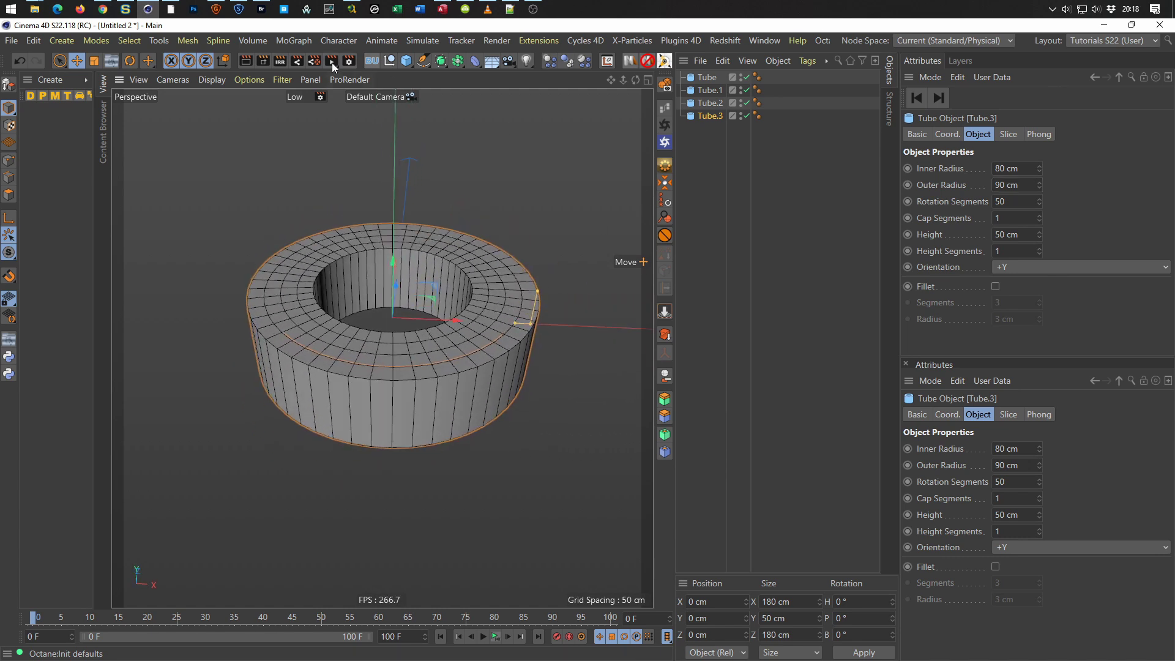
Add a Fracture object and place all four tubes under it.
click(289, 41)
click(308, 117)
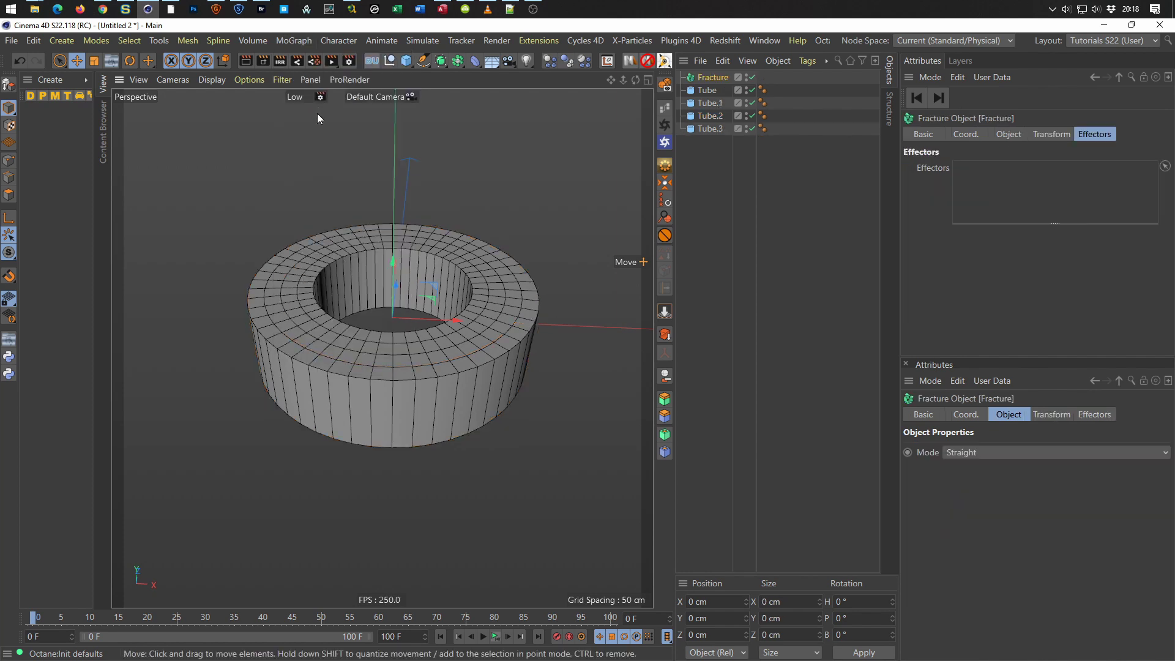
drag(697, 151, 709, 83)
click(711, 78)
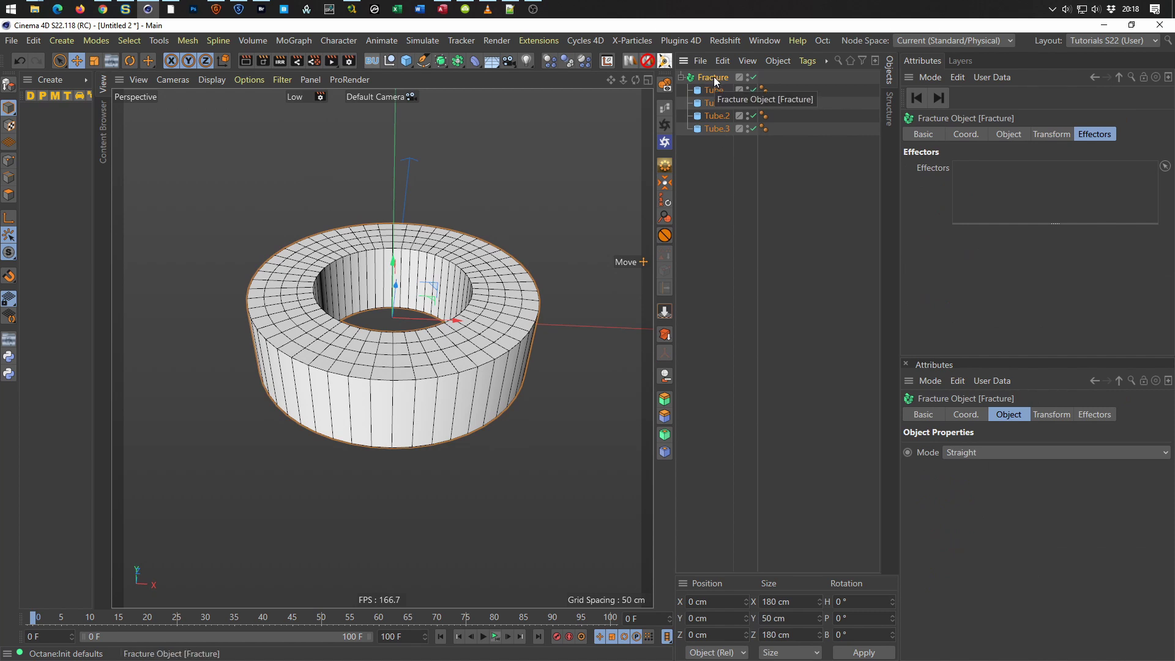
Add a Step effector to the Fracture with Rotation enabled and pitch set to 10°.
click(295, 41)
mouse_move(307, 63)
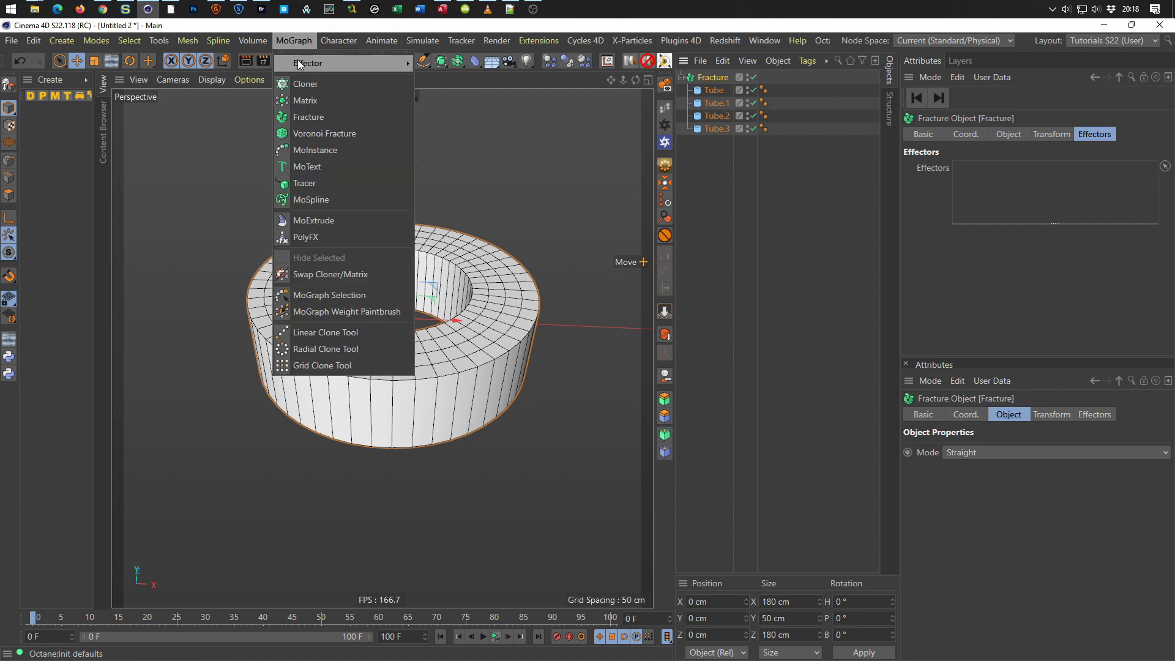
click(458, 252)
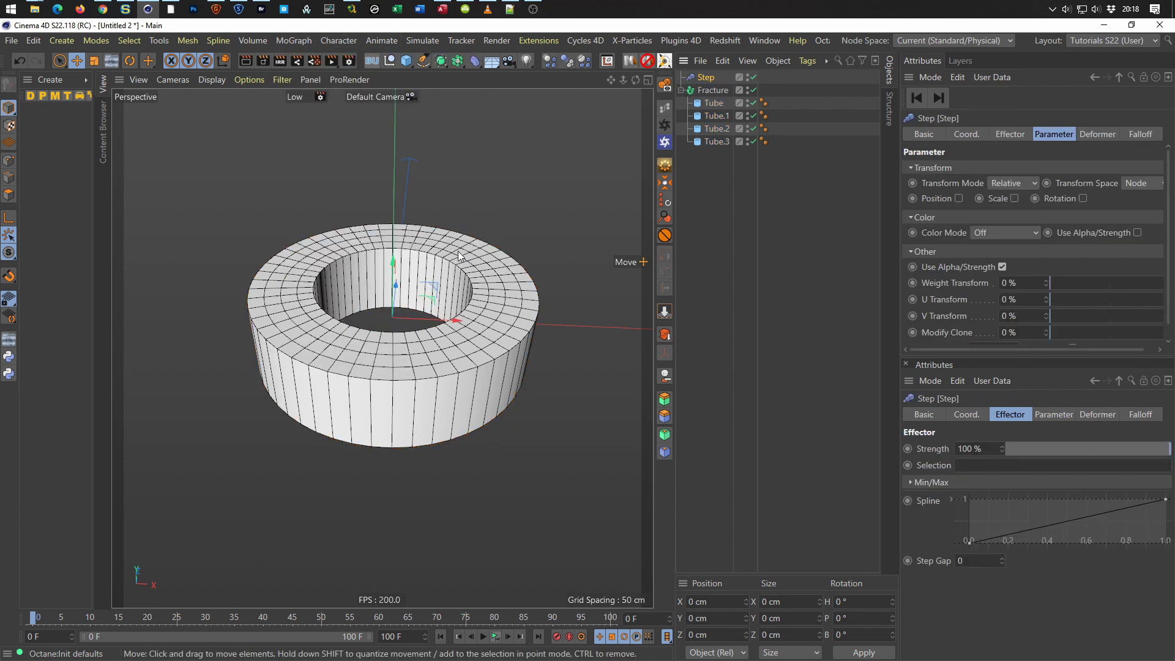
click(711, 90)
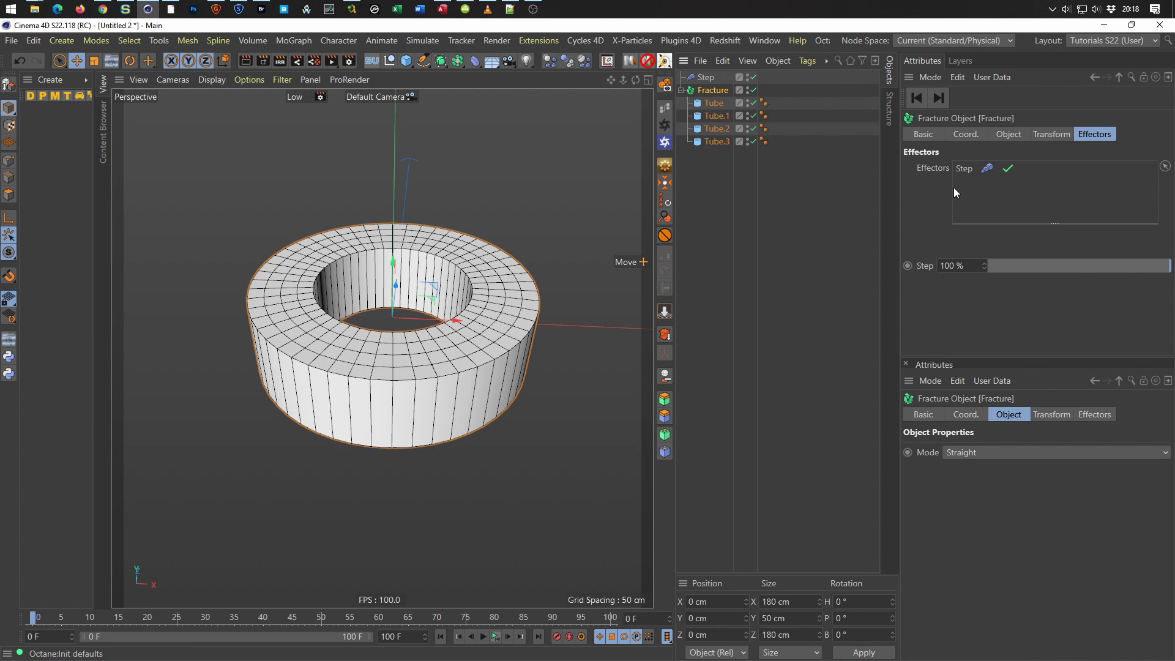
click(707, 78)
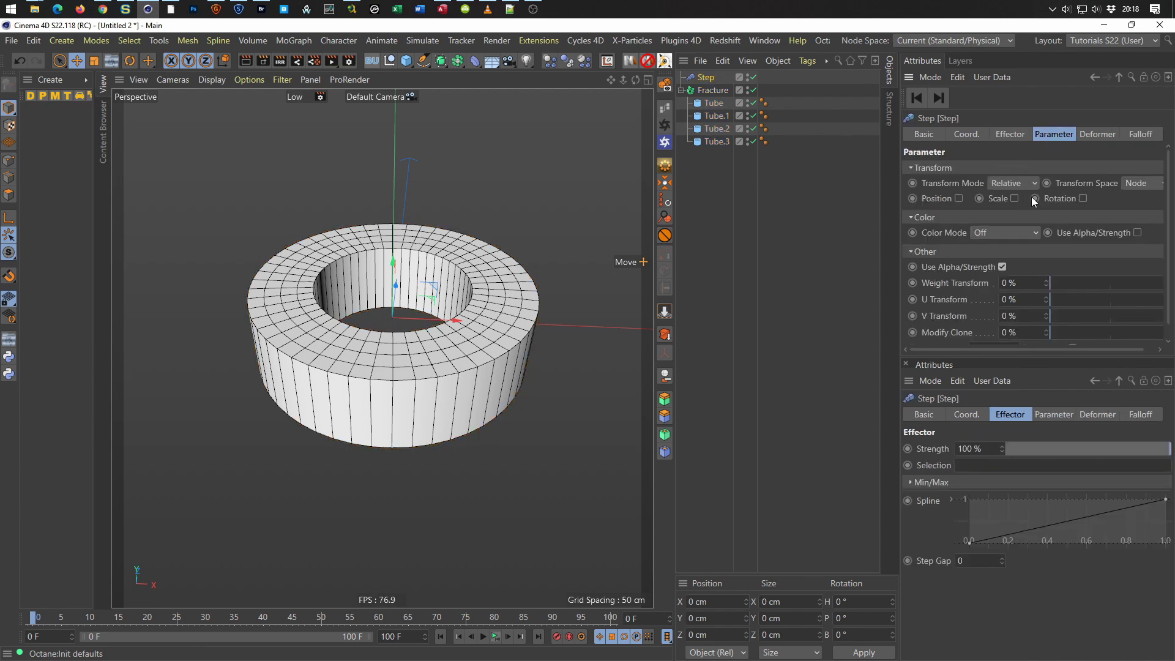
click(1082, 198)
click(1096, 231)
text(10)
key(Return)
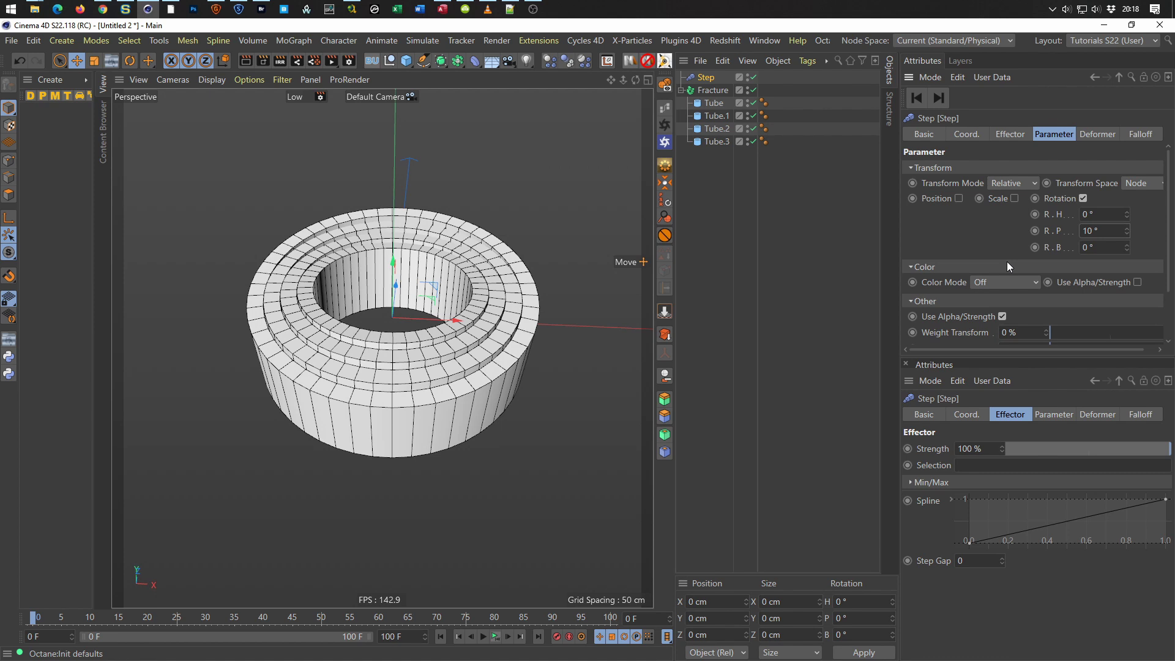
mouse_move(472, 352)
alt+mouse_down()
mouse_move(496, 374)
mouse_move(527, 368)
alt+mouse_up()
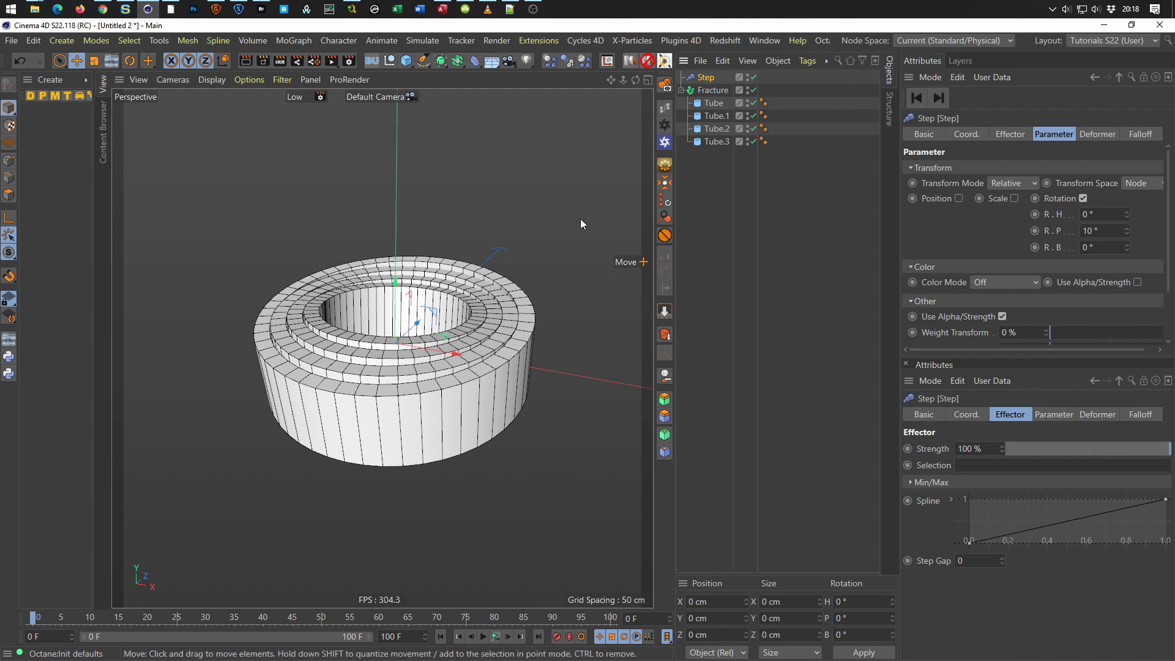
Set the Step effector's transform space to Effector and rotate it around its heading axis.
key(r)
mouse_move(402, 371)
mouse_down()
mouse_move(488, 283)
mouse_move(416, 367)
mouse_up()
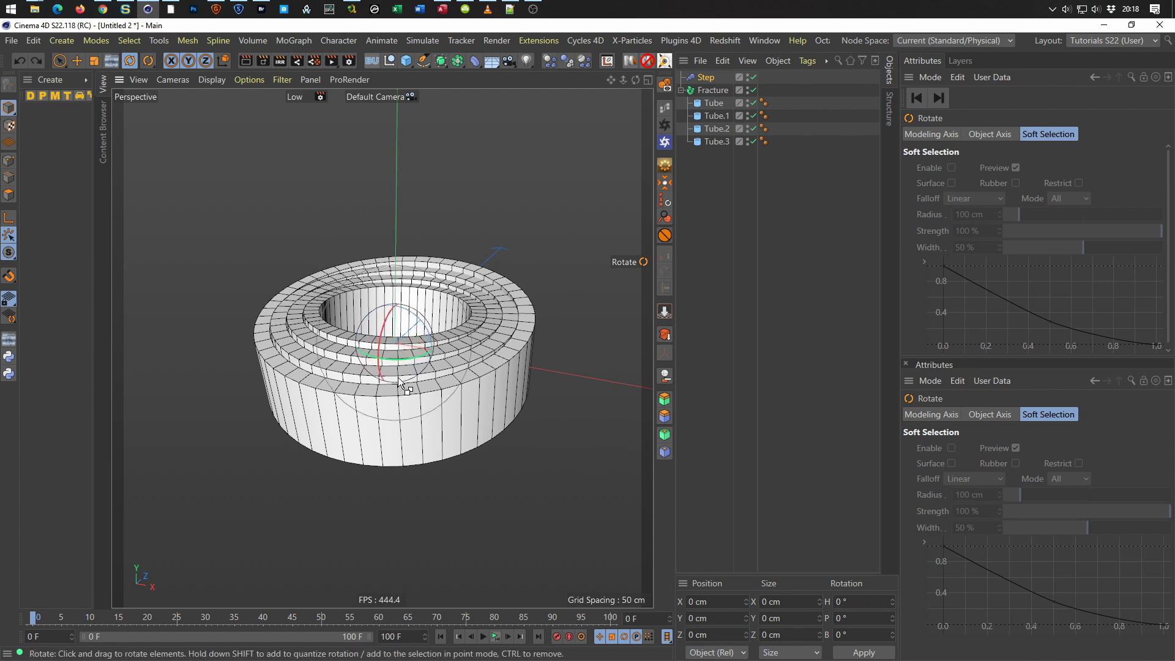
click(710, 79)
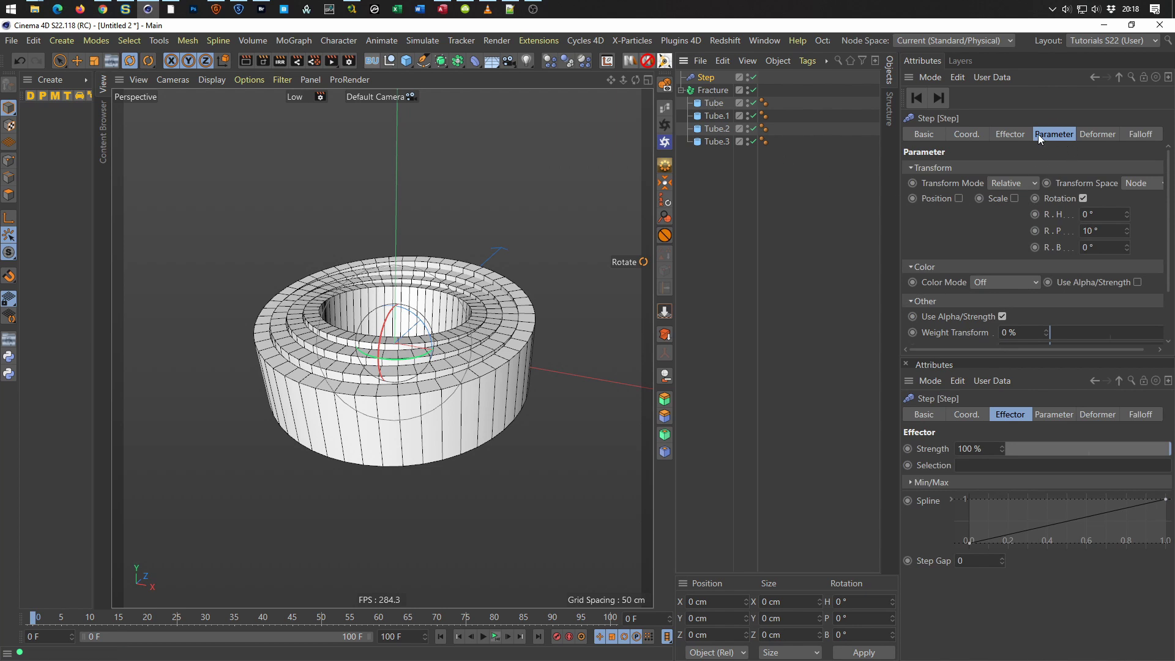
click(1132, 184)
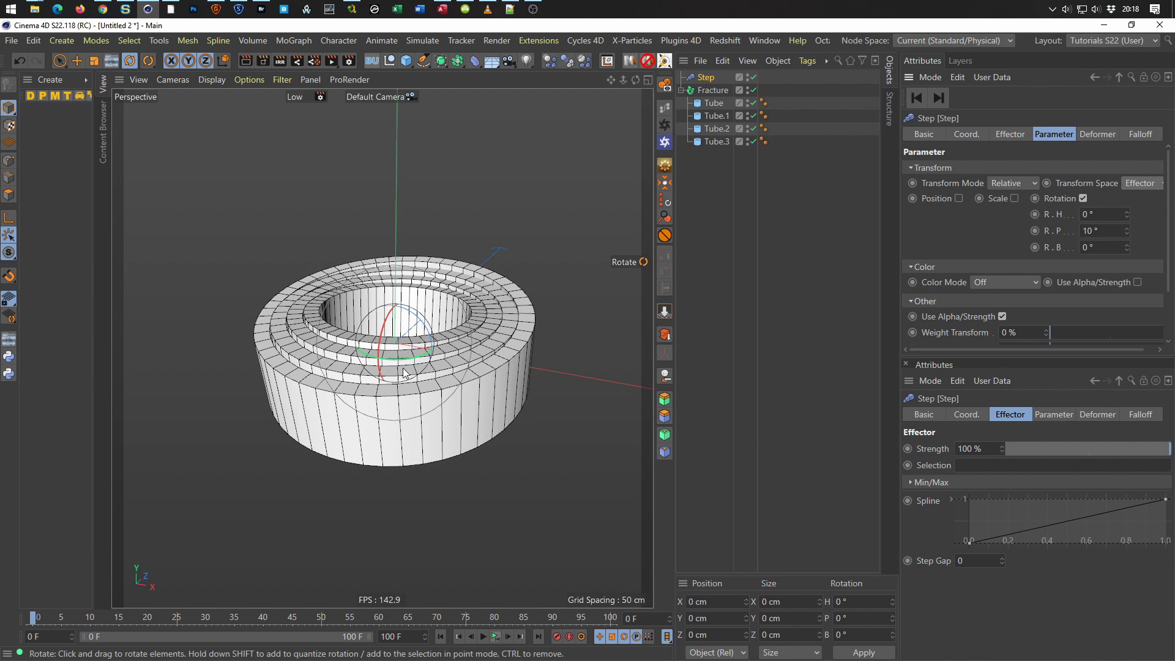
mouse_move(411, 361)
mouse_down()
mouse_move(416, 396)
mouse_move(404, 263)
mouse_move(339, 354)
mouse_move(402, 373)
mouse_move(397, 349)
mouse_up()
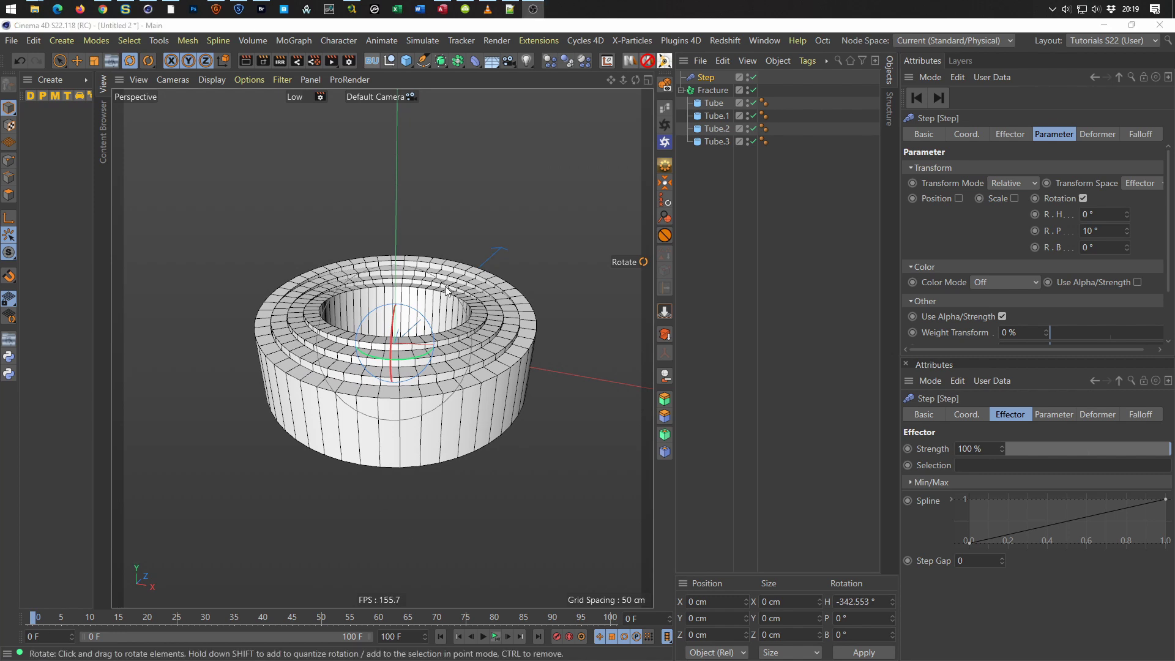
alt+drag(399, 355, 396, 379)
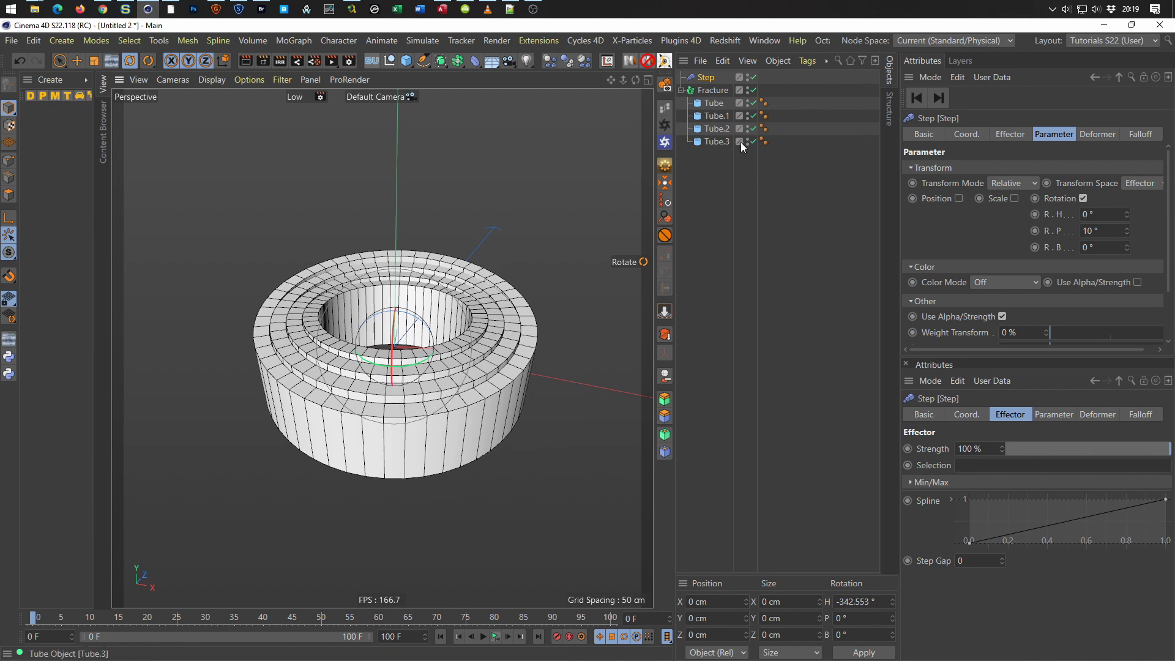
Delete the Step, Fracture and all four tubes, leaving an empty scene.
drag(709, 181, 695, 72)
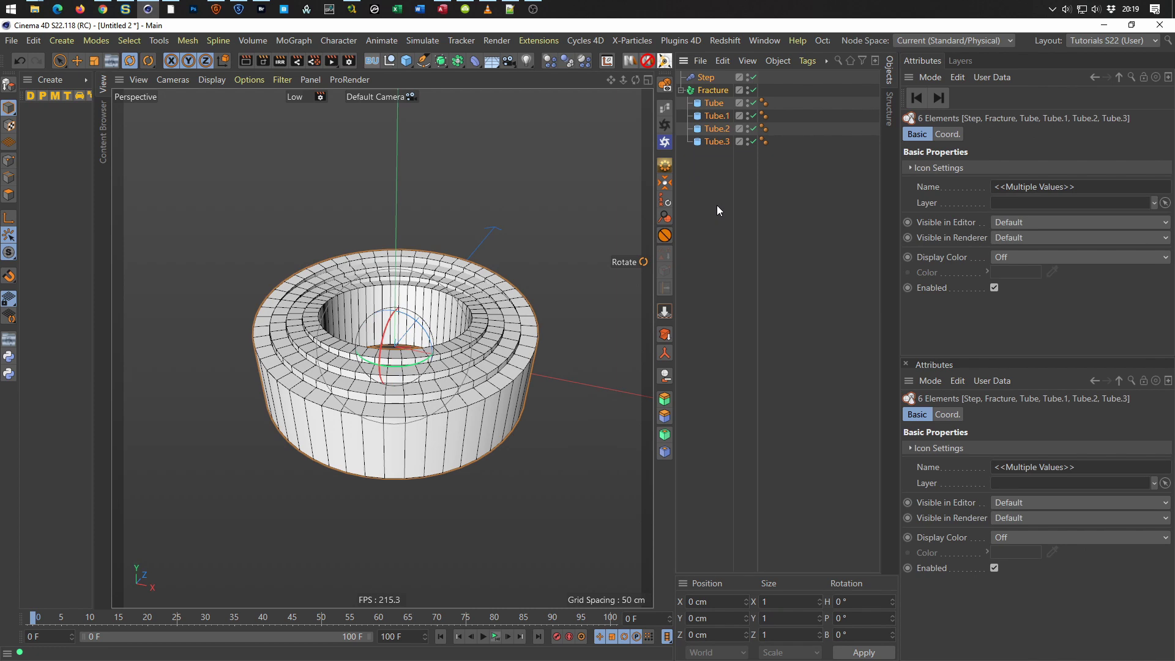
key(Delete)
alt+drag(421, 332, 342, 369)
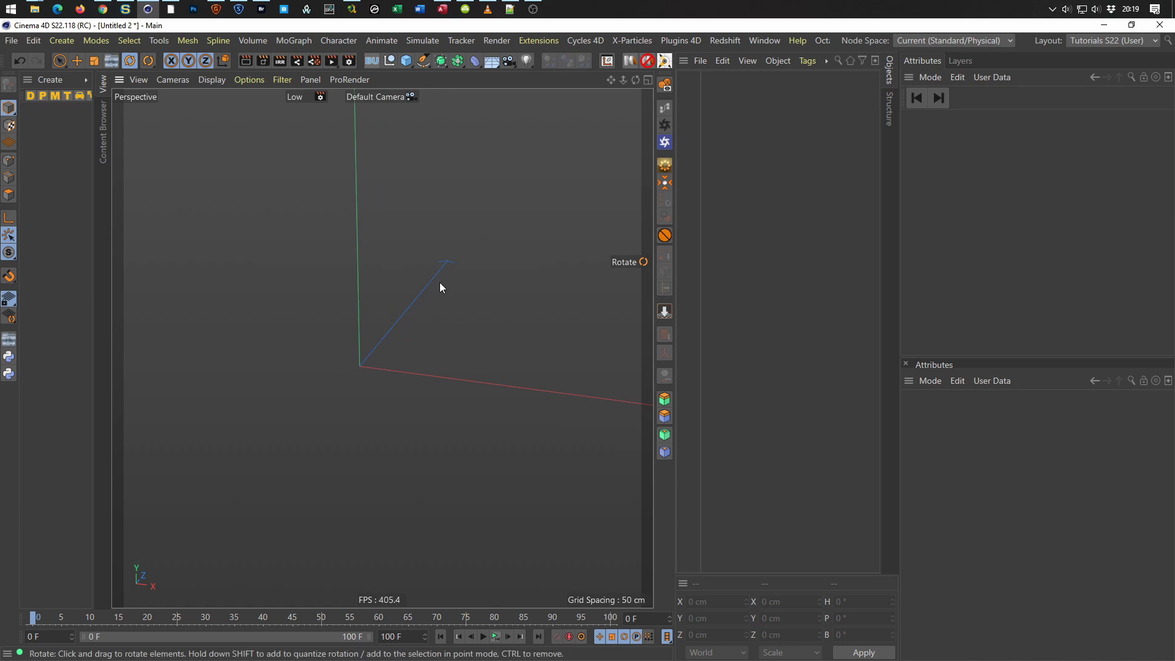
Load 2020-09-17_12h57_55.png from Desktop/_Screenpresso into the Picture Viewer.
key(shift+r)
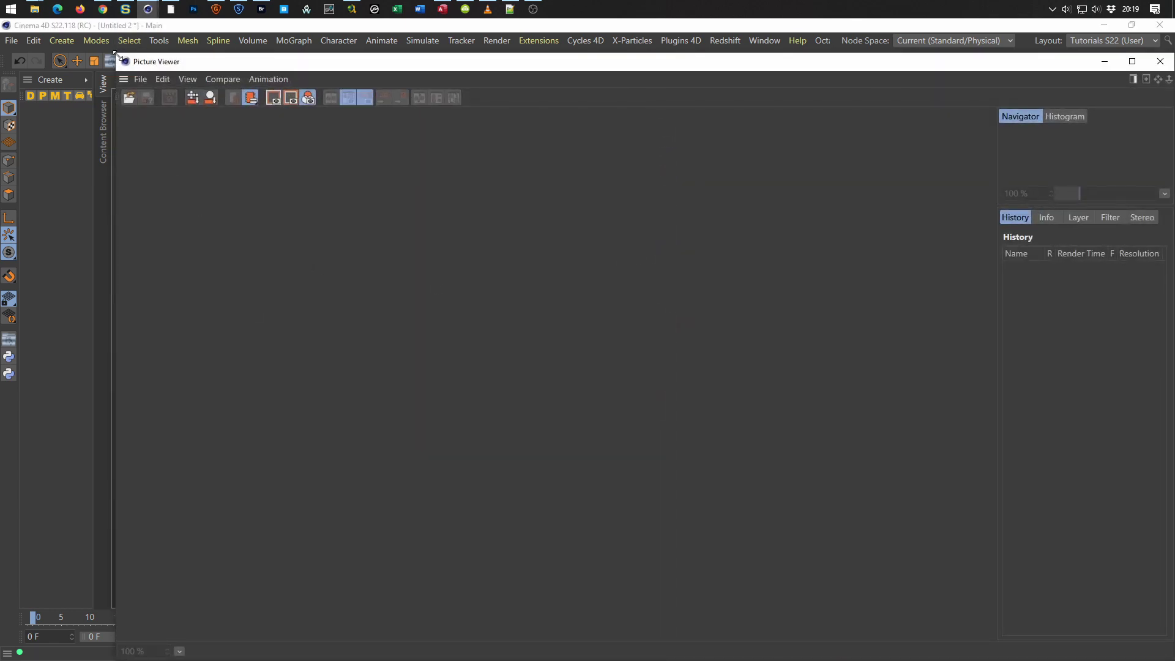
drag(140, 61, 601, 260)
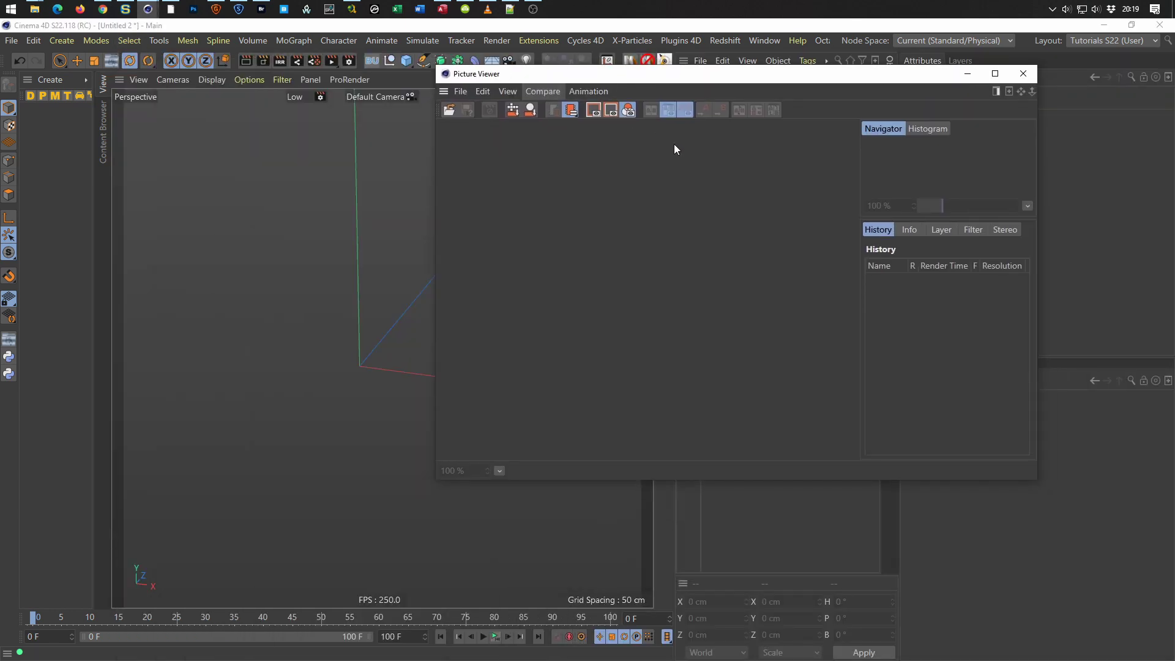
click(461, 91)
click(471, 110)
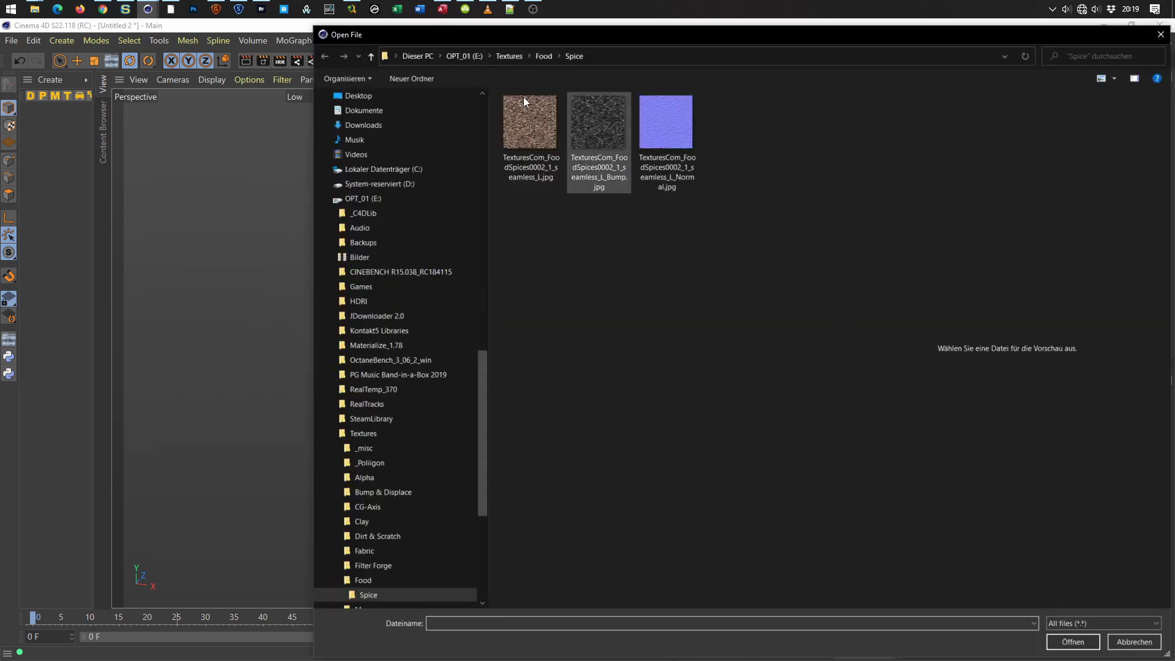
click(399, 54)
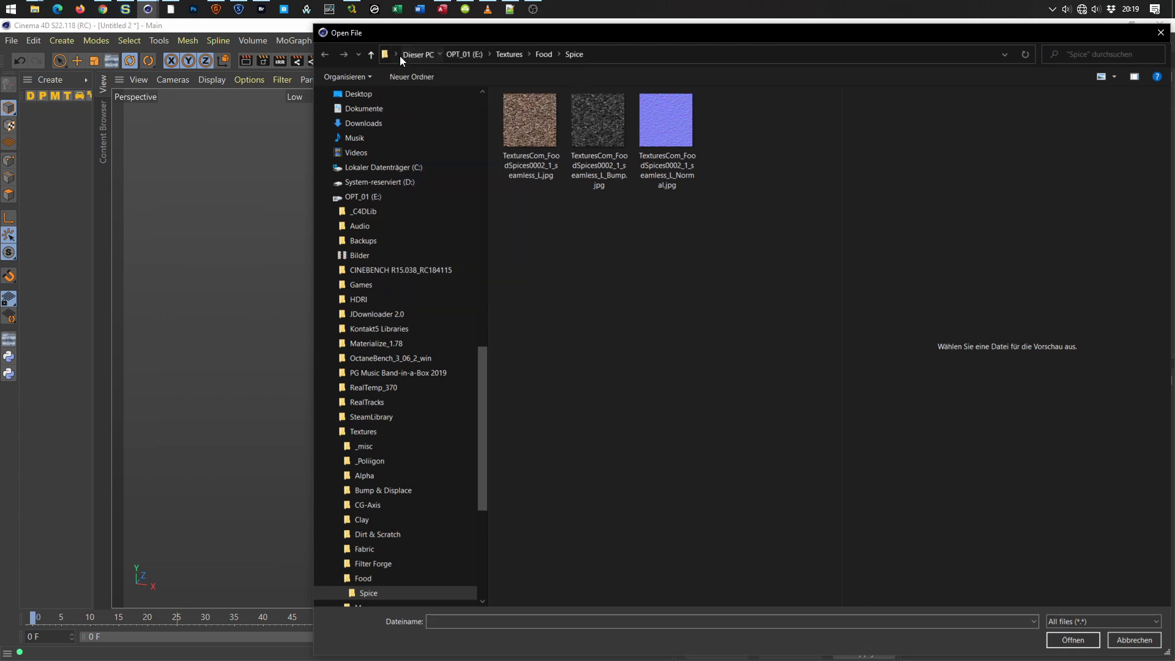
click(399, 56)
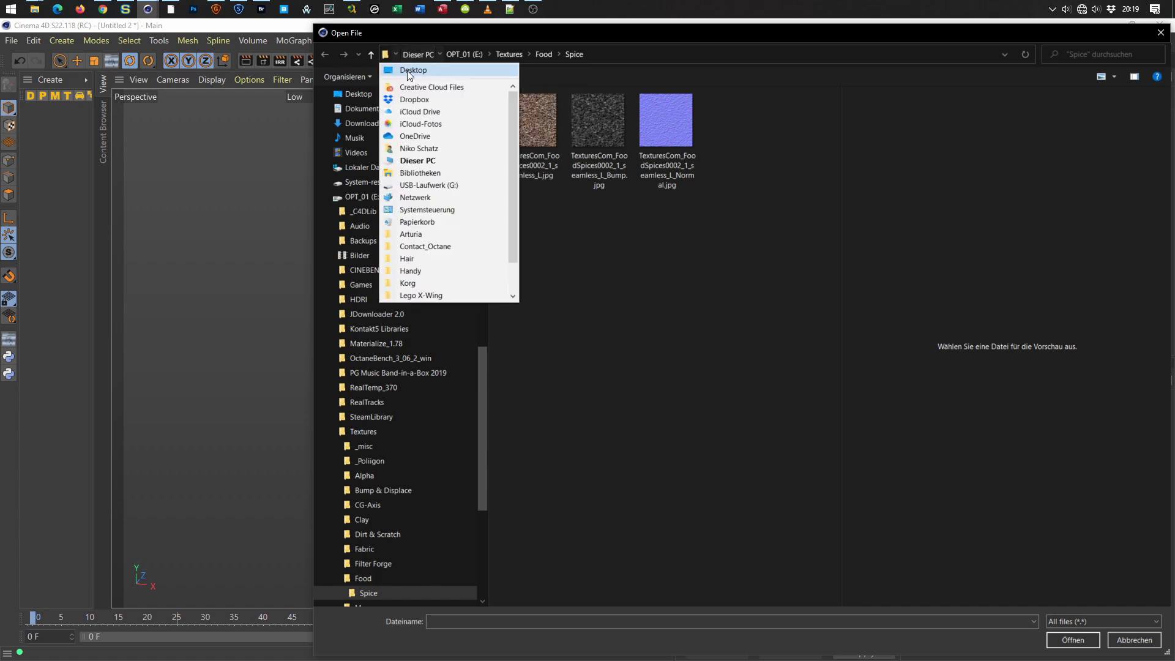
click(439, 134)
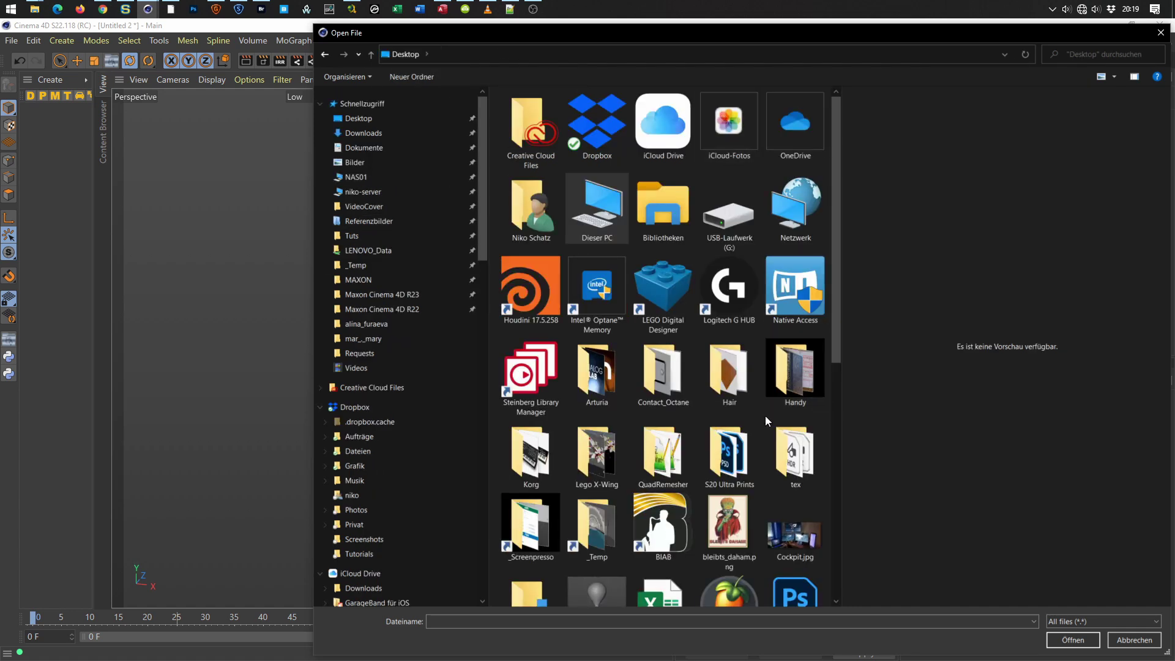
scroll(765, 417, down, 3)
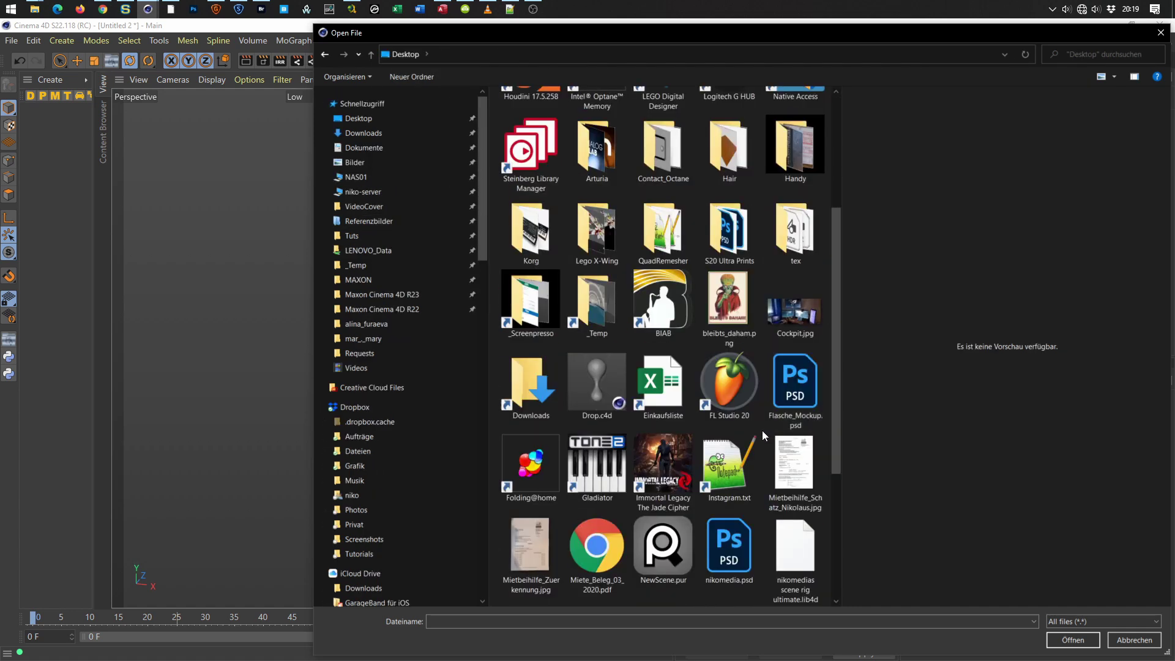
click(545, 301)
double_click(801, 132)
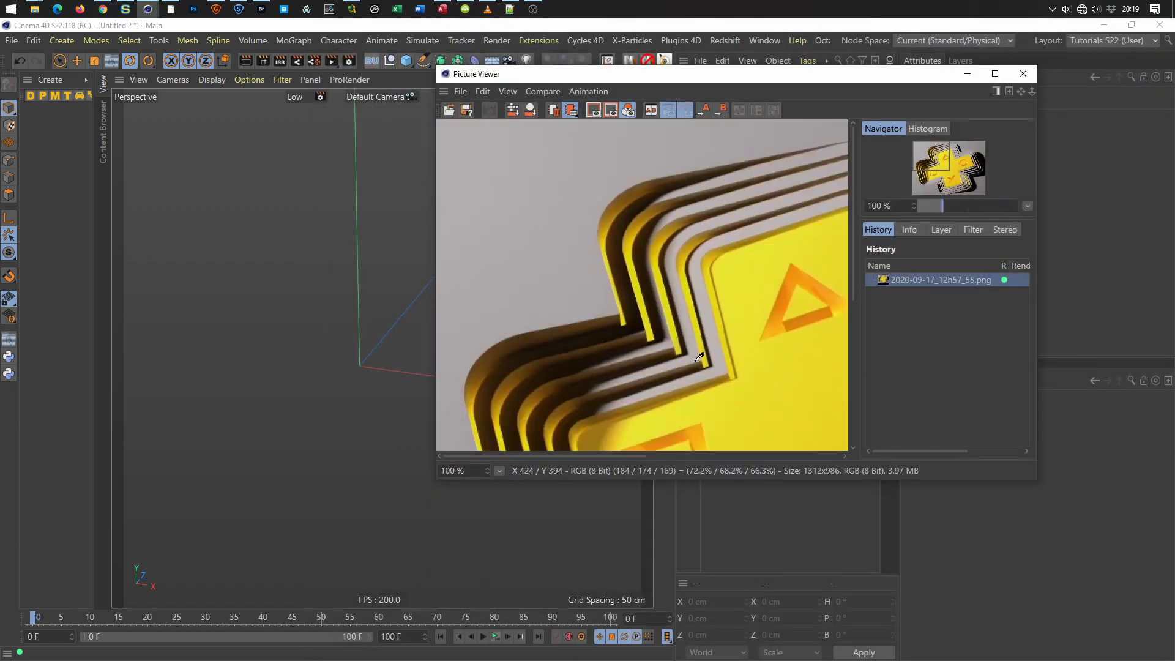
Inspect the reference render of the layered yellow cross, then close the Picture Viewer.
scroll(699, 361, down, 1)
scroll(699, 361, down, 1)
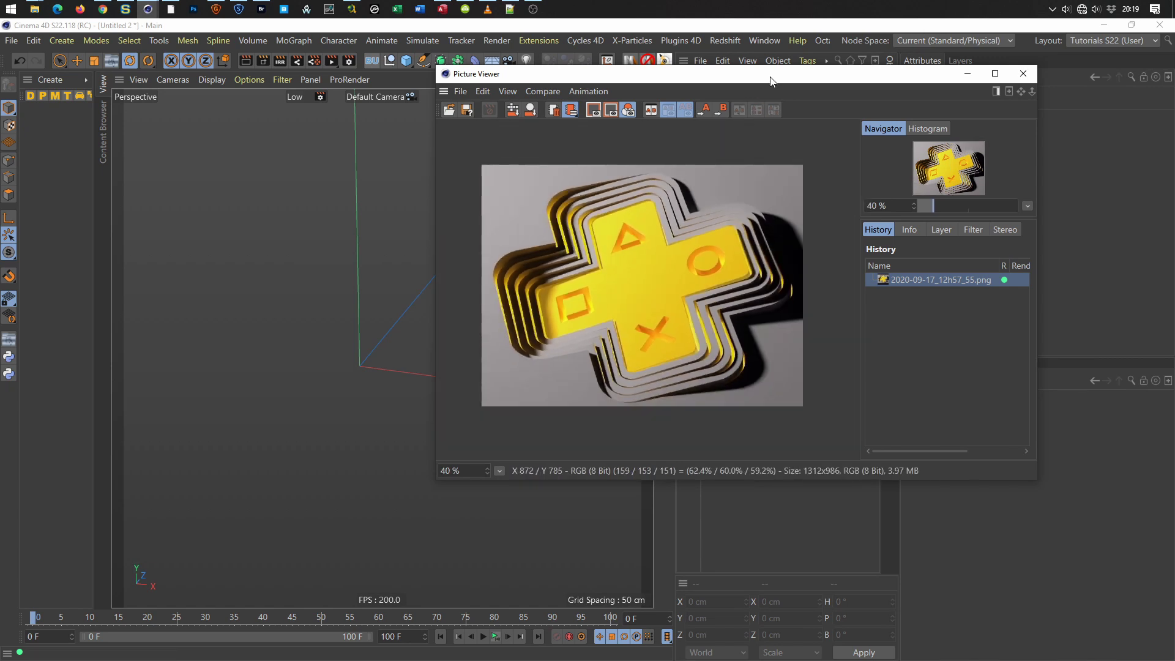
drag(770, 80, 912, 217)
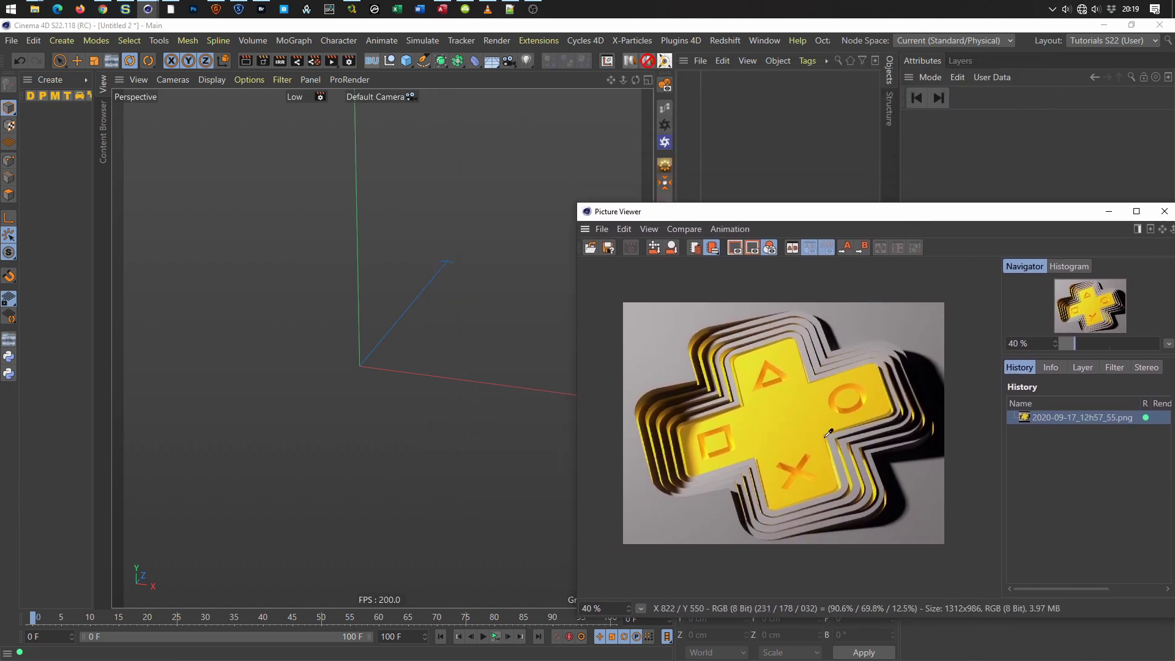
scroll(829, 432, up, 1)
scroll(829, 433, up, 1)
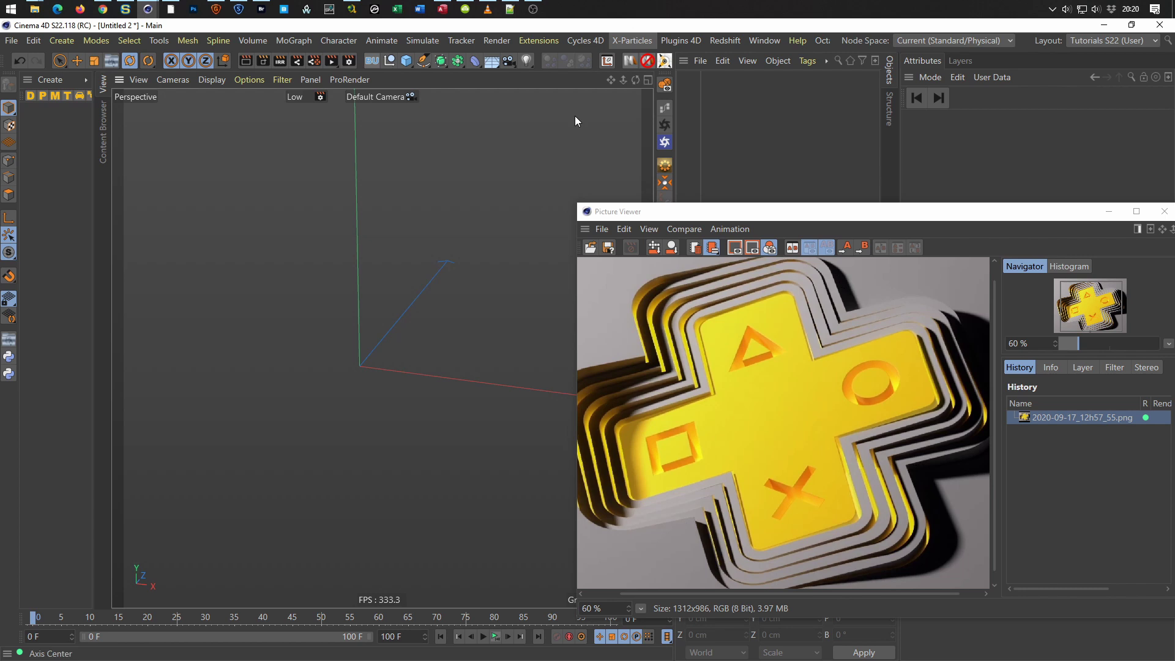
mouse_move(672, 217)
mouse_down()
mouse_move(739, 205)
mouse_move(637, 205)
mouse_up()
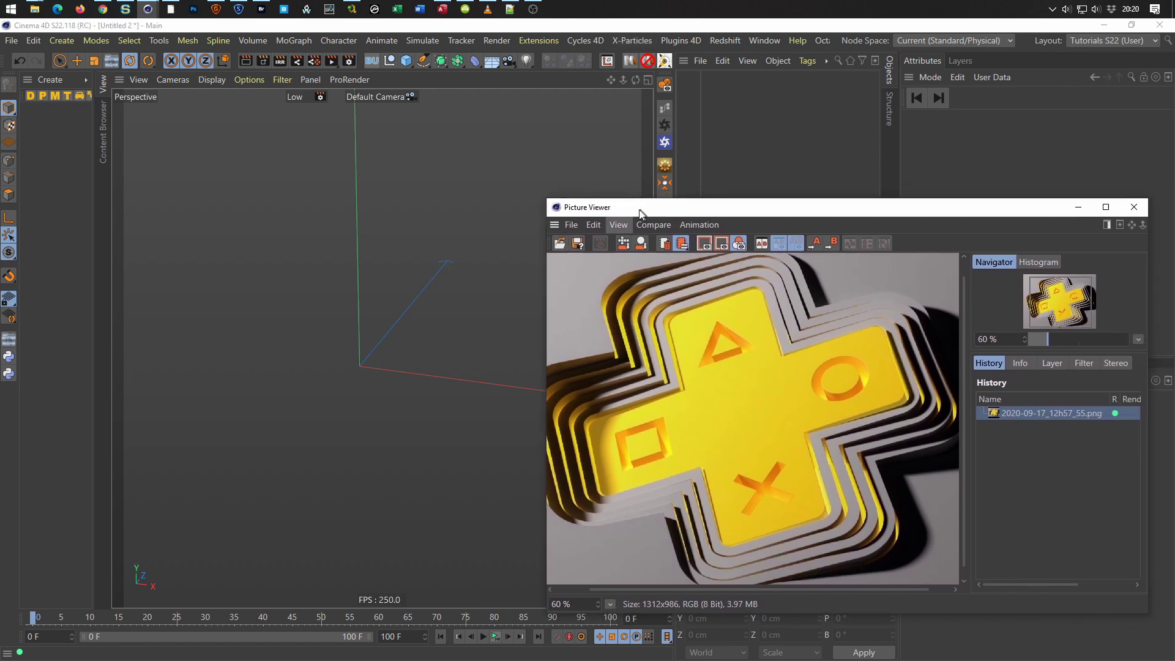
drag(542, 196, 665, 255)
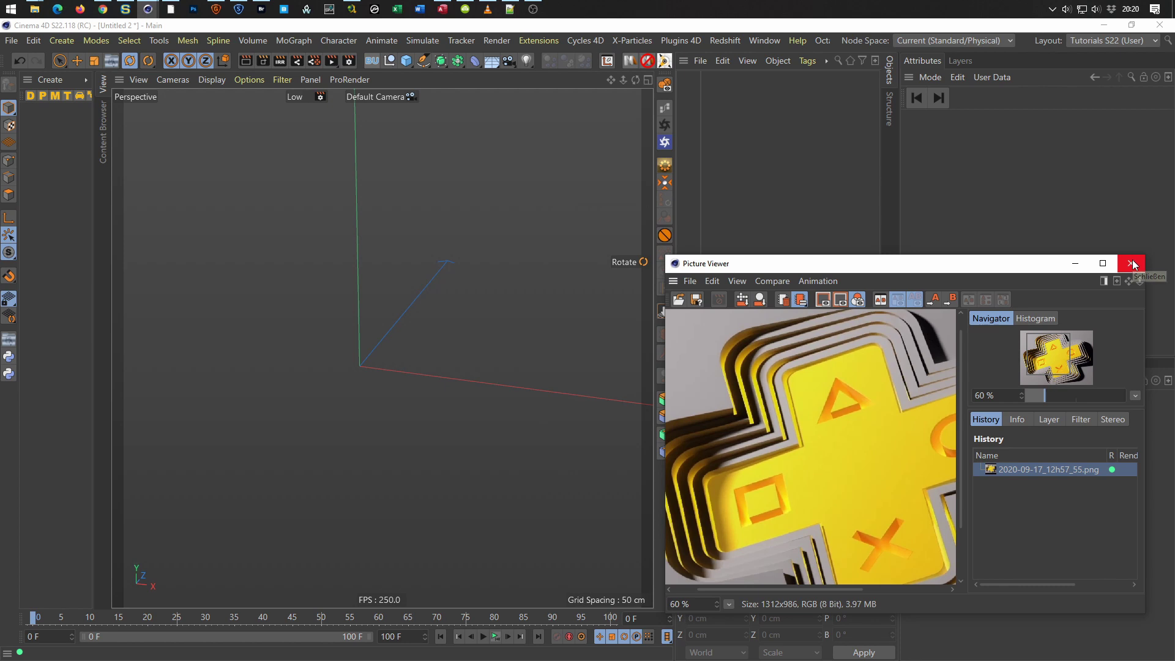
click(1131, 264)
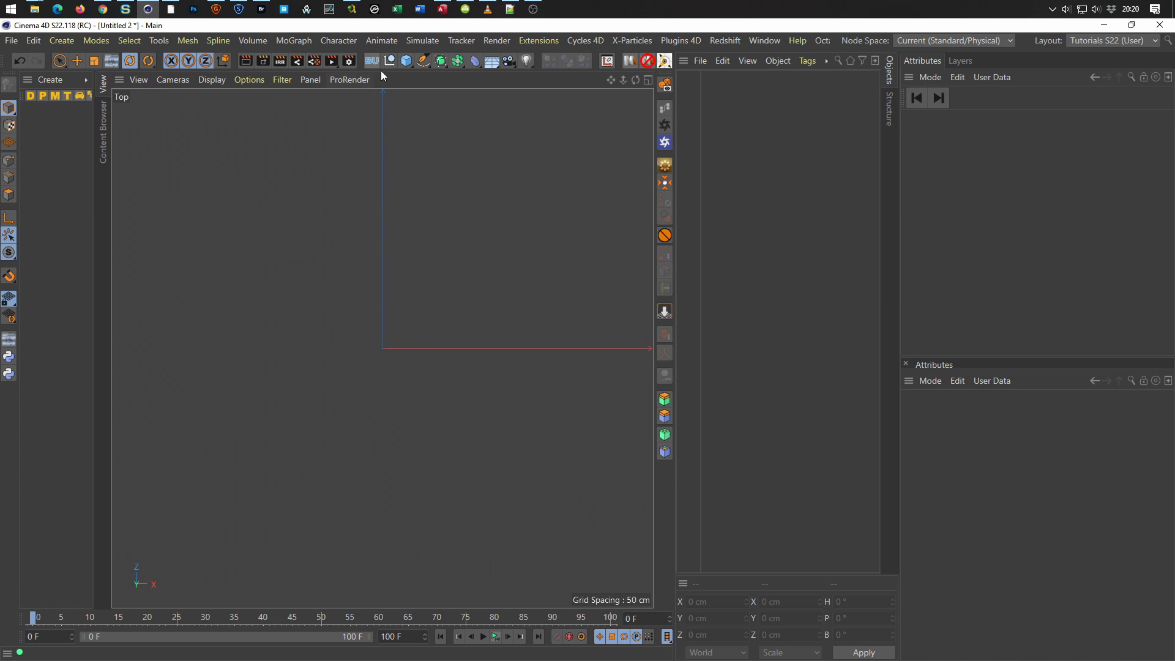
Add a Rectangle spline and turn on the Workplane display filter.
click(423, 60)
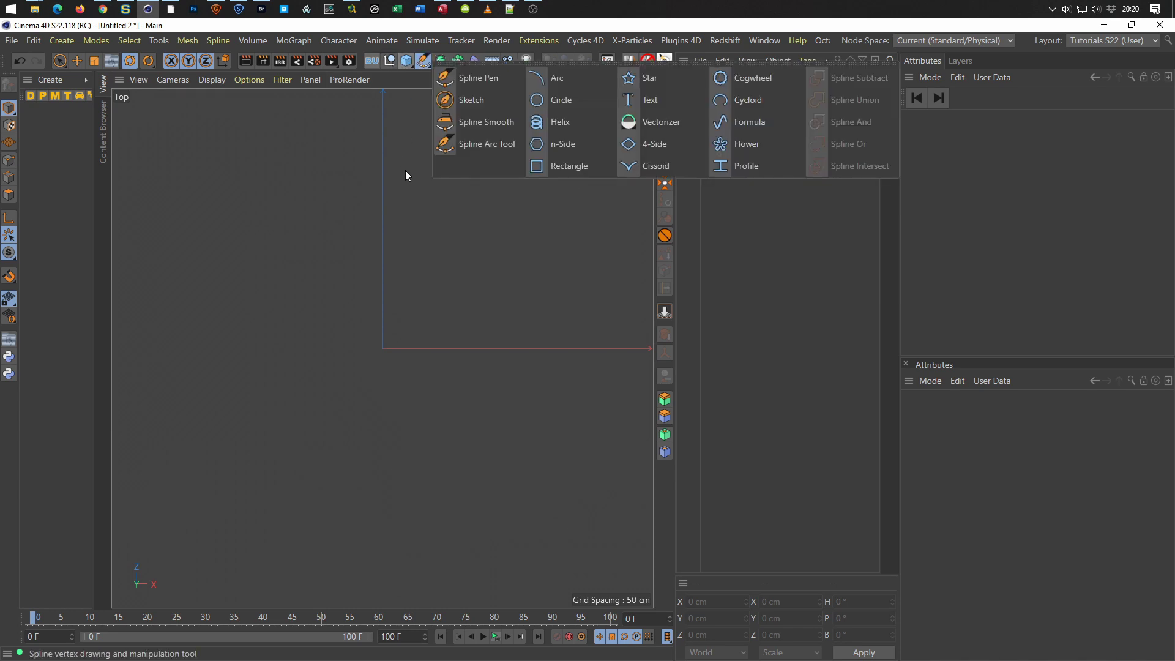
click(557, 162)
scroll(454, 281, up, 1)
scroll(488, 273, up, 3)
scroll(475, 298, up, 1)
scroll(454, 304, down, 1)
click(281, 82)
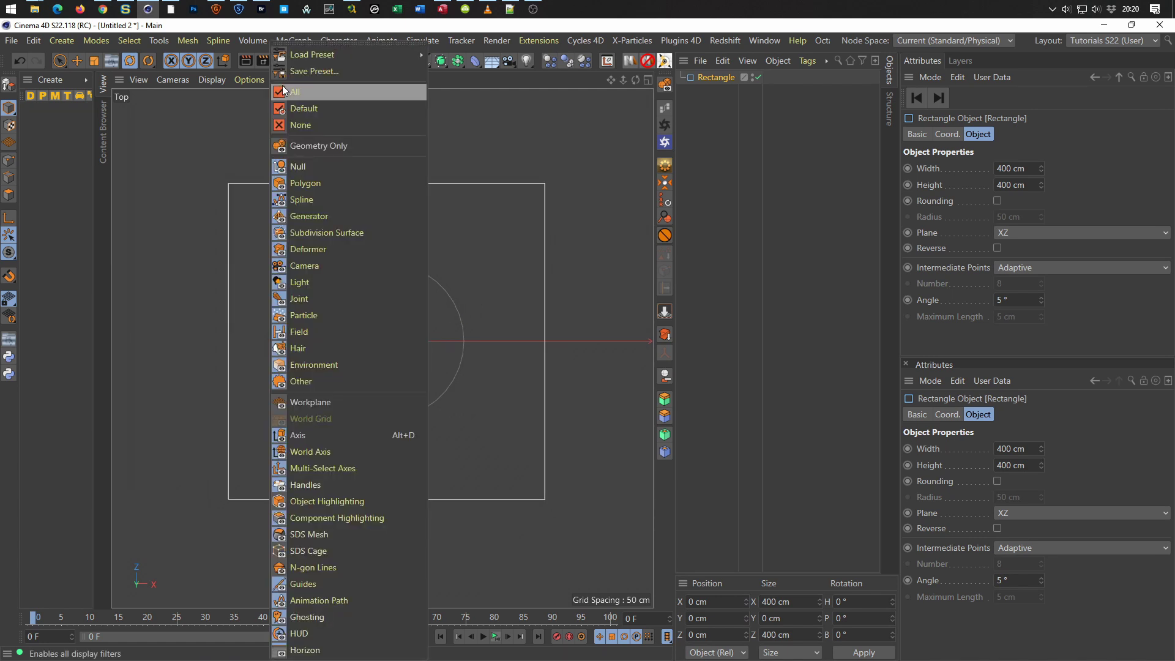
click(337, 402)
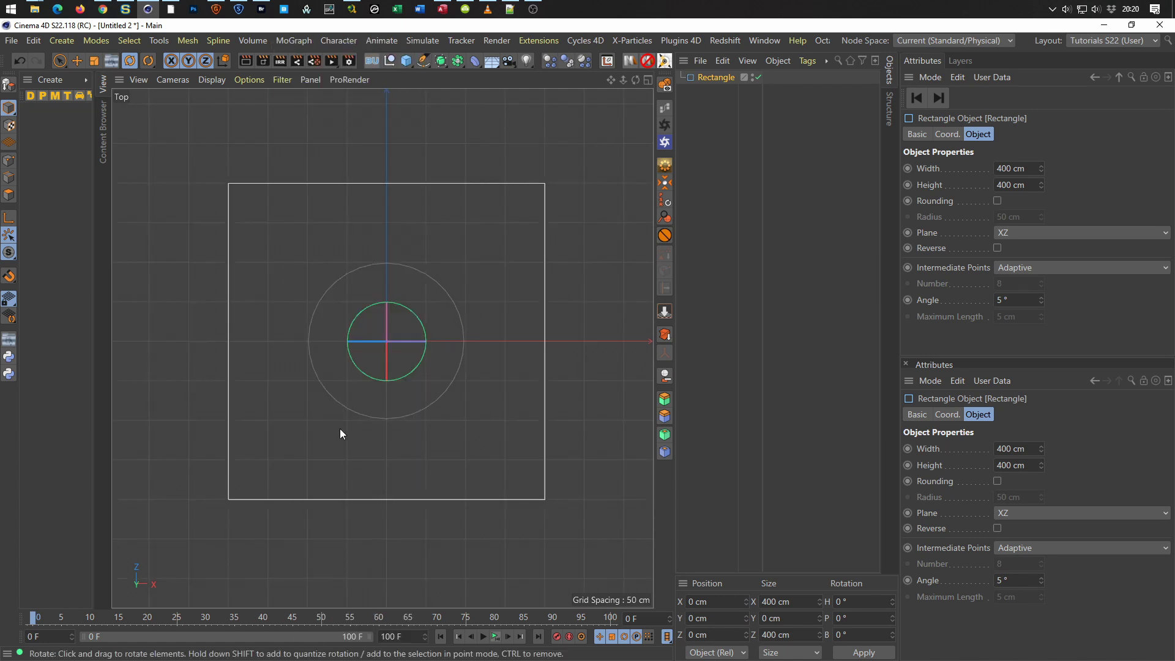
scroll(413, 339, up, 1)
scroll(420, 343, up, 2)
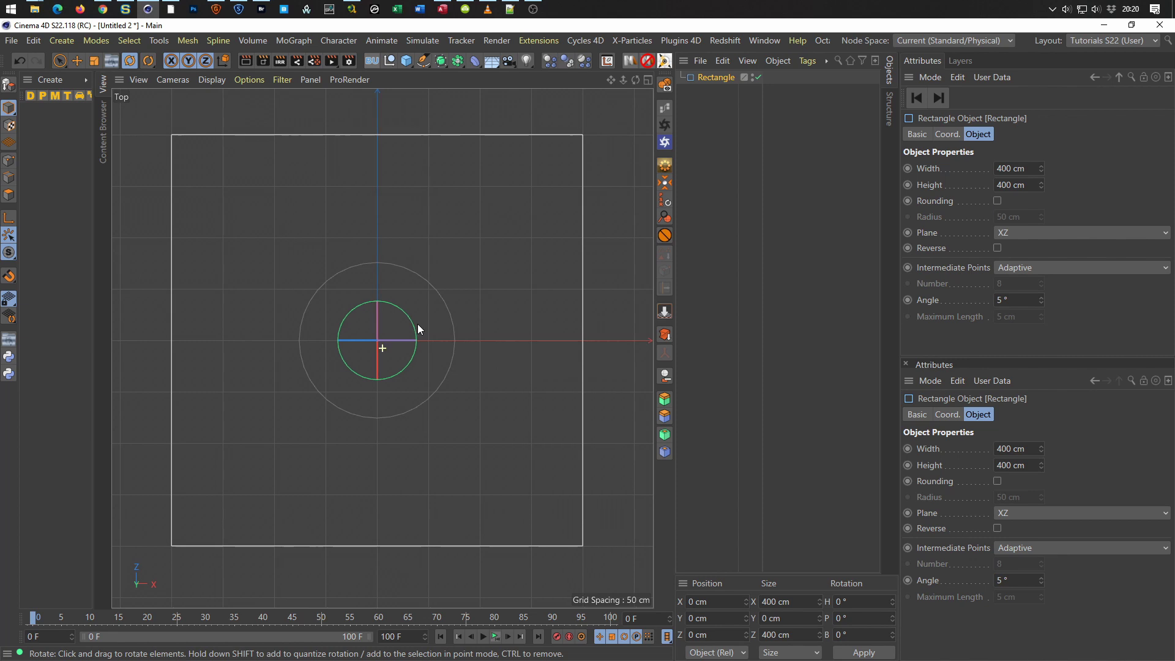
scroll(407, 325, down, 3)
Set the rectangle to 100 cm width and 300 cm height.
click(1031, 171)
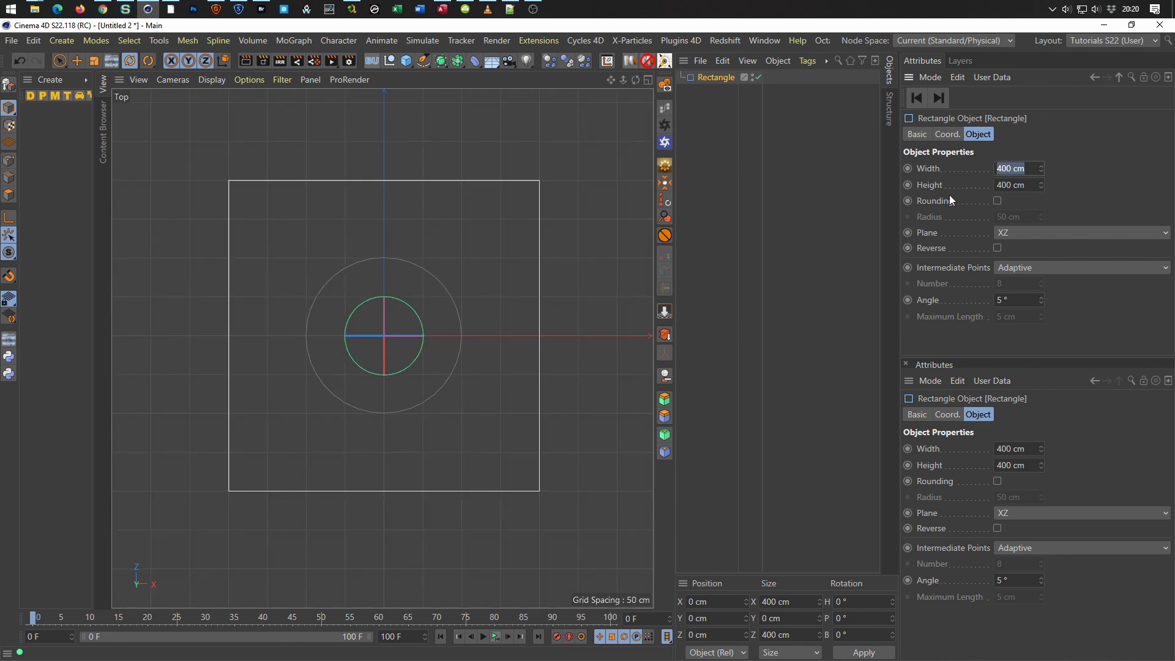
text(100)
key(Tab)
text(300)
key(Return)
scroll(414, 348, up, 3)
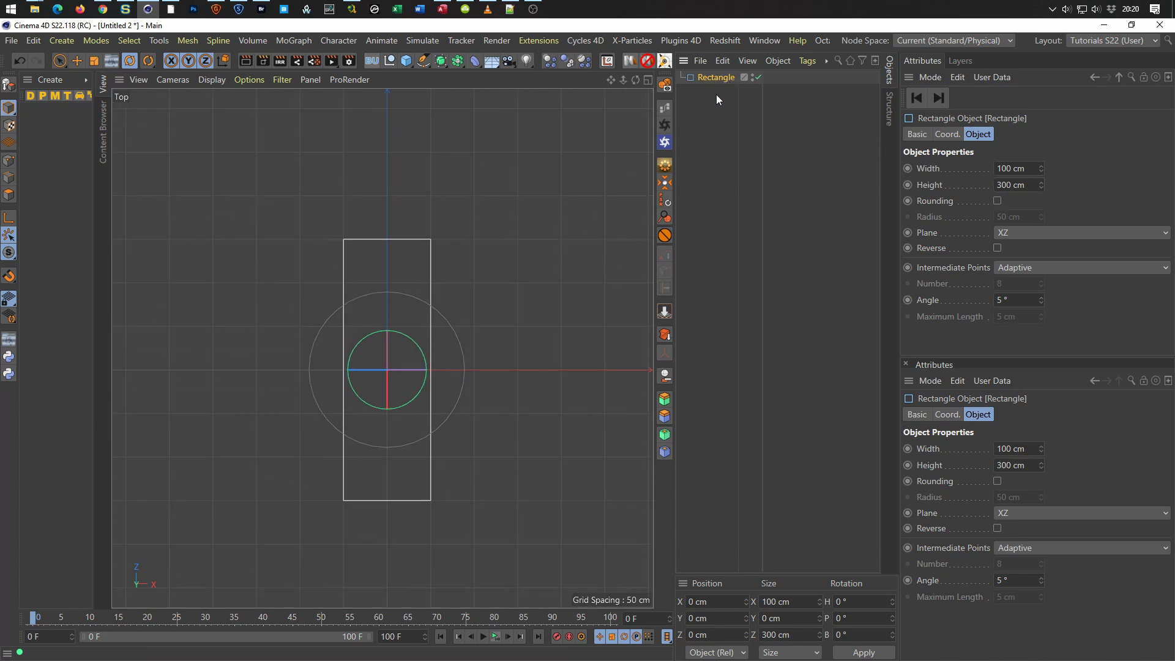
Rotate a copy of the rectangle a quarter turn to form a cross.
key(r)
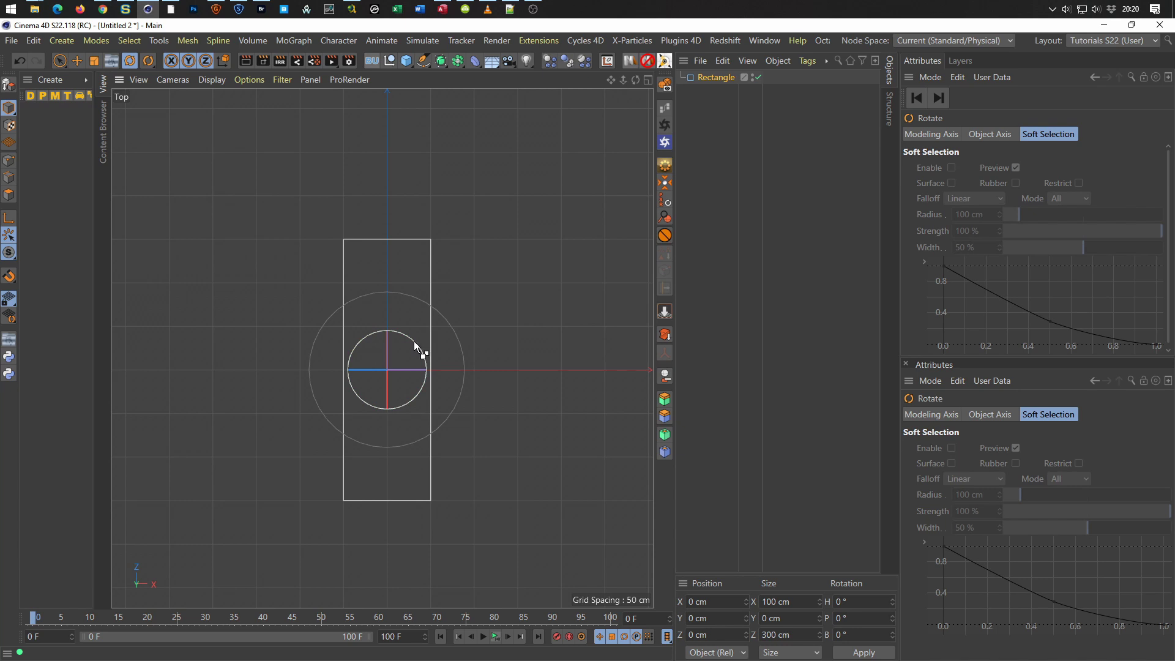
mouse_move(414, 342)
mouse_down()
mouse_move(424, 366)
mouse_move(409, 392)
mouse_up()
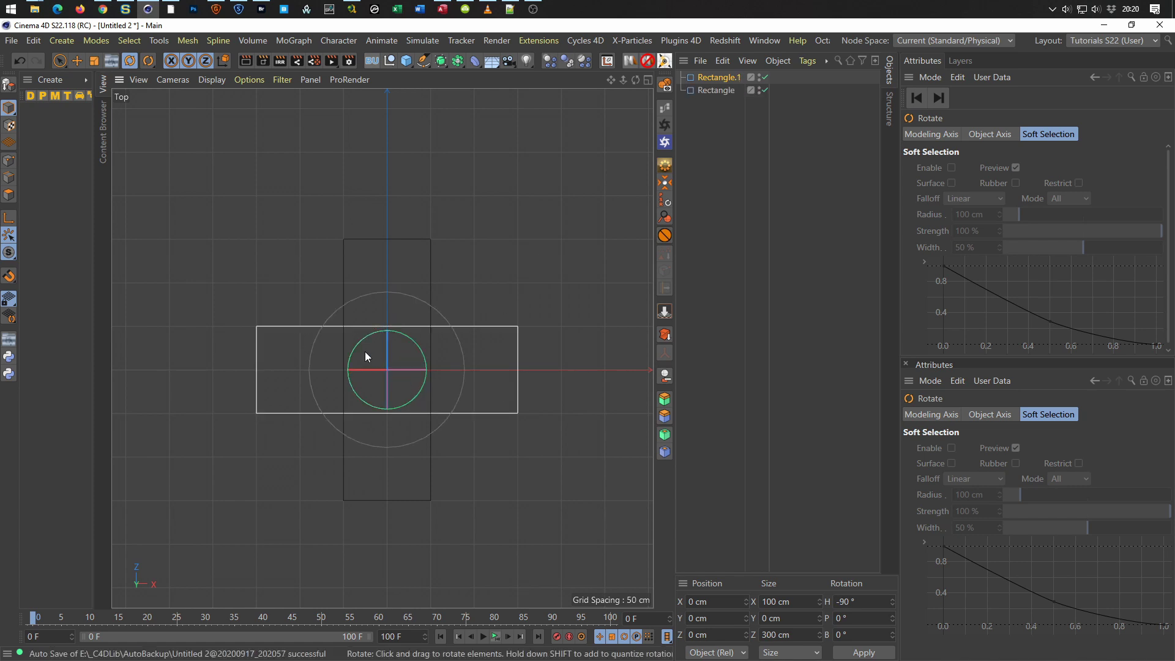
click(719, 89)
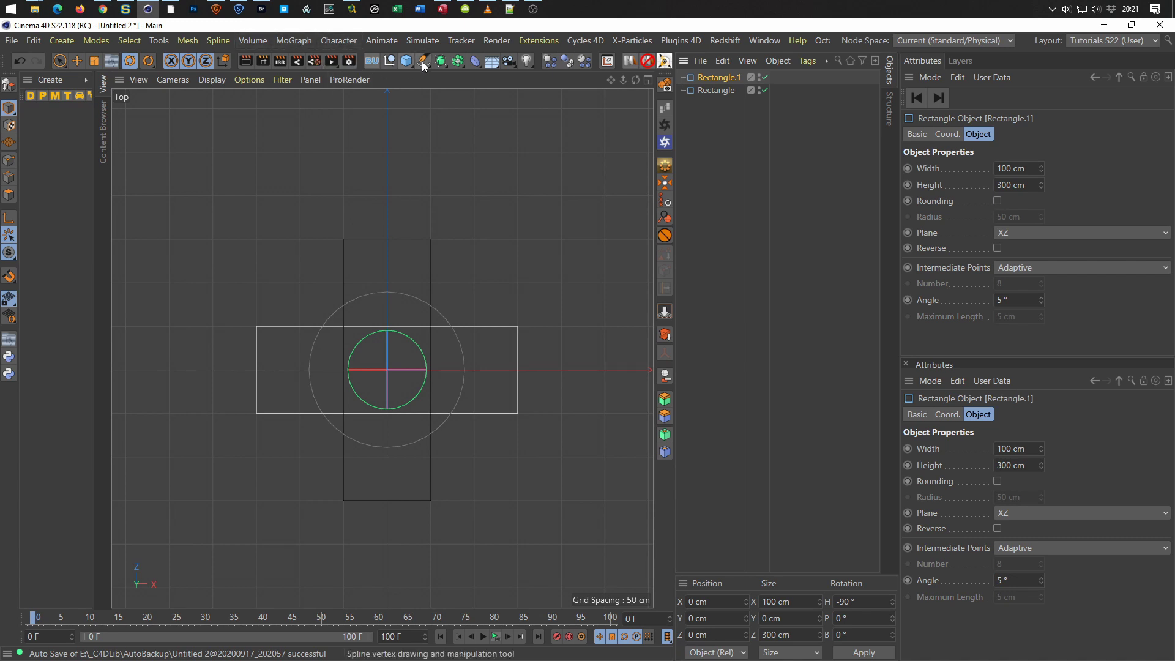
click(458, 60)
Combine both rectangles under a Spline Mask with its axis set to XZ (Along Y).
click(501, 100)
drag(685, 142, 721, 77)
click(718, 79)
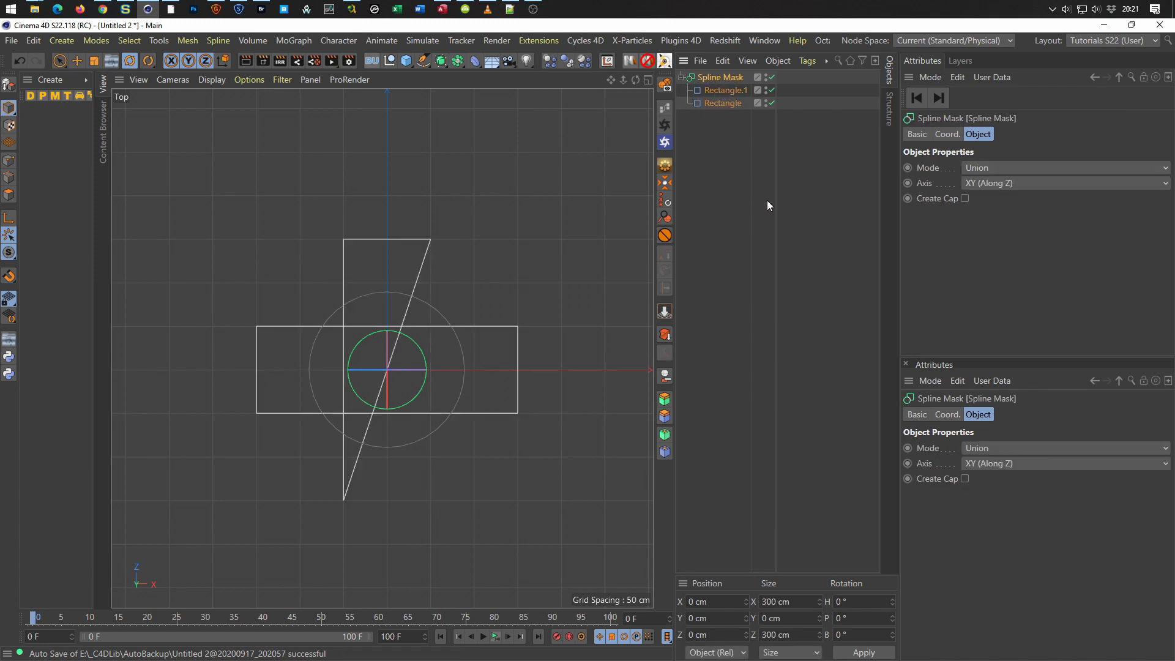
click(1000, 182)
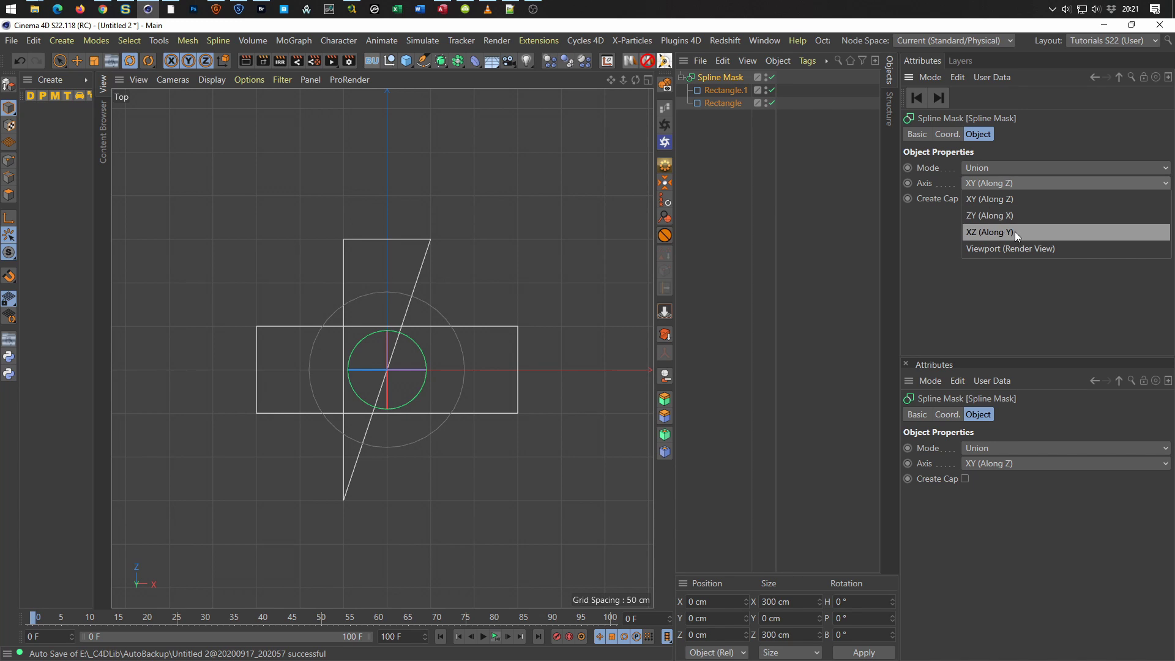
click(1008, 233)
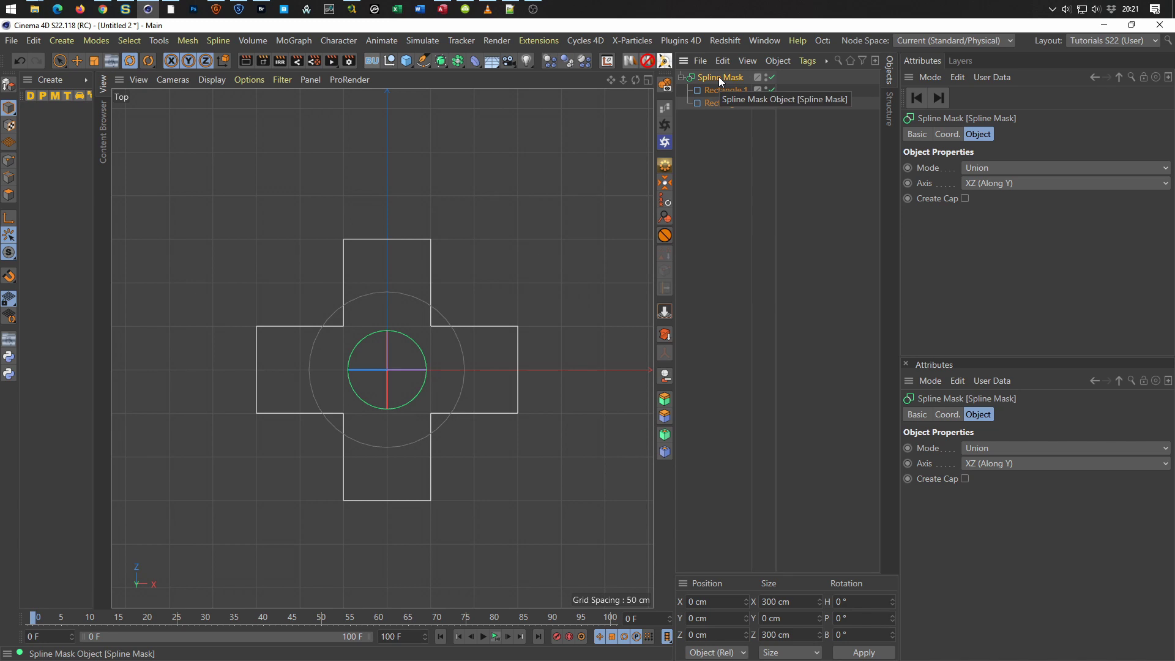
Set both rectangles' Intermediate Points to None and collapse the Spline Mask into one editable spline.
click(731, 91)
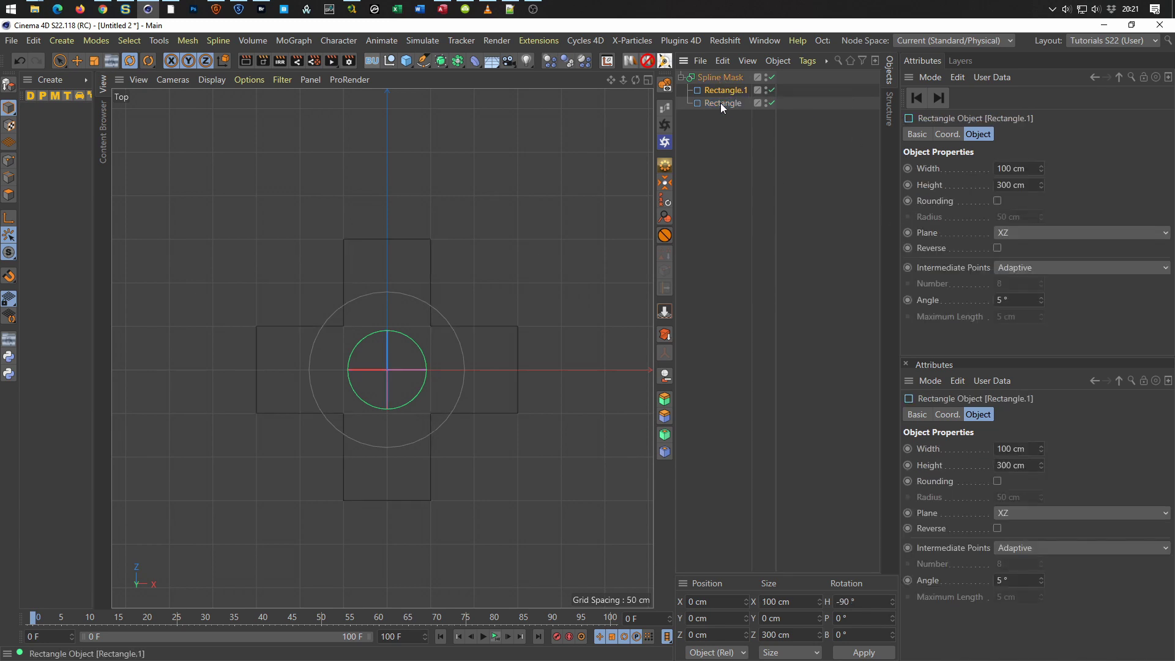
shift+click(721, 103)
click(1017, 274)
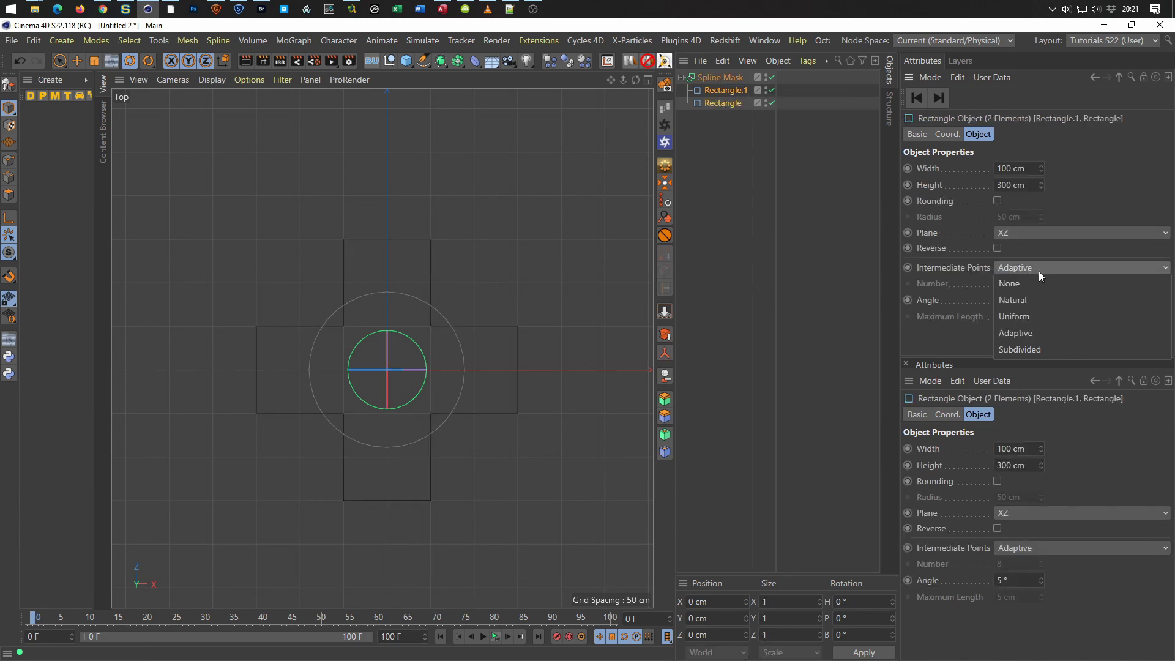
click(1044, 288)
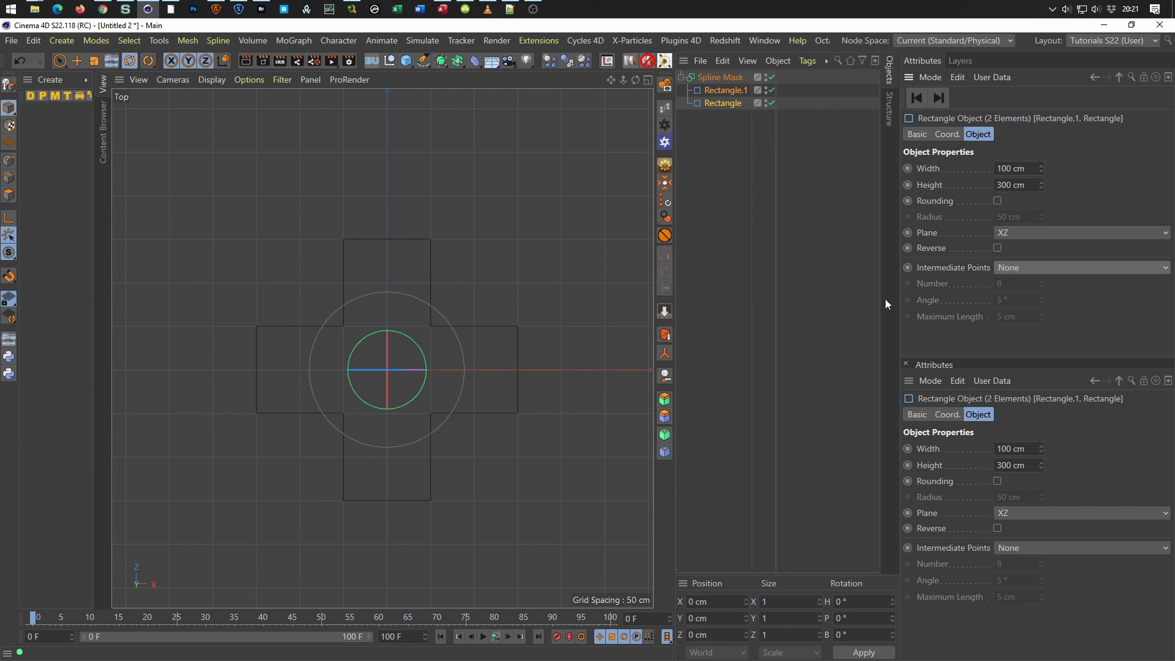
click(721, 79)
key(c)
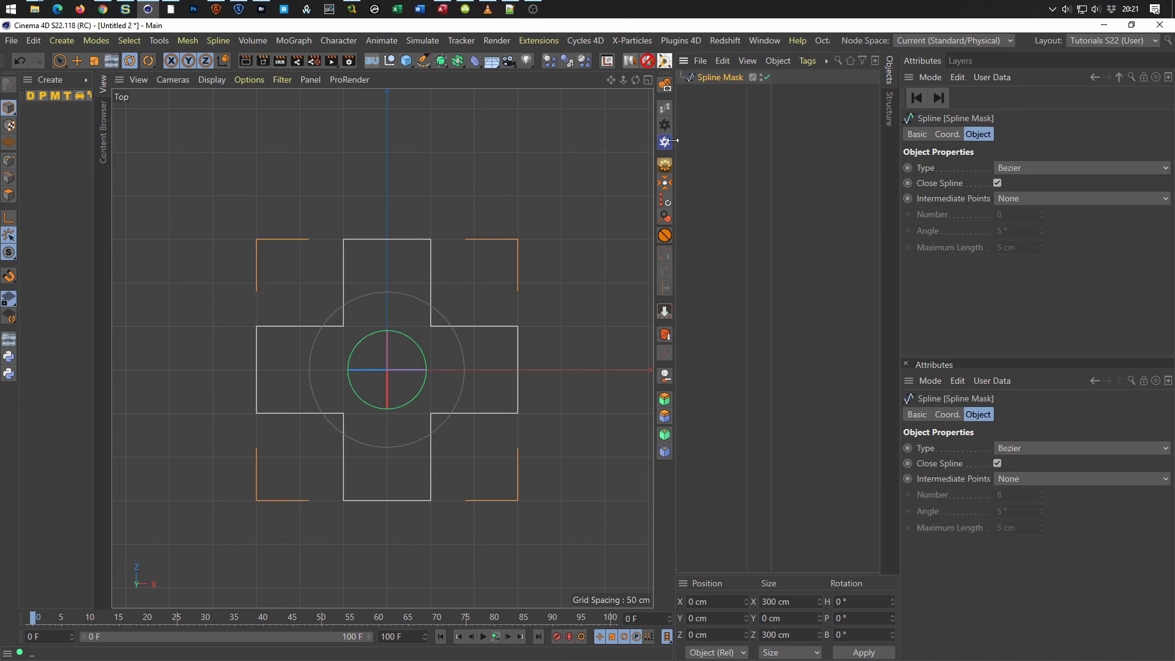
Rename the merged Spline Mask object to 'Cross'.
double_click(714, 76)
text(Cross)
key(Return)
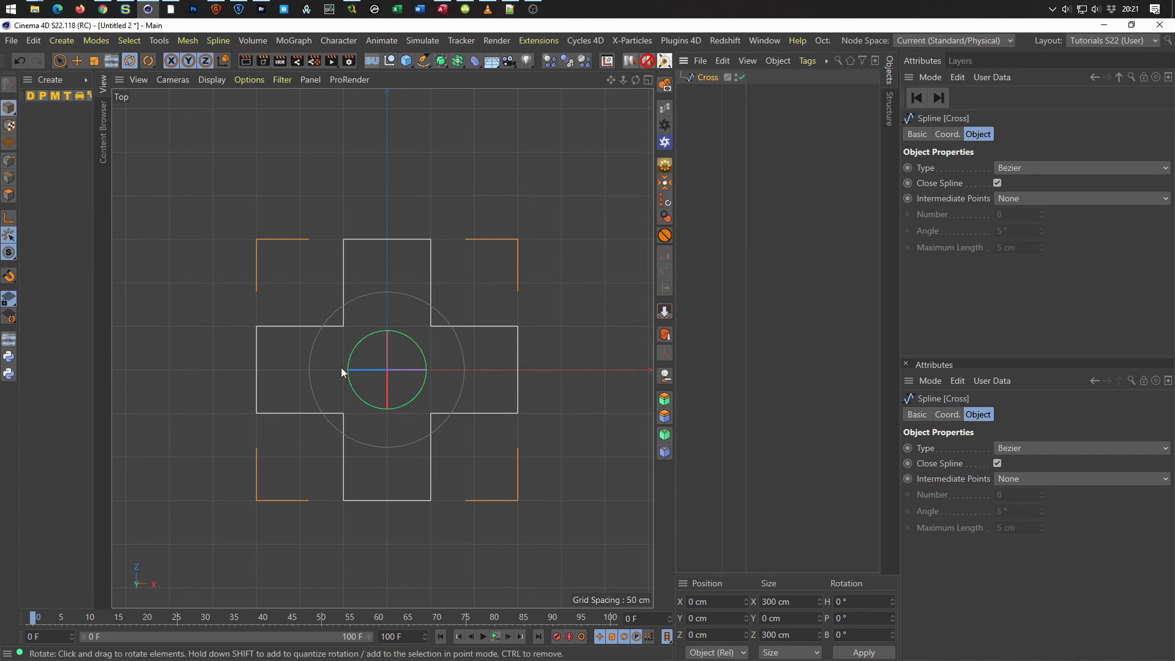
scroll(386, 352, up, 2)
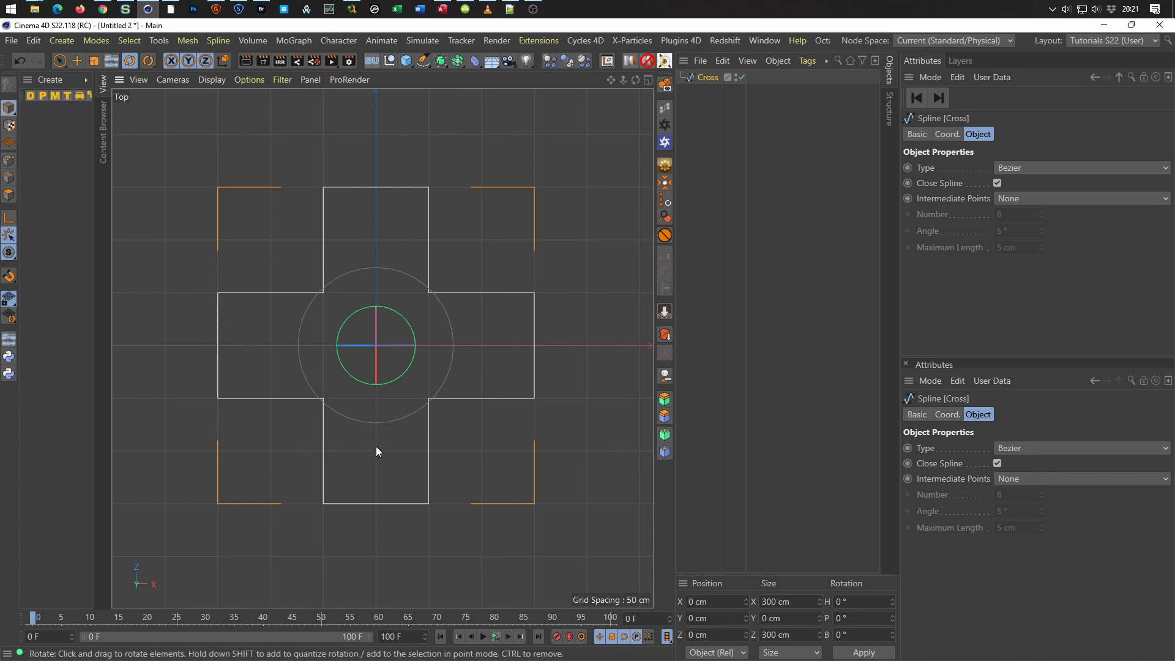
Undo a trial rotation of the cross, leaving it unrotated, and show the spline shapes list.
drag(352, 426, 380, 456)
key(ctrl+z)
scroll(391, 251, up, 3)
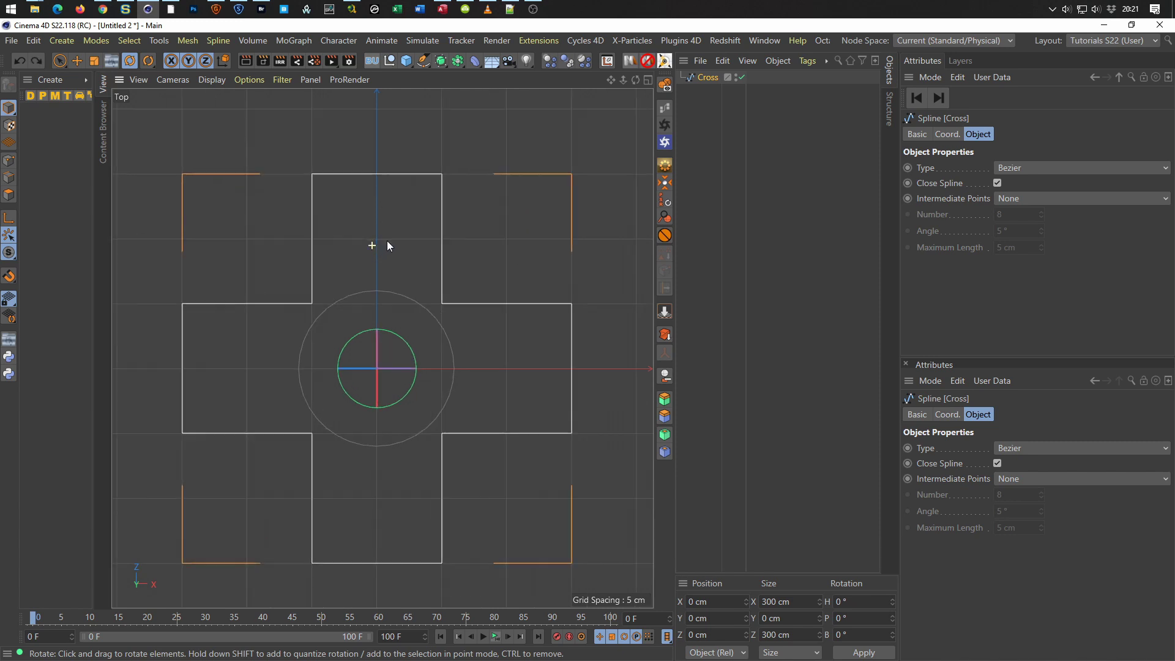
scroll(391, 245, down, 1)
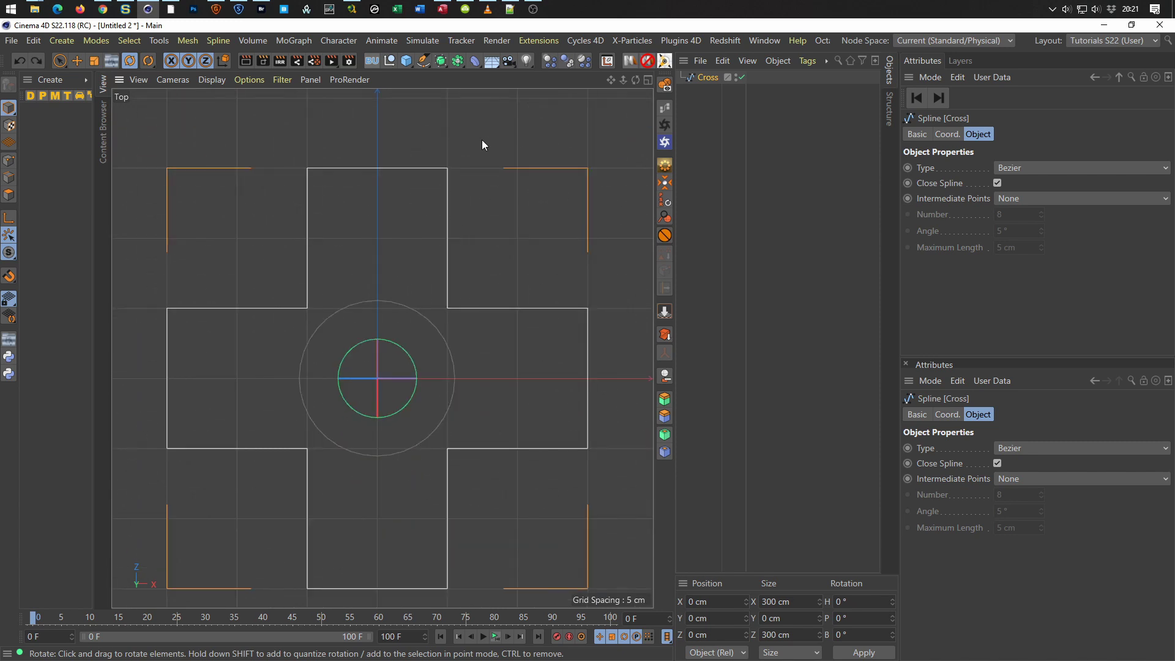
click(424, 60)
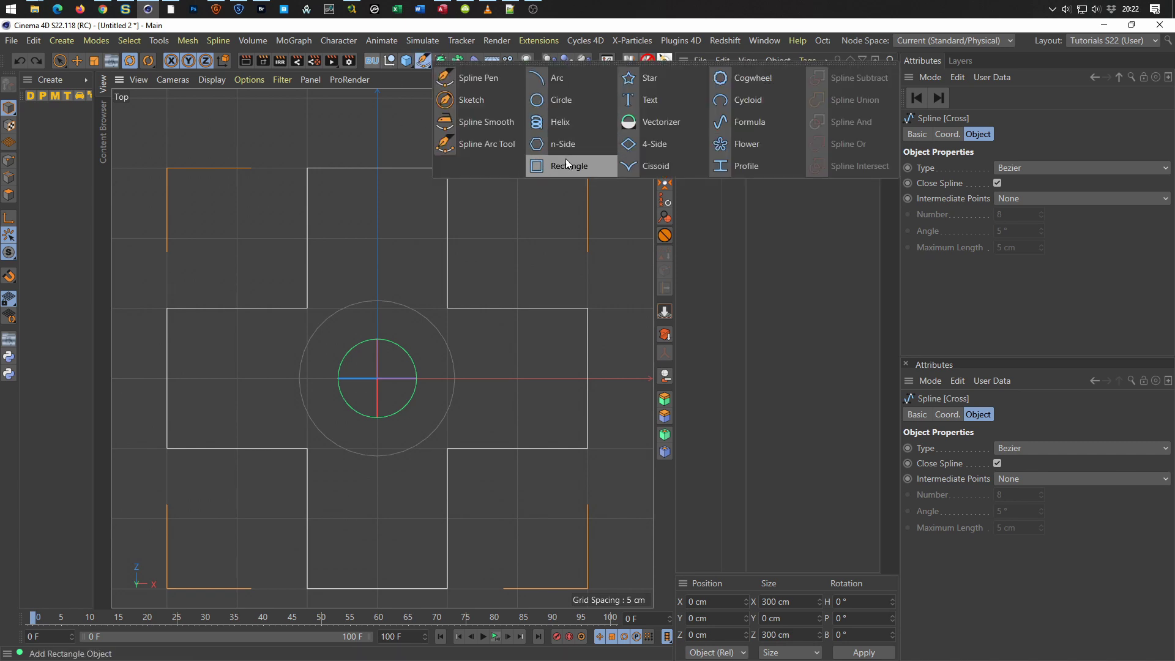
Add an n-Side spline with 3 sides and rotate it 90° to point up.
click(575, 143)
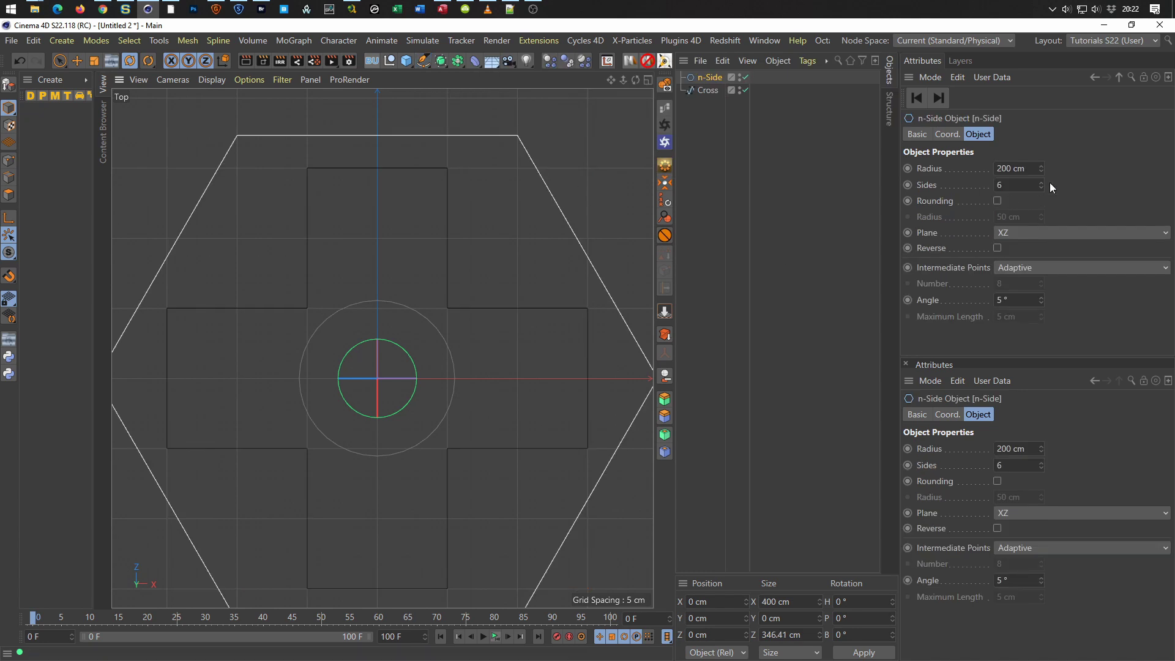
double_click(1014, 185)
text(3)
key(Return)
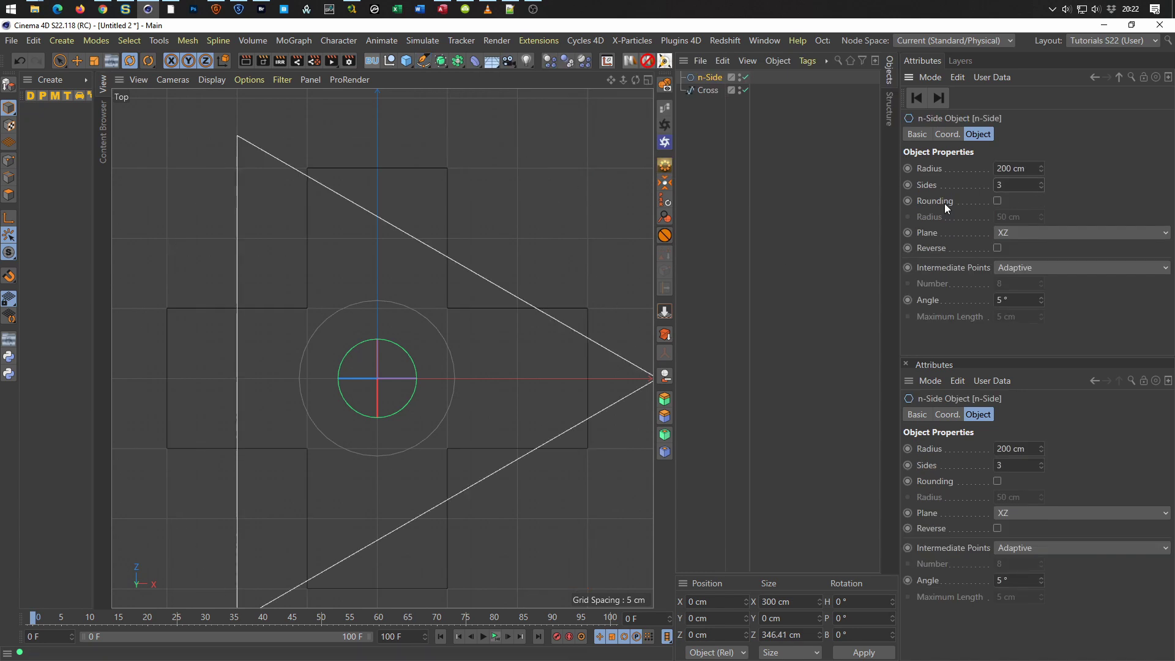
drag(373, 343, 340, 339)
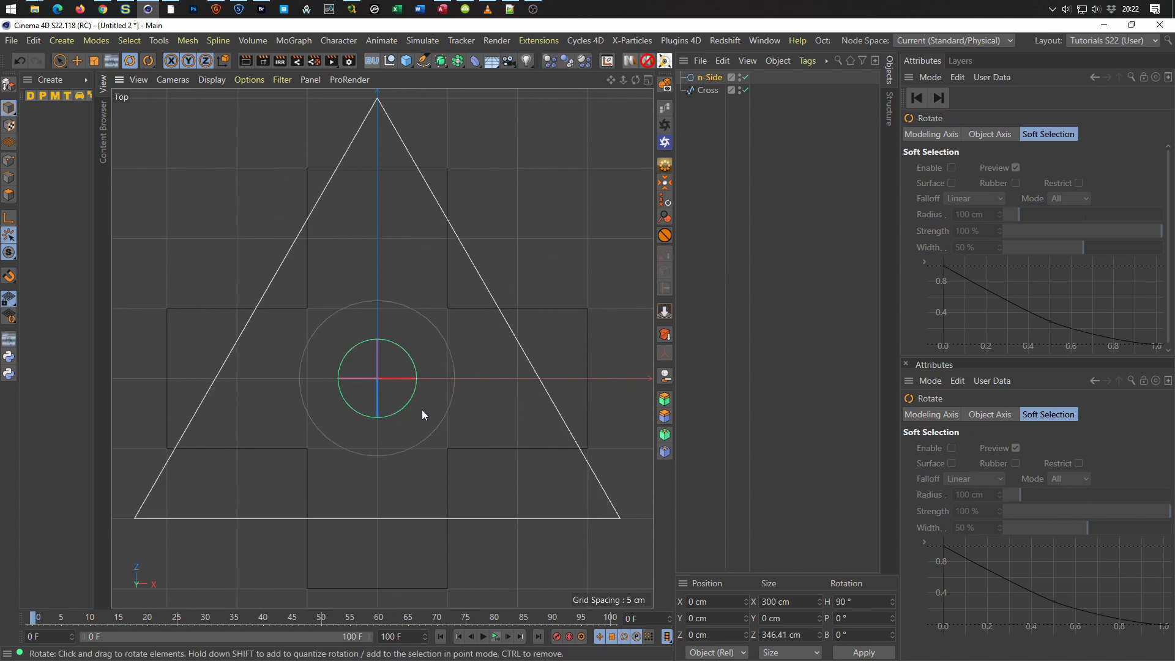
Shrink the triangle and move it up 100 cm into the cross's top arm.
key(t)
mouse_move(523, 419)
mouse_down()
mouse_move(120, 515)
mouse_move(116, 543)
mouse_up()
key(e)
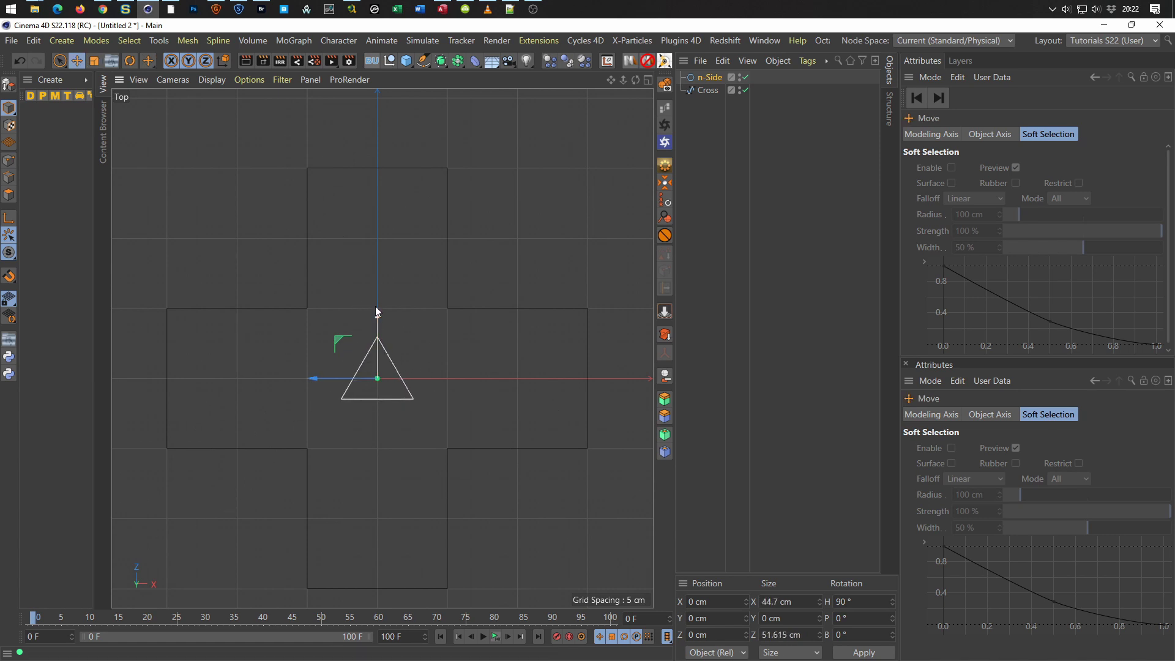
drag(383, 317, 371, 175)
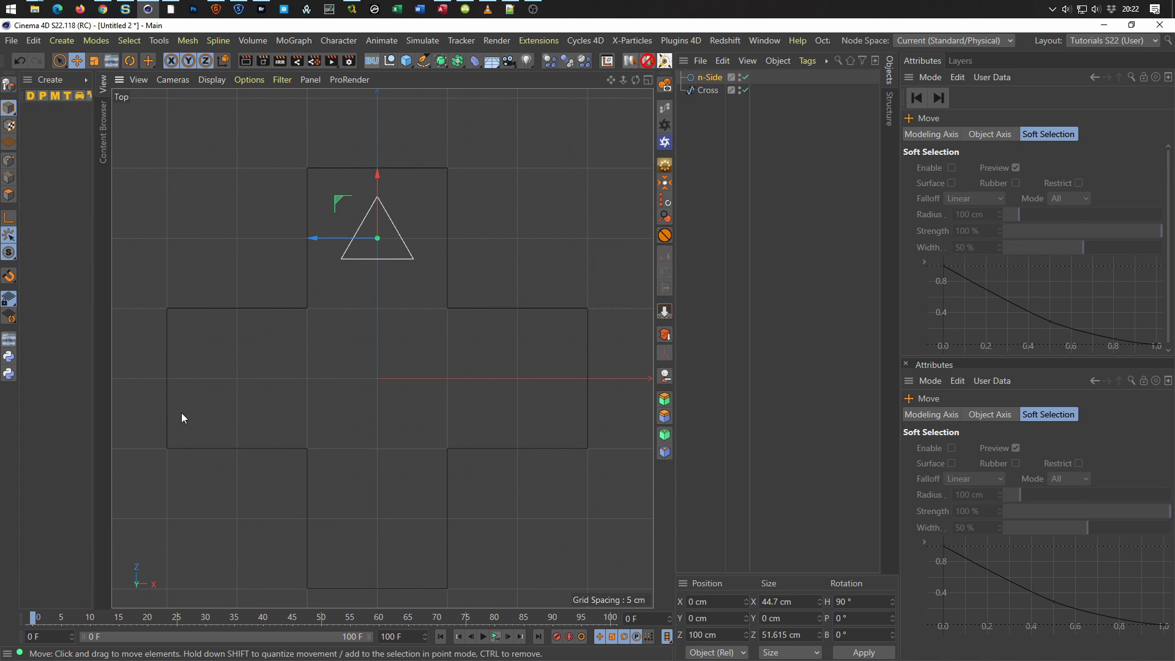
Add a Rectangle spline, shrink it, and place it at X -100 cm in the left arm.
click(423, 61)
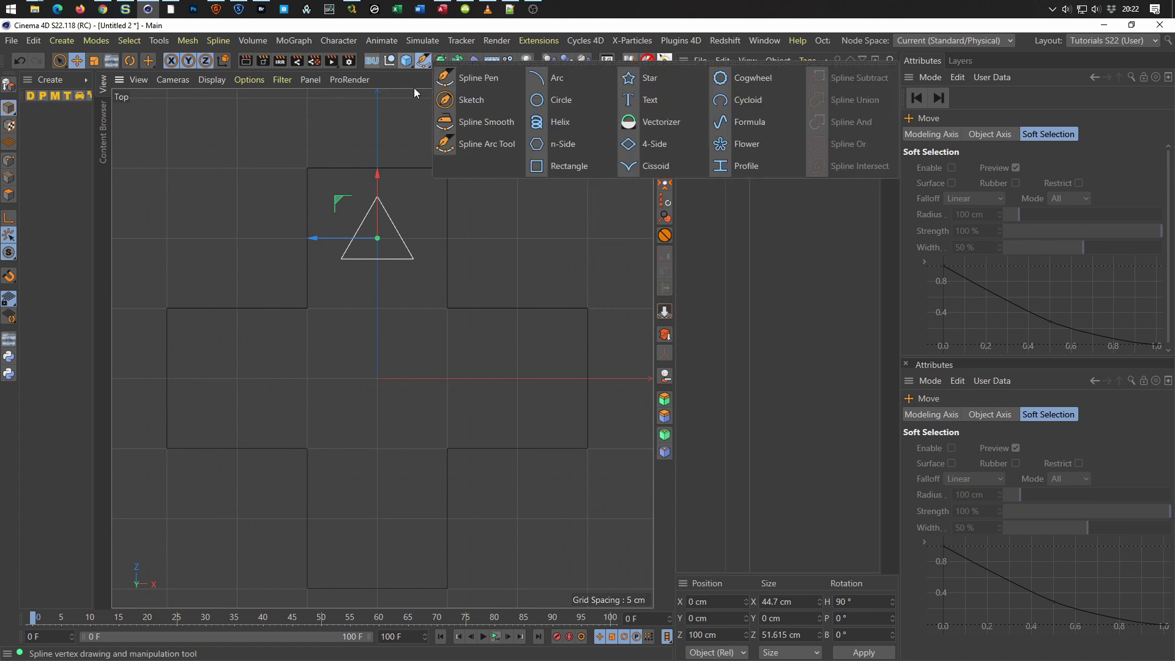
click(563, 167)
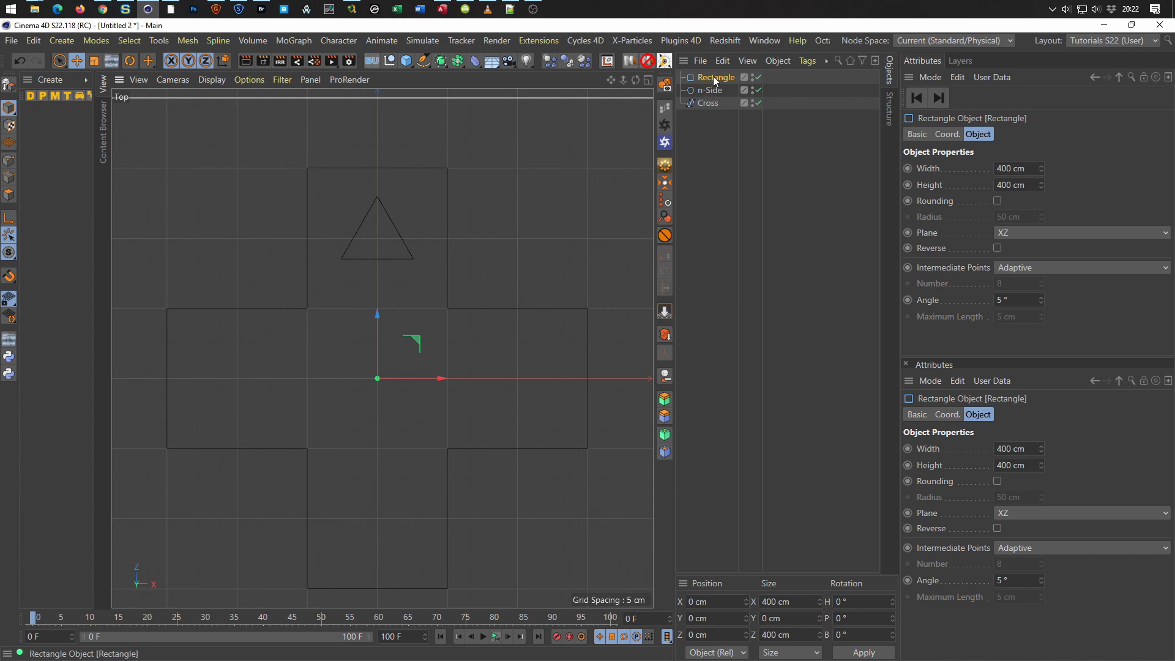
key(t)
drag(442, 420, 150, 509)
key(e)
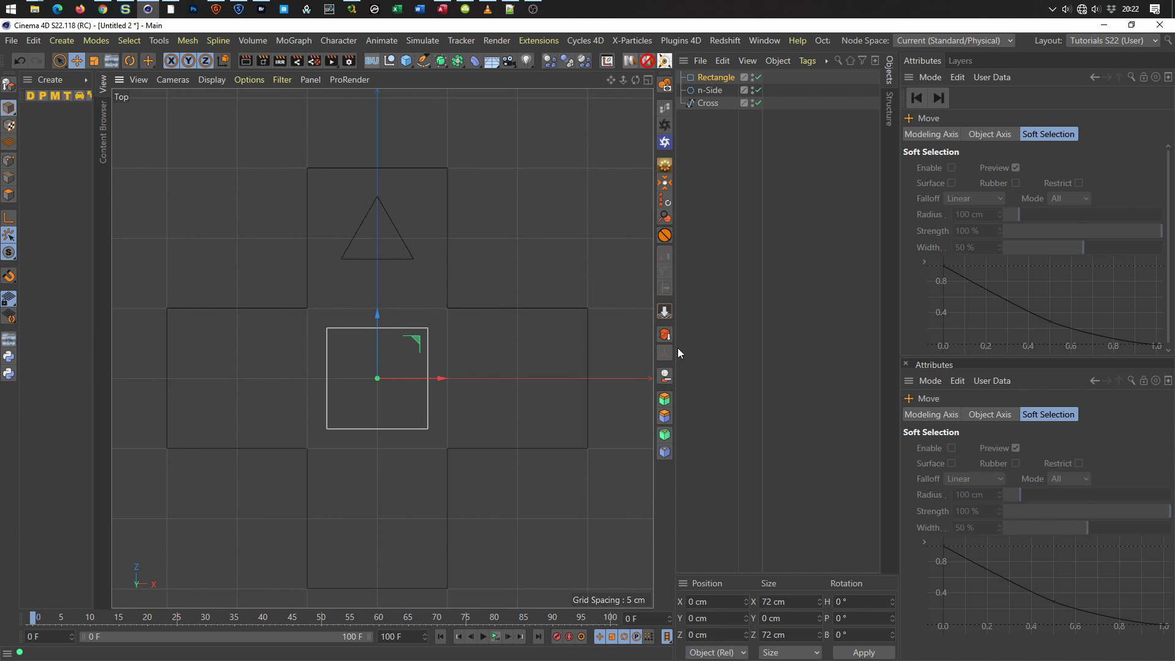
drag(436, 378, 301, 376)
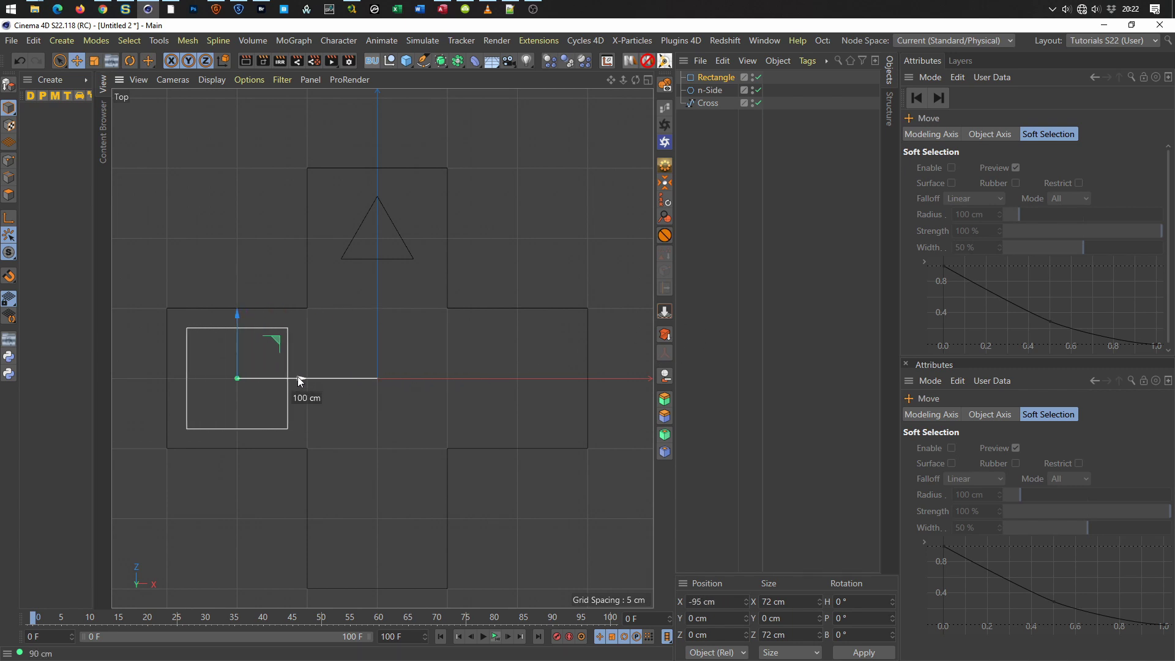
alt+middle_drag(241, 369, 337, 359)
scroll(337, 358, up, 5)
alt+middle_drag(413, 339, 468, 299)
key(t)
mouse_move(467, 306)
mouse_down()
mouse_move(490, 376)
mouse_move(239, 428)
mouse_up()
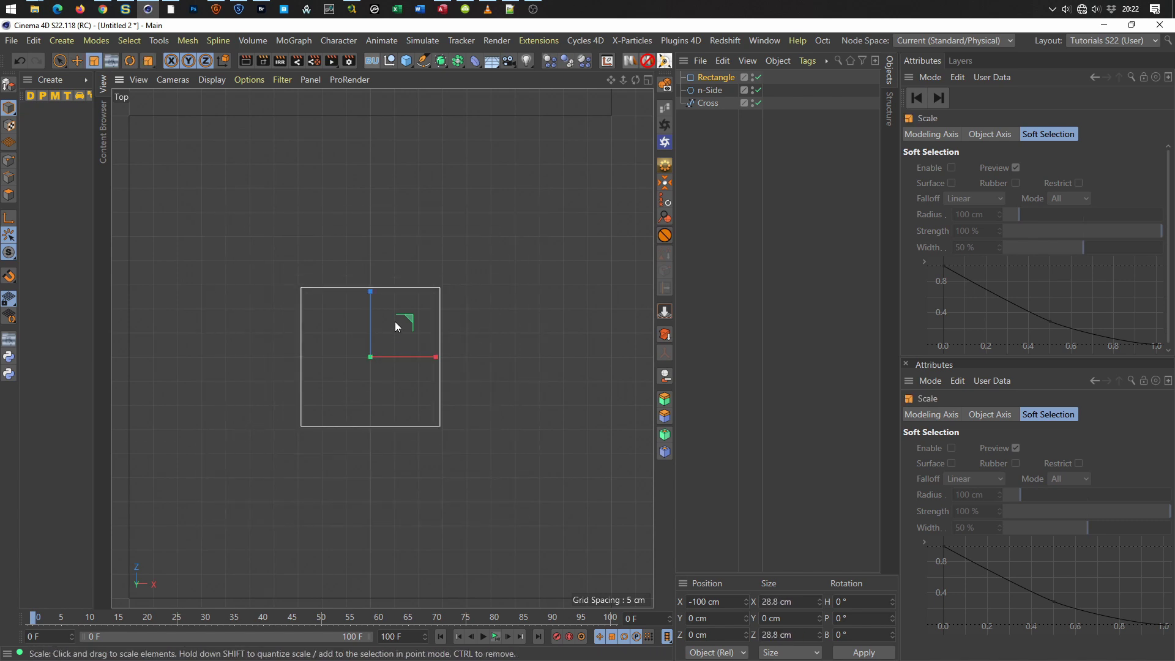
Set the rectangle's Width and Height to 30 cm.
click(716, 79)
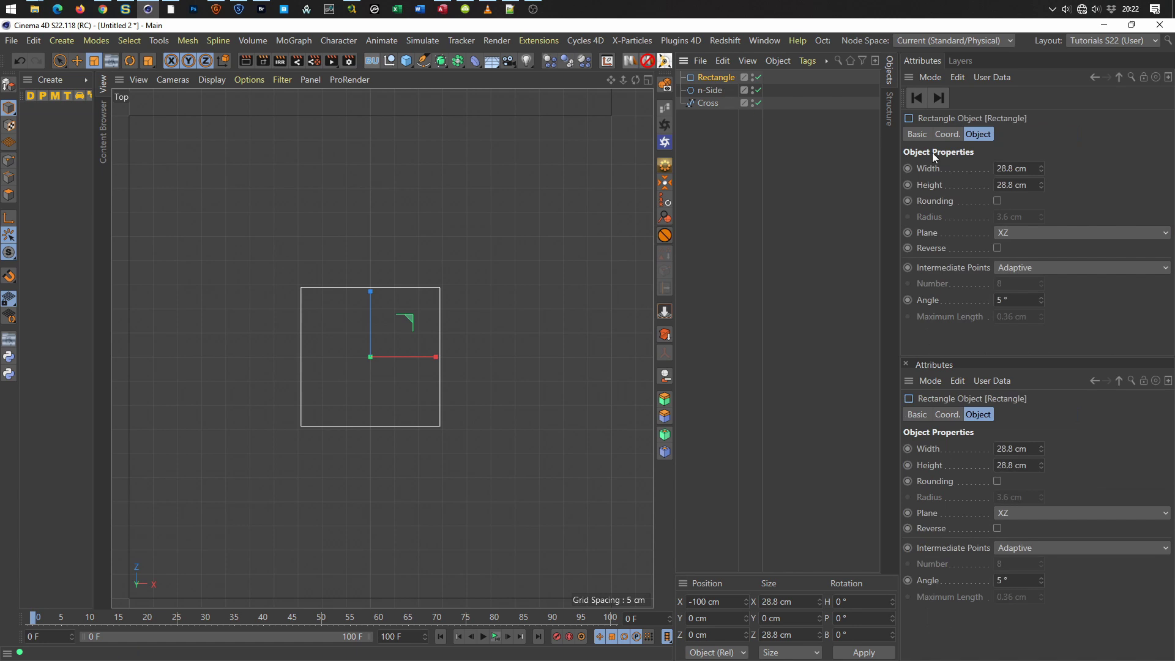
double_click(1016, 168)
text(30)
key(Tab)
text(30)
key(Return)
scroll(354, 315, down, 5)
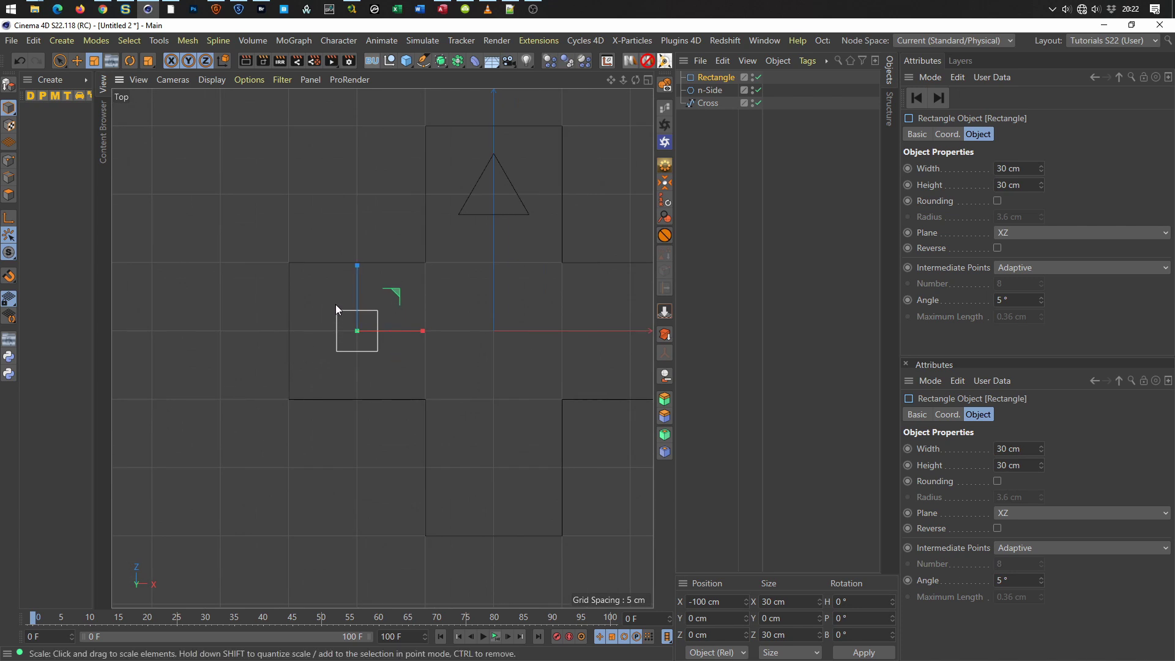
scroll(404, 309, up, 3)
scroll(395, 311, down, 1)
scroll(342, 342, up, 1)
scroll(337, 350, down, 1)
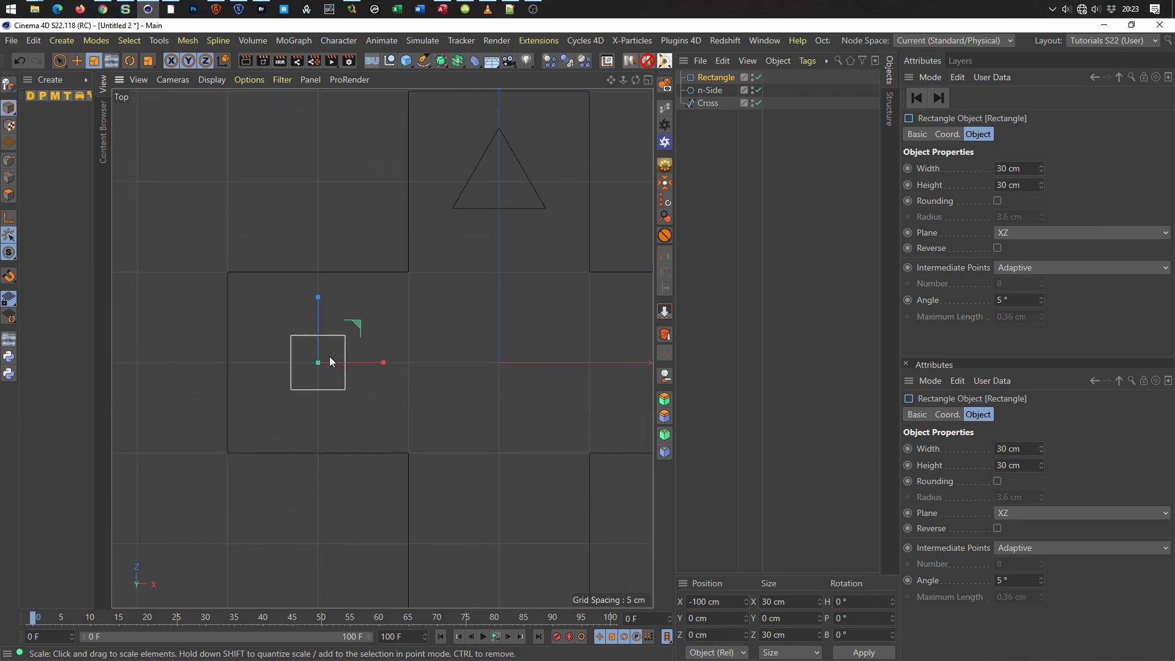
Move the triangle down, then enable snapping with workplane and grid snapping in a floating panel.
click(708, 89)
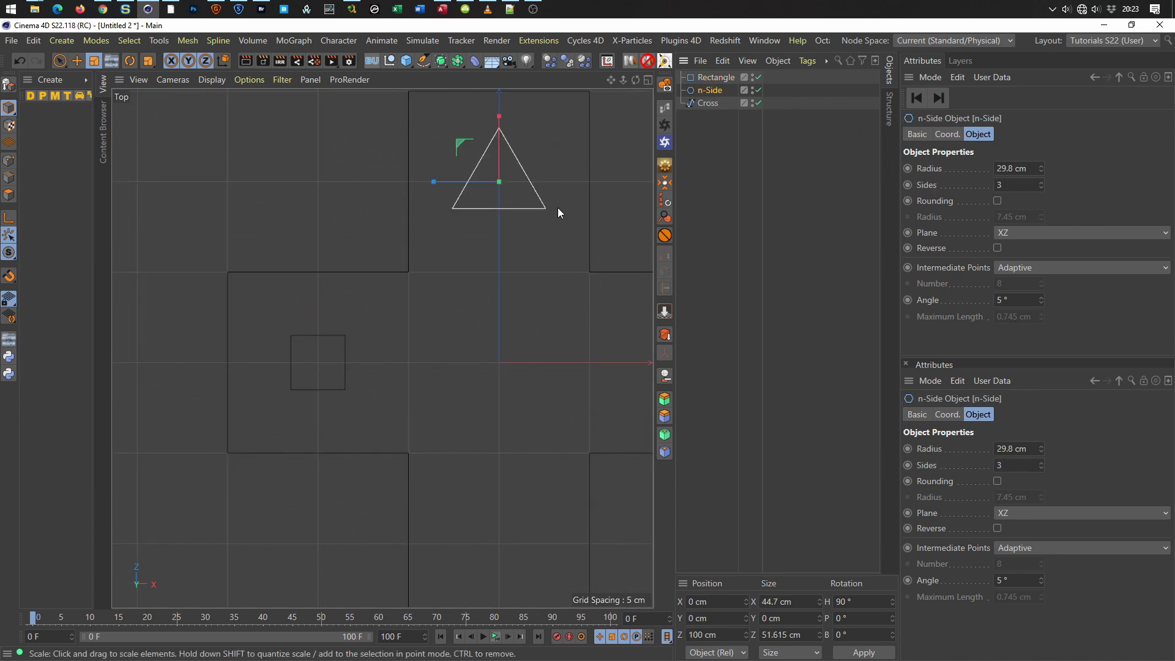
key(e)
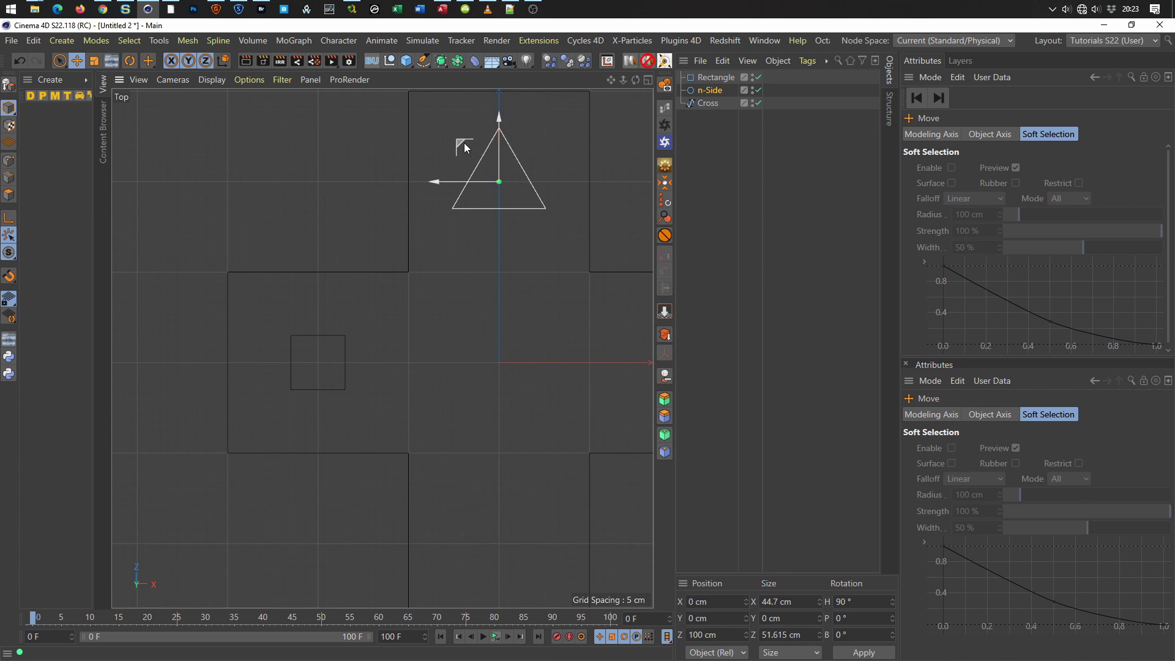
drag(464, 148, 353, 320)
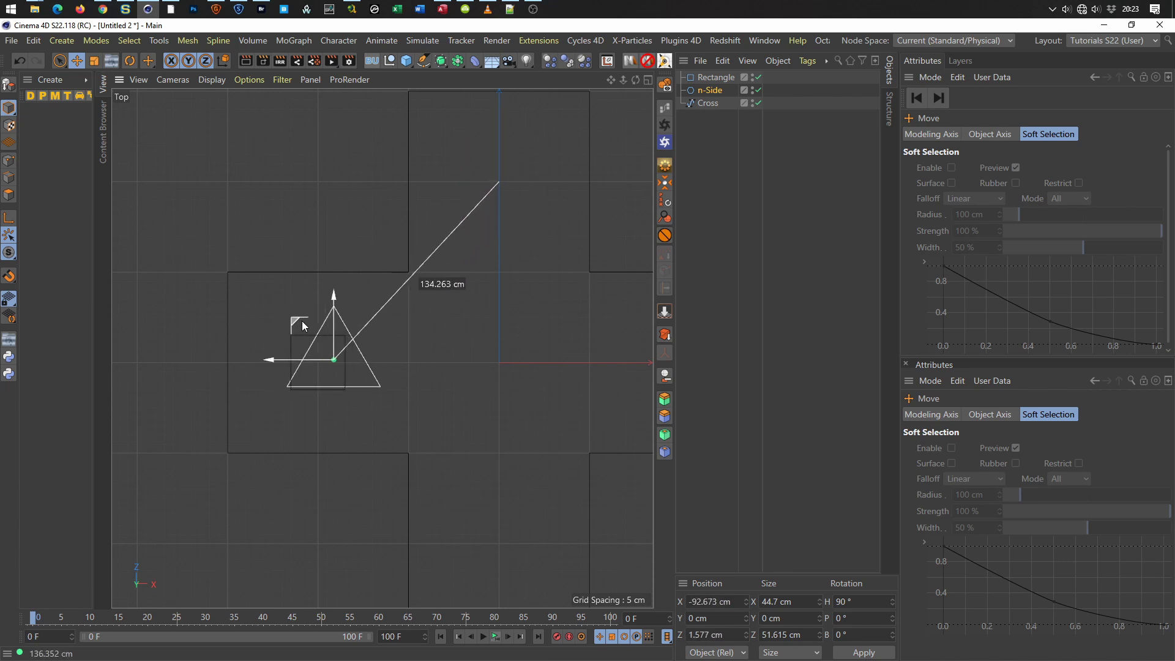
click(8, 276)
click(53, 255)
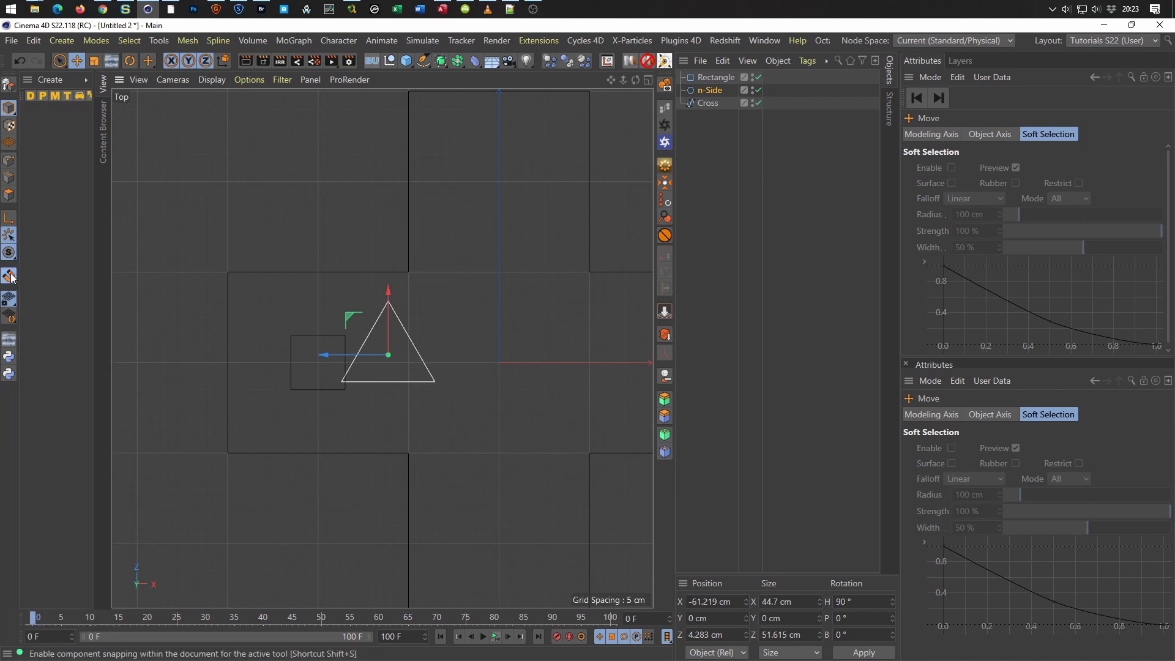
click(10, 276)
click(65, 243)
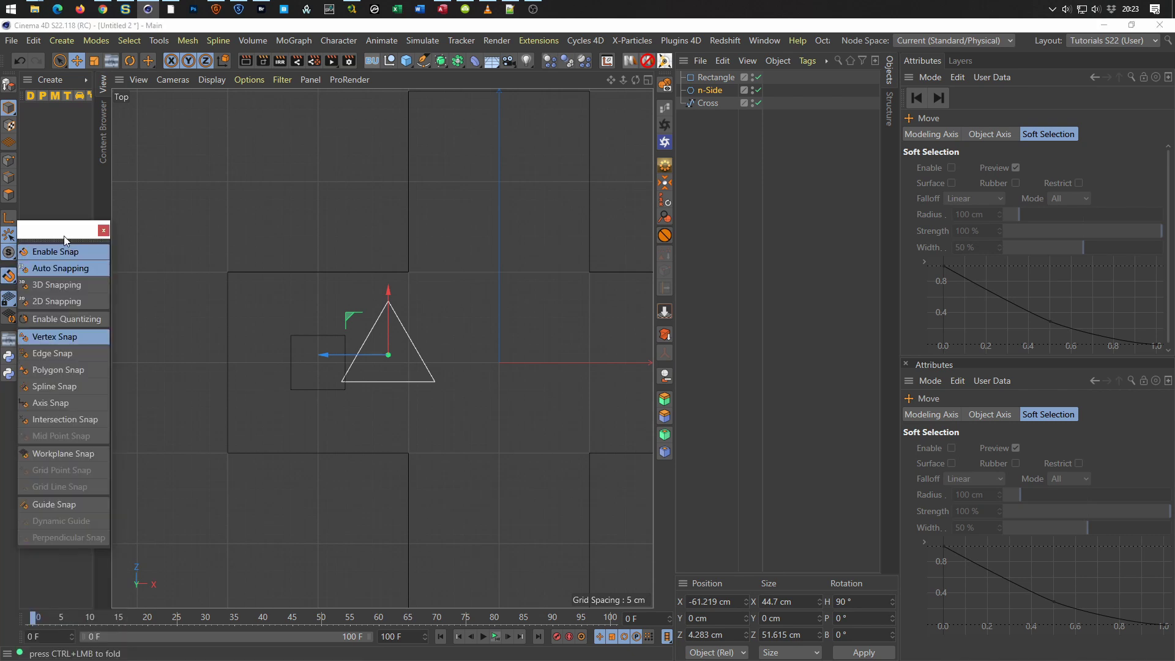
drag(63, 236, 74, 172)
click(72, 389)
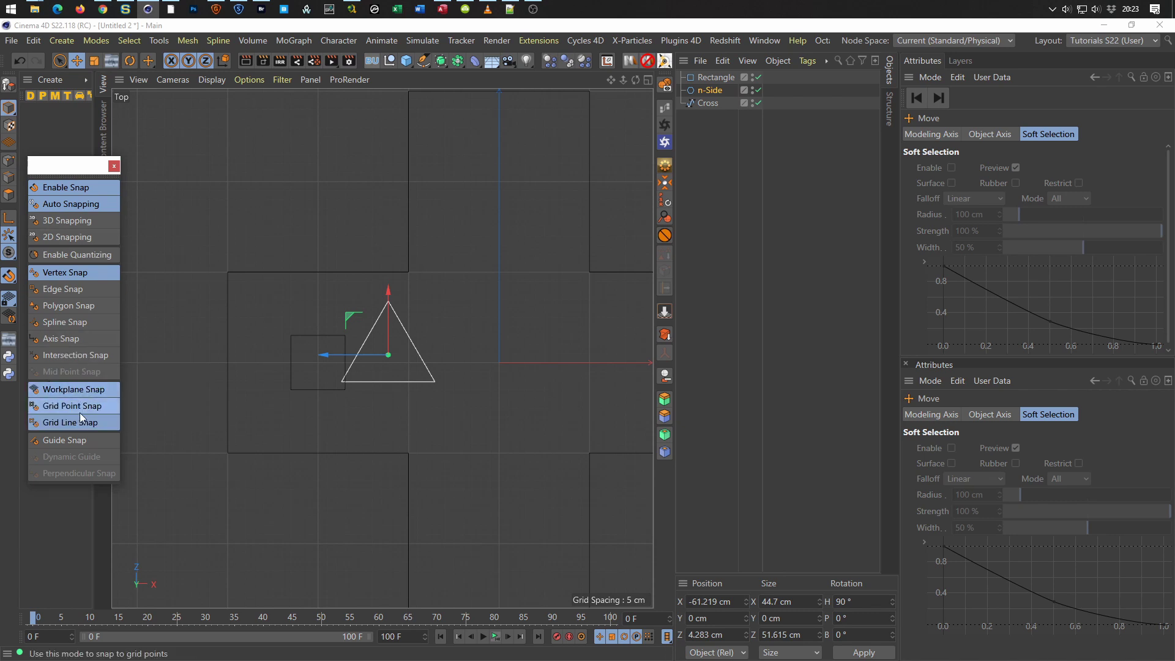
Move the triangle to about X -103 cm and shrink it to a smaller size.
scroll(289, 376, up, 5)
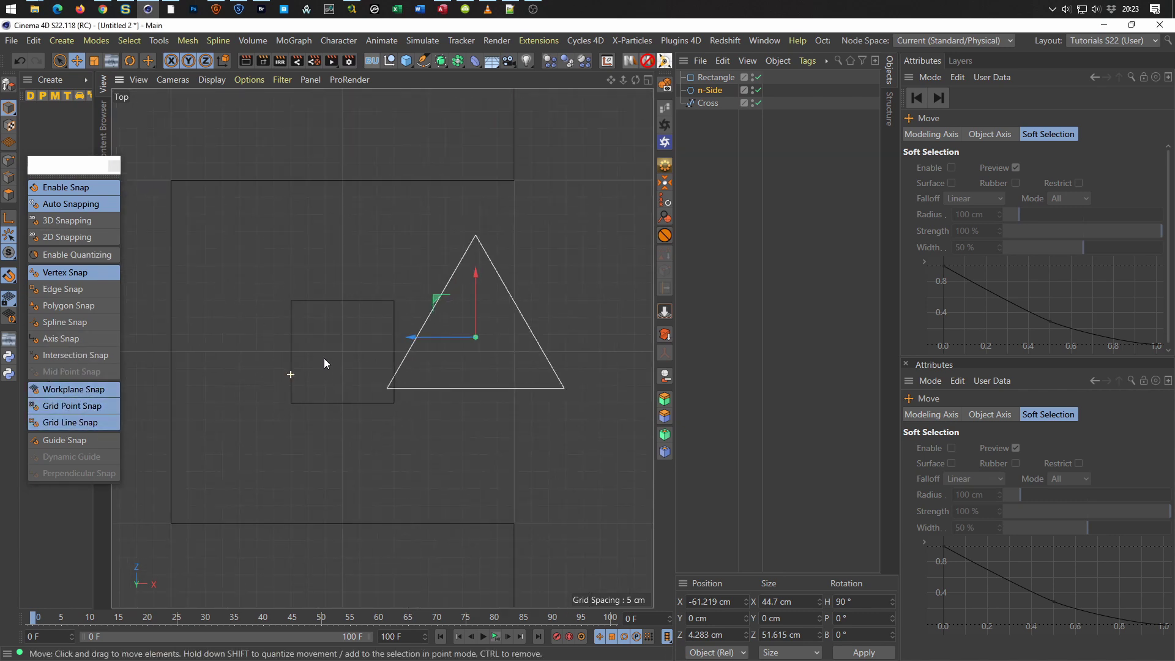
mouse_move(507, 285)
mouse_down()
mouse_move(351, 328)
mouse_move(361, 343)
mouse_up()
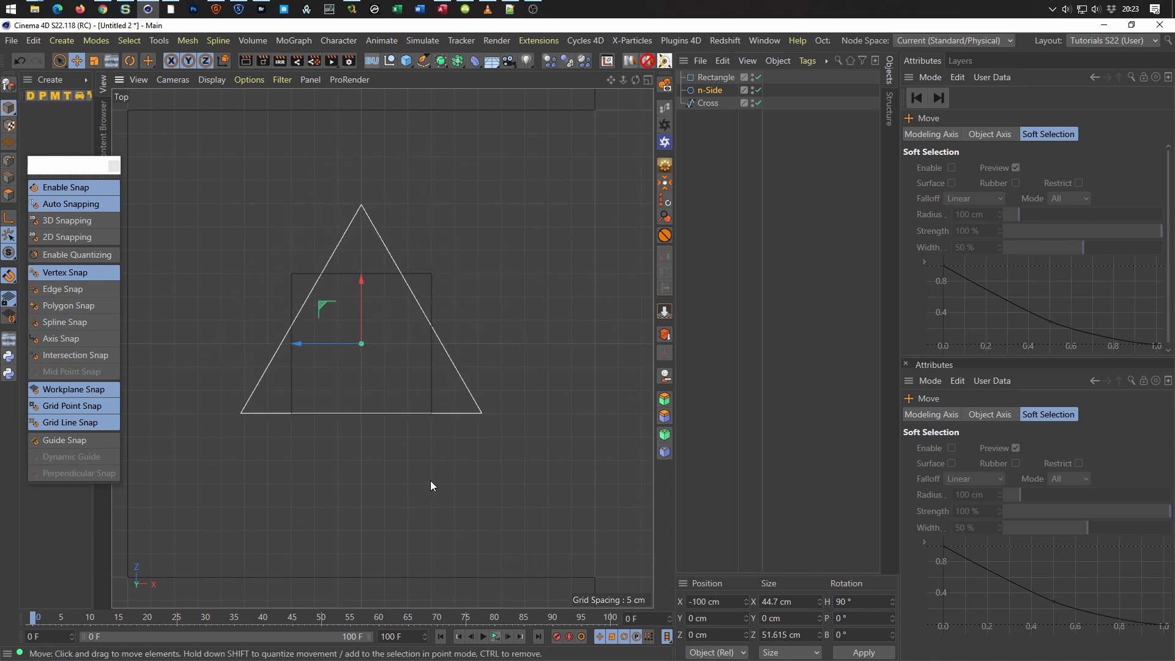
drag(361, 280, 364, 299)
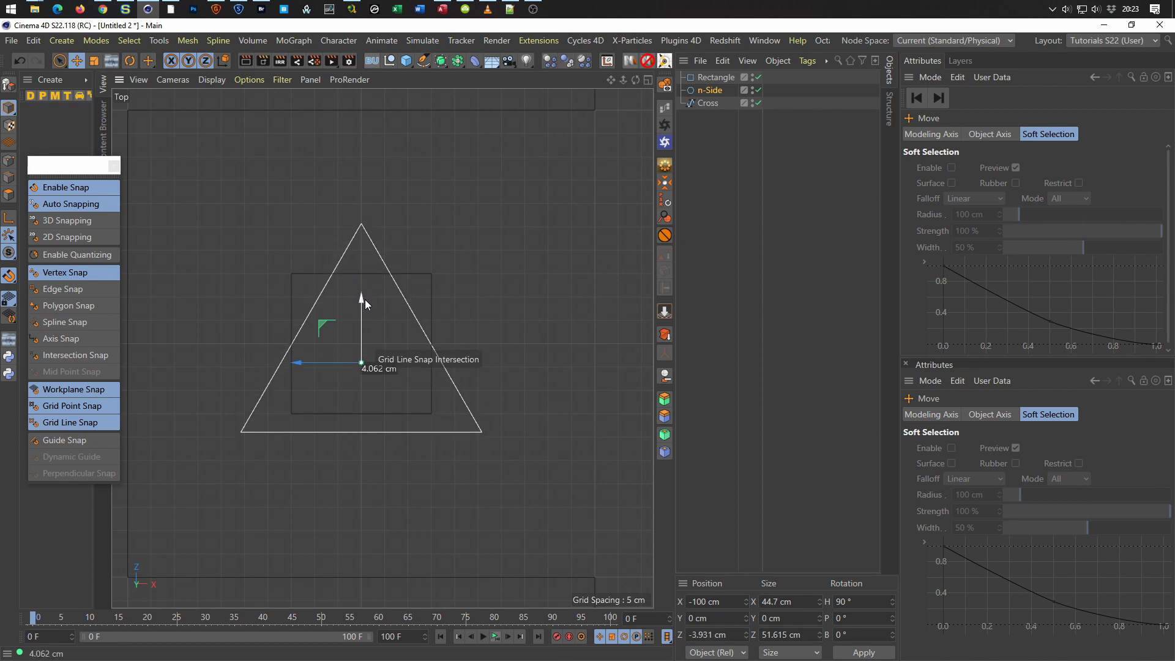
key(t)
mouse_move(513, 553)
mouse_down()
mouse_move(314, 544)
mouse_move(333, 543)
mouse_up()
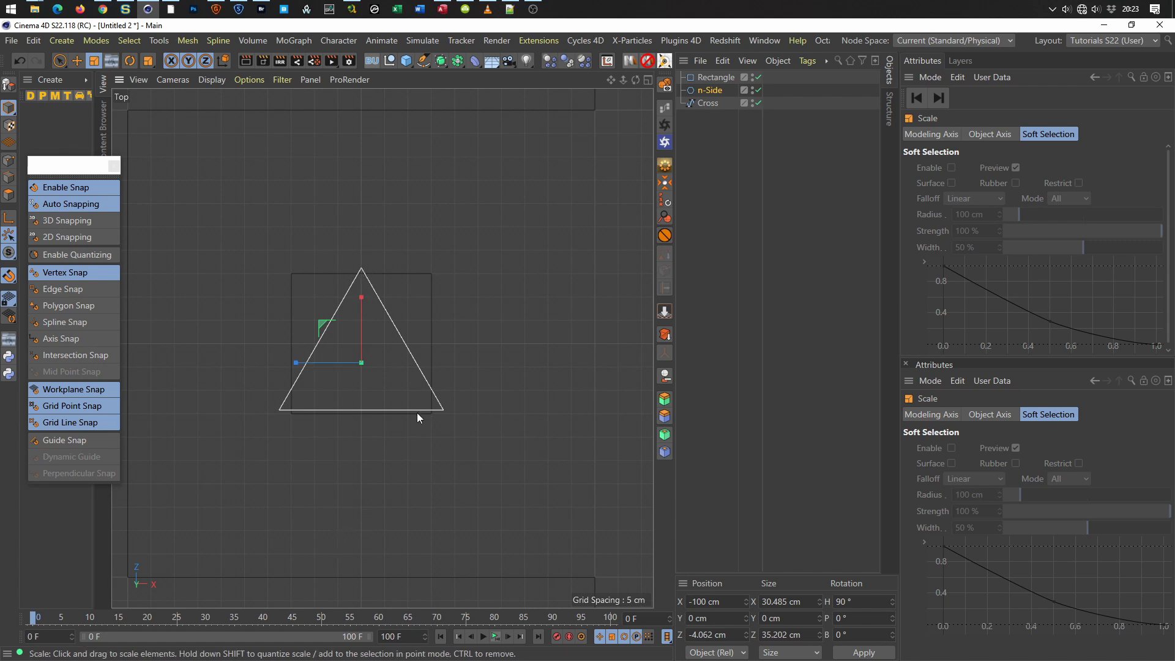
Move the triangle up to Z 100 cm in the top arm and turn snapping off.
scroll(429, 389, down, 2)
alt+middle_drag(413, 388, 296, 434)
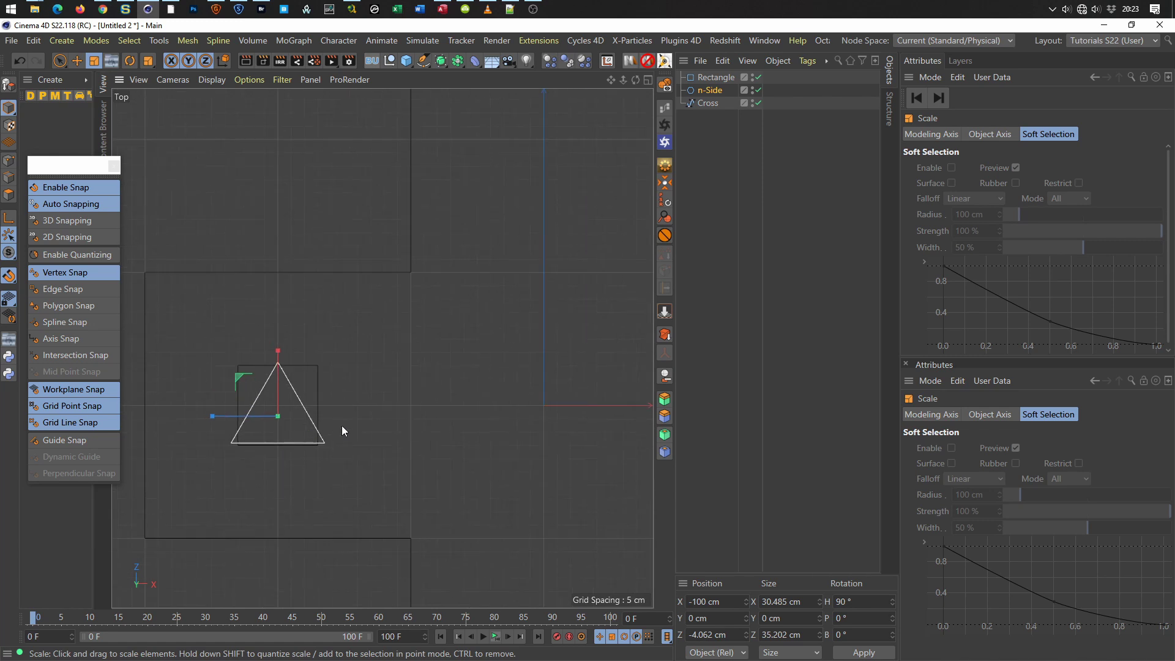
key(e)
mouse_move(245, 375)
mouse_down()
mouse_move(304, 343)
mouse_move(485, 158)
mouse_move(517, 120)
mouse_move(520, 98)
mouse_move(505, 98)
mouse_up()
scroll(481, 232, down, 2)
scroll(446, 262, down, 2)
alt+middle_drag(414, 322, 374, 315)
click(75, 186)
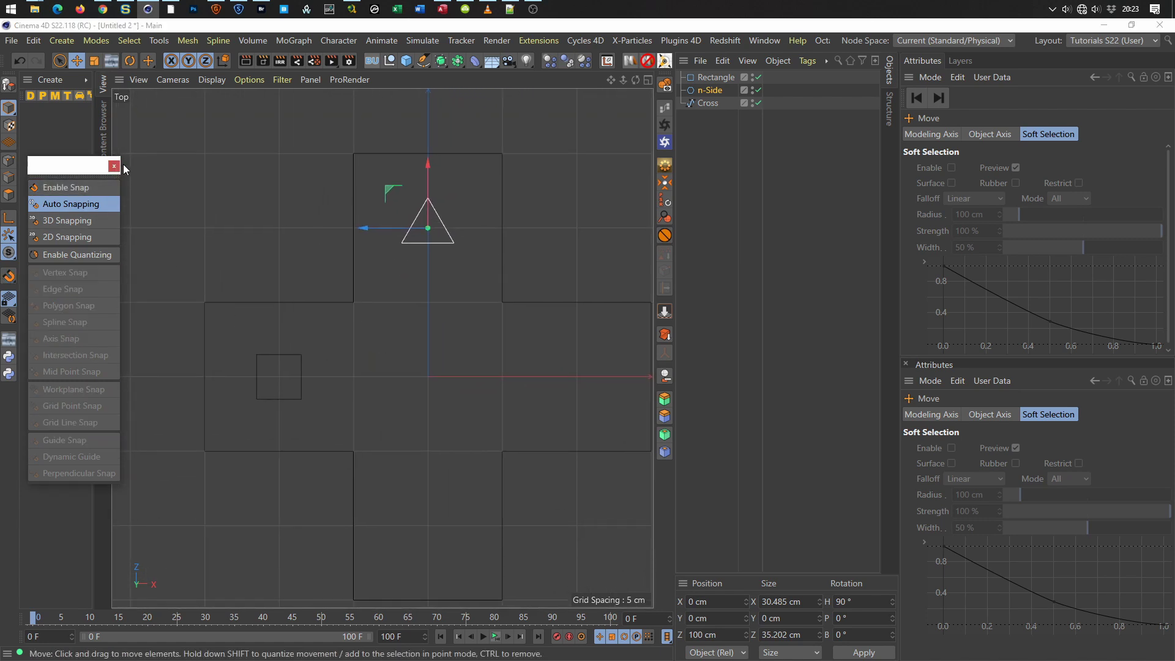
alt+middle_drag(413, 377, 372, 375)
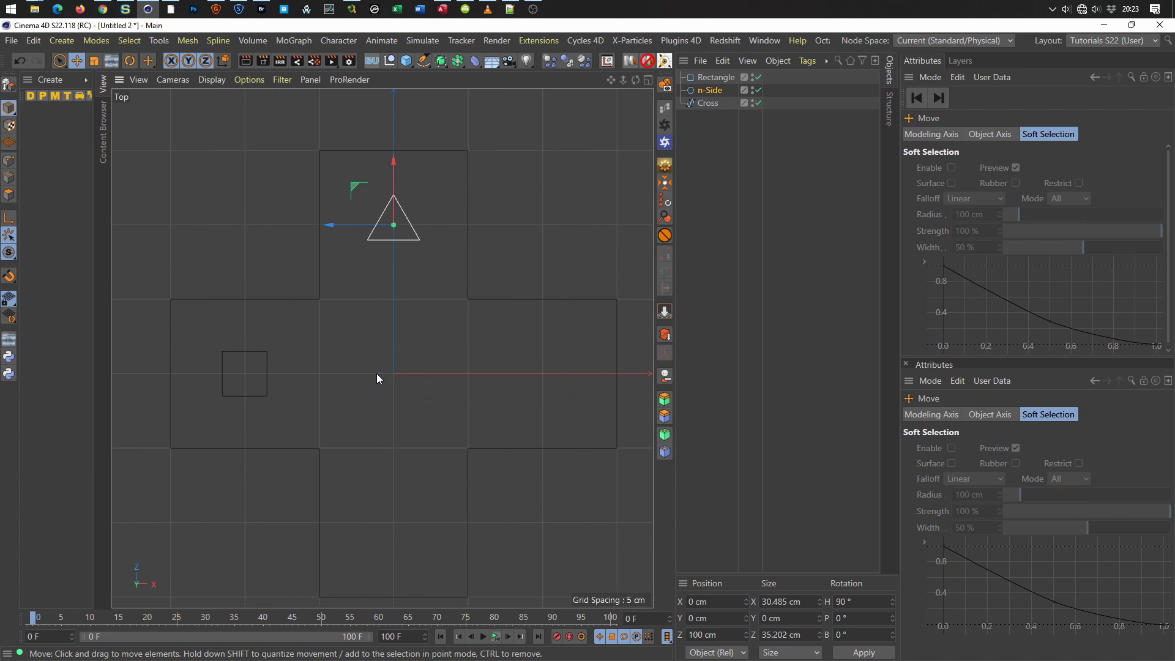
Create a Circle spline with 15 cm radius and move it to X 100 cm in the right arm.
click(423, 60)
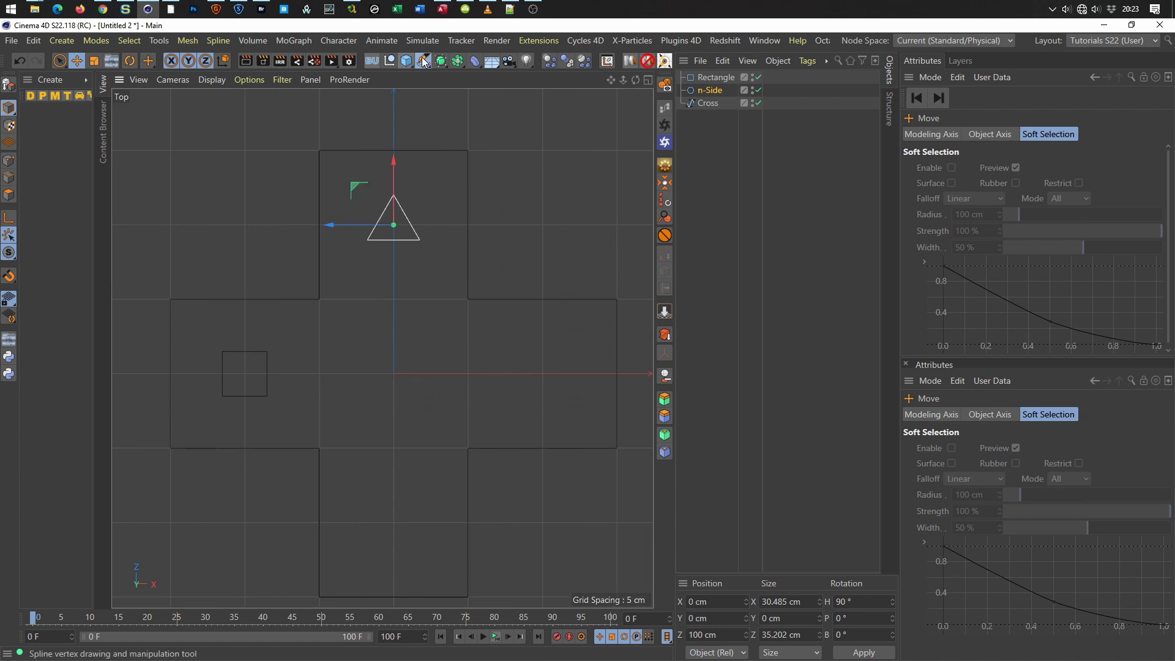
click(541, 101)
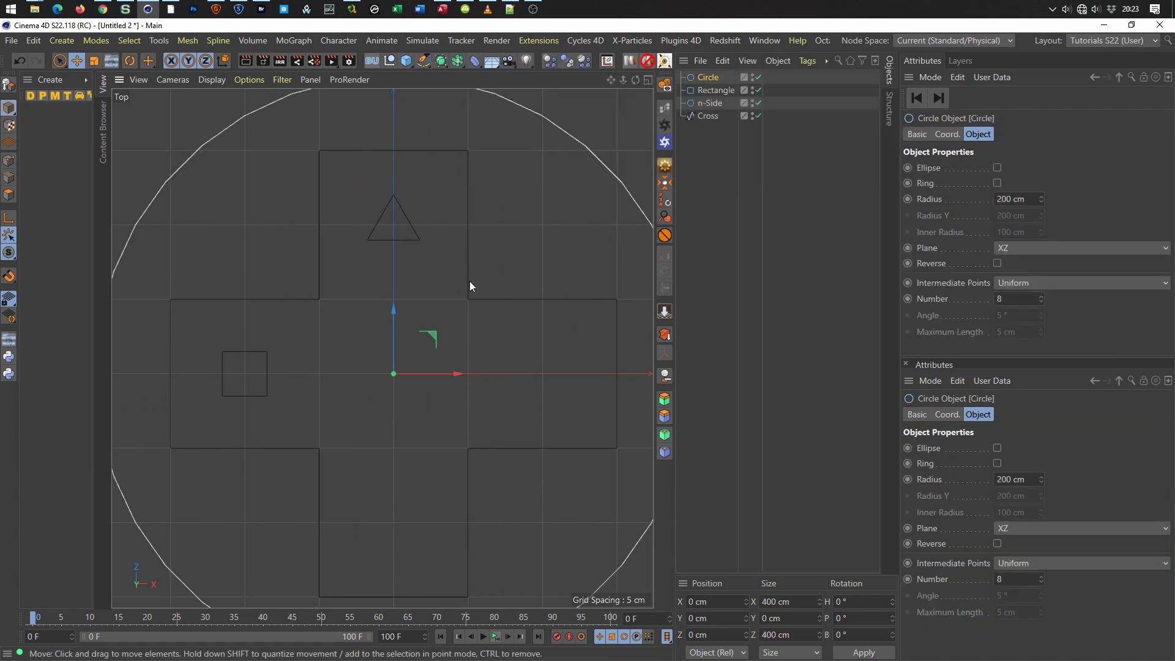
click(711, 90)
click(708, 77)
click(1019, 199)
text(15)
key(Return)
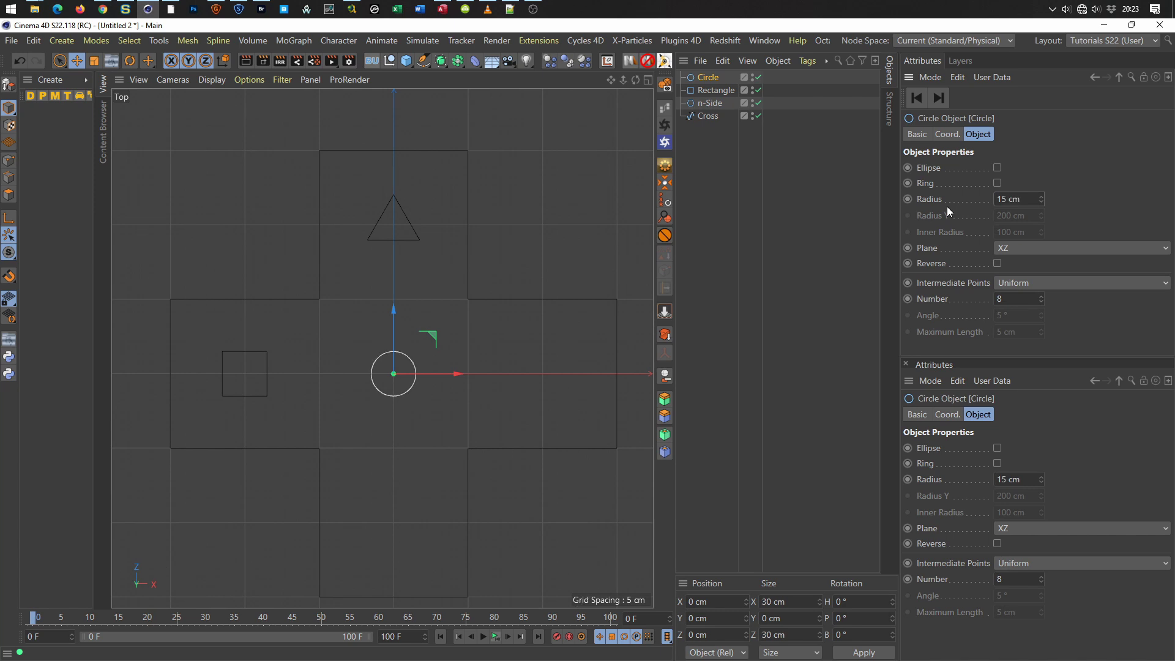
drag(458, 373, 606, 366)
middle_drag(474, 439, 487, 393)
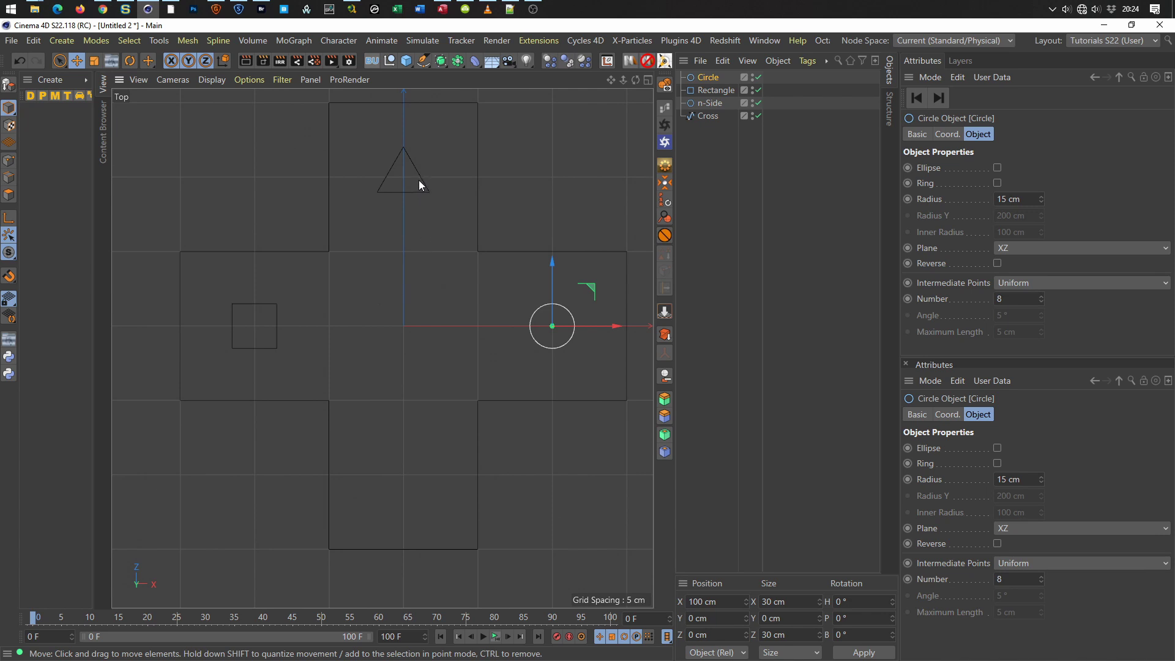
middle_drag(418, 181, 408, 197)
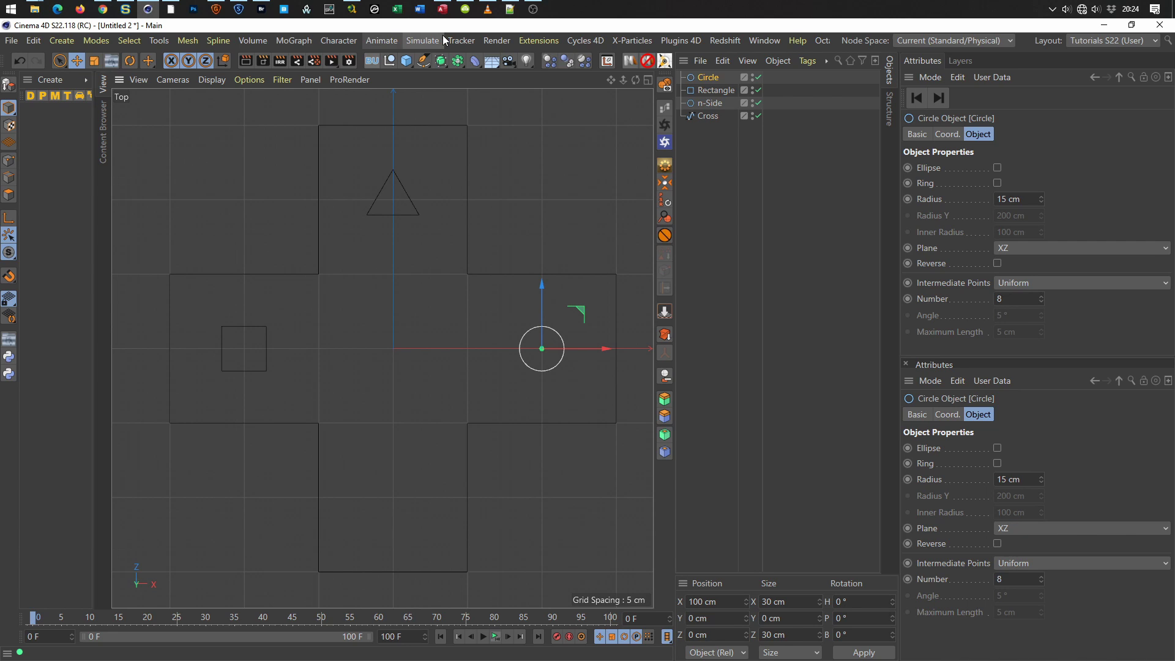
Add a Spline Outline holding Rectangle and n-Side, with Distance 10 cm.
click(540, 42)
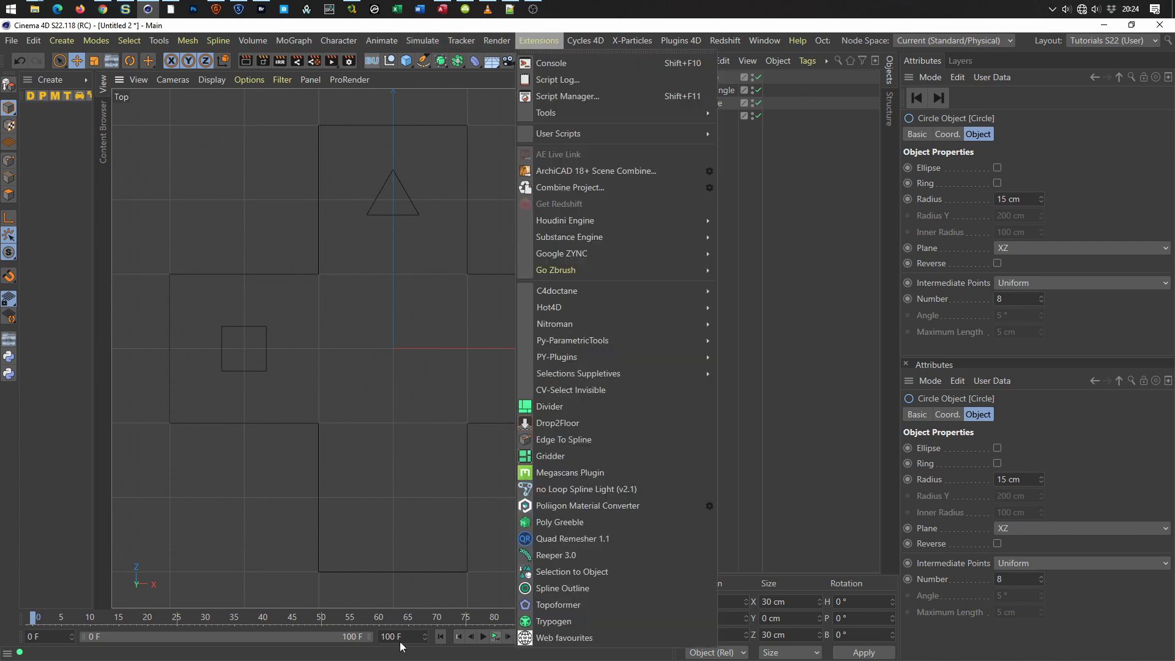
click(559, 588)
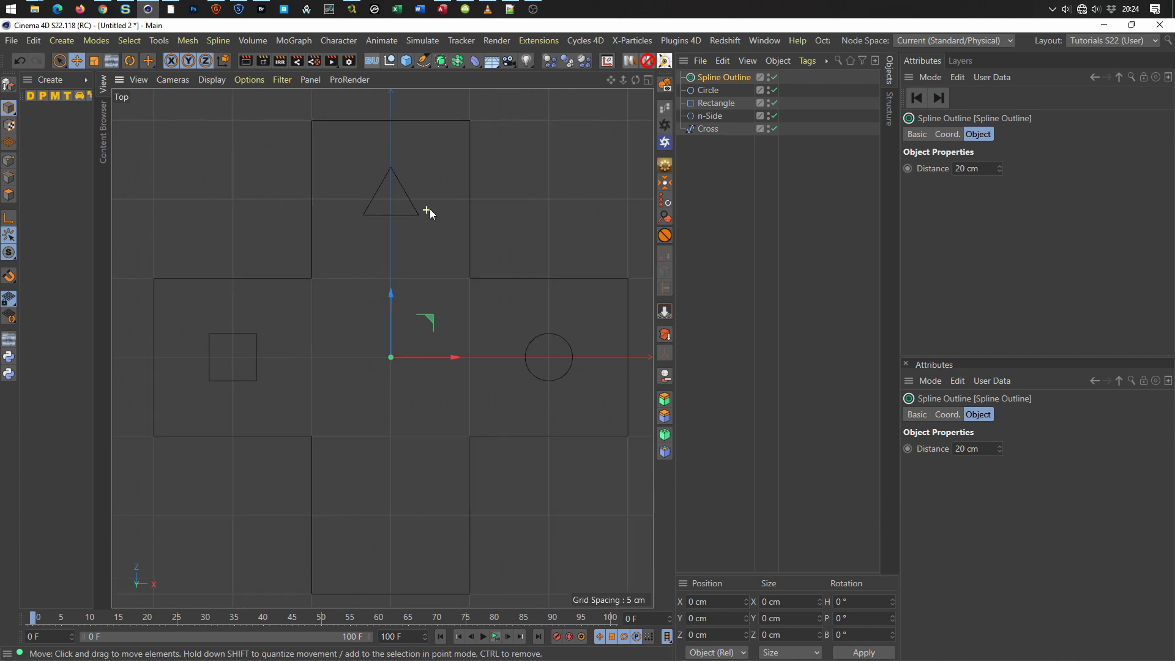
drag(715, 79, 706, 162)
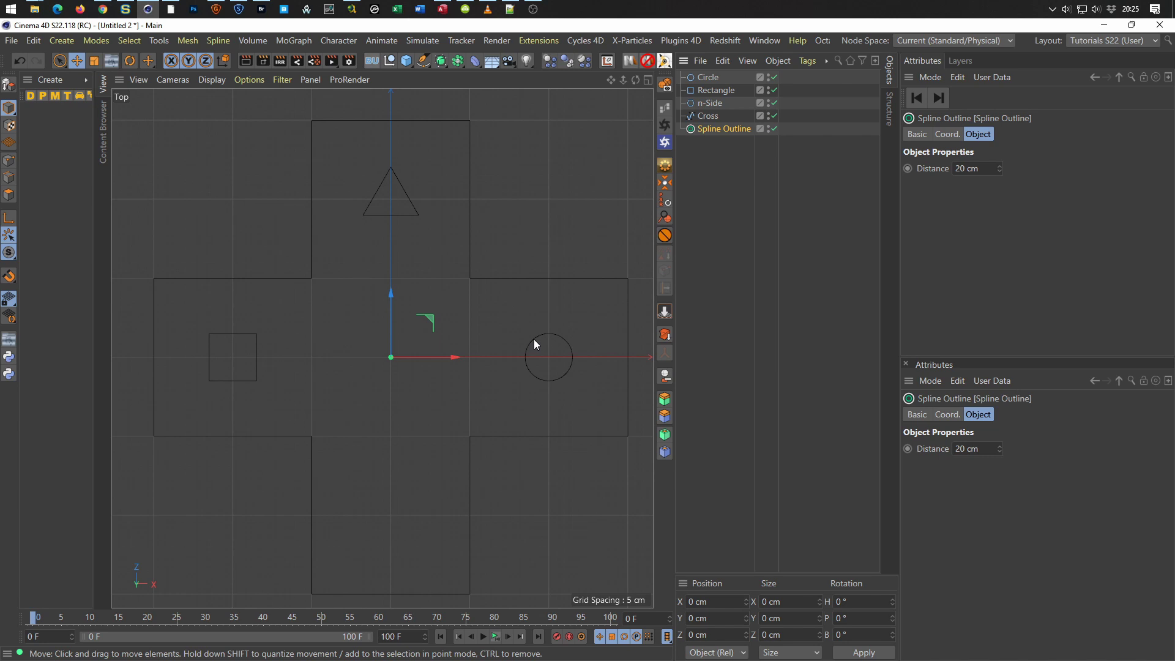
click(710, 103)
ctrl+drag(719, 92, 724, 128)
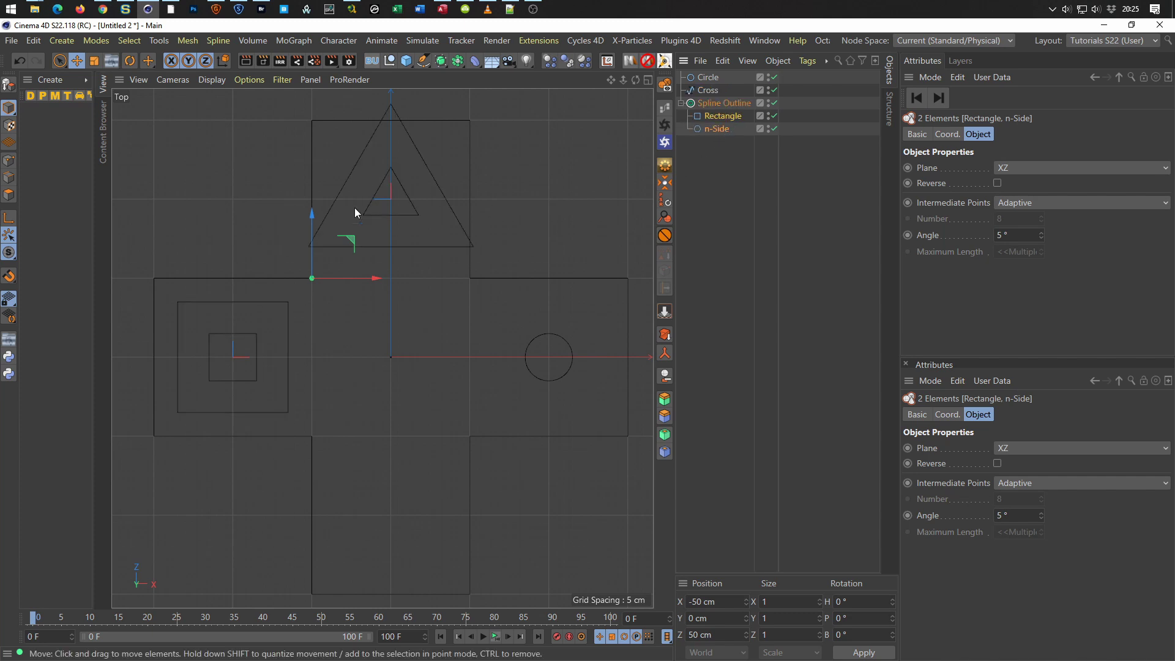
click(722, 104)
double_click(973, 168)
text(10)
key(Return)
scroll(255, 358, up, 1)
scroll(278, 358, up, 3)
scroll(284, 318, down, 4)
scroll(260, 325, down, 1)
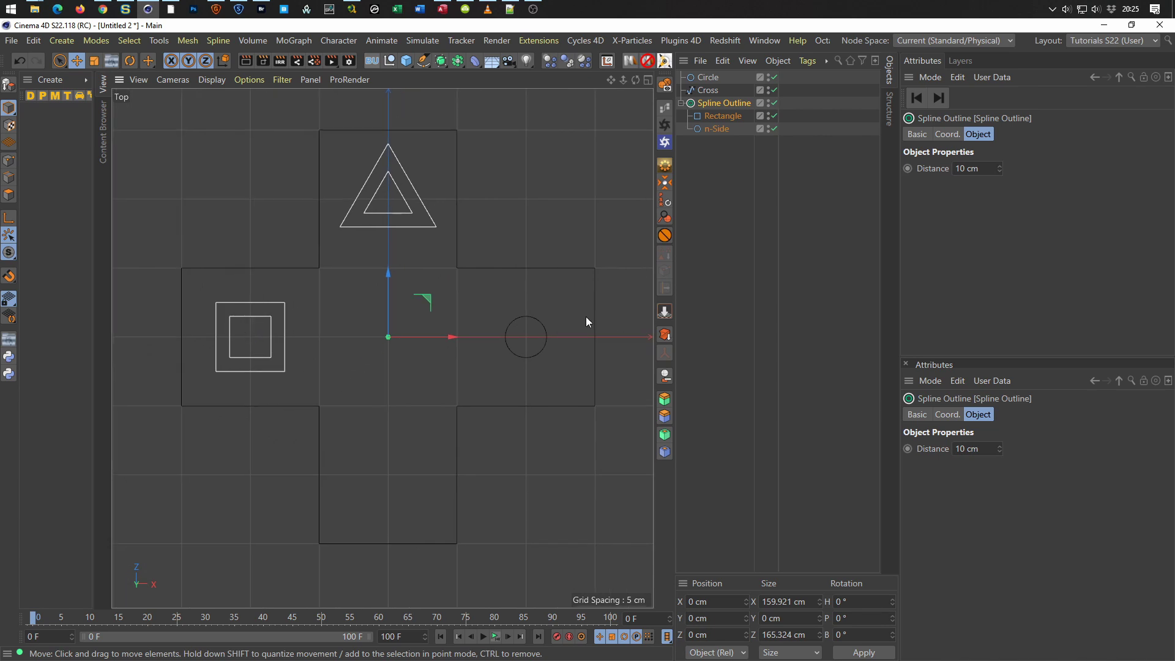
Duplicate the Spline Outline as an empty Spline Outline.1 and place the Circle below it.
mouse_move(706, 76)
mouse_down()
mouse_move(725, 196)
mouse_move(727, 160)
mouse_up()
mouse_move(726, 89)
ctrl+mouse_down()
mouse_move(710, 216)
mouse_move(742, 151)
ctrl+mouse_up()
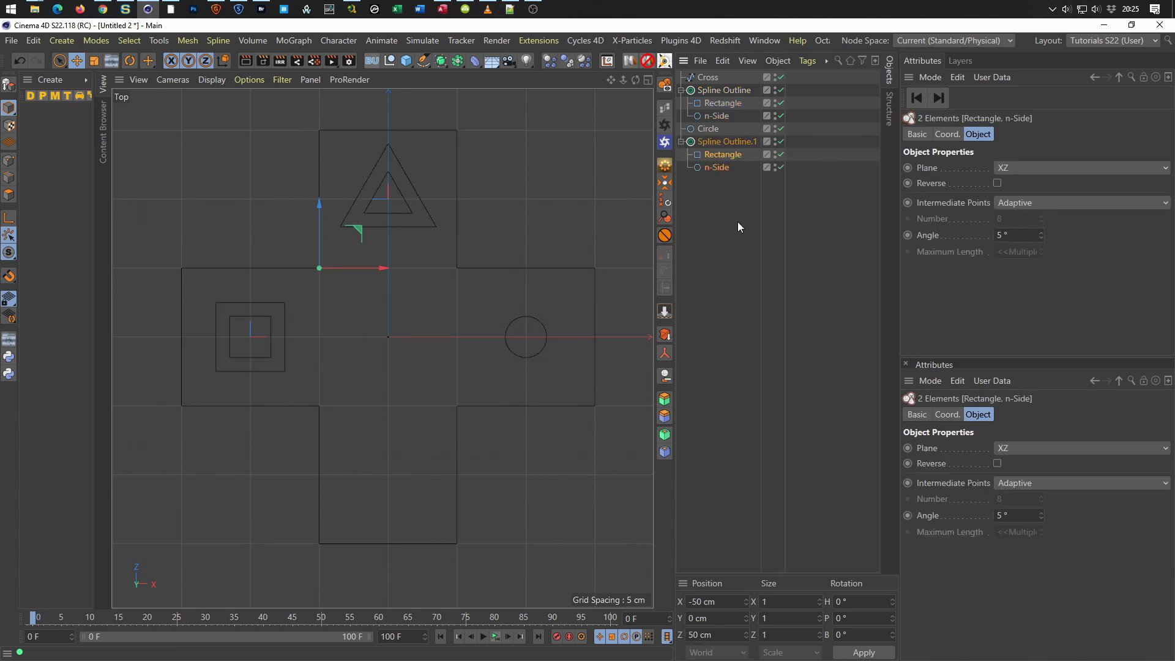
key(Delete)
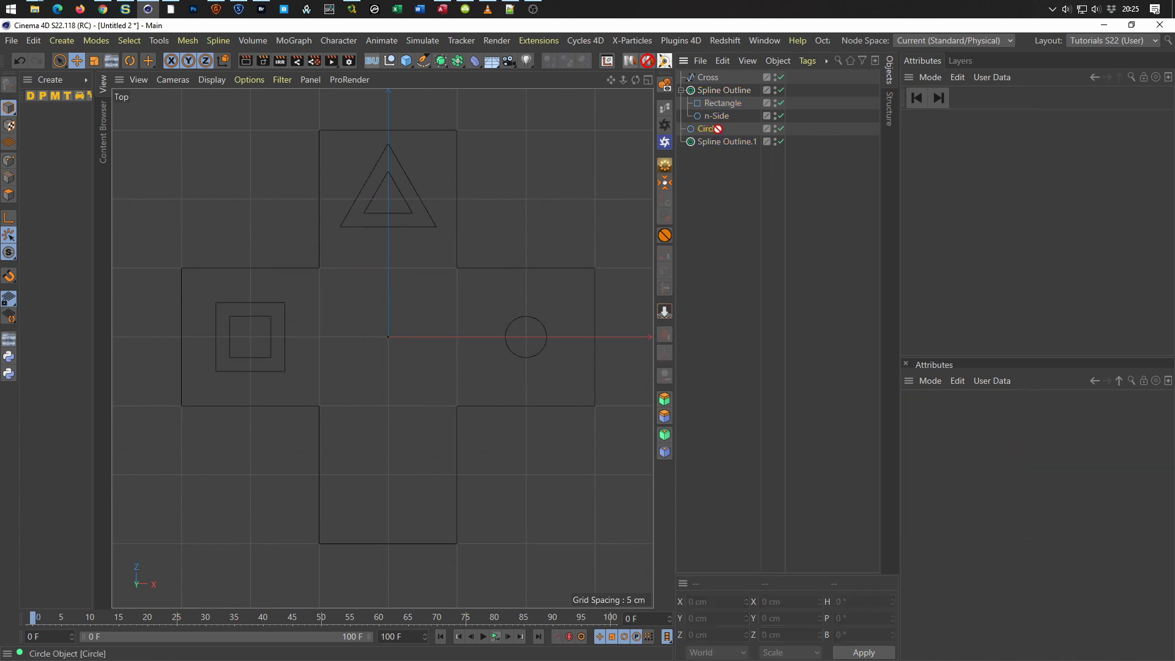
drag(705, 127, 713, 154)
Parent the Circle under Spline Outline.1, leaving its intermediate points unchanged.
click(1015, 283)
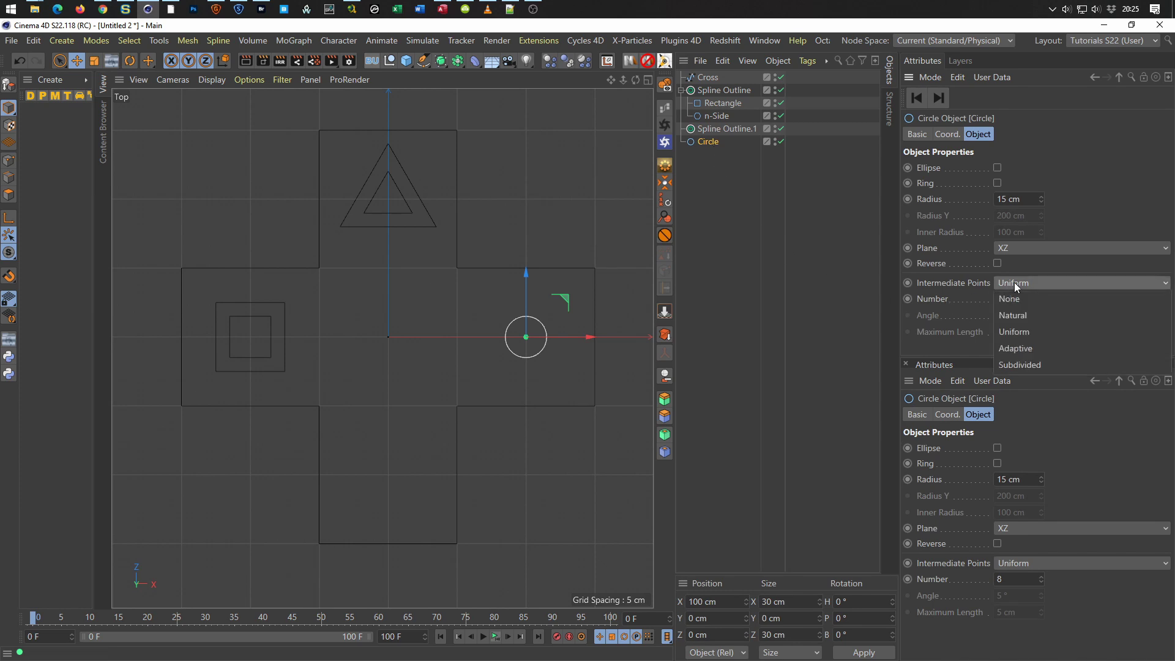
click(1014, 282)
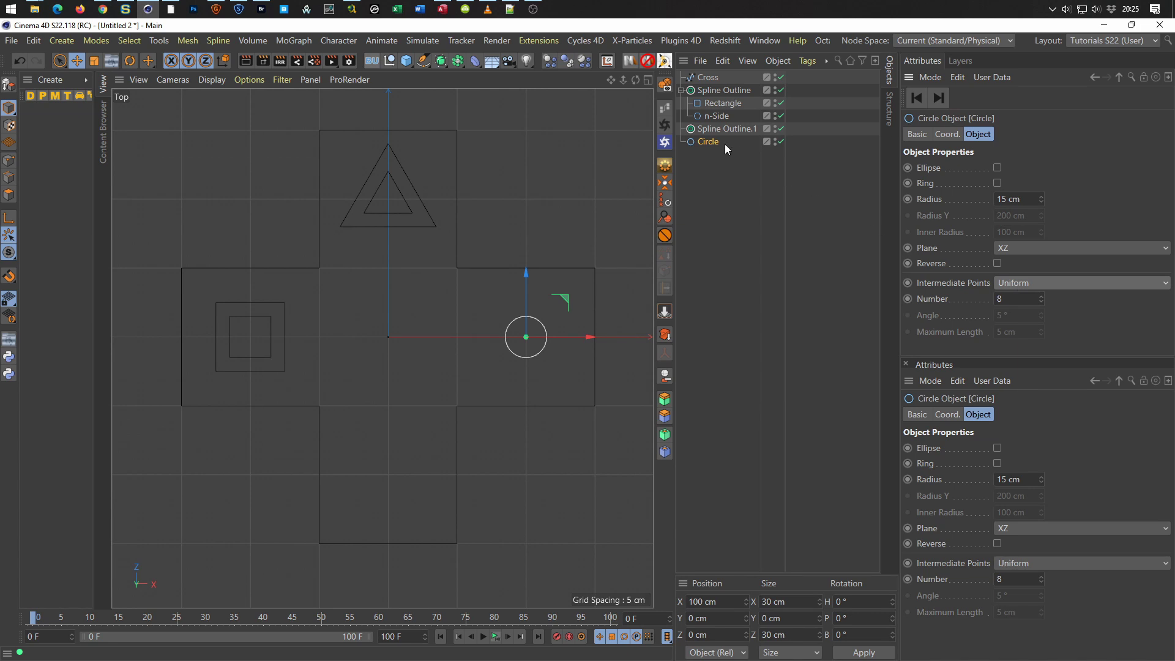
drag(706, 141, 717, 129)
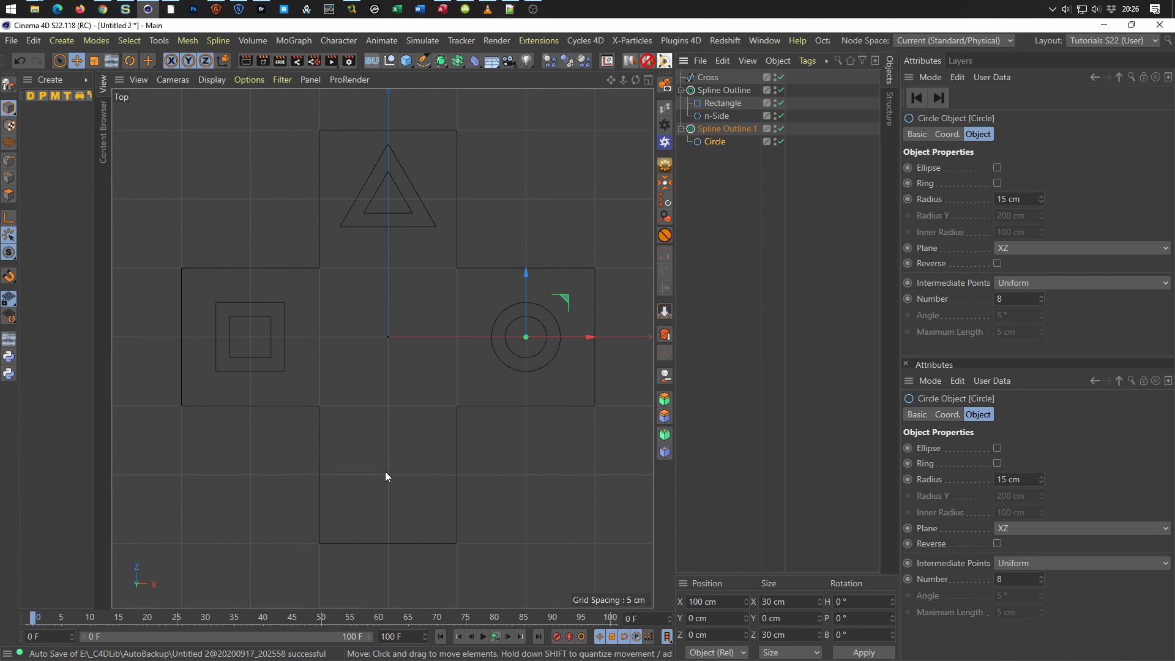
Make a root-level copy of the Rectangle and move it into the bottom arm.
click(706, 101)
ctrl+drag(715, 102, 705, 160)
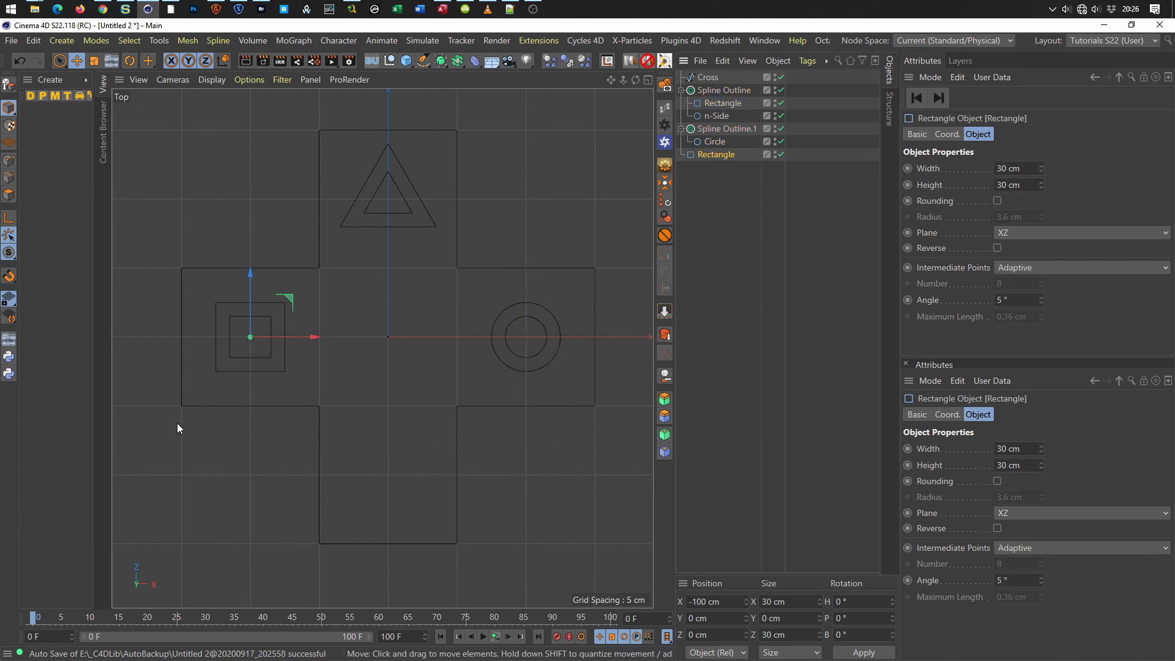
drag(291, 298, 429, 436)
scroll(404, 483, up, 1)
scroll(425, 472, up, 1)
scroll(438, 450, up, 1)
scroll(437, 456, up, 1)
scroll(423, 472, down, 2)
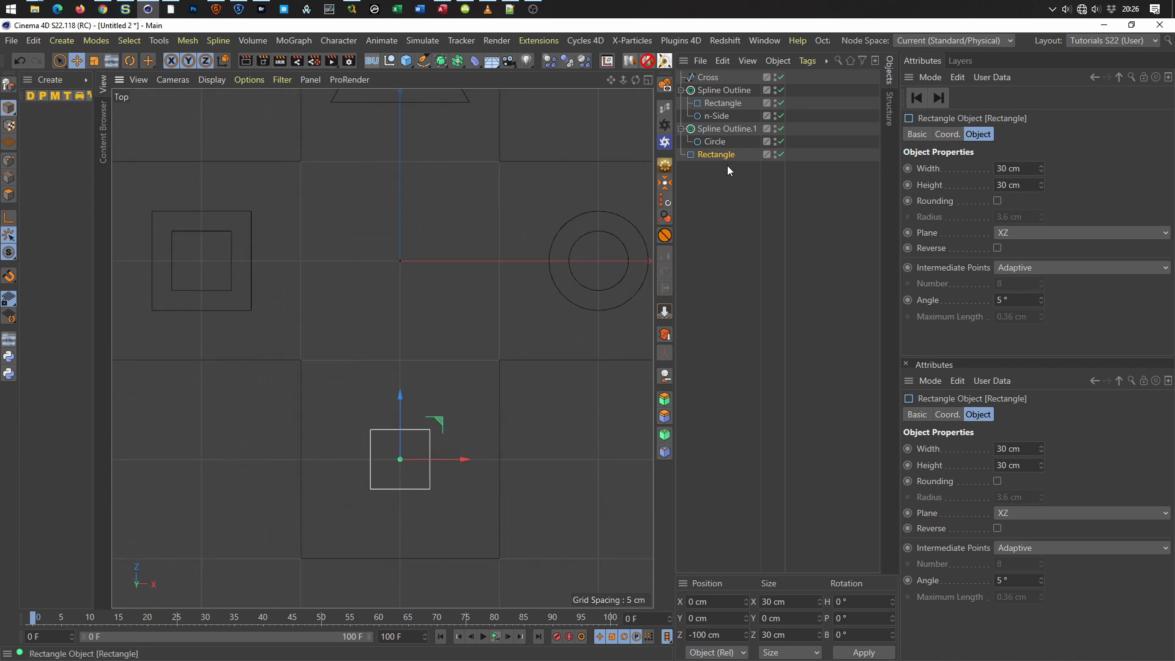
Set the copy's width to 10 cm and move it over the left square.
click(1013, 168)
text(10)
key(Return)
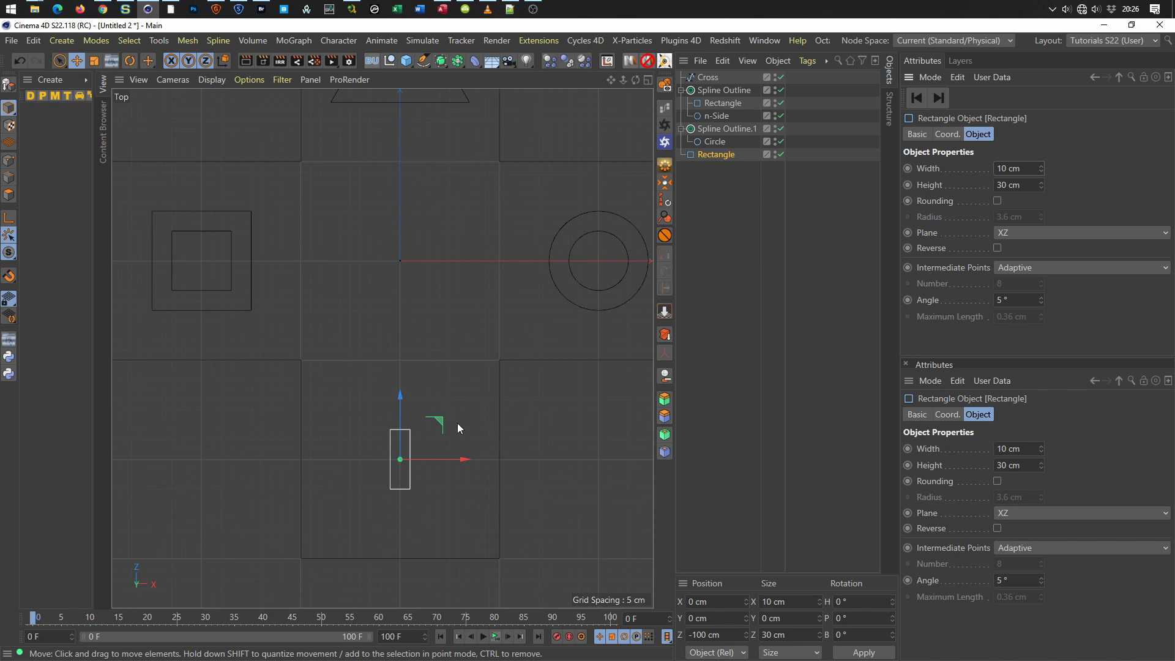
mouse_move(440, 421)
mouse_down()
mouse_move(249, 221)
mouse_move(258, 218)
mouse_up()
click(9, 275)
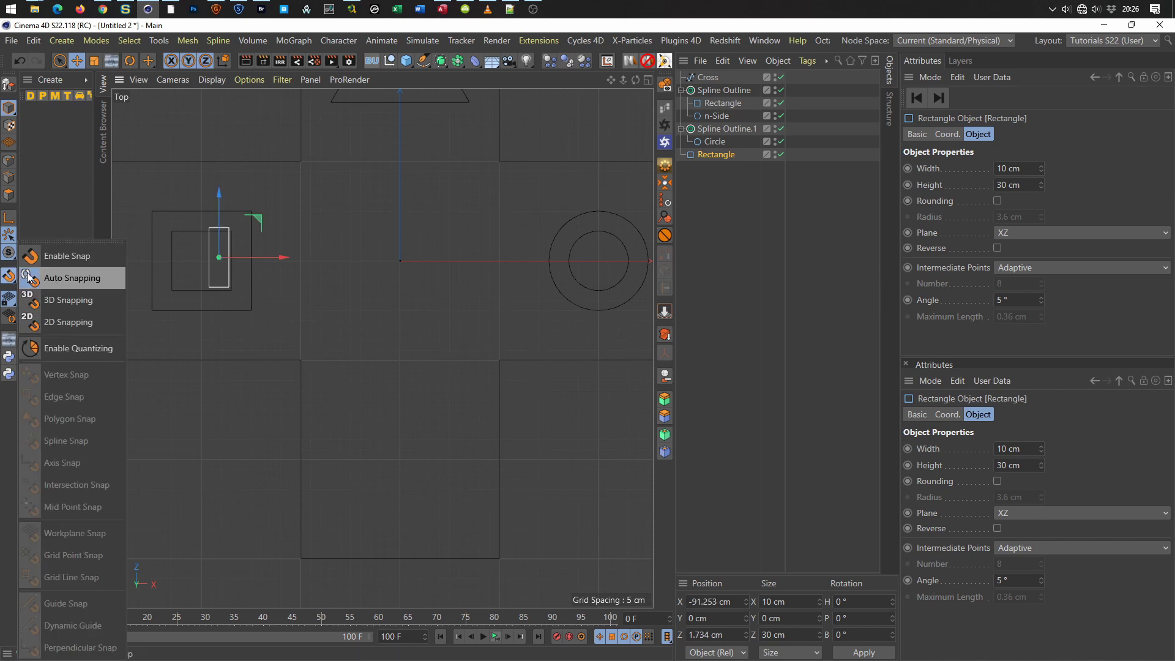
Snap the thin rectangle to the square's centre and rotate it to −45°.
click(71, 243)
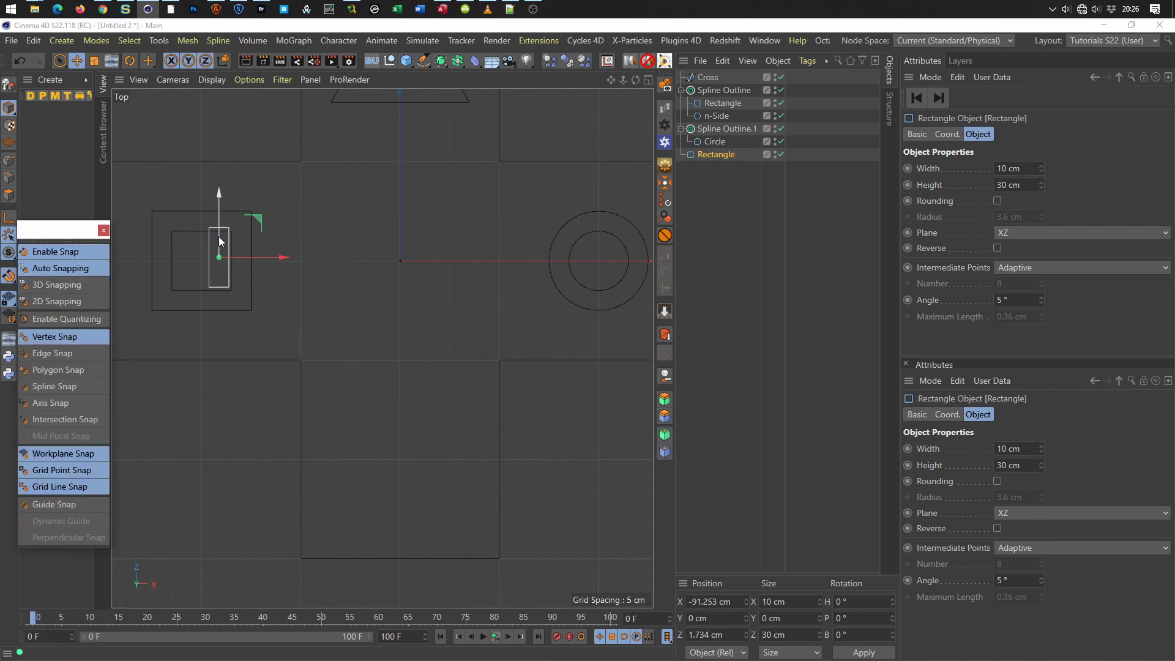
drag(256, 213, 201, 264)
scroll(211, 254, up, 3)
alt+middle_drag(222, 249, 392, 281)
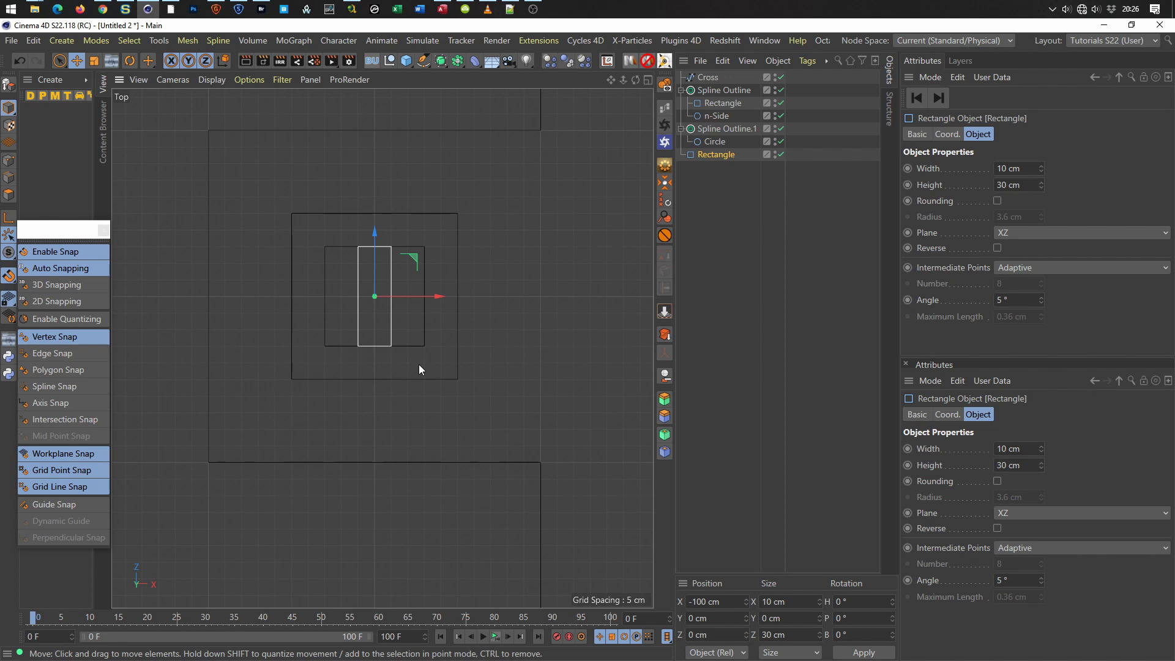
key(r)
drag(407, 279, 414, 290)
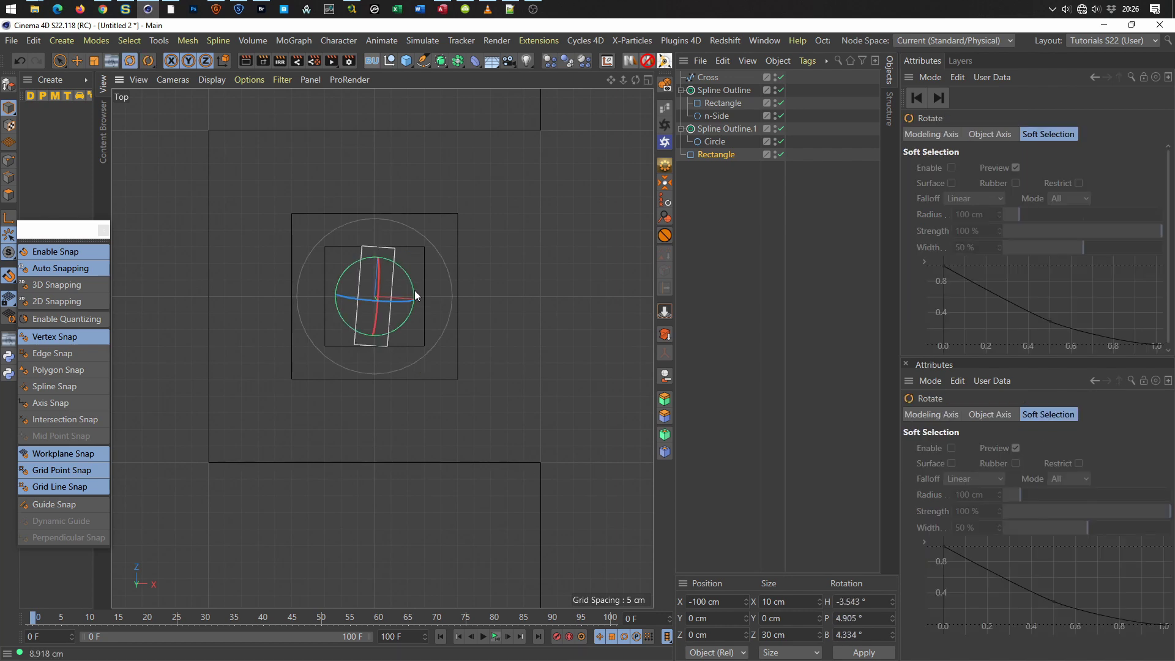
key(ctrl+z)
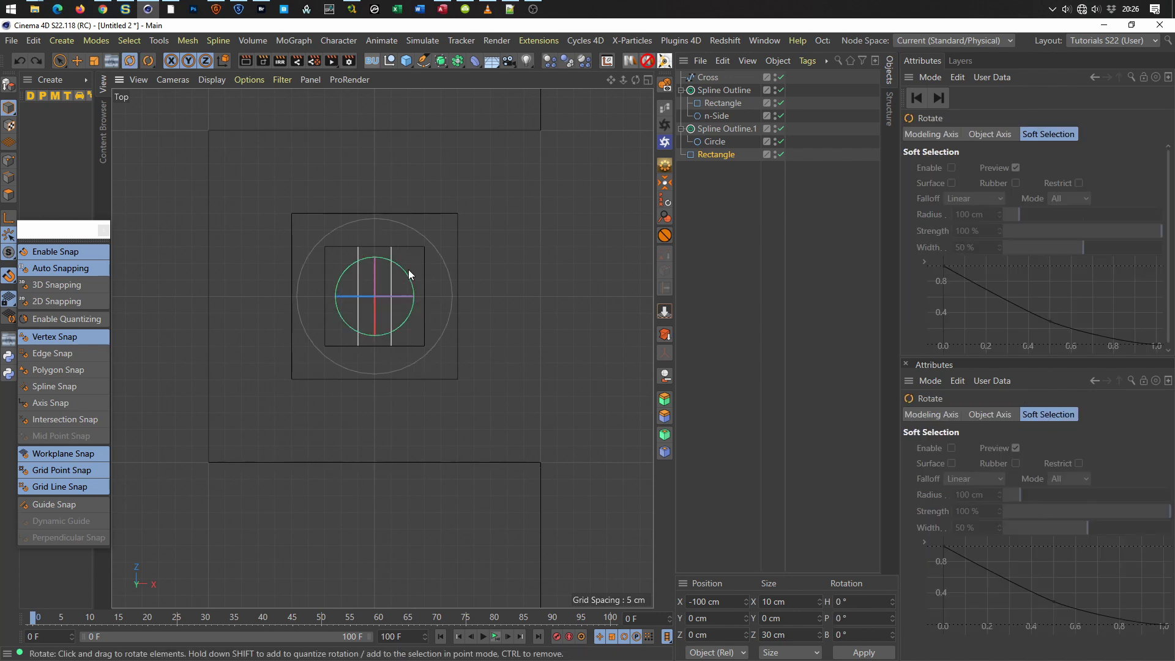
drag(408, 273, 411, 302)
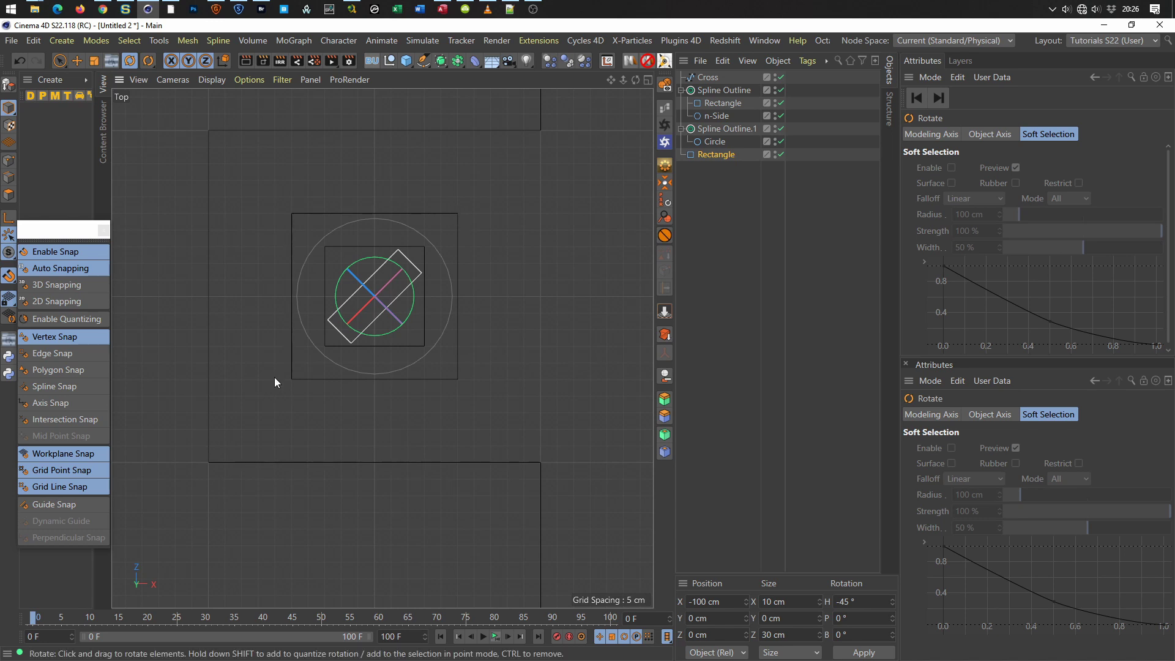
Set the rectangle's height to 70 cm.
click(713, 153)
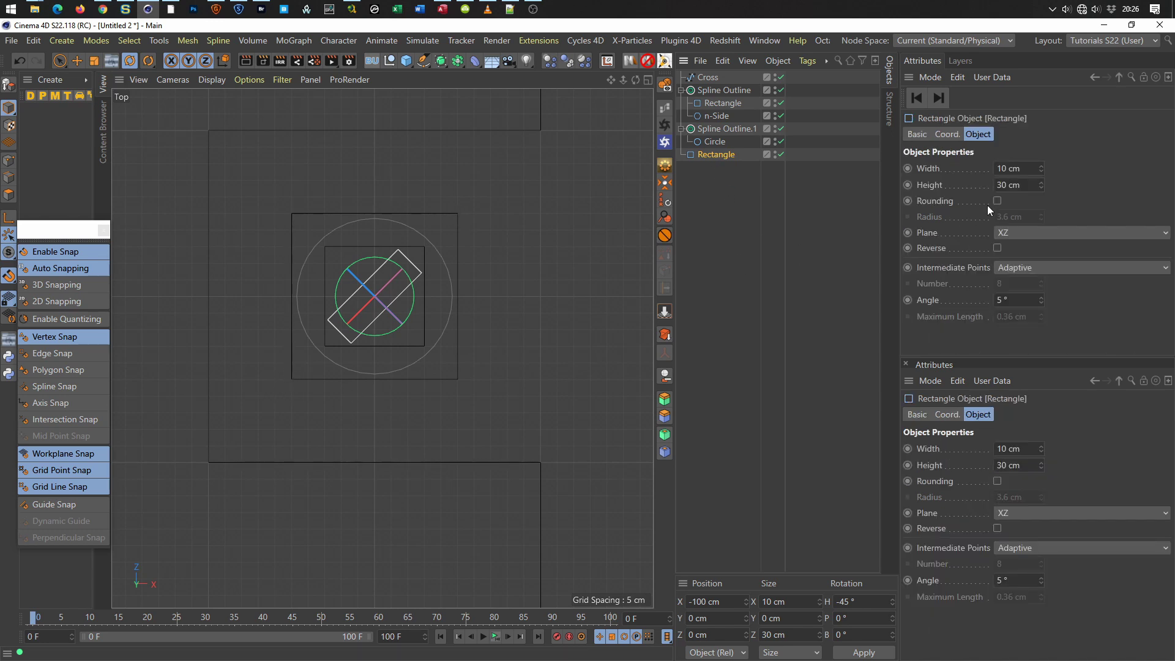
mouse_move(1041, 182)
mouse_down()
mouse_move(1041, 153)
mouse_move(1041, 178)
mouse_up()
click(1015, 185)
text(70)
key(Return)
Move the bar down into the bottom square and turn snapping off.
scroll(458, 372, down, 3)
middle_drag(393, 383, 301, 395)
scroll(446, 421, up, 3)
key(e)
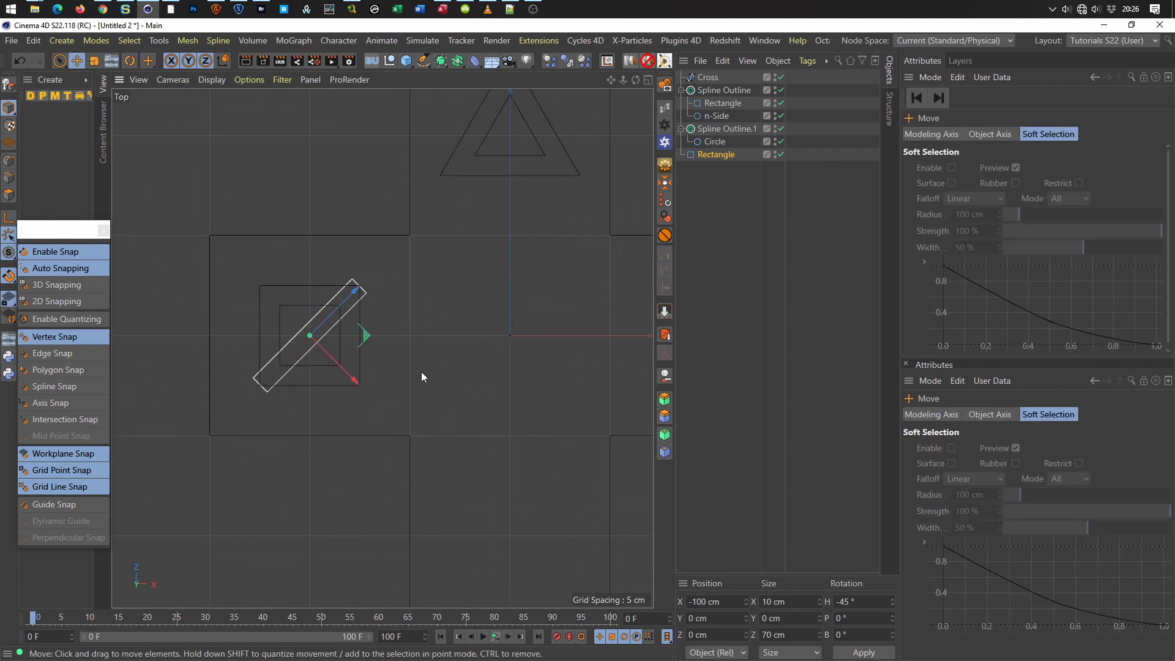
drag(365, 334, 565, 538)
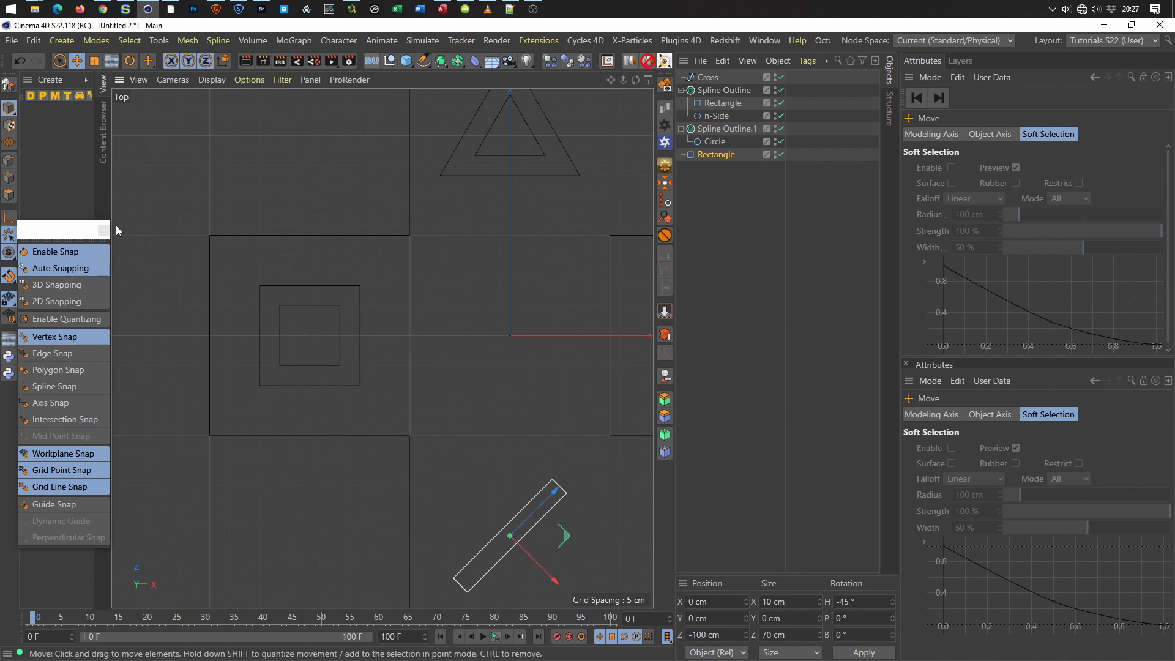
click(79, 254)
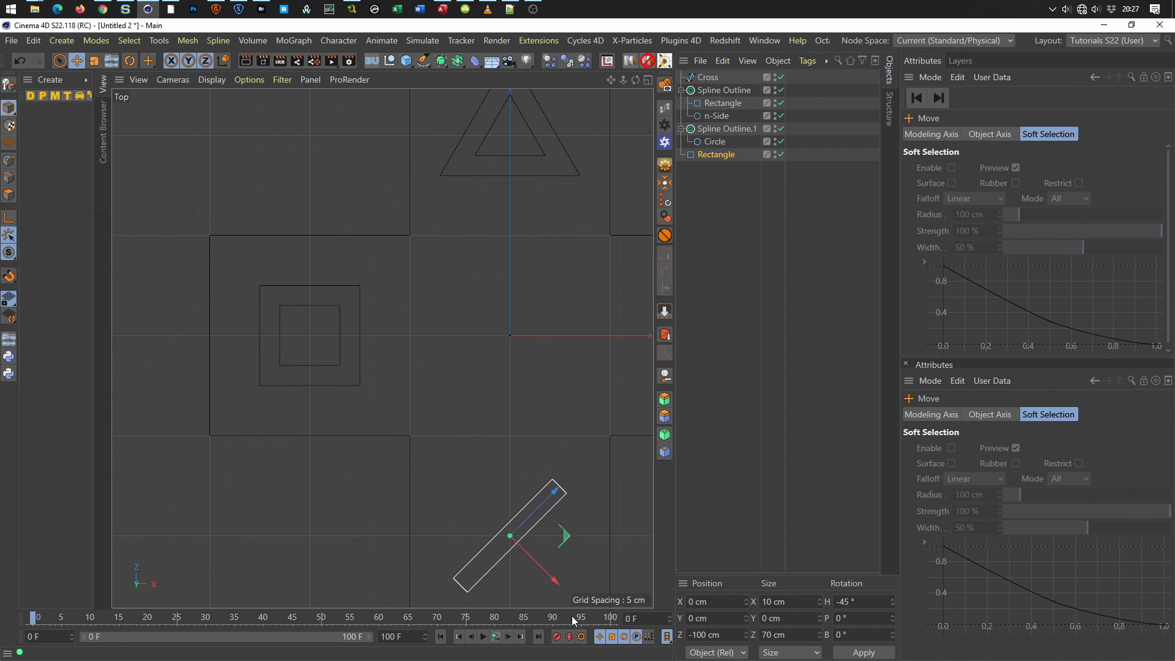
alt+middle_drag(538, 530, 534, 461)
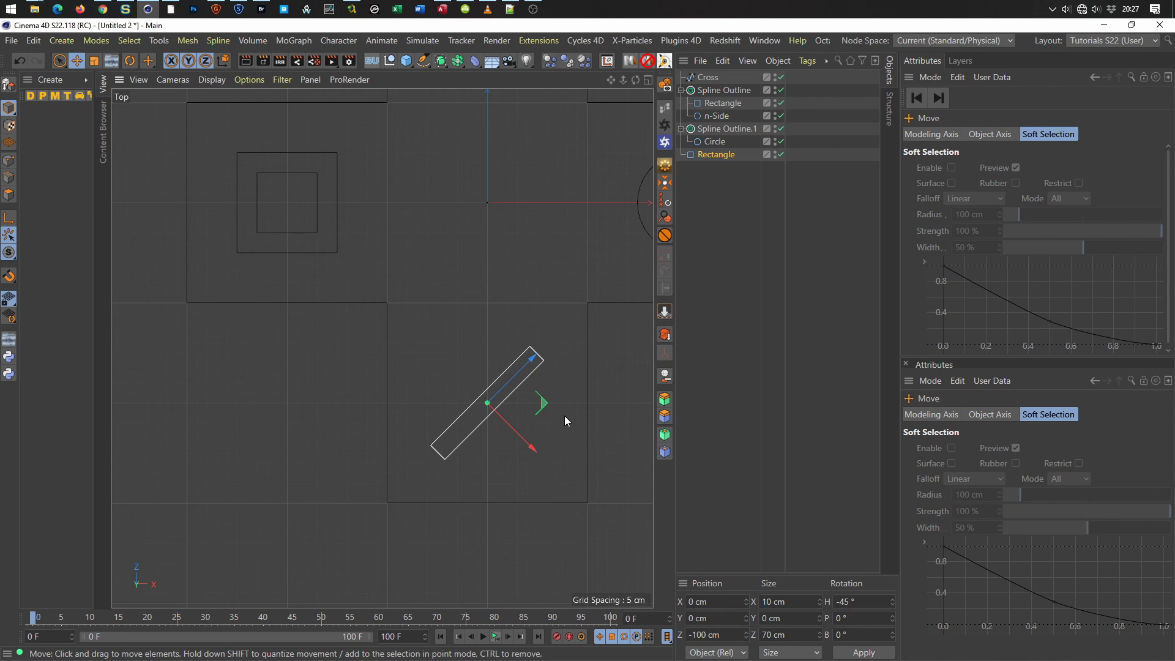
Create a copy of the bar rotated to 45°, crossing the first into an X.
key(r)
drag(526, 406, 490, 379)
key(ctrl+c)
key(ctrl+v)
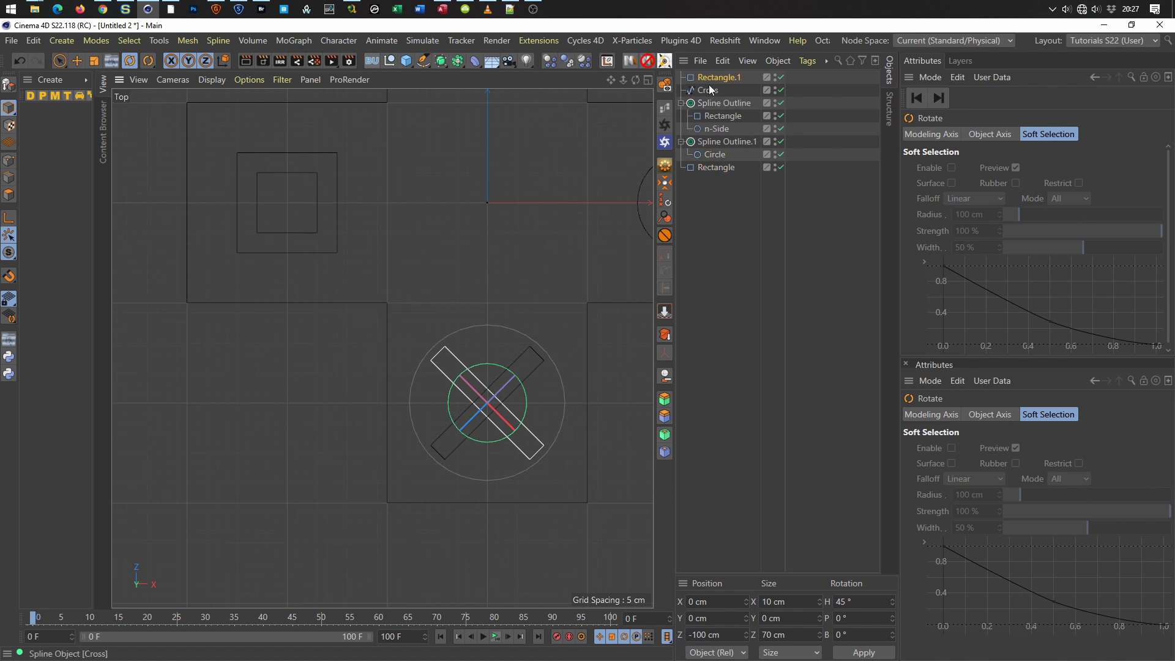
Place both rectangle bars inside a new Spline Mask.
drag(711, 76, 711, 165)
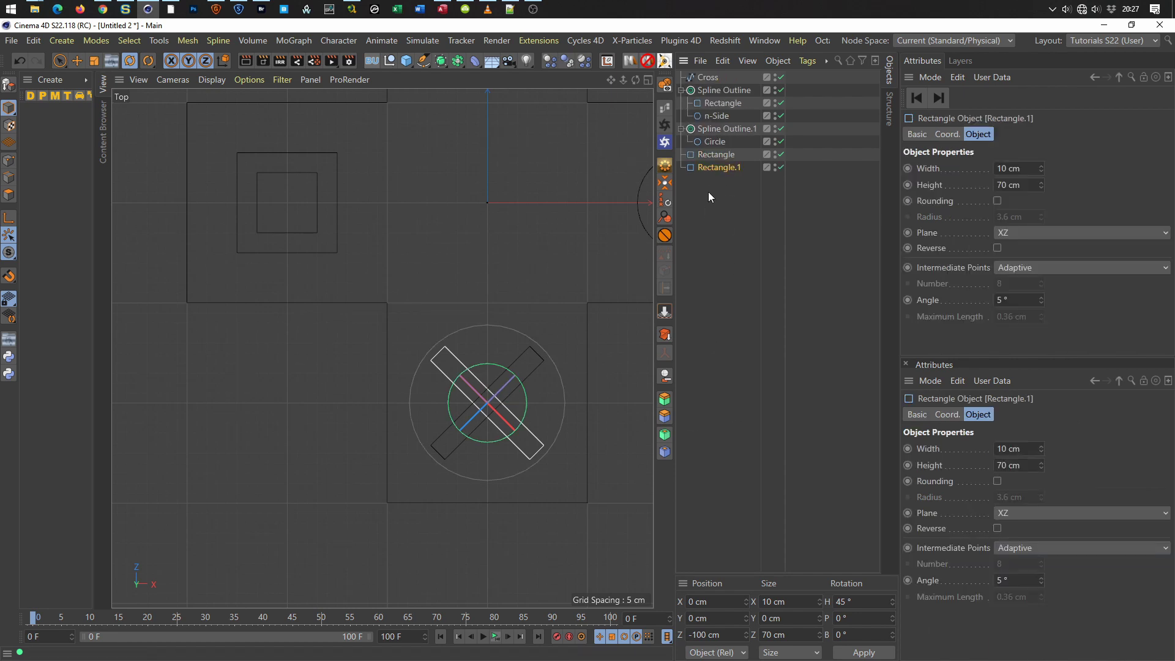
click(716, 155)
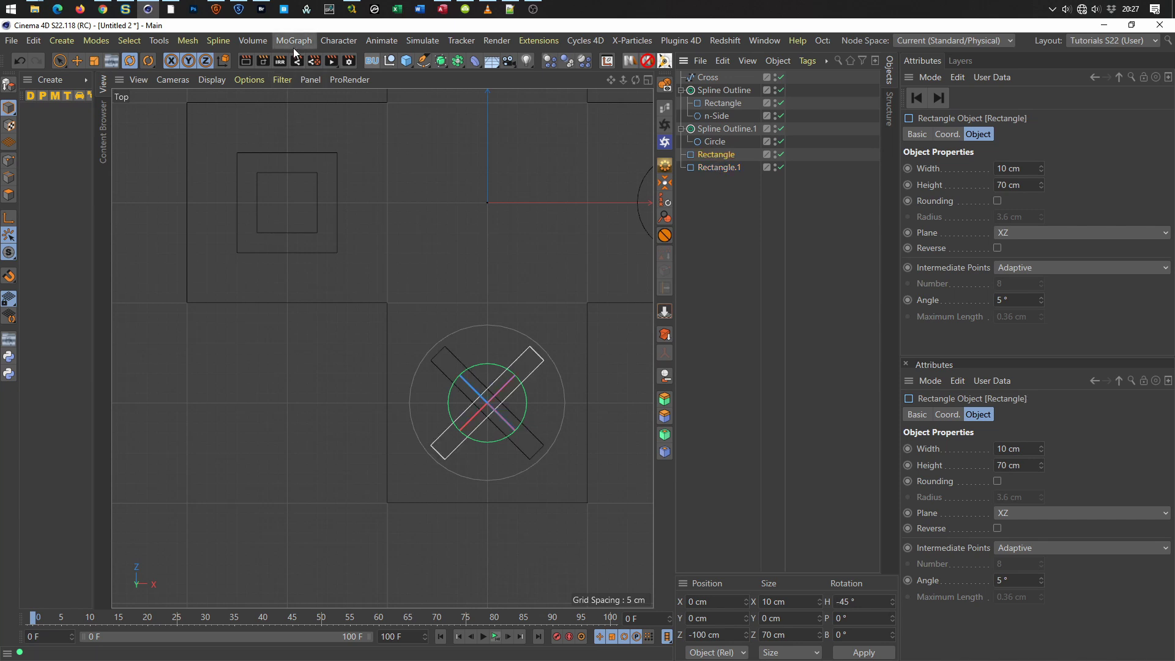
click(460, 60)
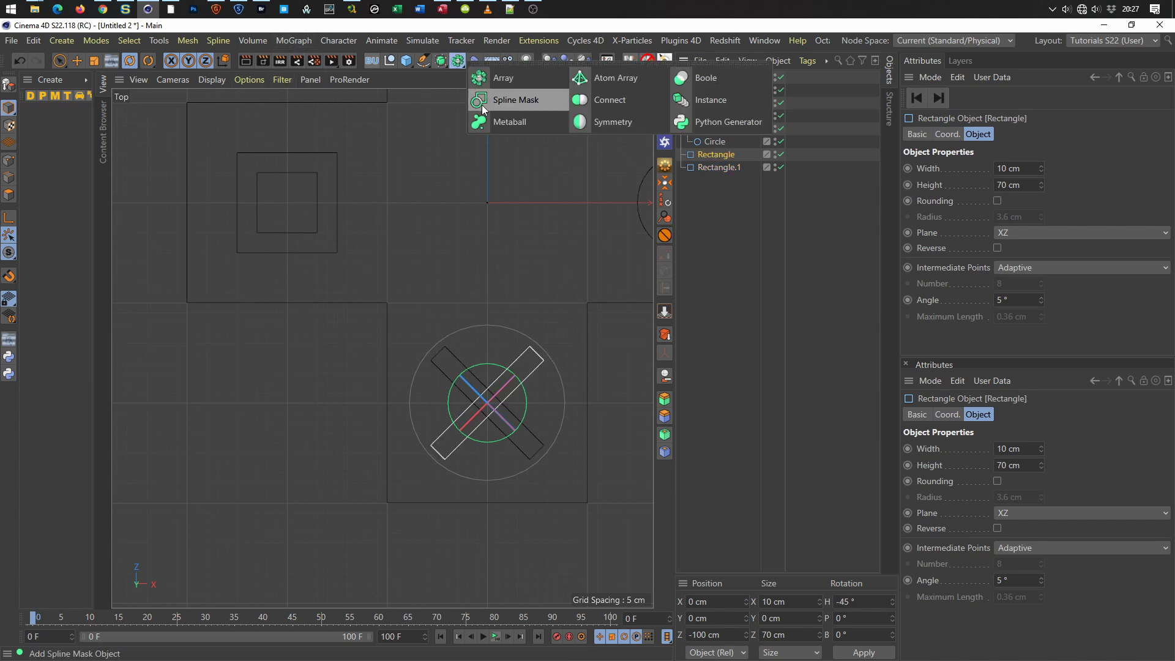
alt+click(538, 102)
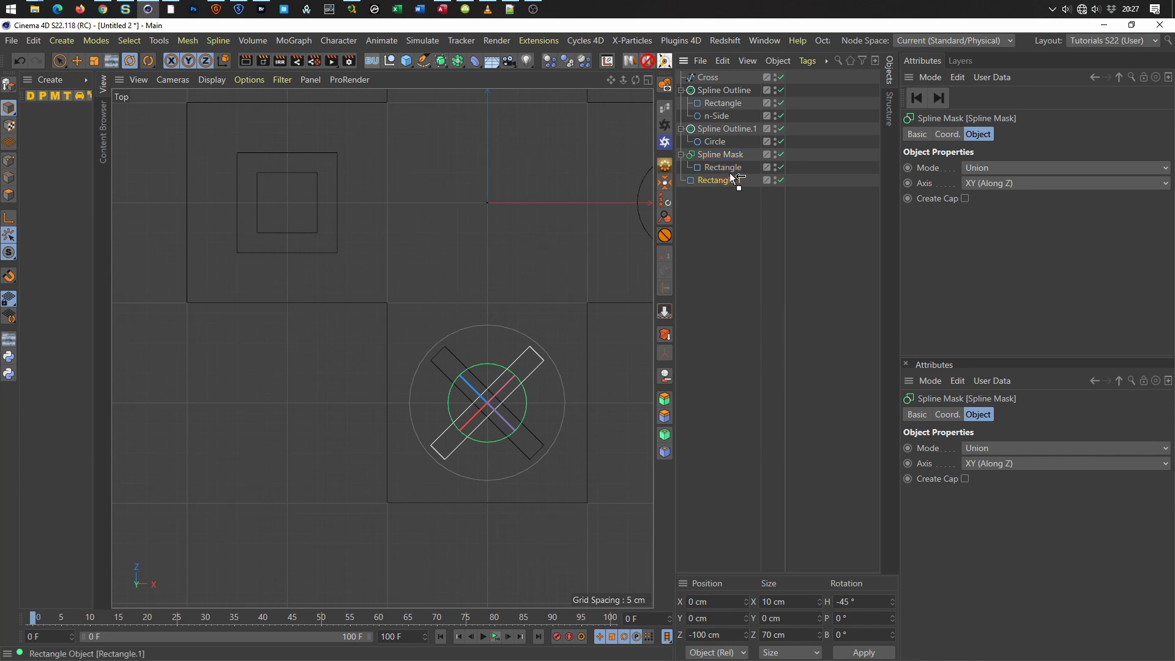
drag(717, 181, 723, 154)
Set the Spline Mask axis to XZ (Along Y) and make it editable with C.
click(723, 155)
click(1000, 182)
click(1010, 229)
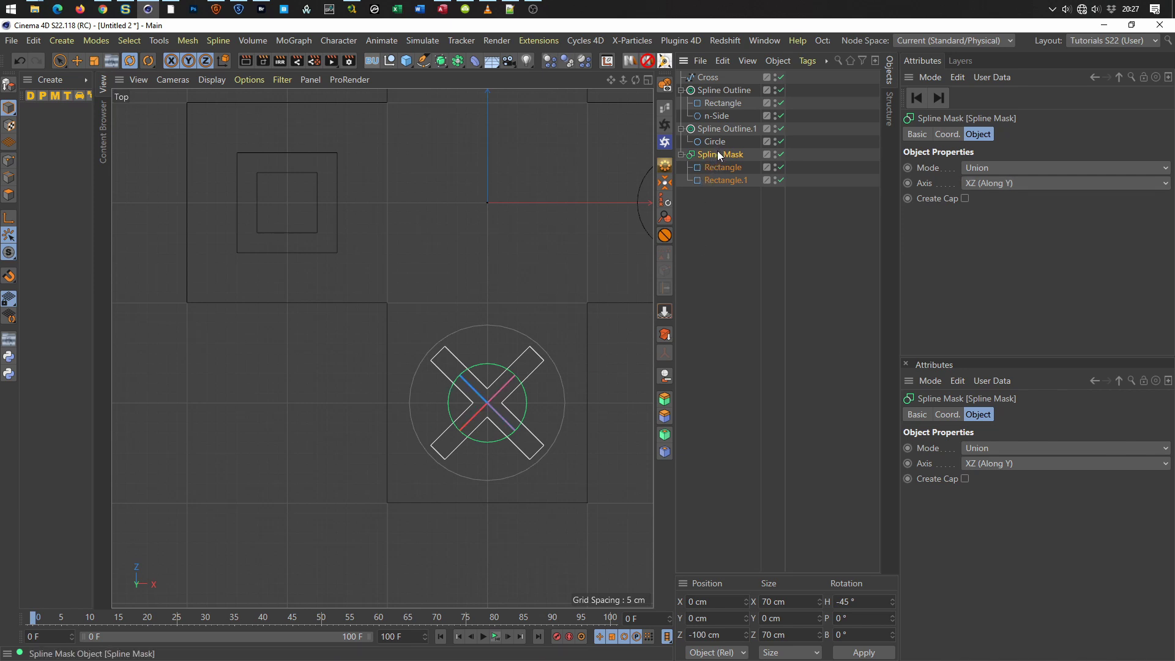
key(c)
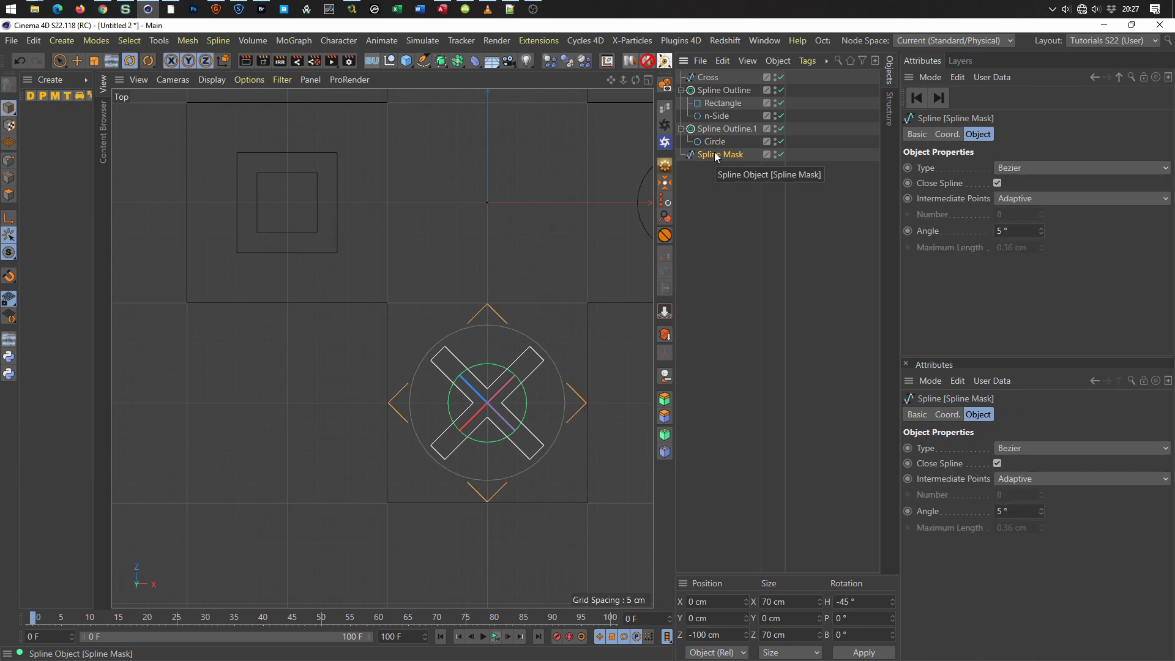
Set the X spline's Intermediate Points to None and Type to Linear, then deselect it.
click(999, 198)
click(1035, 168)
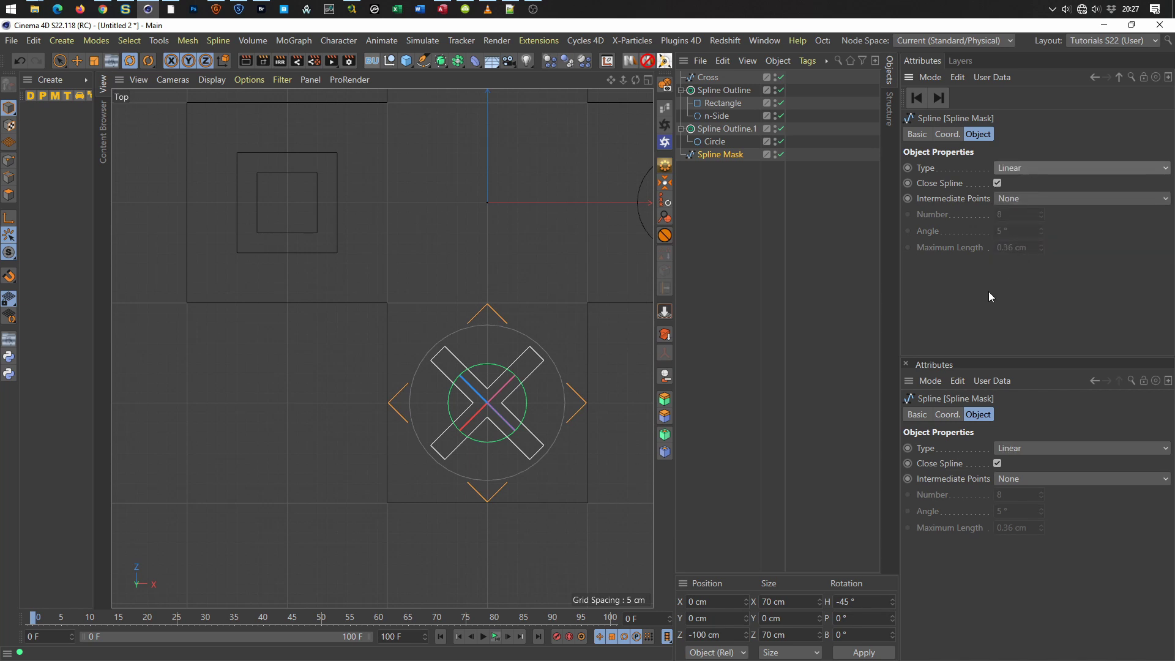
scroll(521, 409, down, 2)
scroll(465, 446, down, 2)
click(563, 452)
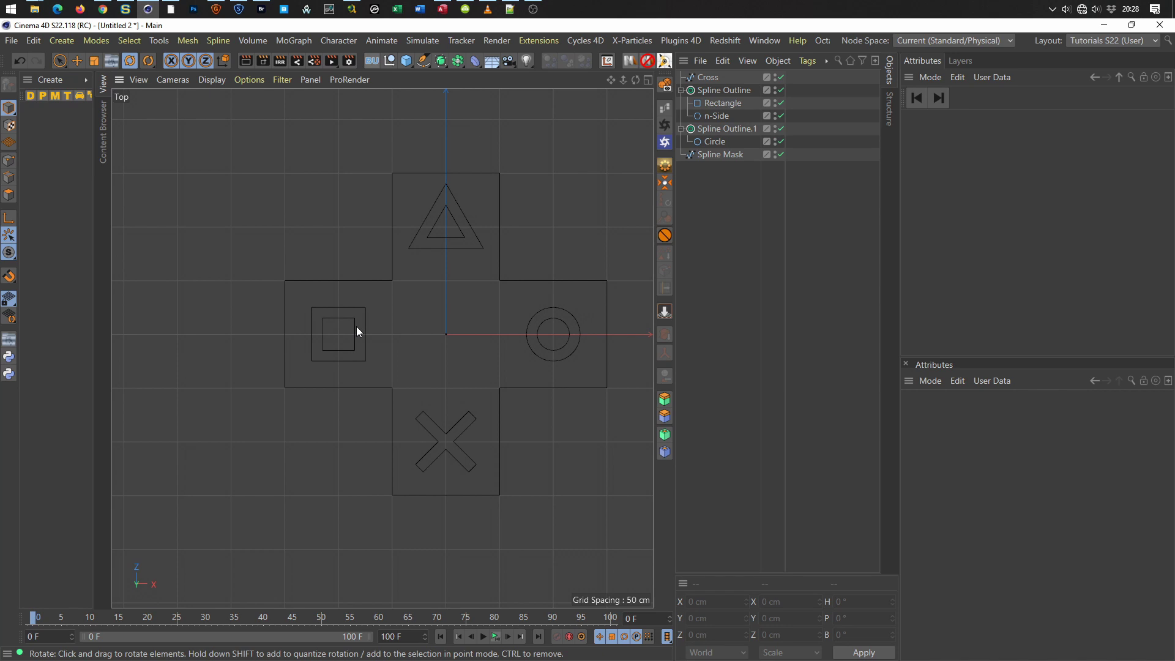
Delete the Spline Mask X and resize the inner square to 20 × 20 cm.
scroll(462, 223, up, 3)
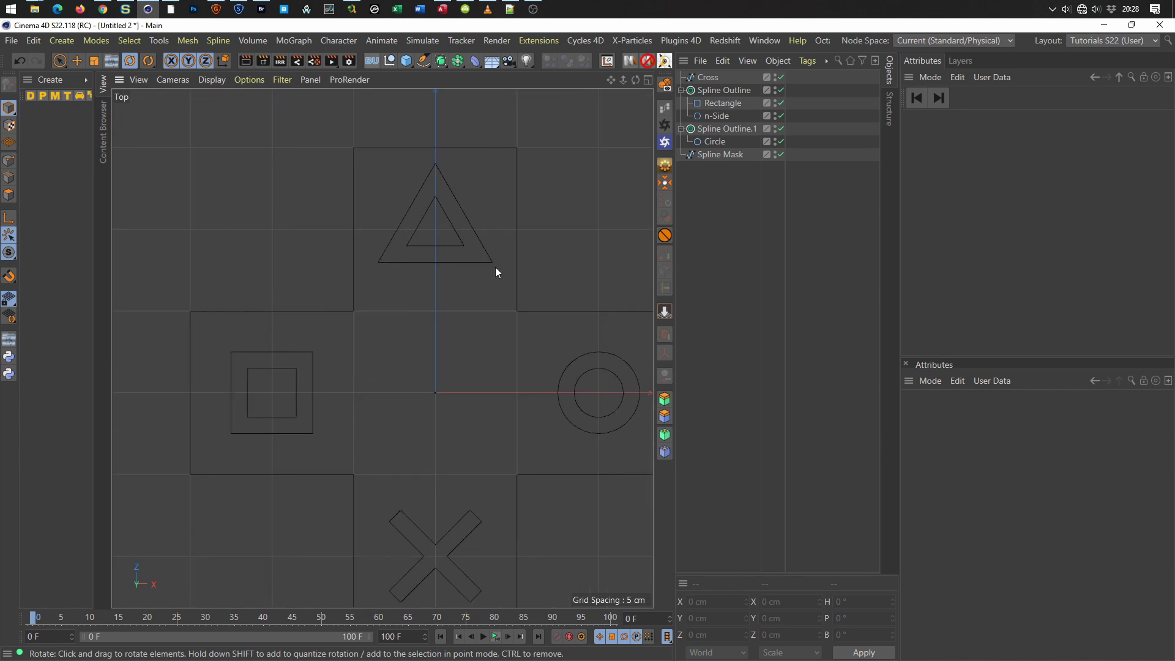
click(723, 155)
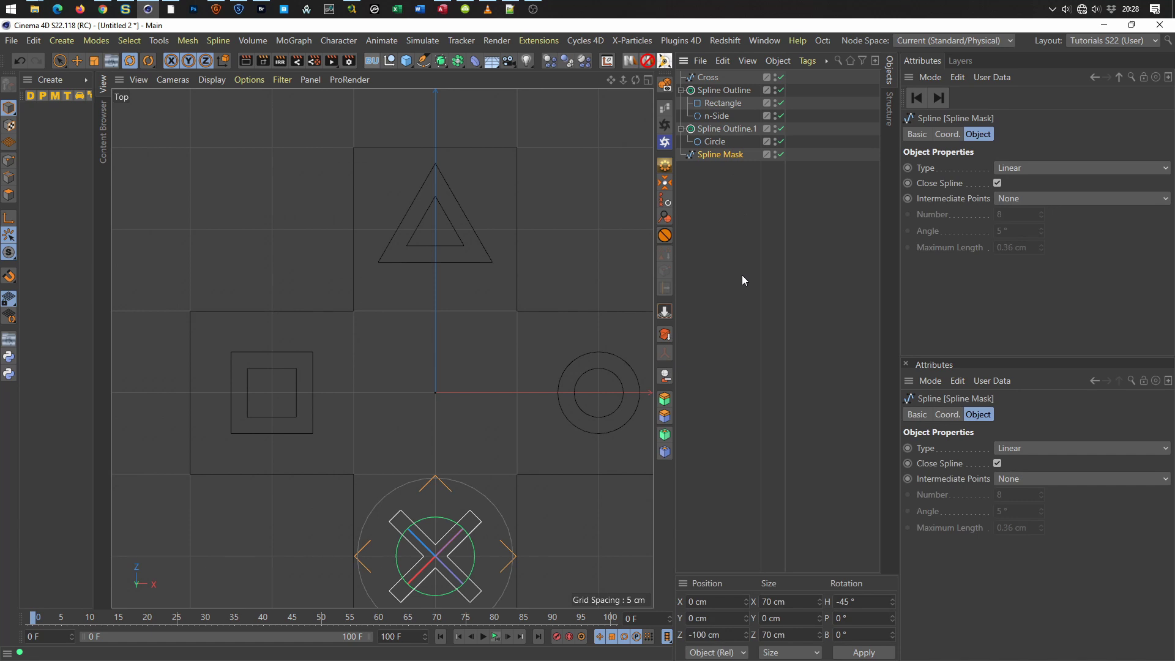
key(Delete)
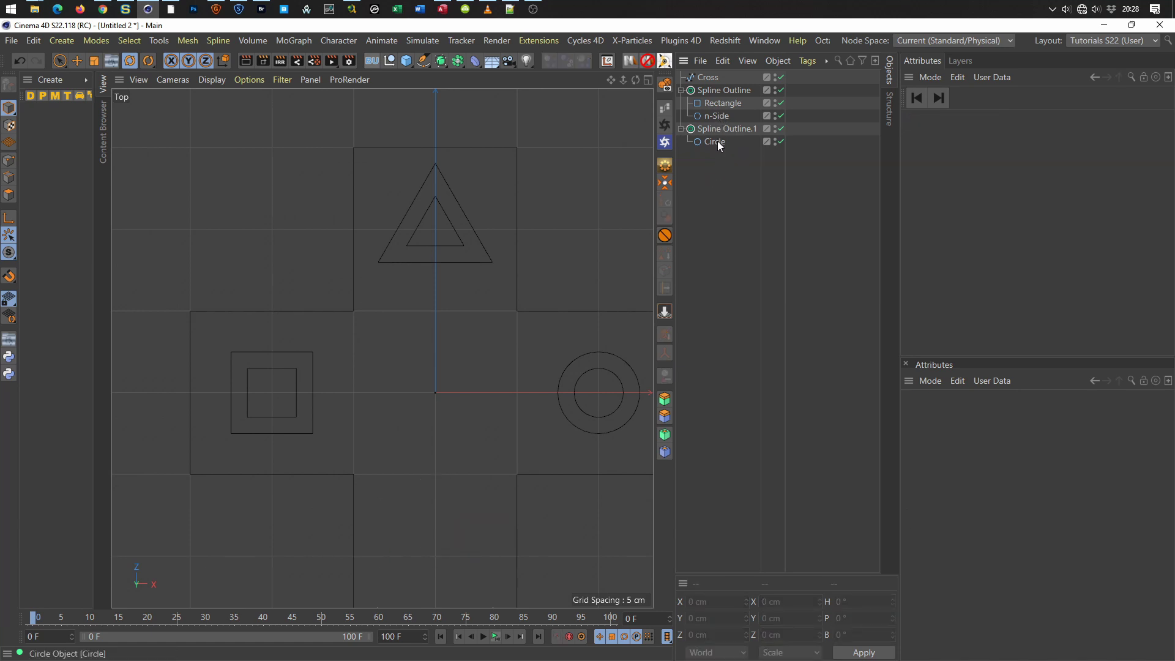
click(715, 104)
click(1025, 169)
text(20)
key(Tab)
text(20)
key(Return)
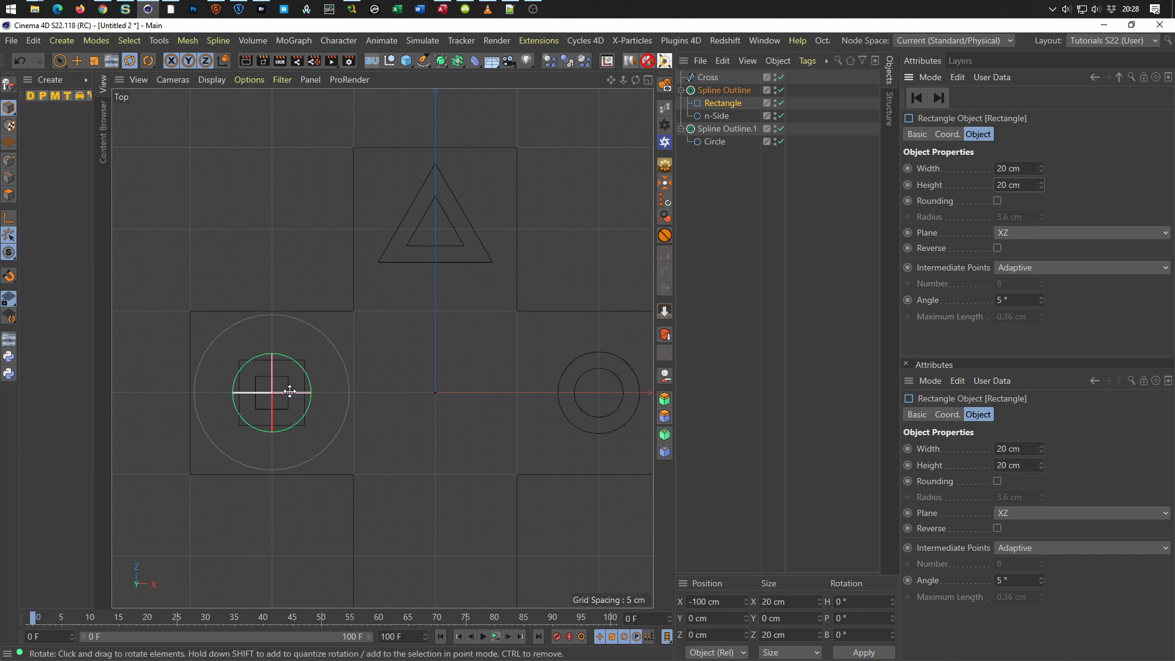
Set the inner Circle's radius to 10 cm.
click(715, 141)
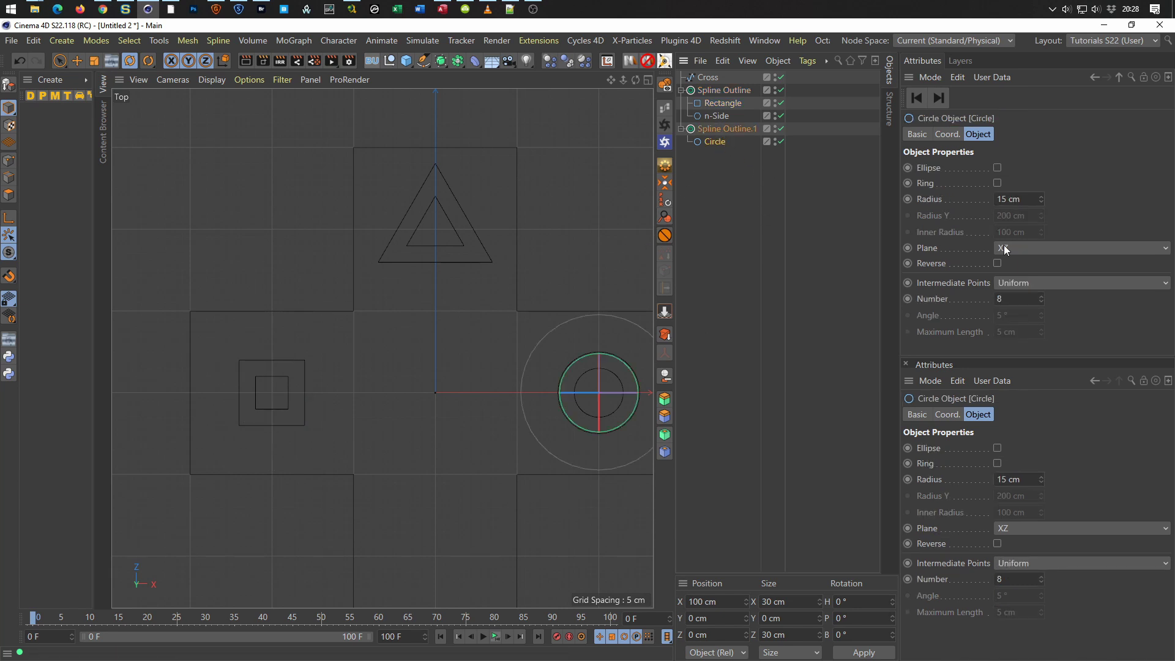
double_click(1031, 199)
text(10)
key(Return)
click(501, 509)
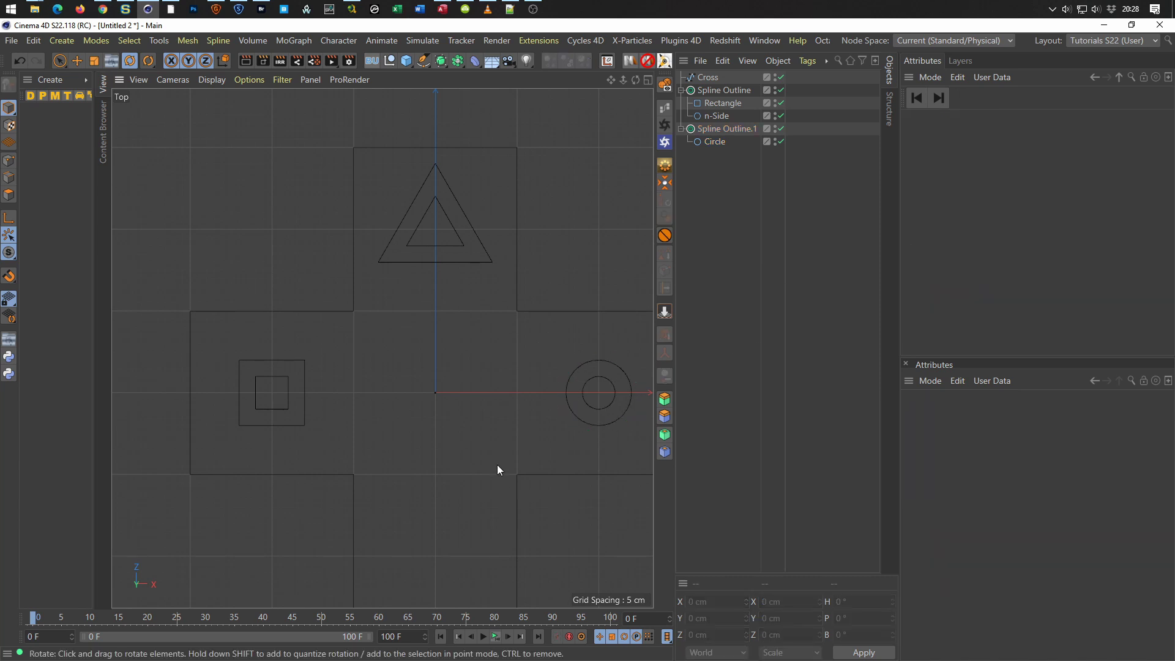
middle_drag(419, 197, 412, 229)
scroll(424, 240, up, 2)
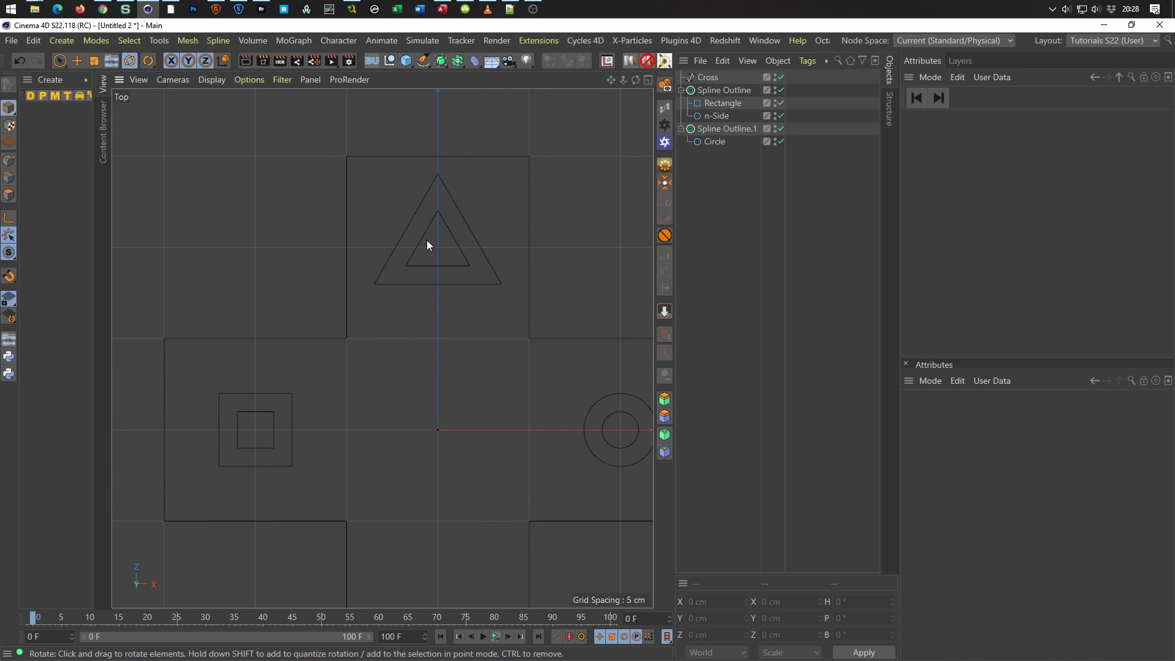
Move the n-Side triangle onto the square to compare sizes and rescale it.
click(714, 117)
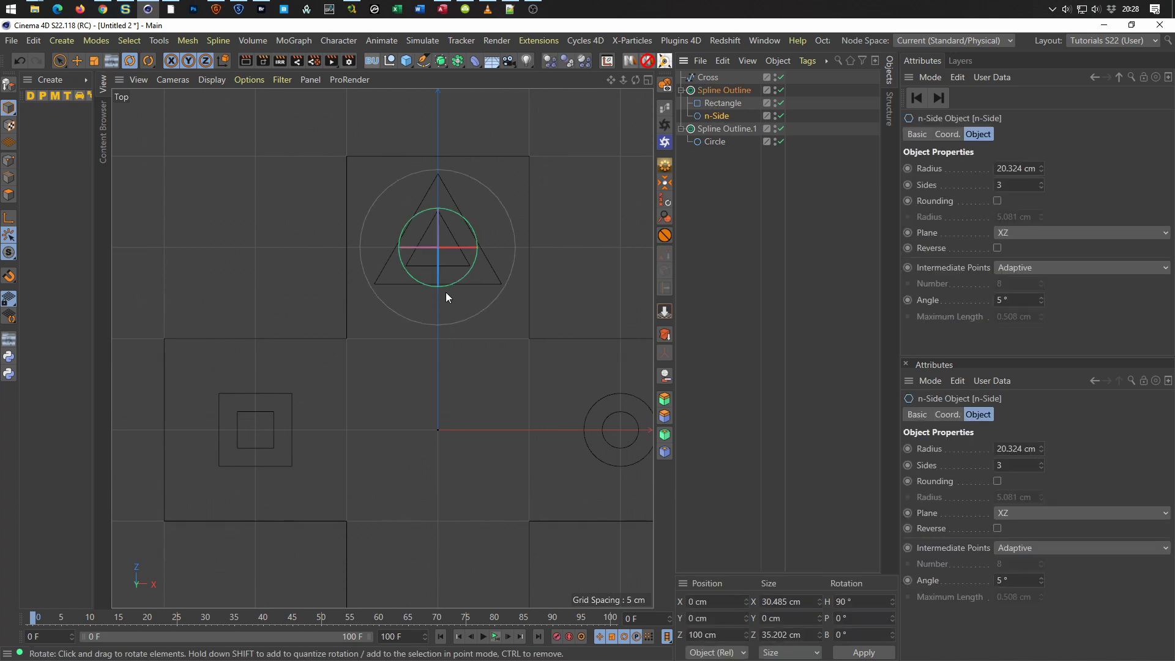
key(e)
drag(8, 276, 52, 244)
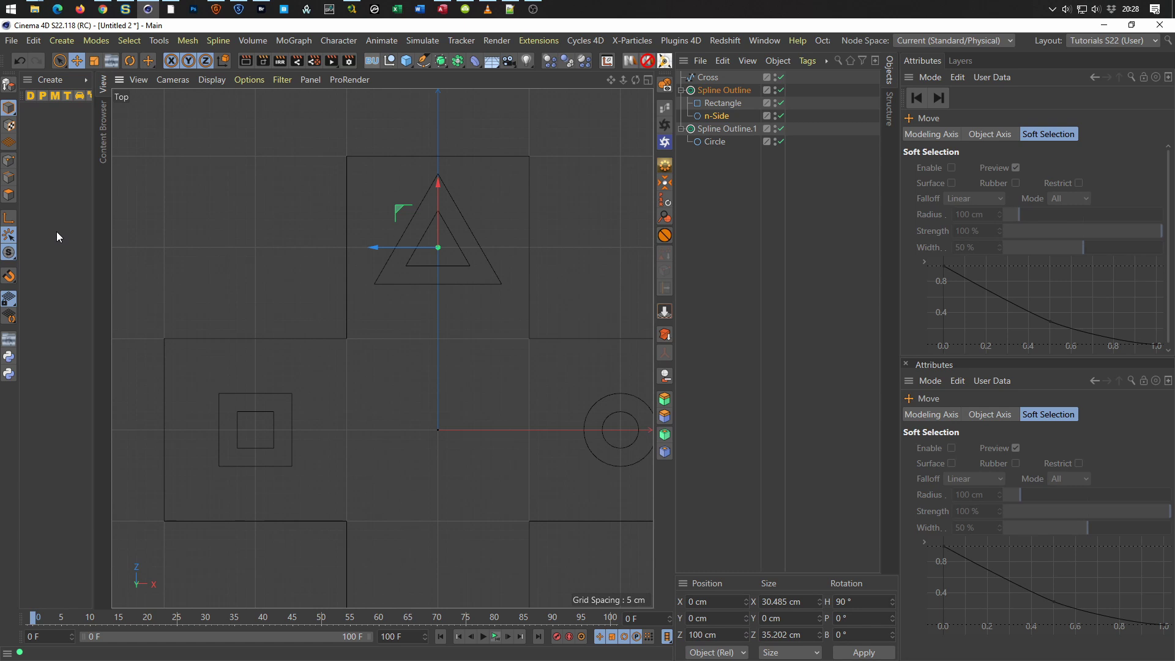
key(o)
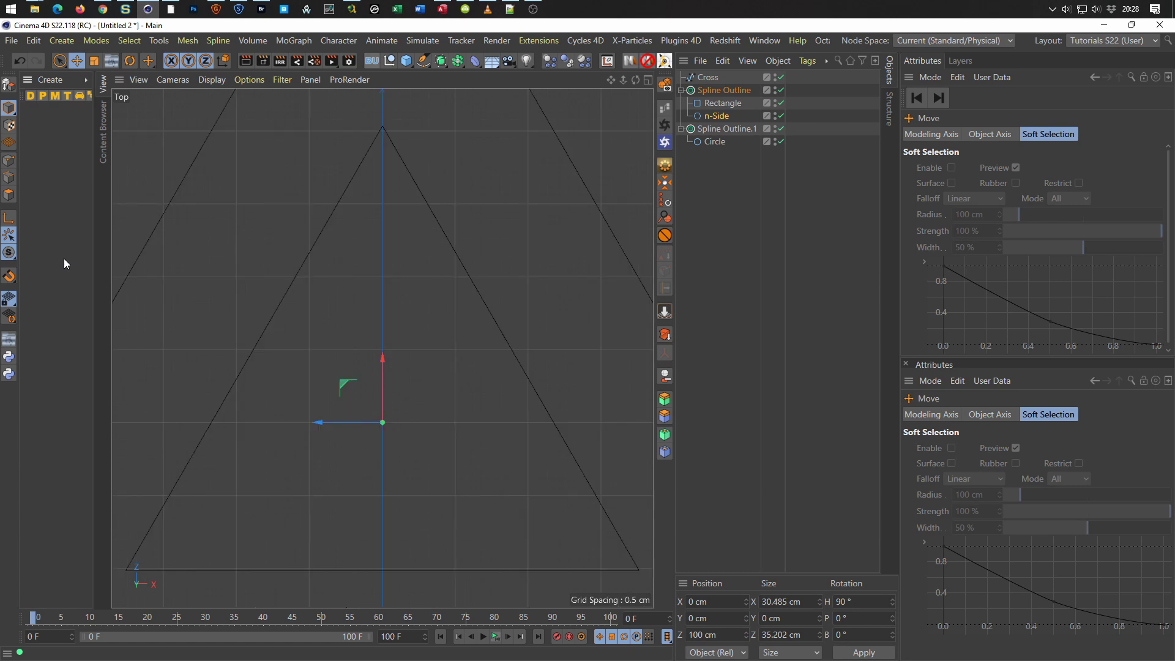
scroll(219, 333, down, 5)
alt+middle_drag(174, 354, 430, 313)
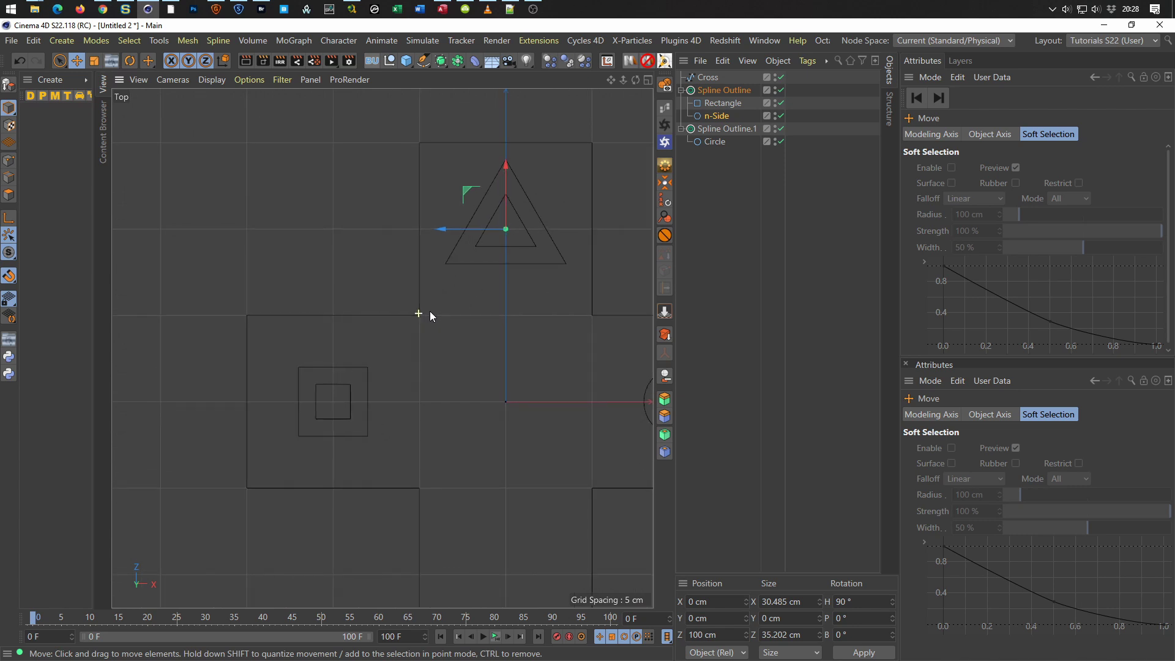
mouse_move(471, 186)
mouse_down()
mouse_move(328, 347)
mouse_move(289, 369)
mouse_up()
scroll(306, 388, up, 2)
scroll(346, 396, up, 2)
scroll(372, 386, up, 2)
drag(355, 342, 353, 361)
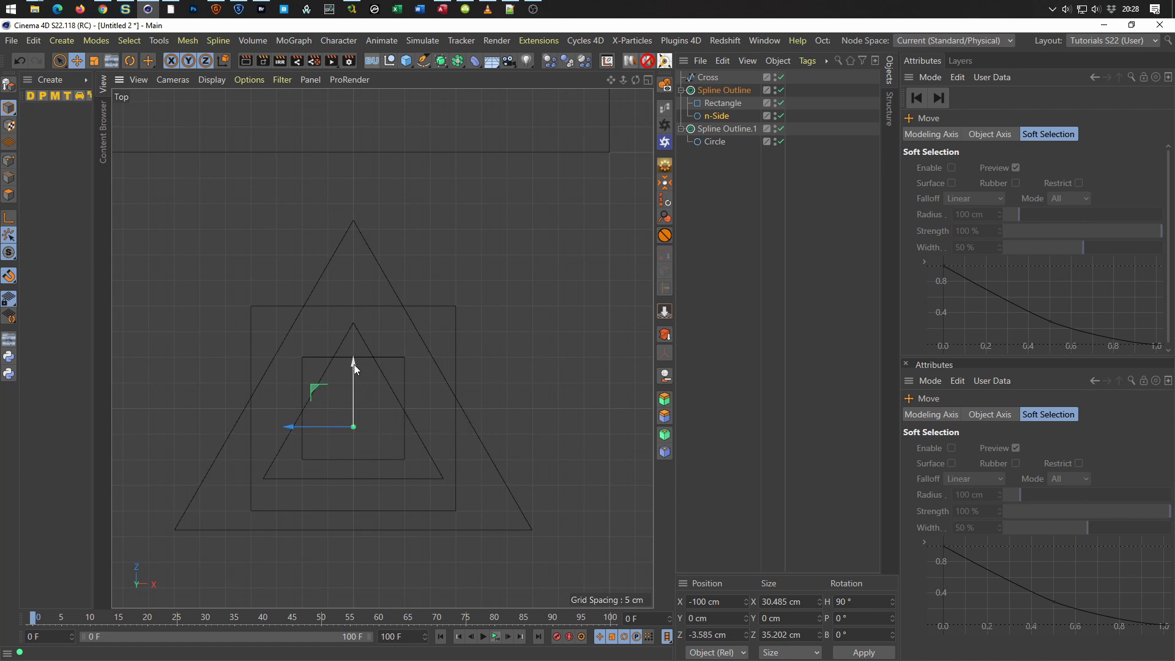
key(t)
mouse_move(586, 435)
mouse_down()
mouse_move(412, 493)
mouse_move(428, 490)
mouse_up()
scroll(426, 416, down, 3)
alt+middle_drag(392, 421, 320, 445)
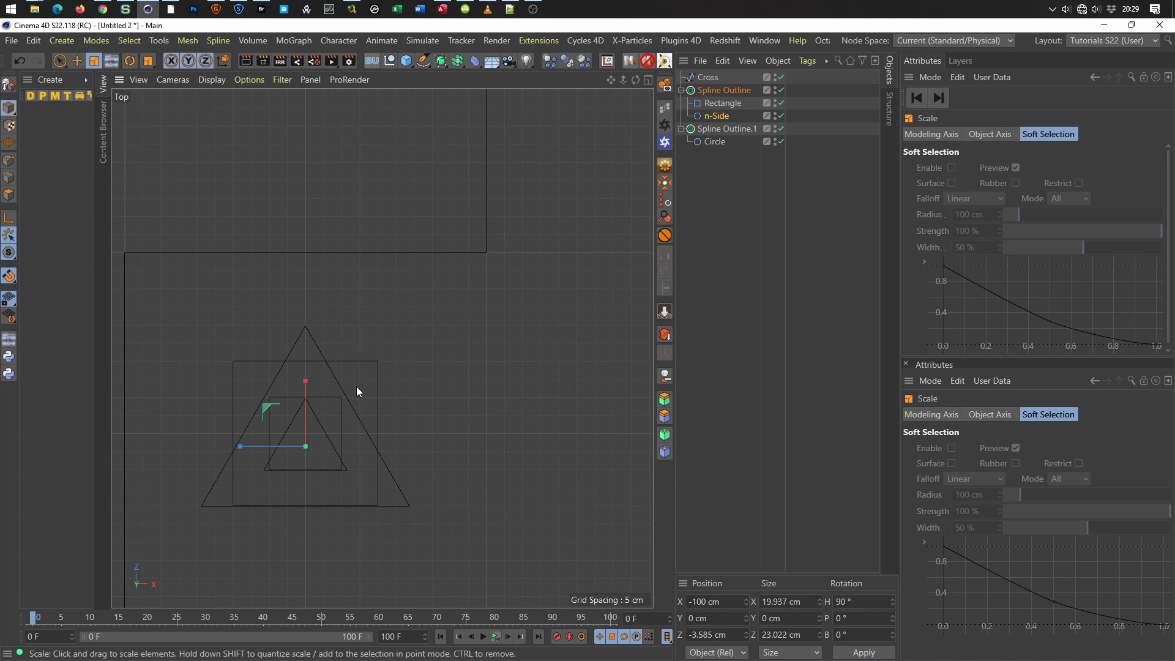
Reposition the triangle over the square, nudge it down about 4 cm and rescale it.
key(e)
scroll(354, 405, down, 1)
scroll(340, 415, down, 1)
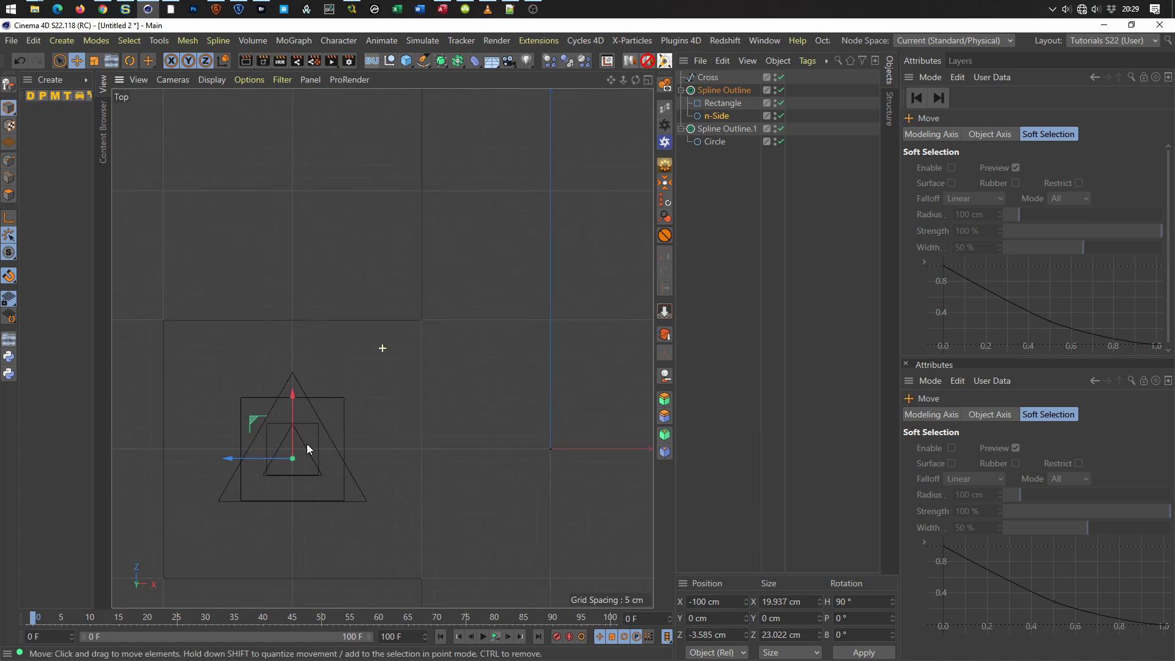
mouse_move(285, 462)
mouse_down()
mouse_move(489, 192)
mouse_move(544, 197)
mouse_up()
scroll(429, 311, down, 2)
scroll(369, 343, down, 1)
scroll(369, 342, up, 1)
scroll(420, 371, up, 1)
scroll(398, 334, up, 1)
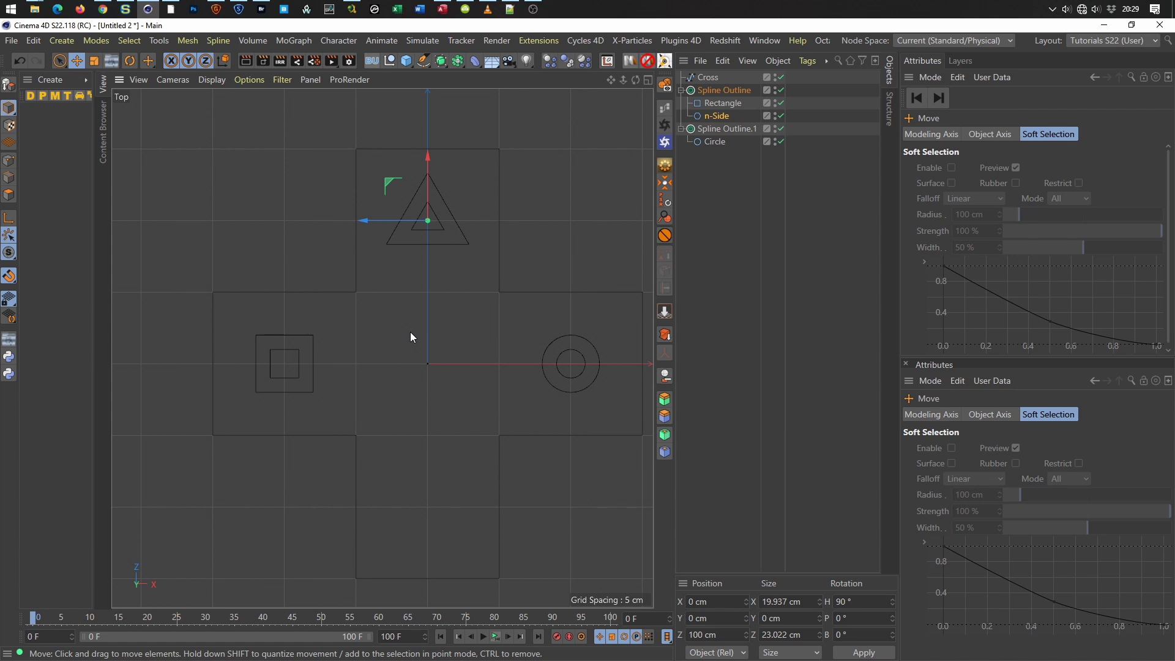
scroll(285, 359, up, 1)
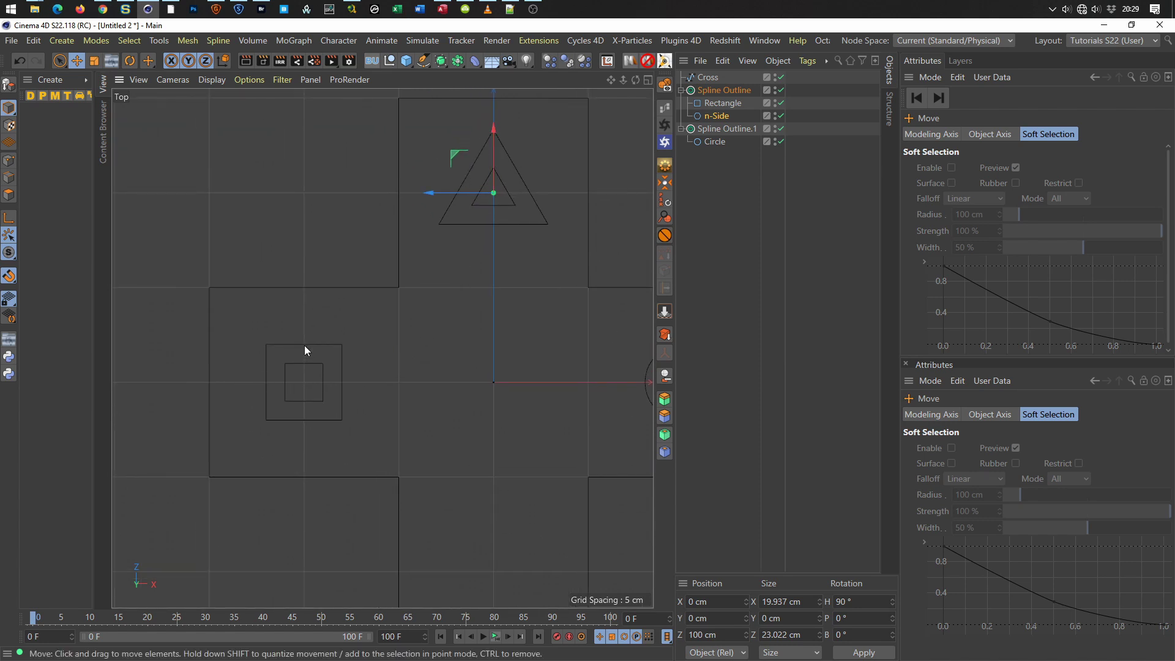
drag(494, 193, 304, 385)
scroll(306, 395, up, 2)
scroll(333, 383, up, 2)
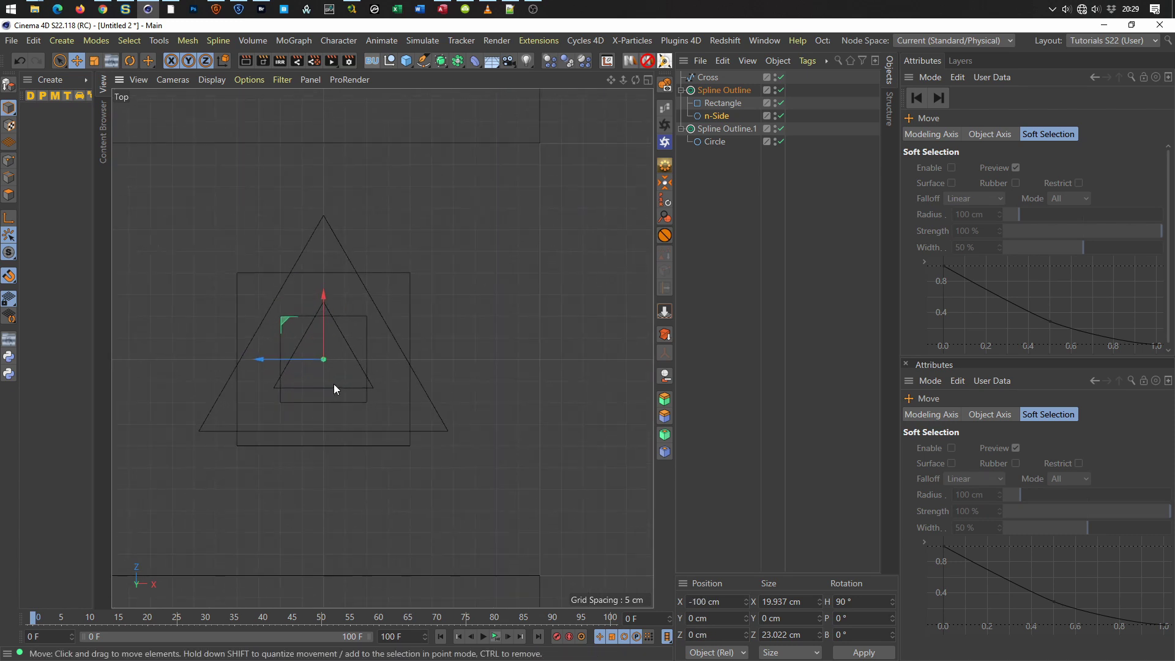
drag(322, 292, 323, 330)
key(t)
mouse_move(538, 516)
mouse_down()
mouse_move(214, 545)
mouse_move(277, 537)
mouse_move(260, 539)
mouse_up()
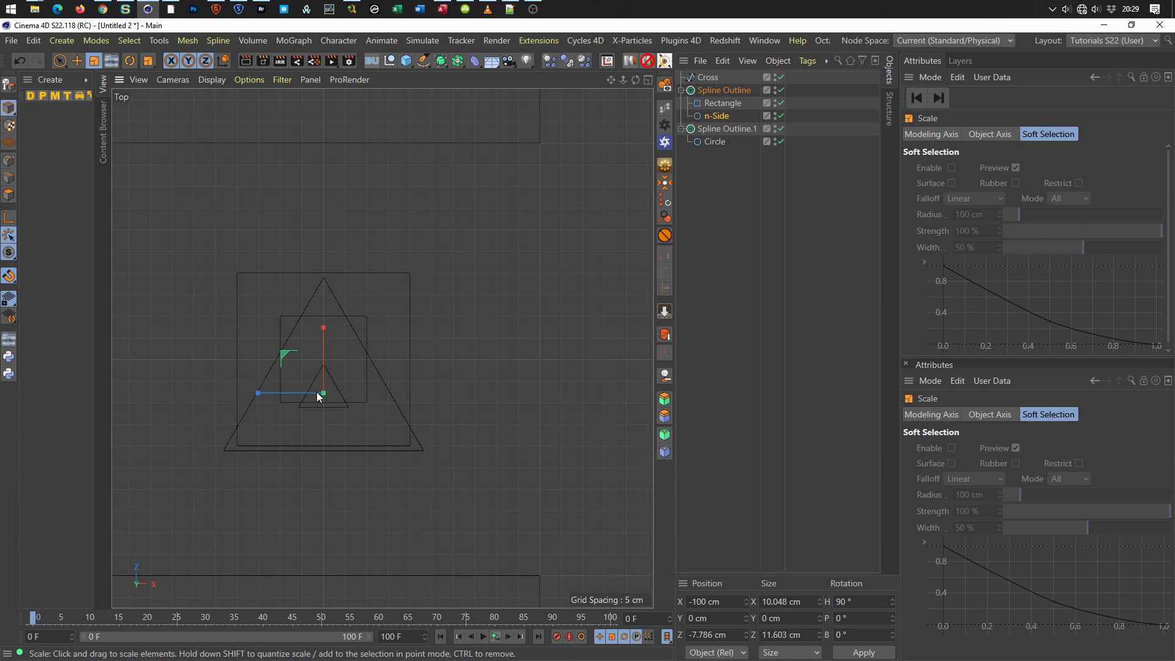
Return the triangle to the top arm at X 0, Z 100 cm, sized about 20 × 23 cm.
scroll(419, 438, down, 2)
key(e)
mouse_move(439, 458)
middle_down()
mouse_move(365, 475)
mouse_move(333, 501)
middle_up()
mouse_move(218, 413)
mouse_down()
mouse_move(394, 310)
mouse_move(509, 137)
mouse_move(484, 122)
mouse_up()
scroll(396, 306, down, 3)
scroll(387, 317, down, 2)
scroll(453, 336, up, 2)
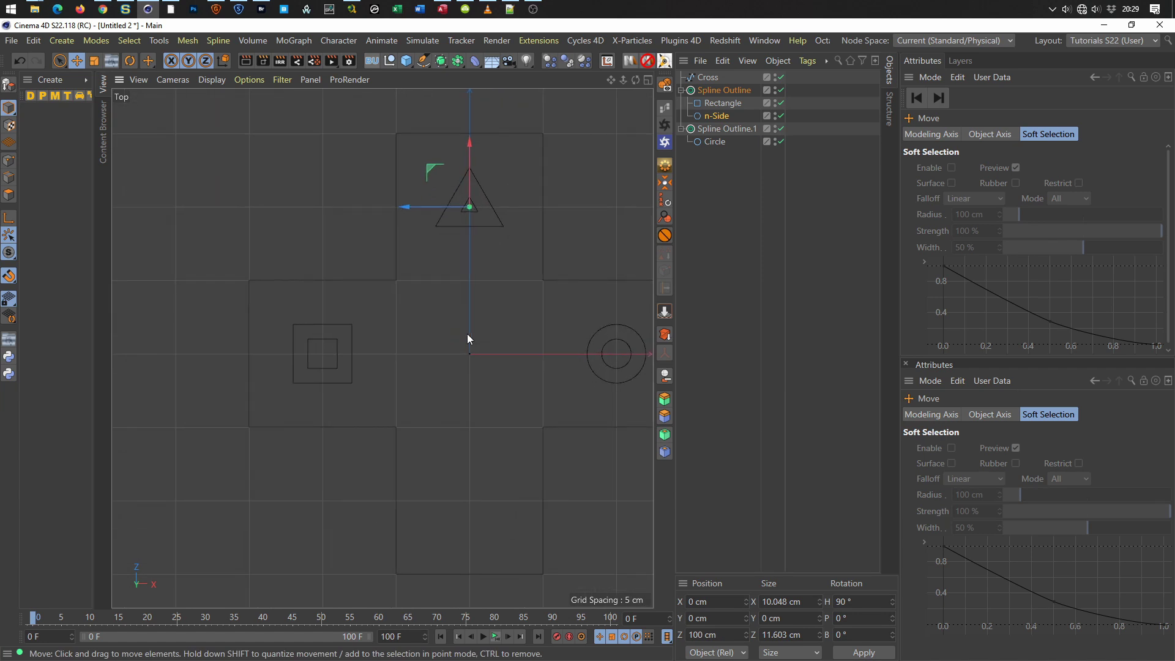
key(ctrl+z)
key(ctrl+y)
scroll(480, 307, down, 1)
scroll(475, 308, down, 1)
scroll(465, 329, down, 1)
scroll(475, 431, up, 1)
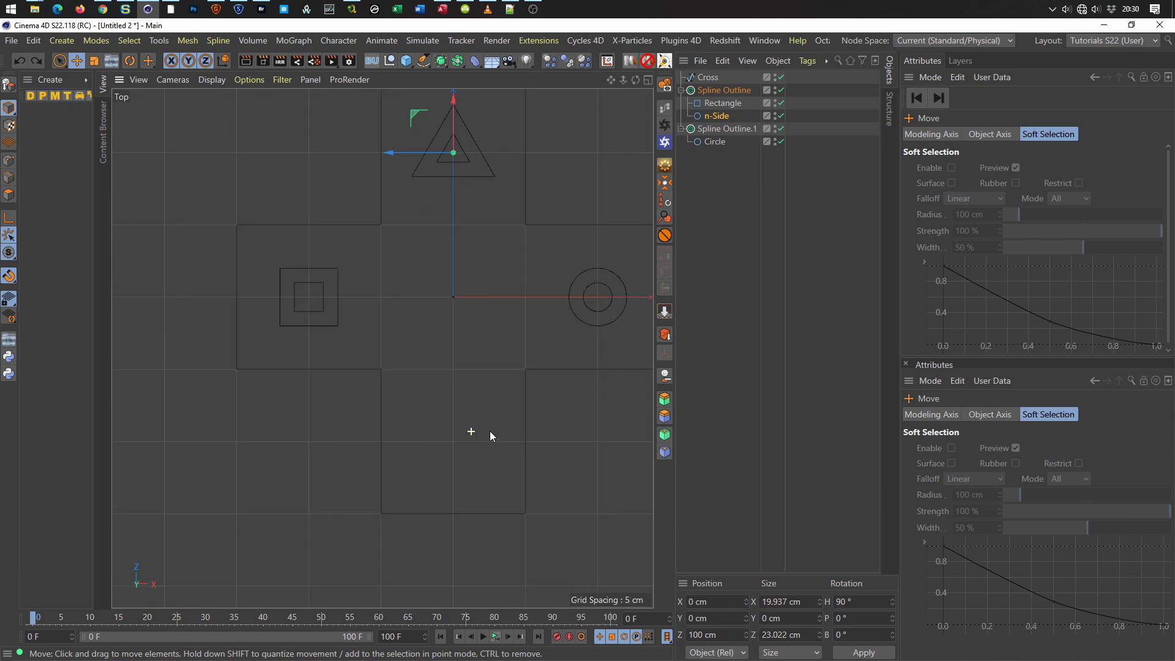
Duplicate the square's Rectangle as a separate object and set its width to 10 cm.
click(715, 101)
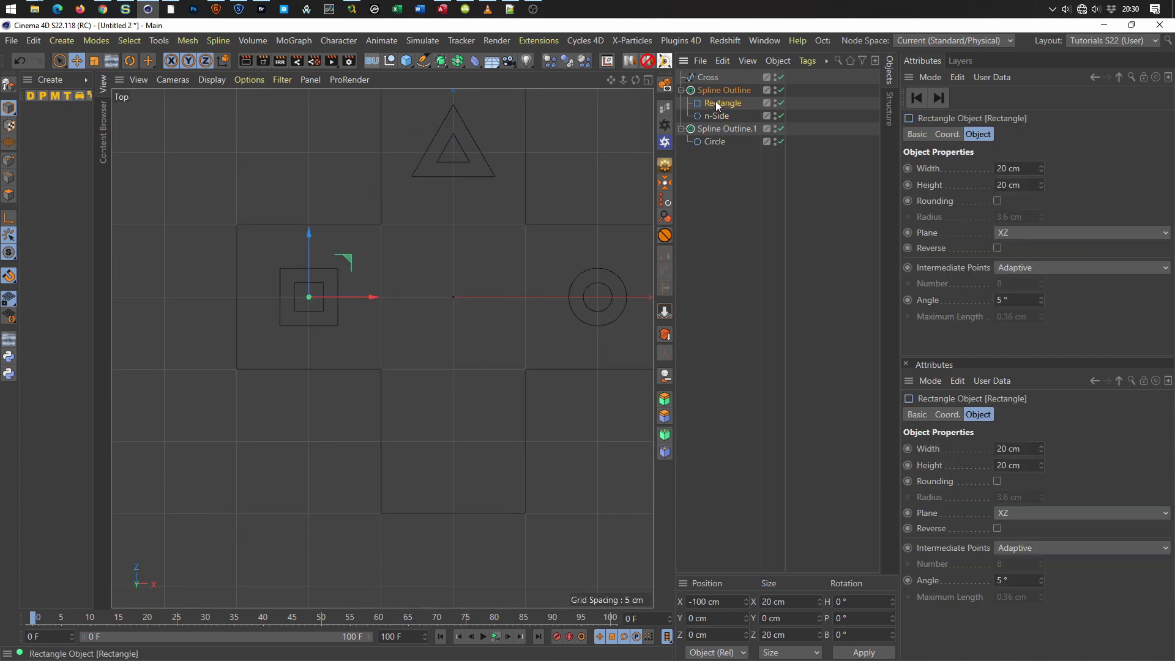
ctrl+drag(738, 192, 734, 196)
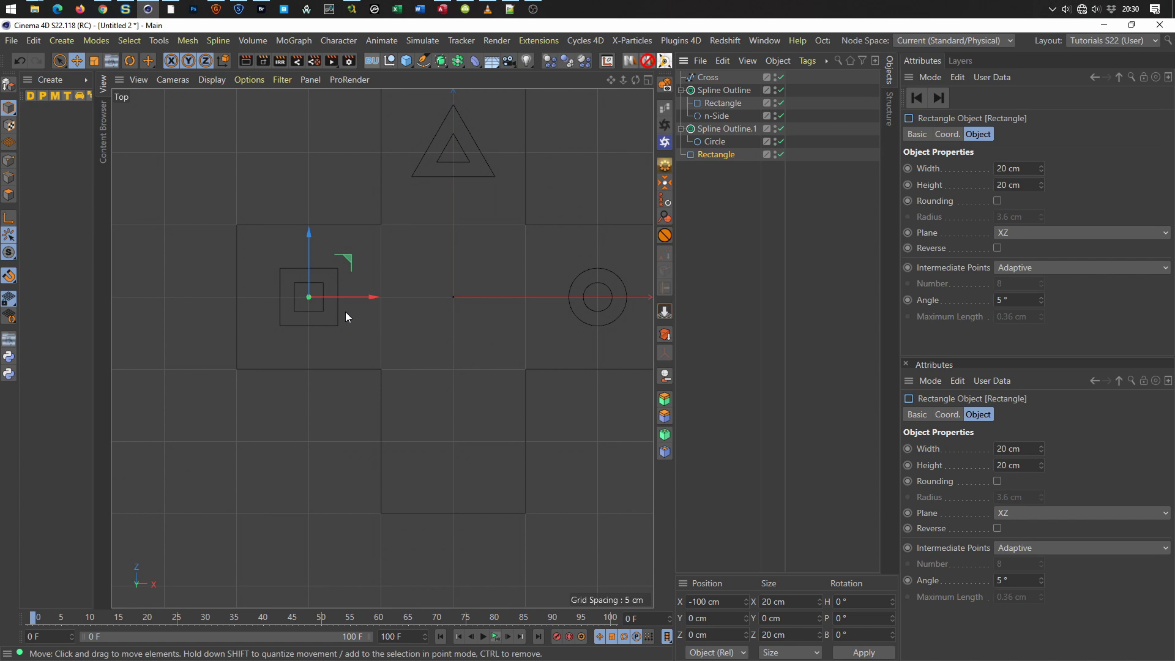
scroll(307, 288, up, 3)
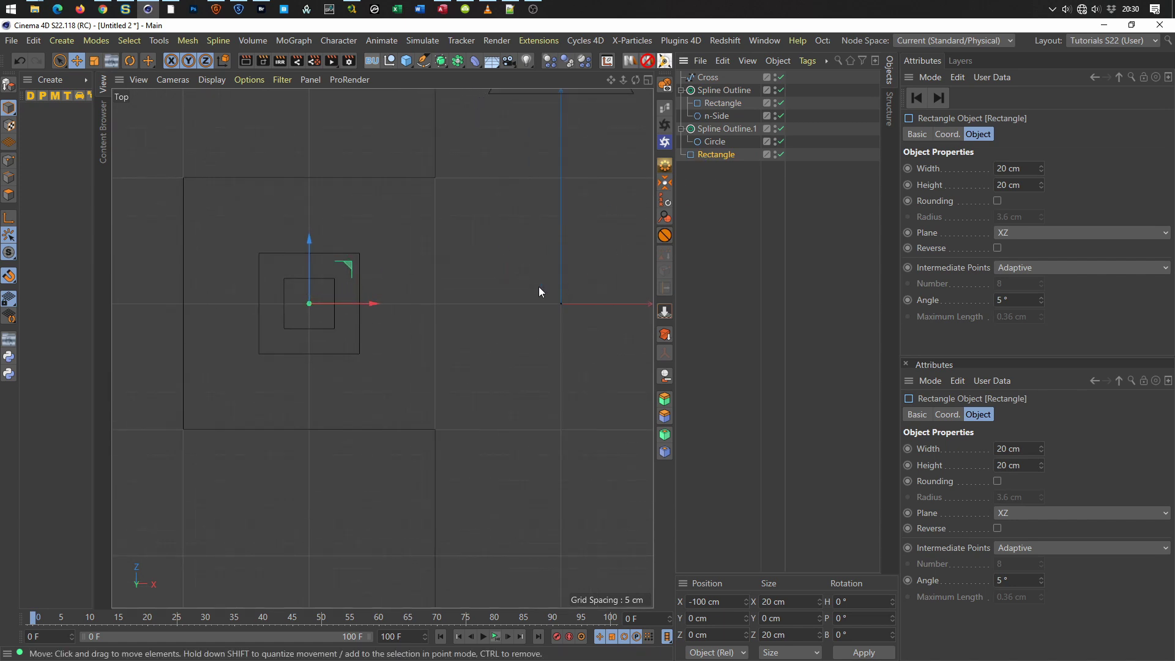
double_click(1018, 171)
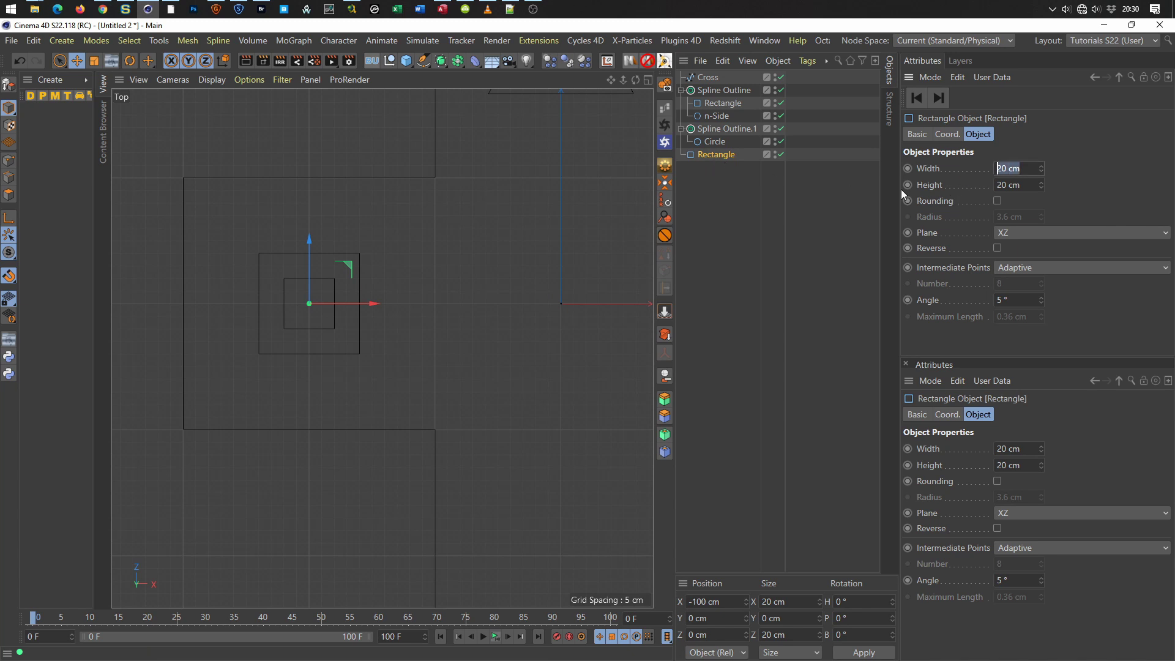
text(10)
key(Return)
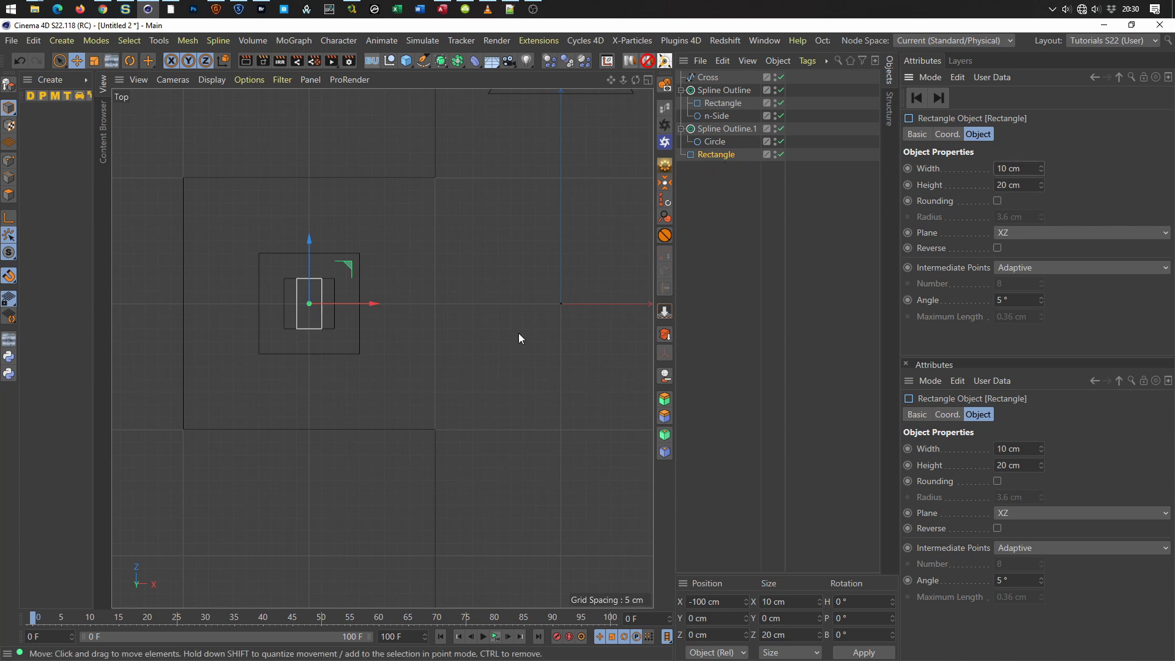
Rotate the narrow rectangle −45° and set its height to 56 cm.
key(r)
mouse_move(350, 298)
mouse_down()
mouse_move(347, 330)
mouse_move(351, 322)
mouse_up()
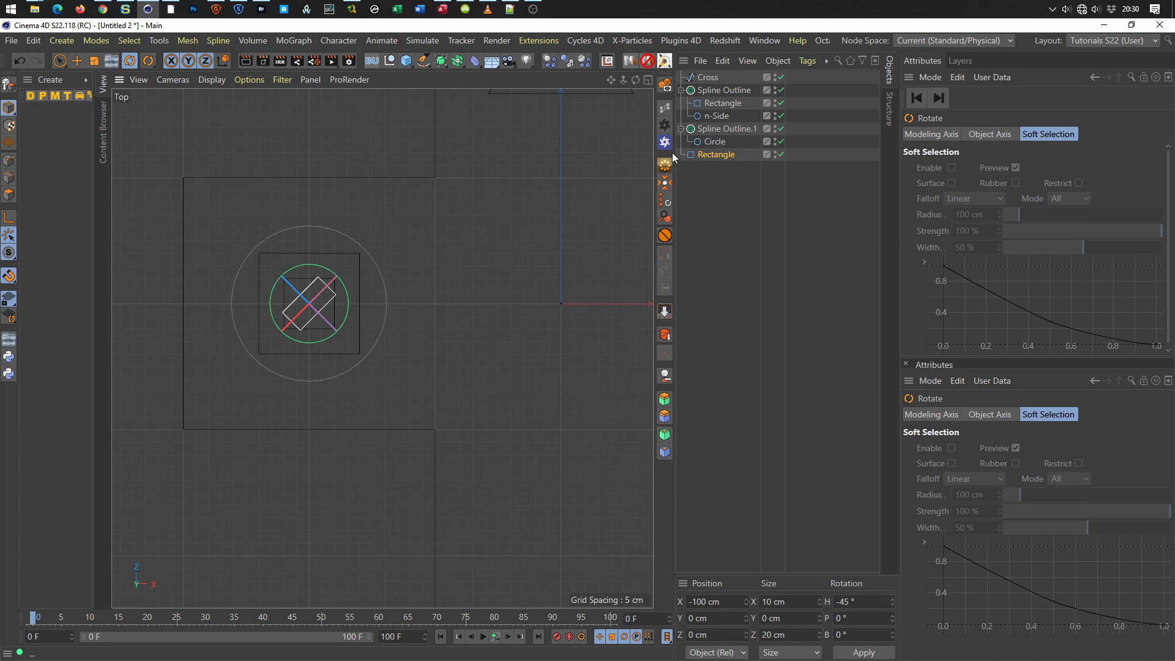
click(729, 155)
drag(1041, 182, 1042, 161)
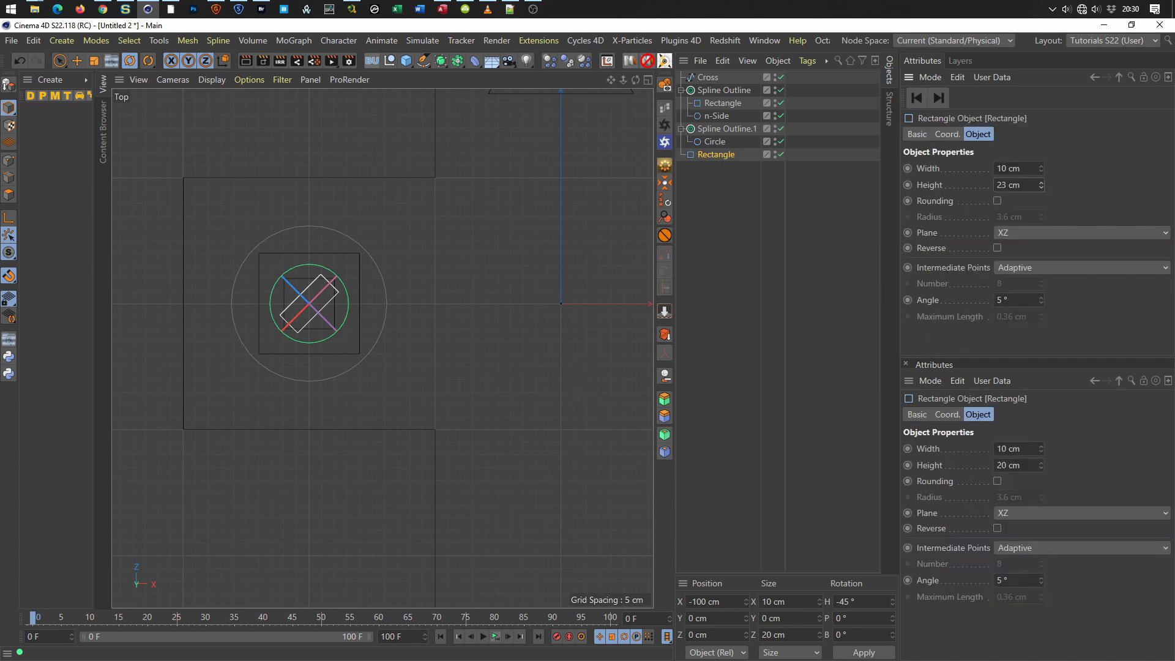
click(1041, 182)
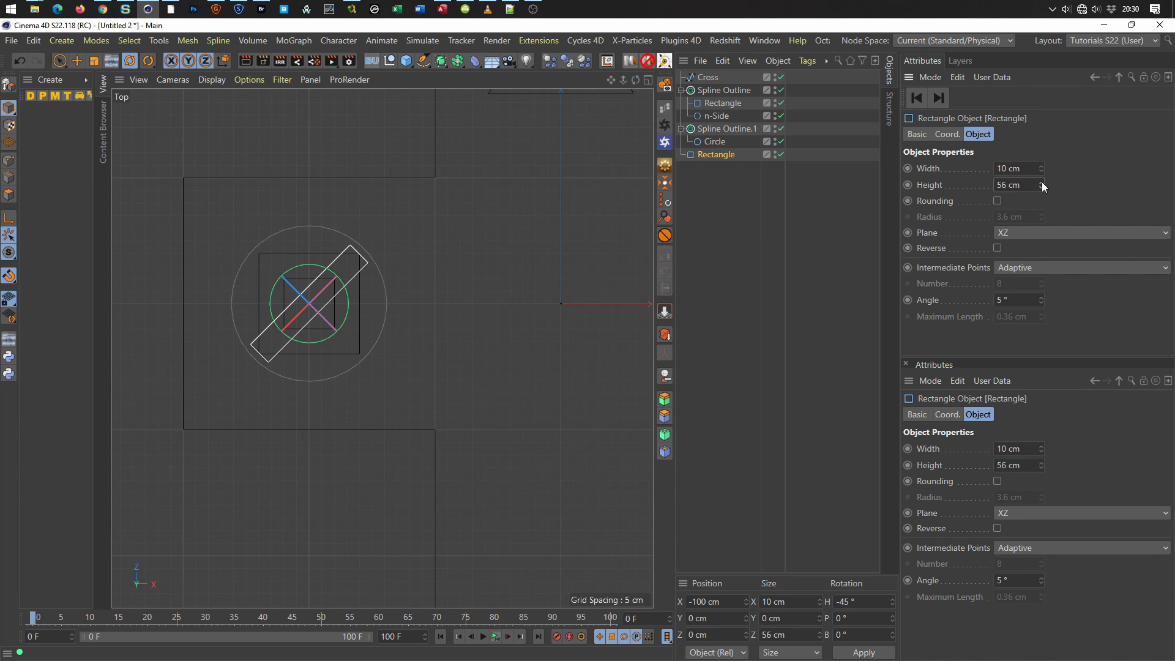
Move the diagonal bar onto the cross's bottom arm at Z −100 cm.
scroll(388, 414, down, 2)
alt+middle_drag(368, 422, 342, 399)
scroll(343, 399, down, 1)
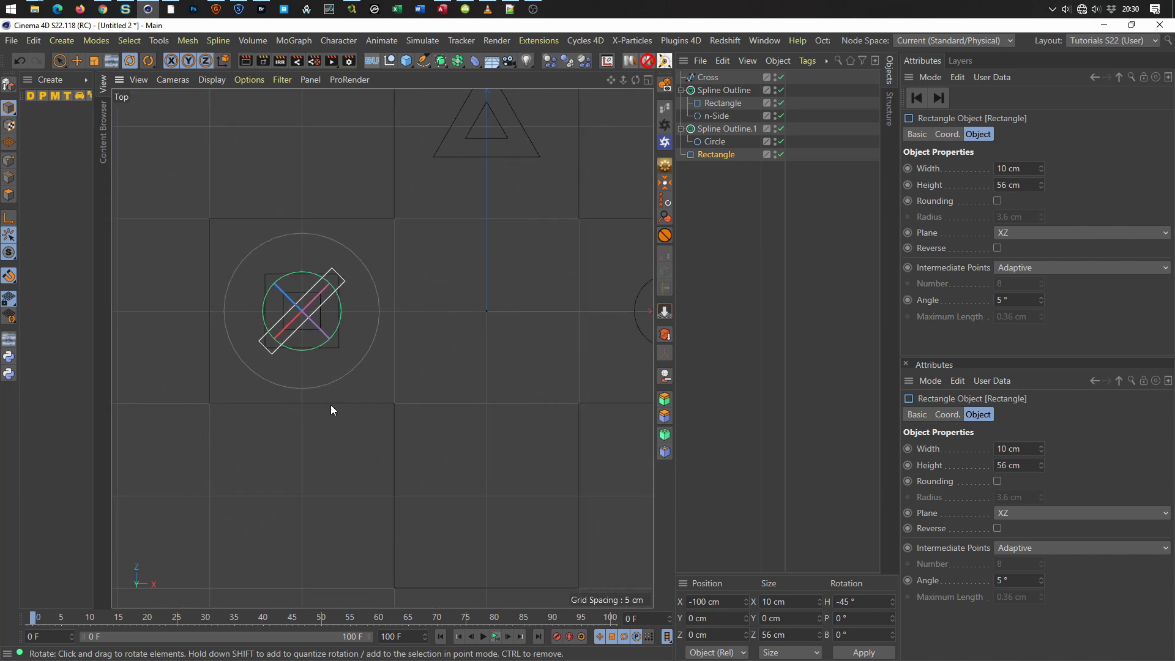
key(e)
drag(358, 310, 545, 501)
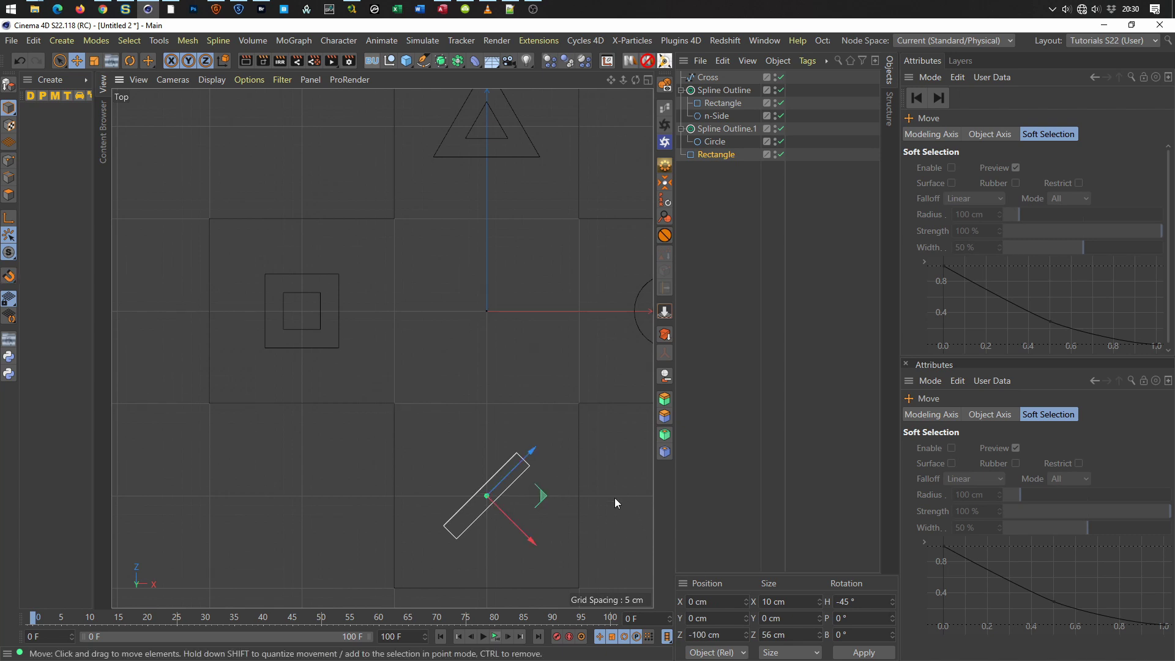
scroll(520, 514, up, 2)
scroll(533, 465, up, 2)
alt+middle_drag(541, 437, 513, 376)
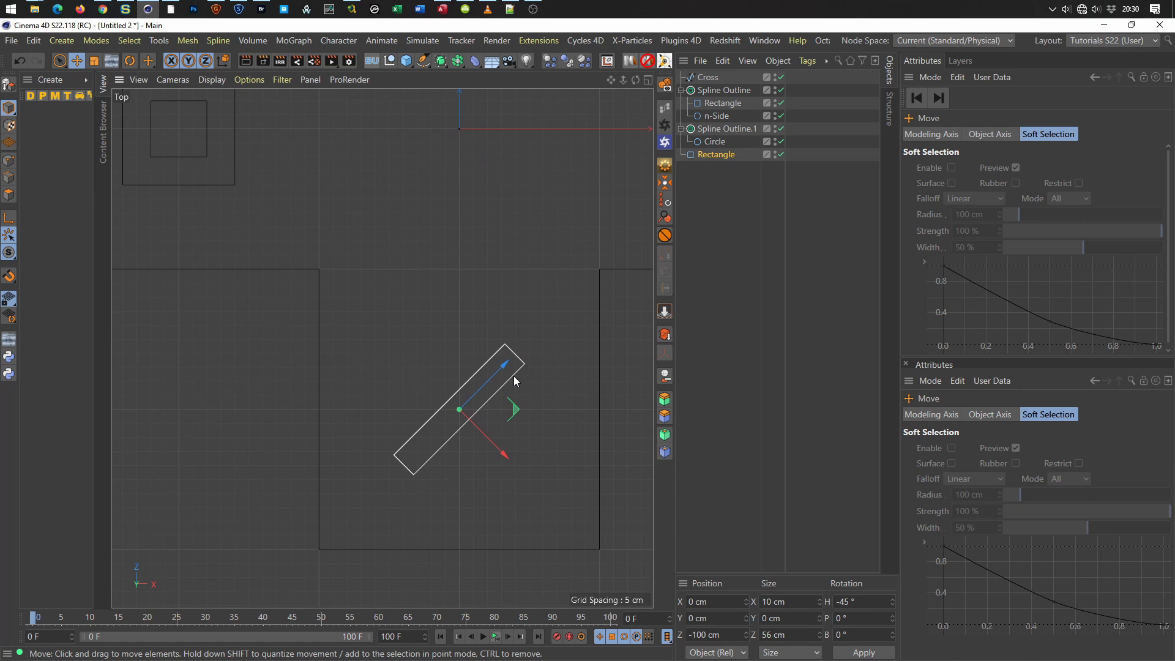
key(r)
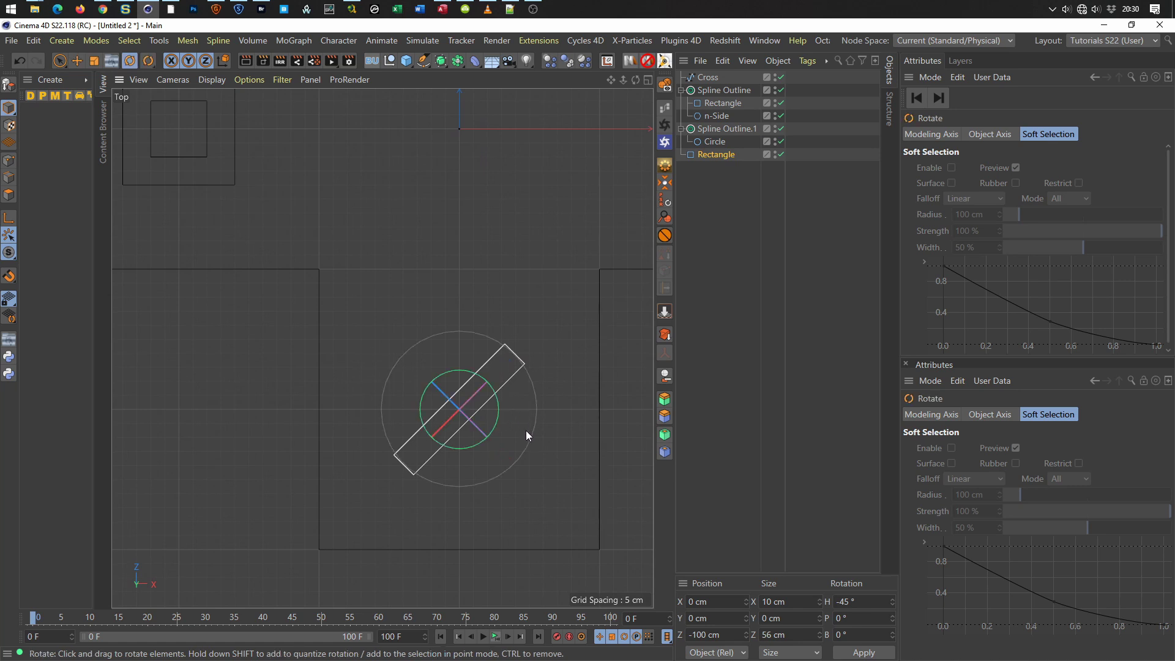
Make a 45° rotated copy of the bar and place both bars under a new Spline Mask.
drag(498, 414, 464, 383)
key(ctrl+c)
key(ctrl+v)
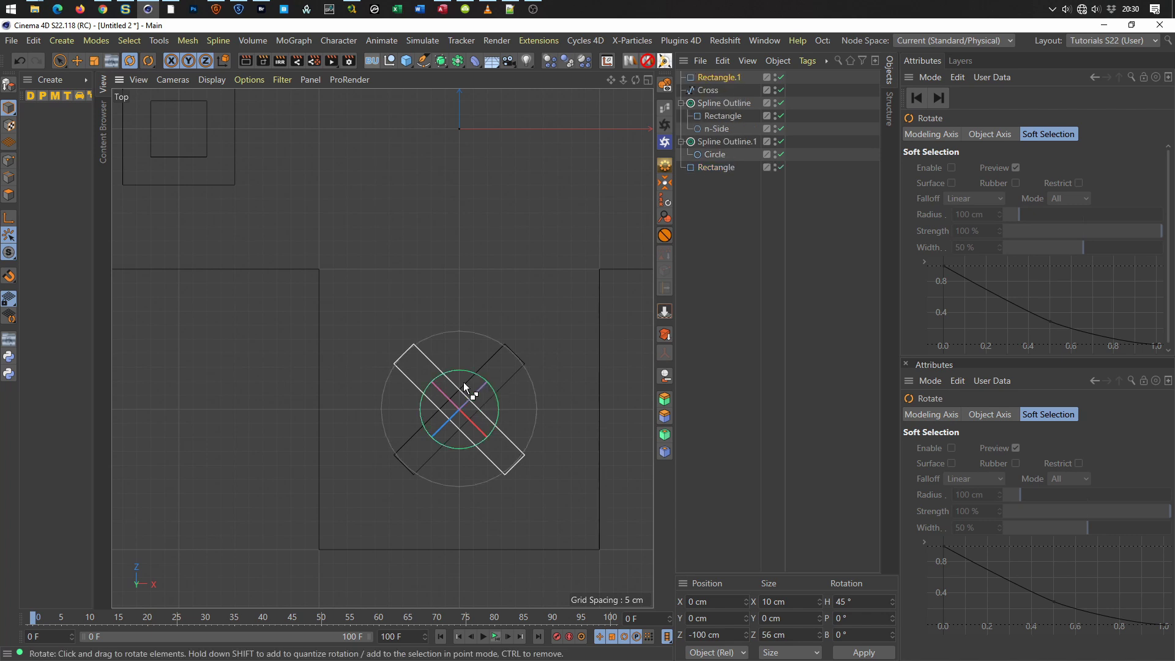
drag(706, 167, 696, 195)
click(700, 156)
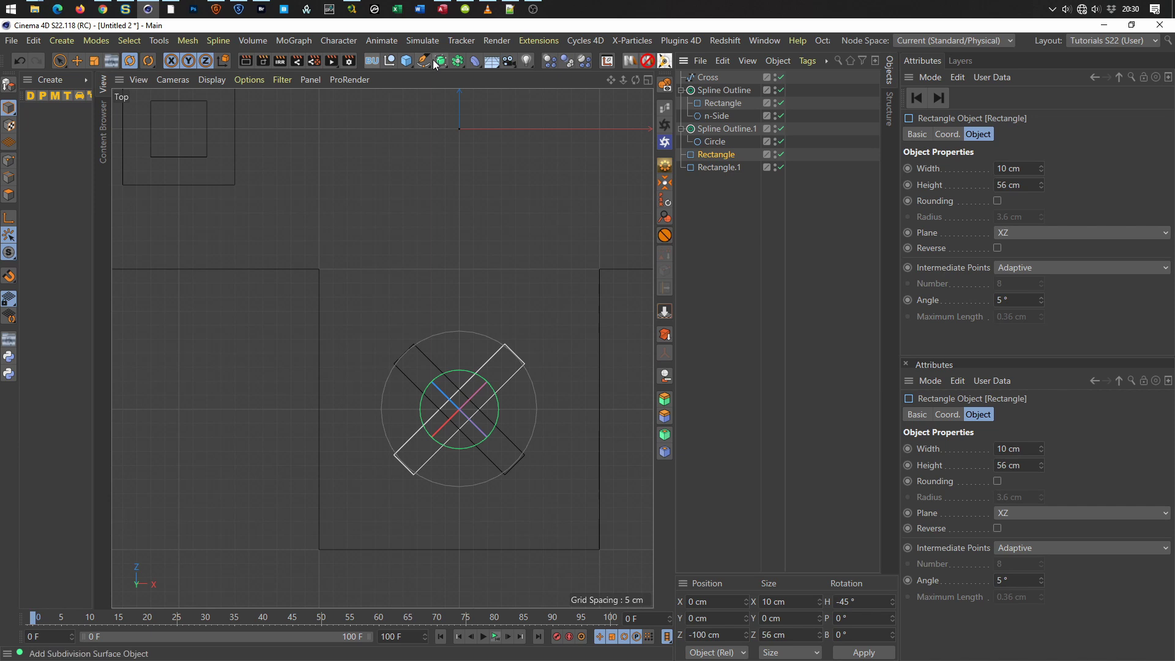
alt+drag(458, 60, 538, 127)
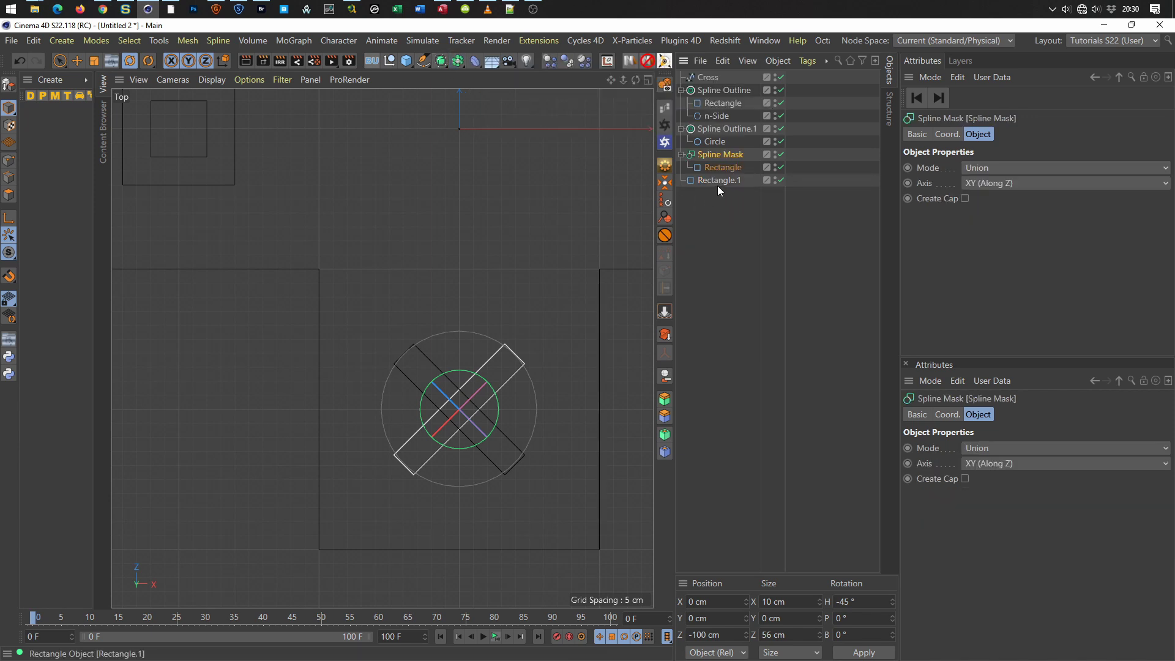
drag(719, 181, 725, 154)
Set the Spline Mask axis to XZ (Along Y) and both bars' Intermediate Points to None.
click(724, 155)
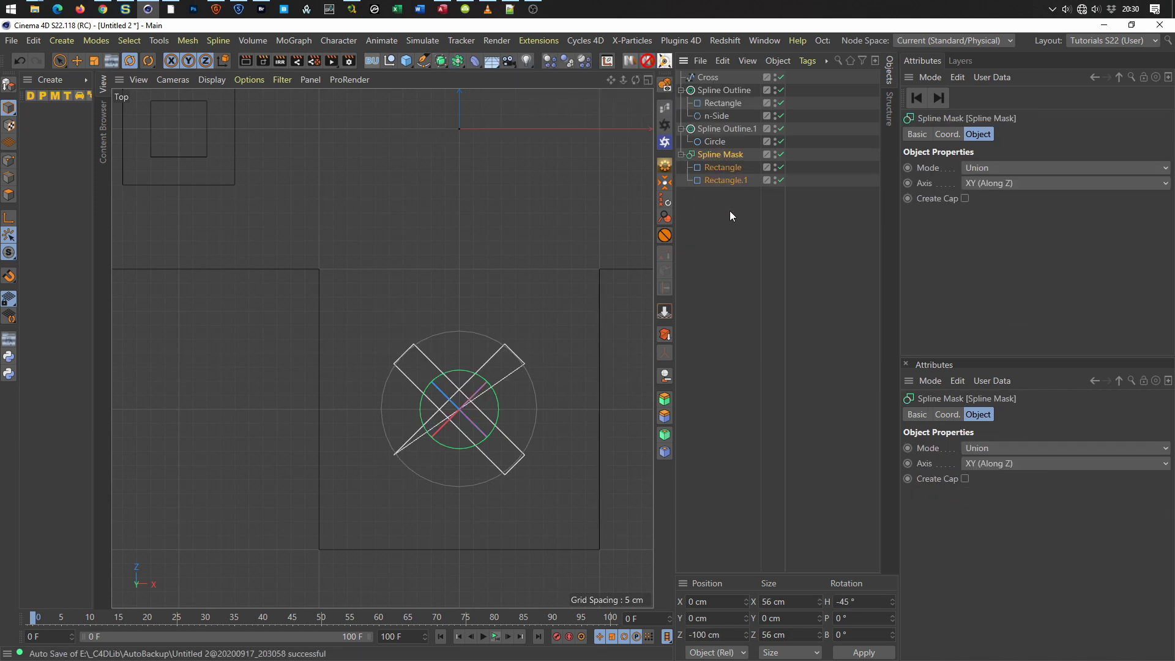
click(996, 185)
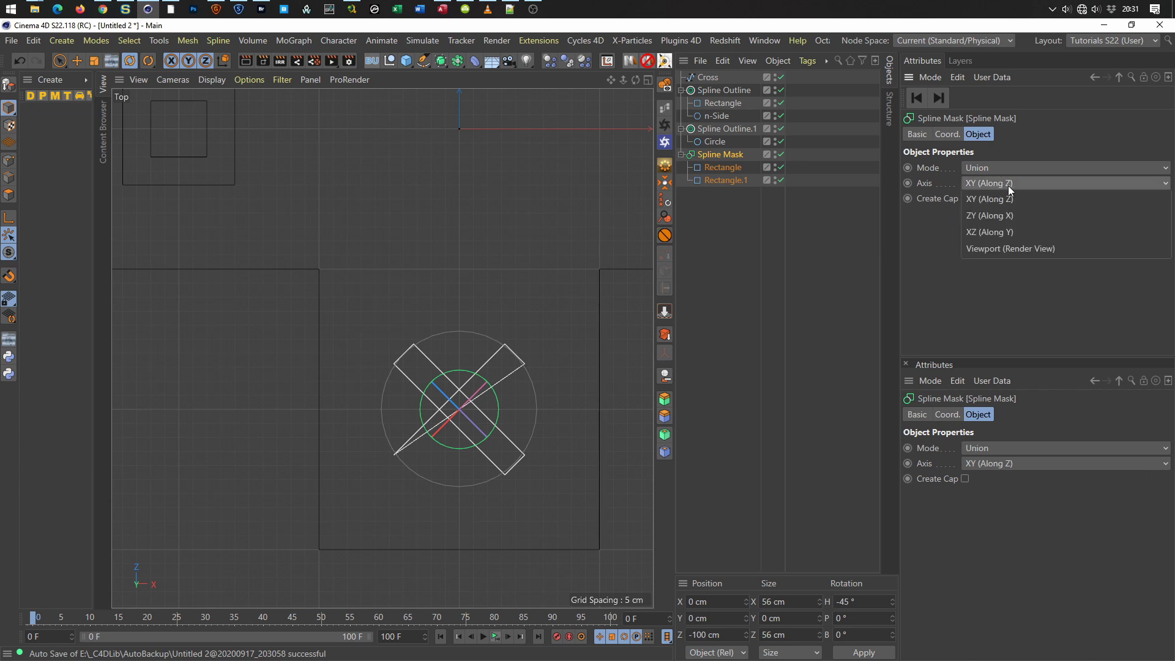
click(1006, 234)
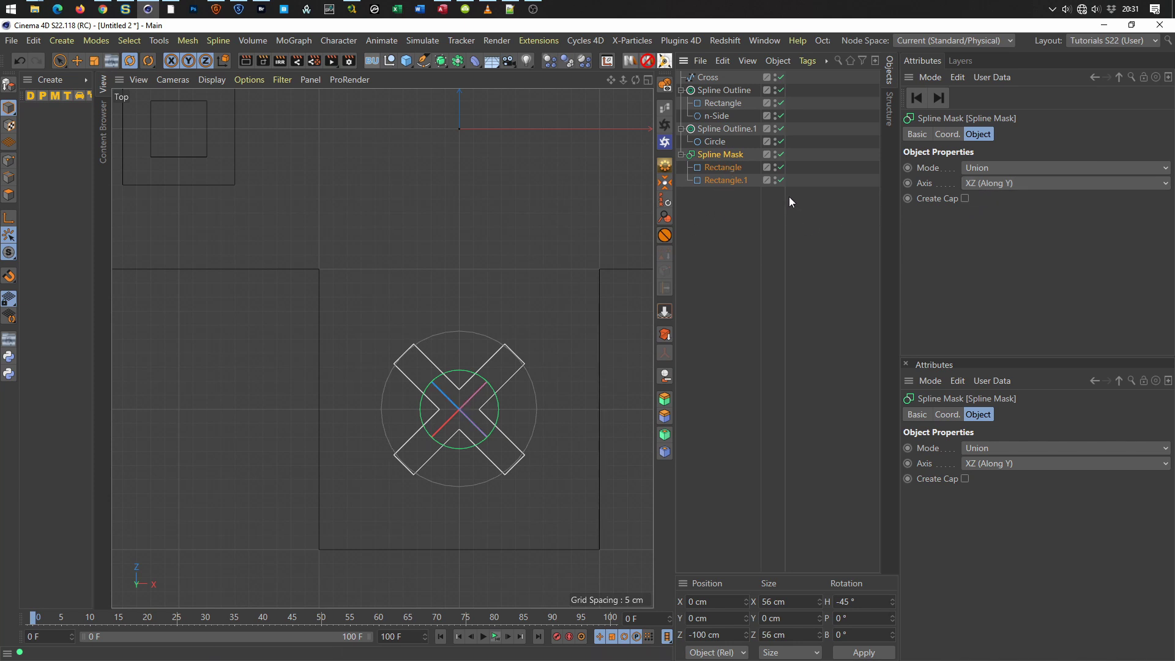
click(729, 167)
shift+click(726, 179)
click(1028, 269)
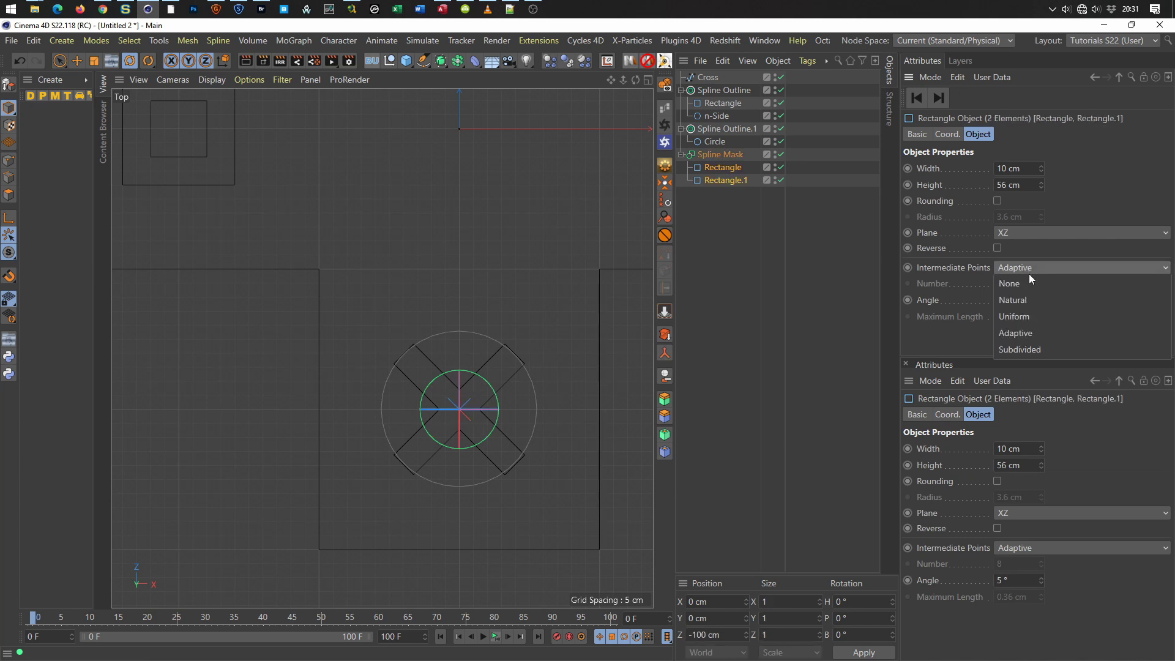
click(1027, 282)
Collapse the Spline Mask into one editable spline and set its Type to Linear.
click(704, 153)
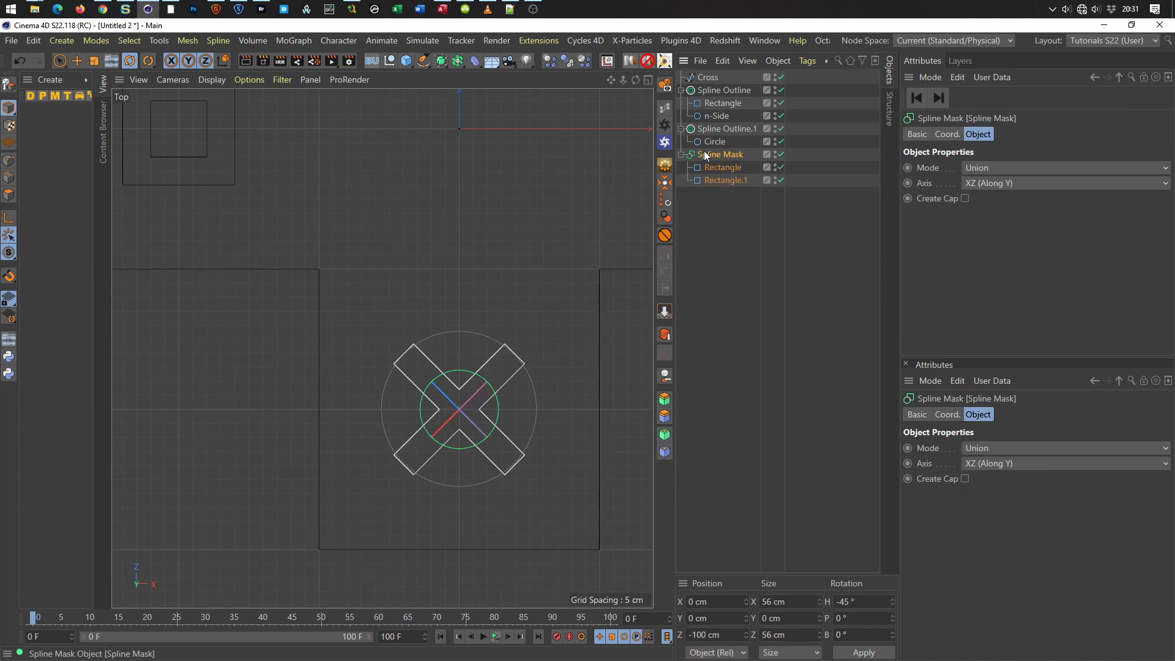
key(c)
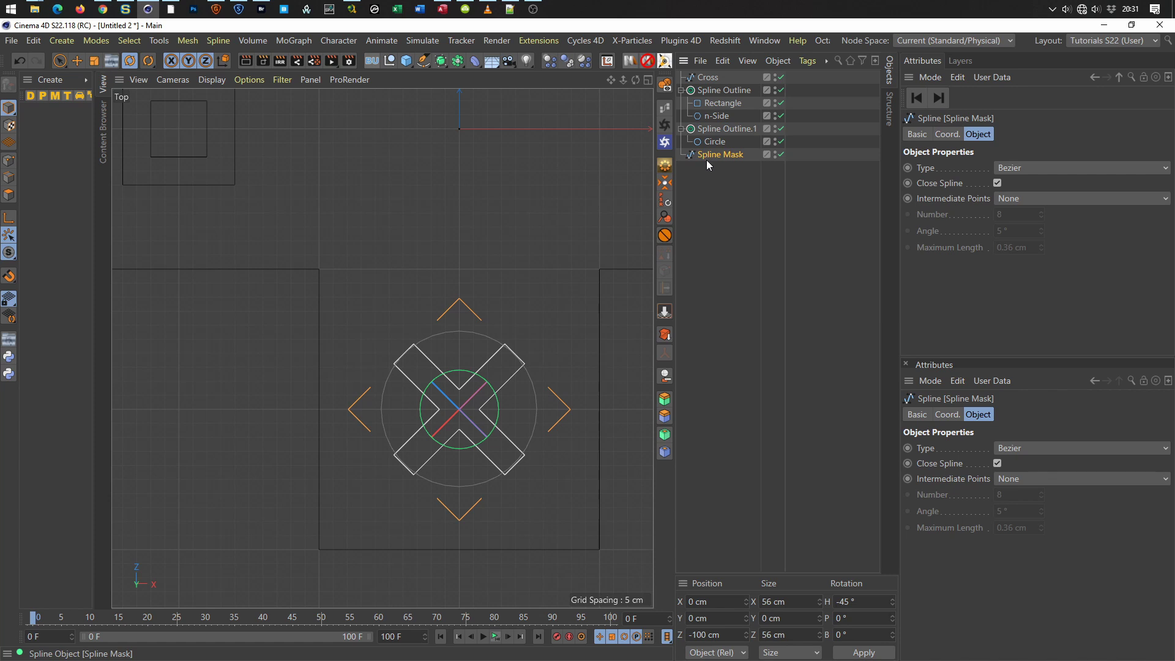
click(1012, 167)
click(1026, 181)
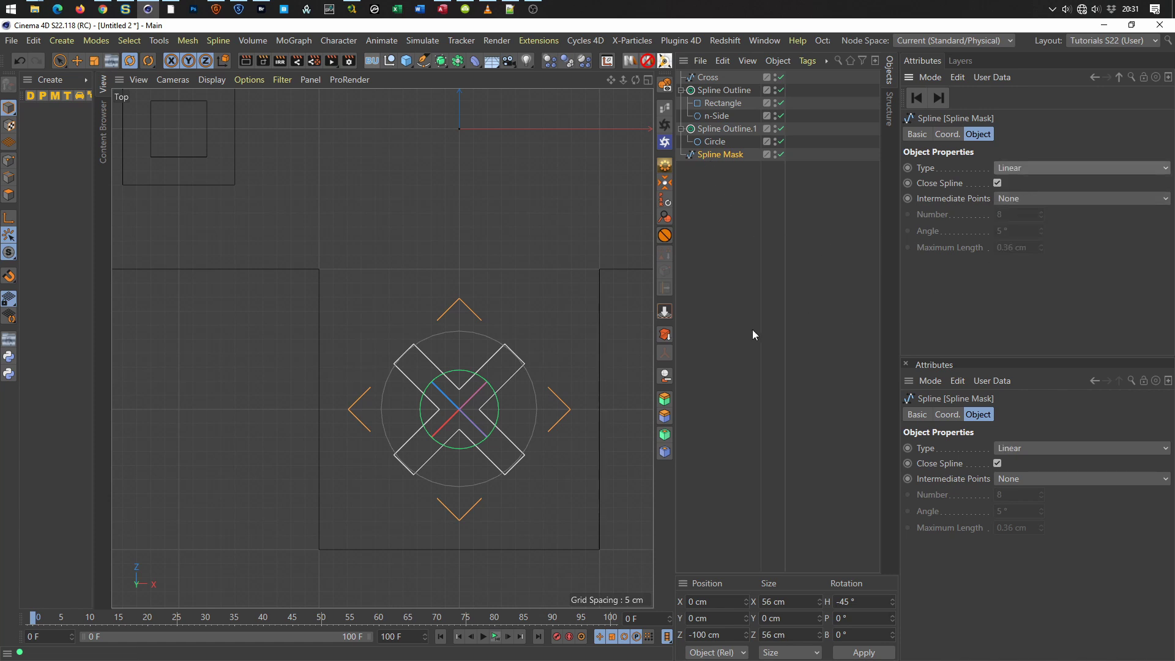
scroll(471, 384, down, 2)
scroll(453, 398, down, 2)
Deselect the Spline Mask and switch to a panned, orbited Perspective view of the cross.
scroll(436, 409, down, 2)
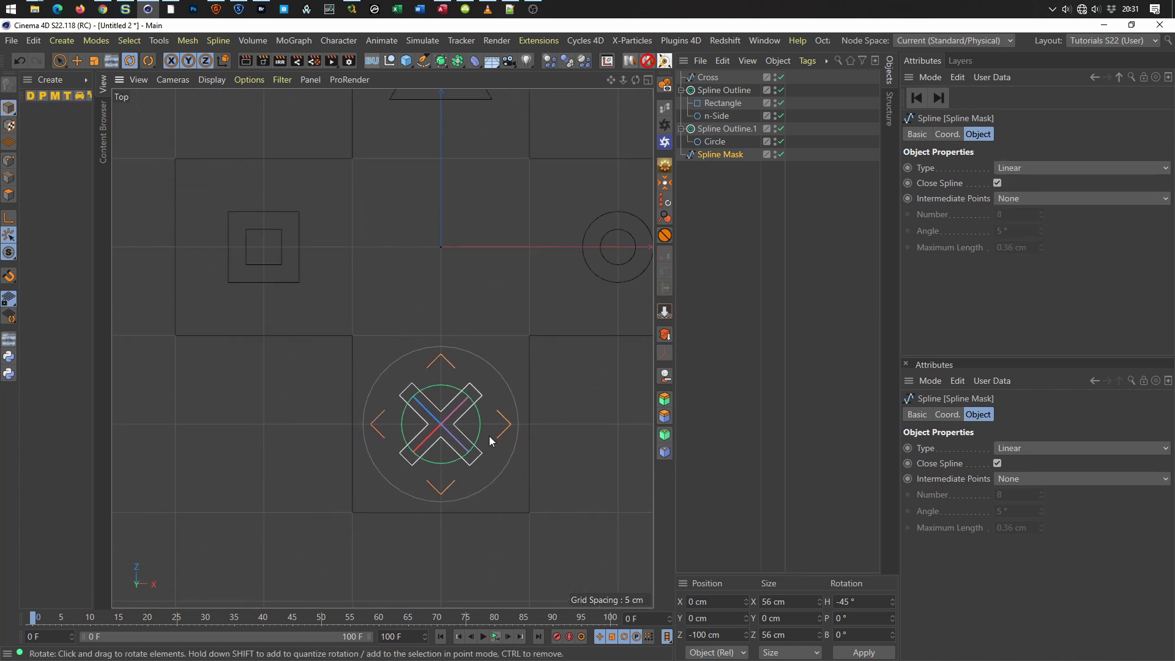
click(575, 430)
scroll(488, 438, down, 2)
scroll(487, 439, down, 2)
scroll(440, 488, down, 2)
scroll(447, 486, up, 1)
middle_click(460, 489)
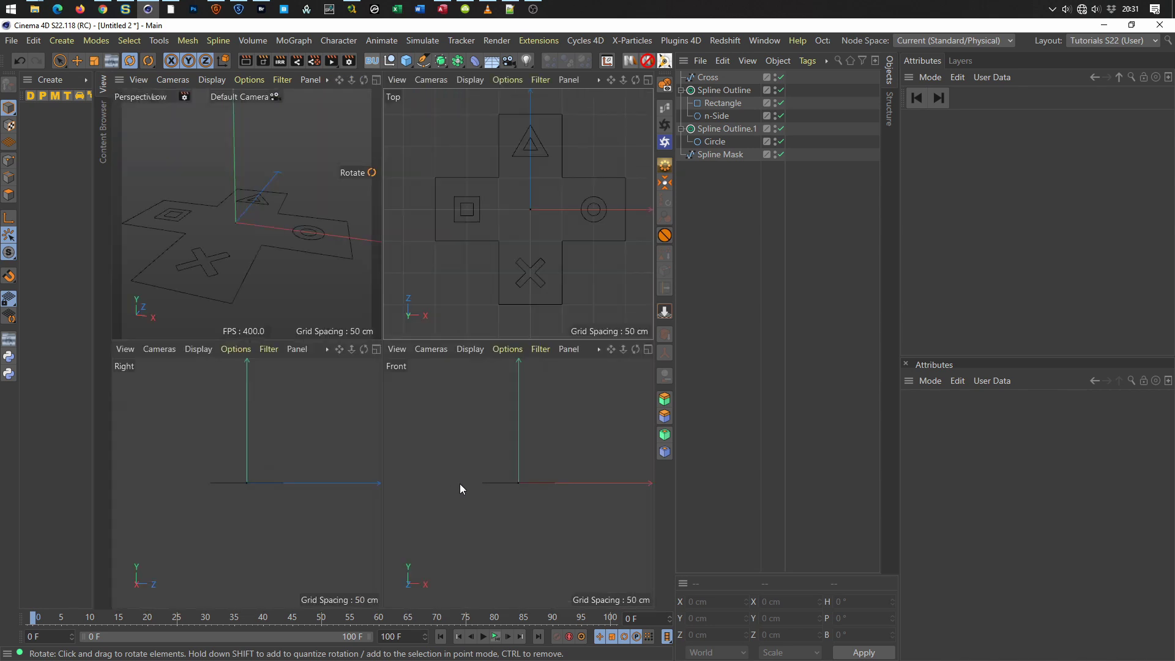
middle_click(321, 261)
scroll(364, 360, down, 1)
alt+middle_drag(365, 360, 410, 308)
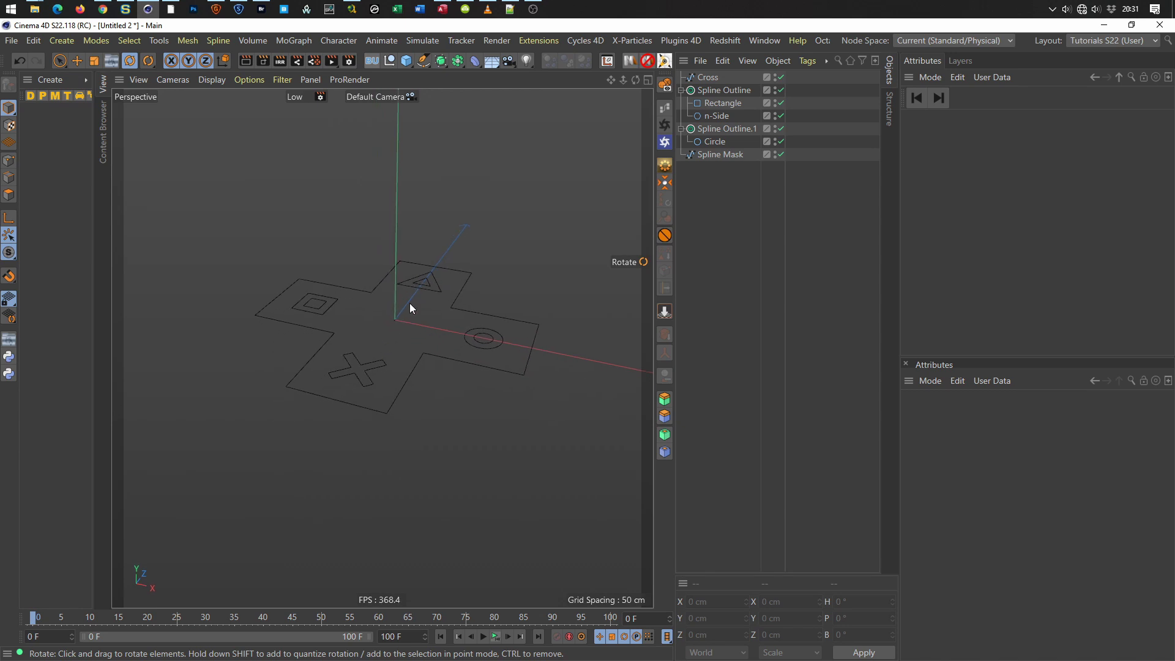
alt+drag(419, 286, 429, 275)
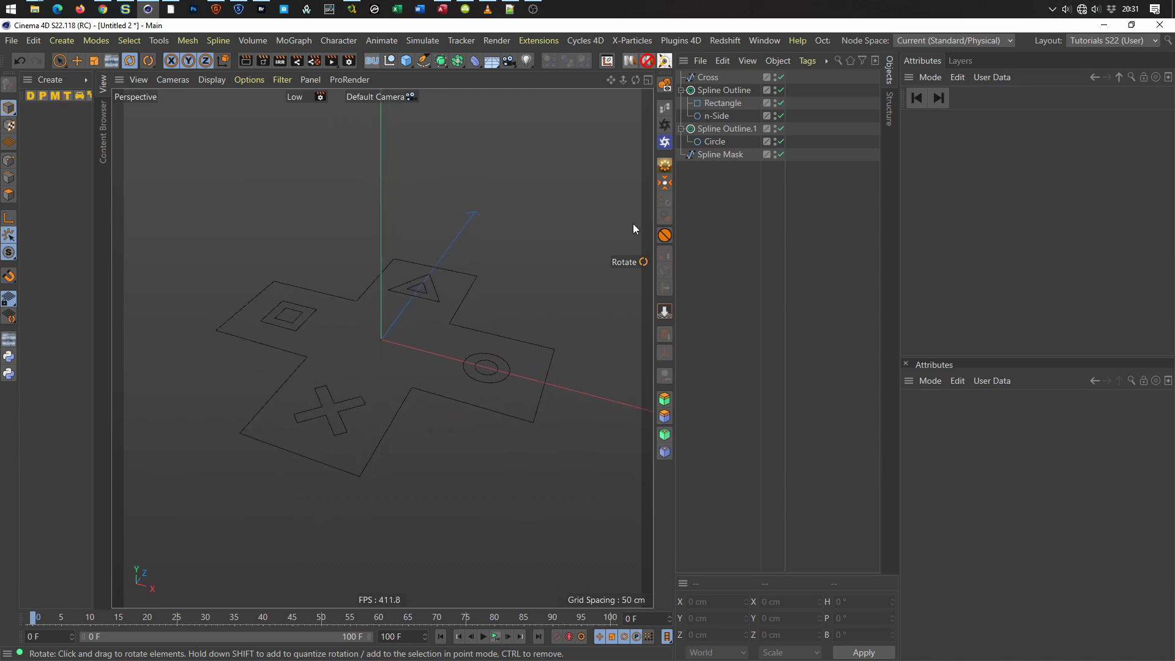
Collapse the Spline Outline groups under Cross and clear the selection.
click(706, 77)
click(681, 90)
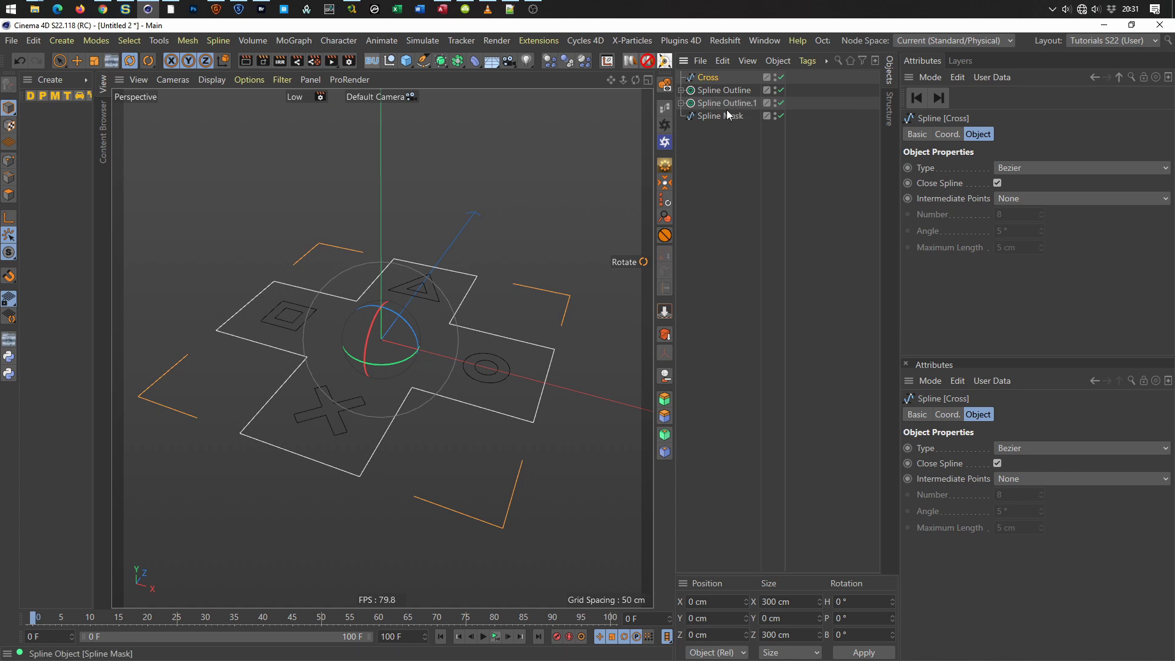
drag(701, 84, 732, 138)
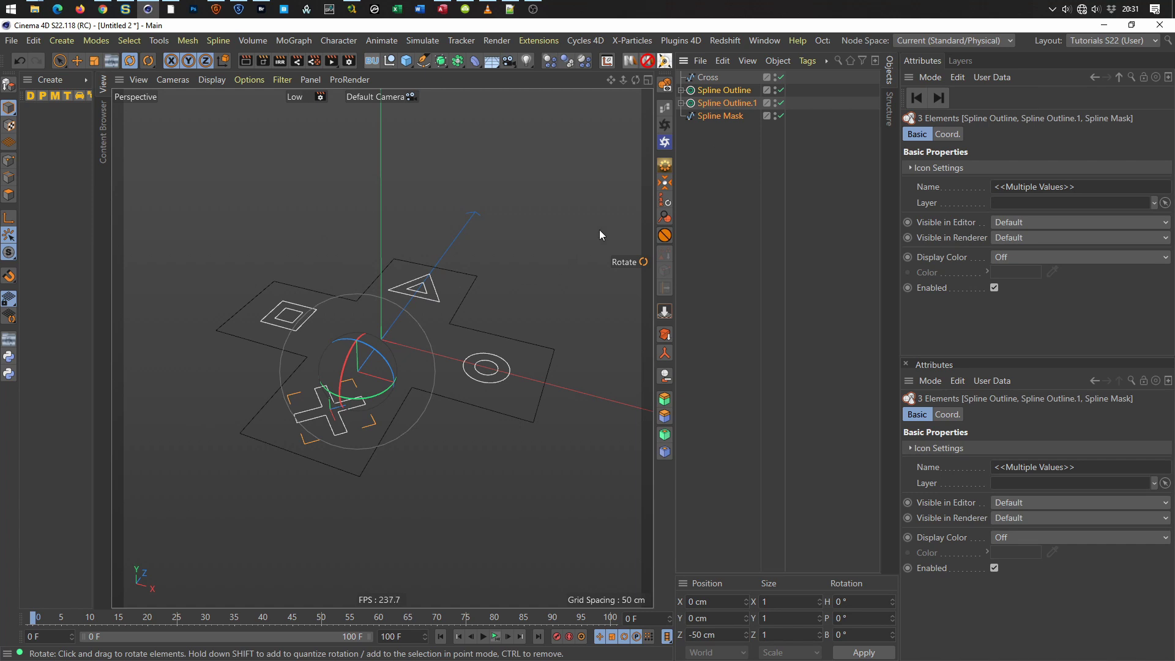
click(721, 202)
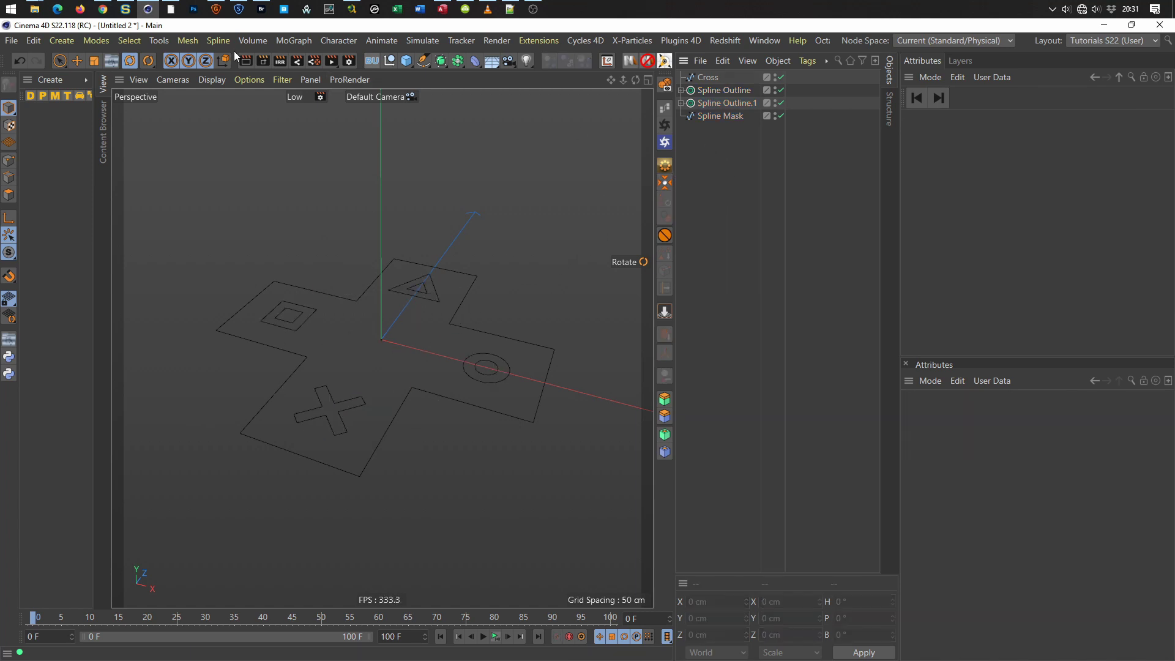
Add a Connect object below Cross and move both Spline Outlines and the Spline Mask into it.
click(457, 60)
click(593, 101)
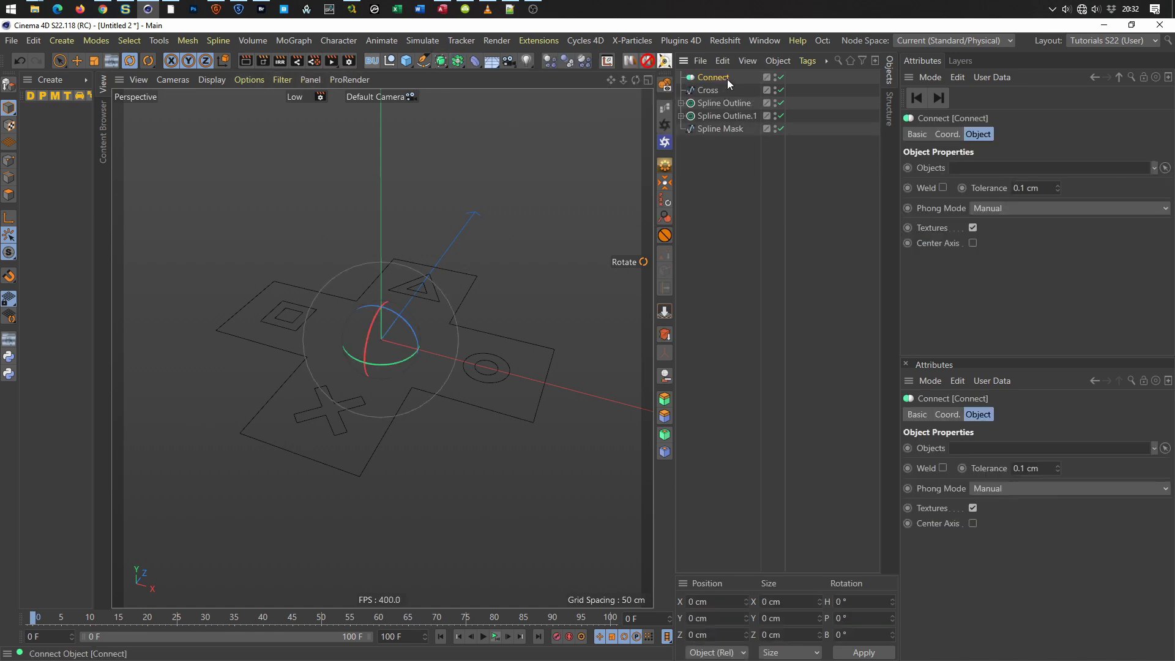
drag(716, 96, 714, 97)
drag(698, 170, 725, 103)
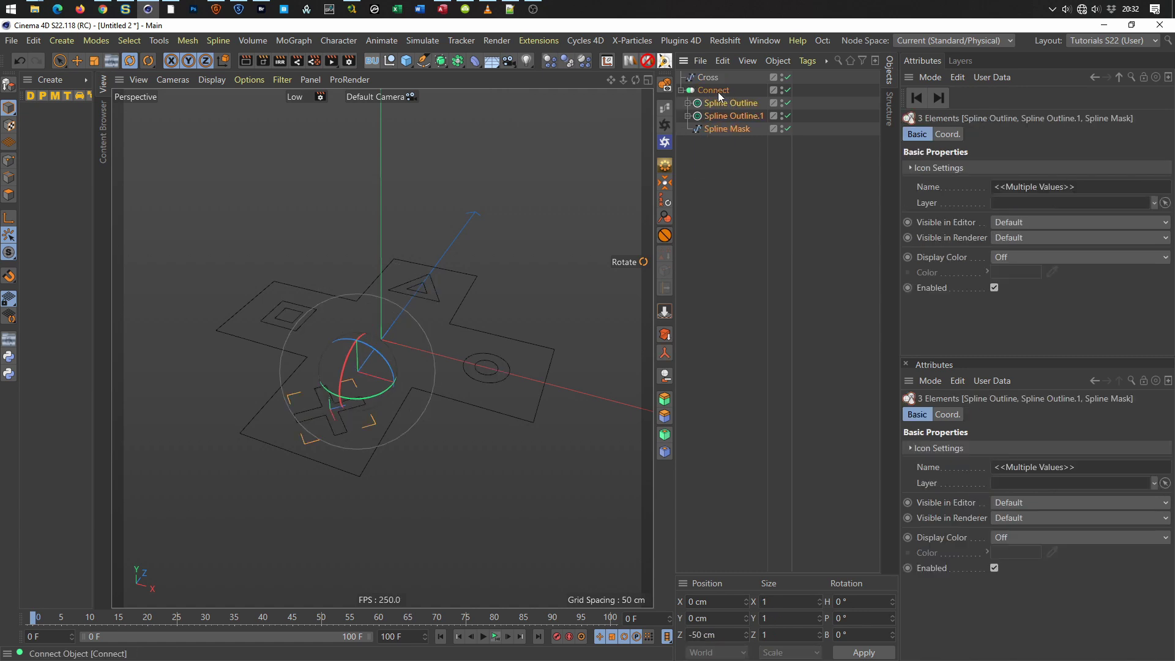
drag(719, 95, 717, 92)
Rename the Connect group to Symbols and save the scene as PS_Trailer_Tut.c4d.
text(Symbols)
key(Return)
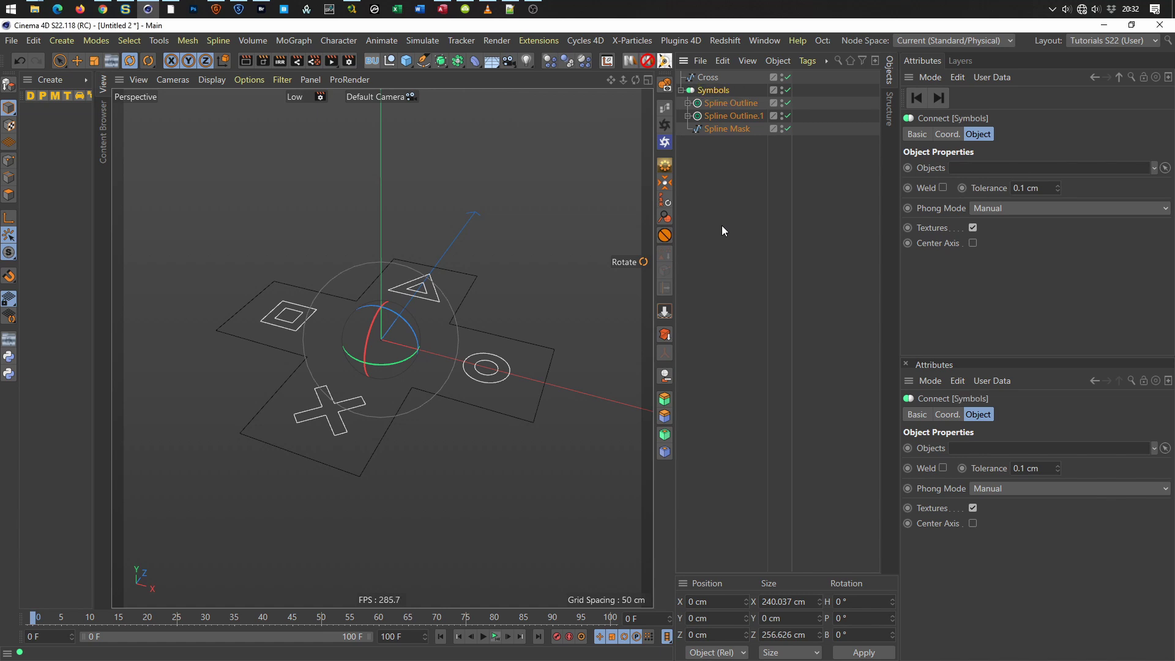
key(ctrl+s)
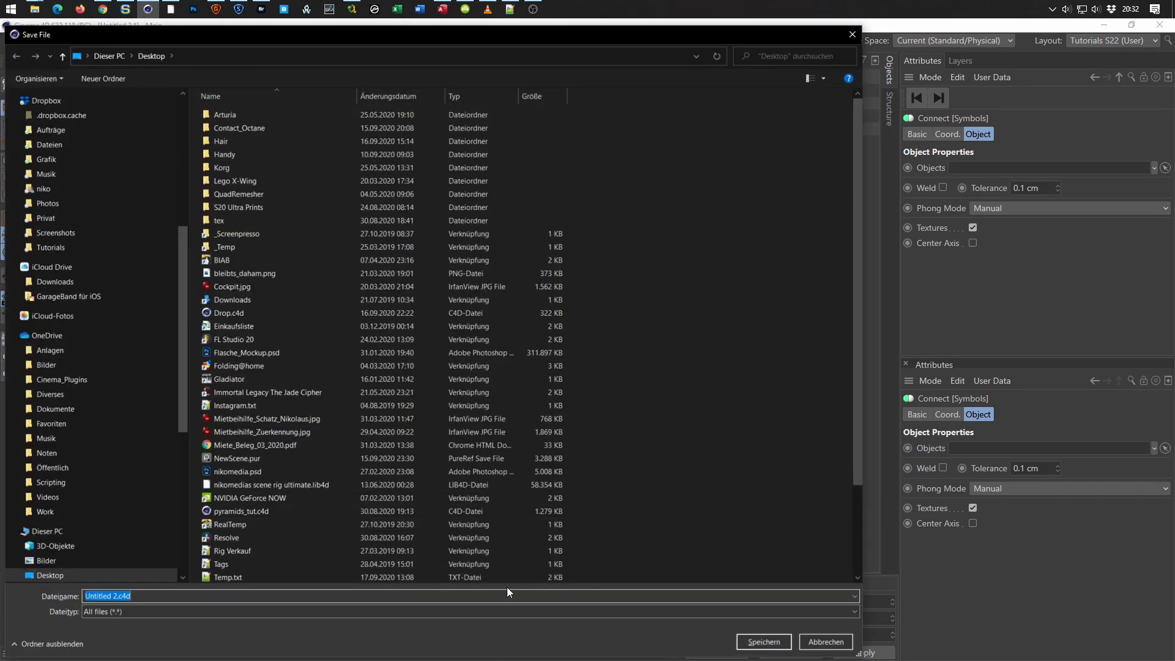
key(shift+Left)
key(shift+Left)
key(shift+Left)
text(PS)
text(_)
text(Trailer_Tat)
key(BackSpace)
key(BackSpace)
text(ut)
key(Return)
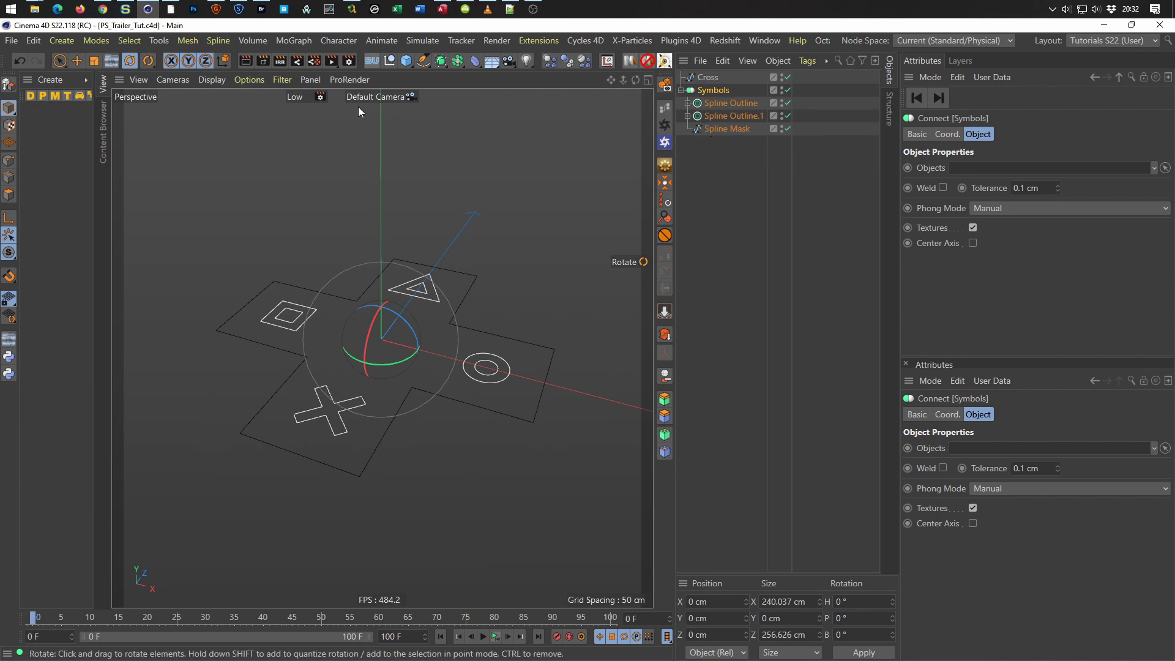
Add a Spline Mask and move Cross and Symbols into it.
click(458, 60)
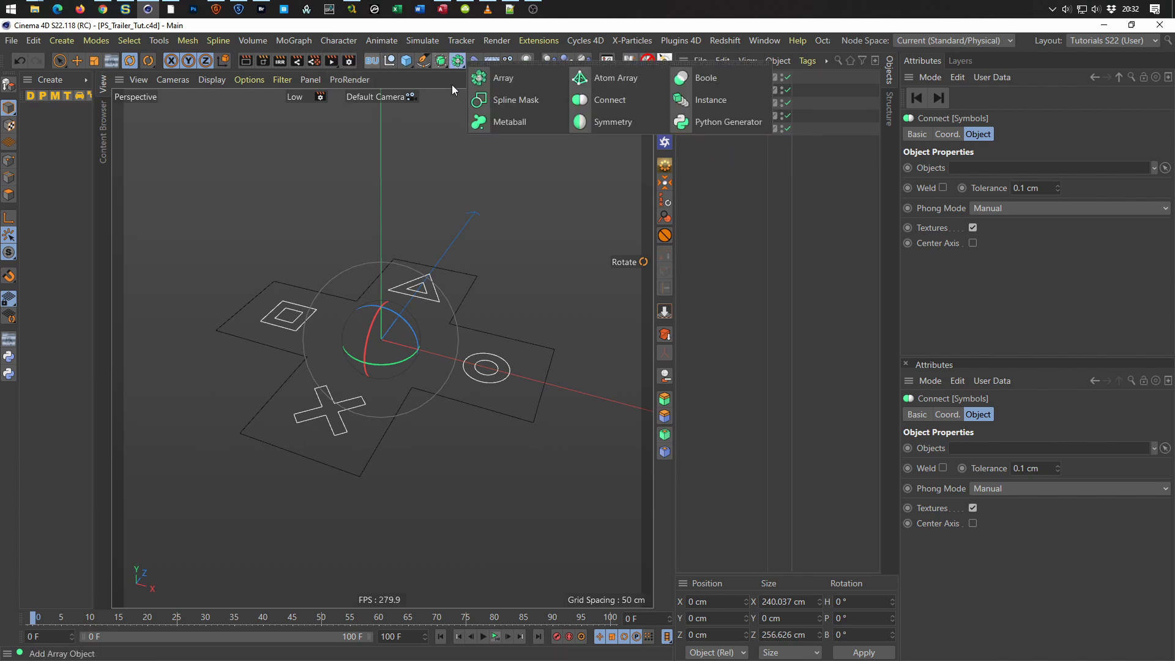
click(494, 101)
drag(726, 81, 722, 78)
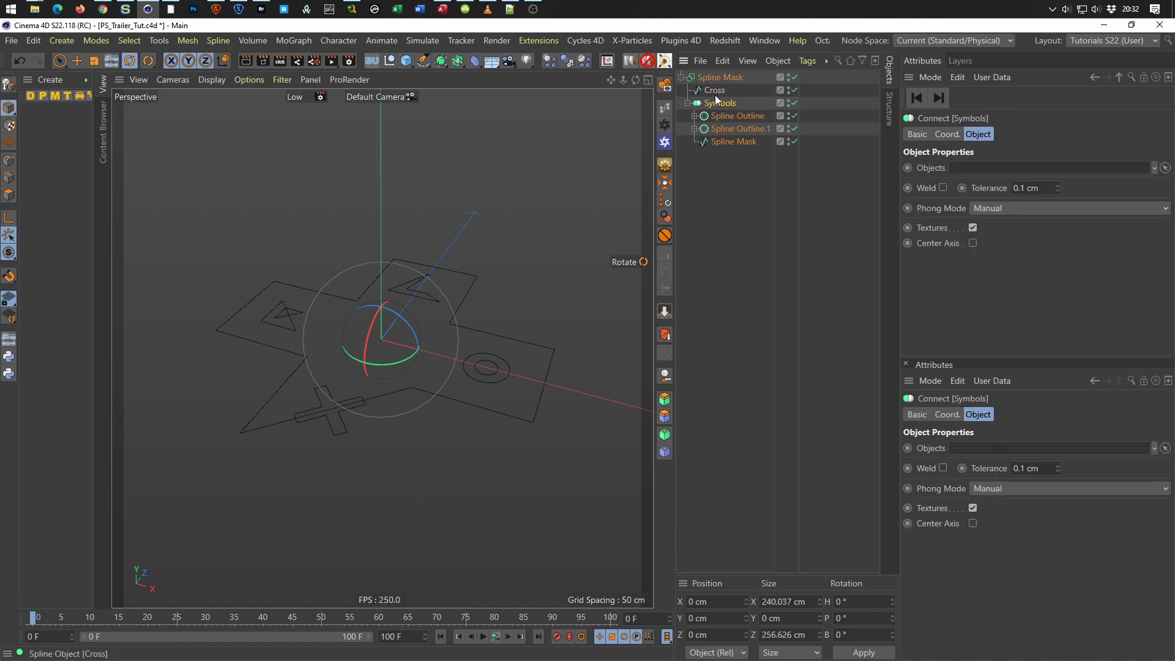
drag(715, 94, 719, 77)
Set the Spline Mask axis to XZ (Along Y) and mode to Or, then collapse it.
click(718, 78)
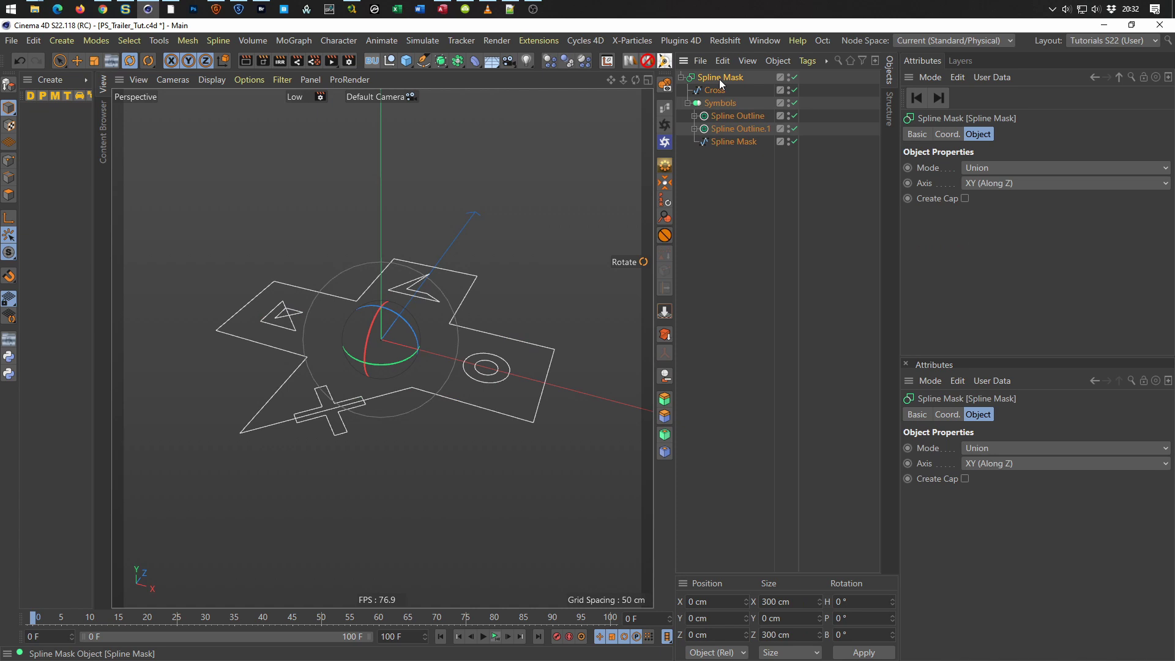
click(1008, 184)
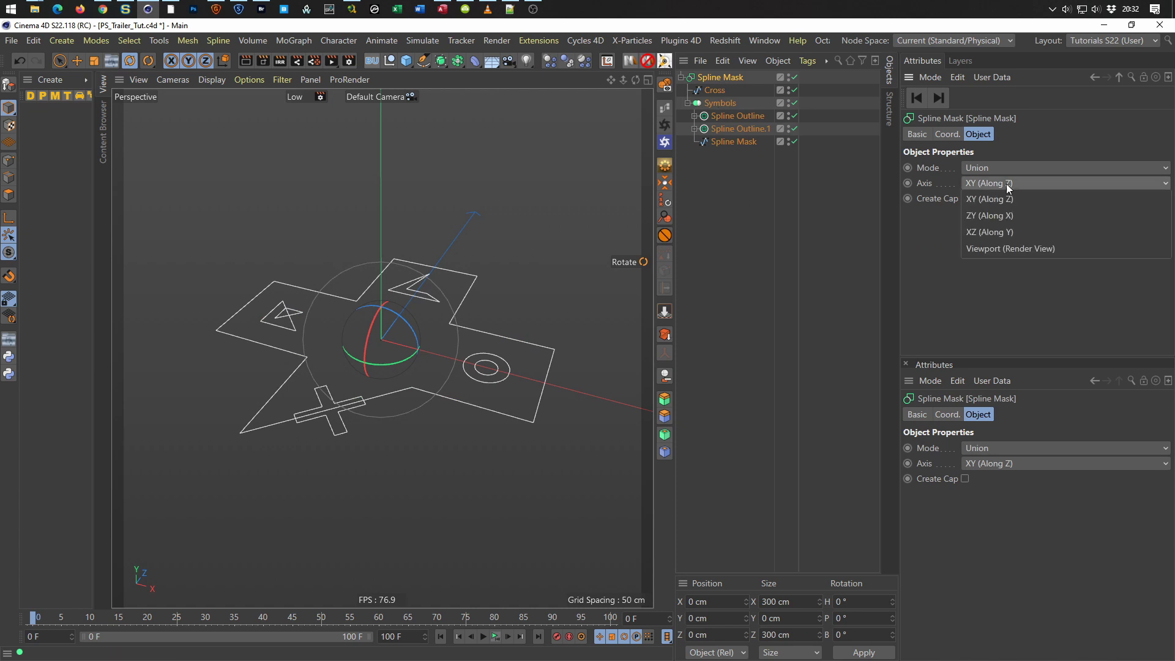
click(998, 226)
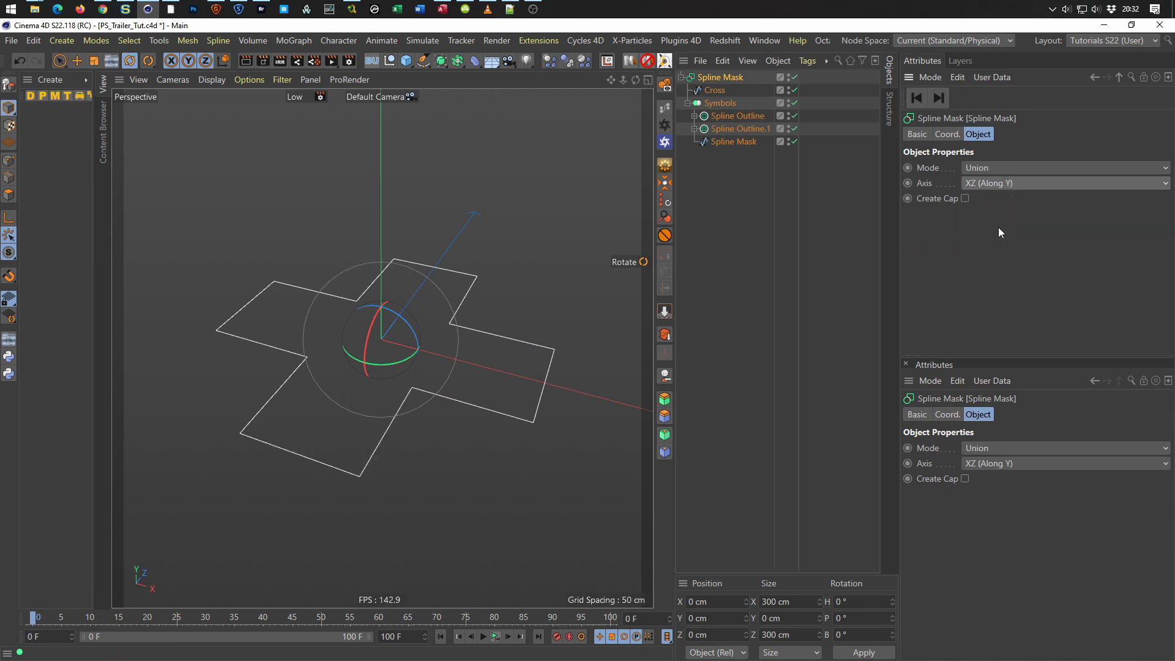
click(983, 170)
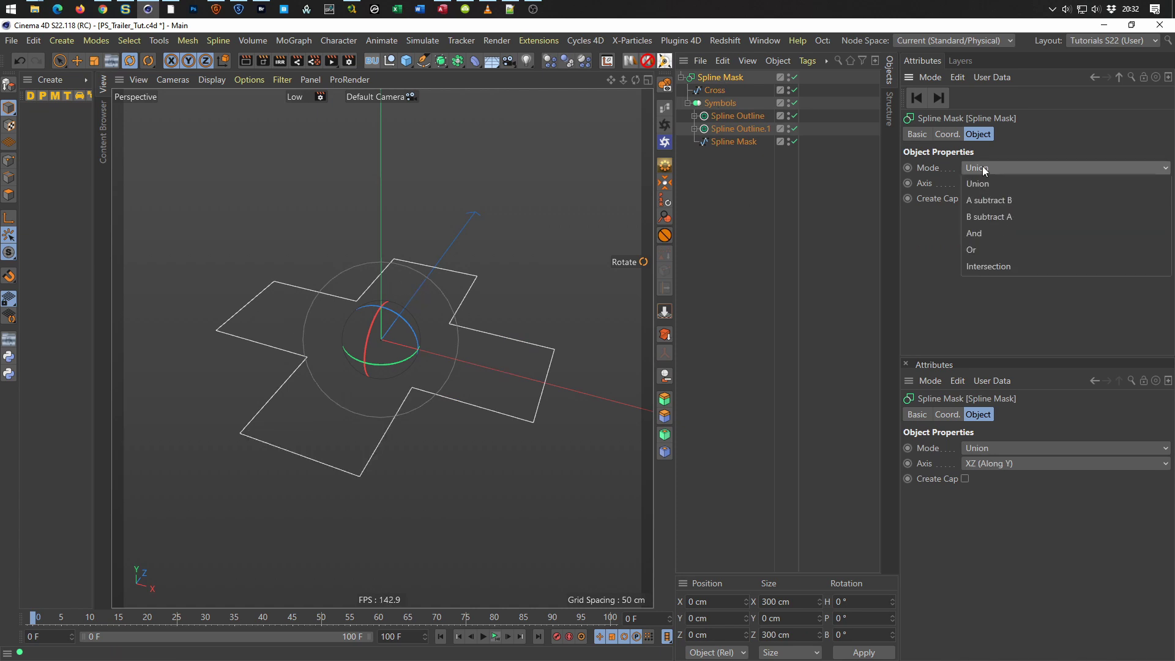
click(975, 251)
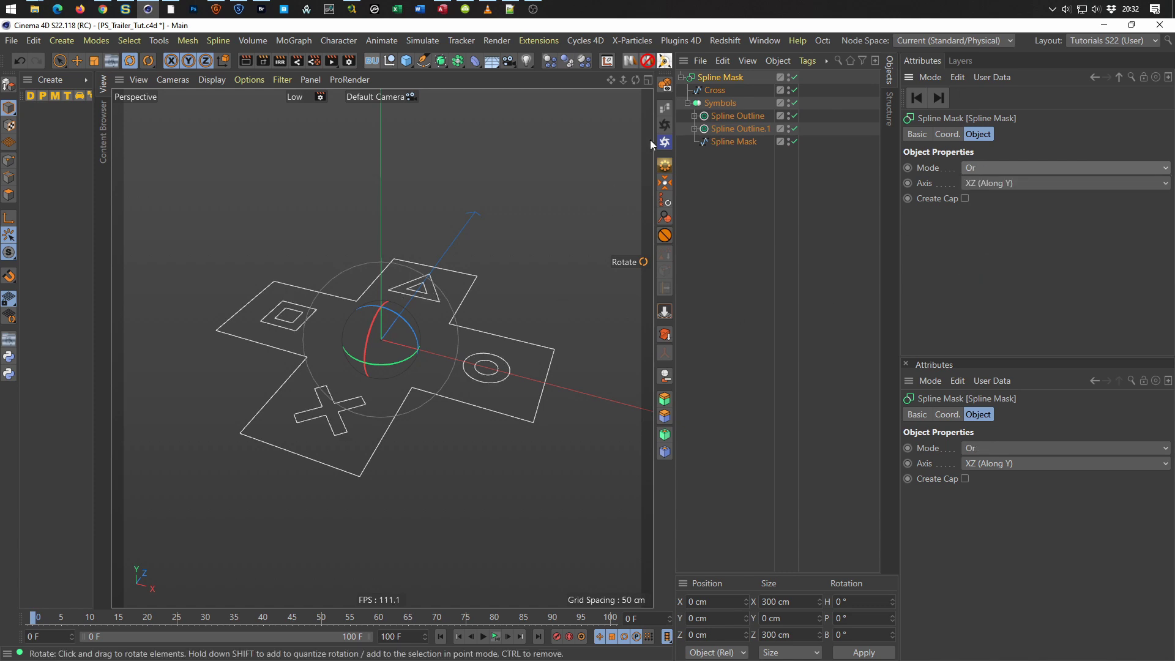
click(682, 77)
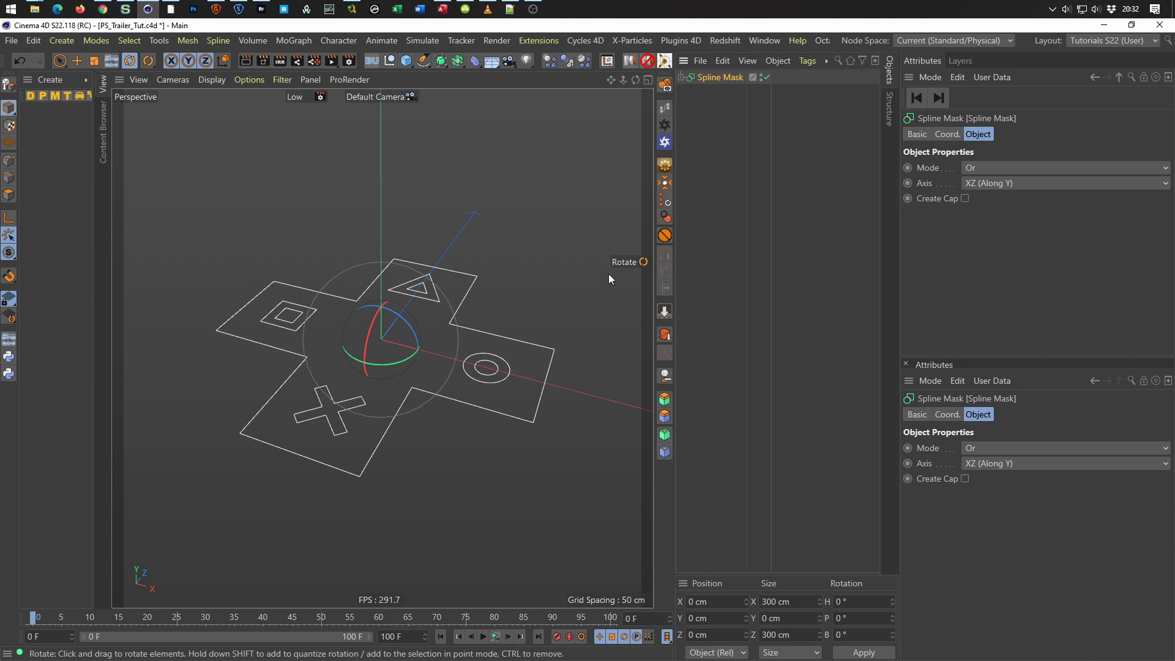
Extrude the Spline Mask with a 50 cm offset.
click(440, 60)
alt+click(584, 78)
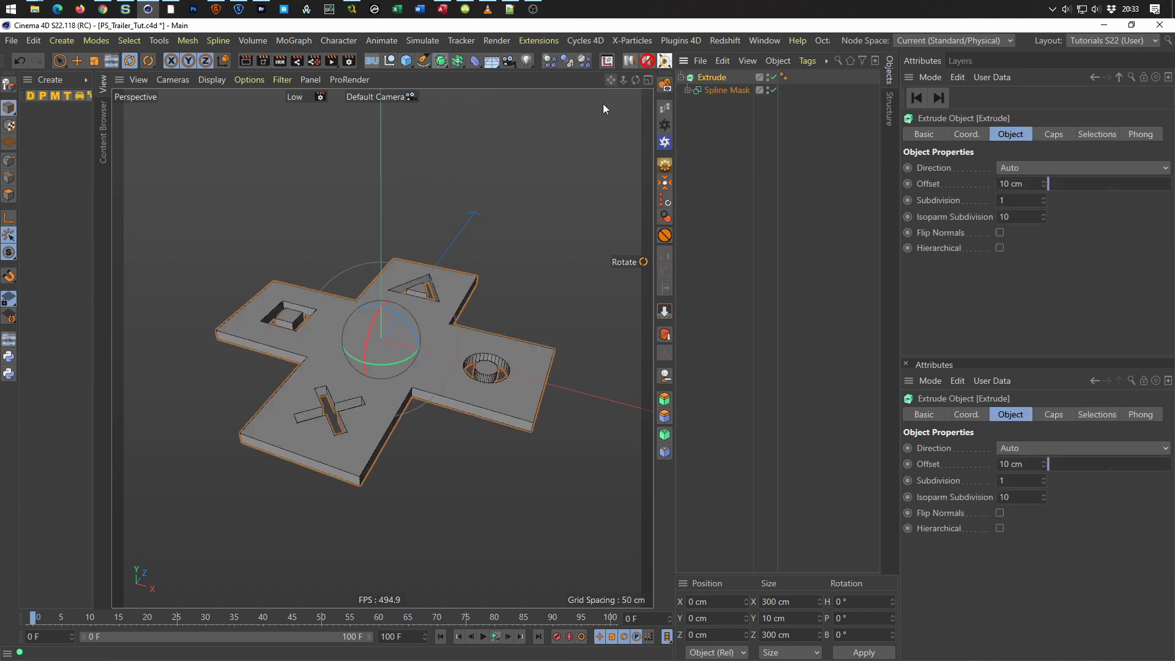
mouse_move(386, 365)
alt+mouse_down()
mouse_move(451, 333)
mouse_move(438, 373)
mouse_move(288, 379)
mouse_move(404, 325)
alt+mouse_up()
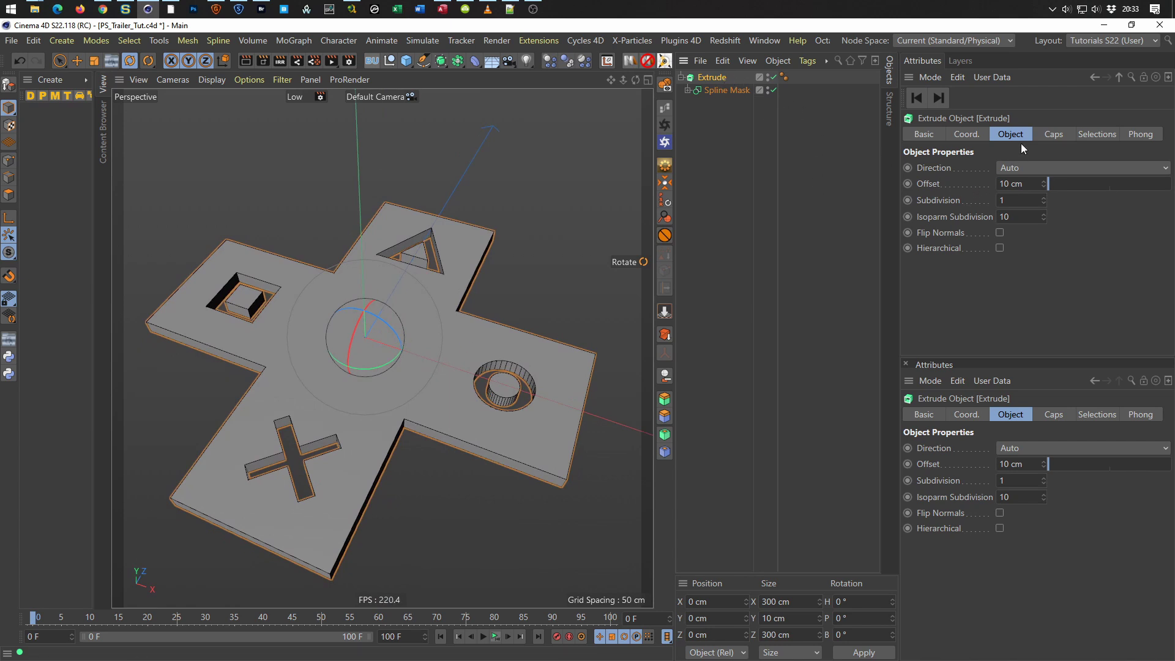
click(1028, 182)
text(50)
key(Return)
Orbit around the 50 cm slab to inspect the symbol holes.
mouse_move(592, 277)
alt+mouse_down()
mouse_move(384, 388)
mouse_move(392, 450)
mouse_move(385, 308)
mouse_move(495, 328)
mouse_move(468, 313)
mouse_move(424, 338)
mouse_move(424, 325)
mouse_move(433, 349)
mouse_move(459, 346)
mouse_move(404, 381)
alt+mouse_up()
scroll(429, 368, down, 3)
scroll(494, 336, up, 3)
mouse_move(493, 337)
alt+mouse_down()
mouse_move(519, 329)
mouse_move(512, 319)
alt+mouse_up()
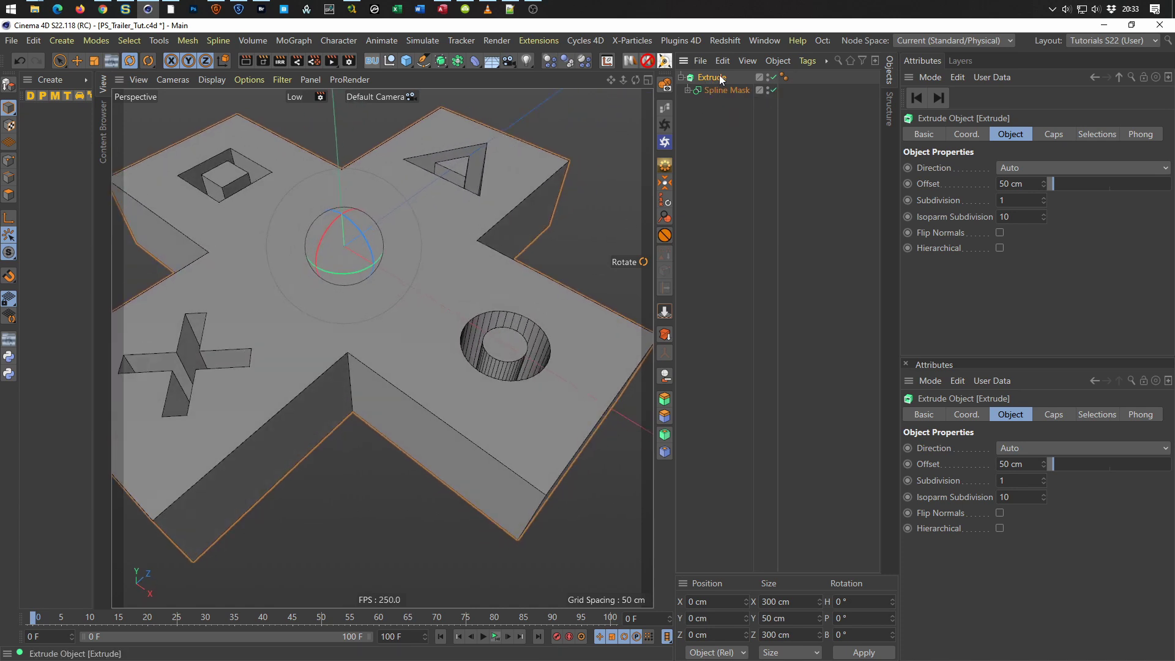
Give the Extrude a 2 cm cap bevel and orbit to inspect the beveled edges.
click(1053, 135)
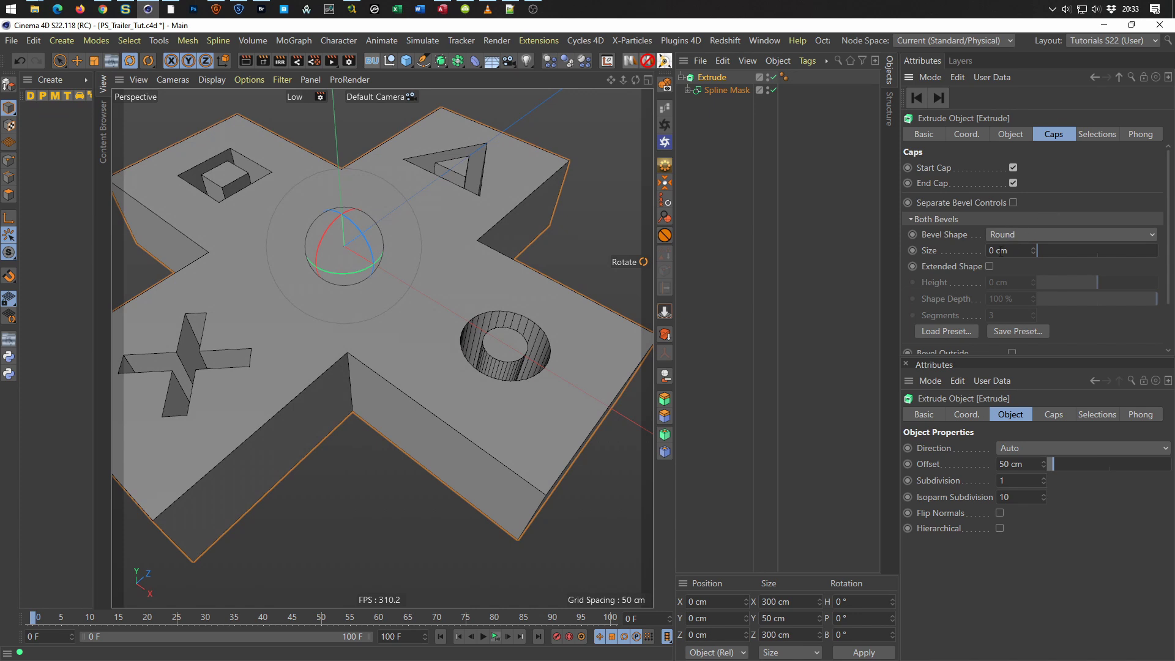
drag(1033, 249, 1034, 249)
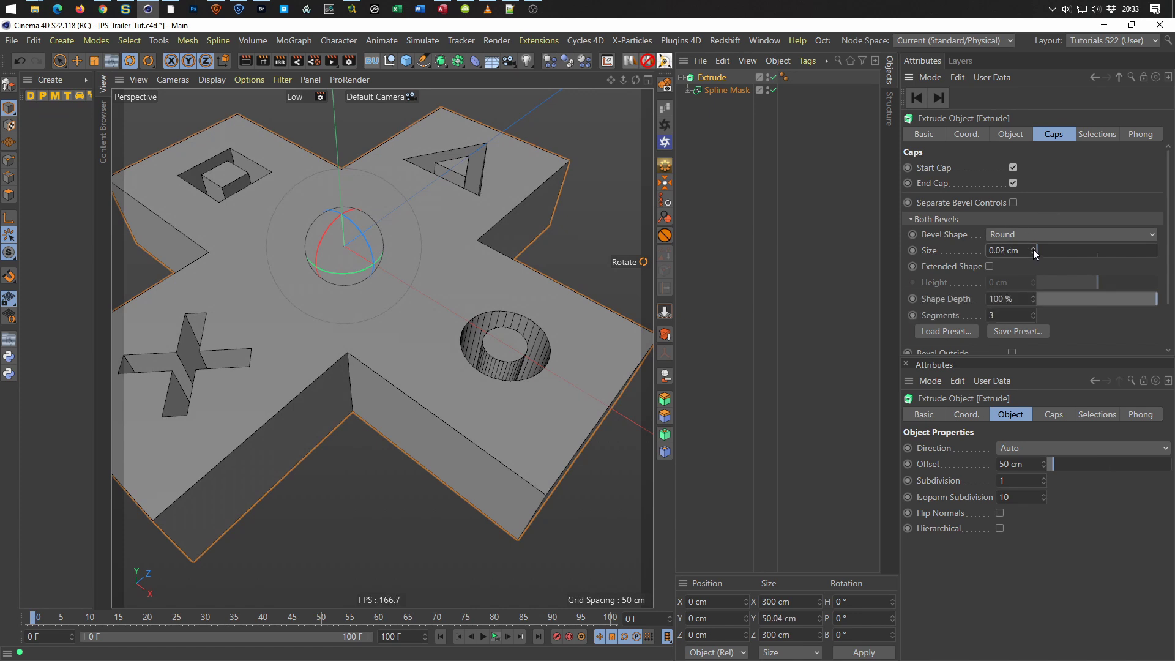
text(2)
key(Return)
mouse_move(372, 380)
alt+mouse_down()
mouse_move(390, 377)
mouse_move(361, 452)
alt+mouse_up()
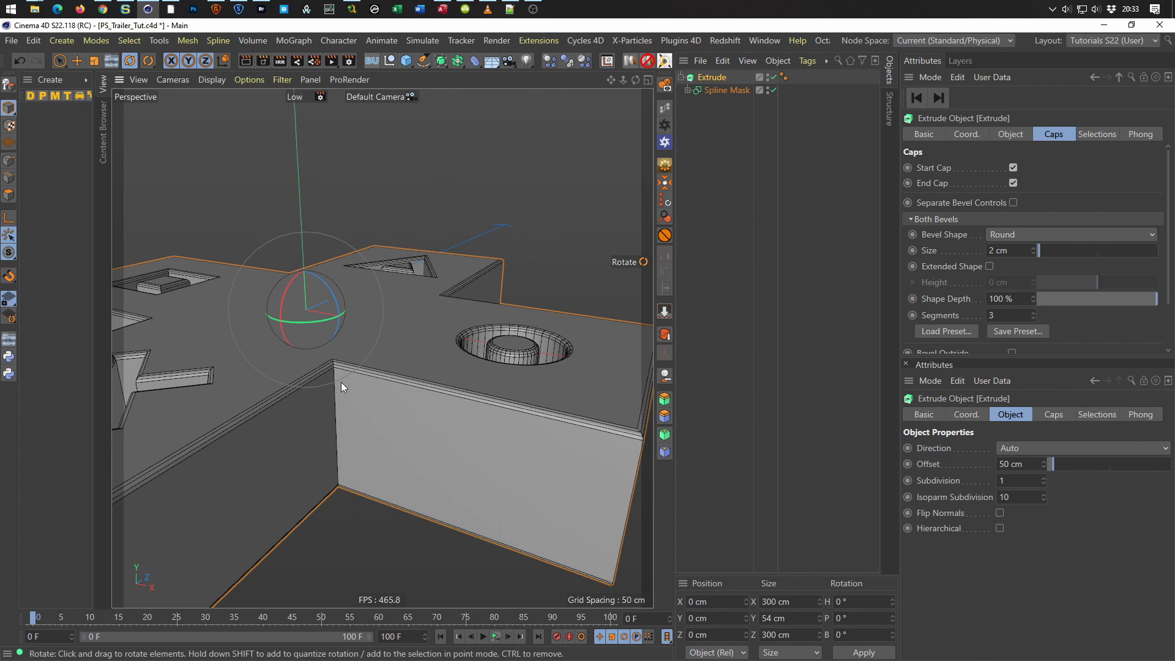
alt+drag(353, 421, 373, 354)
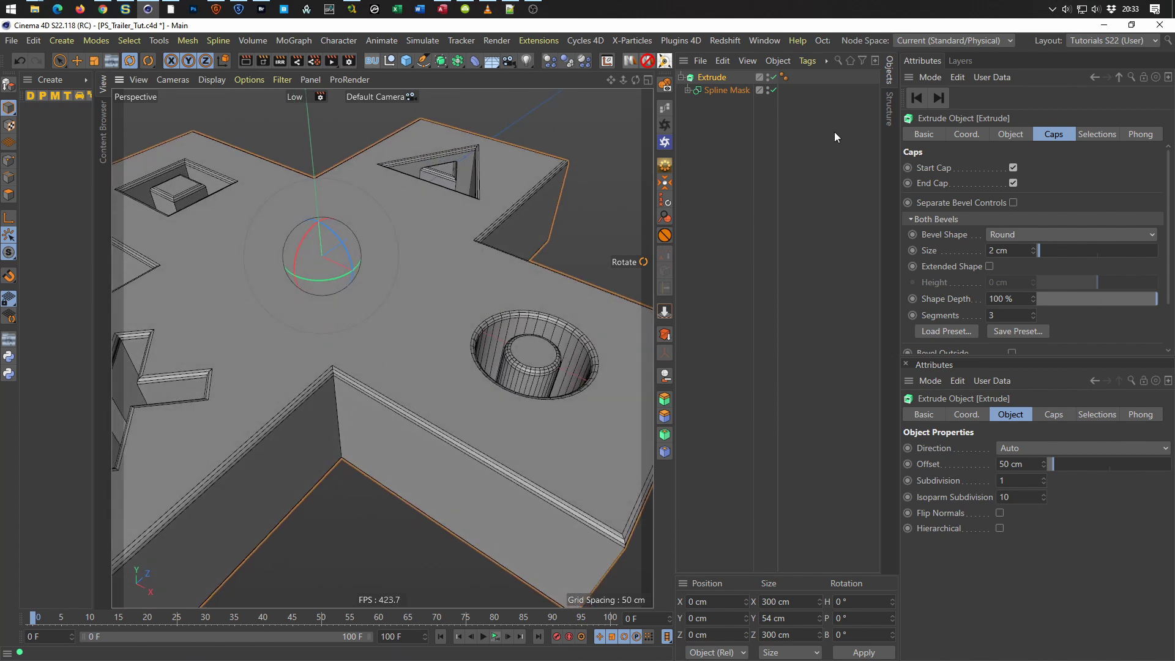
Compare cap bevel sizes of 0 and 2 cm, ending with 0 cm.
double_click(1014, 248)
text(0)
key(Return)
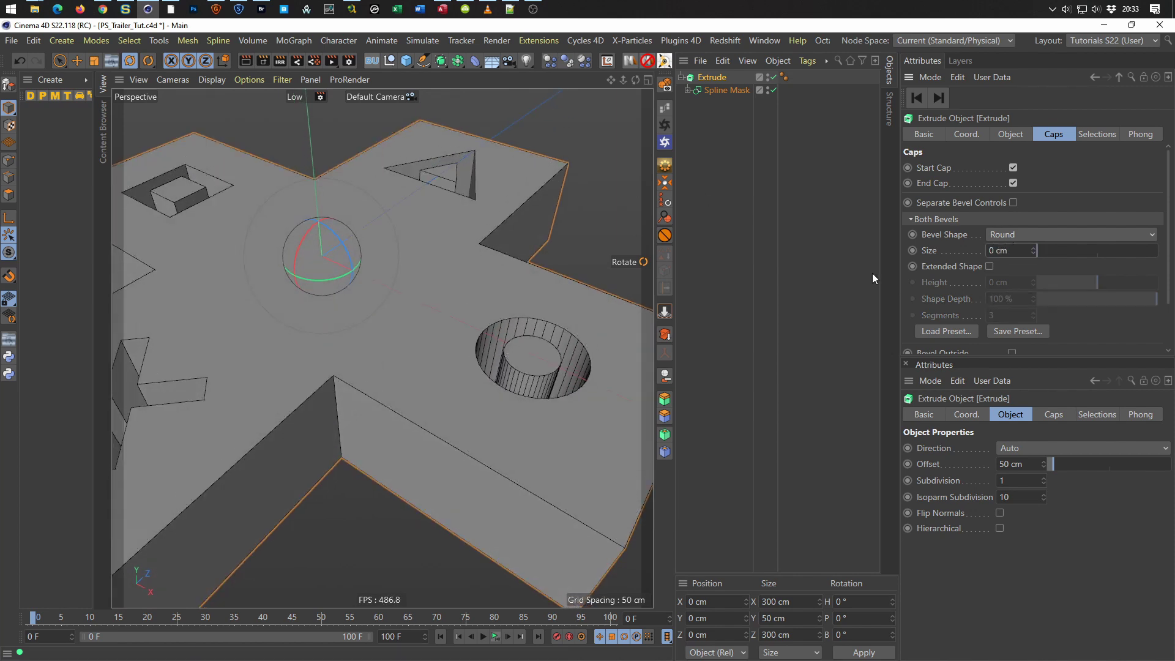
click(1027, 251)
text(2)
key(Return)
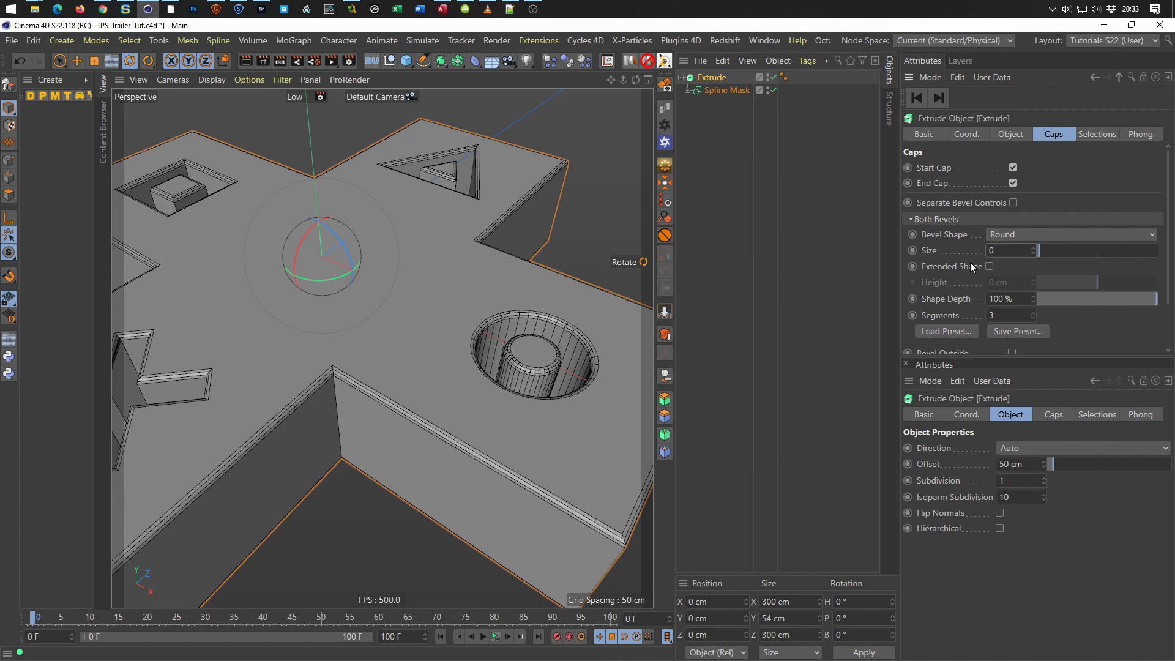
key(Return)
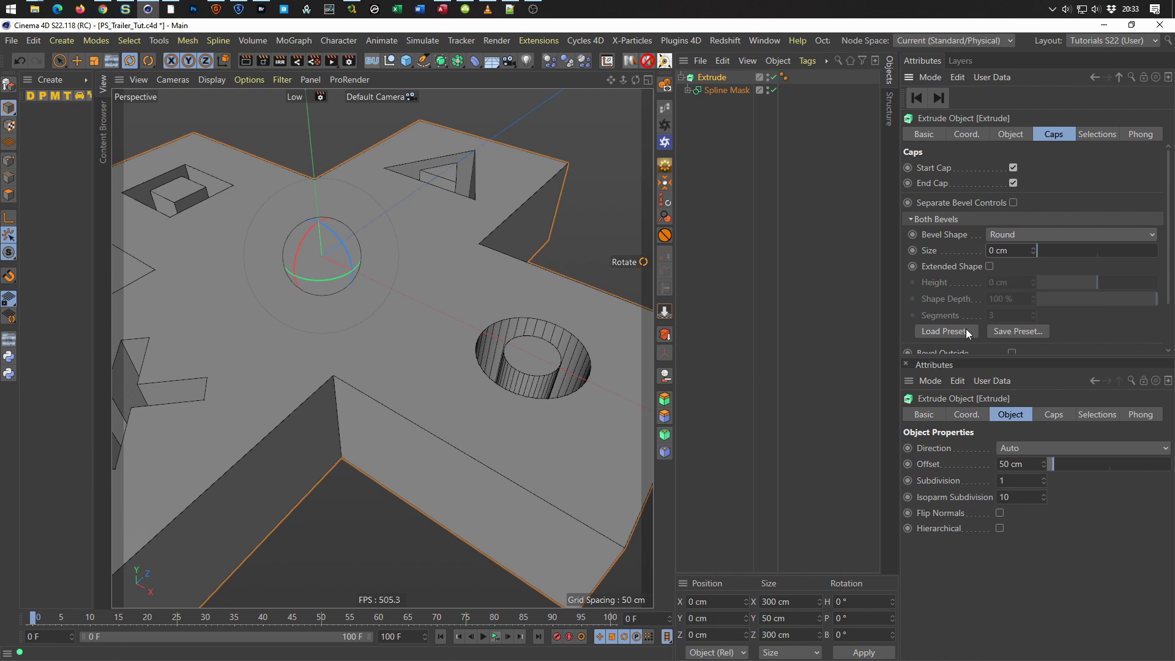
Zoom out and group the Extrude under a new Null.
drag(1167, 269, 1163, 332)
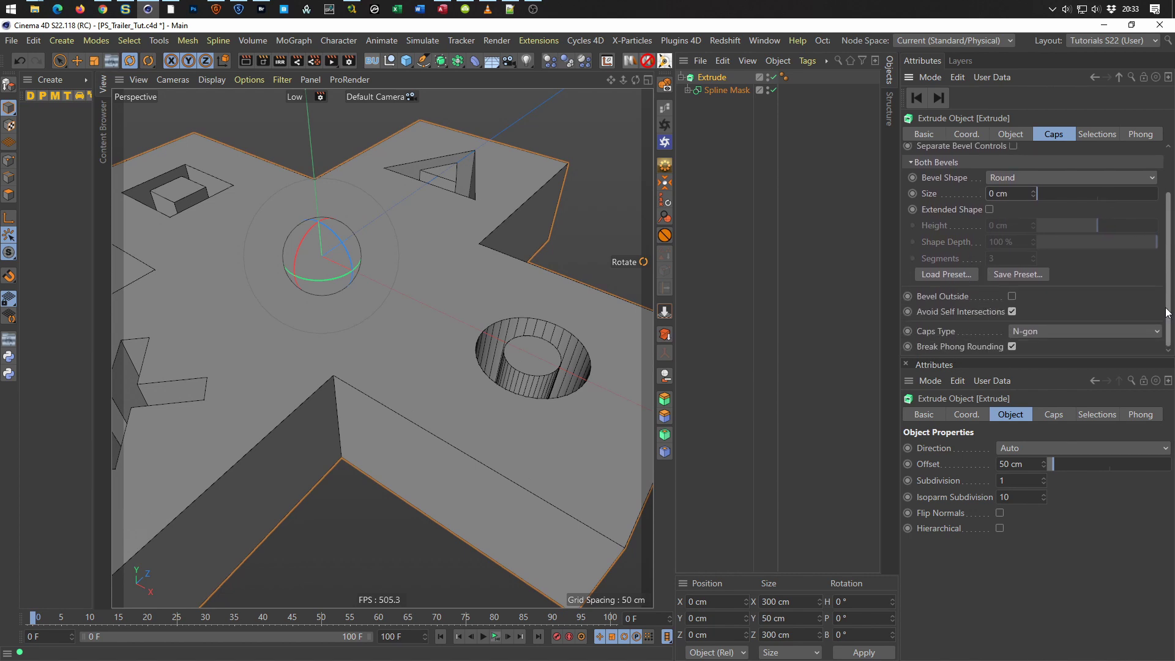
scroll(1165, 309, up, 2)
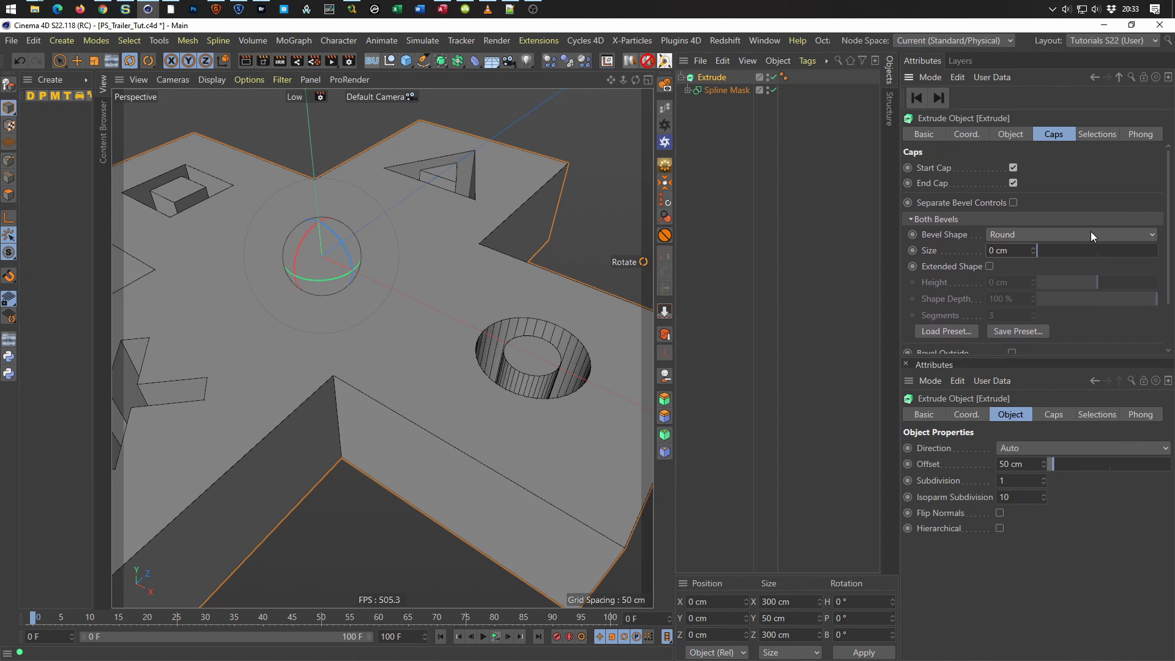
scroll(376, 438, down, 3)
scroll(355, 441, down, 2)
scroll(388, 404, down, 2)
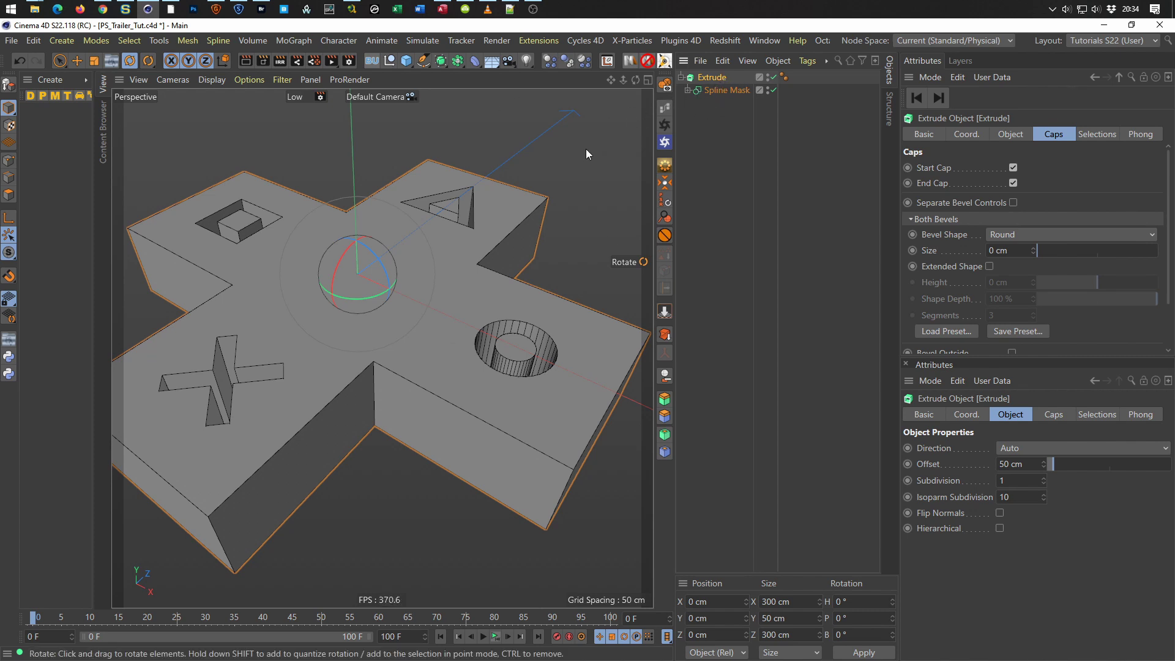
key(alt+g)
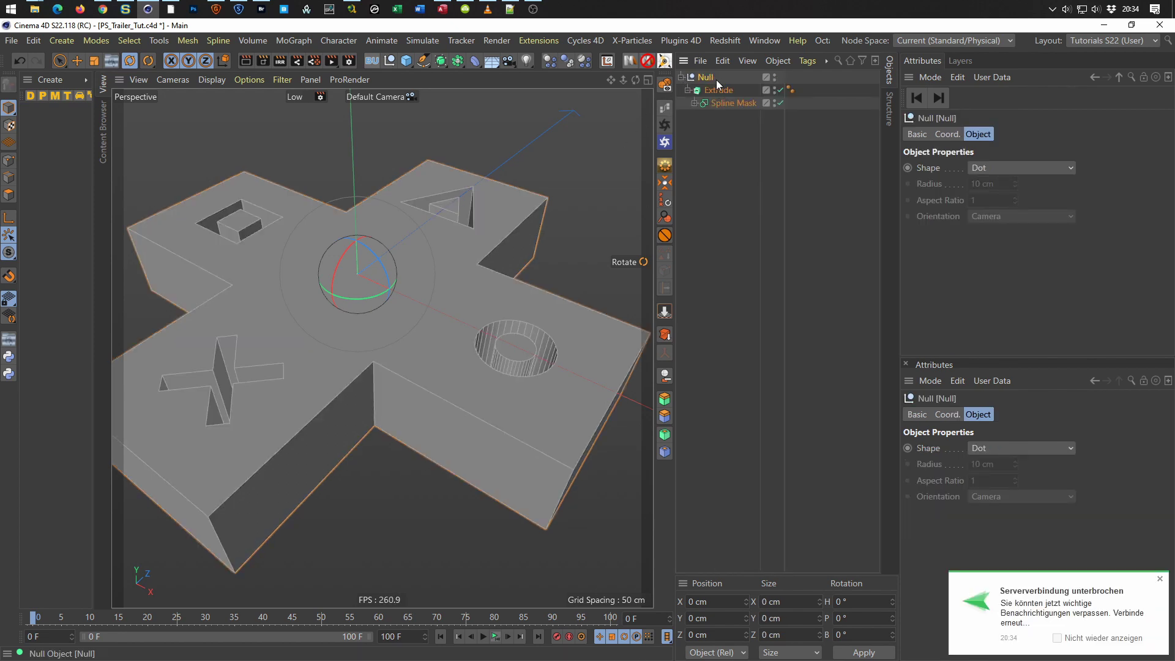
Add a Bevel deformer to the Null group with 3 subdivisions.
click(1159, 579)
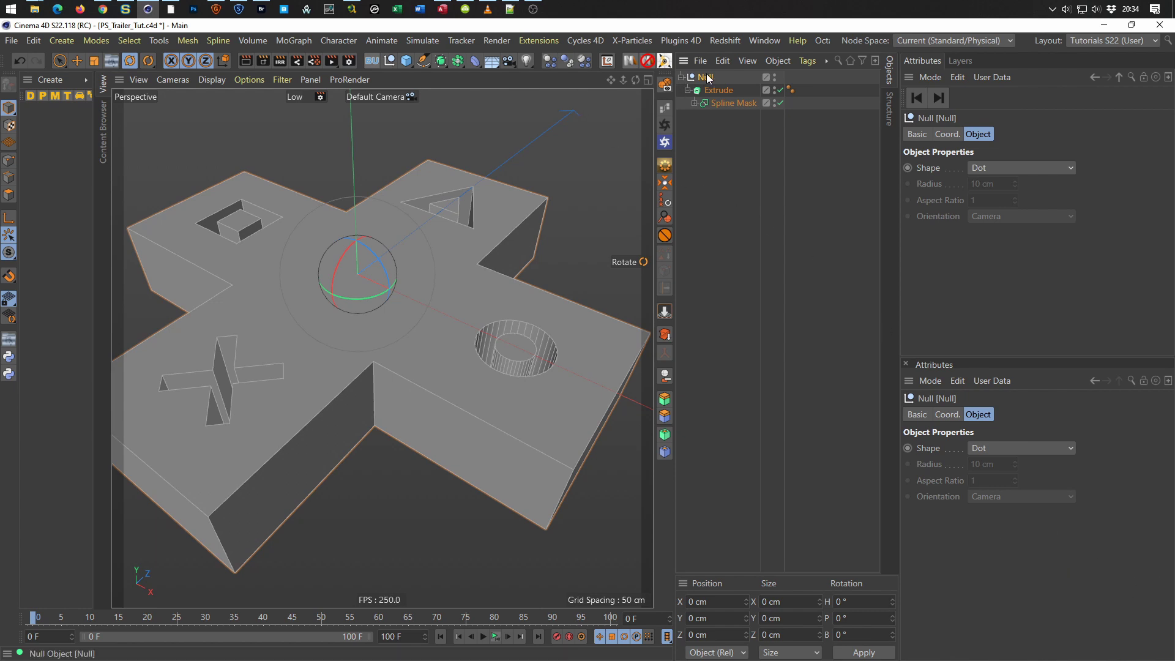
click(475, 61)
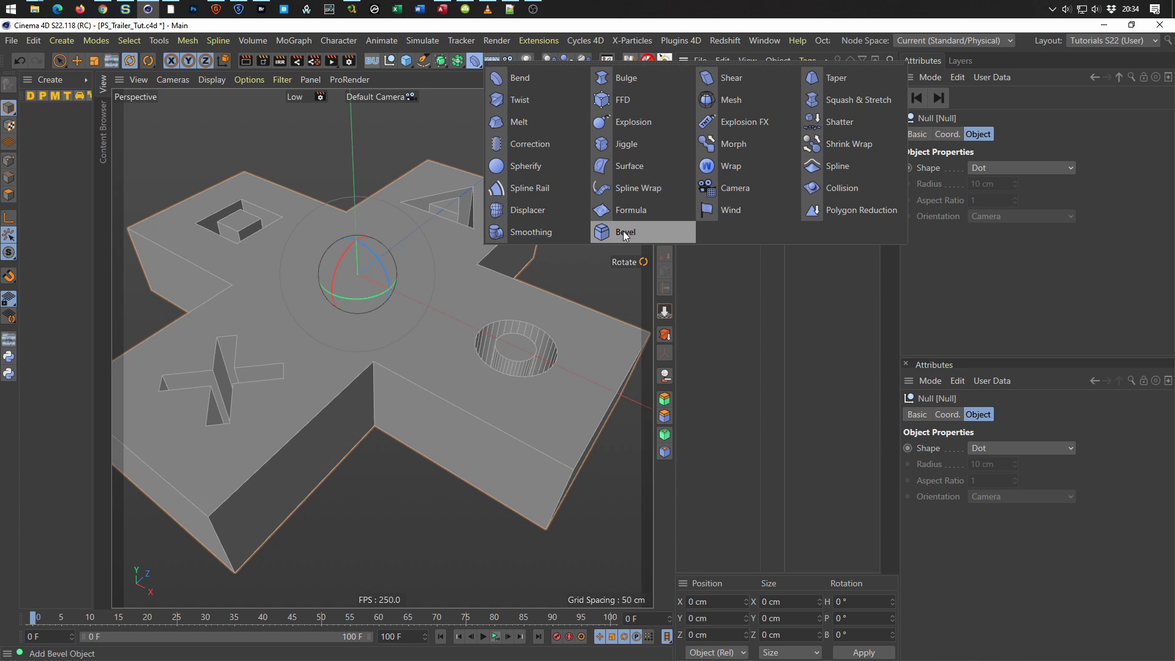
shift+click(623, 230)
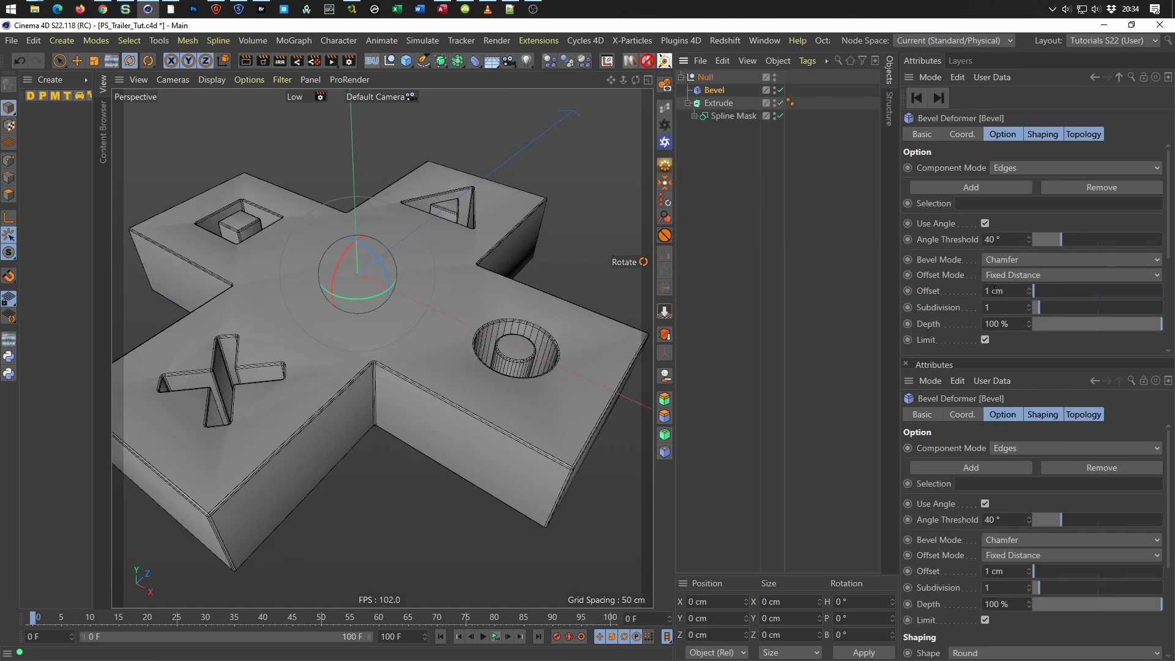
text(3)
key(Return)
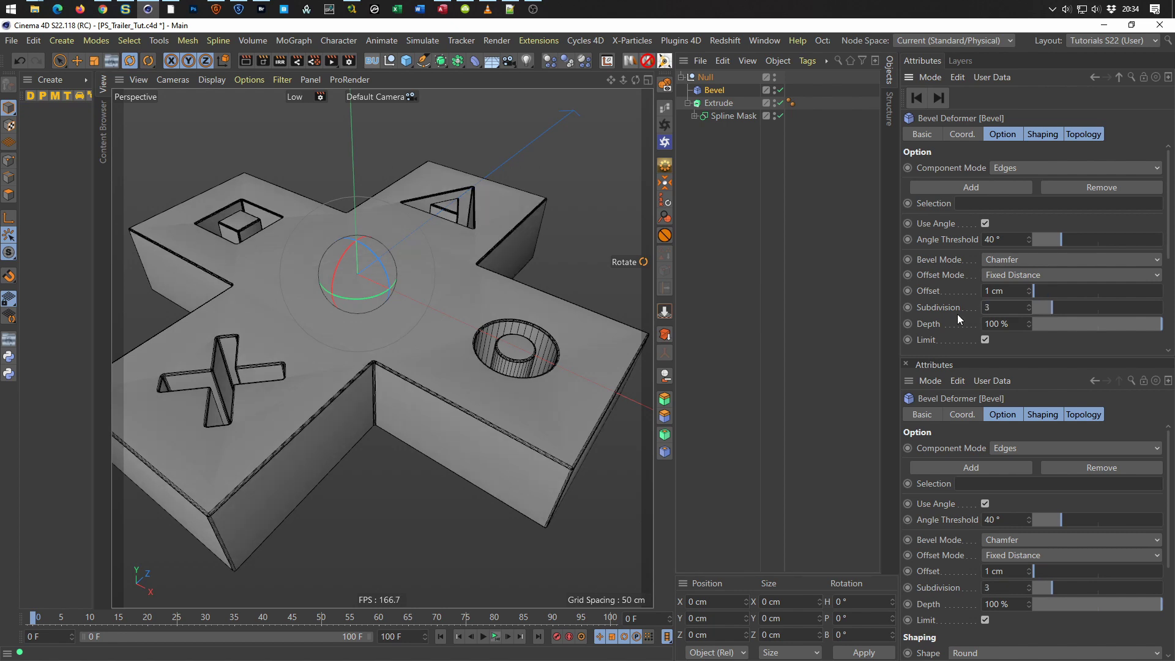
Review the Bevel's Topology settings, then disable the Bevel and inspect the sharp edges.
alt+drag(450, 375, 359, 363)
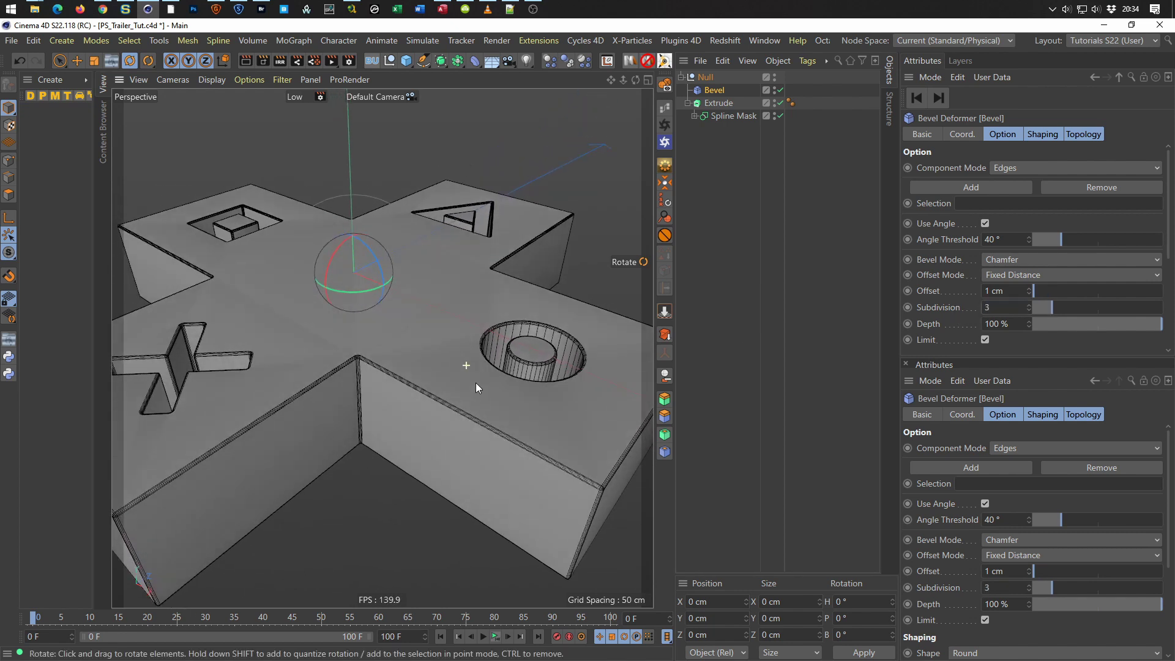
alt+drag(373, 361, 392, 315)
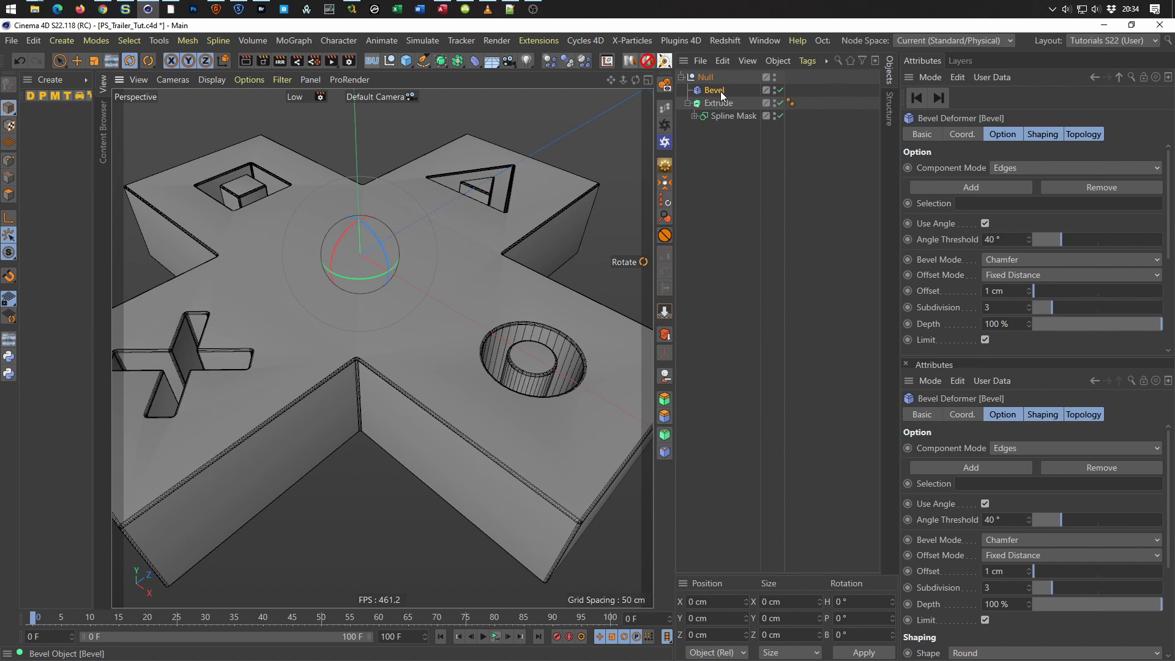
click(1084, 136)
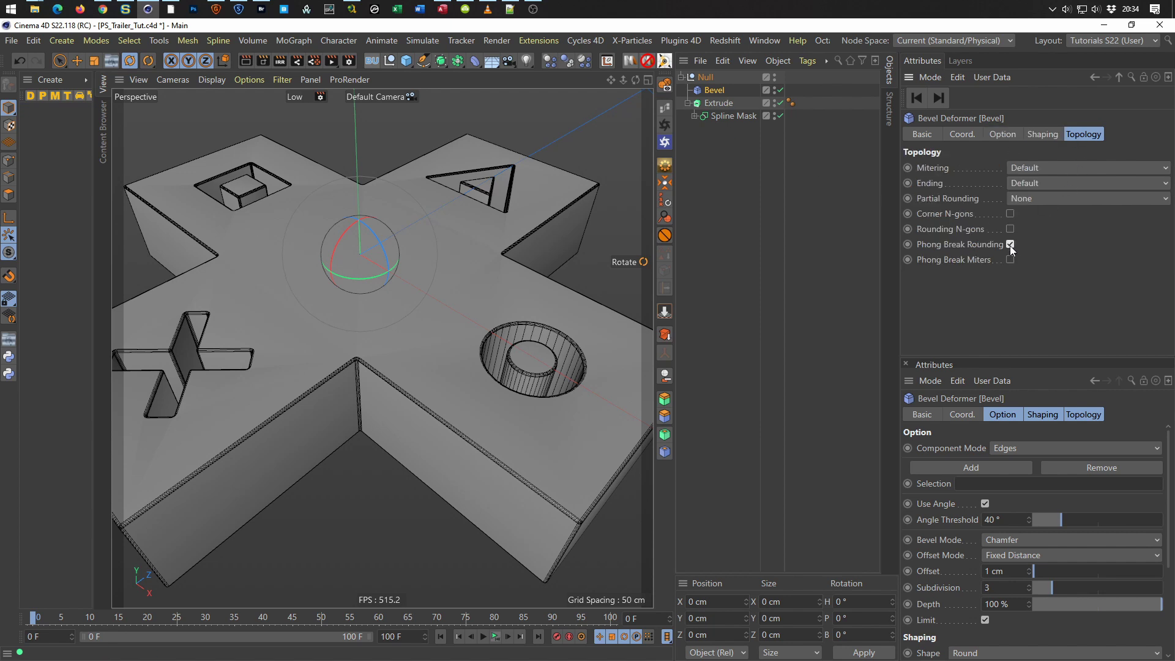
mouse_move(464, 373)
alt+mouse_down()
mouse_move(437, 446)
mouse_move(423, 388)
alt+mouse_up()
click(781, 90)
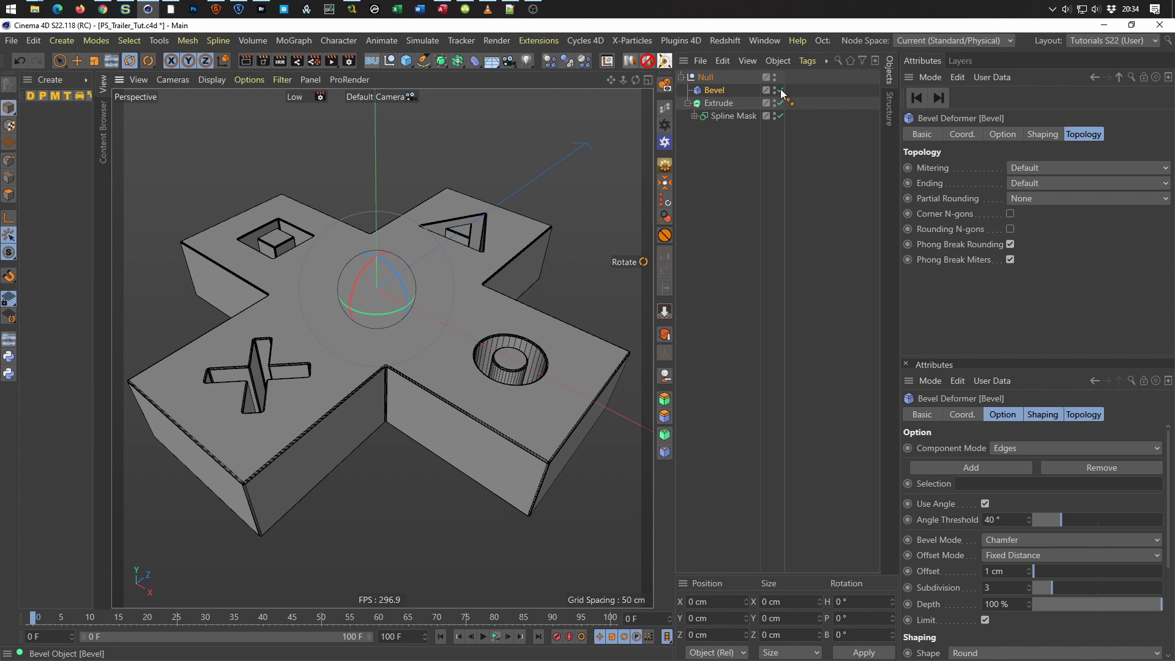
mouse_move(394, 366)
alt+mouse_down()
mouse_move(420, 322)
mouse_move(405, 336)
alt+mouse_up()
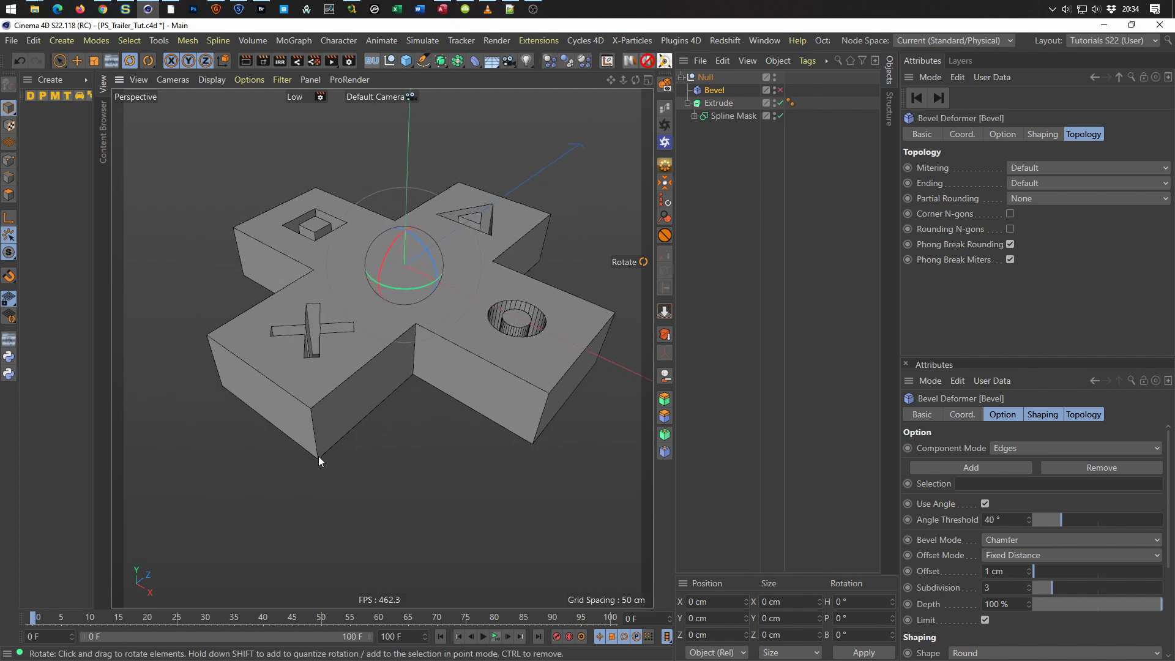
Copy the Cross spline to the top level and name it 1.
click(694, 115)
click(722, 130)
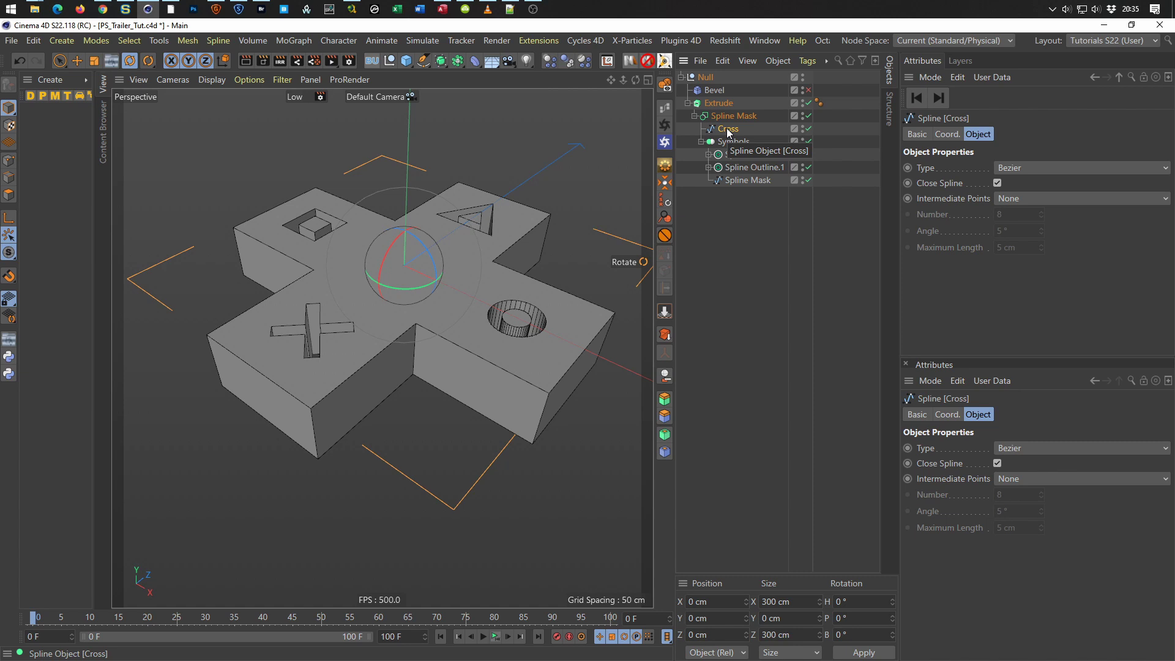
ctrl+drag(728, 132, 713, 306)
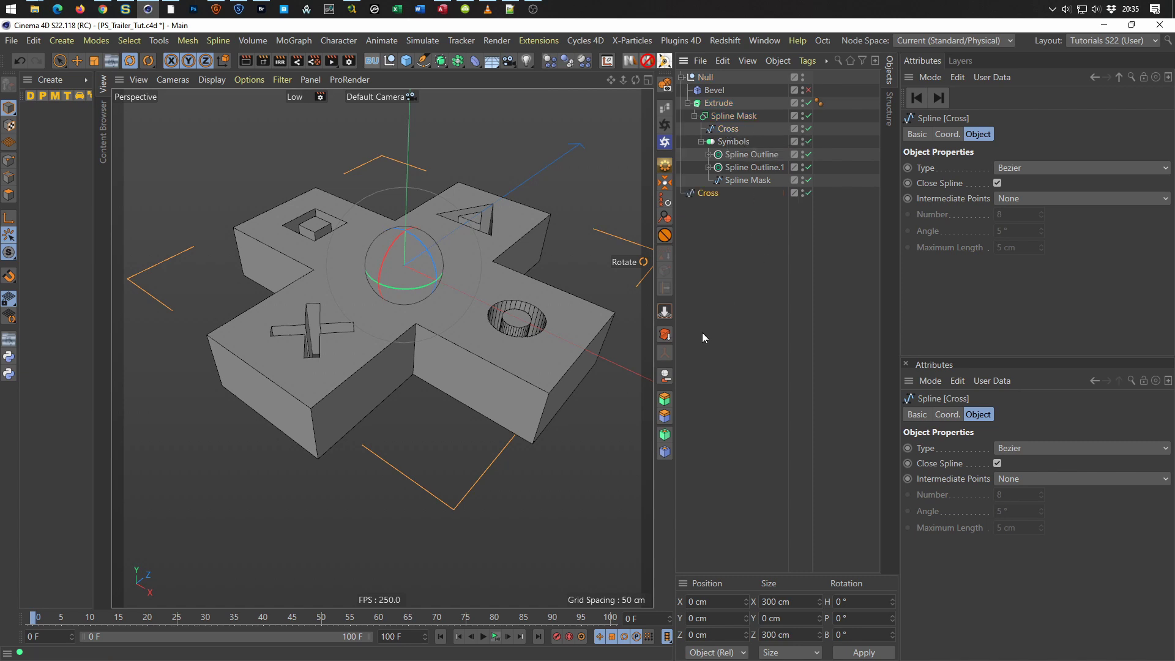
double_click(709, 194)
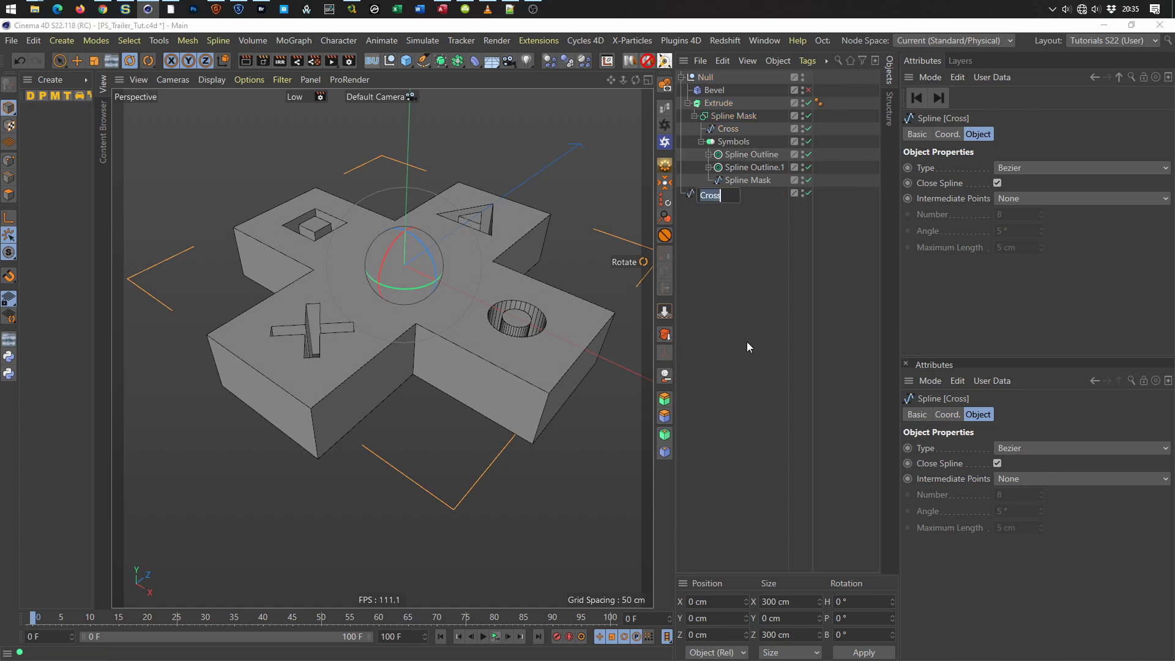
text(1)
key(Return)
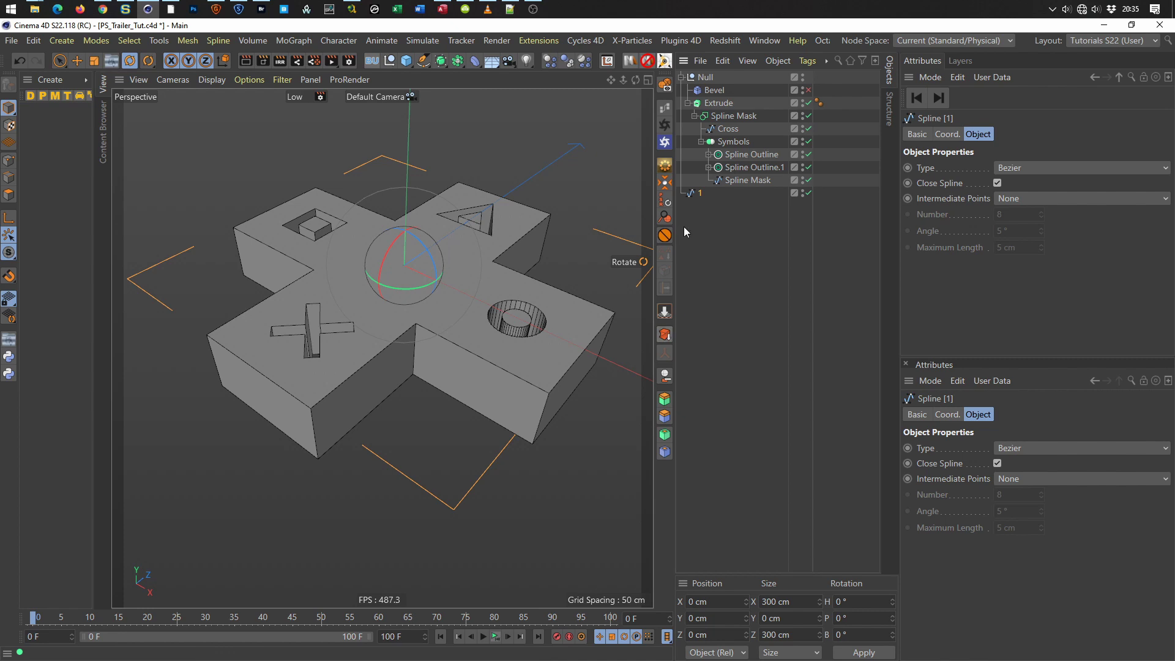
Collapse the Extrude and hide it in the viewport.
click(688, 104)
click(751, 101)
click(751, 103)
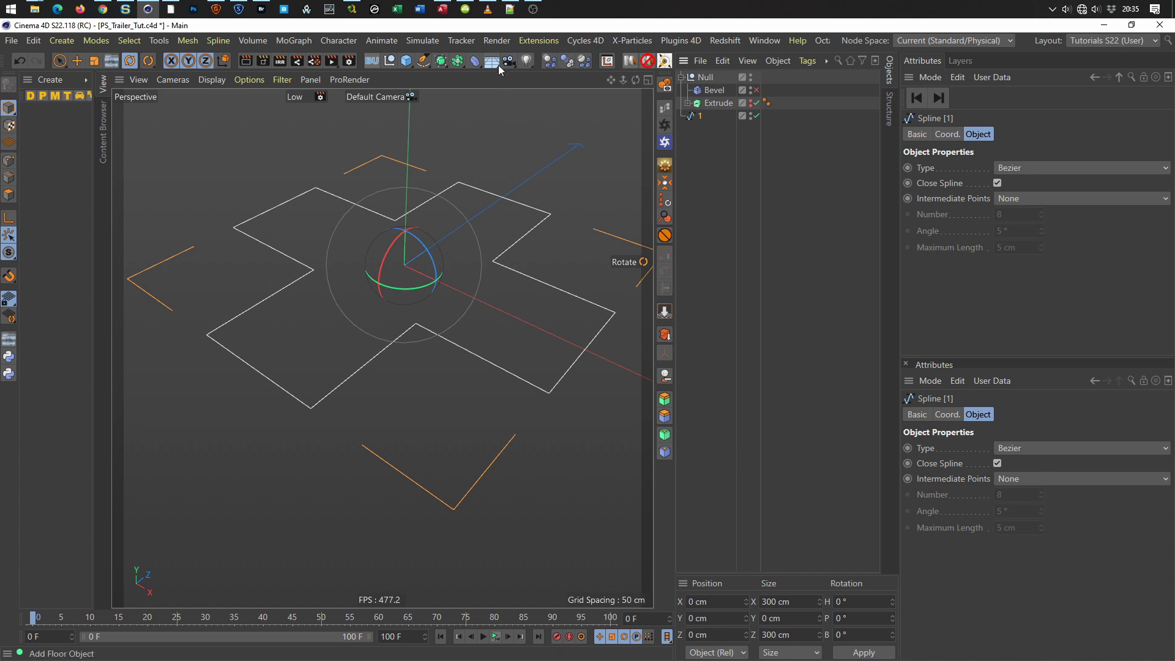
Wrap spline 1 in a Spline Outline at 10 cm distance, viewed from the Top.
click(538, 42)
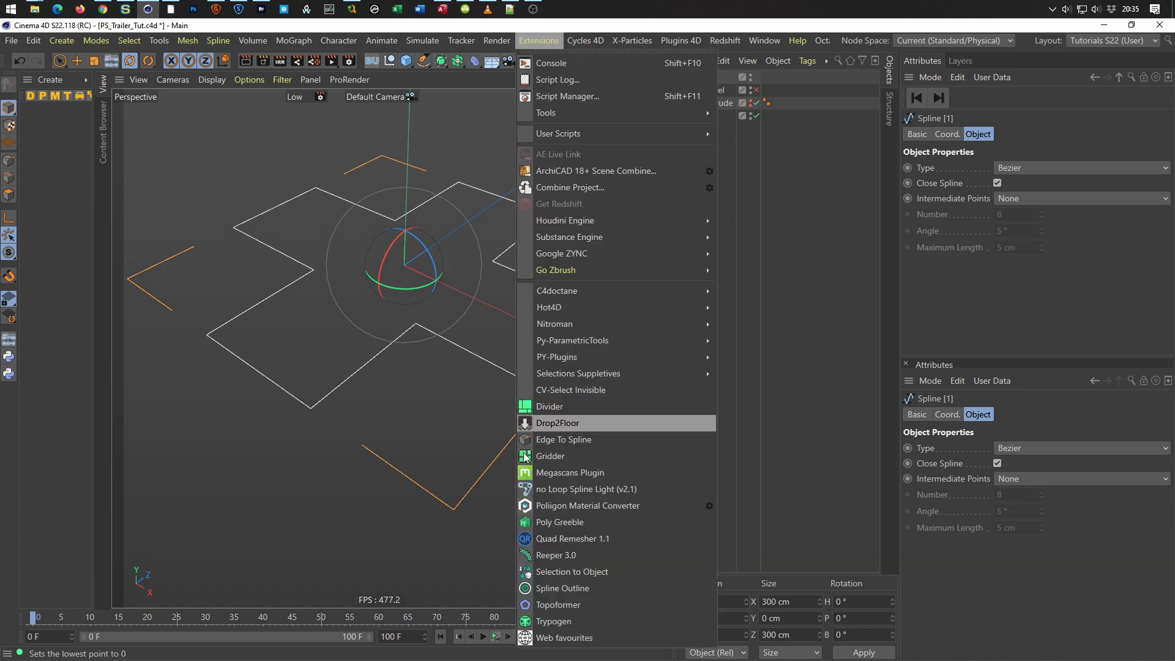
click(548, 589)
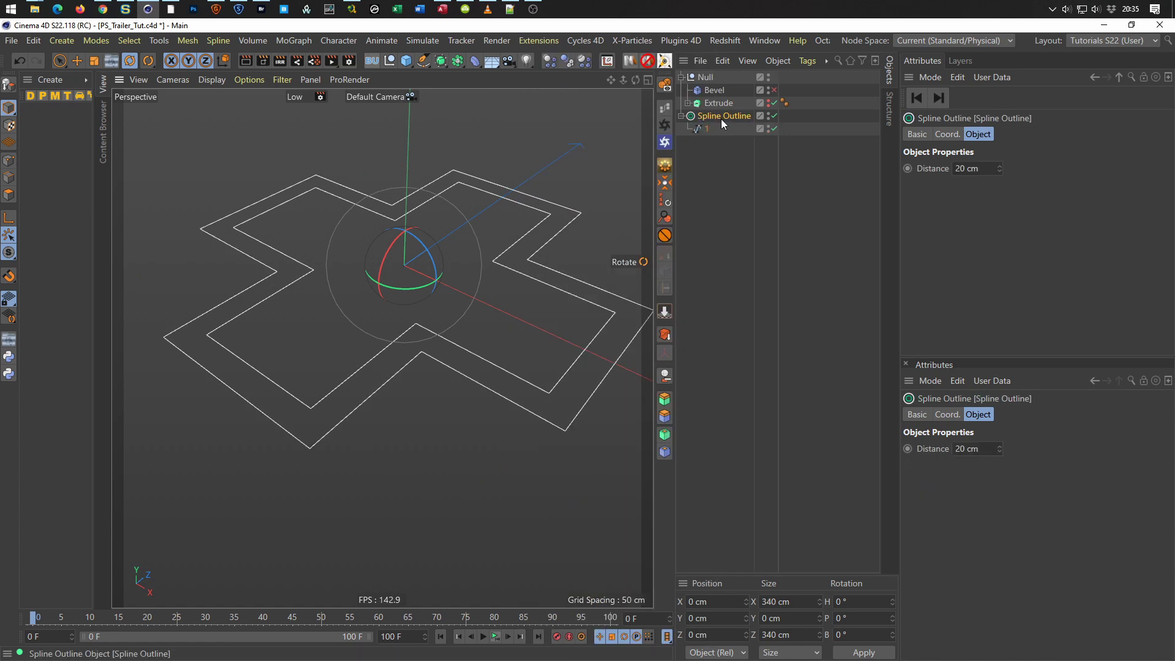
middle_click(520, 335)
scroll(520, 288, down, 2)
scroll(513, 292, down, 2)
scroll(500, 315, up, 1)
click(974, 169)
text(10)
key(Return)
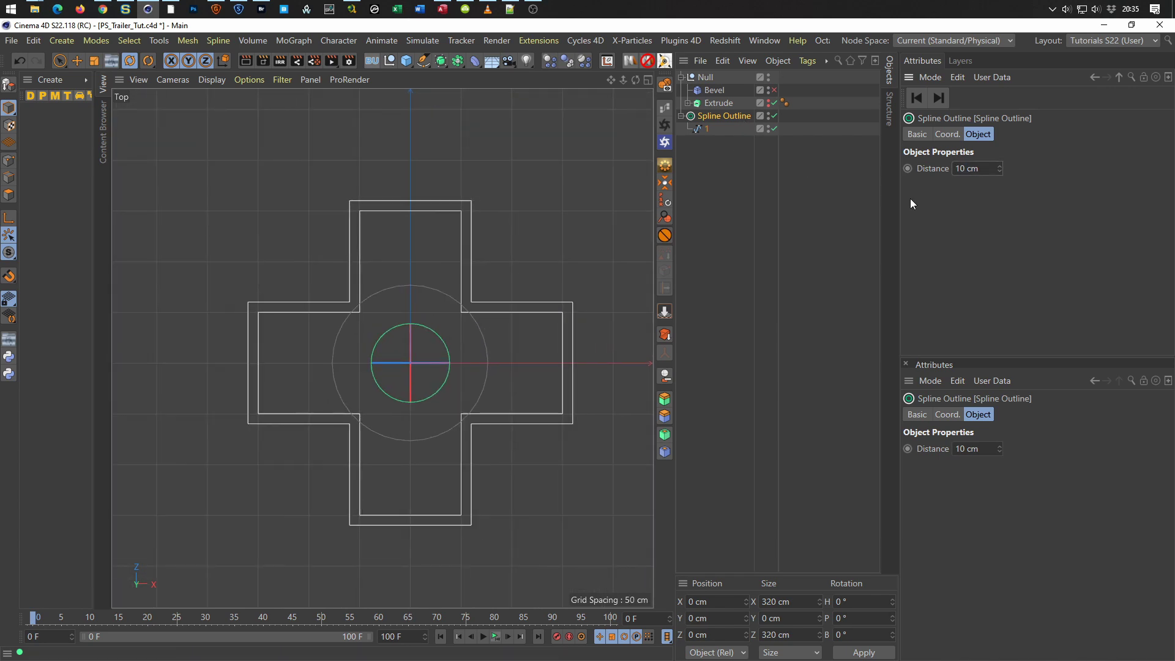
Reopen the reference render in the Picture Viewer.
scroll(516, 332, up, 1)
scroll(518, 333, up, 1)
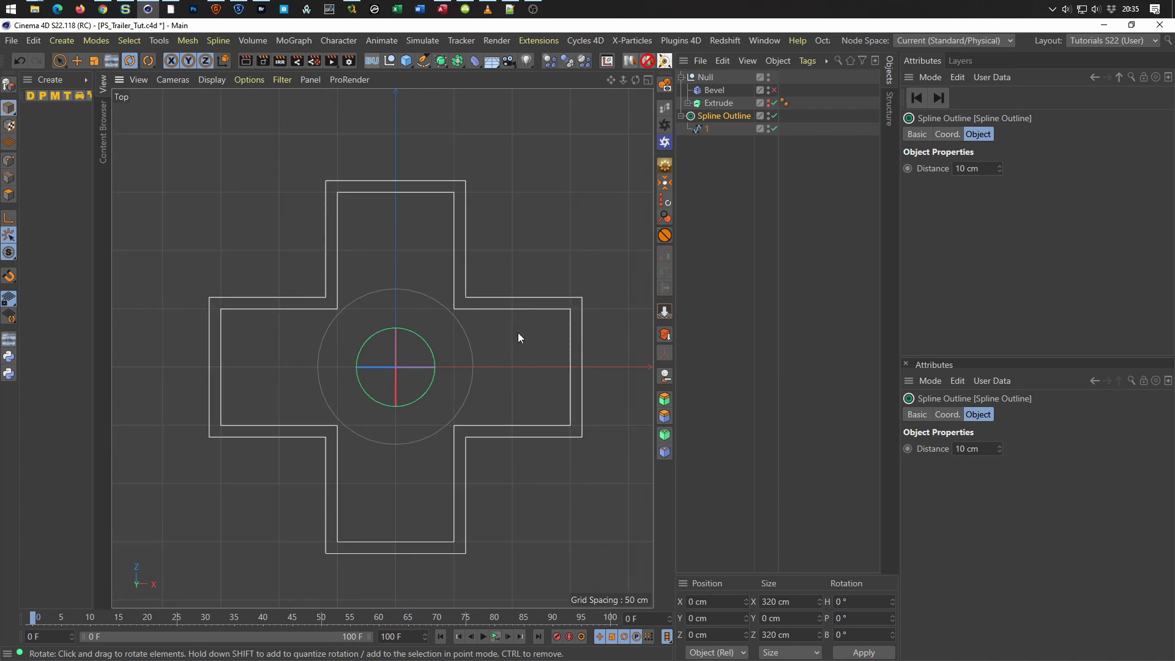
key(shift+F6)
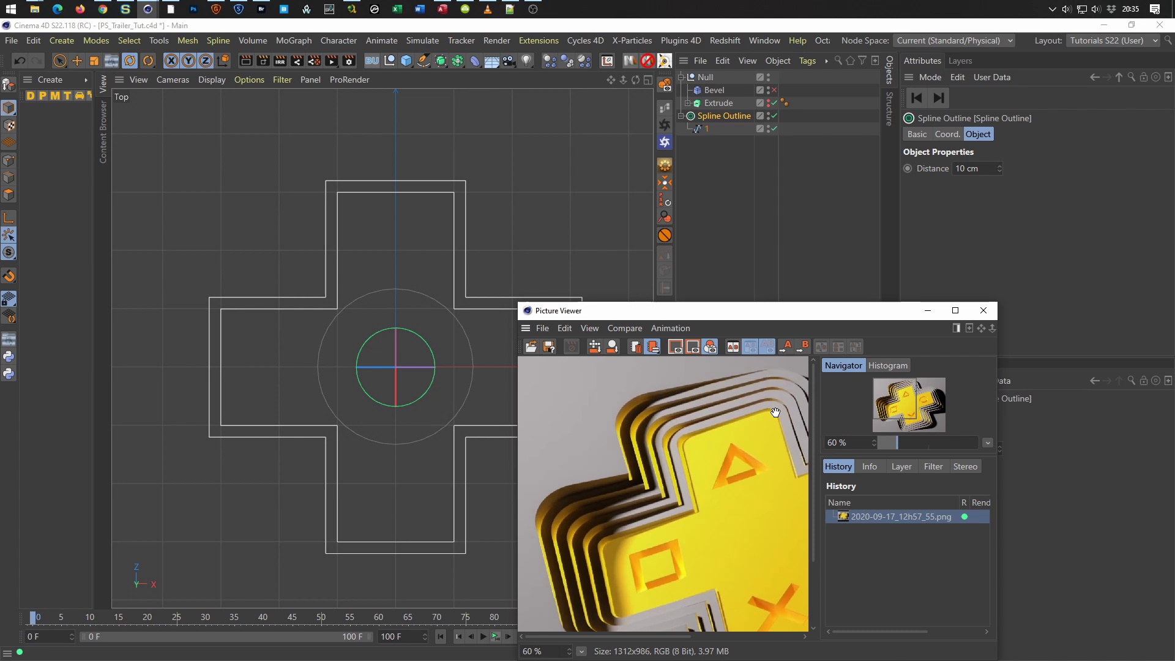
Raise the outline distance to 12 cm, close the Picture Viewer and delete child spline 1.
click(1000, 165)
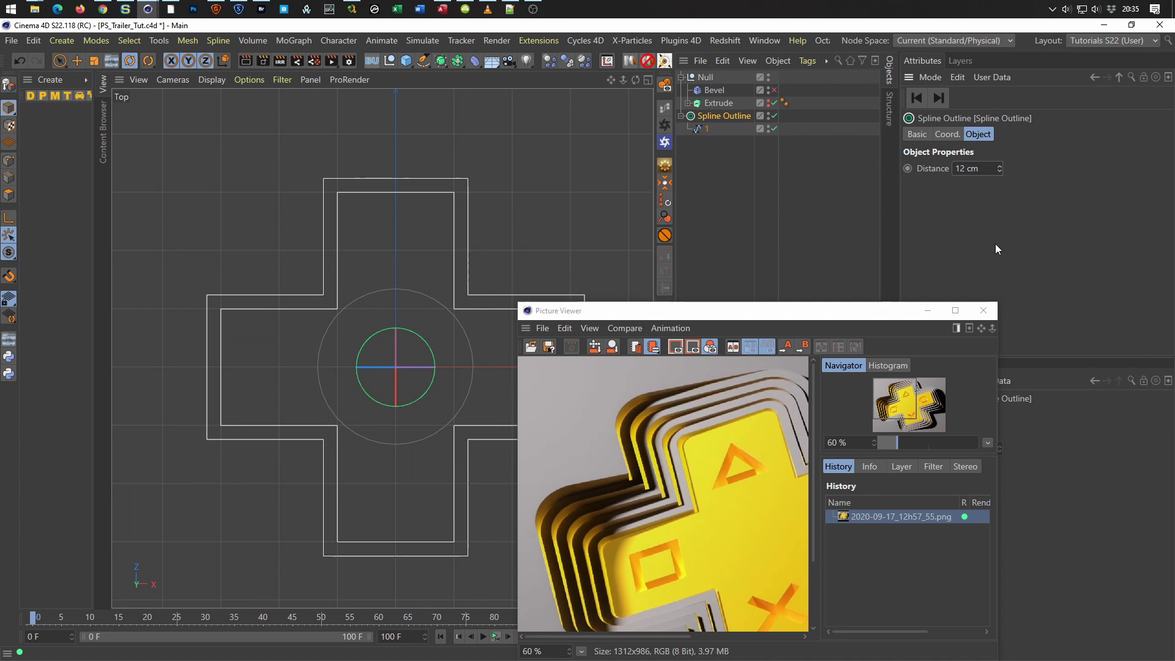
click(983, 313)
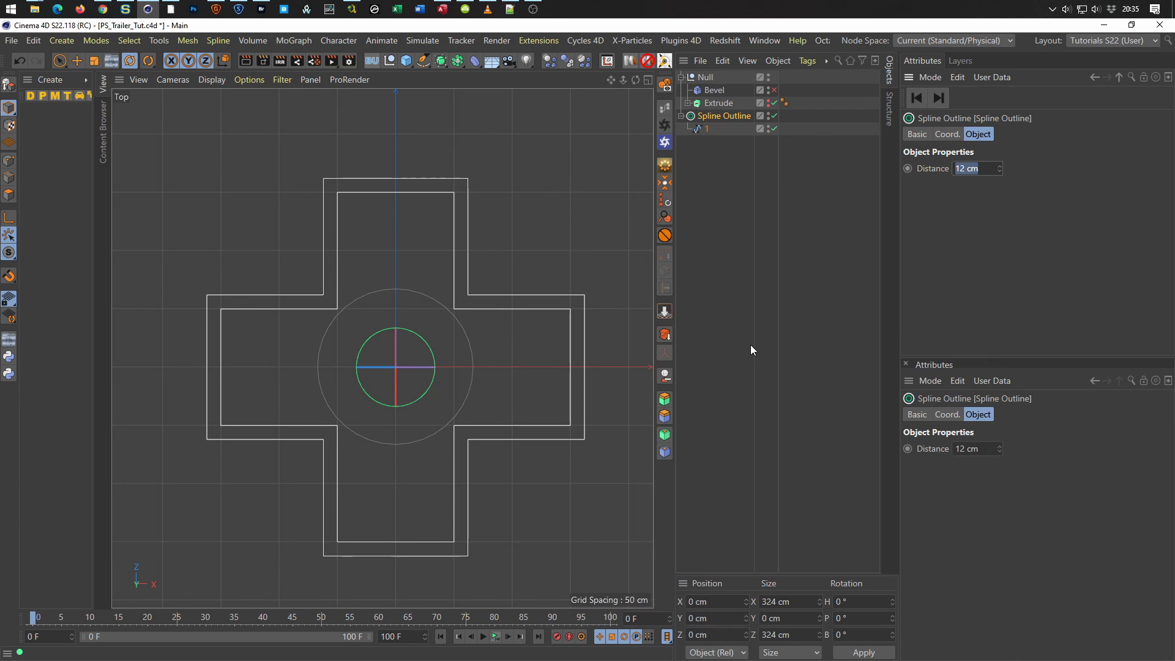
click(706, 128)
key(Delete)
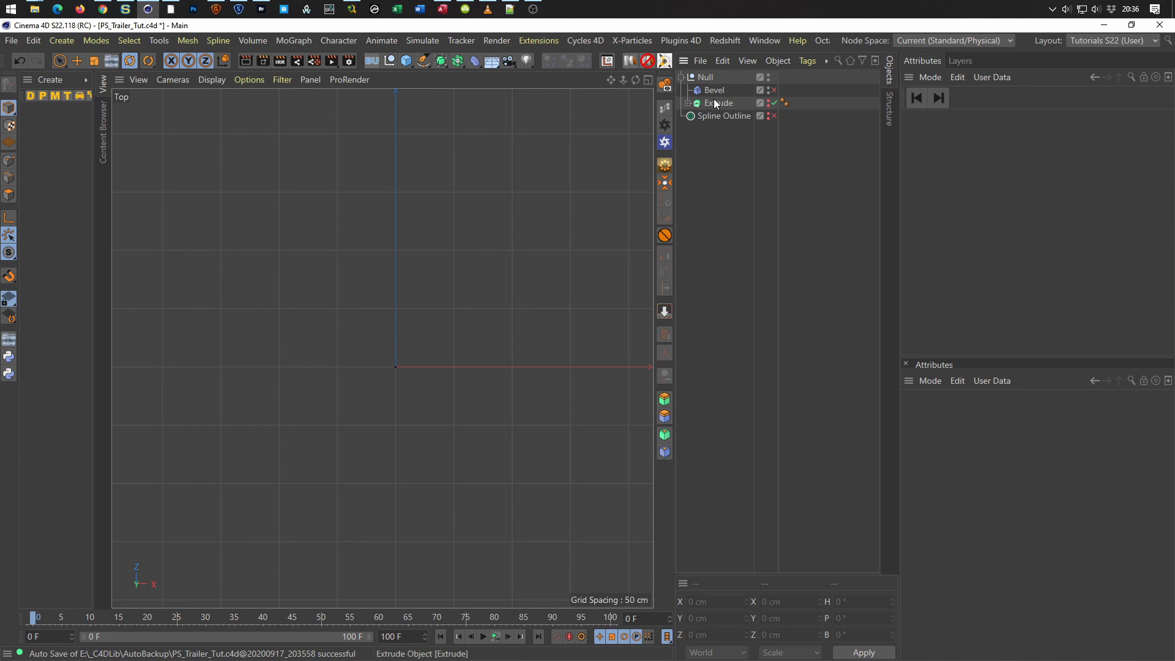
Switch off the Extrude generator and put the Cross spline into Points mode.
click(687, 103)
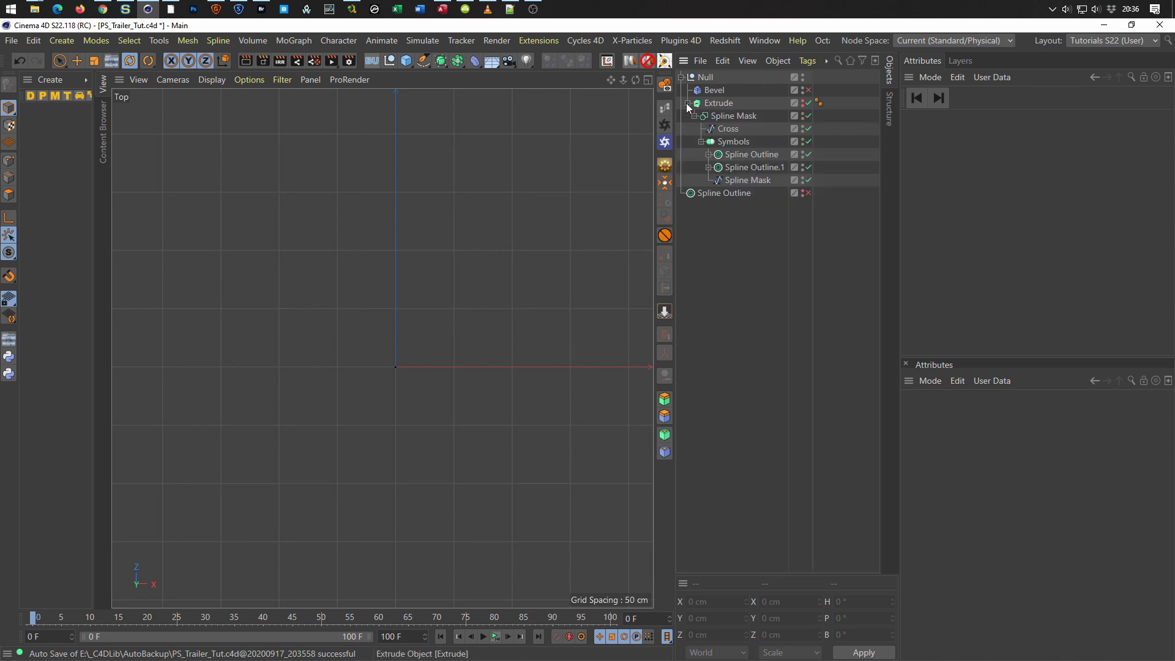
click(803, 113)
click(807, 103)
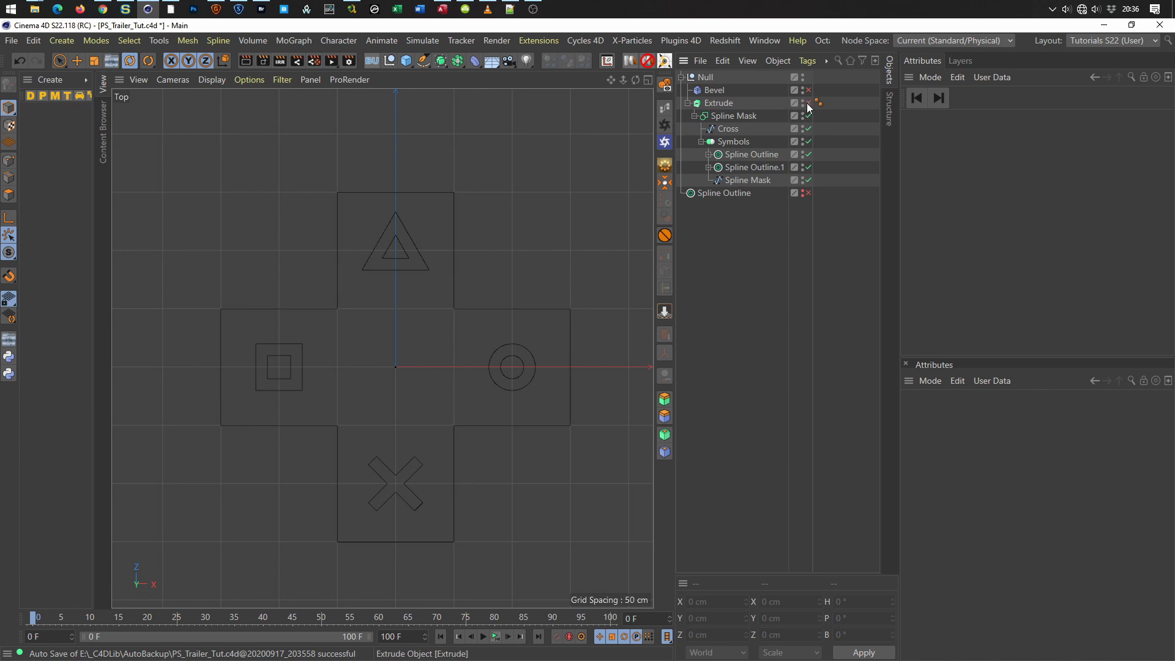
click(725, 127)
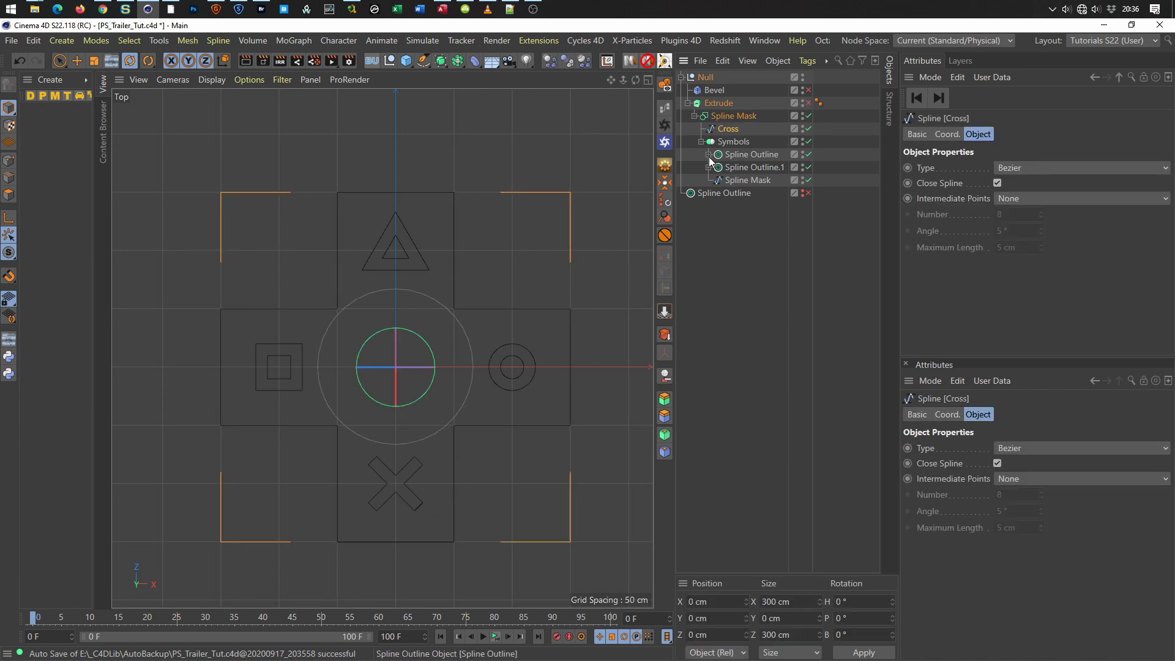
click(6, 163)
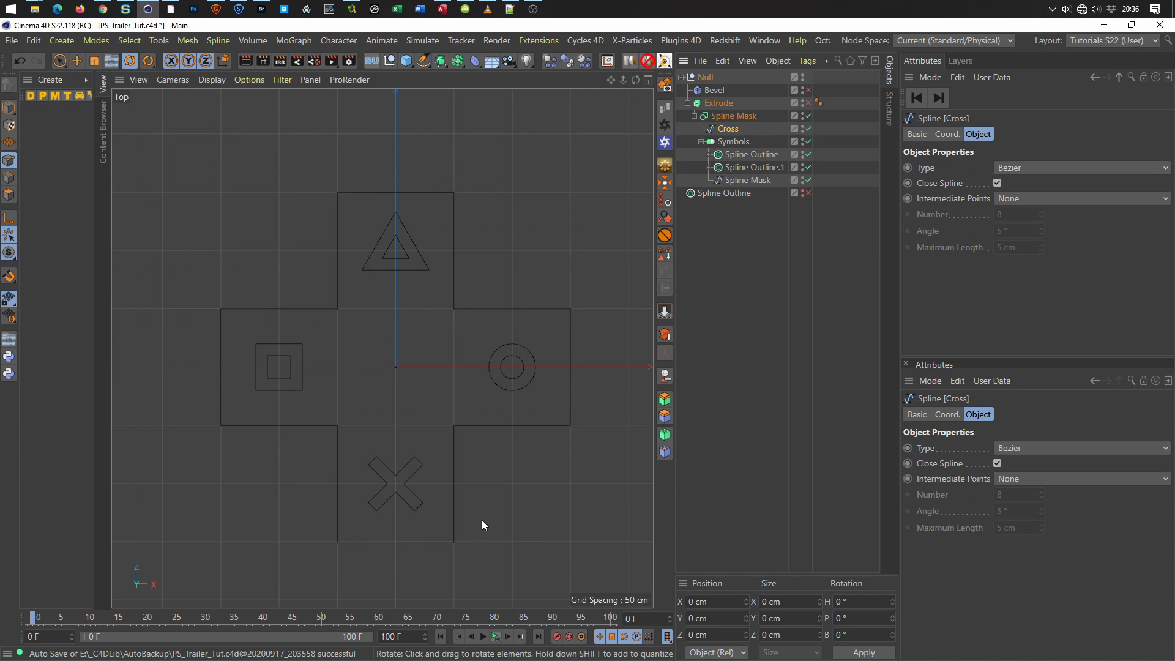
Compare the model against the reference render in the Picture Viewer.
key(shift+F6)
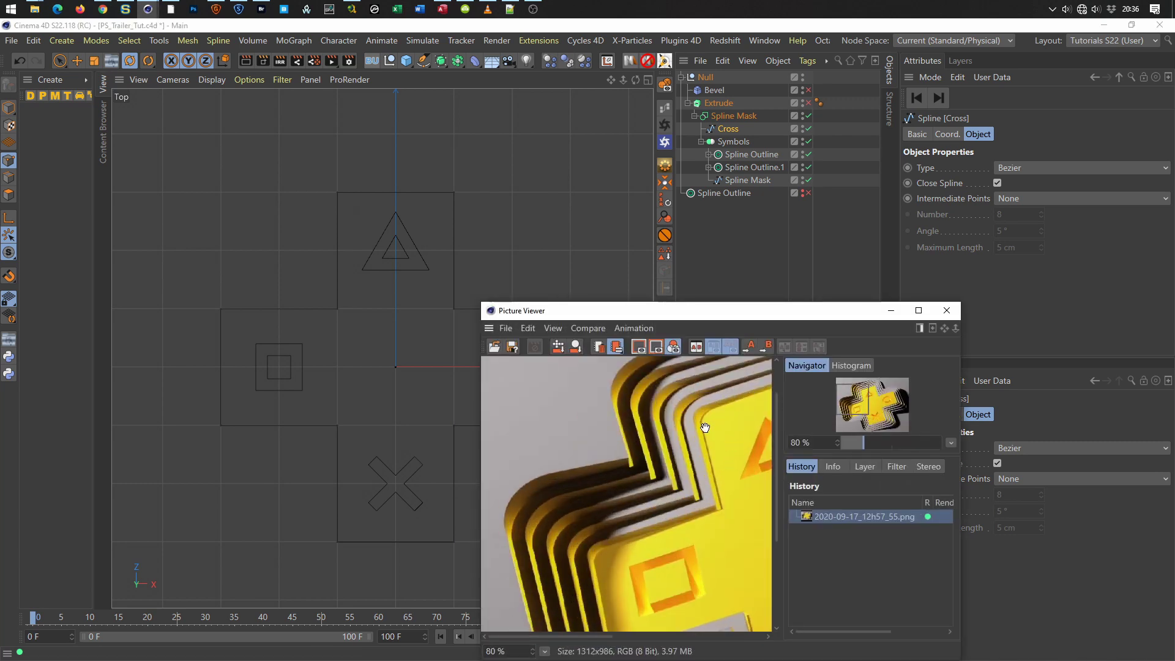
drag(709, 415, 704, 428)
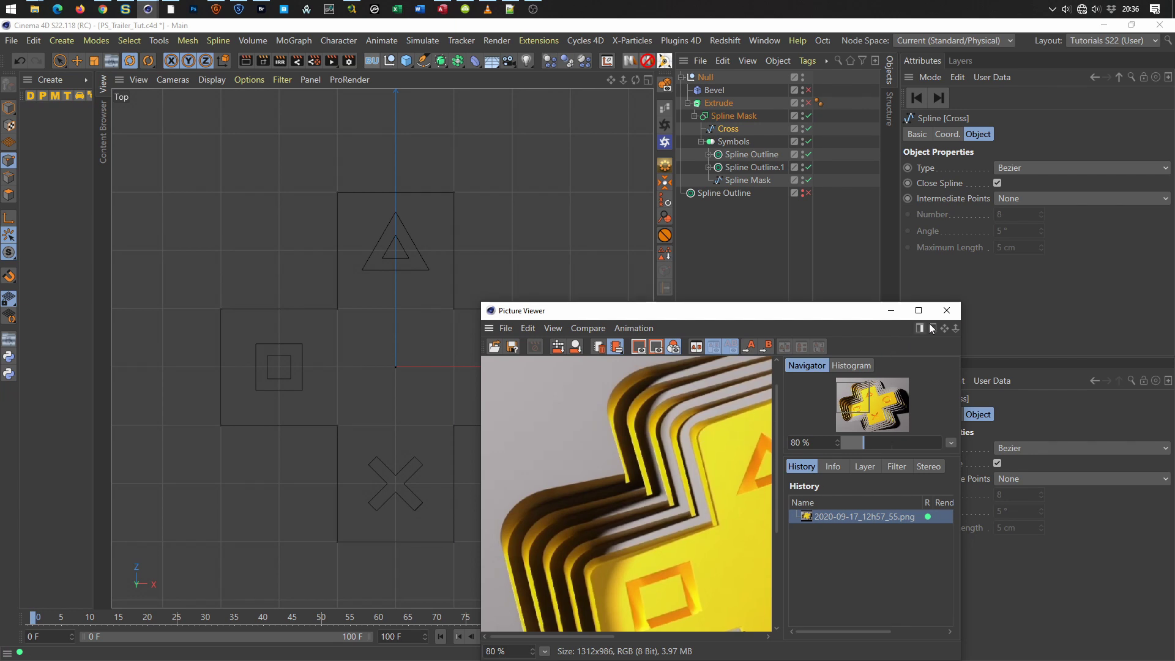
click(947, 310)
Switch off the Symbols group and the Spline Mask.
click(742, 180)
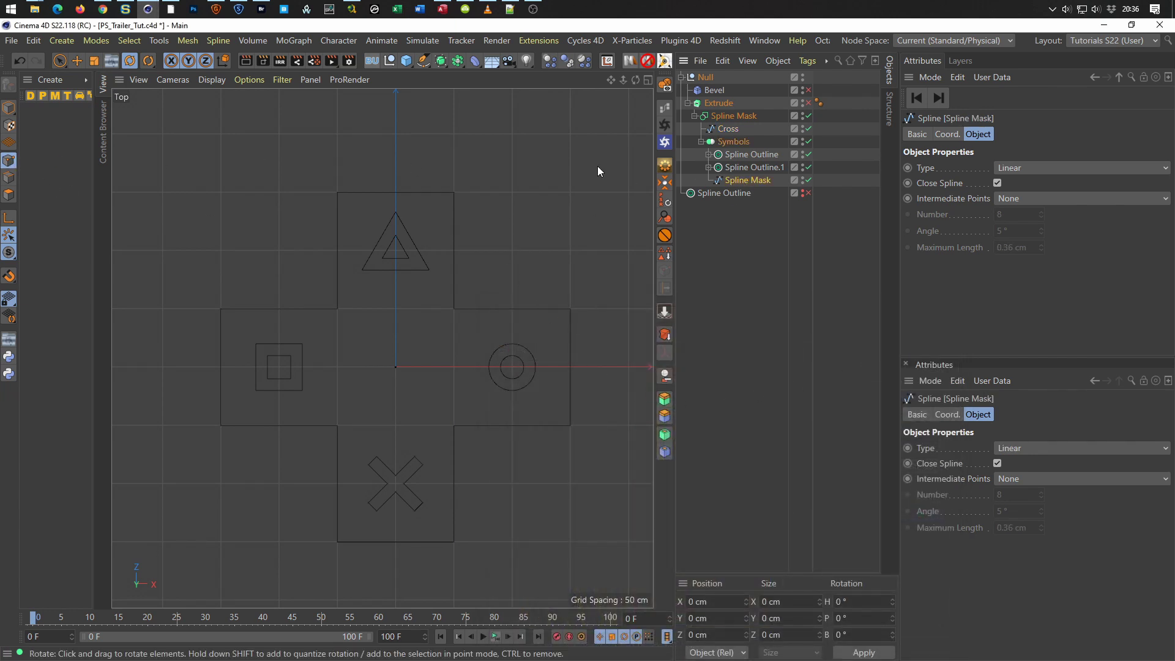
click(808, 141)
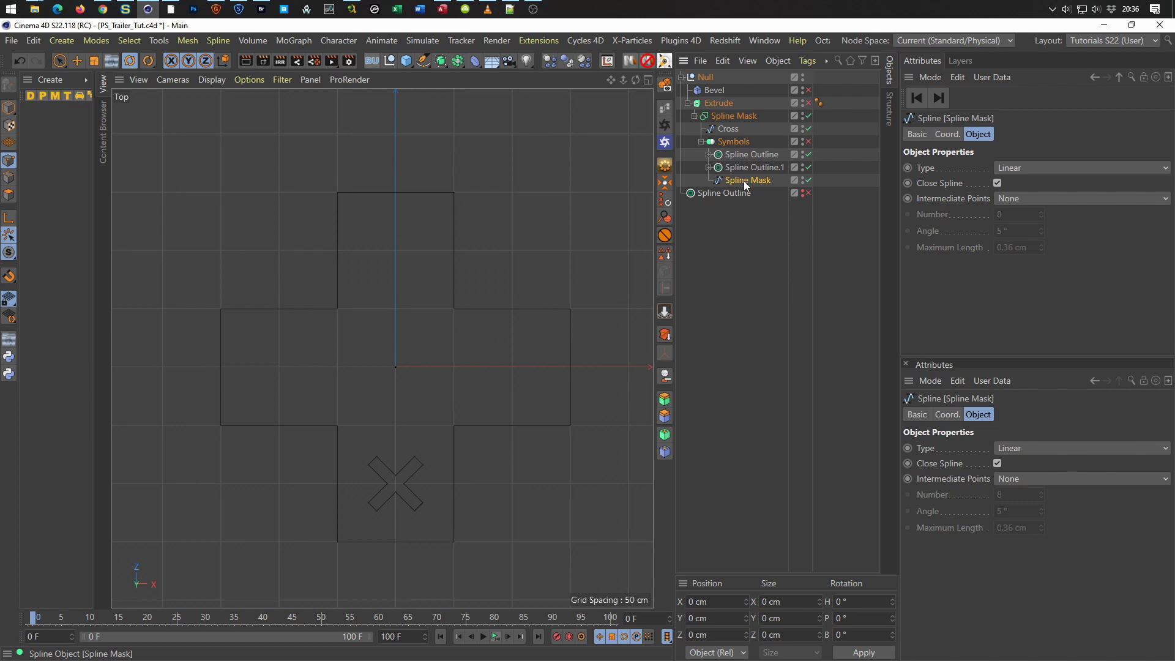
click(730, 131)
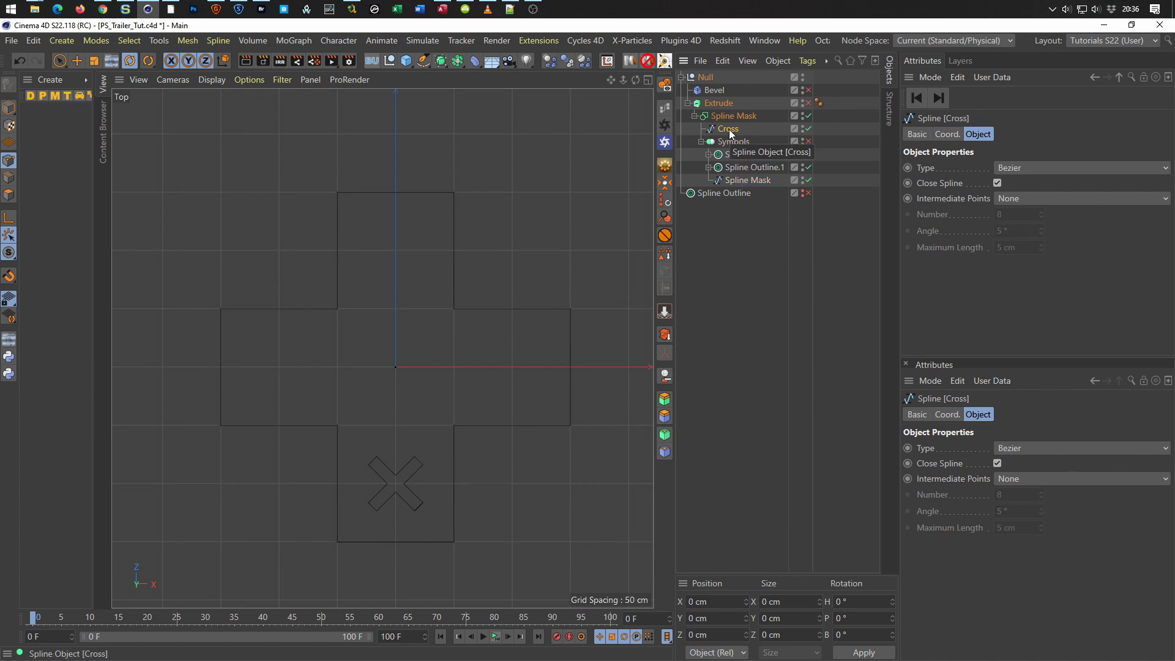
click(808, 116)
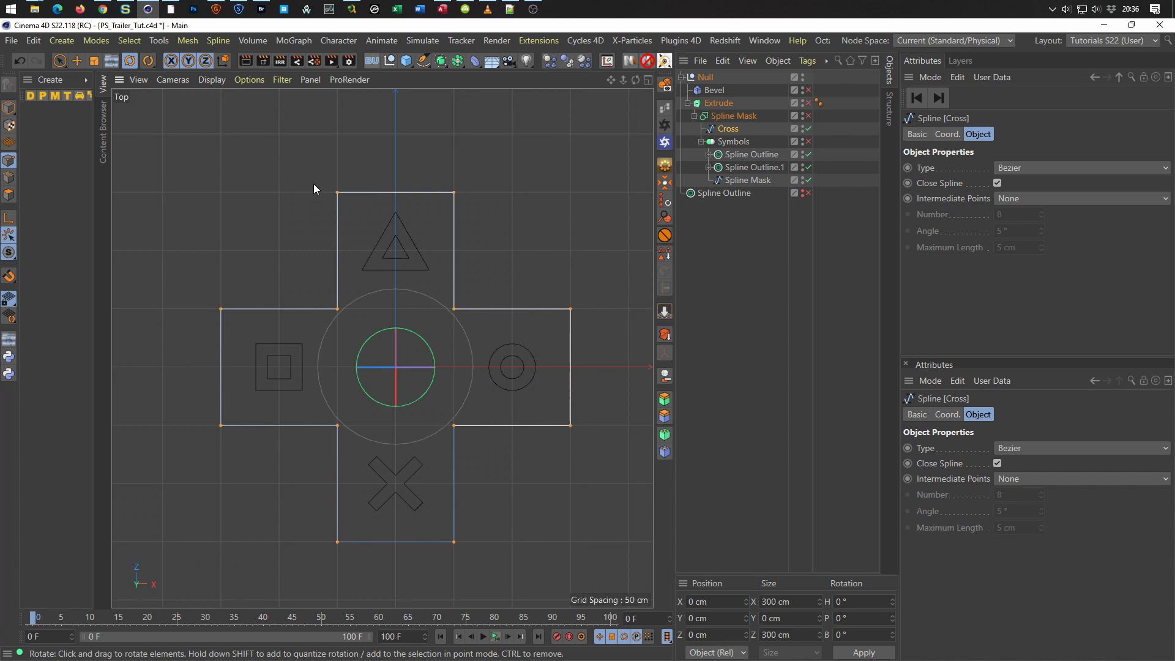
Rectangle-select the cross's corner points and choose the Chamfer command.
key(0)
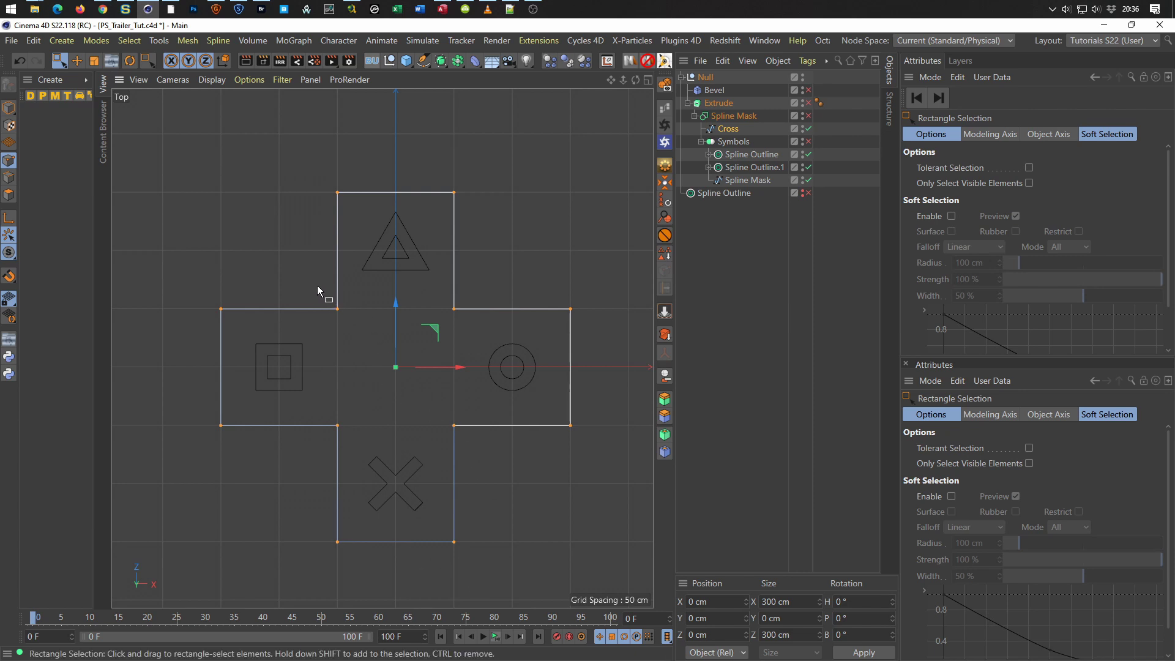
drag(316, 284, 511, 479)
right_click(602, 521)
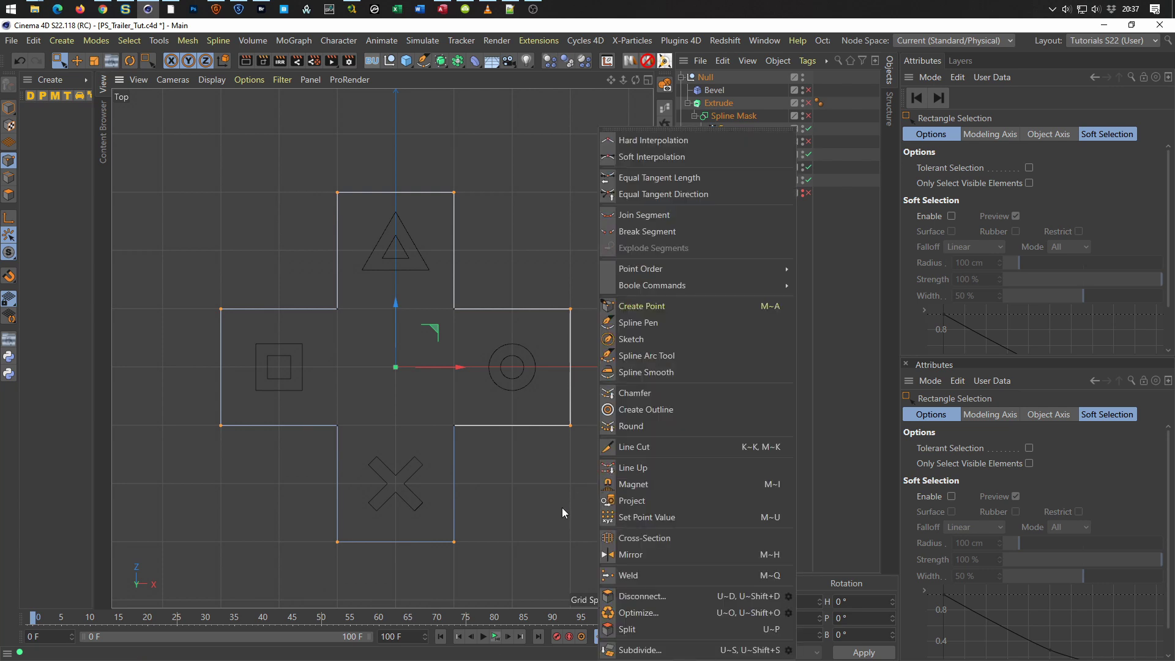
click(648, 393)
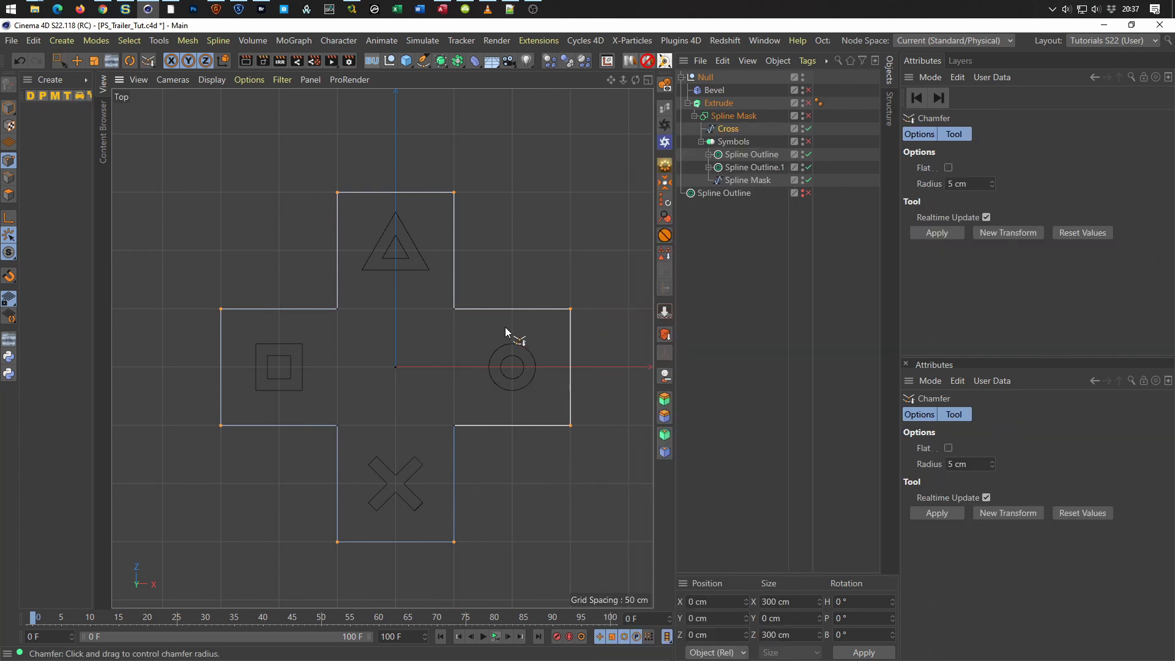
right_click(480, 231)
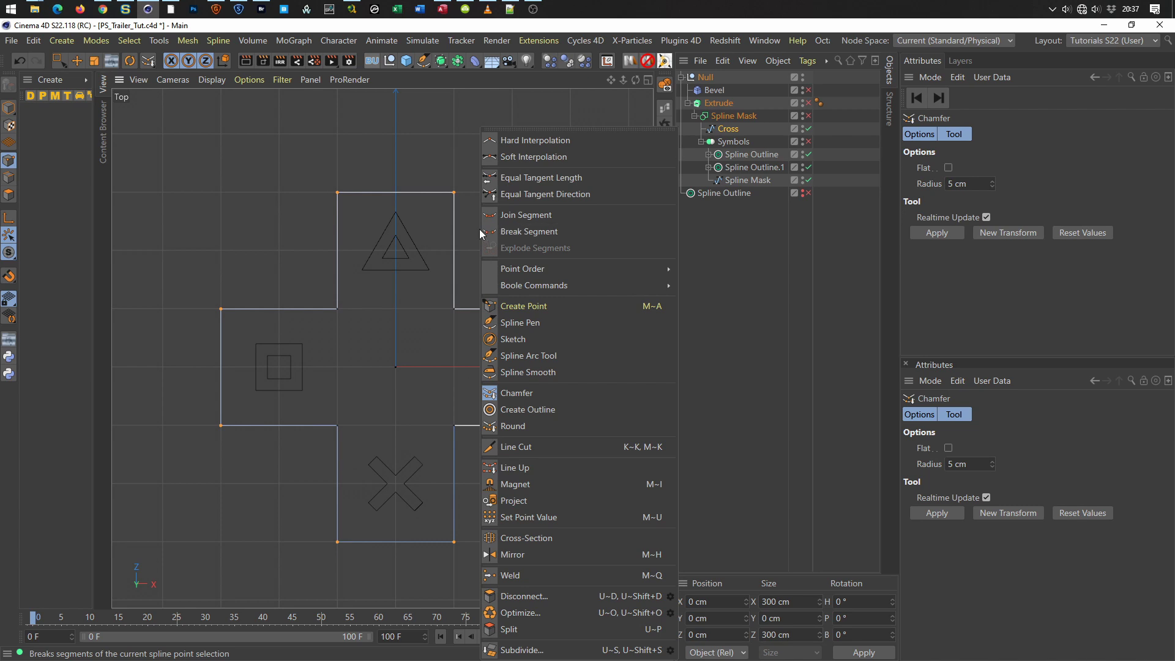
click(487, 71)
right_click(536, 232)
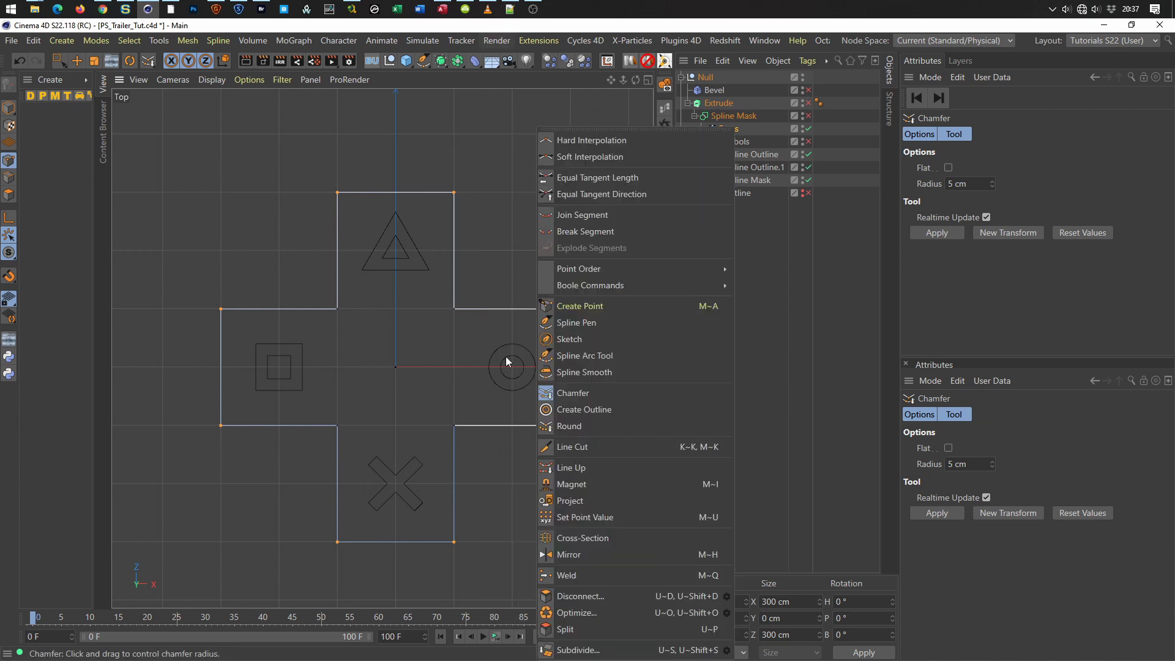
click(554, 393)
Chamfer the selected corners with a 5 cm radius, then clear the selection.
drag(571, 425, 610, 429)
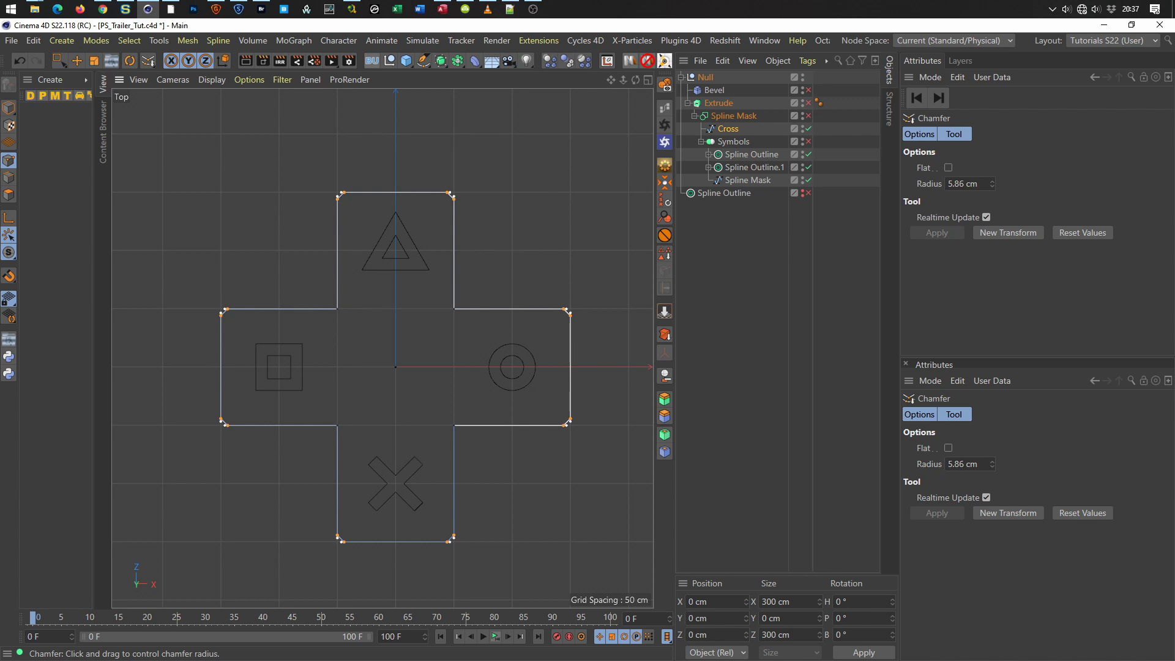
double_click(975, 190)
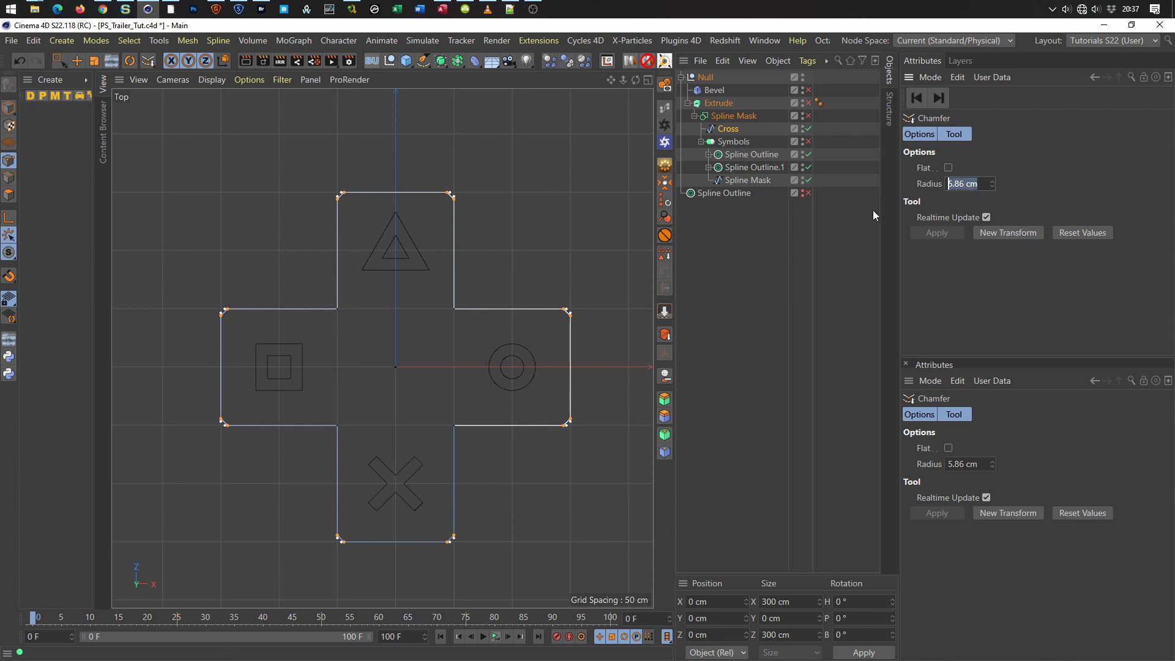
text(5)
key(Return)
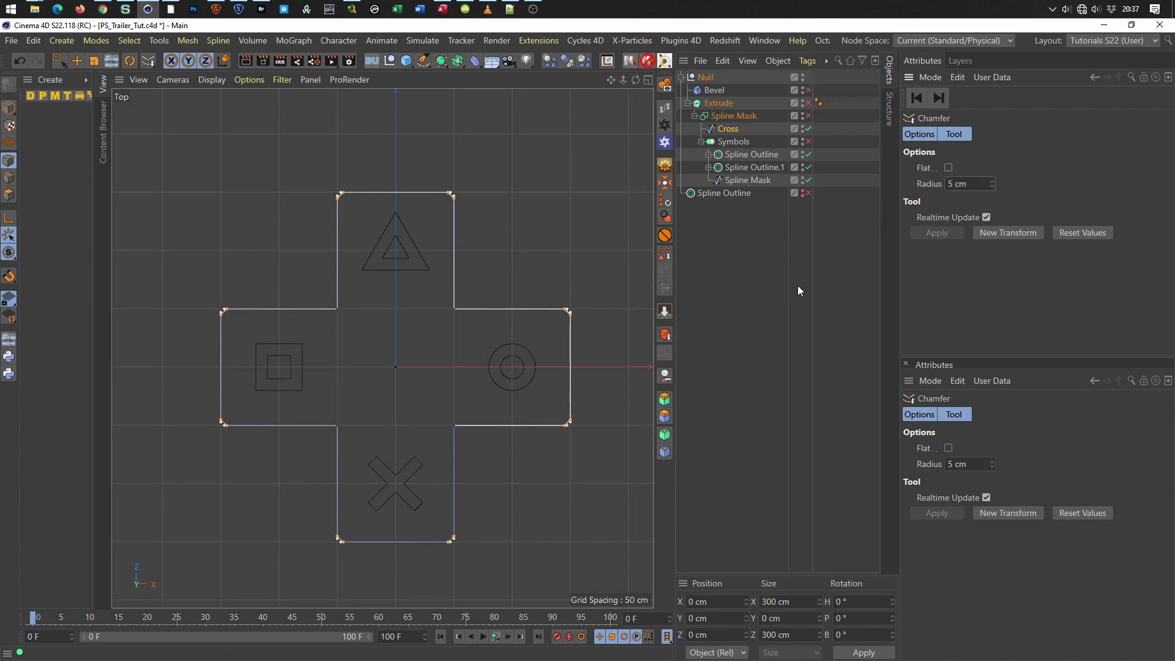
key(space)
click(575, 225)
scroll(559, 325, up, 4)
scroll(572, 323, up, 2)
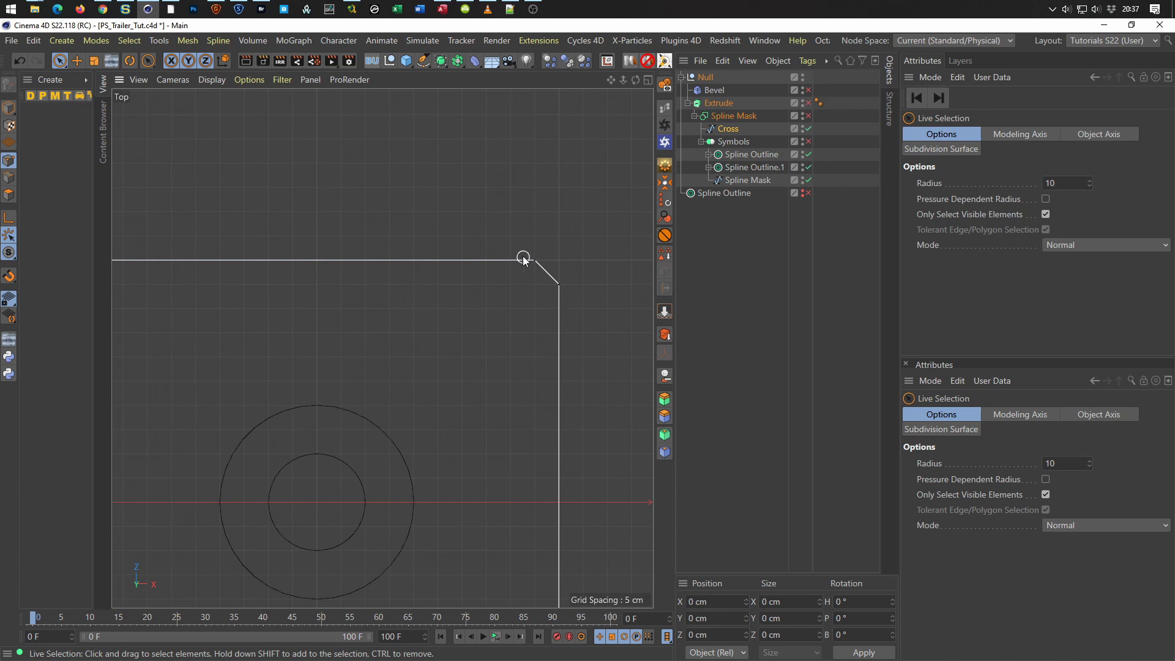
Select all spline points and undo the earlier chamfer.
scroll(454, 351, down, 5)
scroll(470, 362, down, 1)
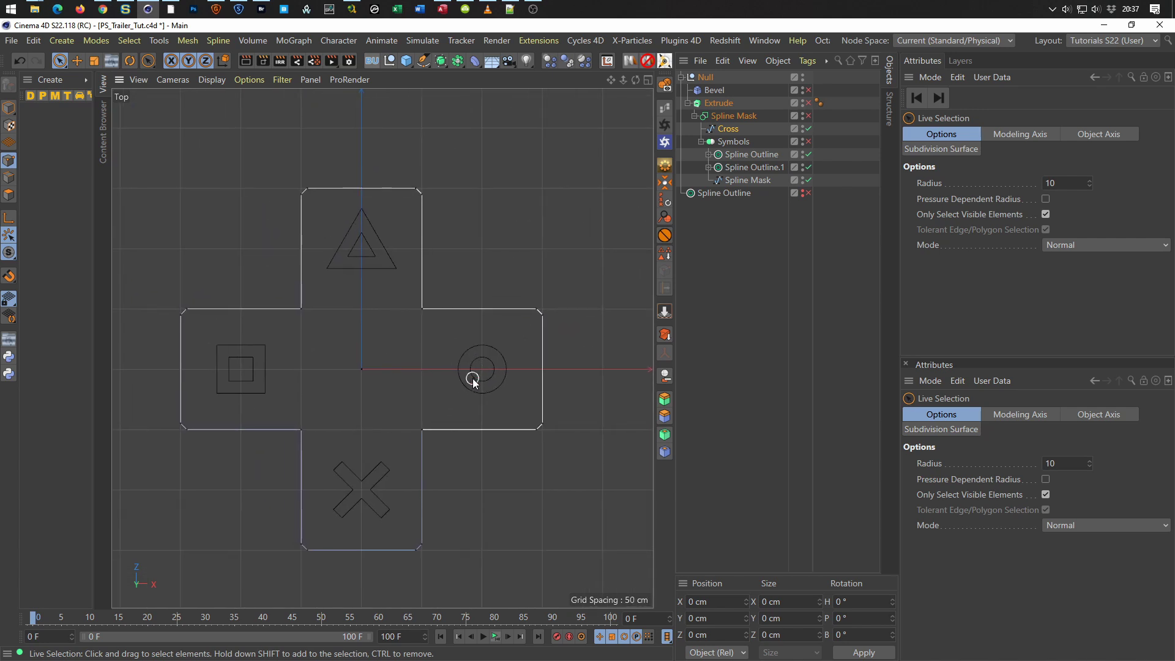
key(ctrl+a)
key(ctrl+z)
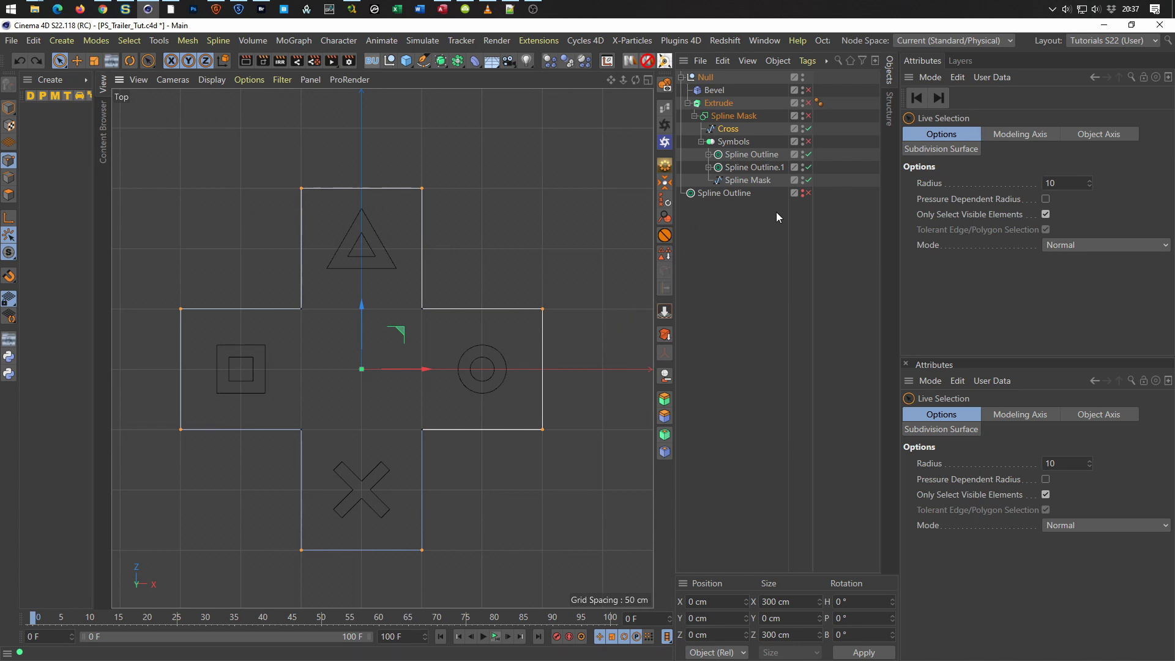
Set the Cross spline's Intermediate Points to Adaptive, keeping Angle at 5°.
click(733, 130)
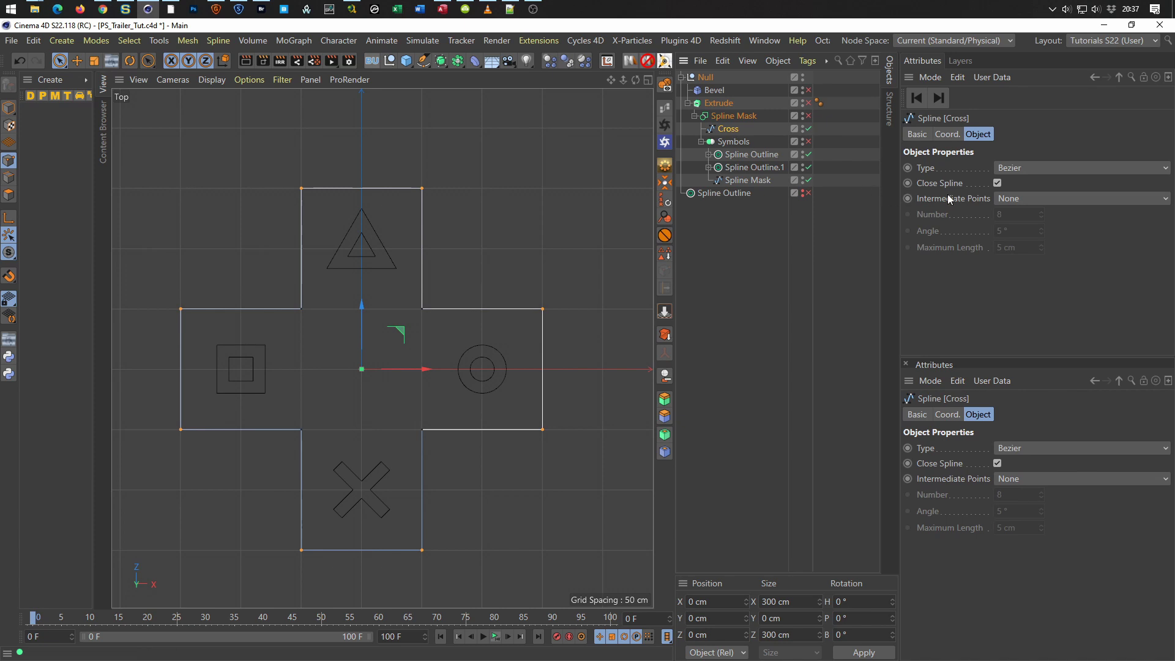
click(1013, 199)
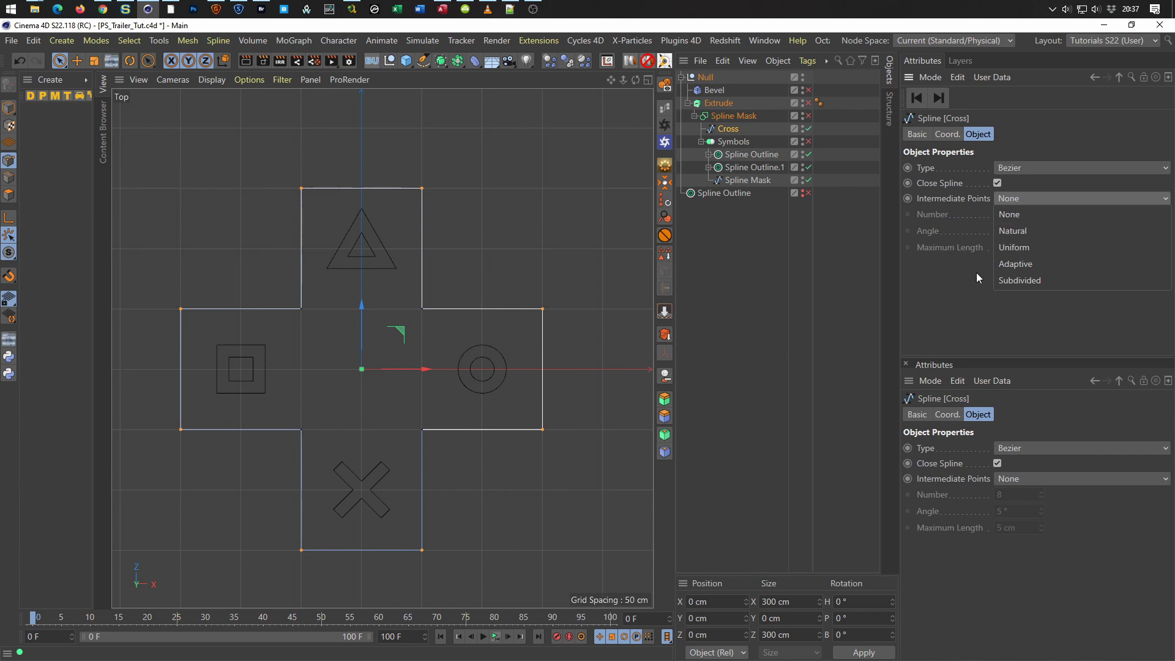
click(1010, 268)
scroll(422, 196, up, 2)
scroll(421, 189, up, 1)
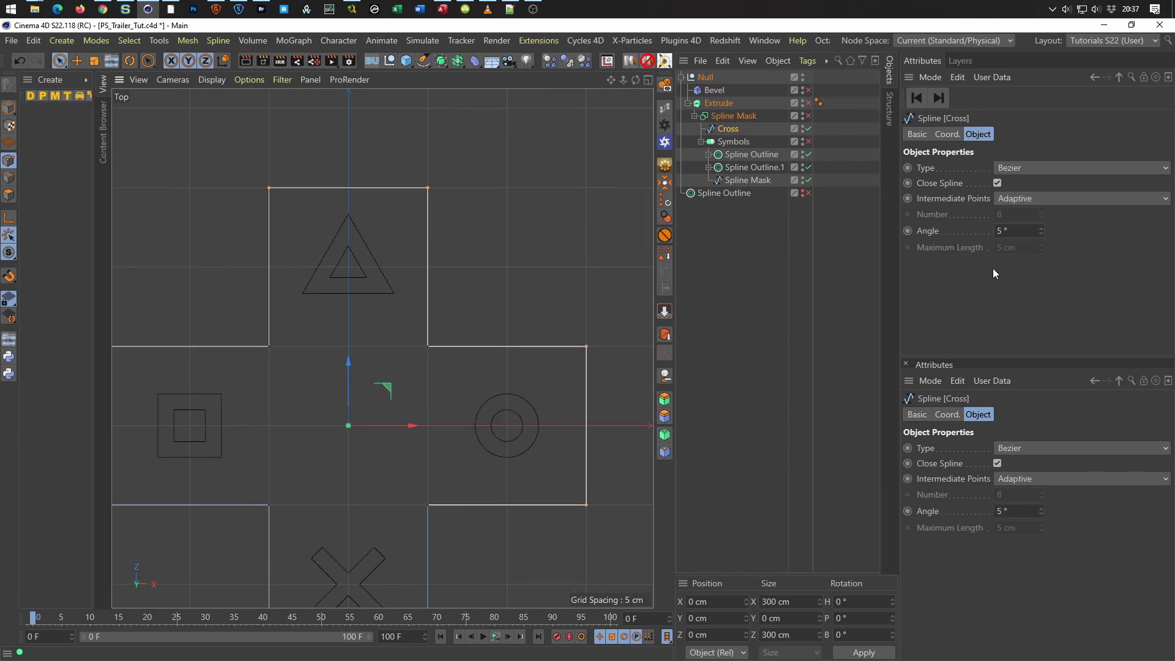
double_click(1001, 230)
click(962, 303)
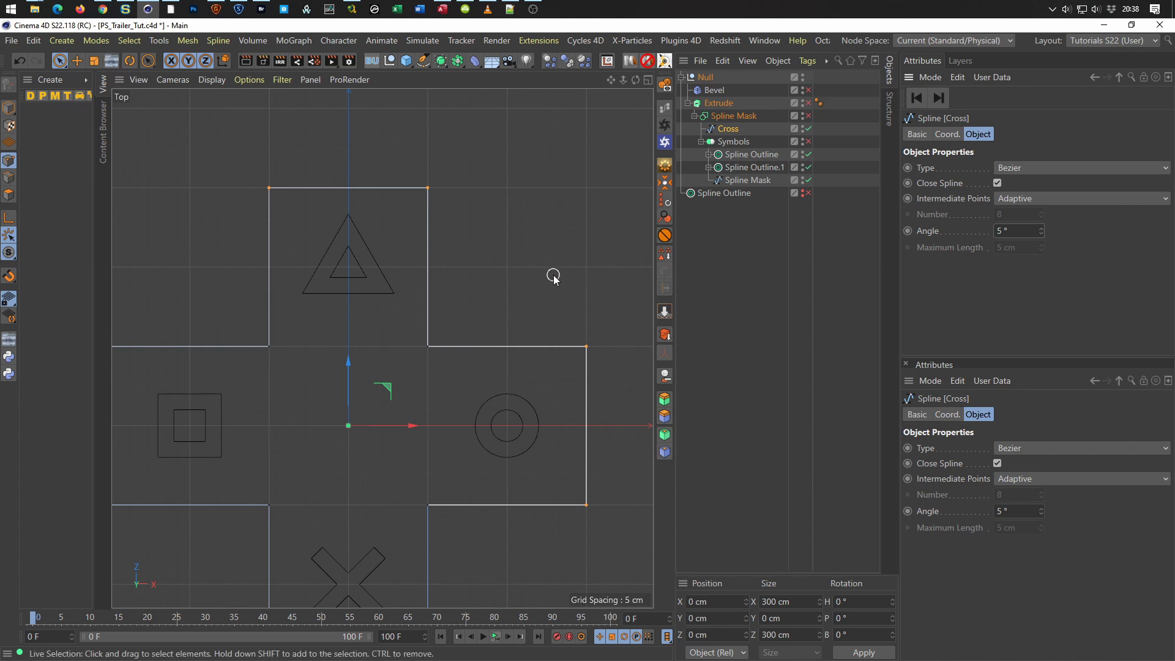
Chamfer the cross's corners again with a 5 cm radius.
right_click(492, 204)
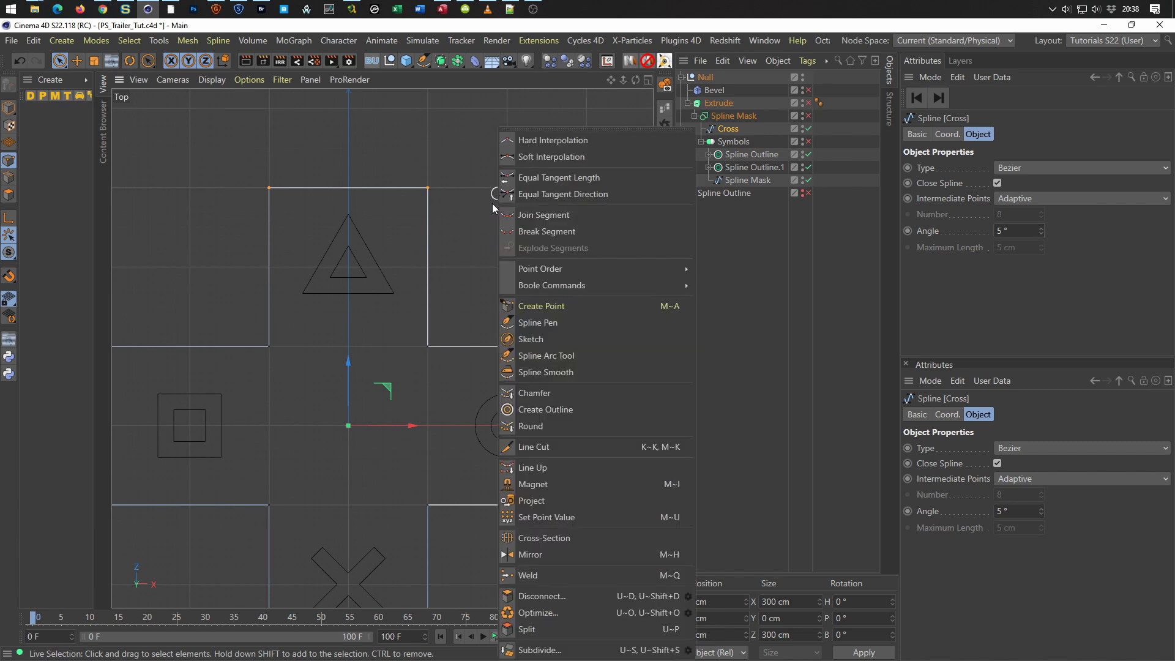
click(526, 391)
drag(513, 251, 572, 246)
double_click(983, 182)
text(5)
key(Return)
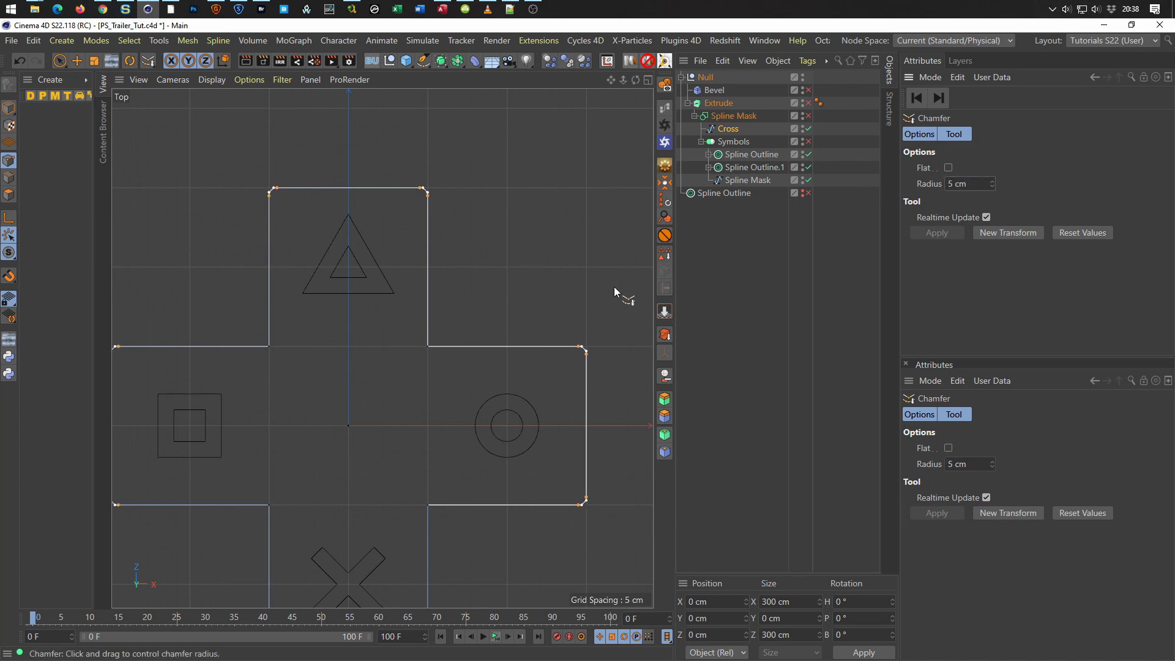
key(space)
scroll(603, 354, up, 5)
scroll(602, 354, down, 3)
scroll(588, 358, down, 5)
scroll(564, 355, down, 1)
Enlarge the Perspective view and re-enable Symbols, Spline Mask and Extrude.
middle_click(518, 324)
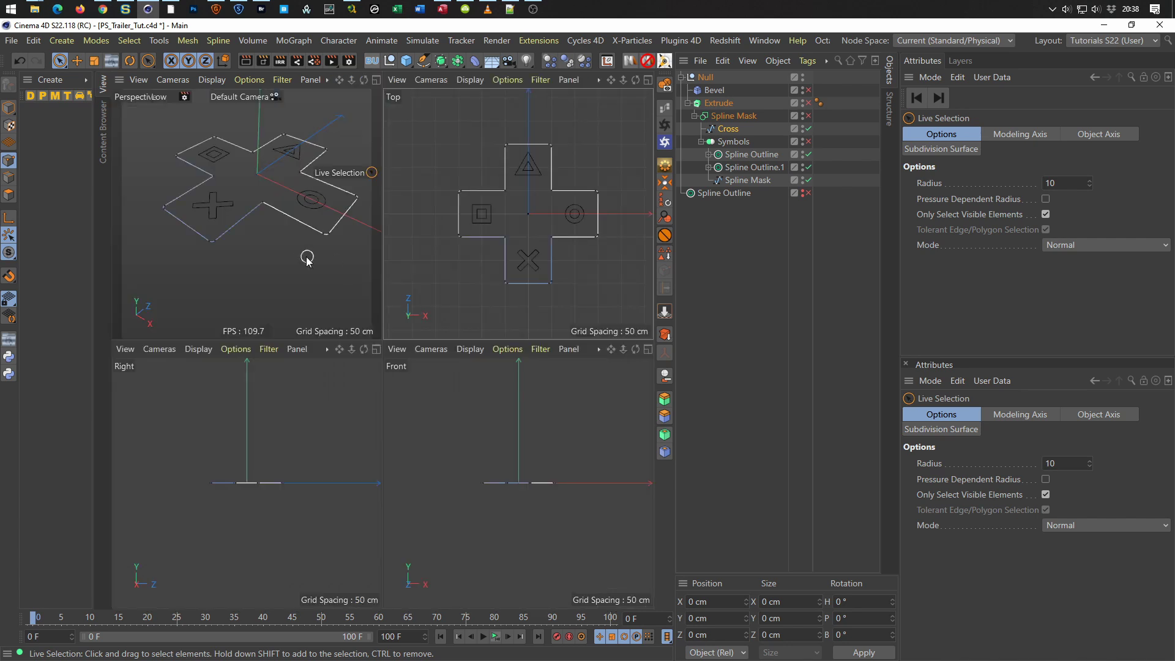
middle_click(304, 255)
alt+drag(420, 257, 381, 347)
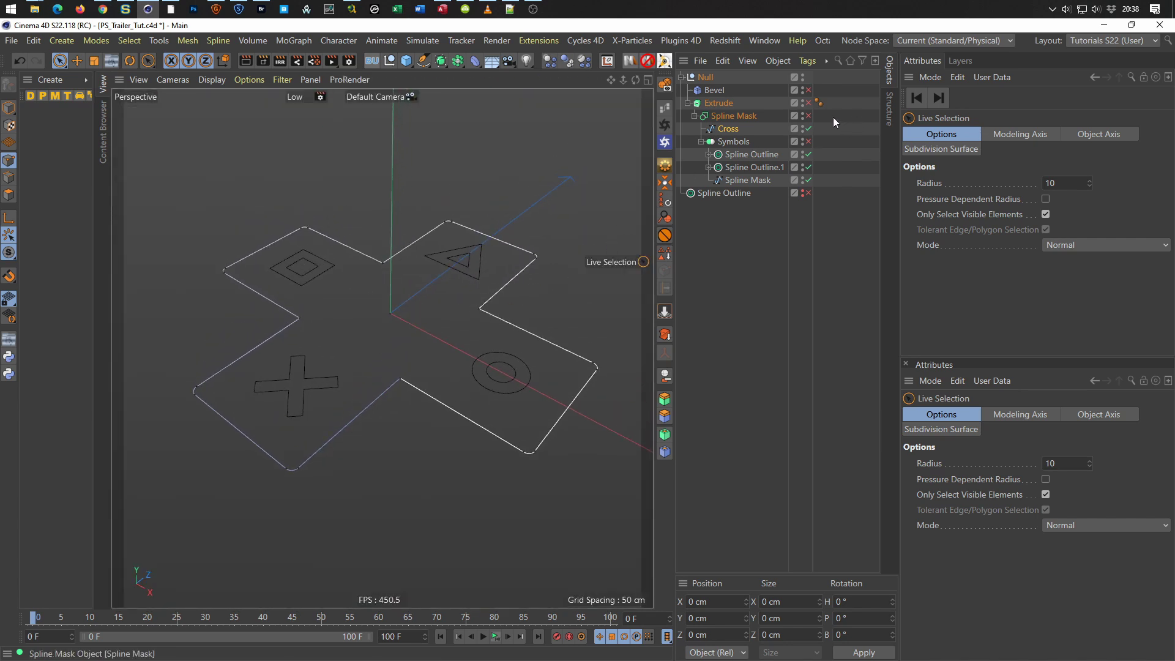
click(808, 142)
click(808, 116)
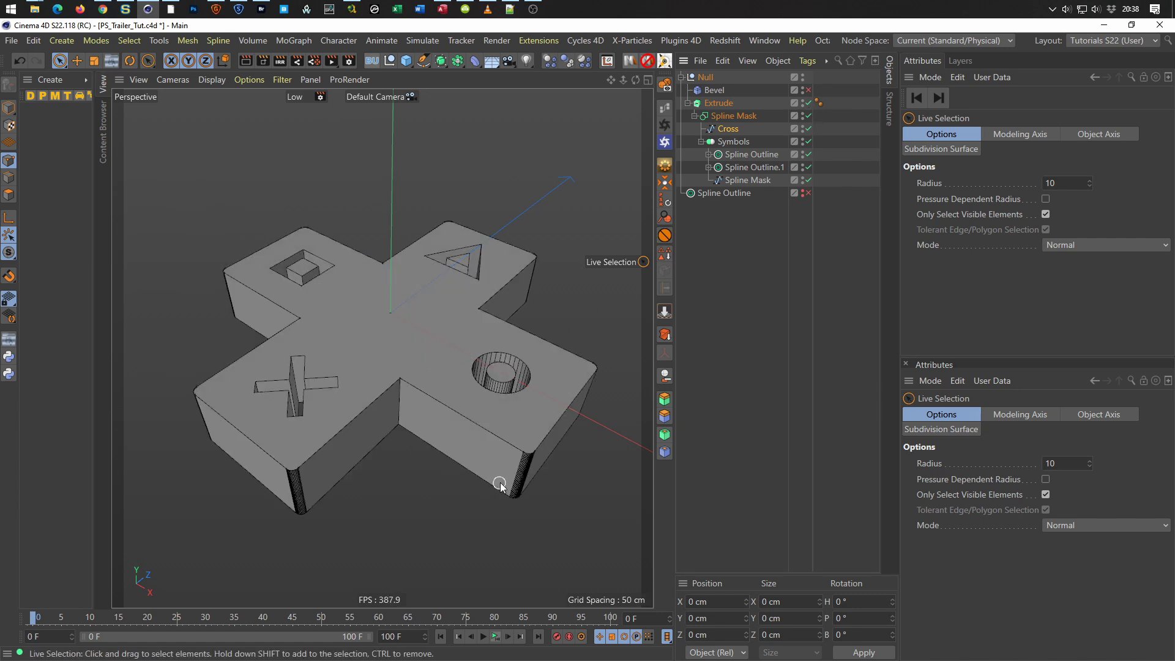
scroll(529, 471, up, 5)
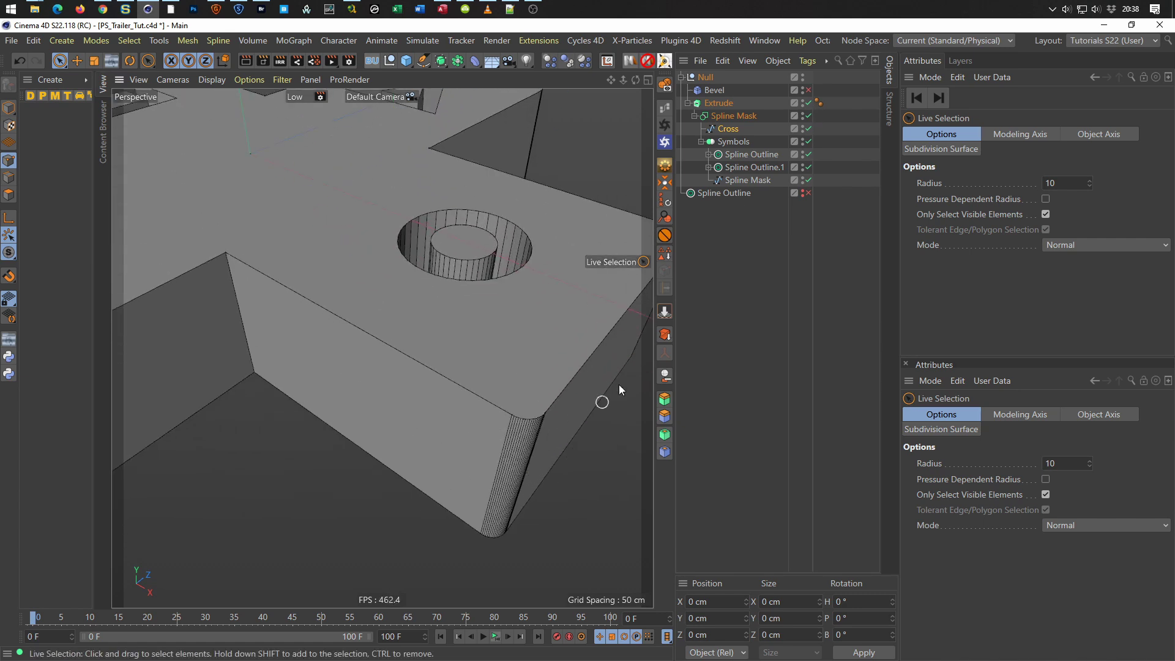
Try the Cross spline's Angle at 20° and then 10°, inspecting the bevelled corners.
click(727, 129)
double_click(1004, 230)
text(20)
key(Return)
alt+middle_drag(514, 438, 491, 424)
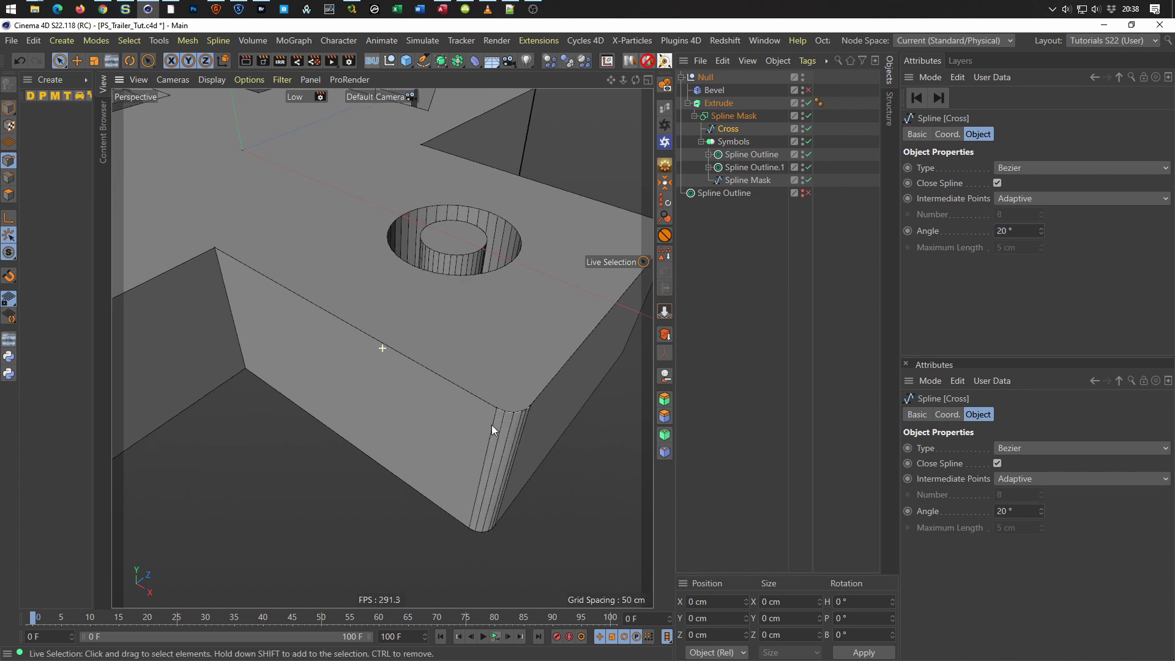
alt+drag(491, 425, 445, 425)
scroll(445, 425, down, 3)
double_click(1009, 235)
text(10)
key(Return)
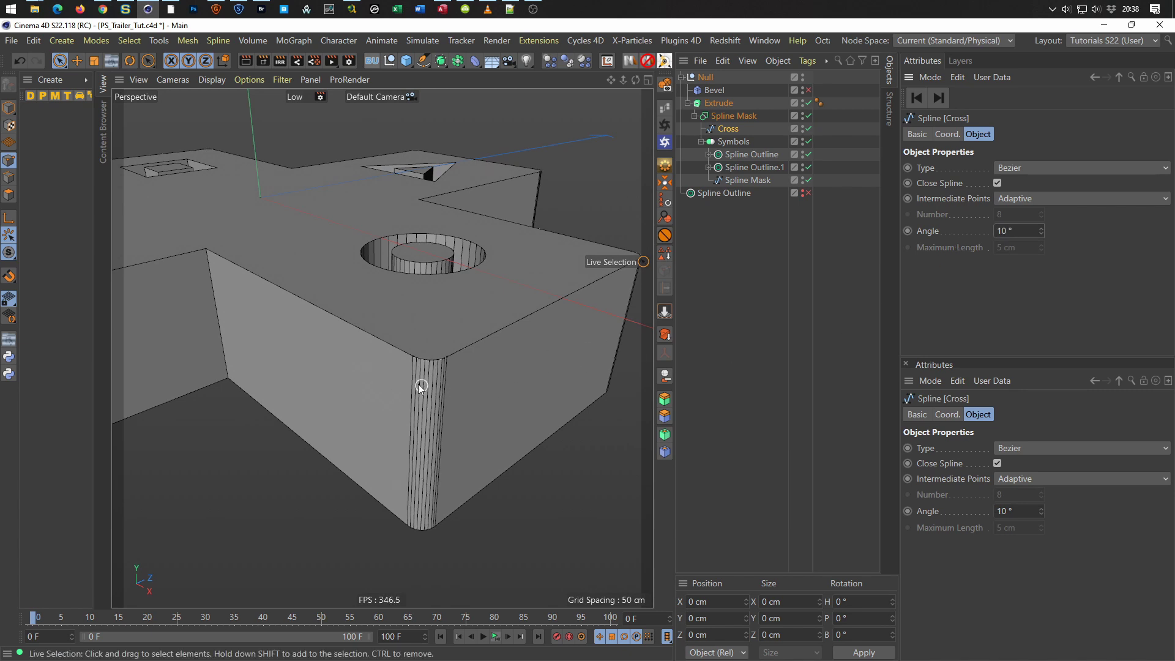
Set the Angle back to 5° and Ctrl-drag a copy of Cross to root level.
scroll(449, 424, down, 3)
scroll(494, 502, down, 3)
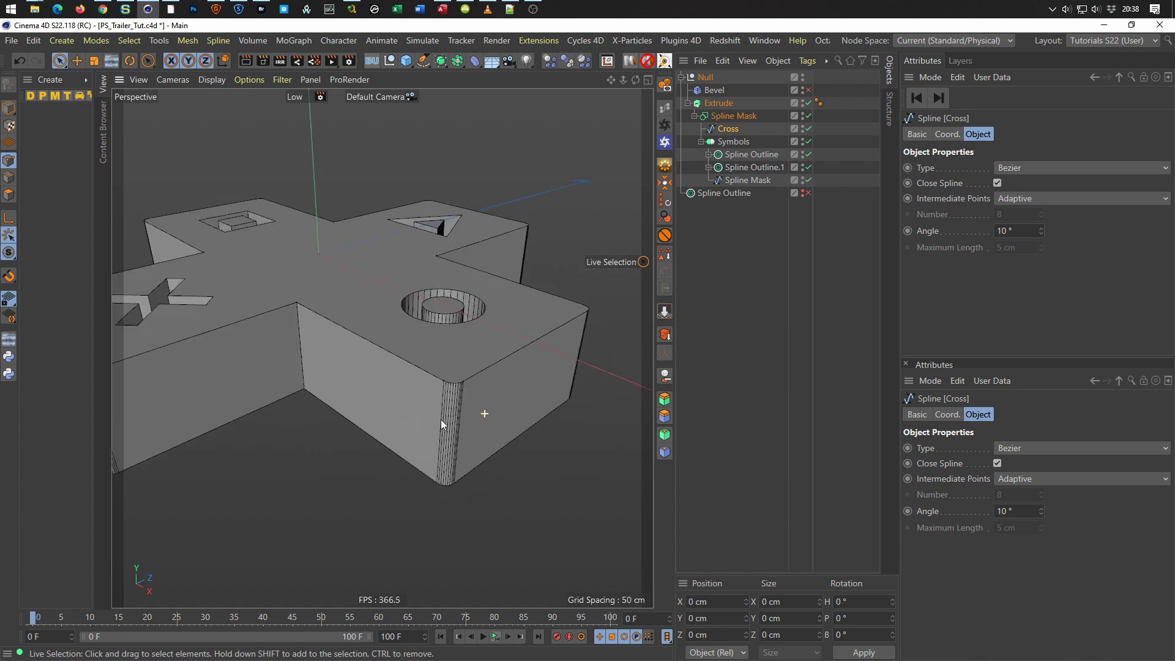
scroll(440, 420, down, 3)
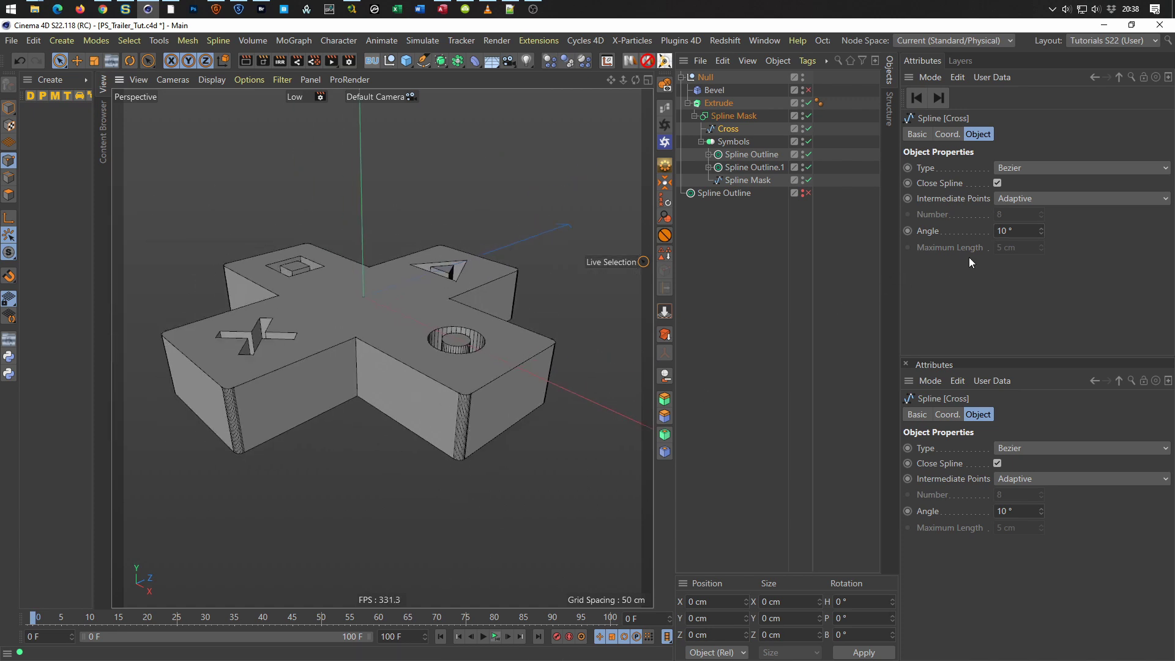
double_click(1019, 230)
text(5)
key(Return)
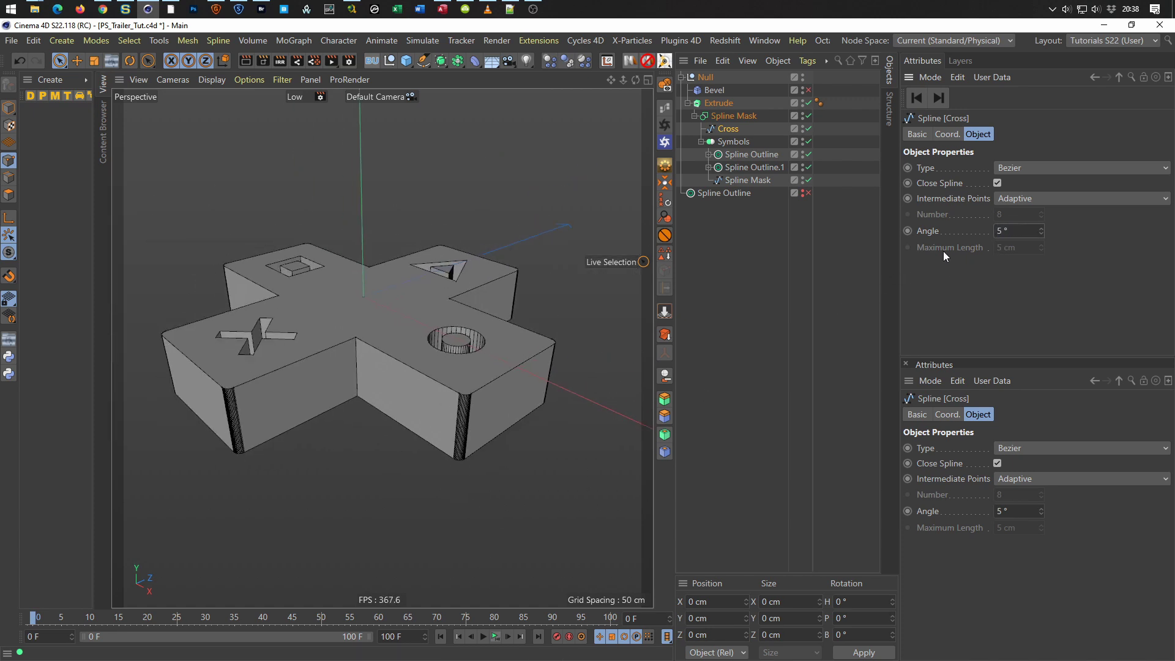
scroll(577, 362, up, 3)
scroll(545, 372, up, 2)
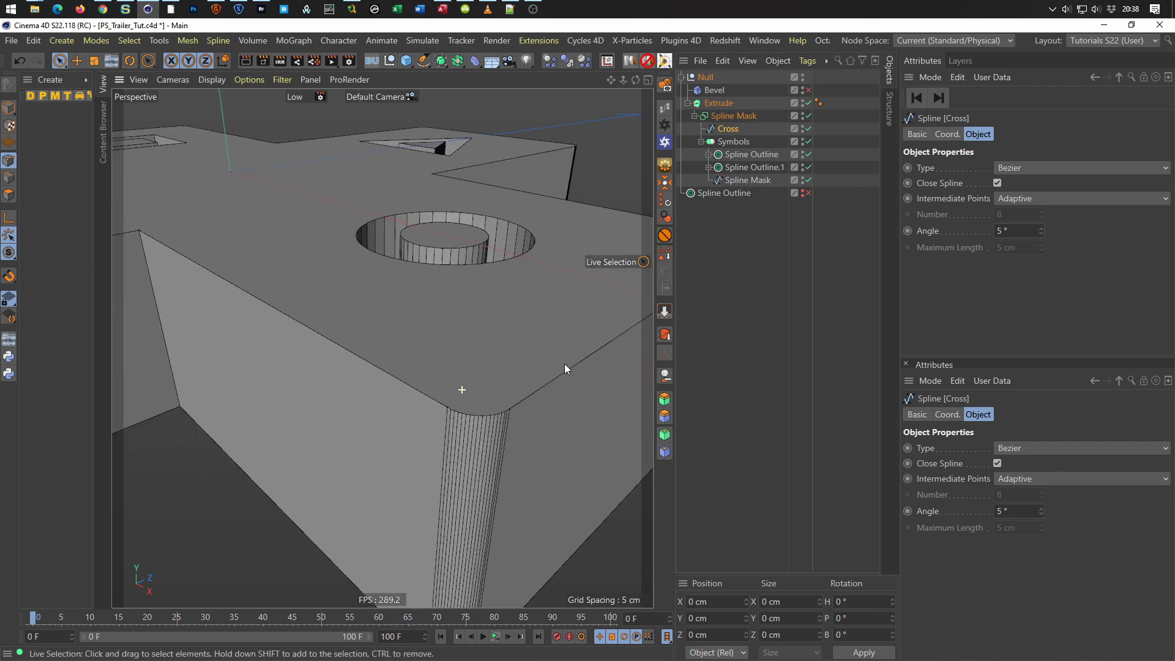
scroll(565, 364, down, 4)
mouse_move(467, 387)
alt+mouse_down()
mouse_move(461, 406)
mouse_move(462, 383)
mouse_move(497, 362)
mouse_move(499, 339)
mouse_move(484, 344)
alt+mouse_up()
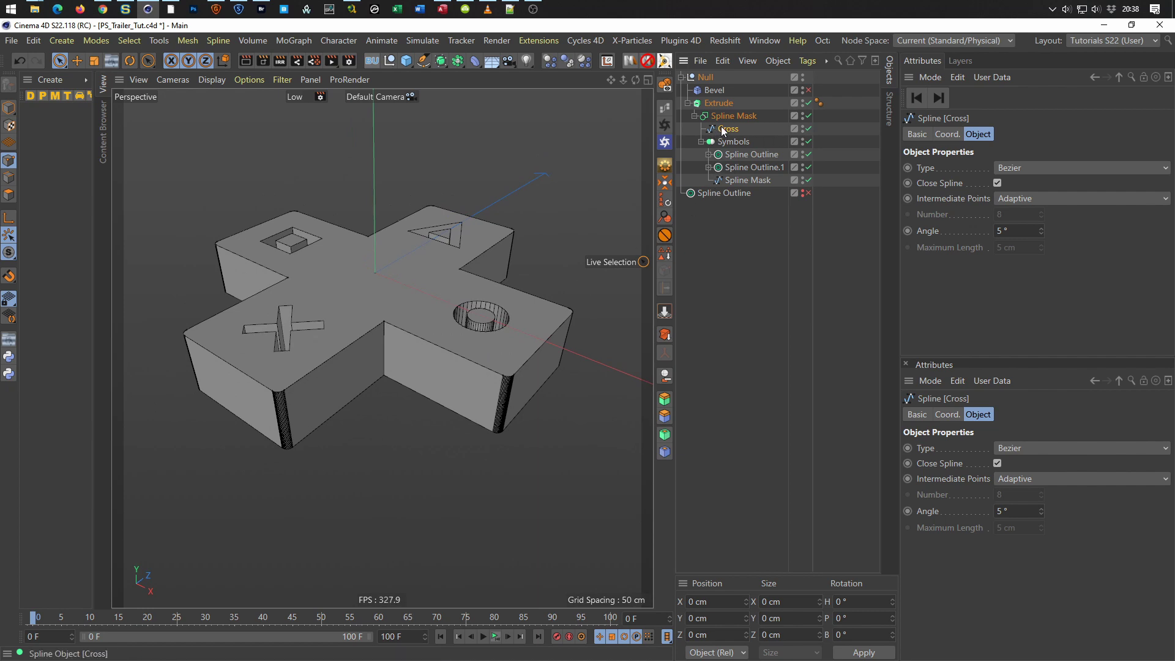
ctrl+drag(721, 126, 731, 299)
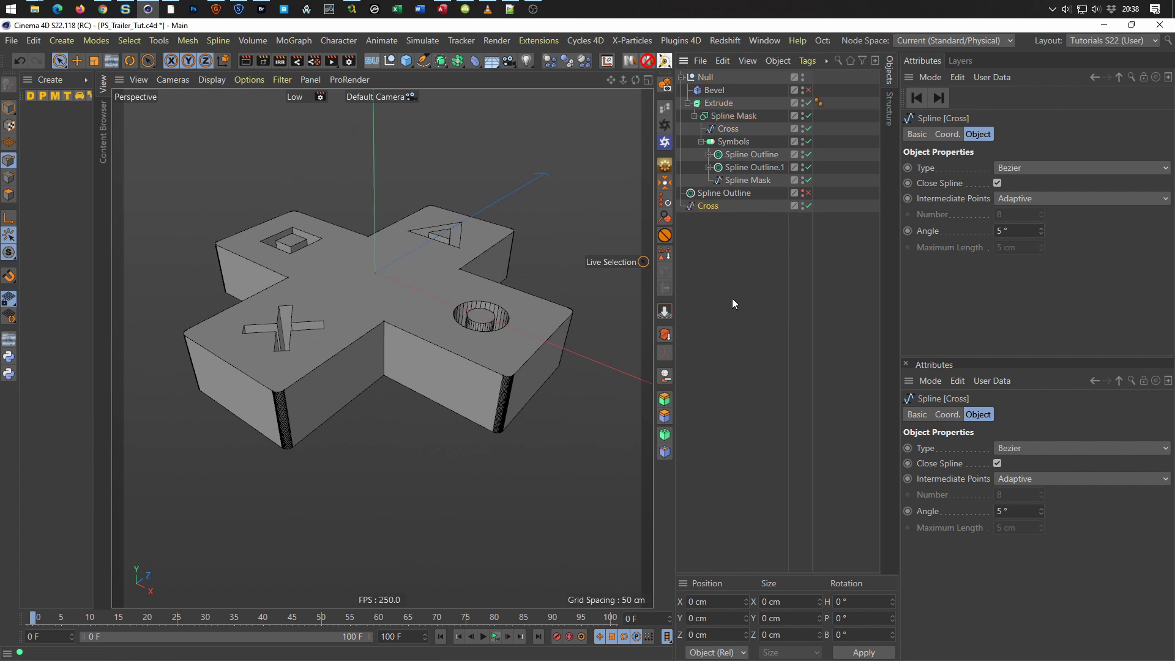
Hide and collapse Extrude, then place the Cross copy under the enabled 12 cm Spline Outline.
click(803, 102)
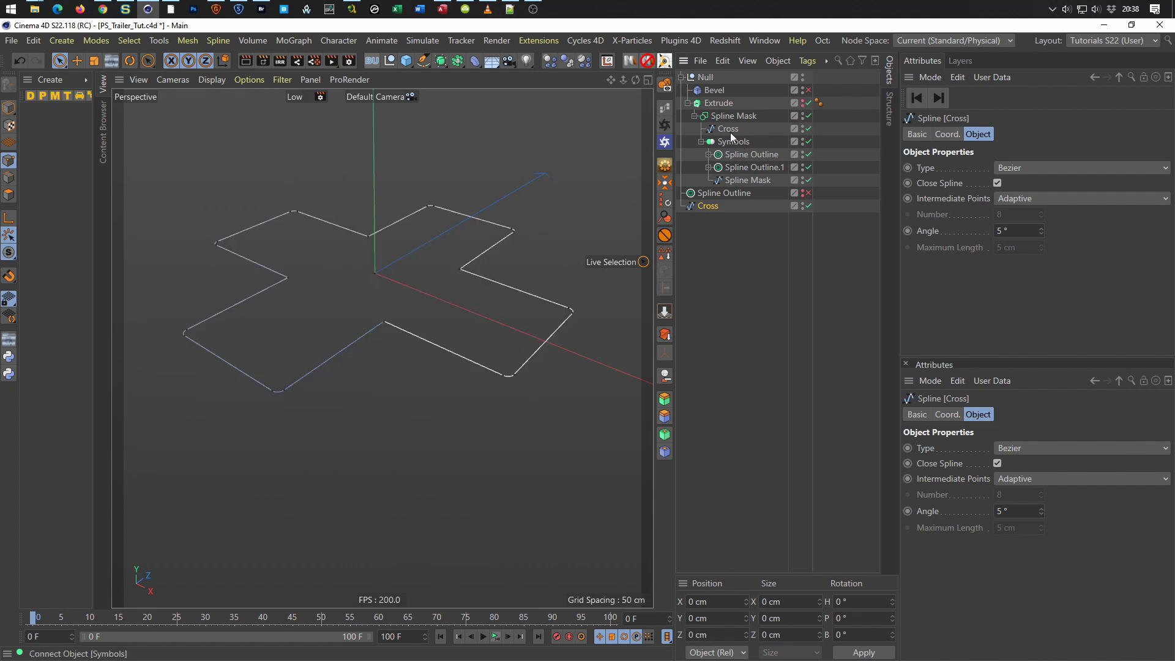
click(688, 102)
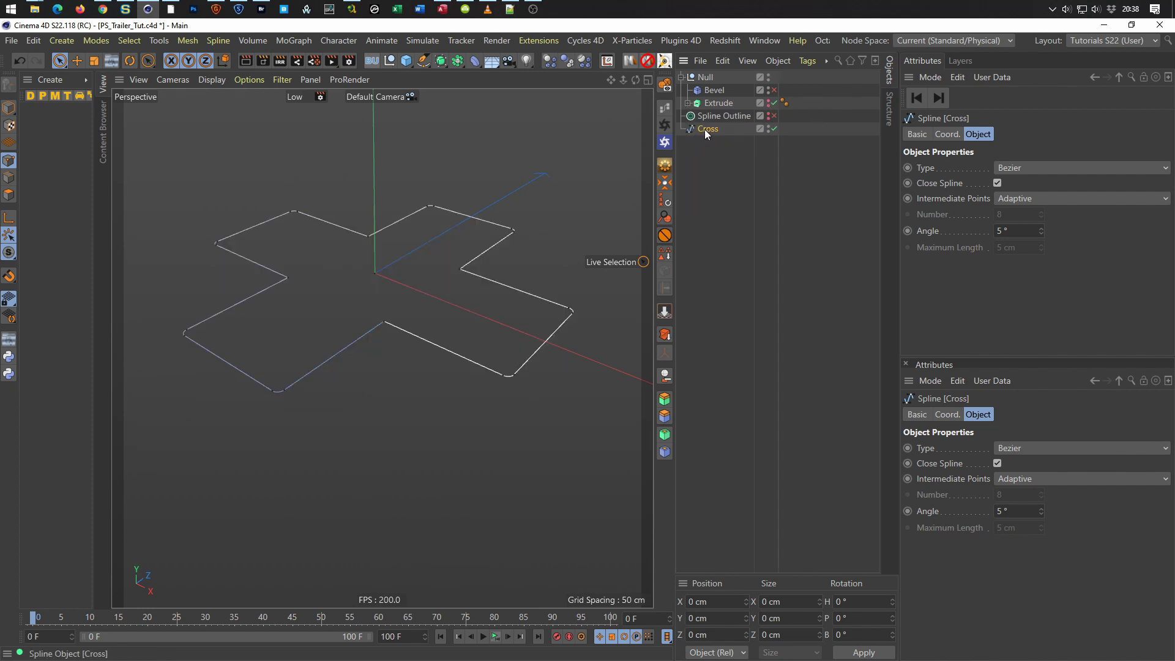
drag(721, 115, 721, 119)
click(774, 117)
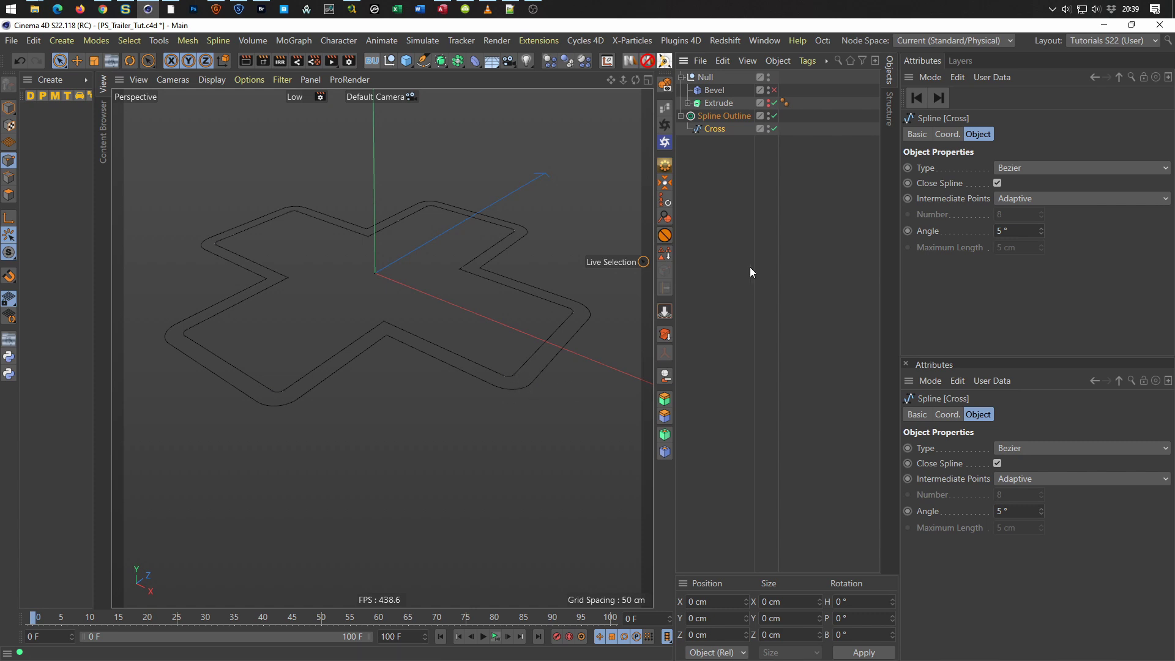
click(705, 116)
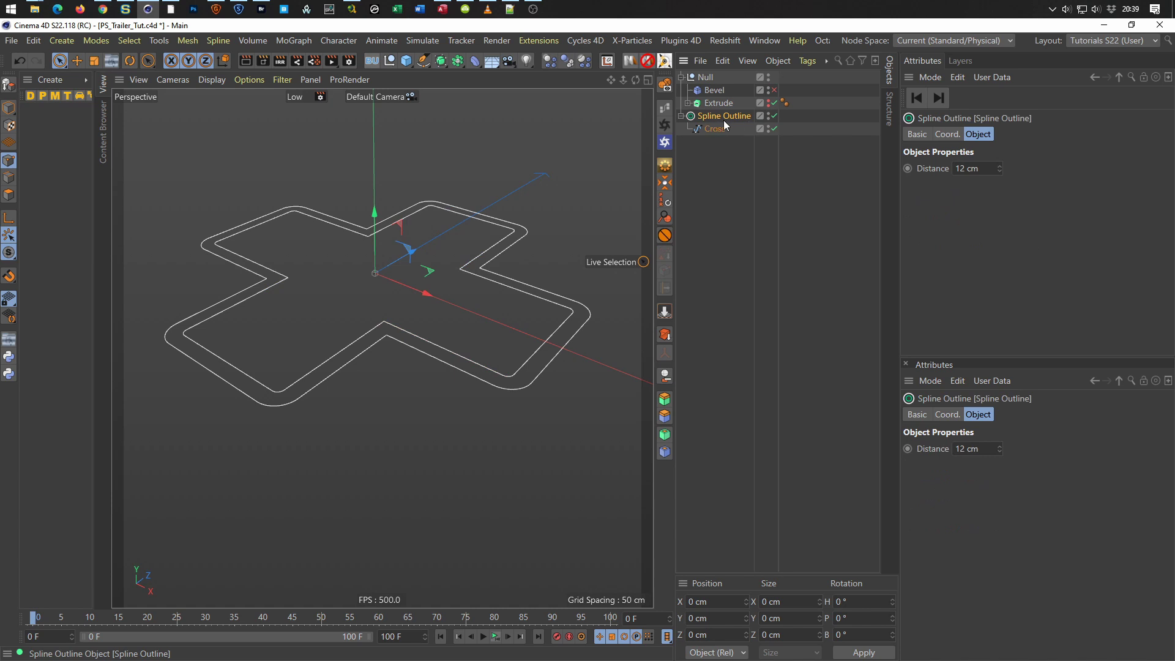
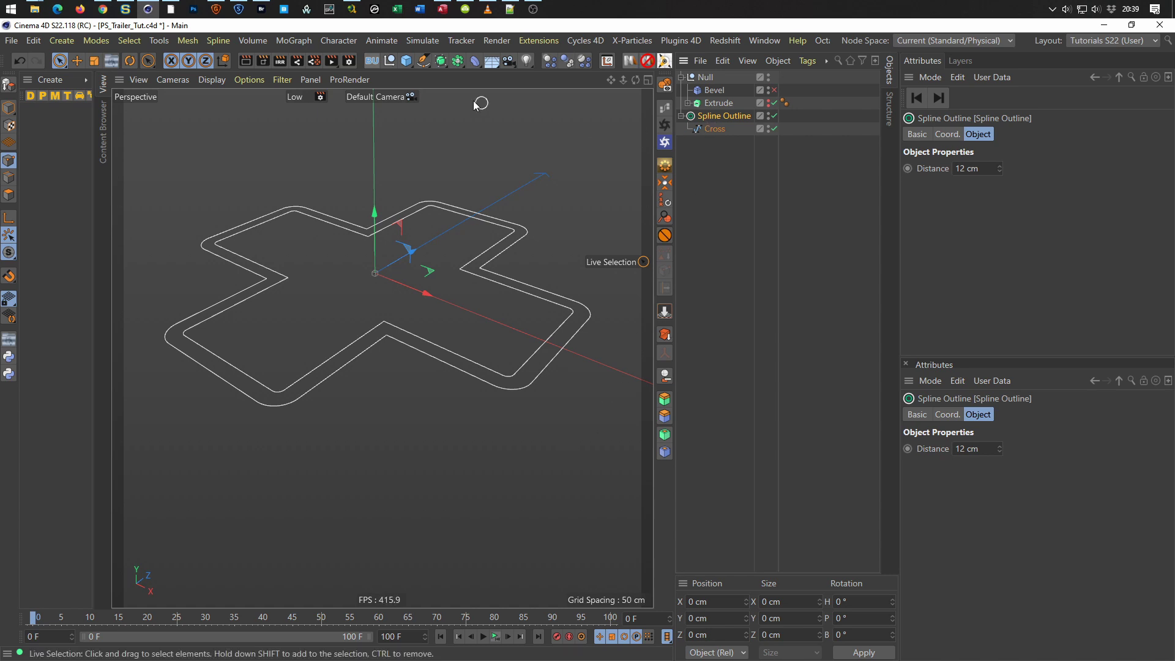
Add an Extrude over the cross Spline Outline and set its offset to 50 cm.
click(440, 68)
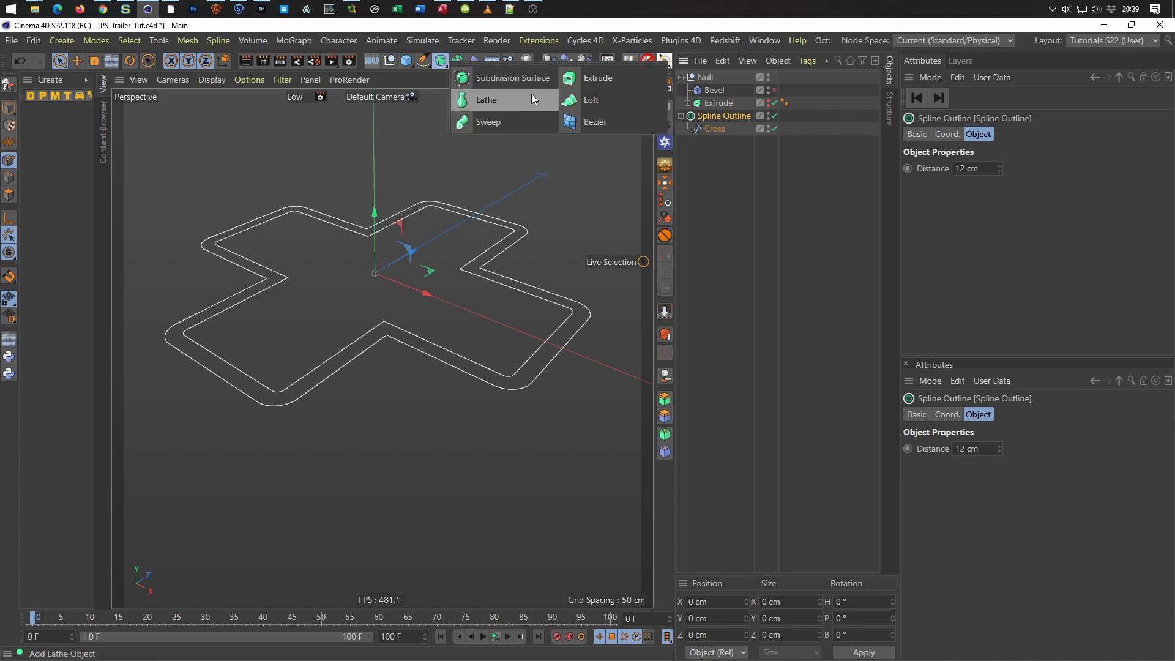
alt+click(600, 77)
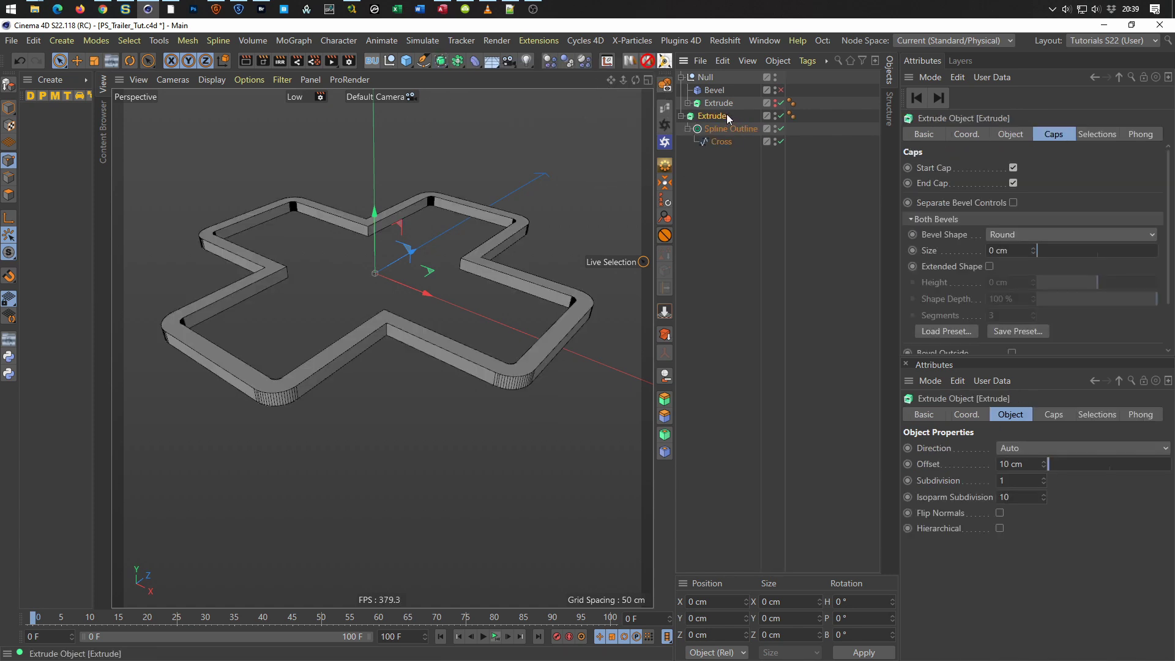
click(709, 101)
click(1010, 134)
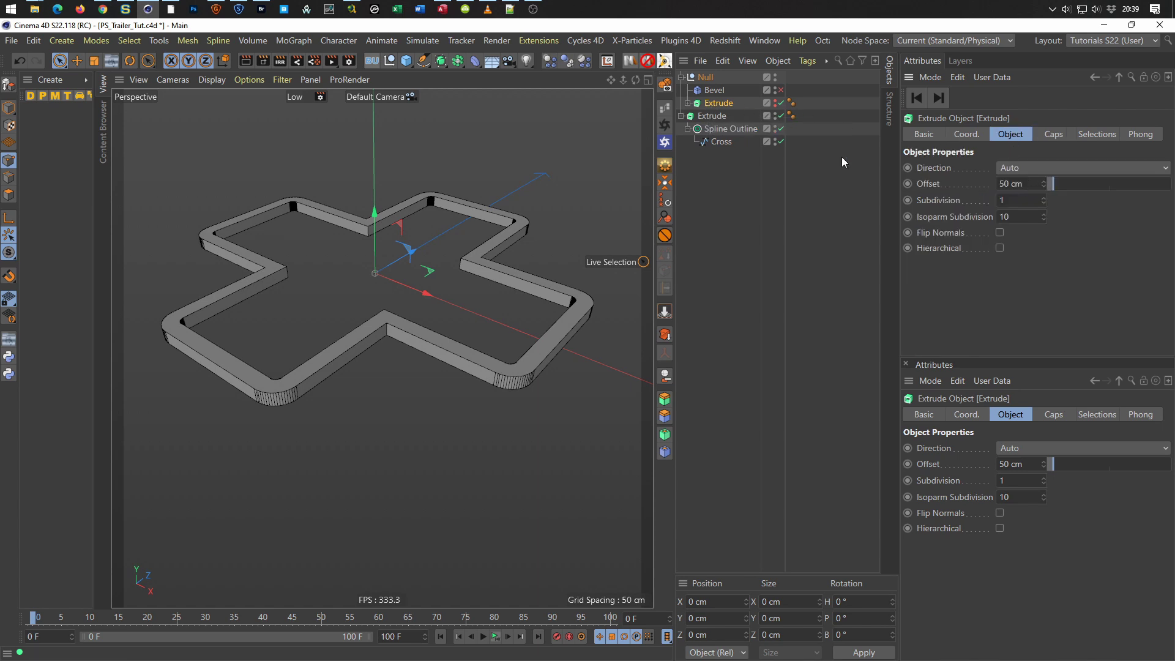
click(710, 114)
click(1016, 183)
text(50)
key(Return)
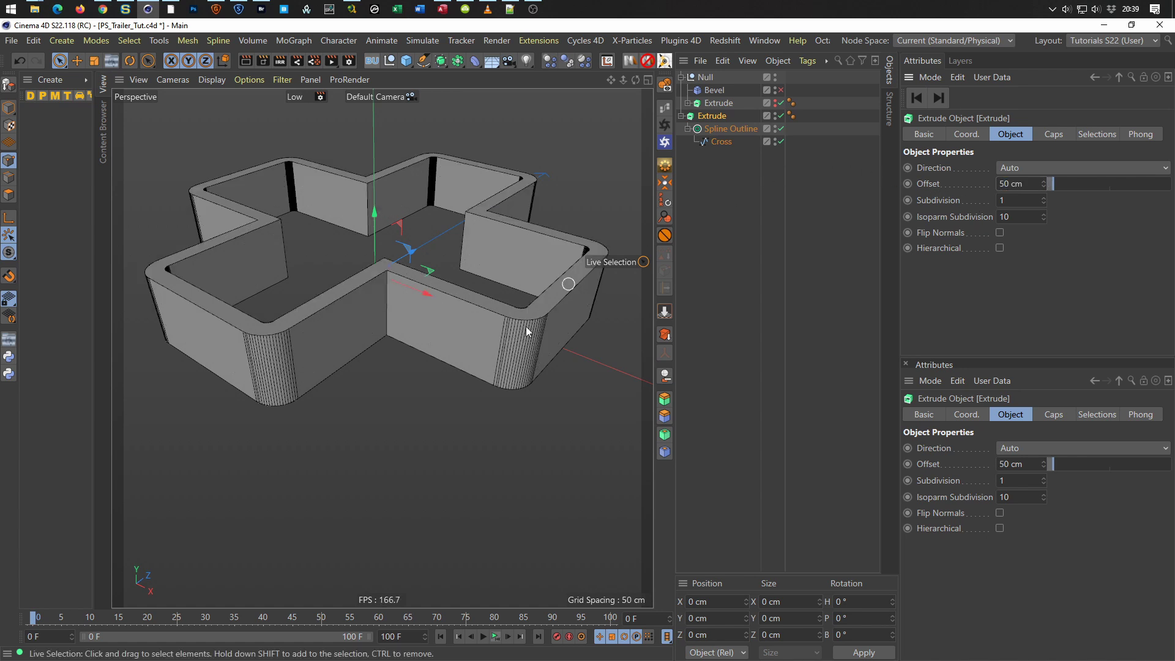
alt+drag(533, 340, 527, 403)
mouse_move(548, 458)
alt+mouse_down()
mouse_move(509, 321)
mouse_move(479, 365)
mouse_move(487, 349)
alt+mouse_up()
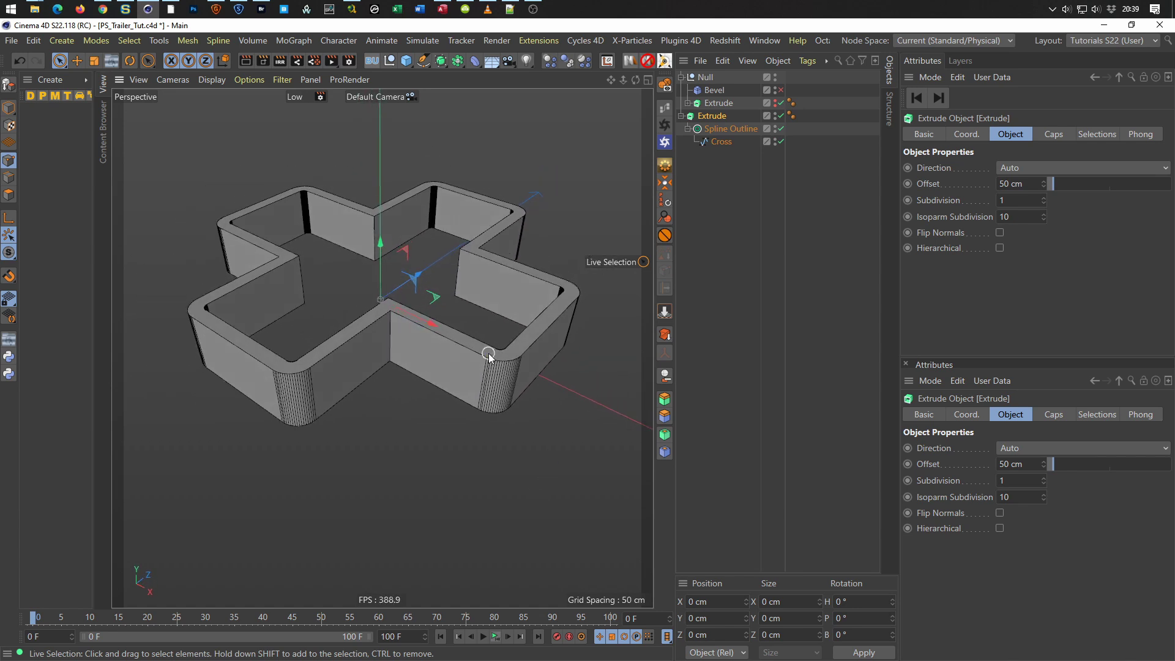
click(719, 142)
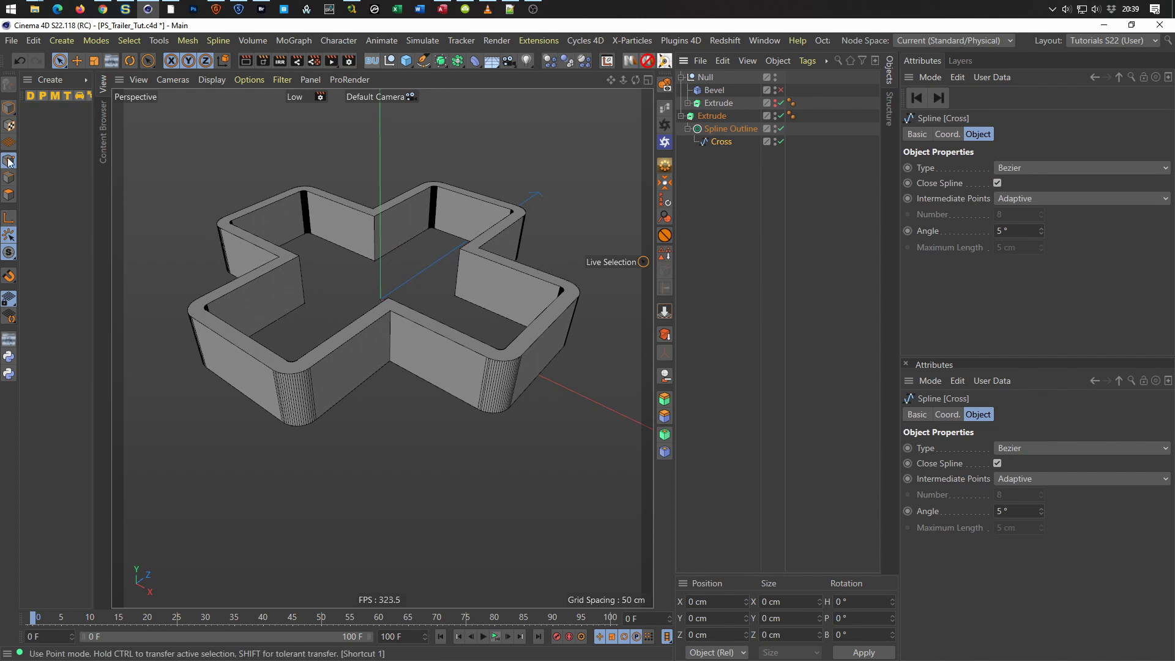
Reverse the Cross spline's point order with Reverse Sequence.
right_click(567, 169)
mouse_move(611, 268)
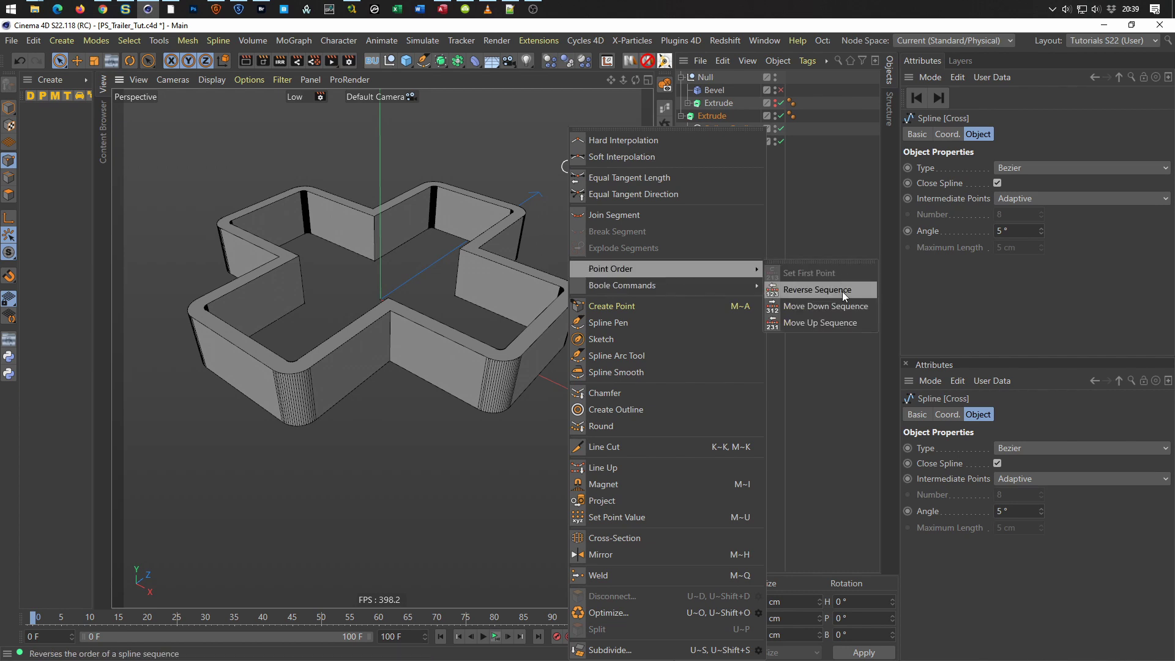
click(843, 291)
mouse_move(487, 344)
alt+mouse_down()
mouse_move(476, 408)
mouse_move(482, 360)
alt+mouse_up()
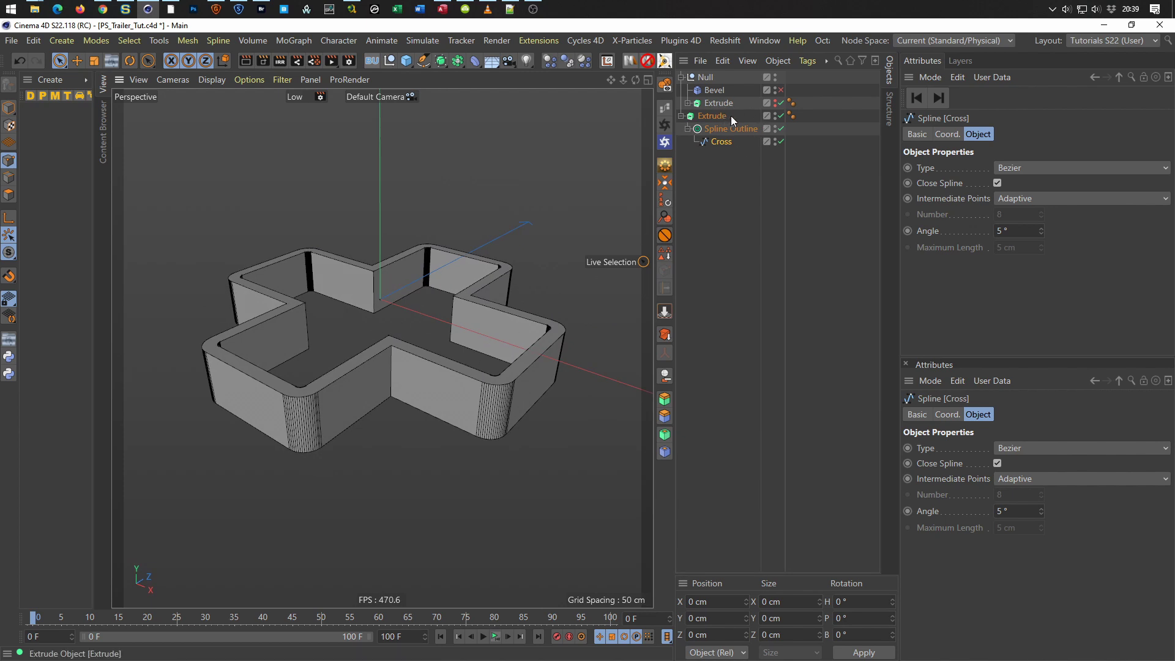
Toggle the Extrude's visibility so the solid symbol-cut cross with its rim shows.
click(775, 105)
scroll(553, 351, up, 3)
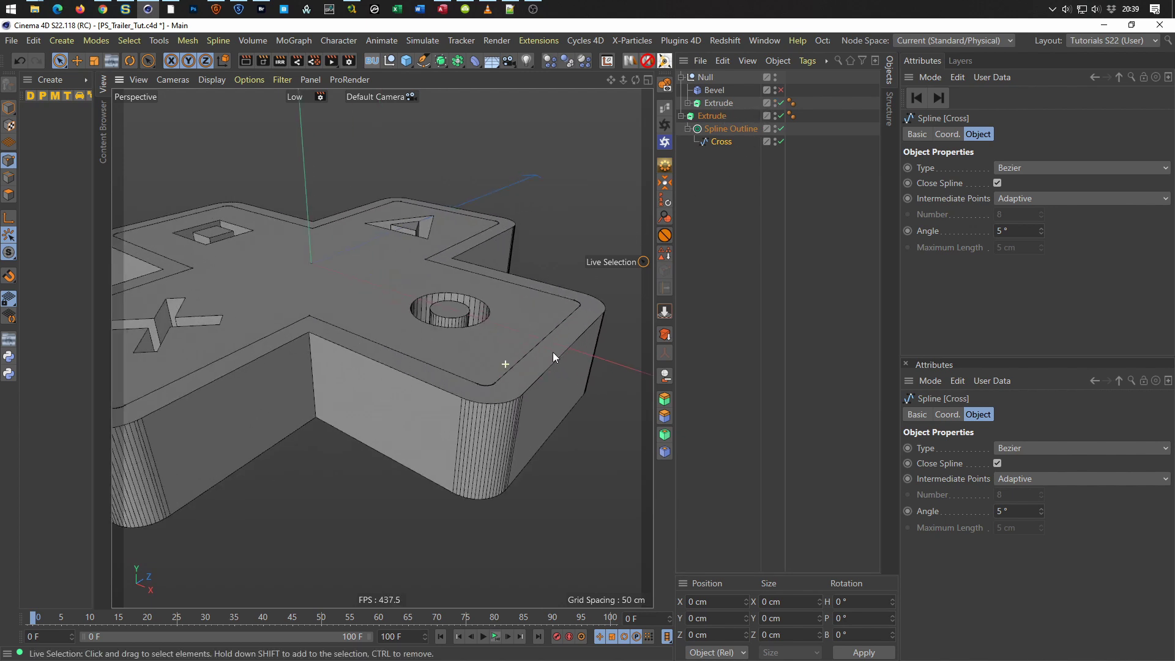
scroll(537, 350, up, 3)
scroll(596, 331, up, 2)
scroll(525, 369, down, 3)
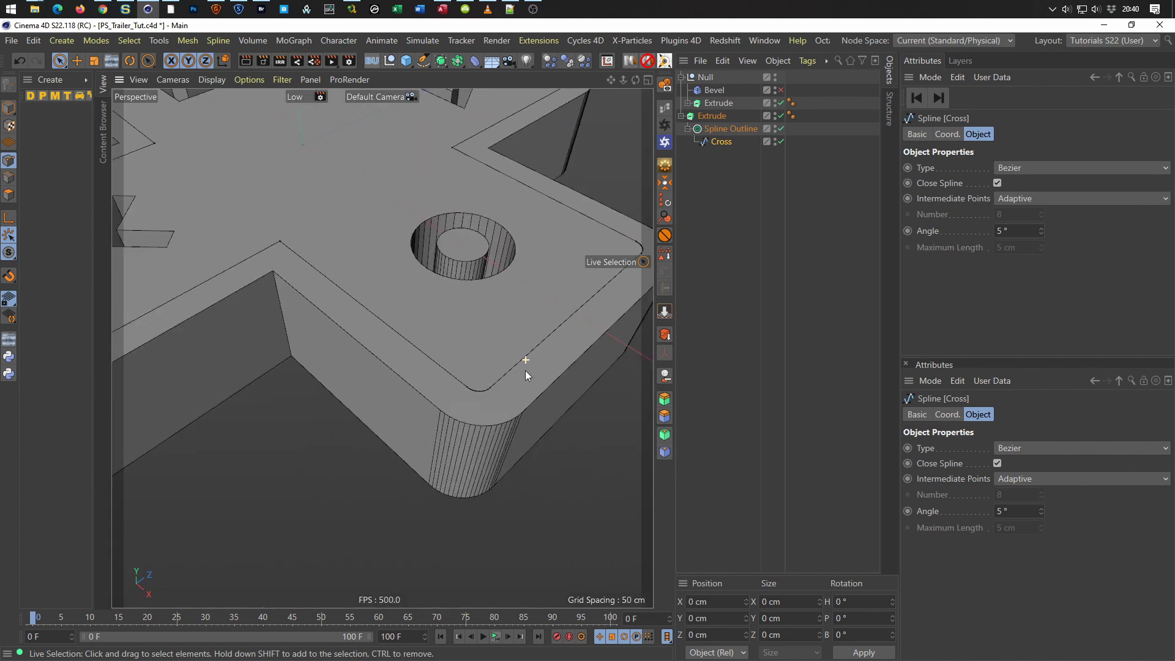
scroll(482, 391, down, 3)
alt+drag(482, 392, 470, 406)
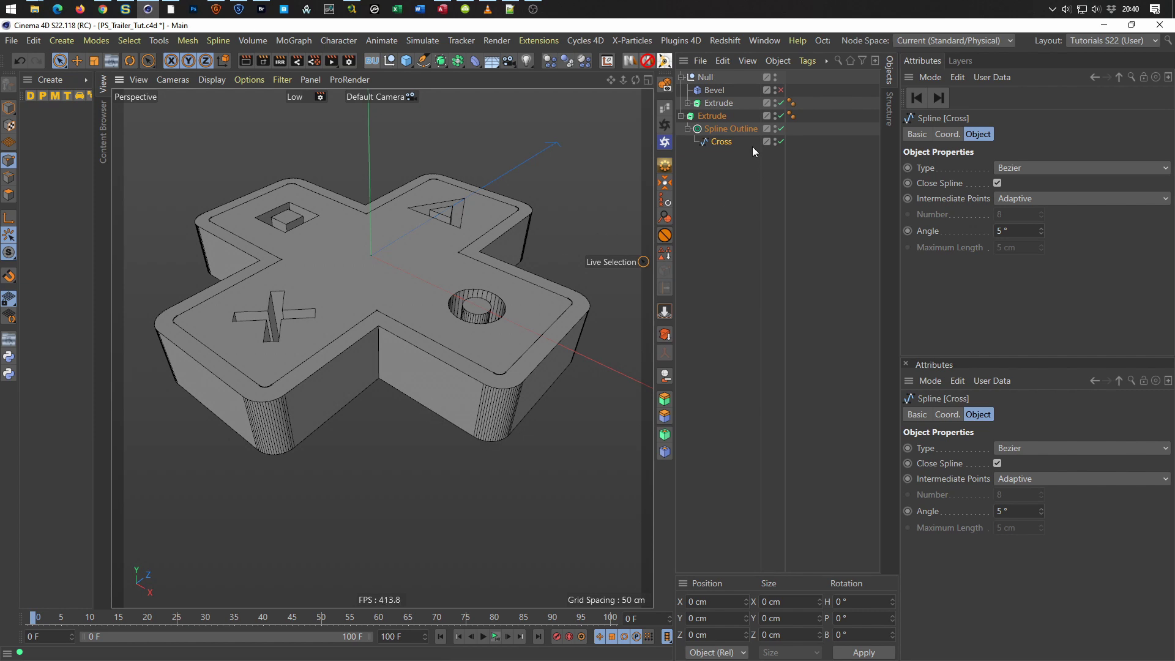
Rename the outline Extrude to 'Extrude 1'.
click(704, 116)
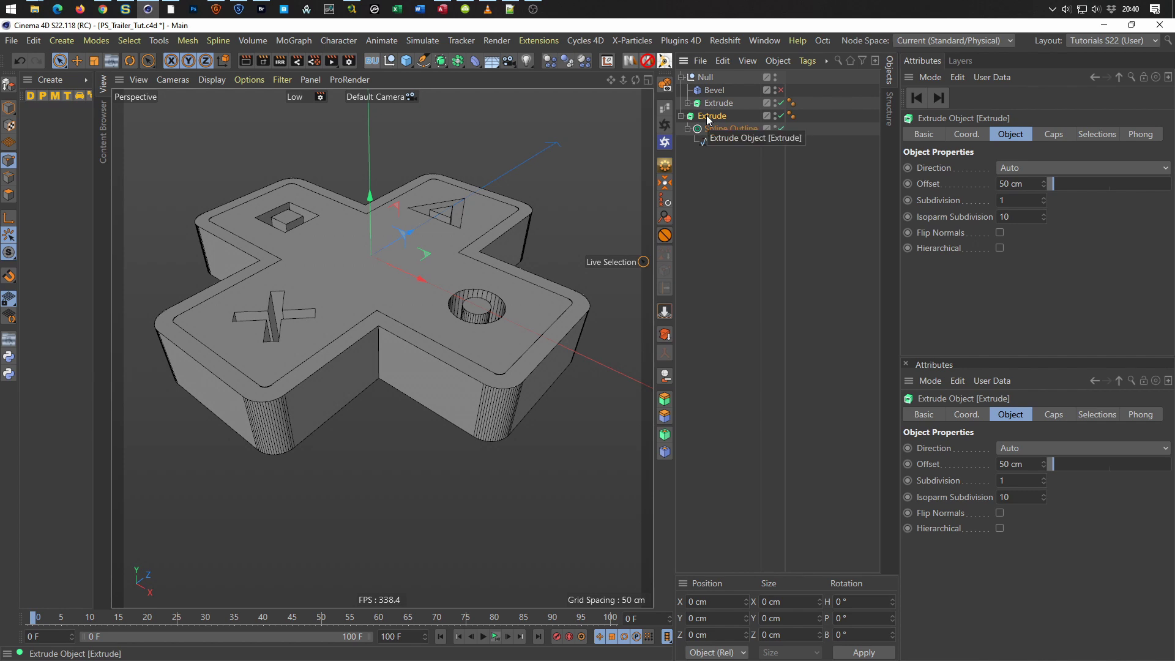
double_click(707, 116)
key(End)
text(1)
key(Return)
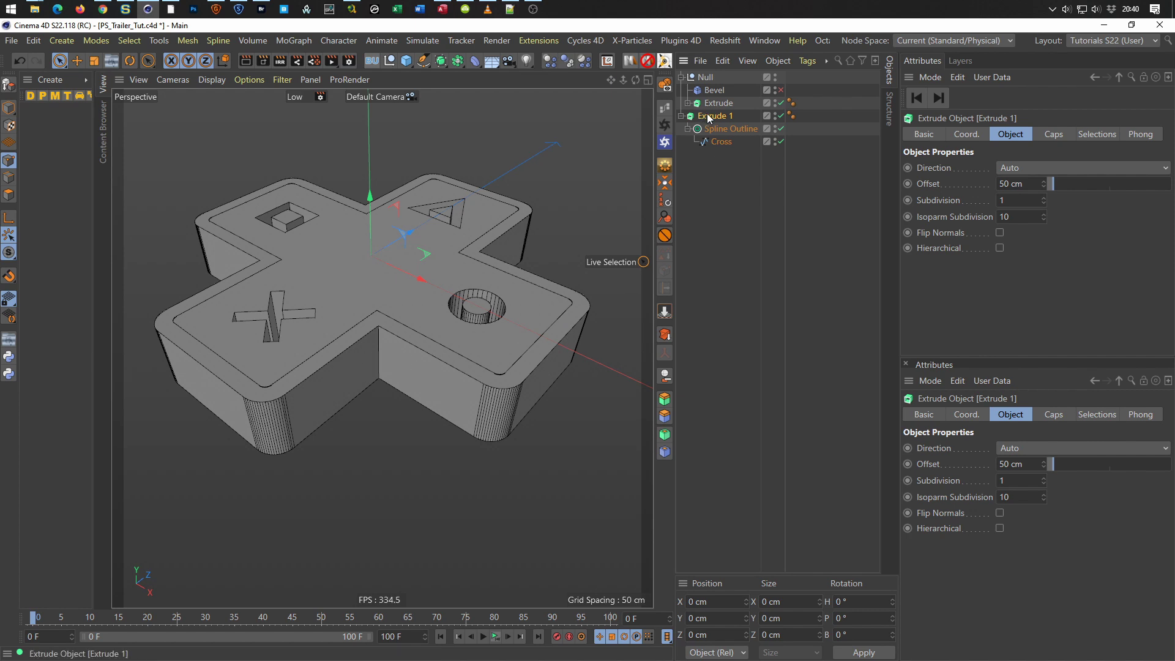
Duplicate Extrude 1 with its children and name the copy 'Extrude 2'.
ctrl+drag(706, 114, 708, 227)
double_click(720, 155)
key(End)
key(BackSpace)
key(BackSpace)
key(BackSpace)
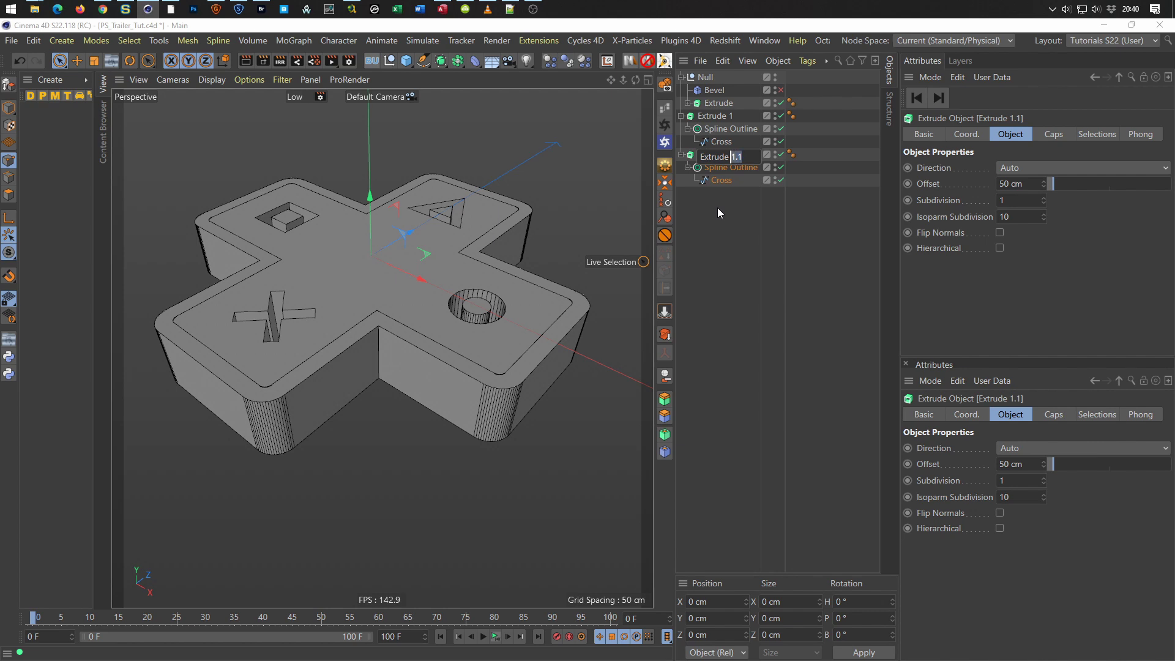
text(2)
key(Return)
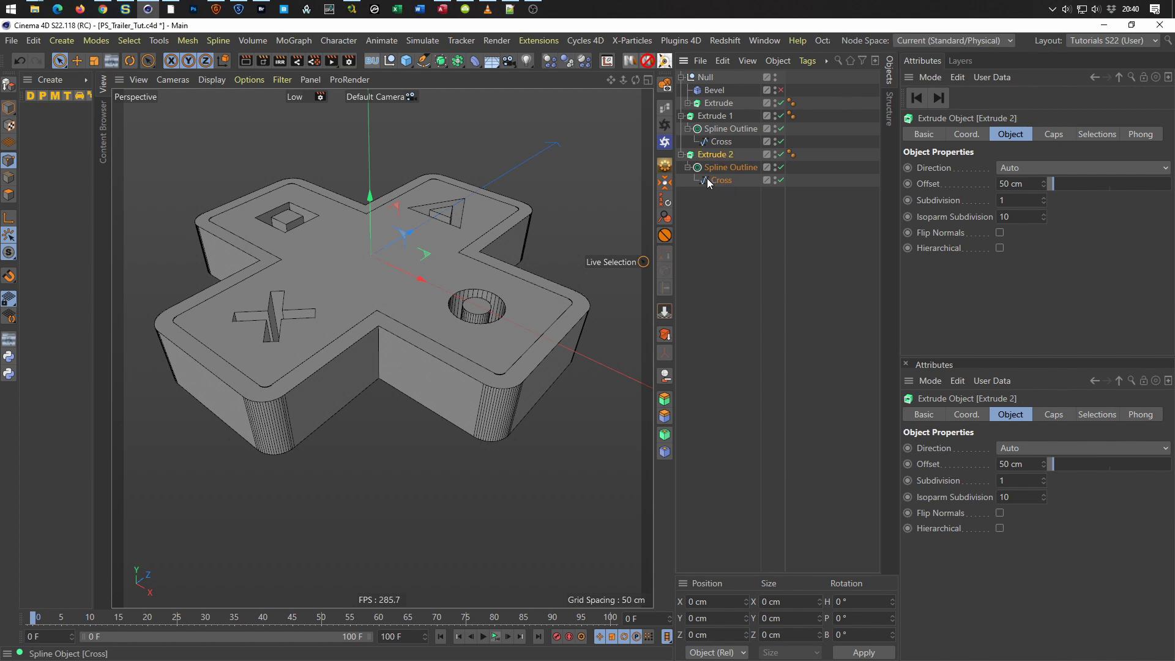
Hide Extrude 1 and the Null's solid cross, and disable Extrude 2.
click(776, 115)
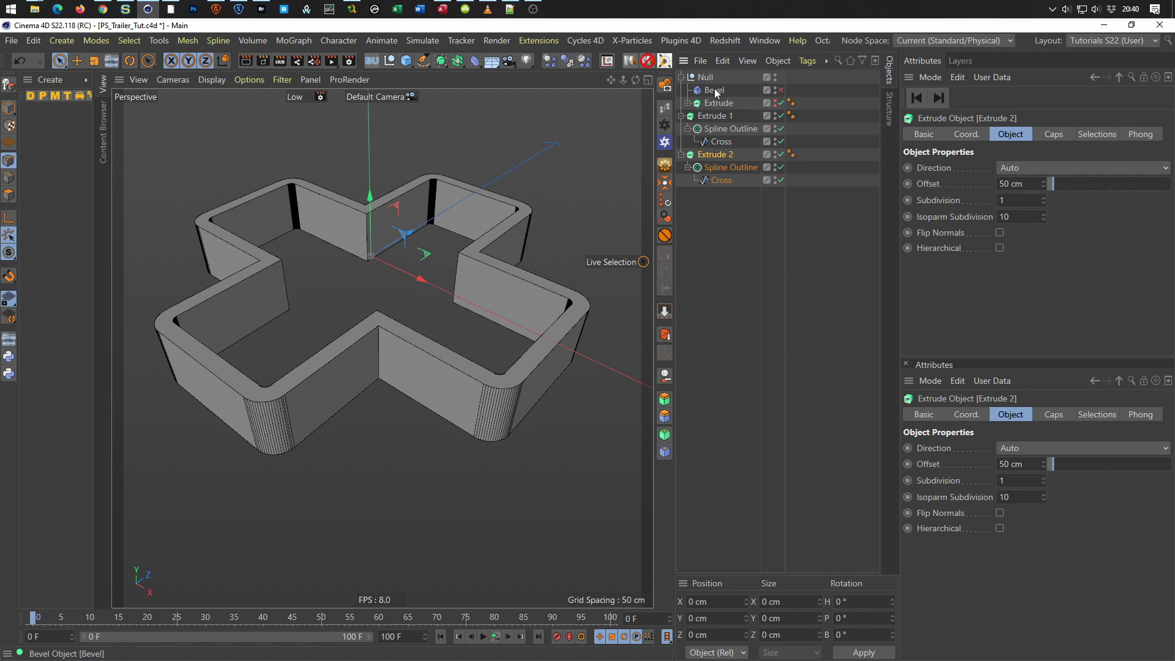
click(774, 100)
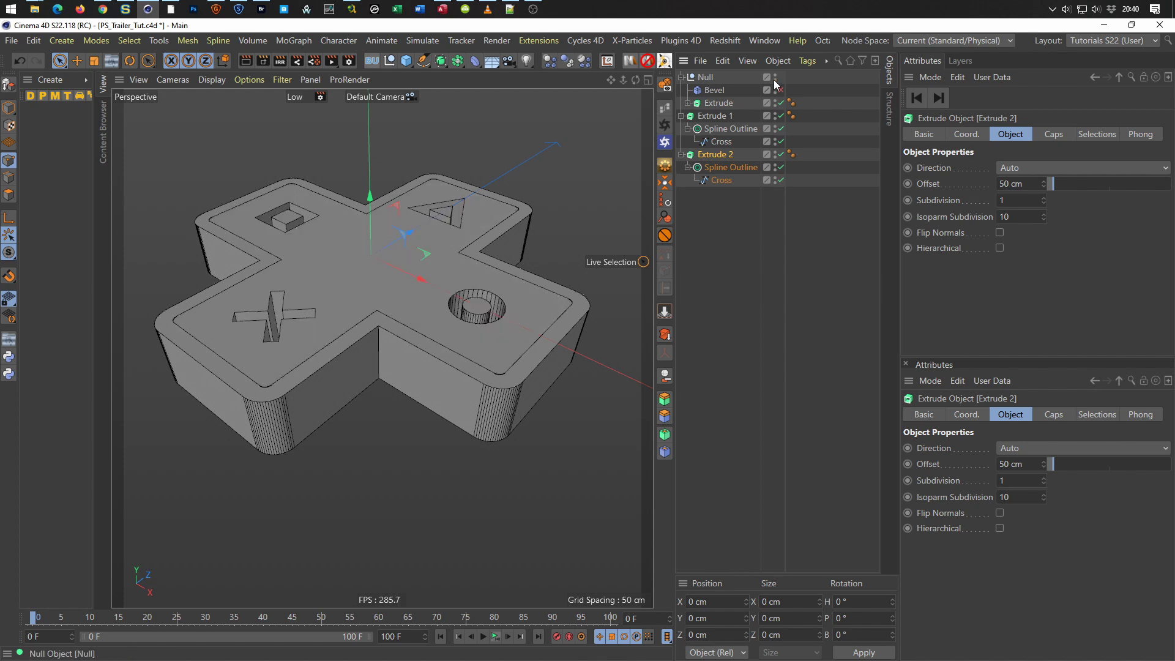
click(775, 75)
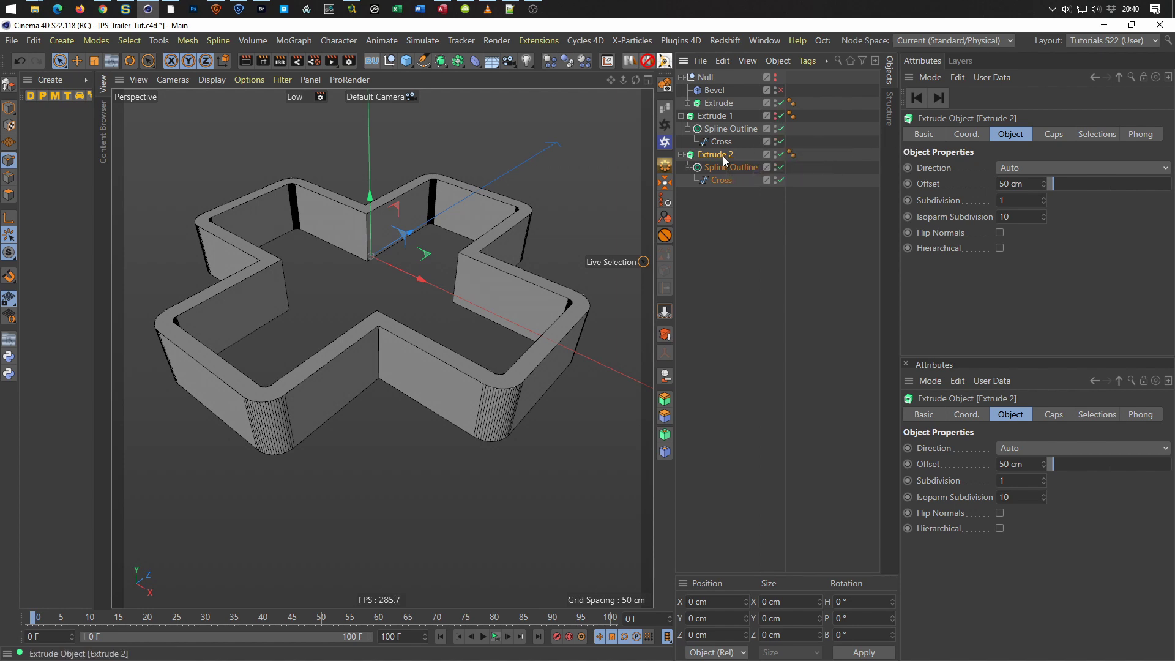
click(781, 155)
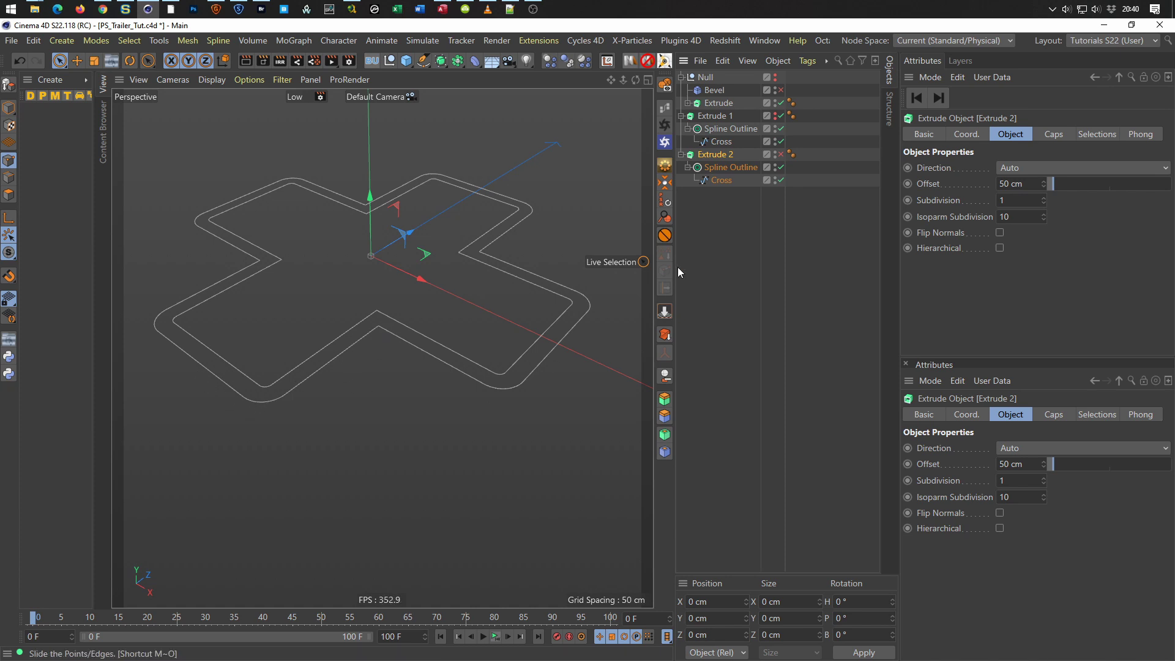
Bake Extrude 2's Spline Outline into a new object with Current State to Object.
click(714, 169)
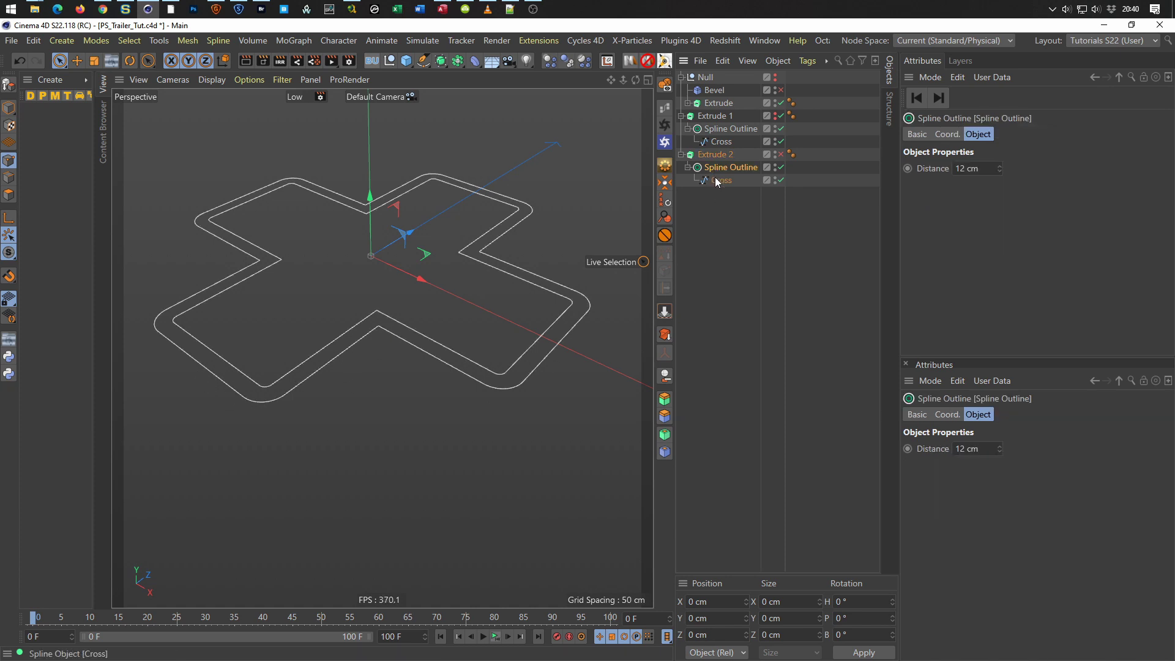
click(780, 167)
click(780, 167)
right_click(714, 166)
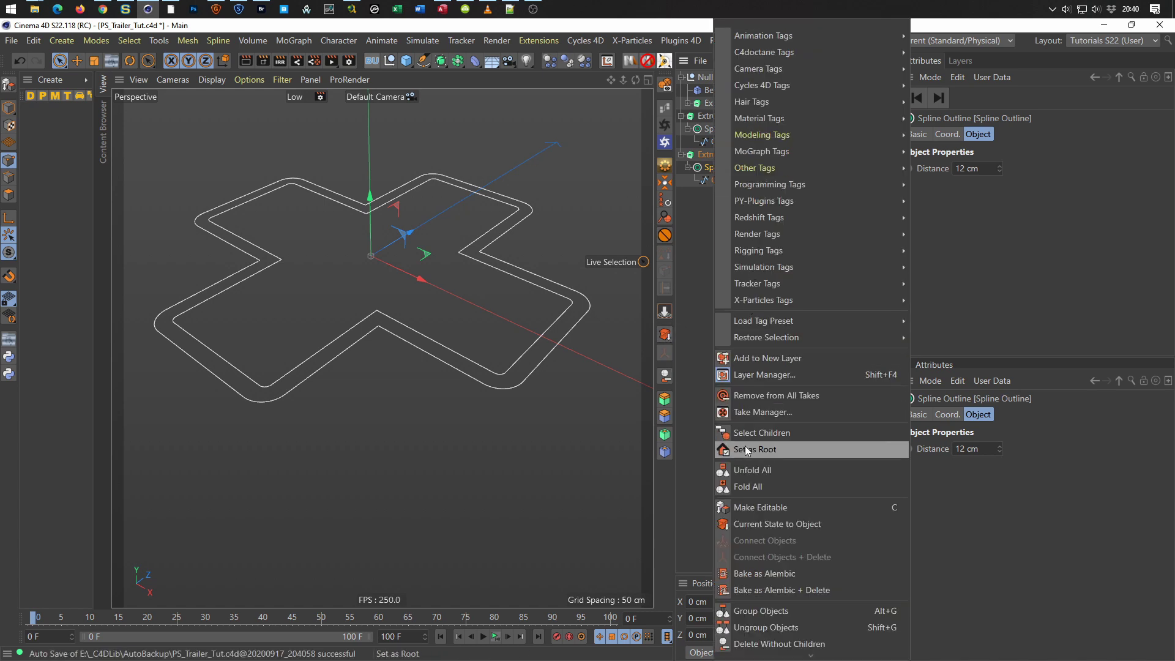
click(743, 524)
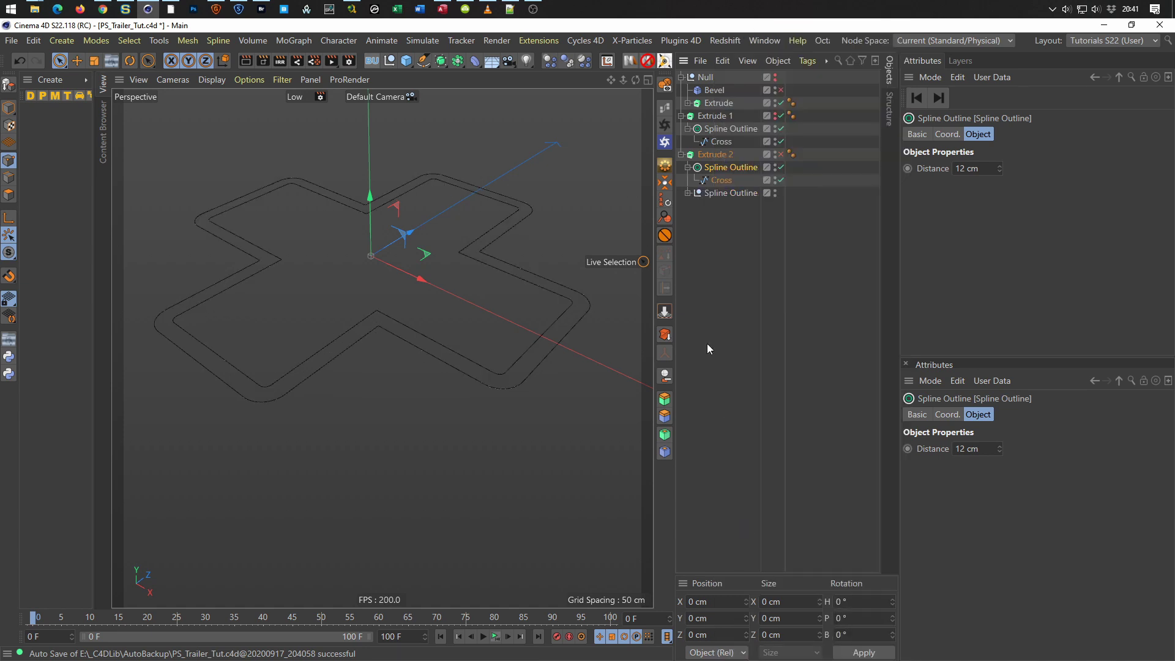
Move the baked Cross spline to the root, delete the empty Spline Outline null, and select Cross.
click(707, 194)
click(681, 194)
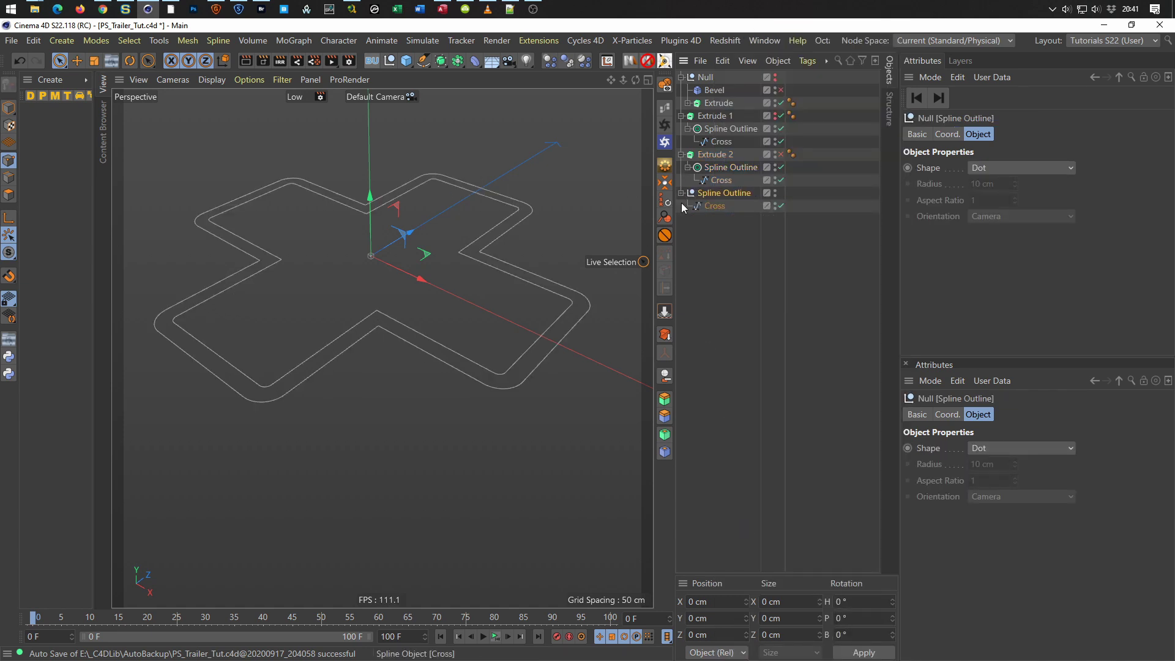
drag(715, 205, 714, 216)
click(715, 193)
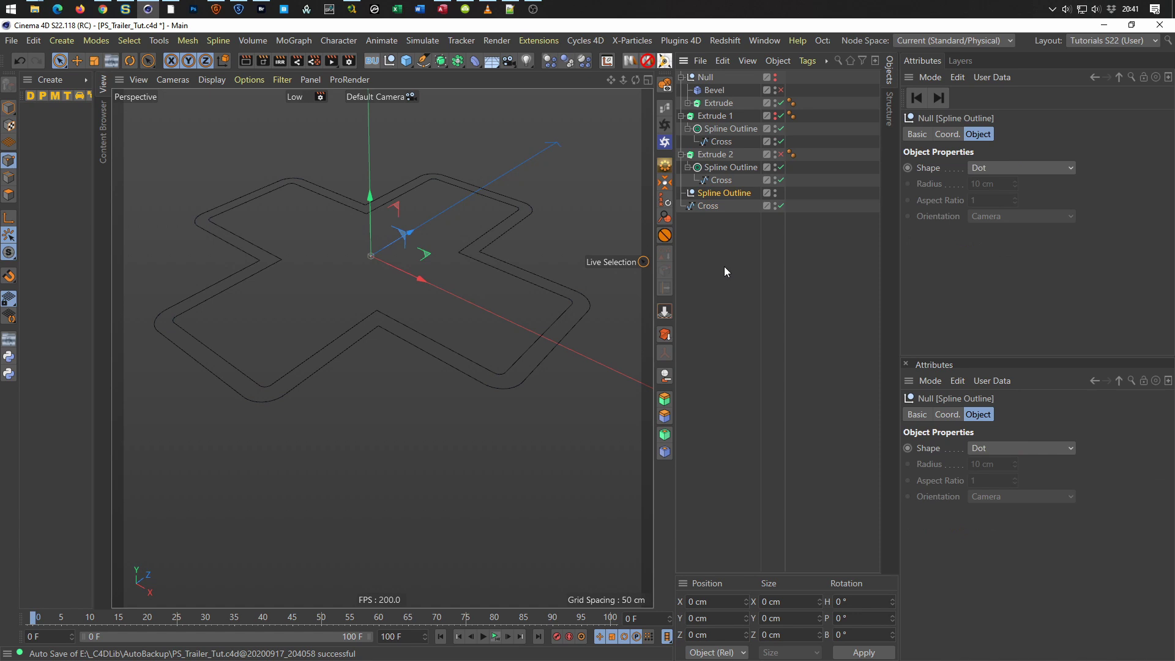
key(Delete)
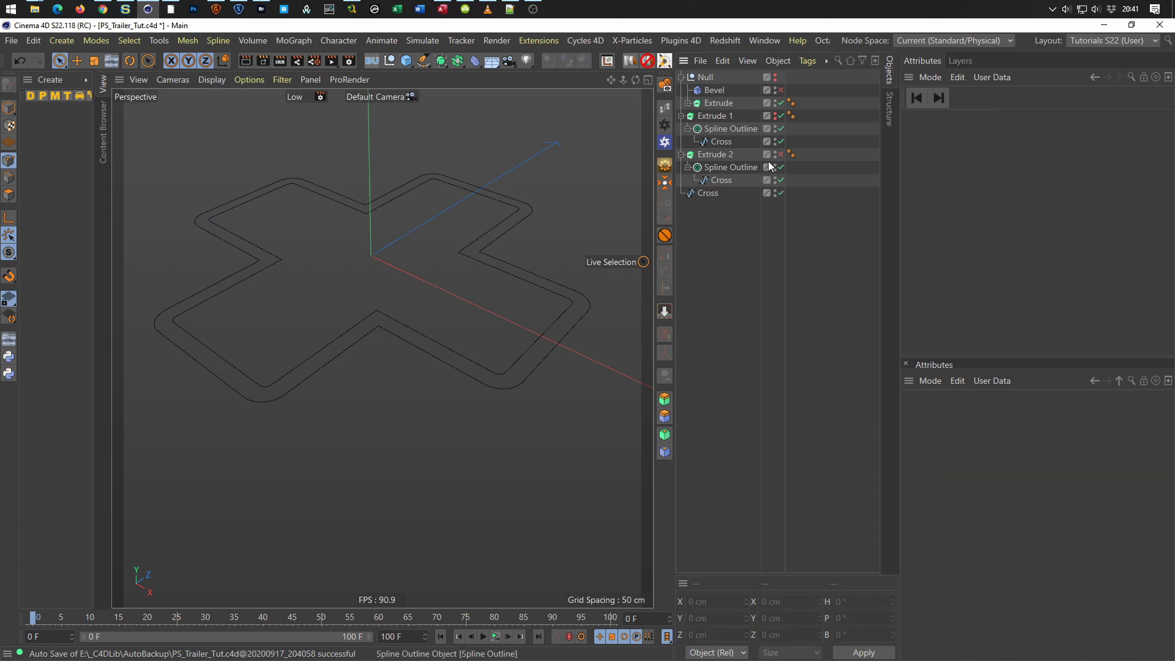
click(705, 194)
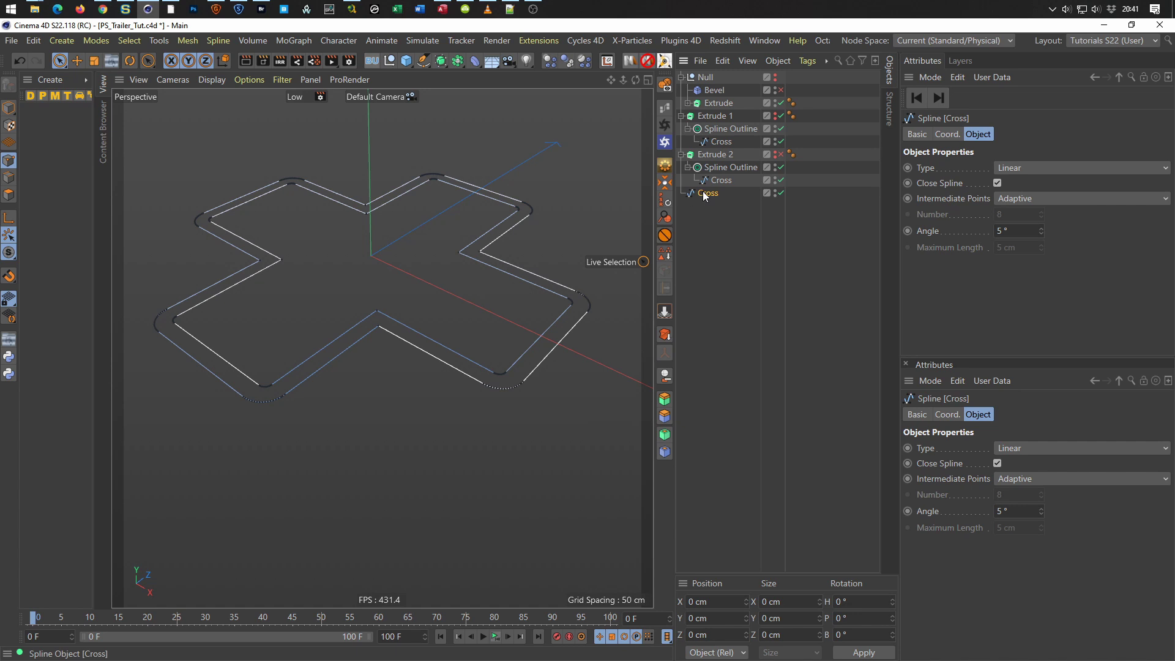
Explode the baked Cross into segments and move the Cross.2 piece to the root.
right_click(586, 198)
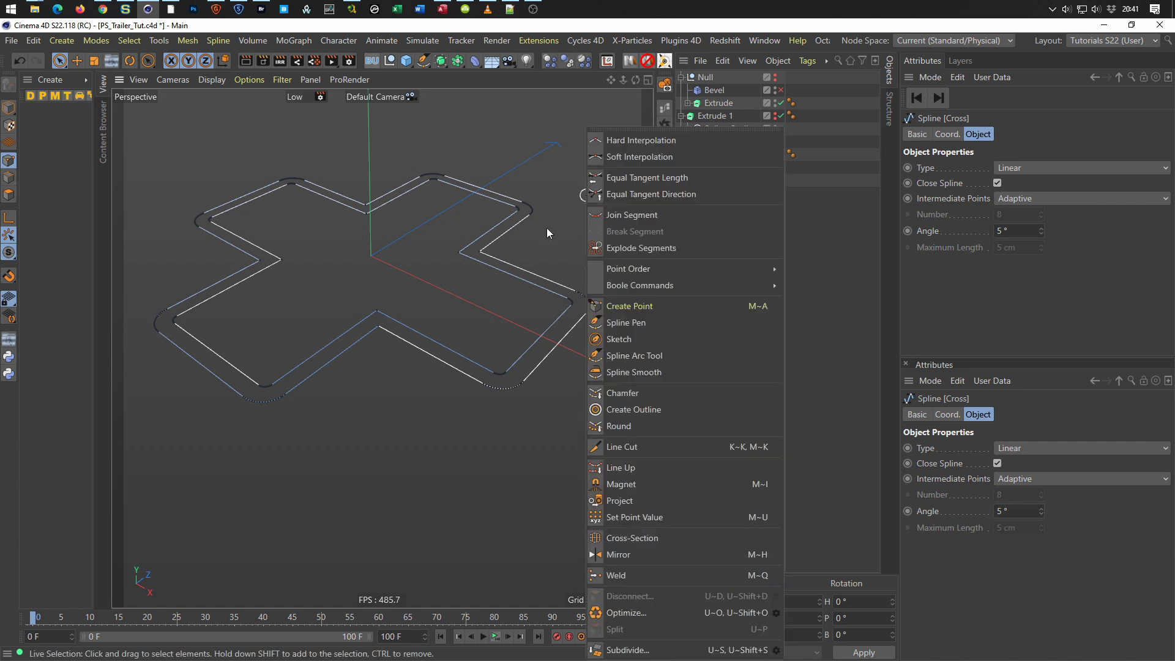
click(620, 248)
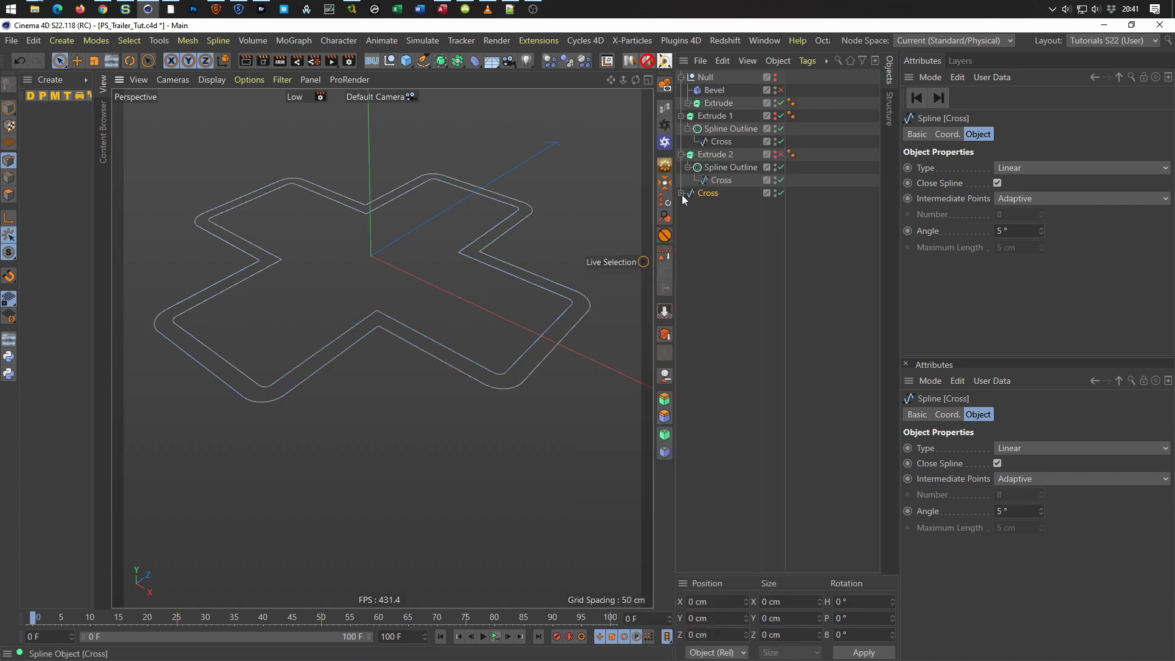
click(682, 194)
click(713, 219)
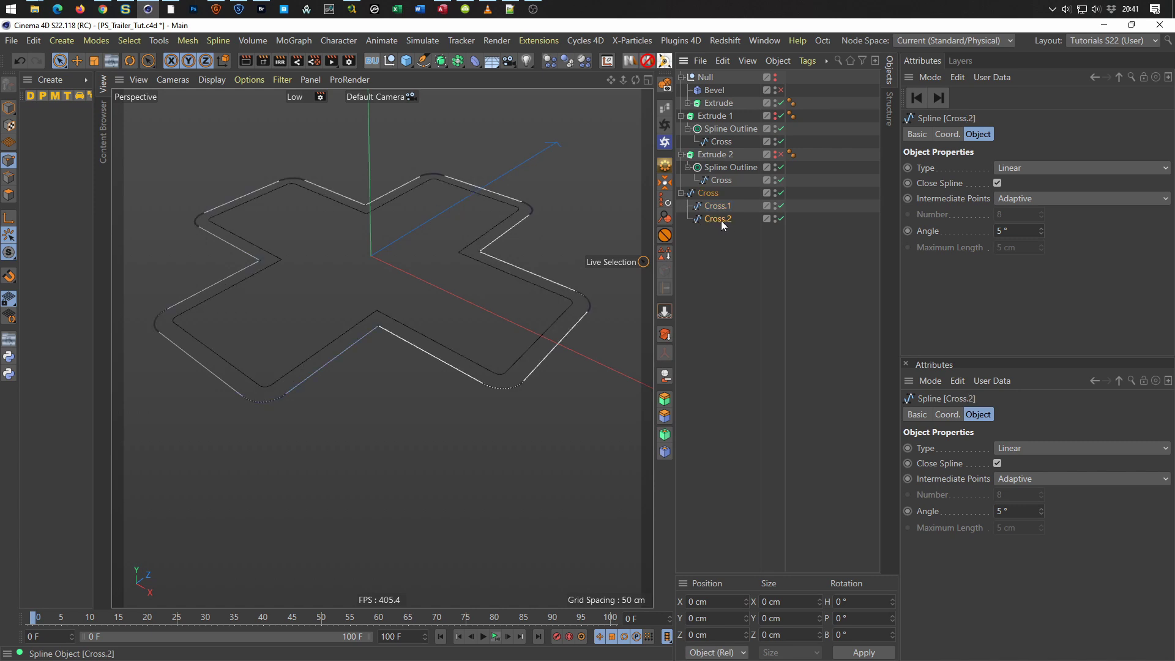
drag(710, 219, 707, 258)
Delete the leftover Cross pieces and swap Cross.2 into Extrude 2's Spline Outline.
click(710, 191)
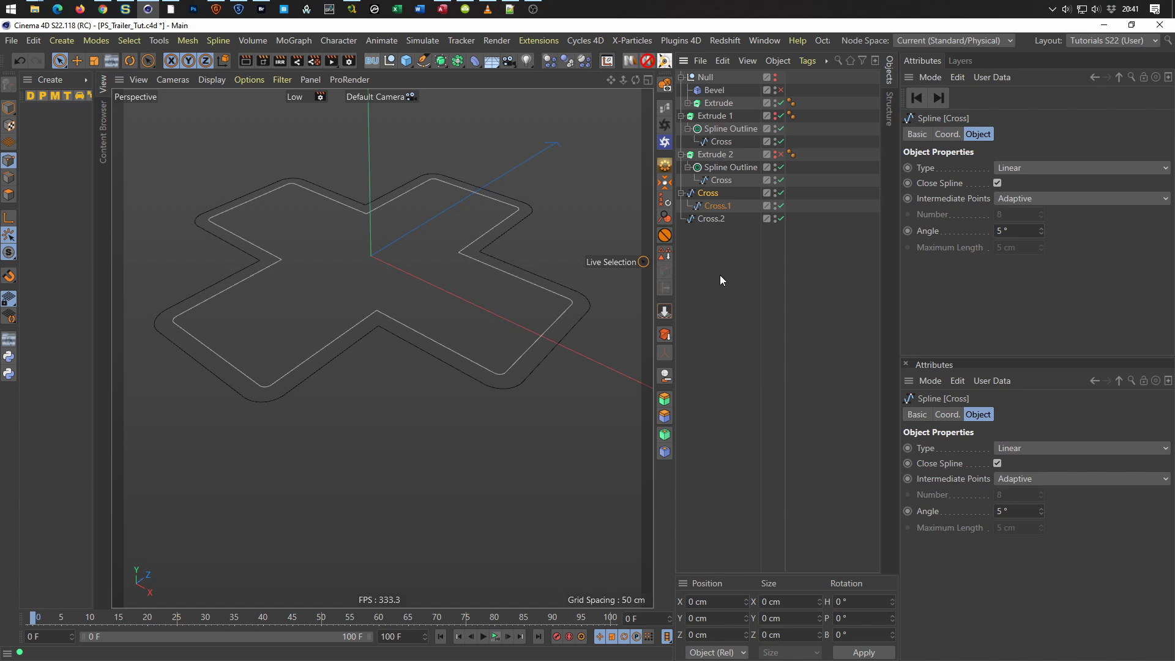
key(Delete)
click(724, 179)
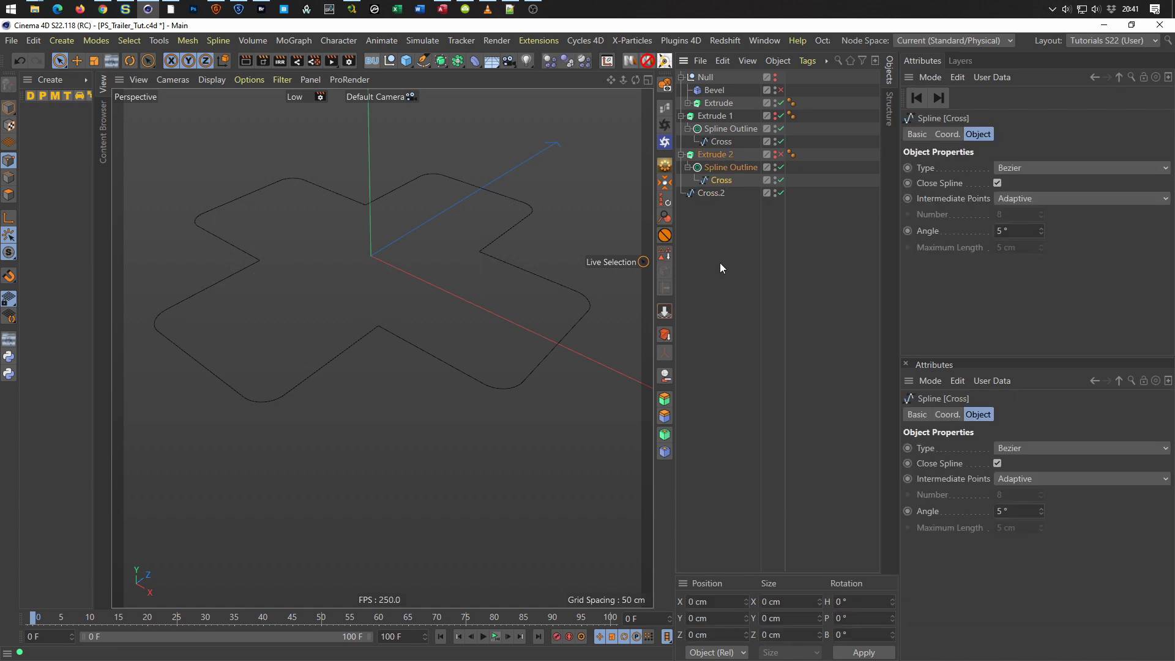
key(Delete)
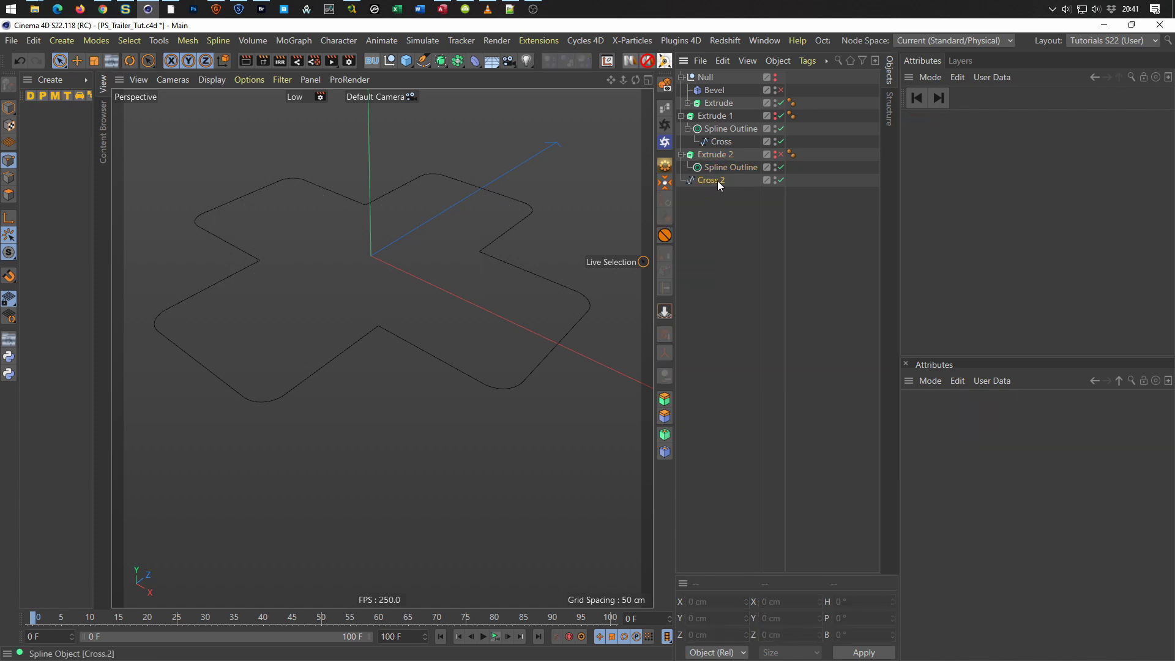
drag(736, 175, 725, 168)
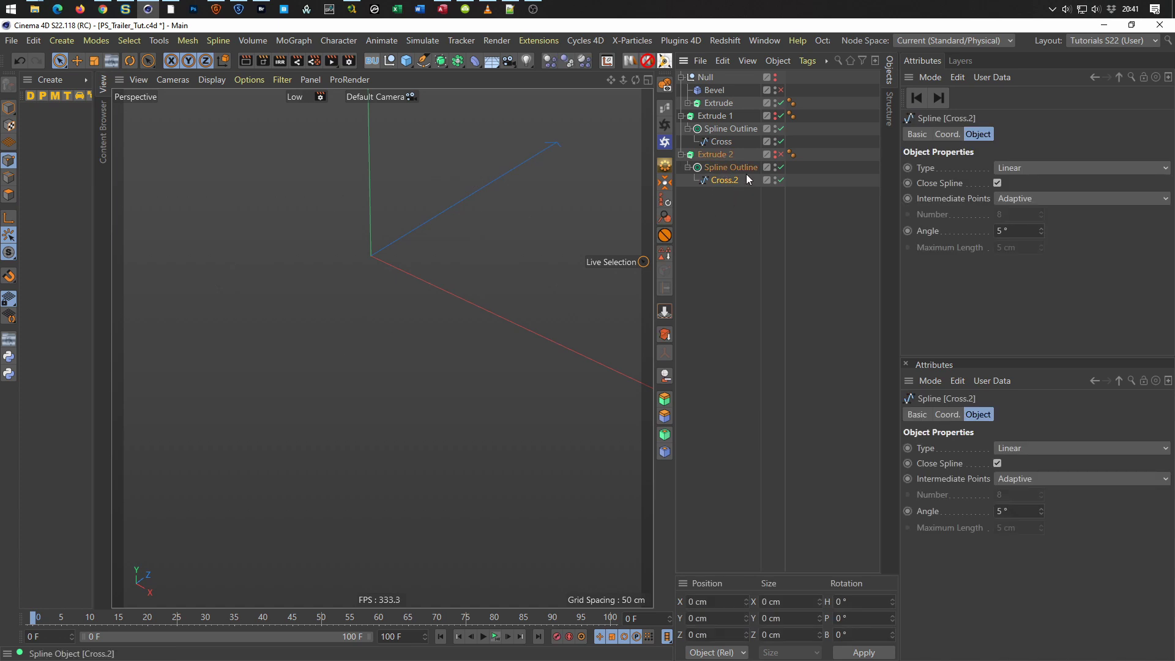
Enable Extrude 2, show Extrude 1 again, and reverse Cross.2's point order.
click(781, 154)
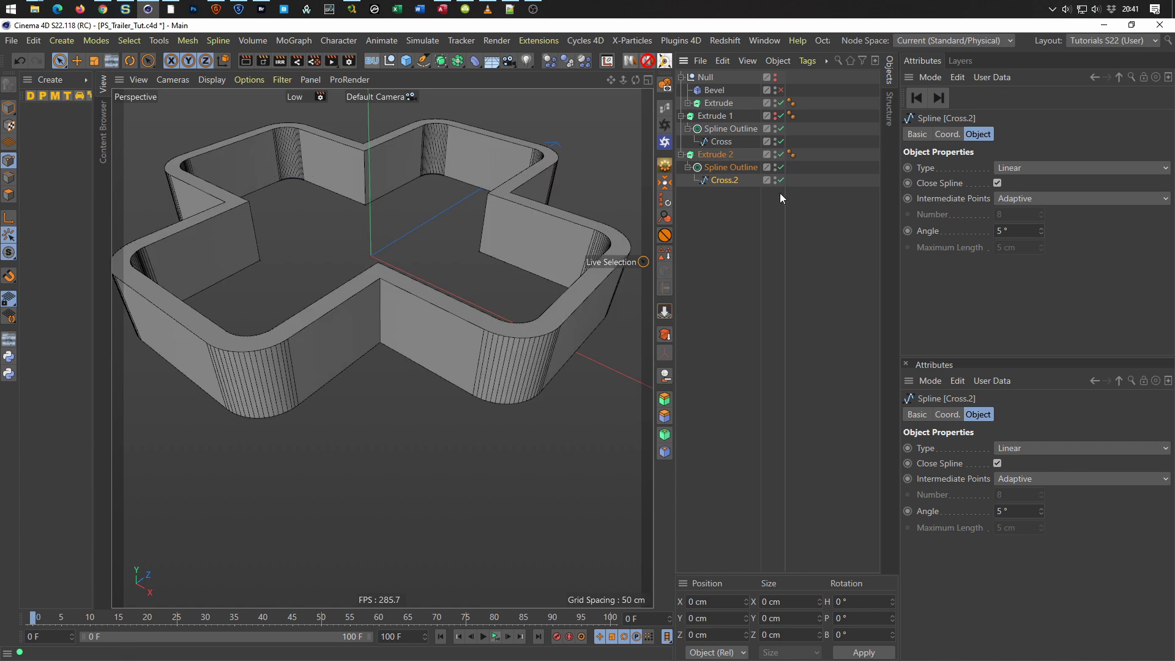
alt+drag(436, 295, 406, 379)
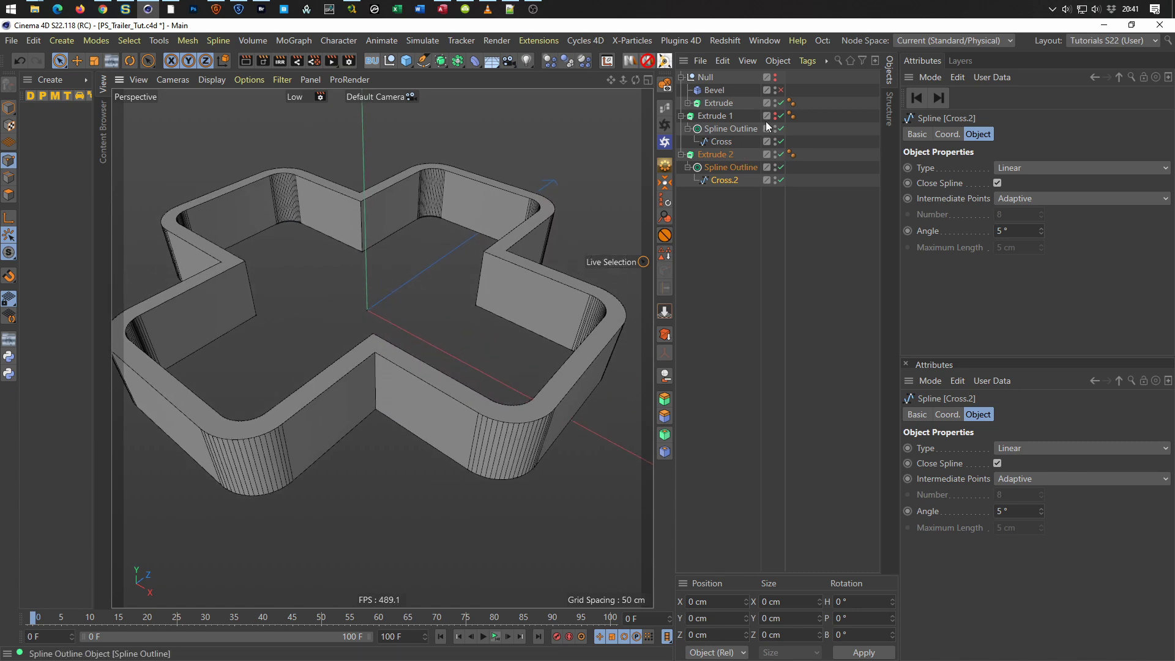
click(774, 116)
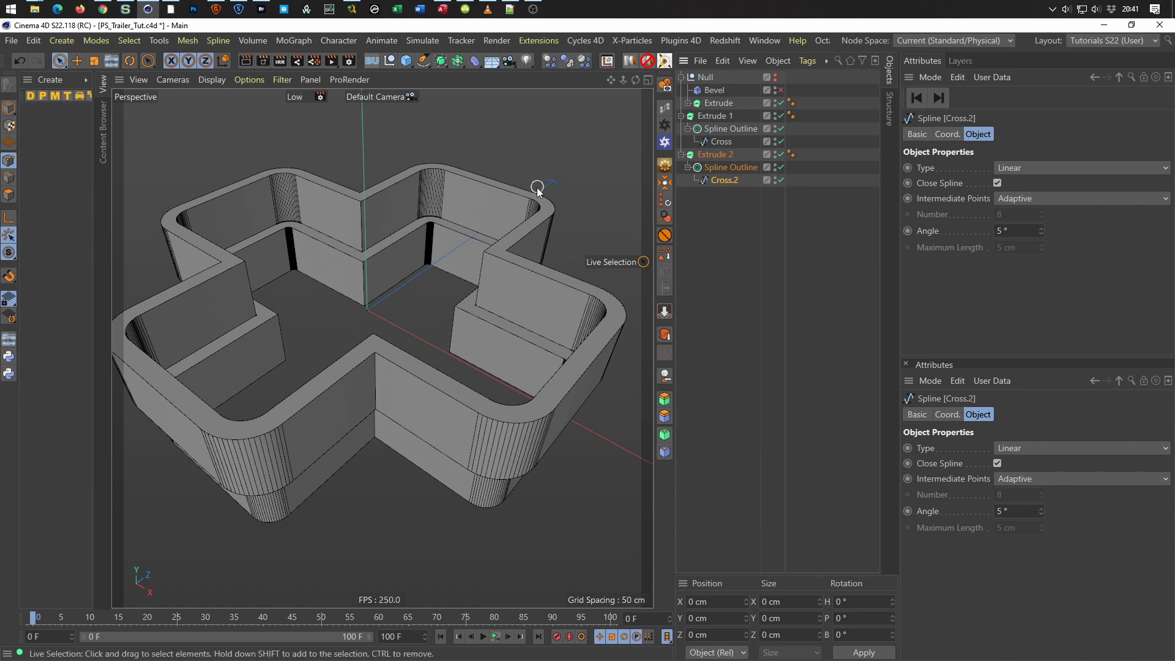
right_click(594, 168)
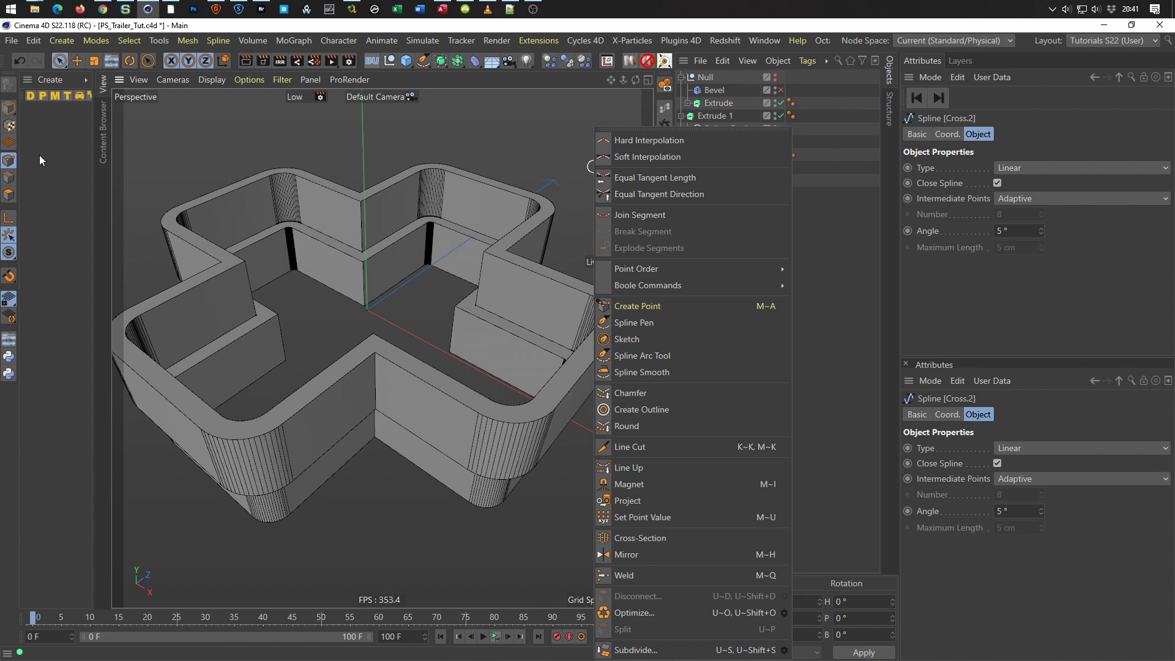
mouse_move(636, 268)
click(820, 293)
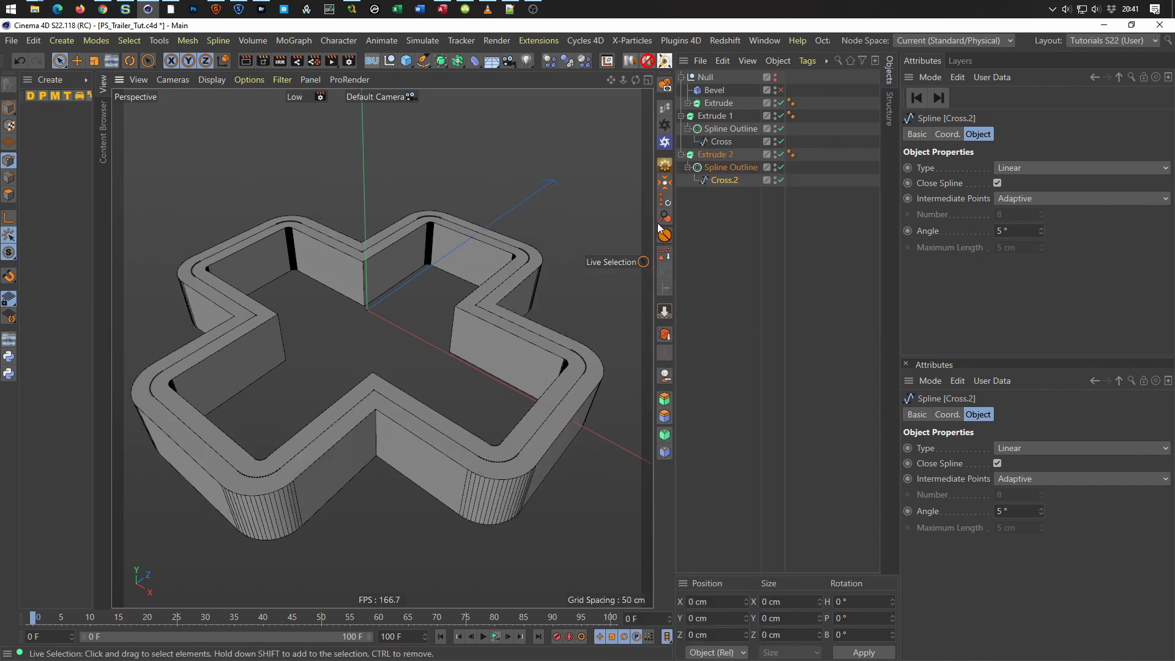
mouse_move(530, 426)
alt+right_down()
mouse_move(534, 461)
mouse_move(534, 388)
alt+right_up()
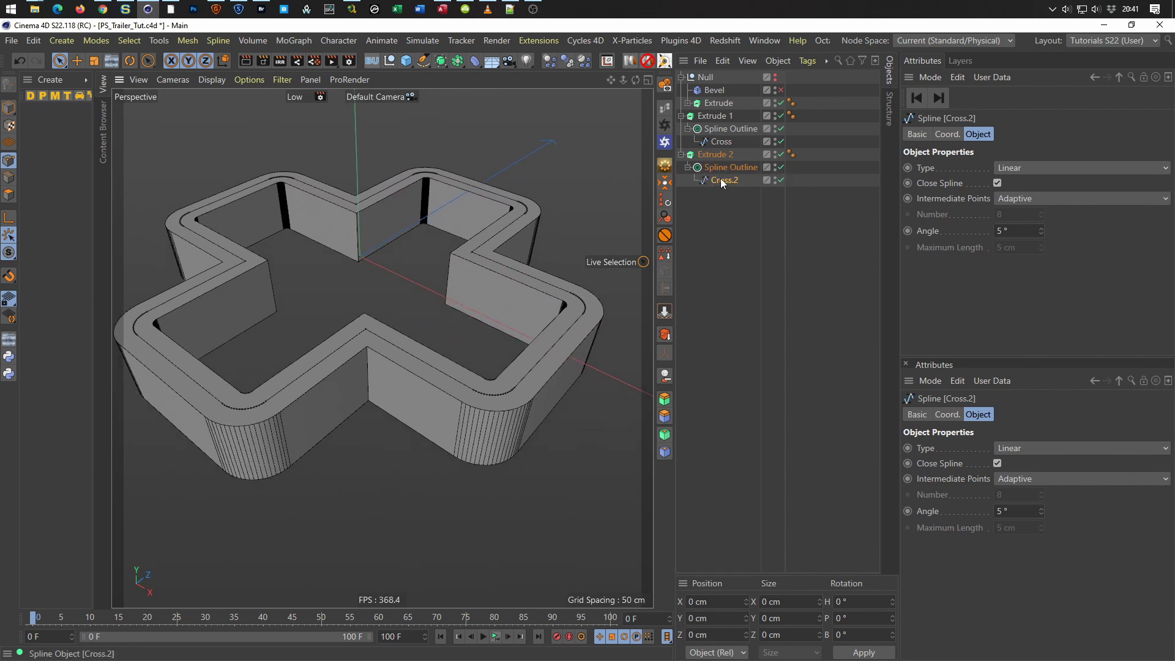
Inspect Extrude 2's walls from several angles and duplicate it as Extrude 2.1.
click(714, 154)
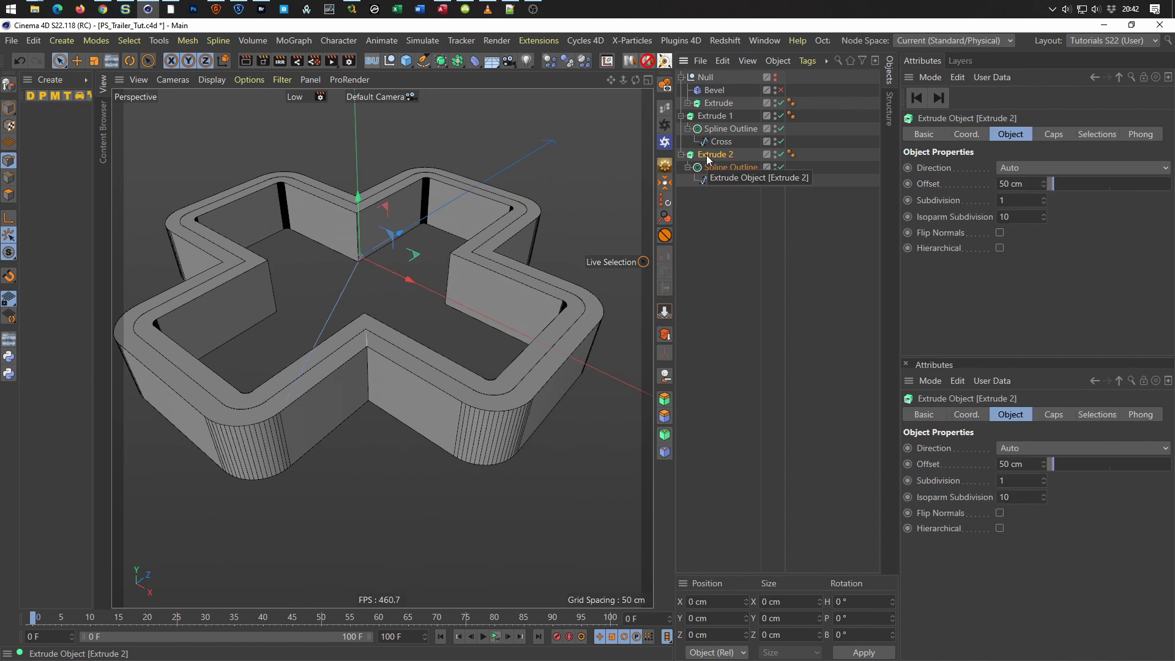
scroll(318, 236, up, 4)
alt+drag(319, 236, 369, 335)
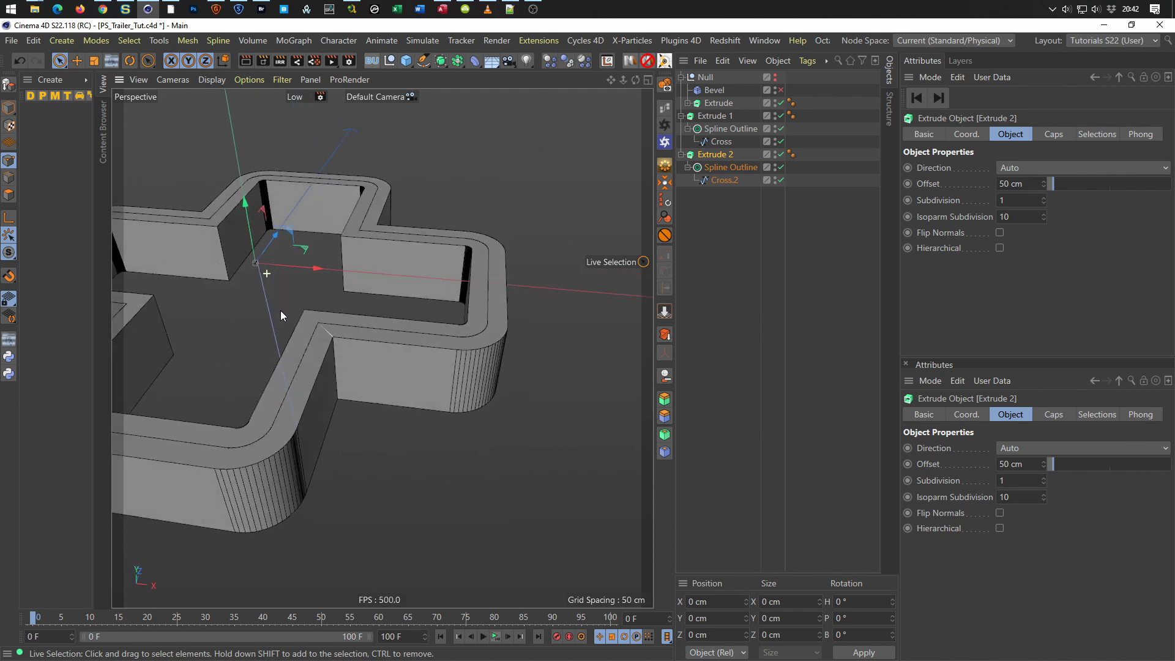
scroll(368, 331, down, 3)
alt+drag(362, 320, 466, 311)
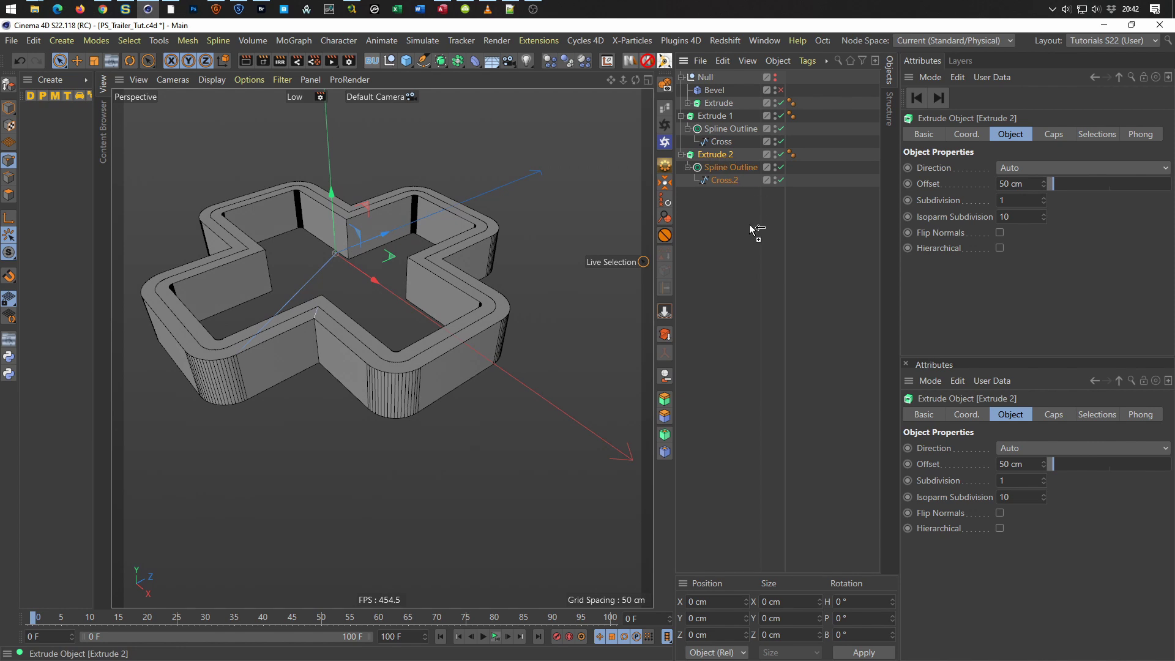
ctrl+drag(703, 244, 705, 246)
Rename the Extrude copy to 'Extrude 3'.
double_click(721, 195)
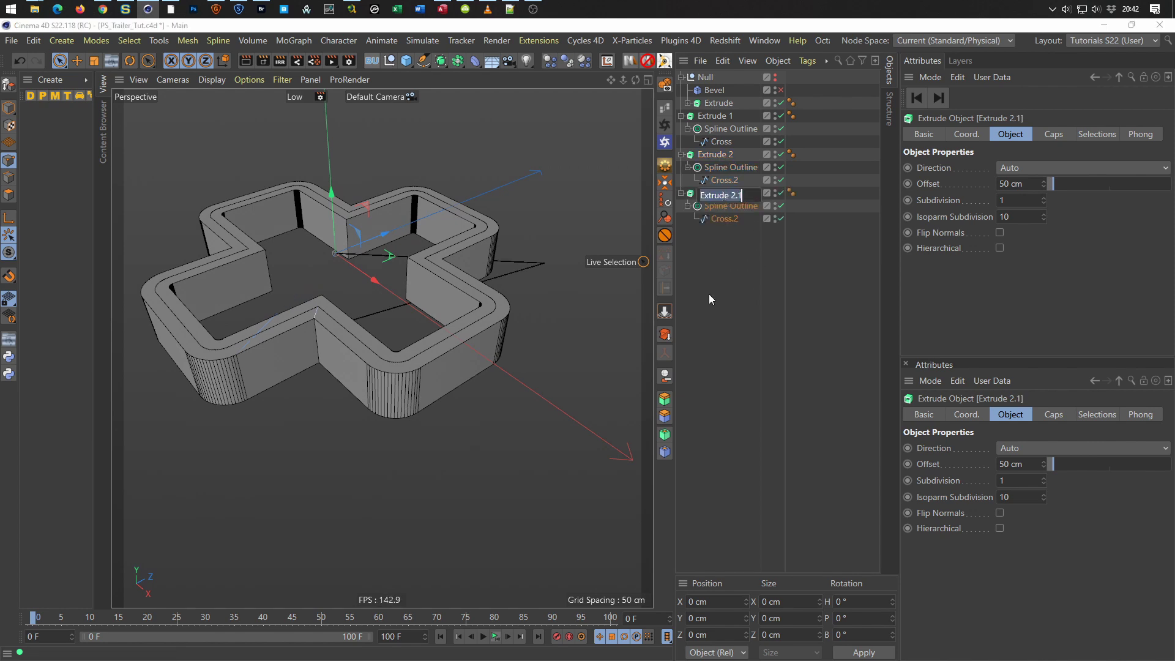
key(Right)
key(BackSpace)
key(BackSpace)
key(BackSpace)
text(3)
key(Return)
alt+drag(476, 298, 432, 285)
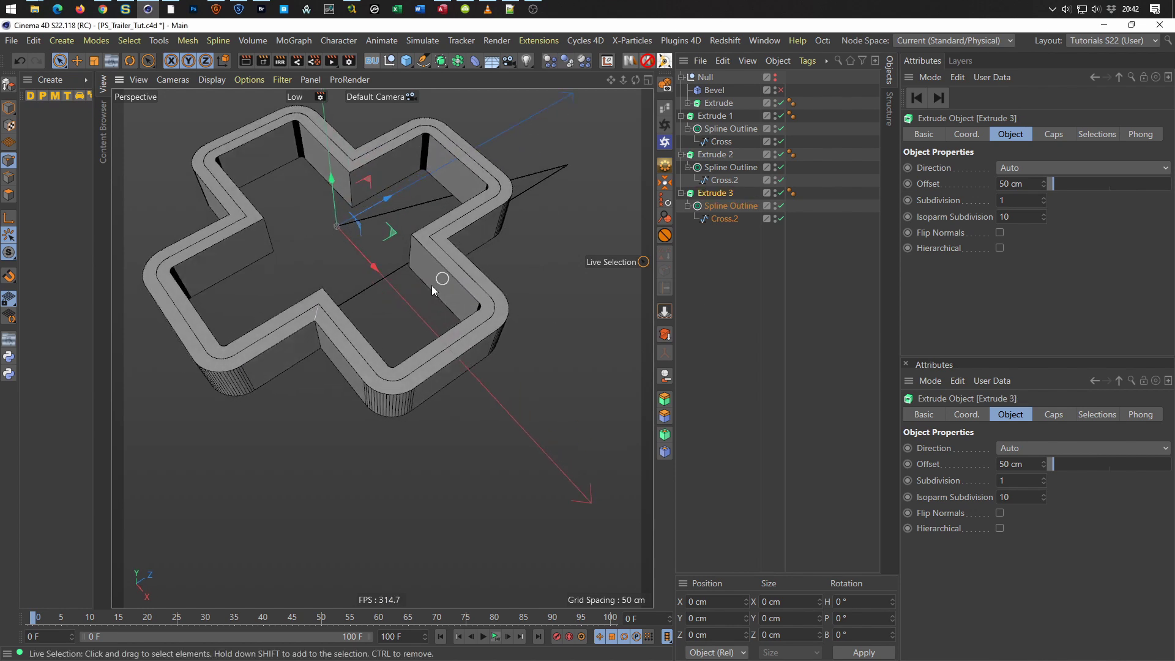
Bake Extrude 3's Spline Outline into a loose Cross.2 spline and remove the old one.
click(718, 205)
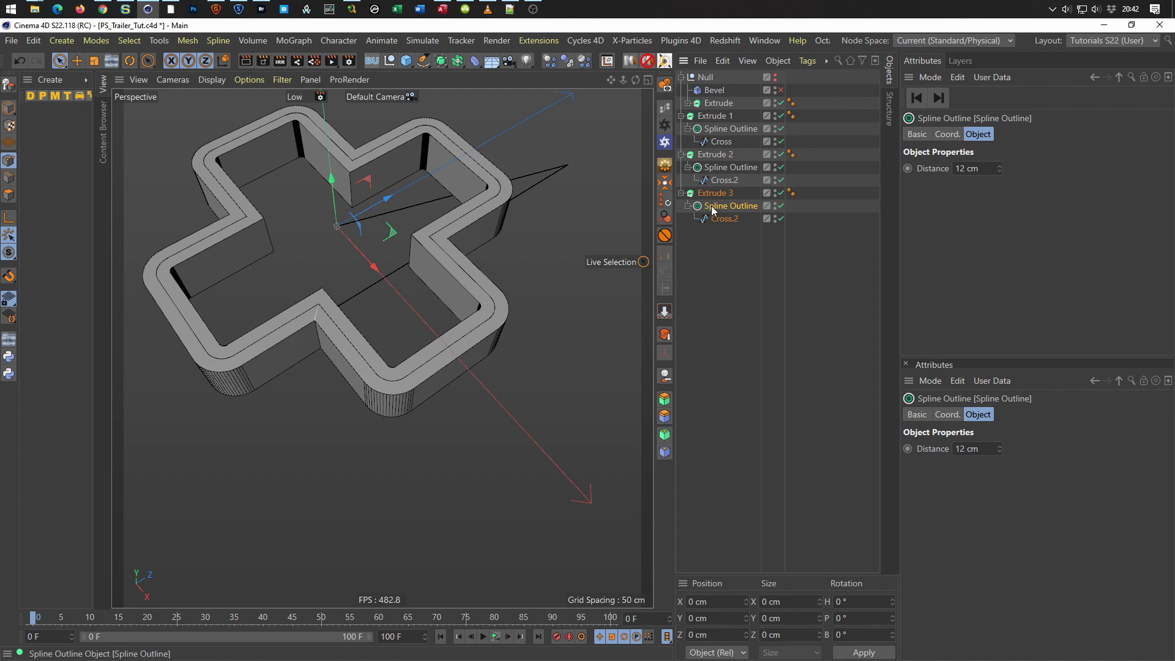
click(665, 335)
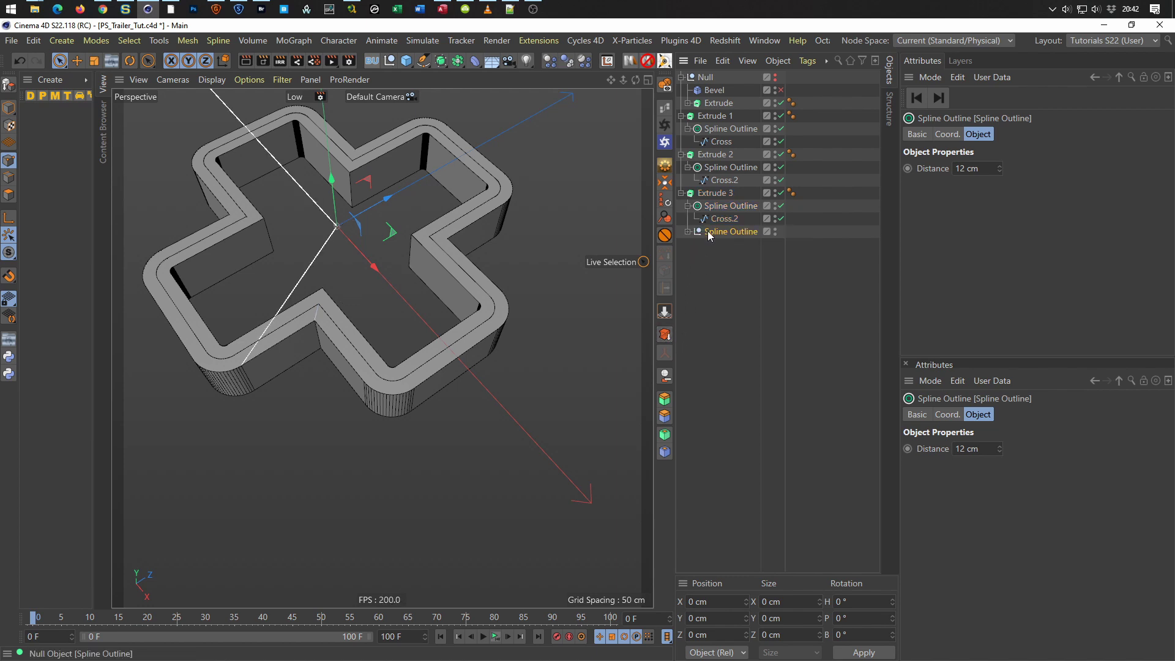
click(681, 231)
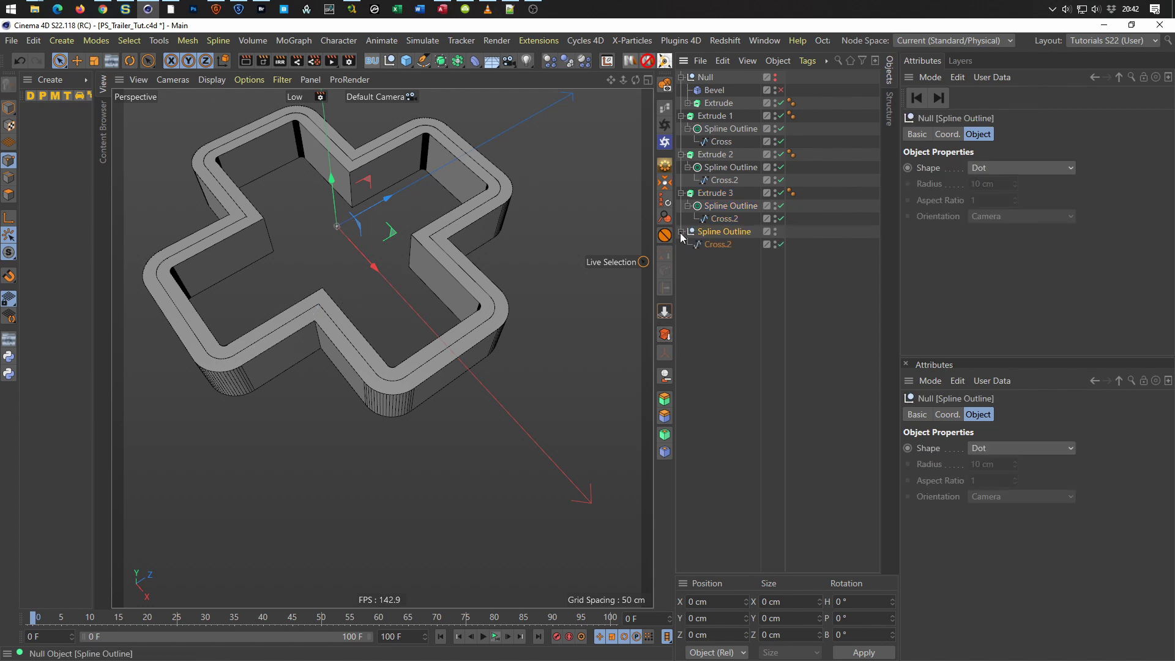
drag(710, 248, 727, 330)
key(Delete)
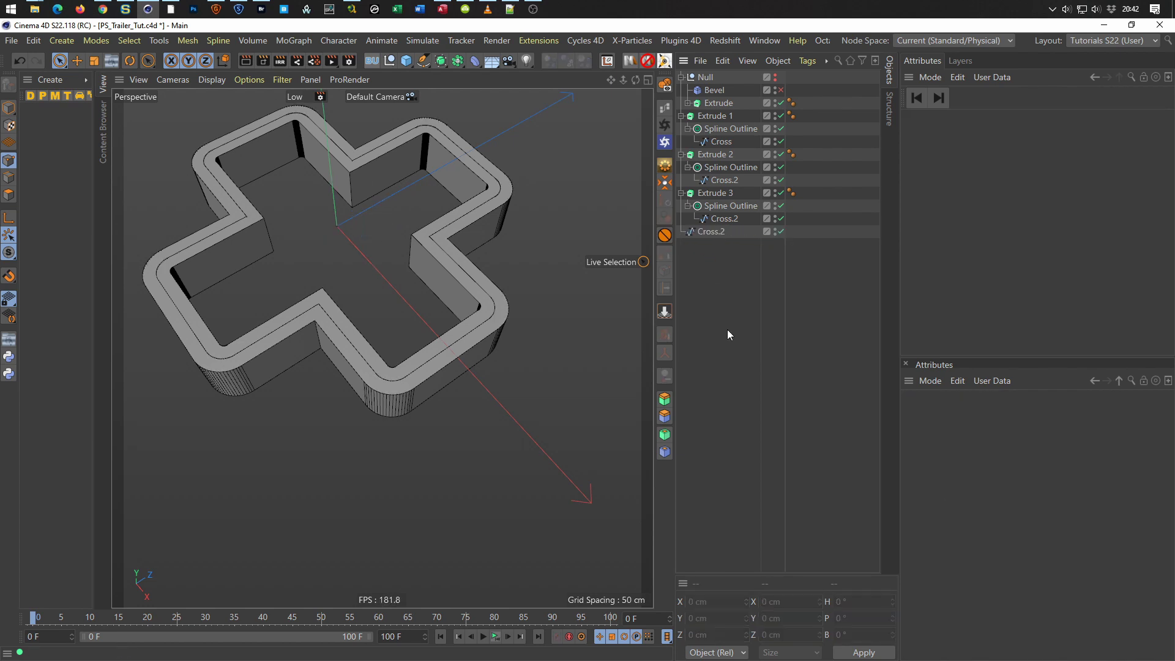
click(718, 219)
key(Delete)
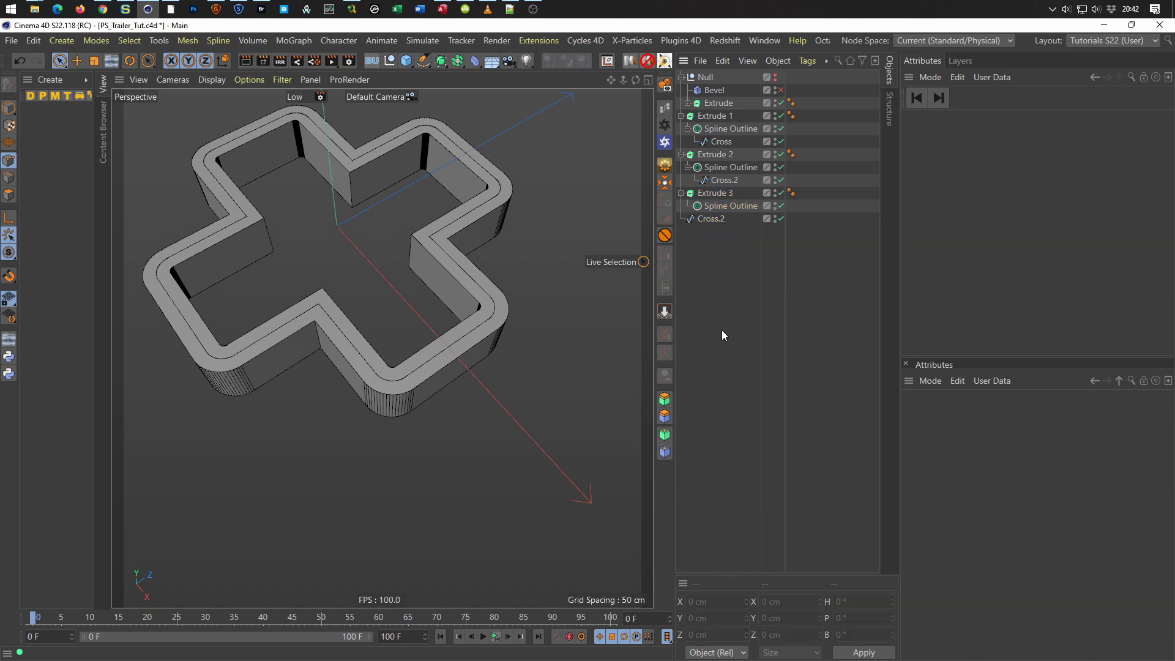
click(701, 218)
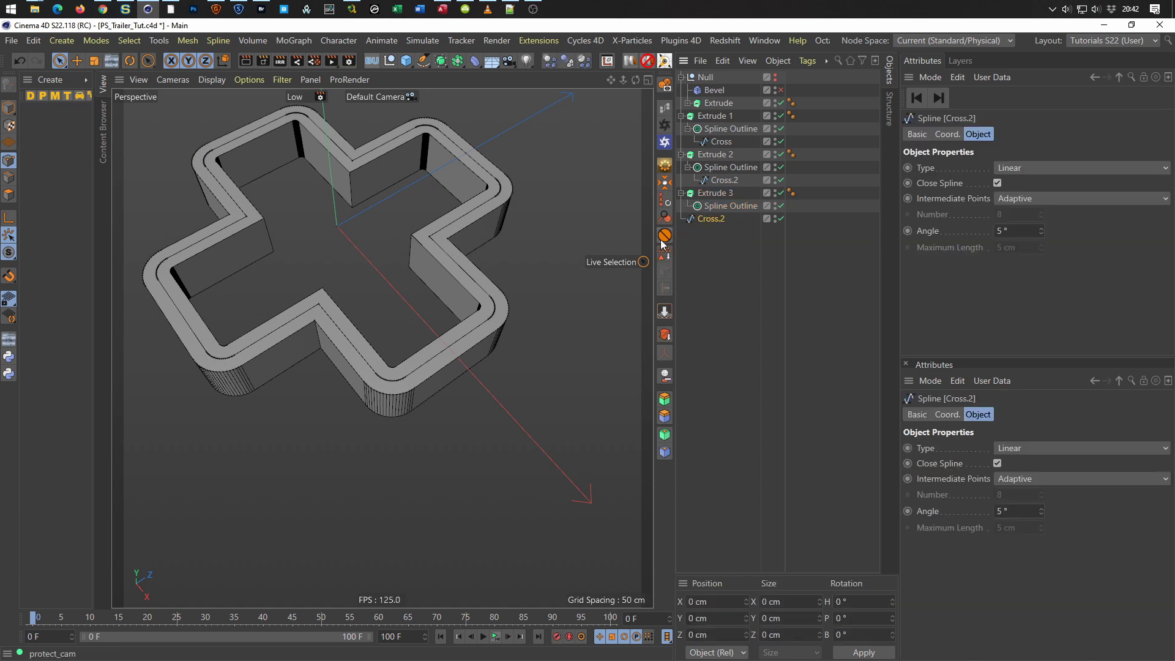
Explode the baked Cross.2 into segments, keep only the outer piece, and name it 'Cross.3'.
right_click(557, 208)
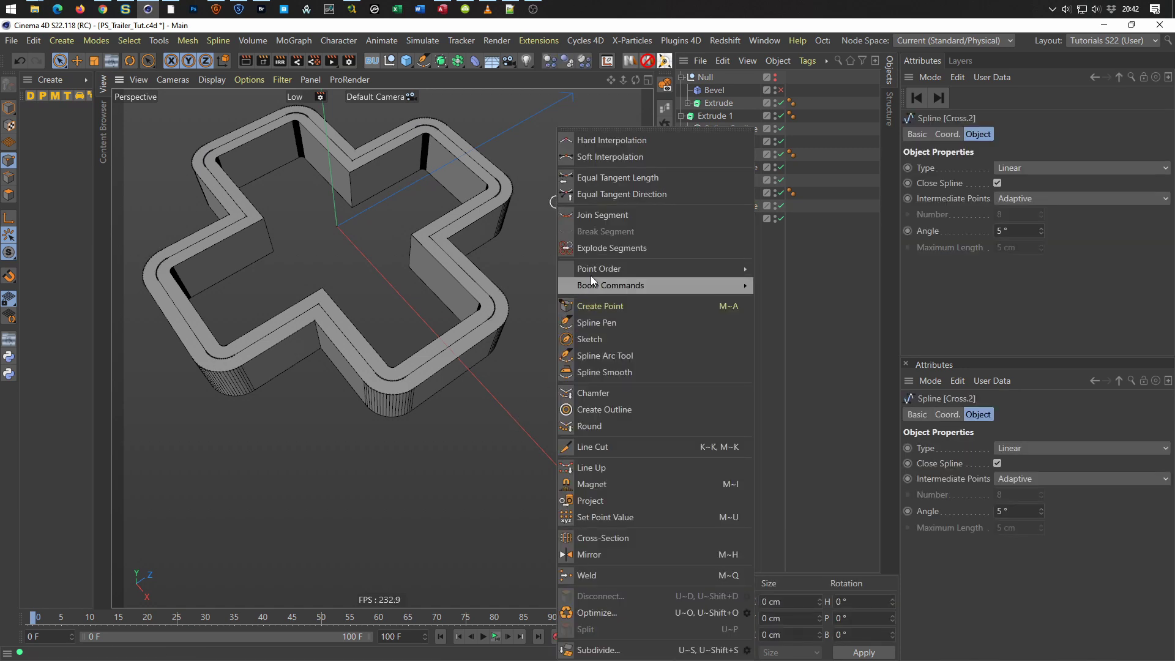
click(608, 249)
click(680, 219)
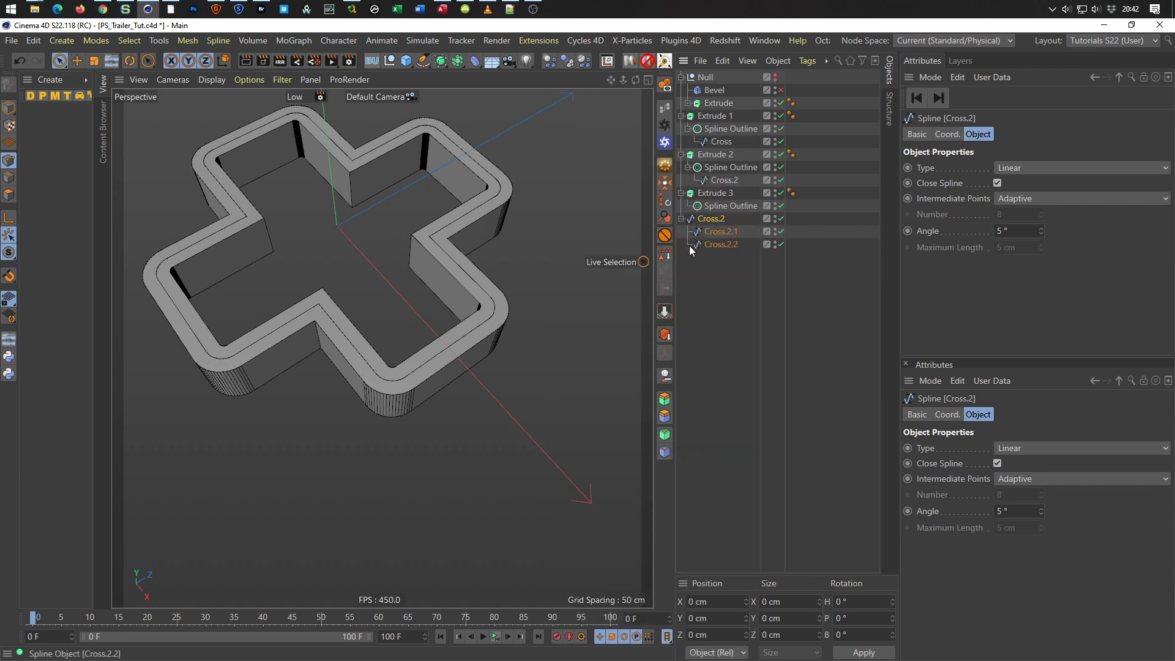
click(721, 232)
key(Delete)
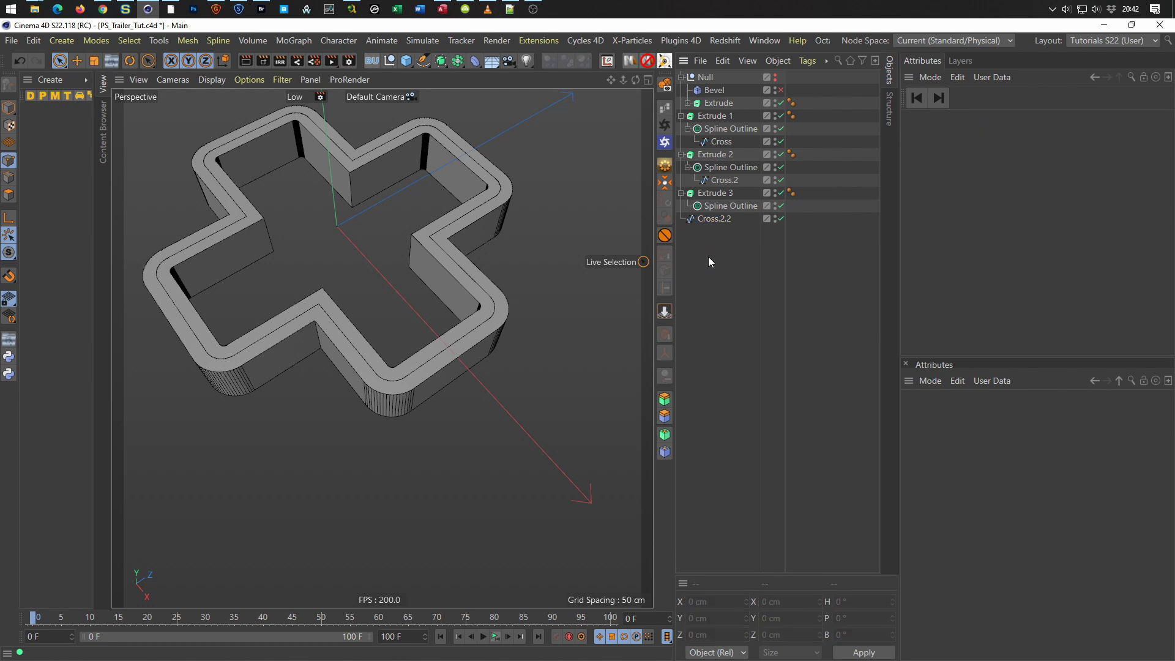
double_click(715, 219)
key(Right)
key(BackSpace)
key(BackSpace)
key(BackSpace)
text(3)
key(Return)
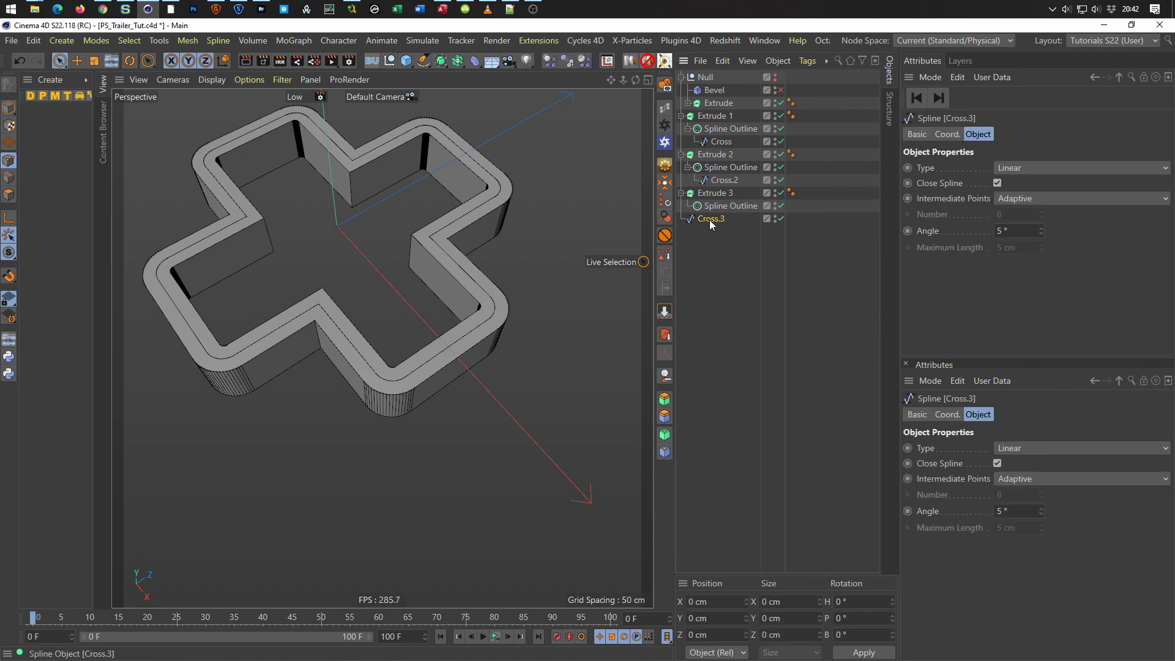
Put Cross.3 under Extrude 3's Spline Outline and reverse its point order.
drag(723, 211, 721, 207)
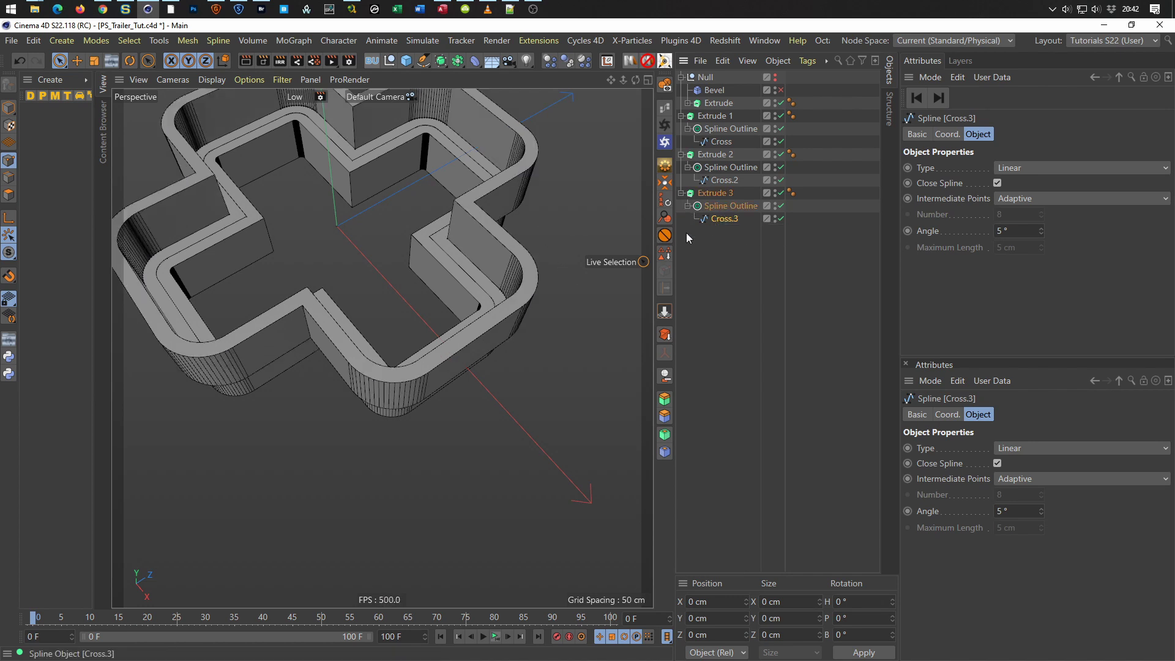
right_click(603, 234)
mouse_move(651, 268)
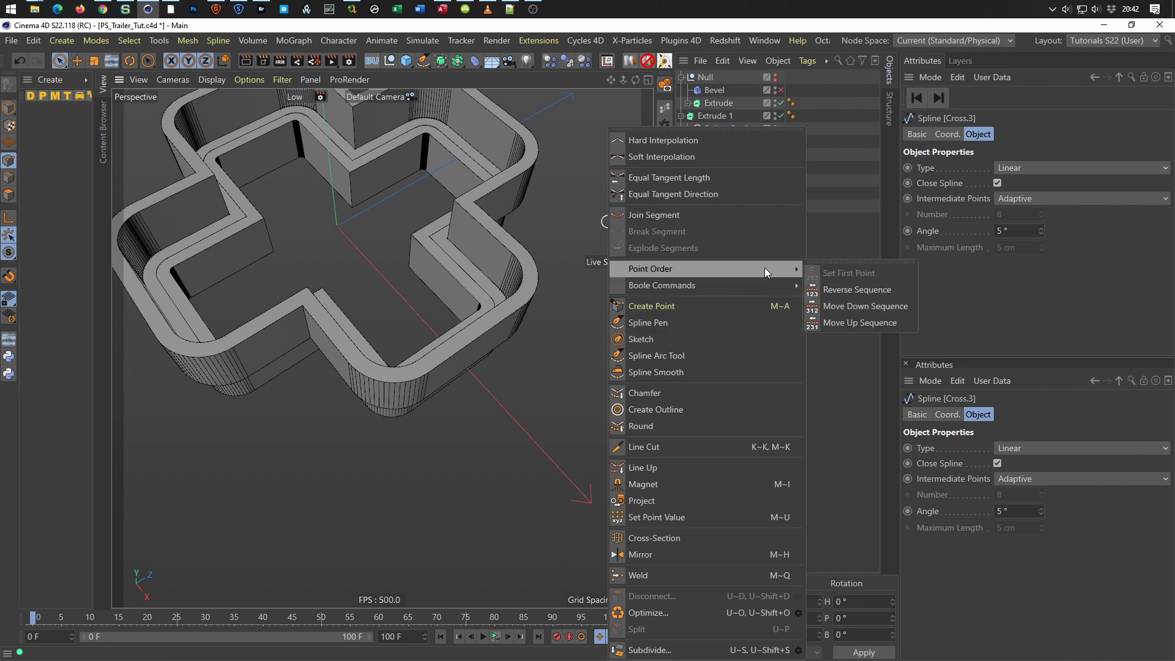
click(861, 289)
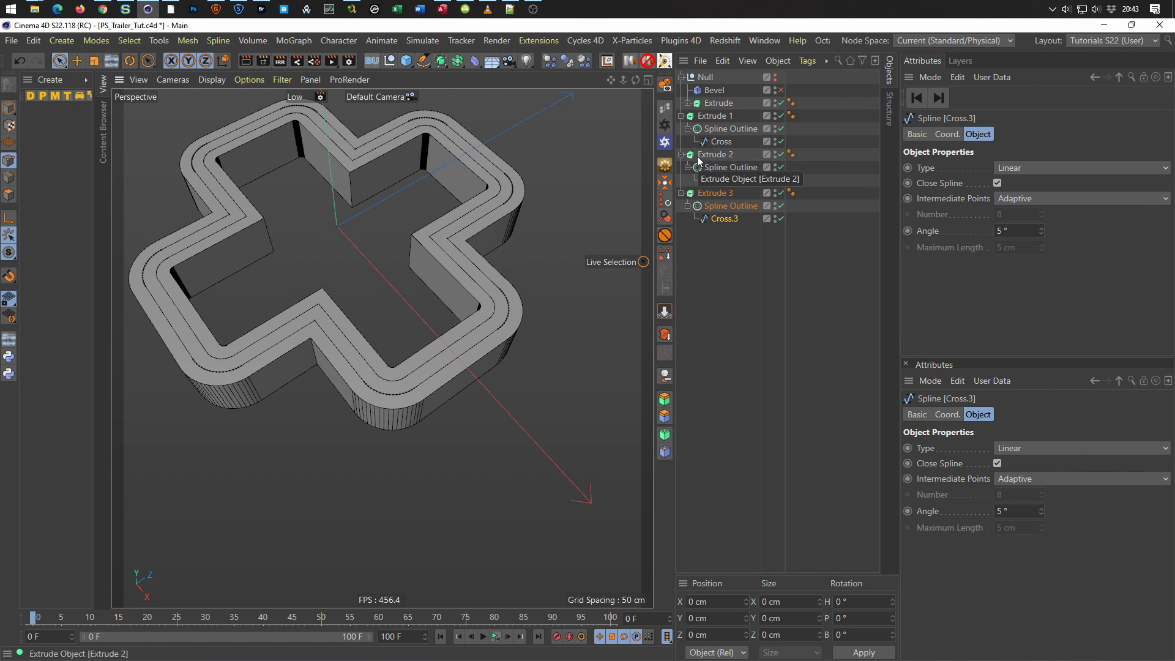
click(716, 193)
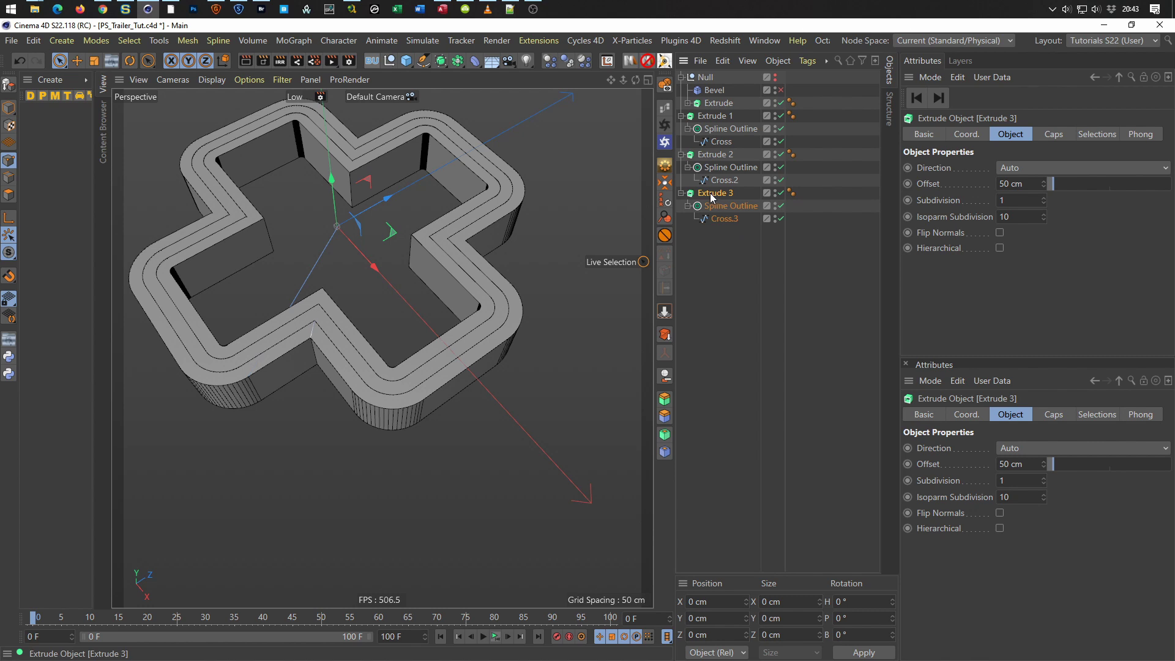
Duplicate Extrude 3 and name the copy 'Extrude 4'.
drag(710, 192, 708, 285)
double_click(721, 232)
key(End)
key(BackSpace)
key(BackSpace)
key(BackSpace)
text(4)
key(Return)
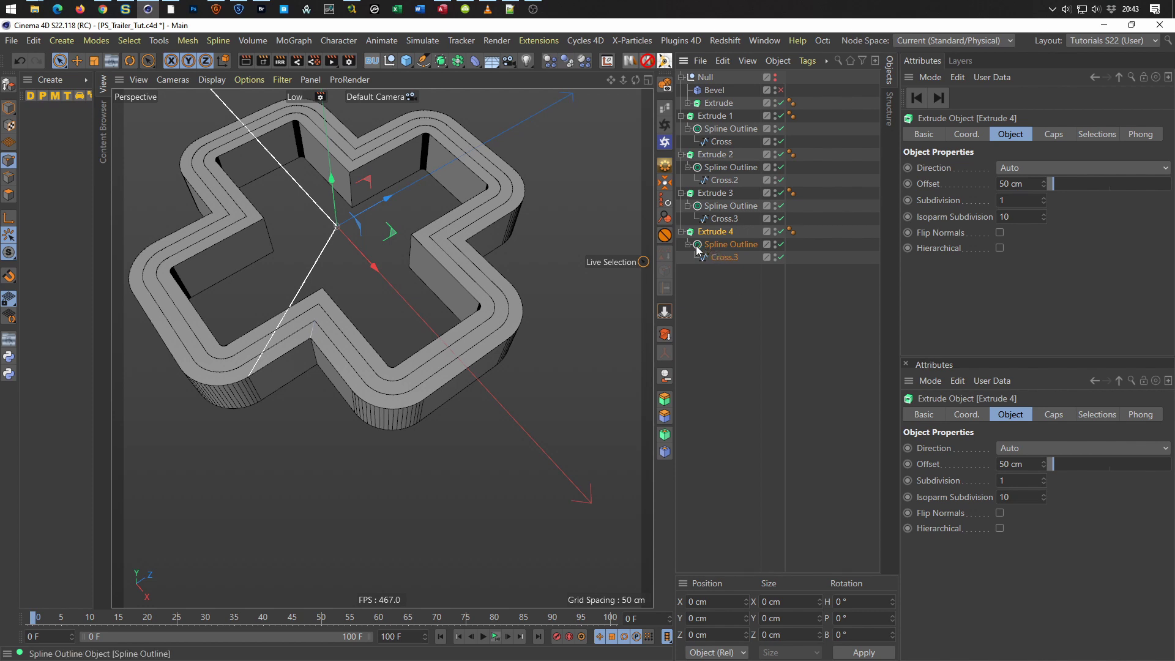
Bake Extrude 4's Spline Outline into a loose Cross.3 and delete the old inner spline.
click(722, 245)
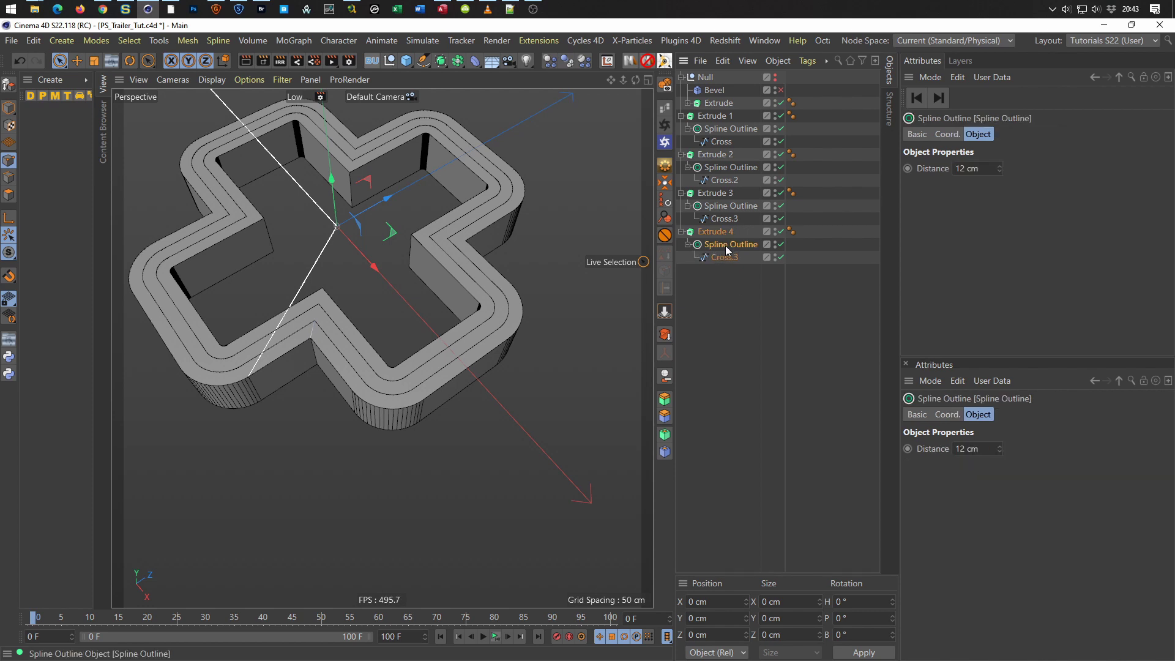
click(667, 337)
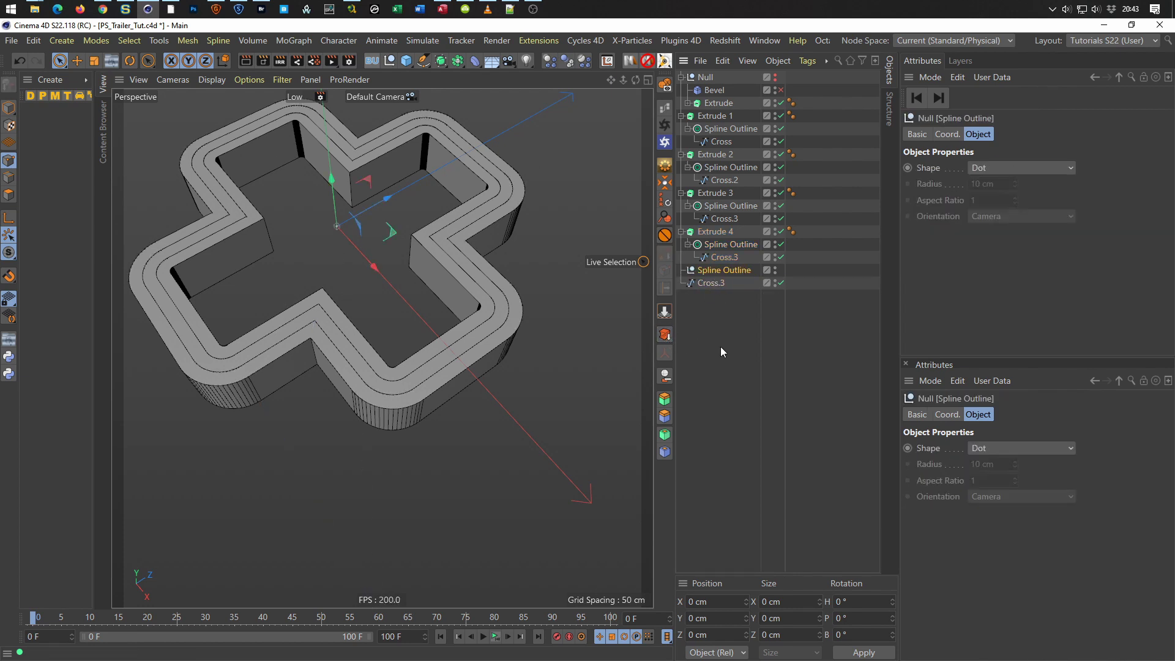
key(Delete)
click(731, 258)
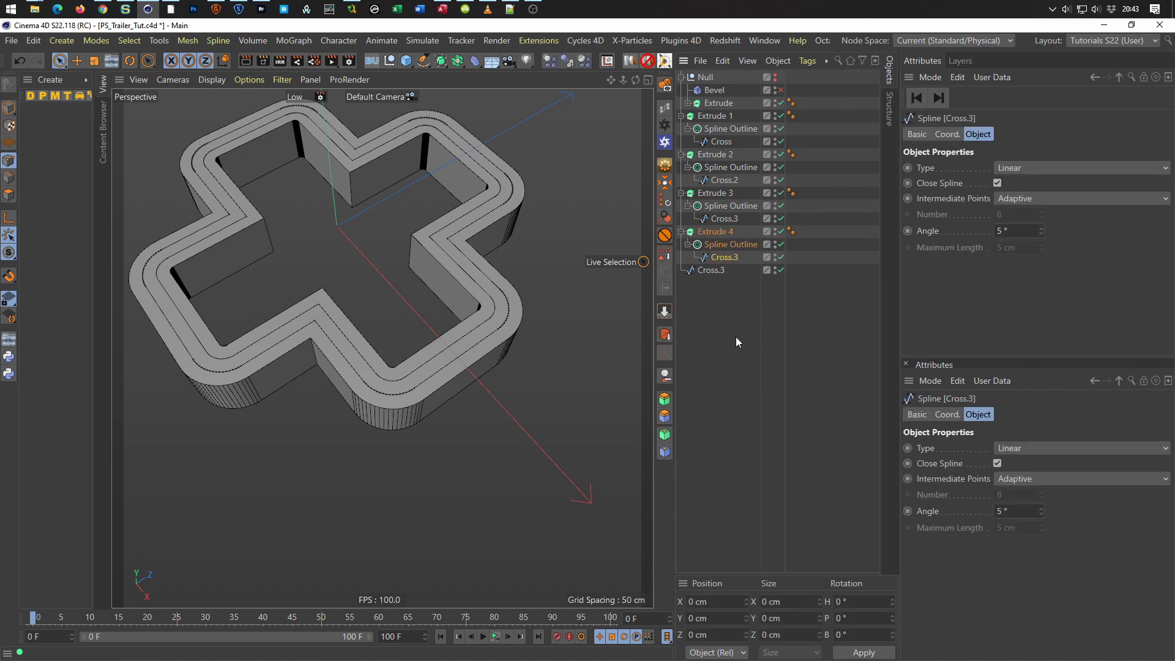
key(Delete)
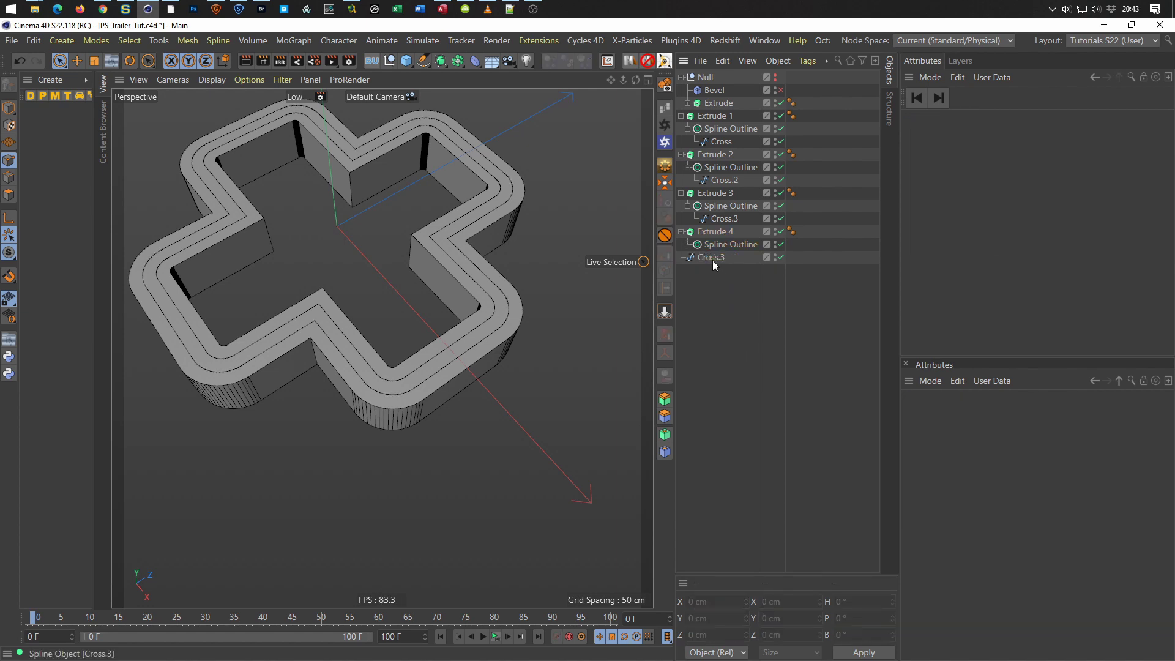
Explode Cross.3 into segments, keep only Cross.3.2, and rename it 'Cross.4'.
click(709, 258)
right_click(610, 304)
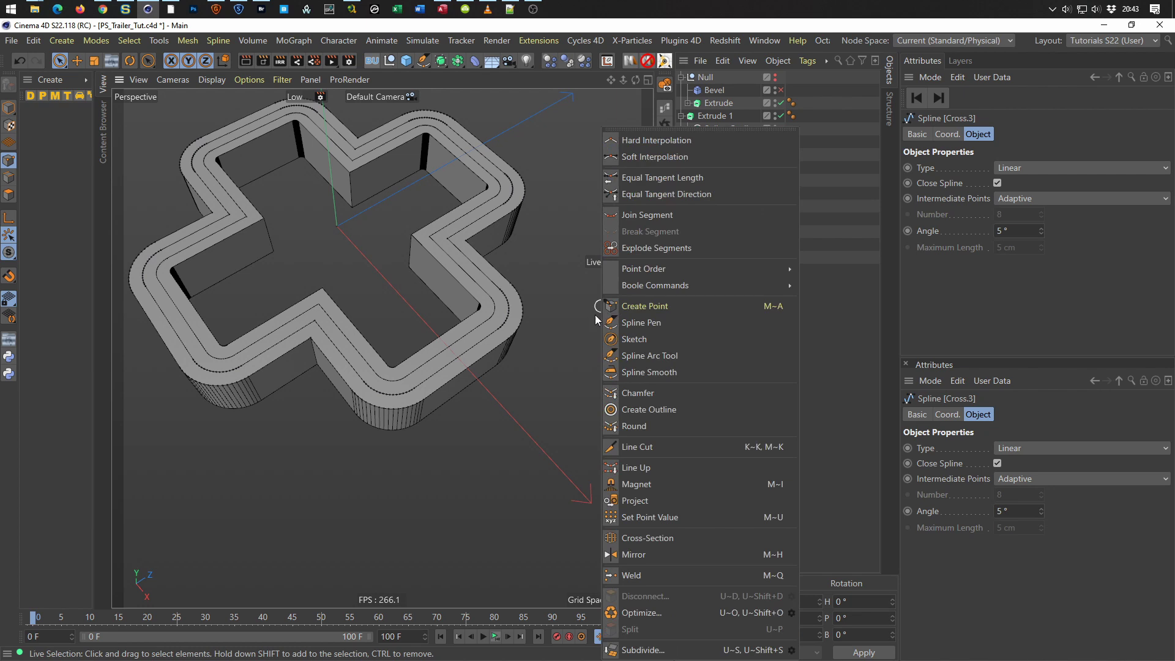
click(649, 251)
click(682, 258)
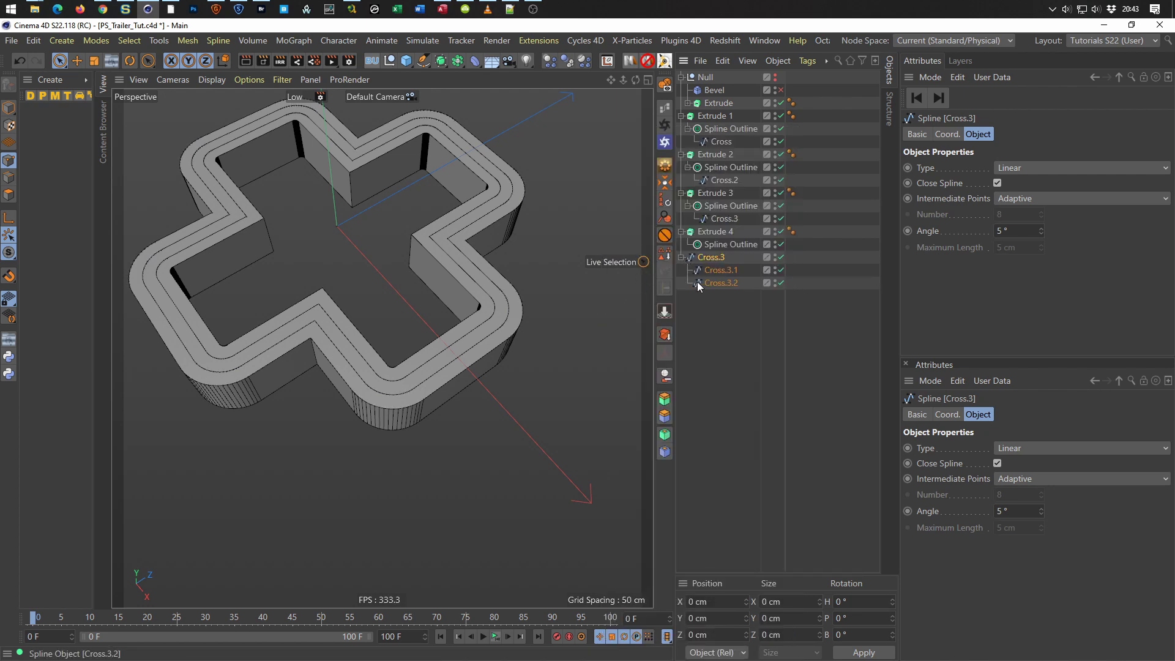
drag(707, 304, 710, 288)
key(Delete)
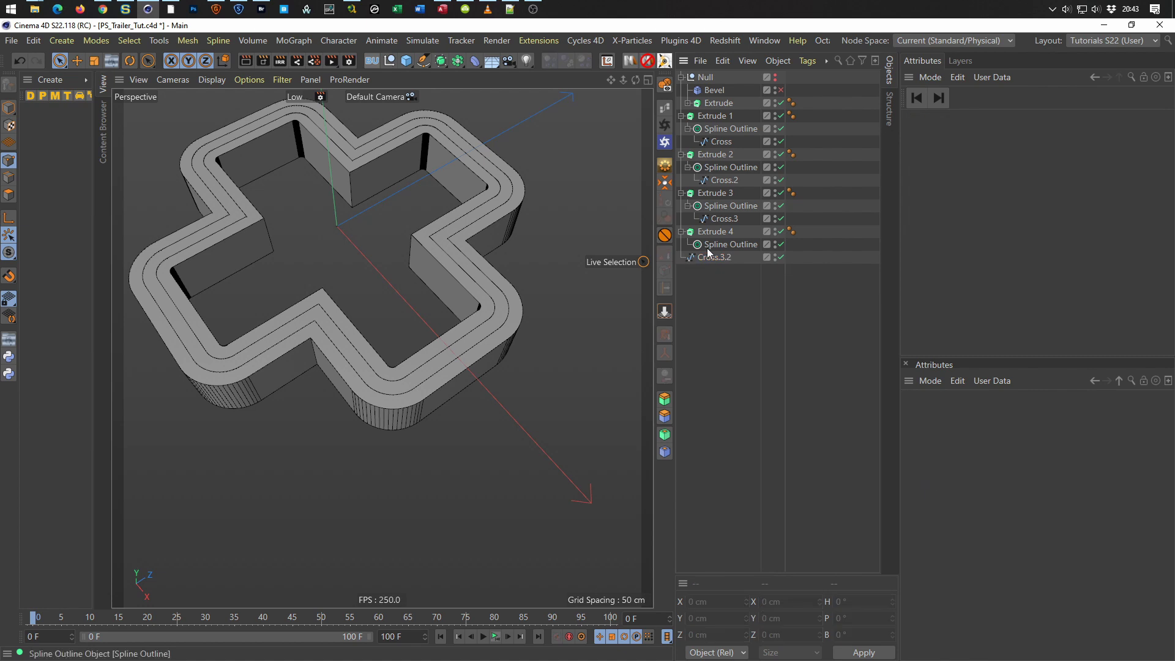
double_click(713, 256)
text(4)
key(Return)
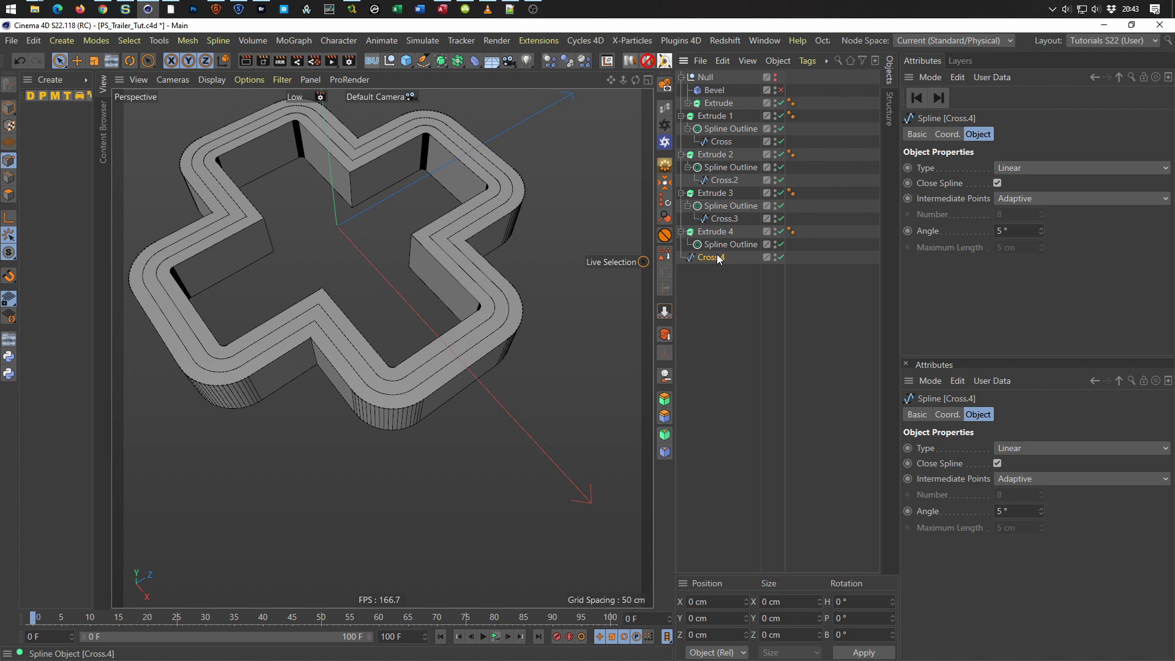
Place Cross.4 under Extrude 4's Spline Outline and reverse its point order.
drag(732, 251, 727, 245)
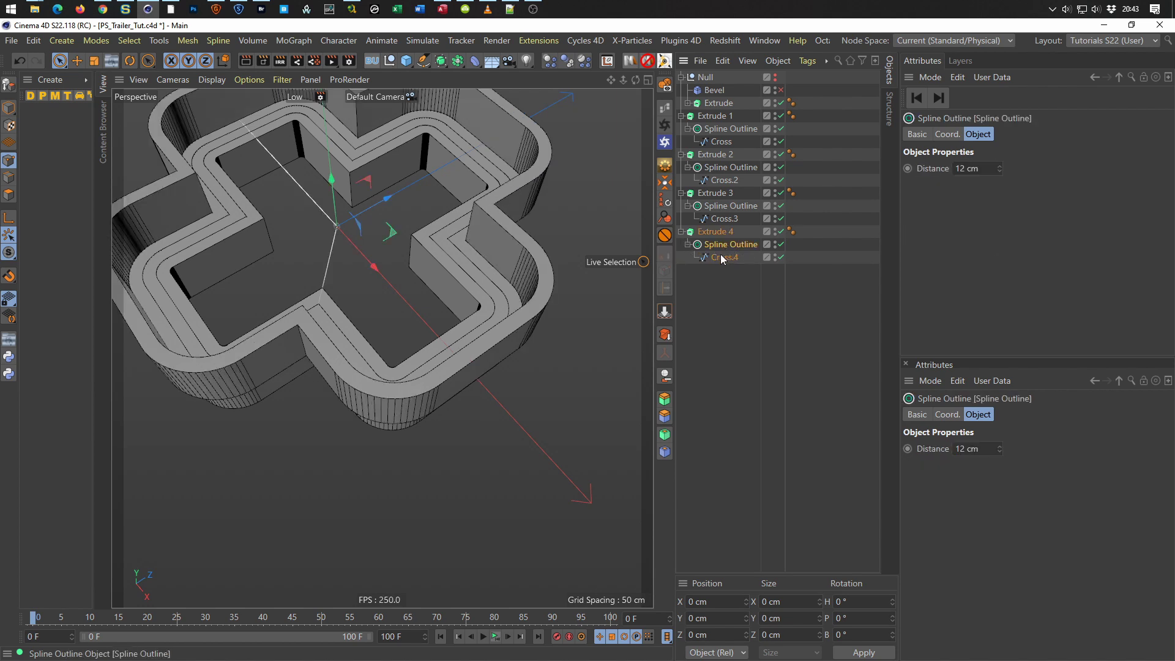
click(721, 257)
right_click(721, 257)
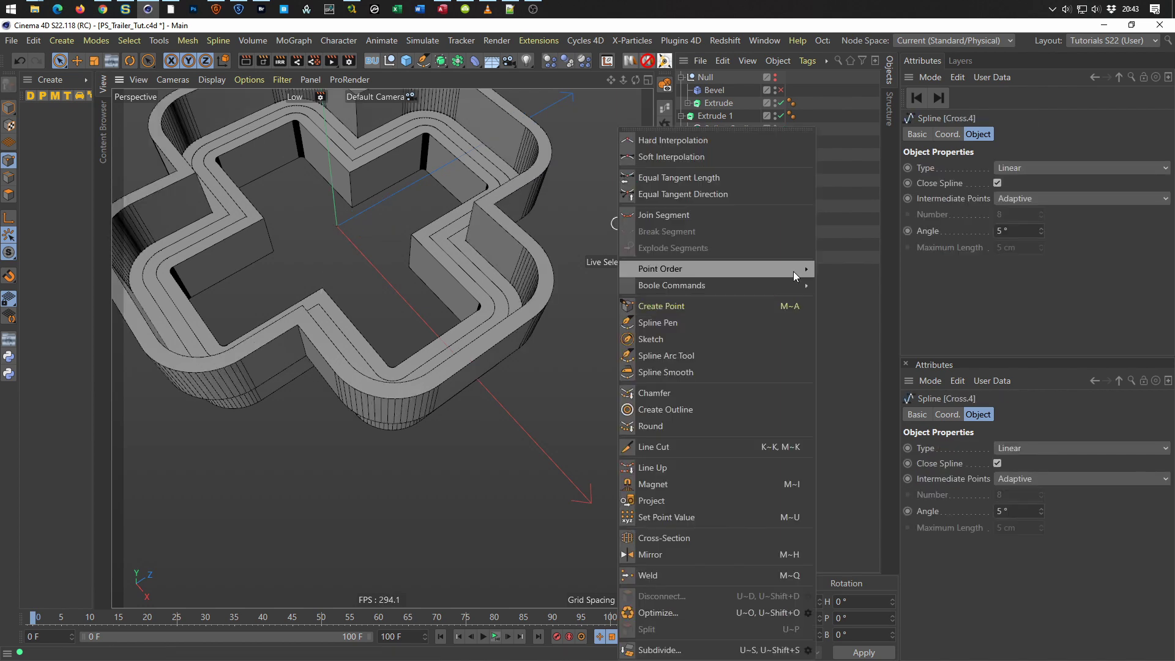
mouse_move(716, 268)
click(854, 296)
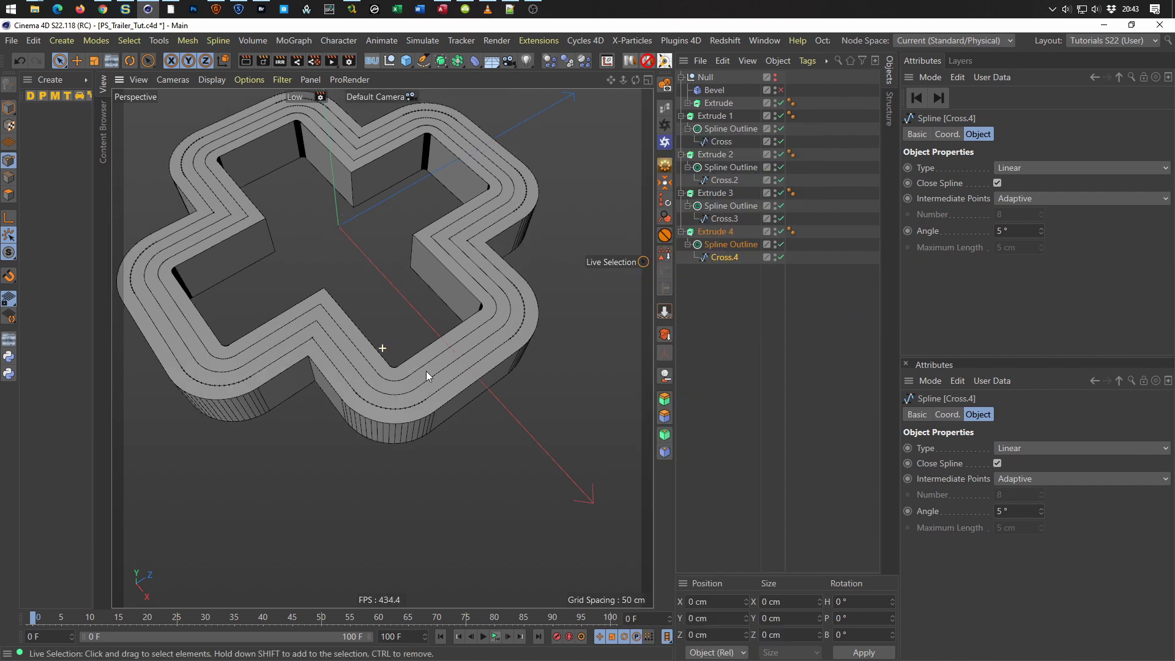
alt+drag(427, 375, 433, 392)
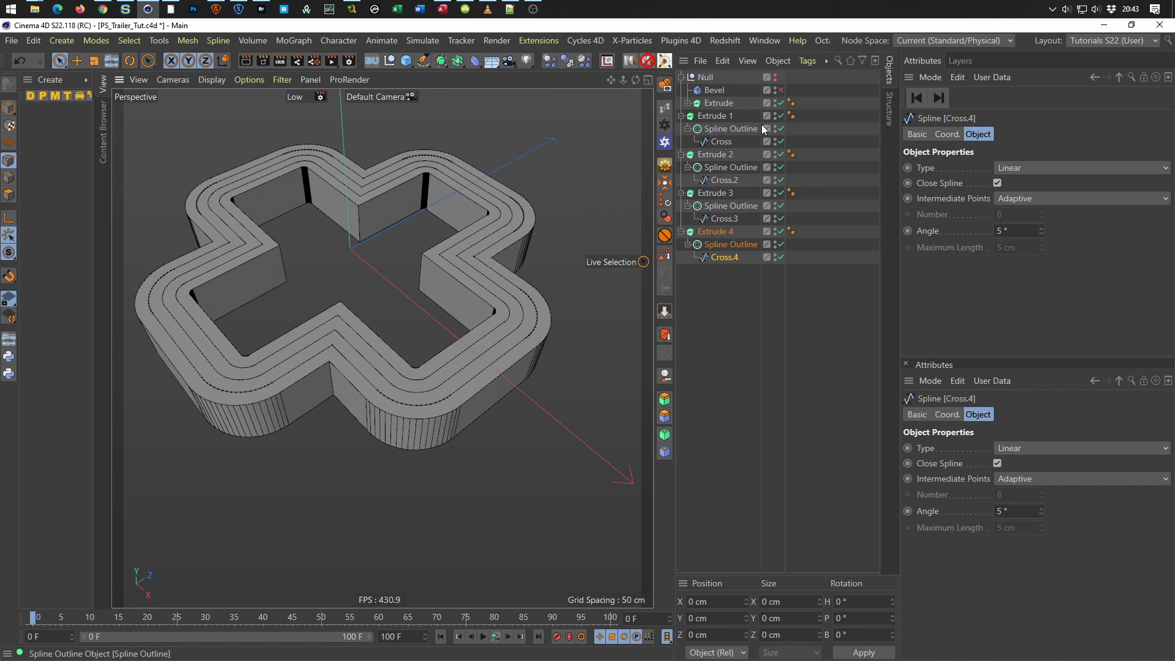
Unhide the Null's button shapes and move Bevel to the top of the hierarchy.
click(775, 78)
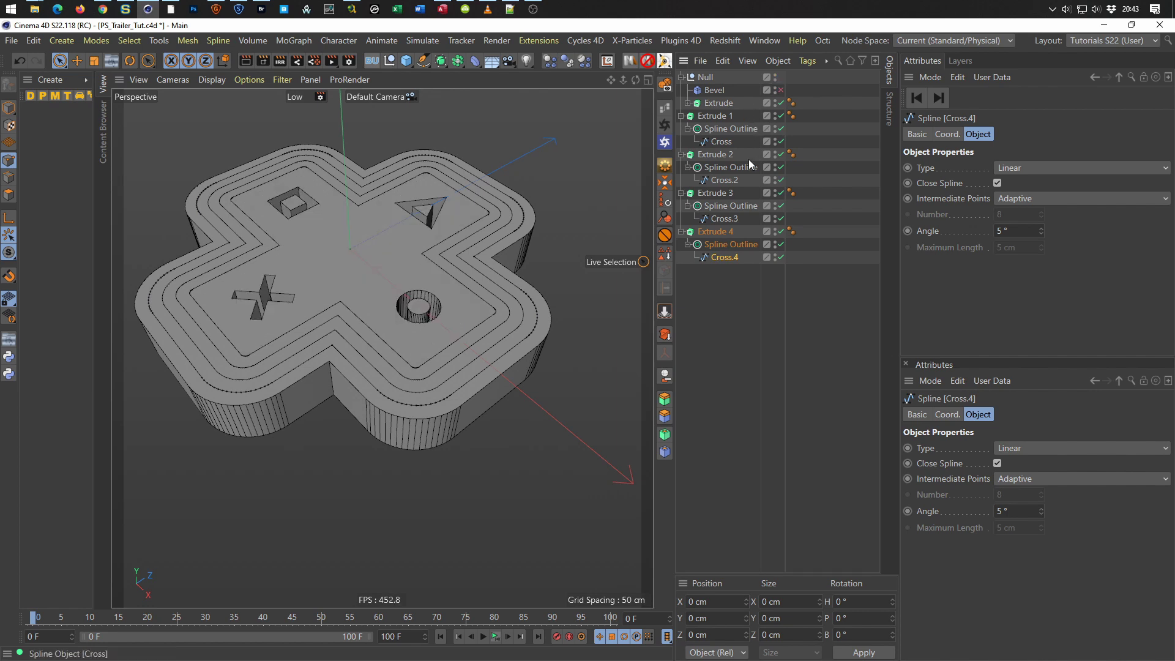
scroll(459, 309, up, 2)
scroll(454, 309, up, 2)
scroll(454, 298, up, 2)
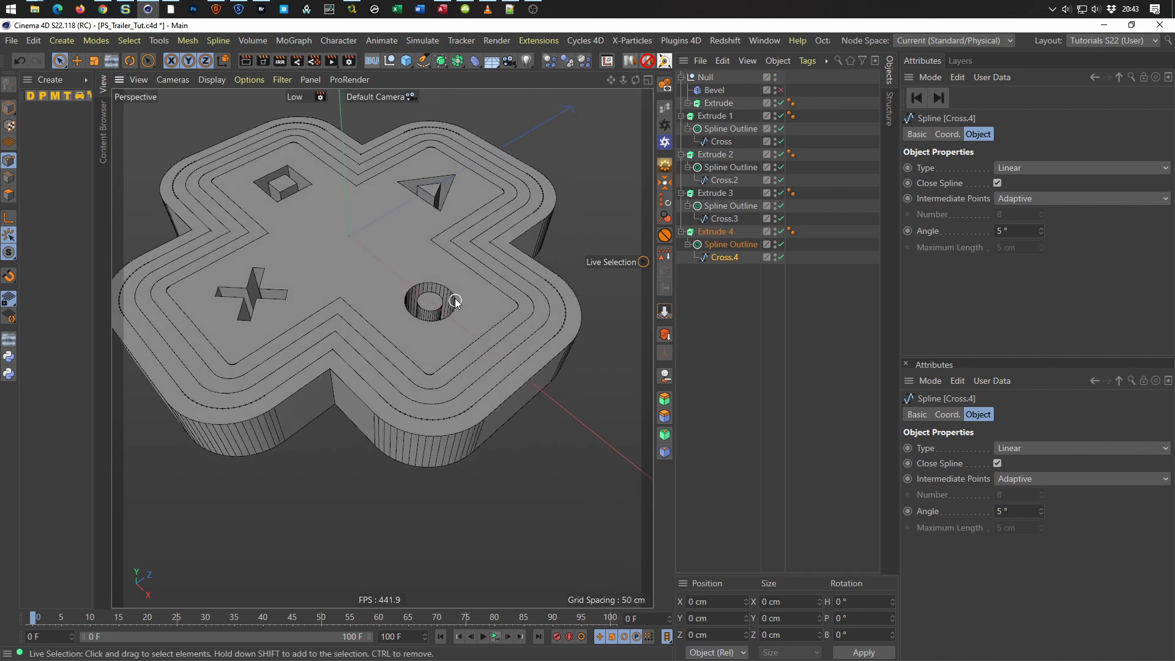
click(716, 90)
drag(720, 77, 717, 75)
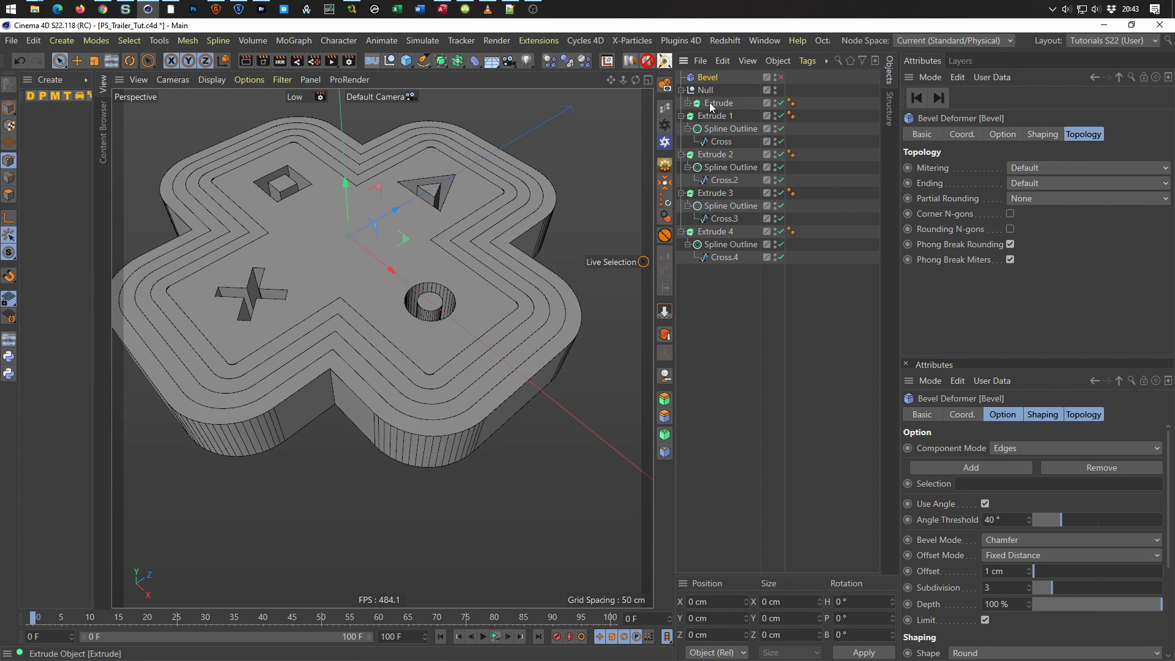
Orbit around the cross slab to inspect the four stepped rim rings.
click(710, 104)
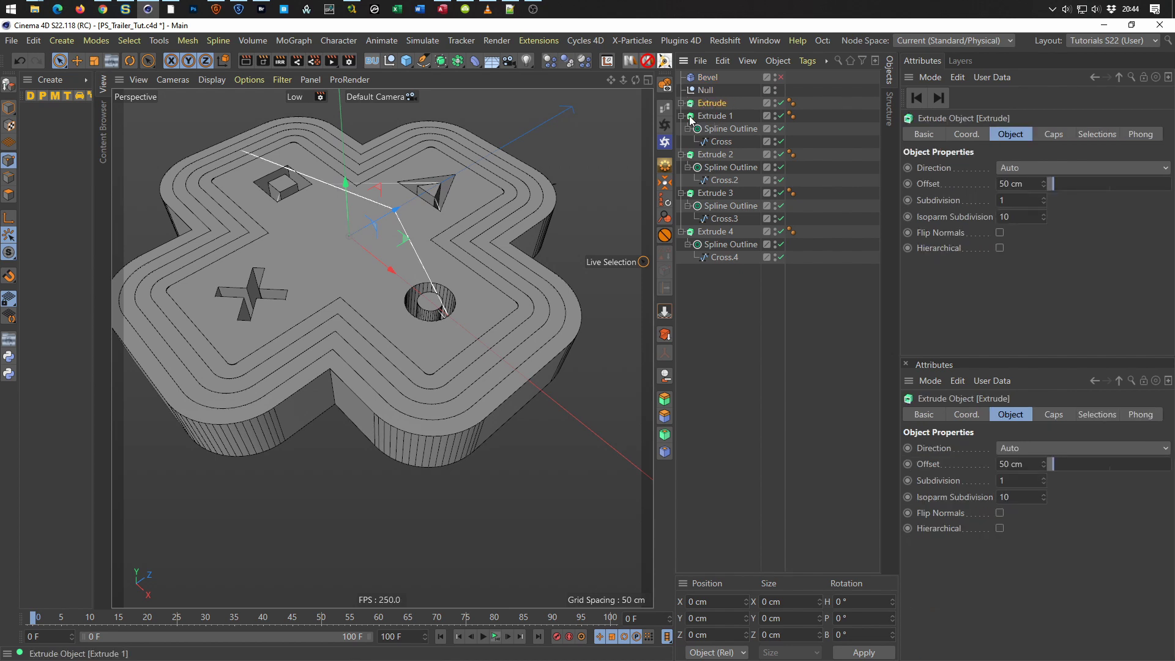
alt+drag(483, 262, 455, 249)
scroll(477, 224, up, 5)
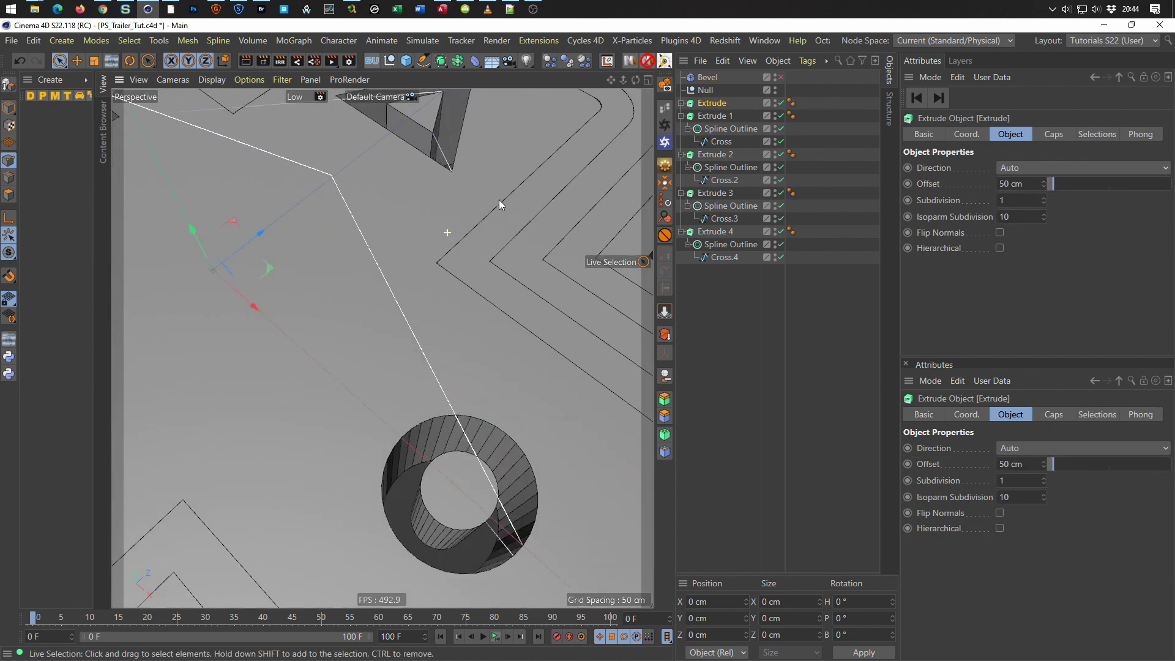
scroll(321, 362, down, 8)
alt+drag(321, 361, 362, 441)
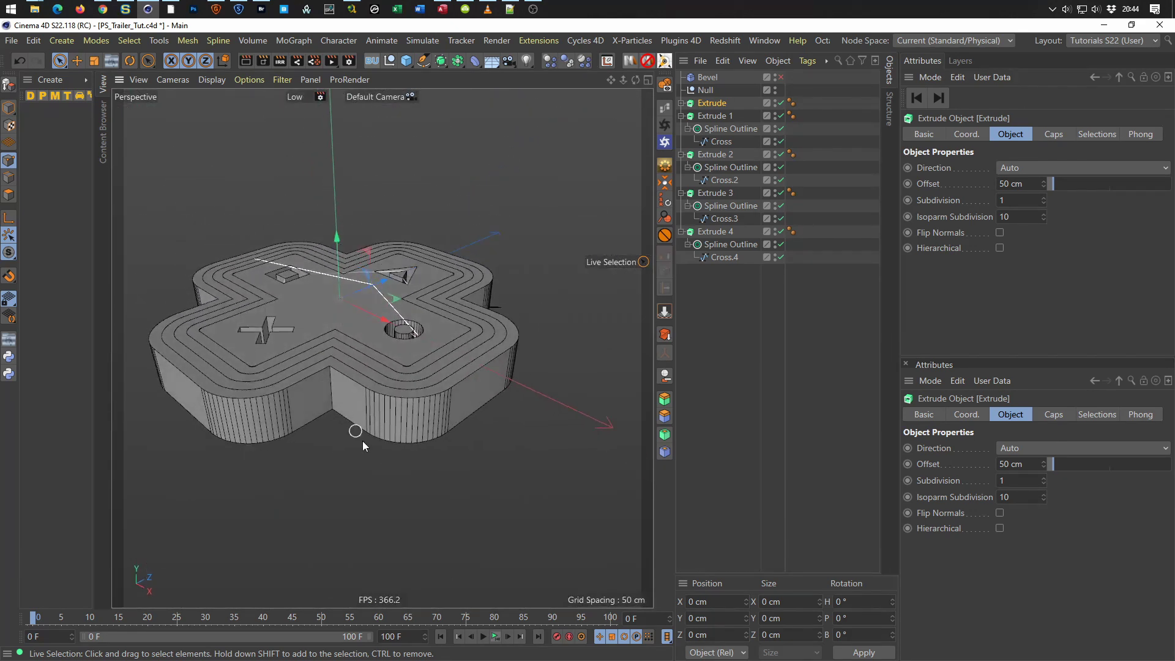
click(812, 365)
mouse_move(410, 369)
alt+mouse_down()
mouse_move(470, 355)
mouse_move(476, 372)
mouse_move(483, 359)
alt+mouse_up()
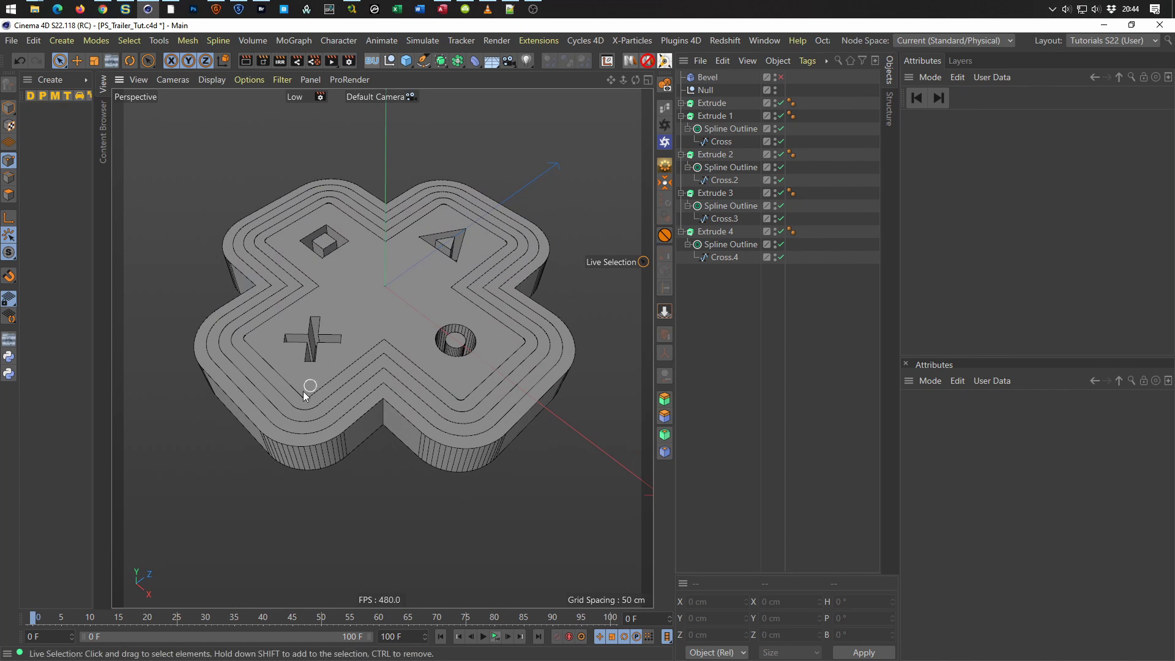
Rename the main Extrude to 'Cross' and collapse Extrude 1–4 in the Object Manager.
double_click(720, 104)
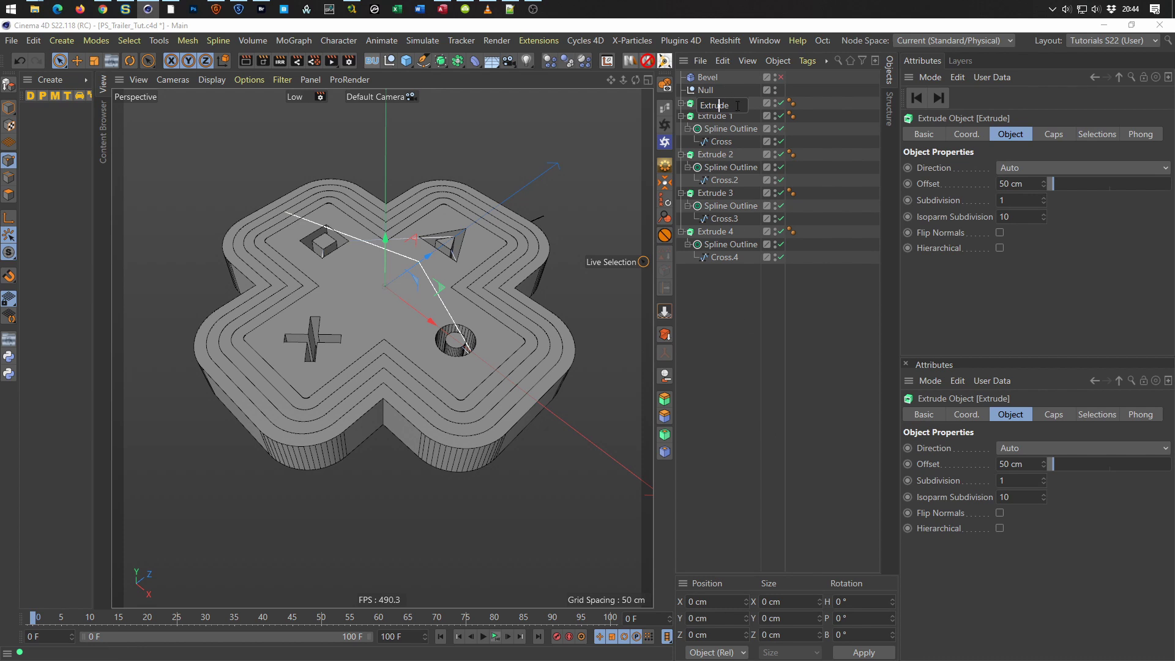
text(Cross)
key(Return)
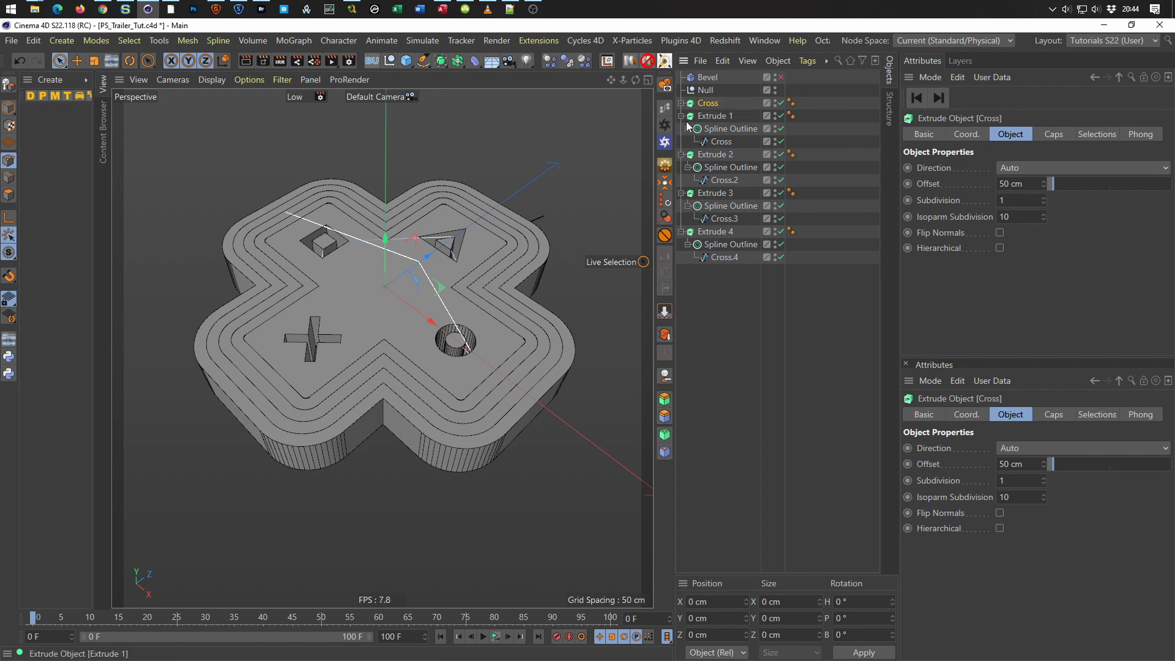
click(681, 117)
click(681, 129)
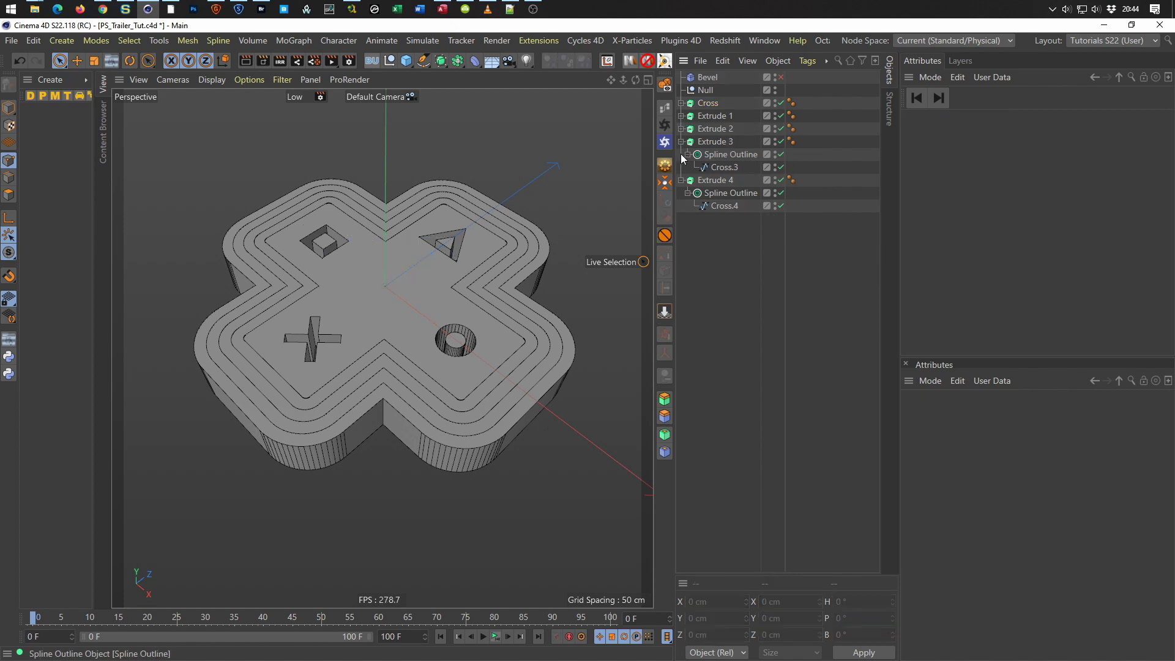
click(683, 141)
click(683, 154)
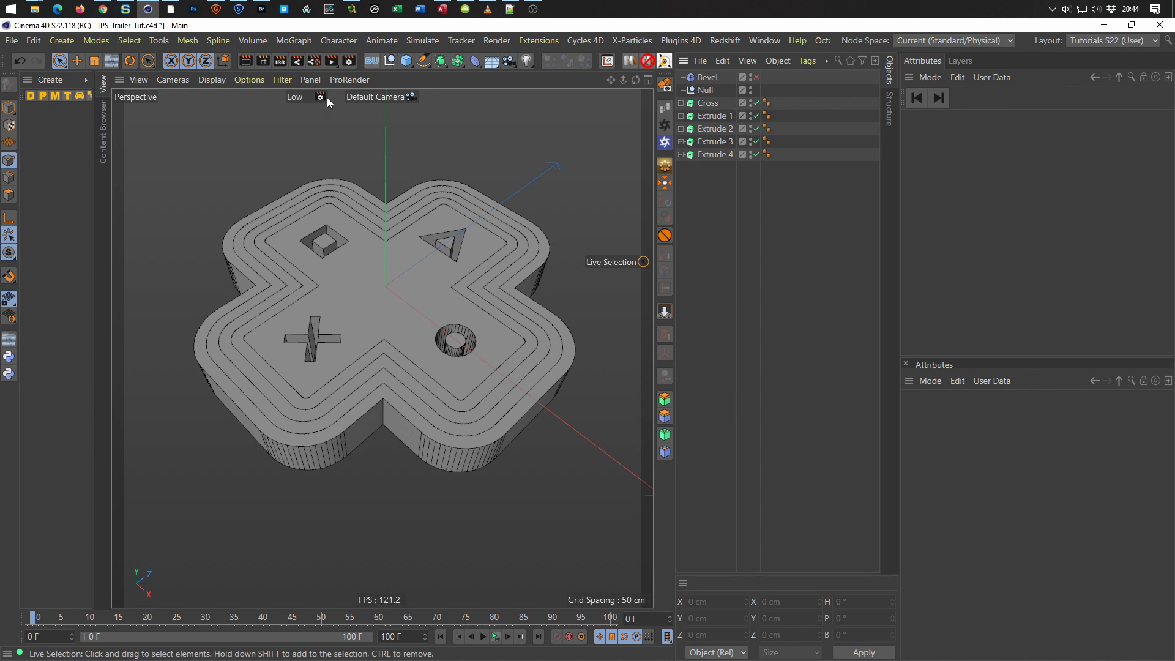
Add a Fracture object below Null and group Cross and Extrude 1–4 inside it.
click(300, 42)
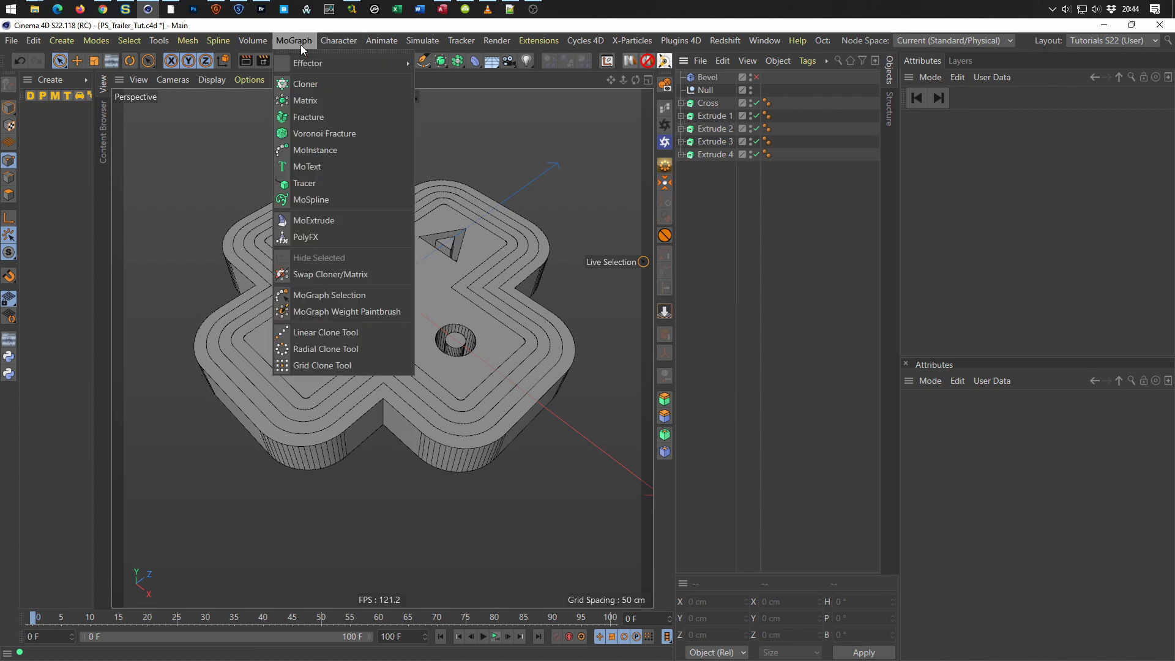
click(306, 117)
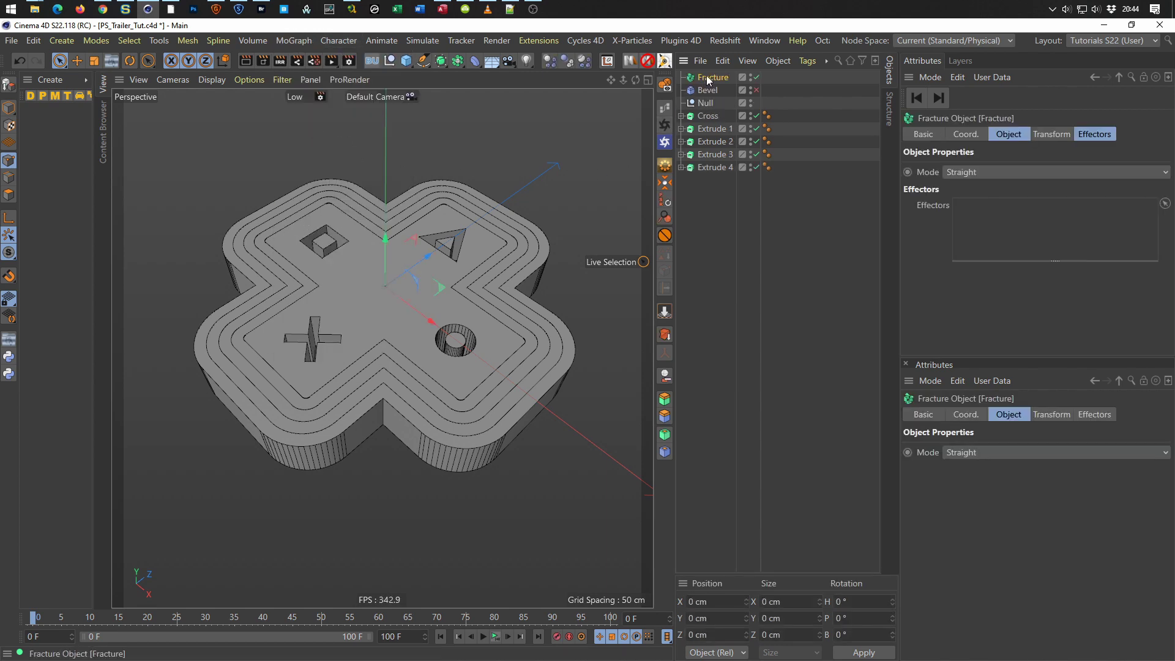
drag(706, 75, 710, 110)
drag(698, 176, 715, 101)
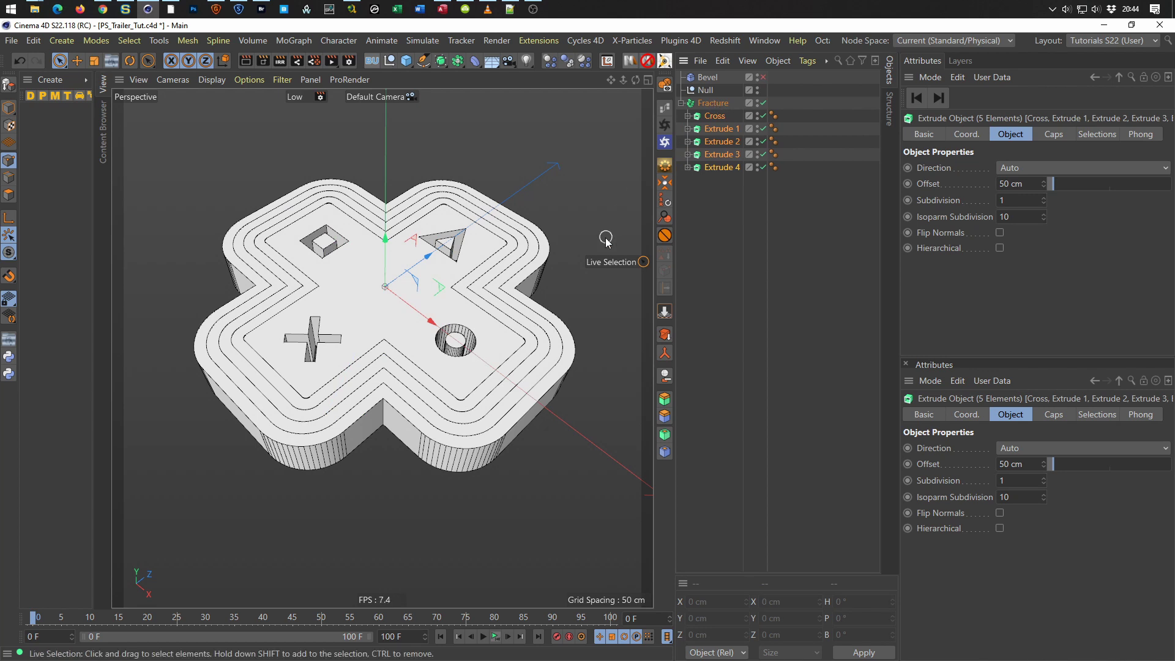
click(715, 104)
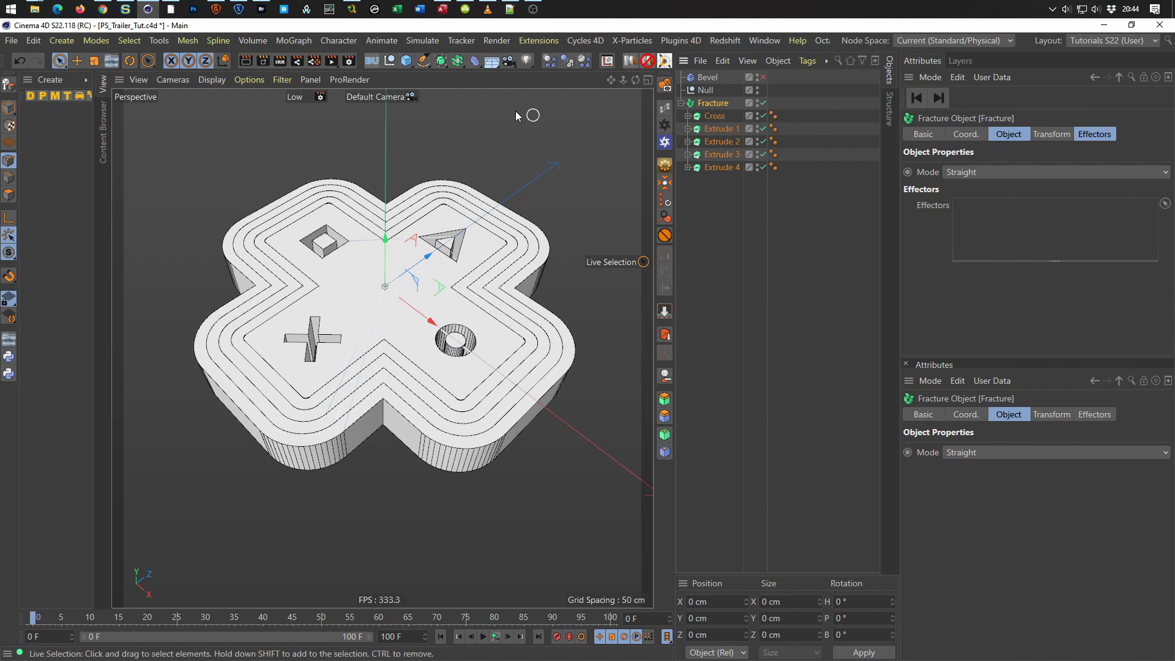
Add a MoGraph Step effector and link it in the Fracture object's Effectors list.
click(295, 41)
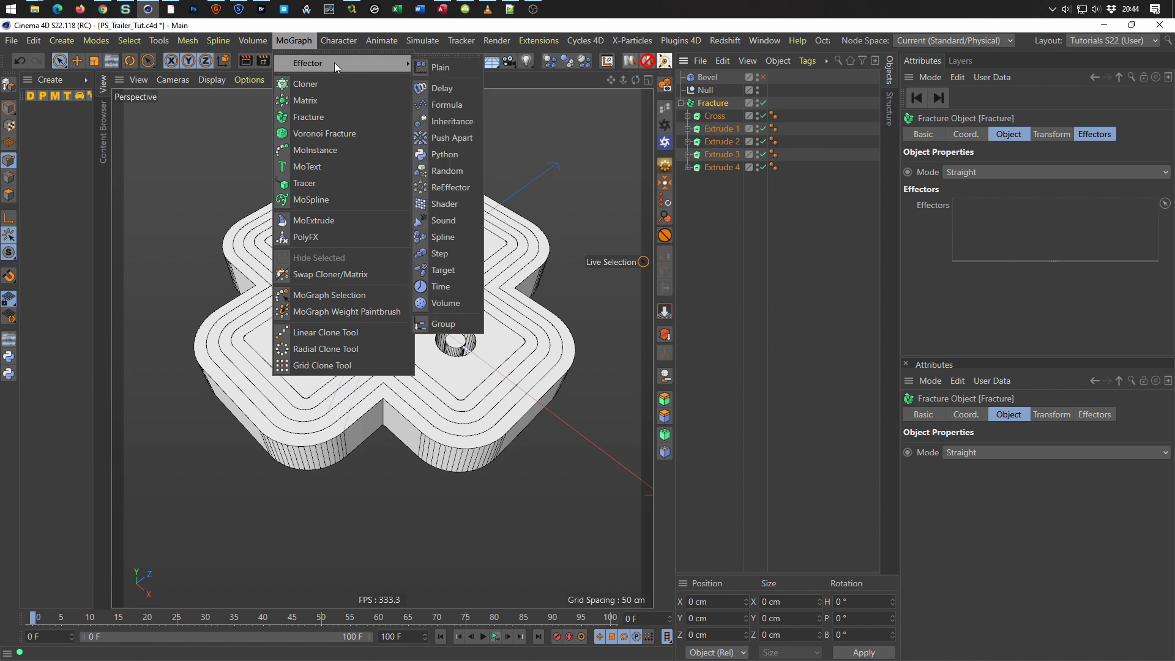
click(457, 255)
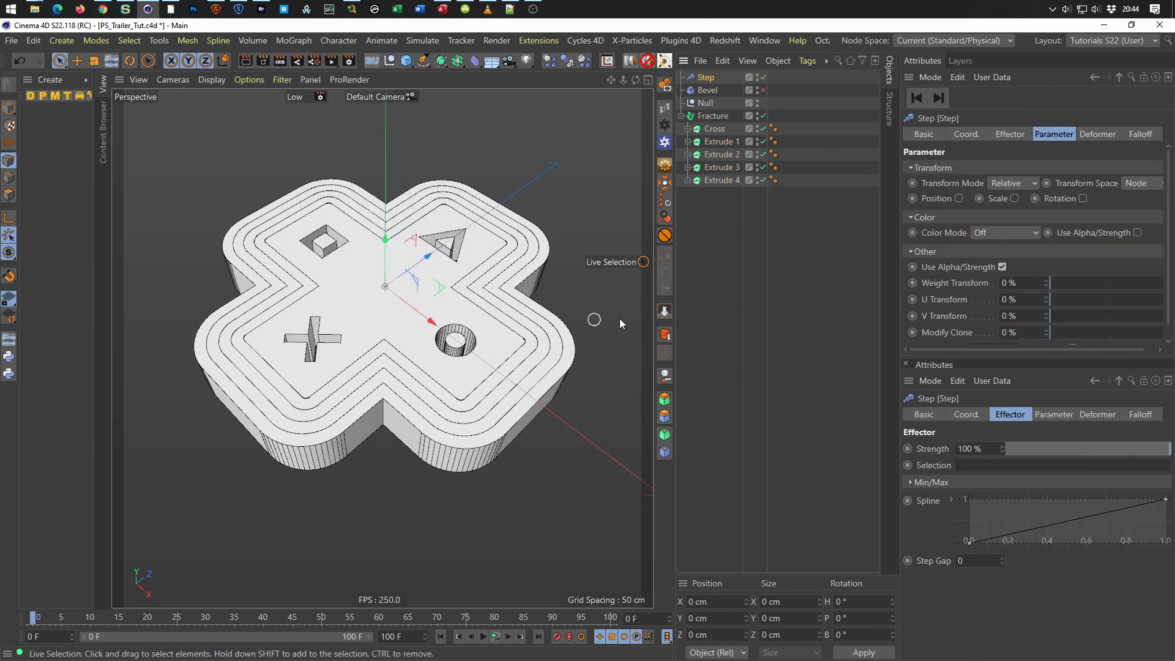
click(716, 114)
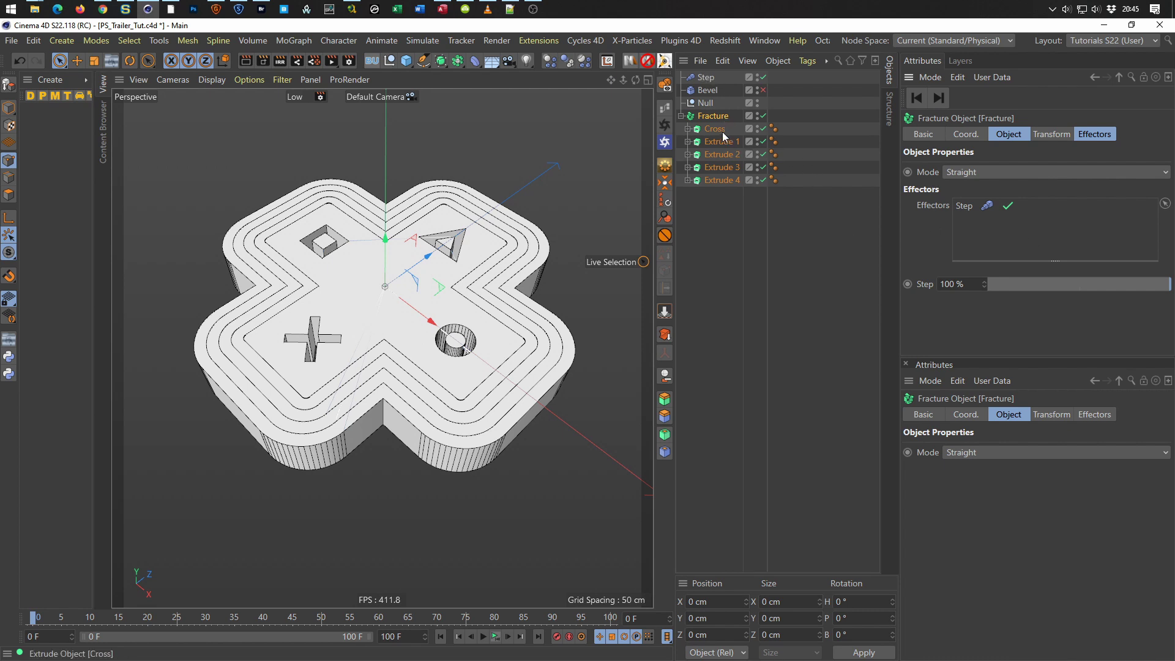
Give the Step effector a 10° pitch (R.P) rotation.
click(707, 77)
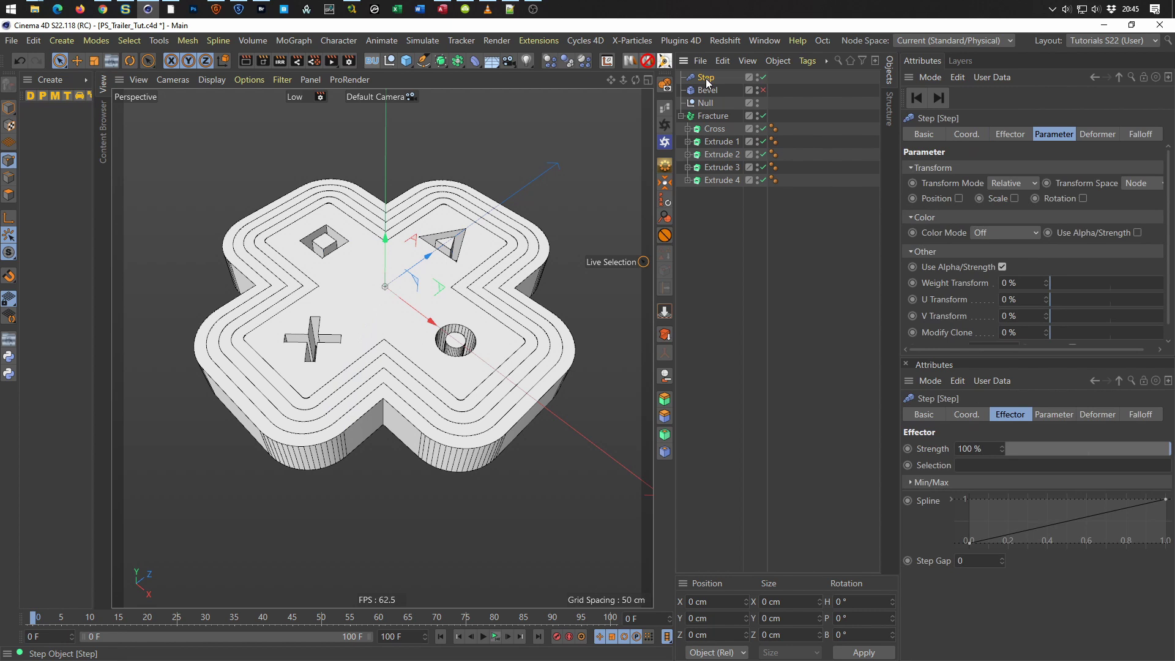
click(1096, 230)
text(10)
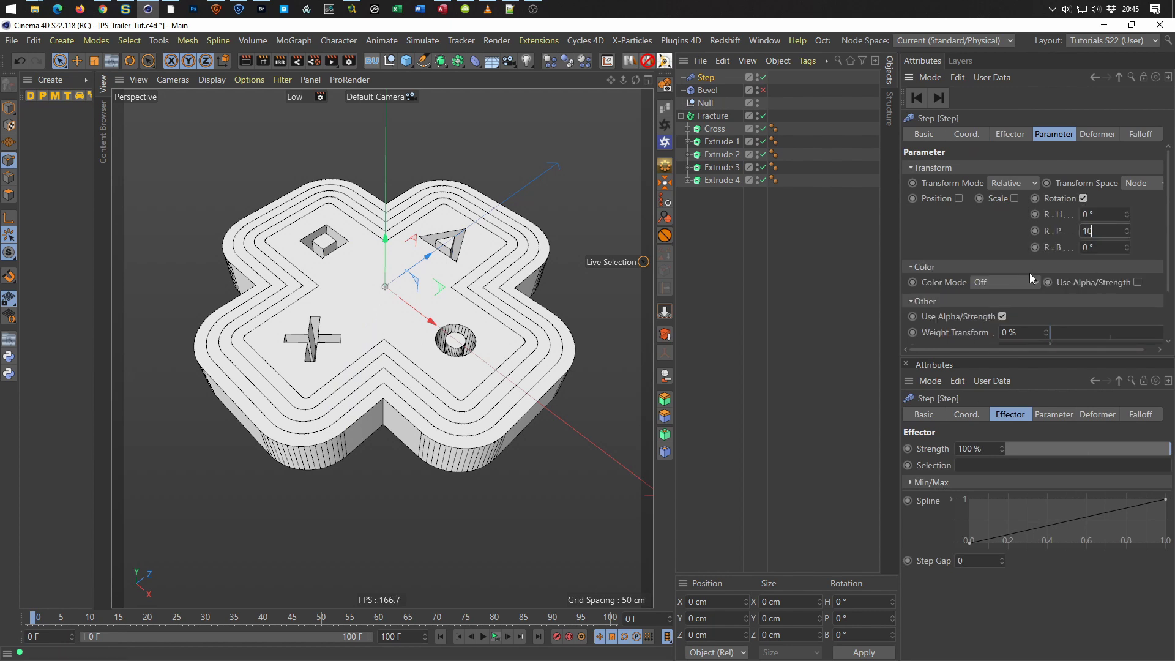
key(Return)
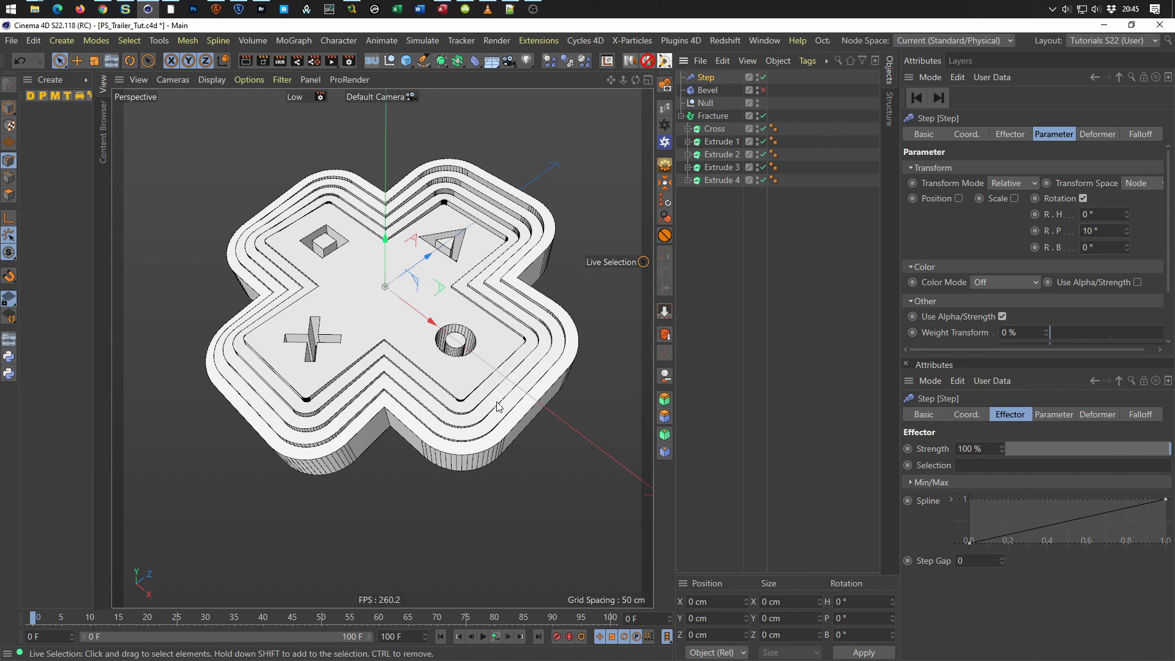
Set the Step effector's Transform Space to Effector, undoing a stray rotation of the model.
key(r)
drag(385, 325, 427, 307)
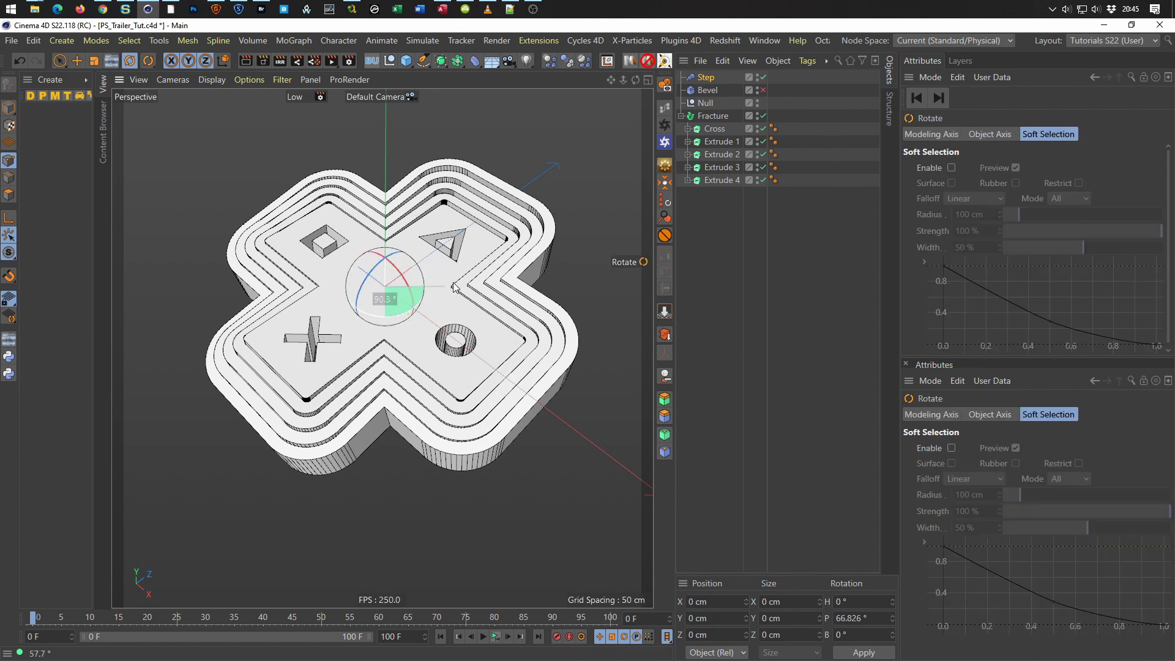
key(ctrl+z)
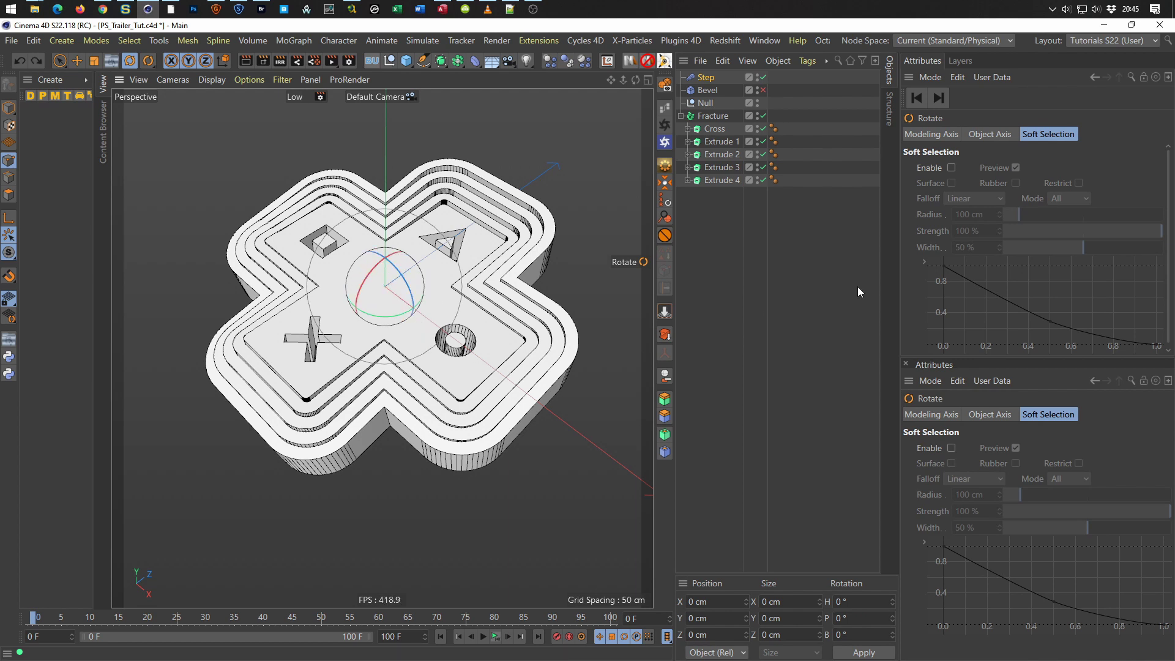
click(705, 78)
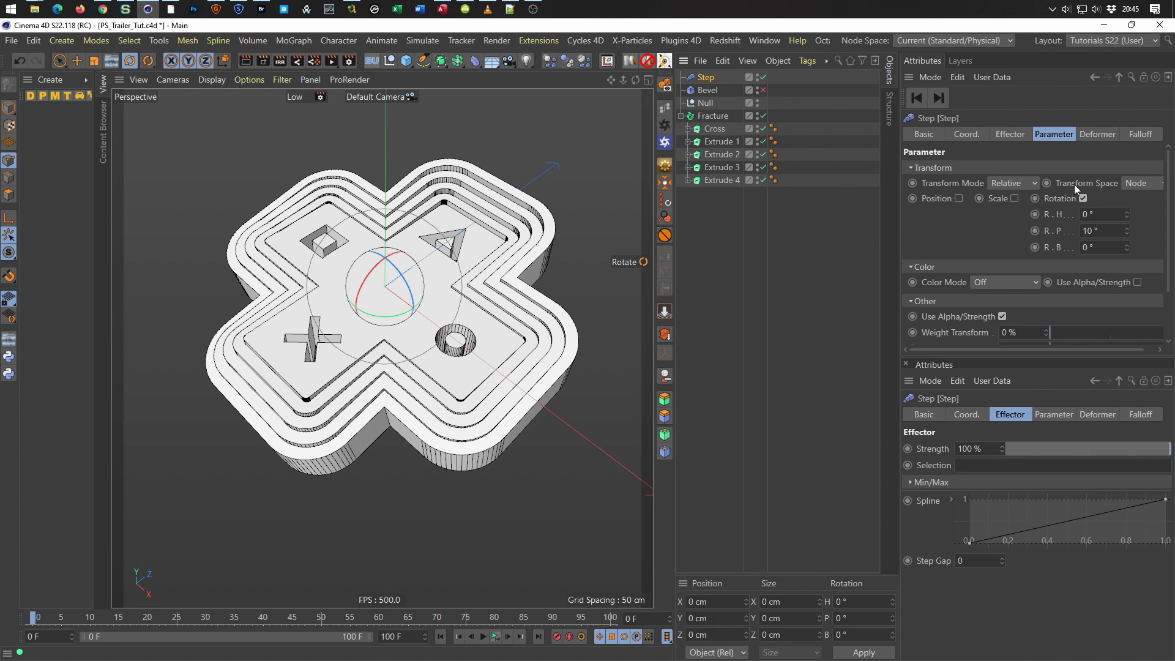
click(1132, 184)
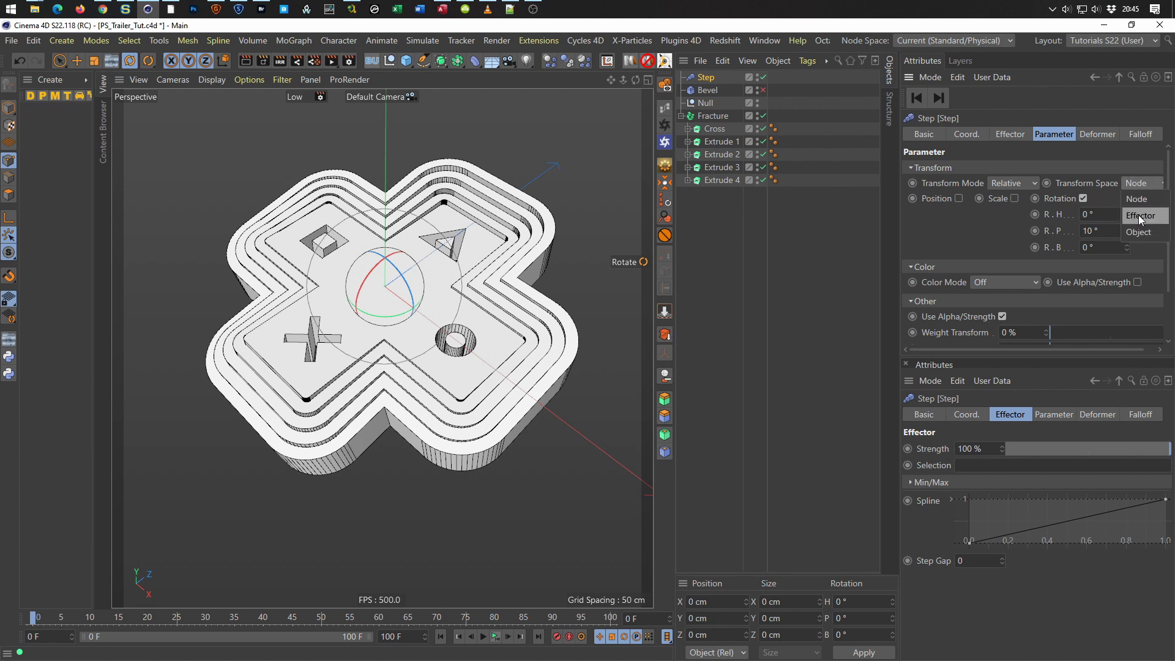
drag(374, 322, 500, 239)
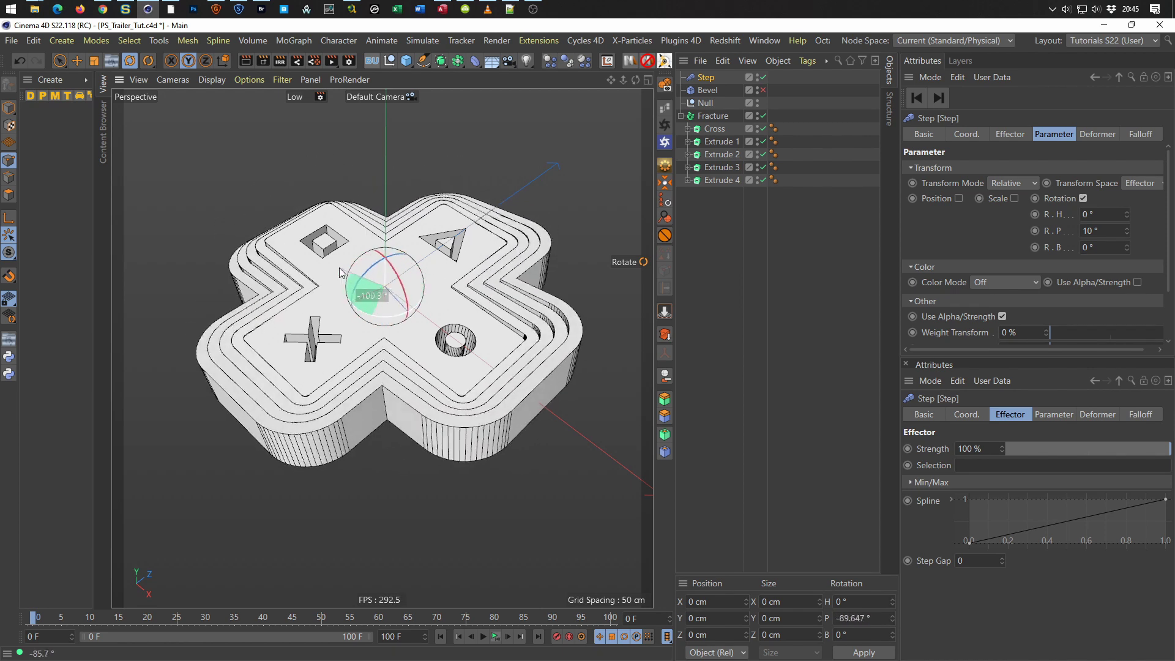
drag(501, 239, 381, 307)
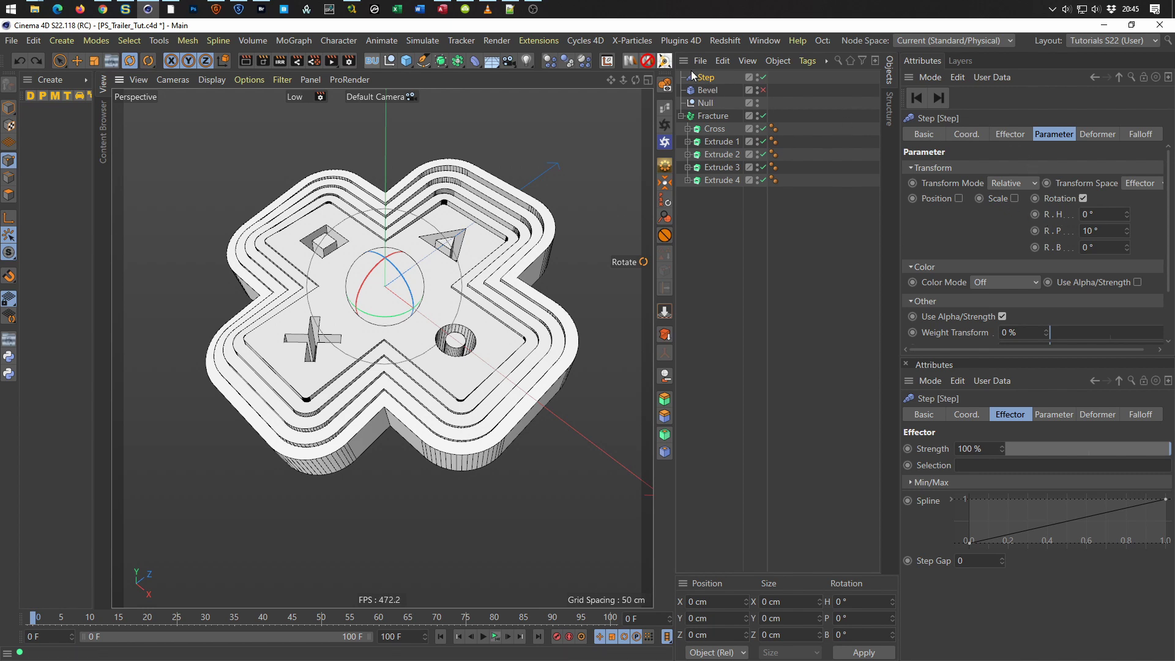
click(966, 133)
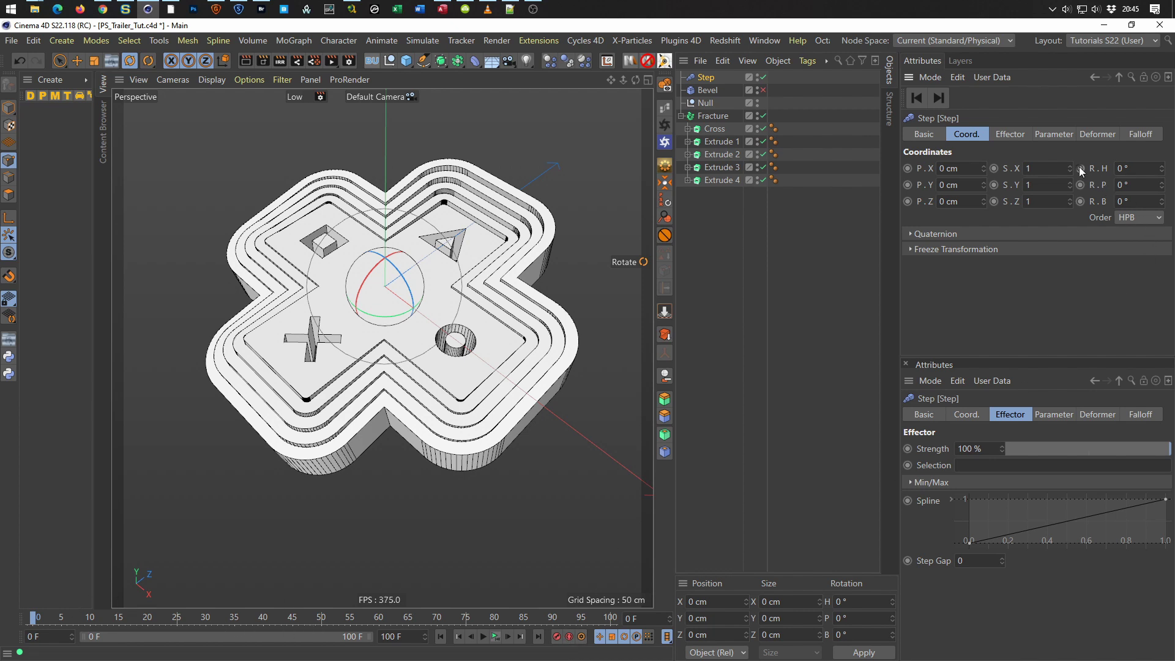
text(100)
Keyframe the Step effector's heading to 360° at frame 100 and preview the spin.
click(529, 638)
text(360)
click(1081, 169)
click(496, 638)
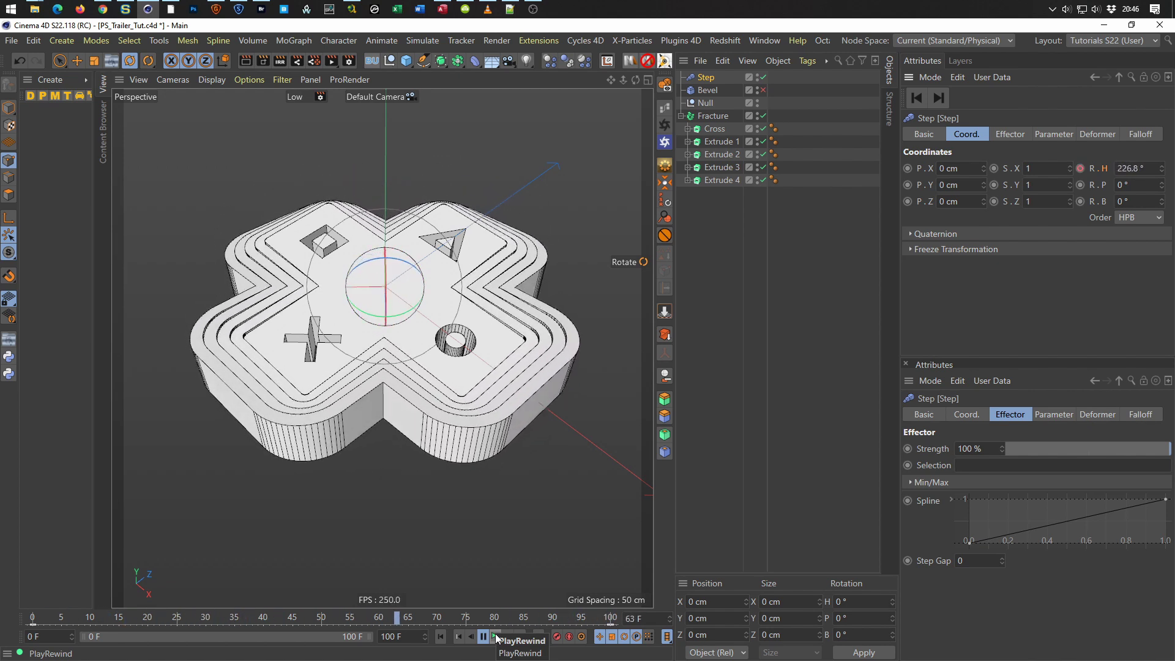
click(495, 639)
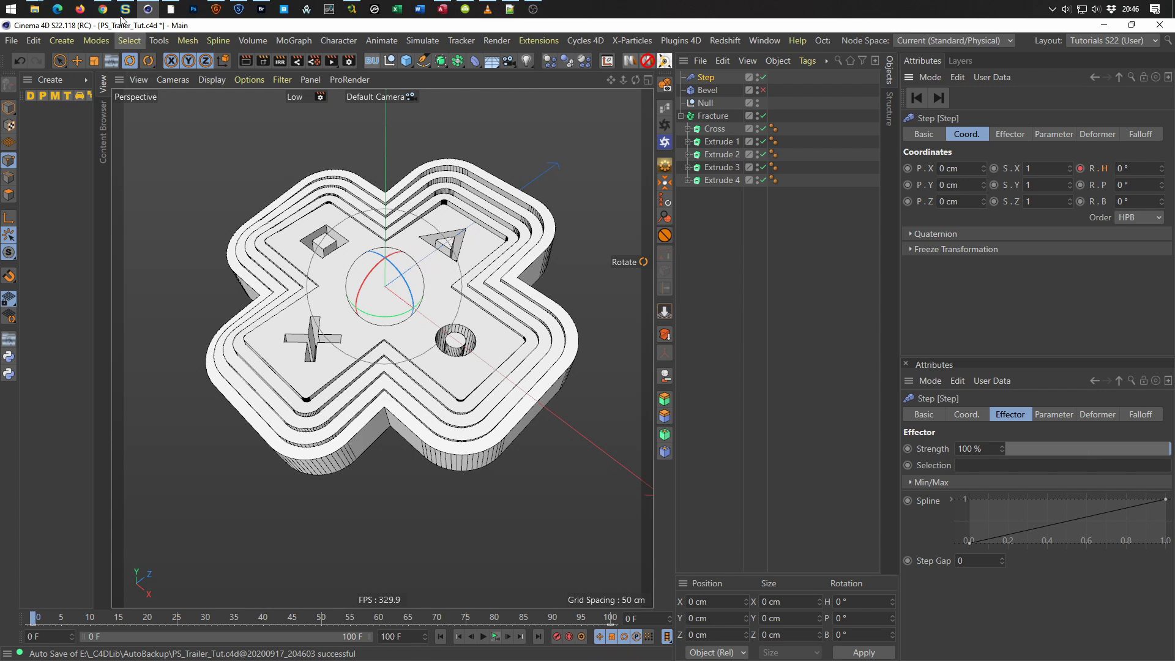
click(103, 8)
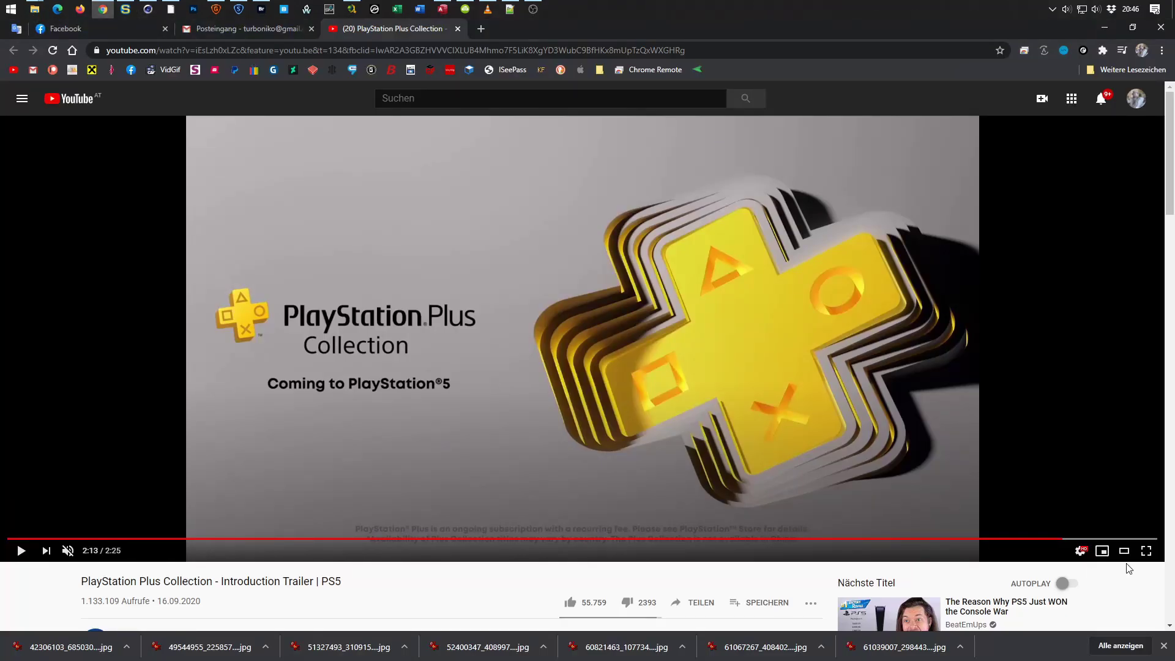
Replay the trailer's layered-ring logo spin from 2:11, pause it, and return to Cinema 4D.
click(1048, 538)
key(space)
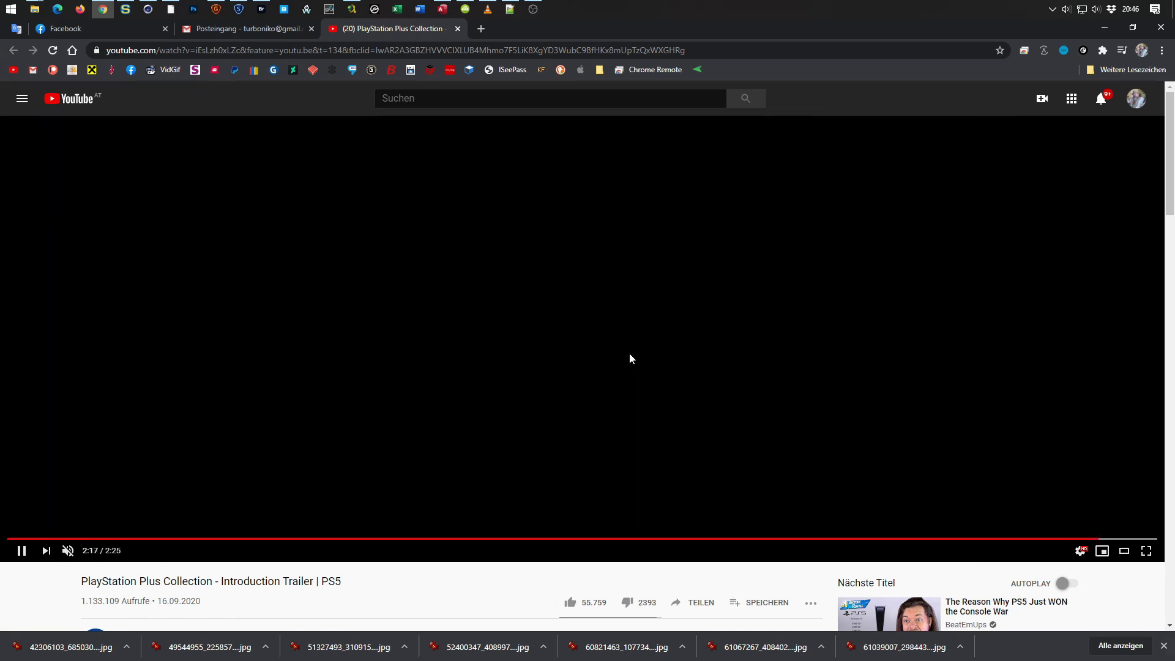
click(629, 353)
click(1097, 32)
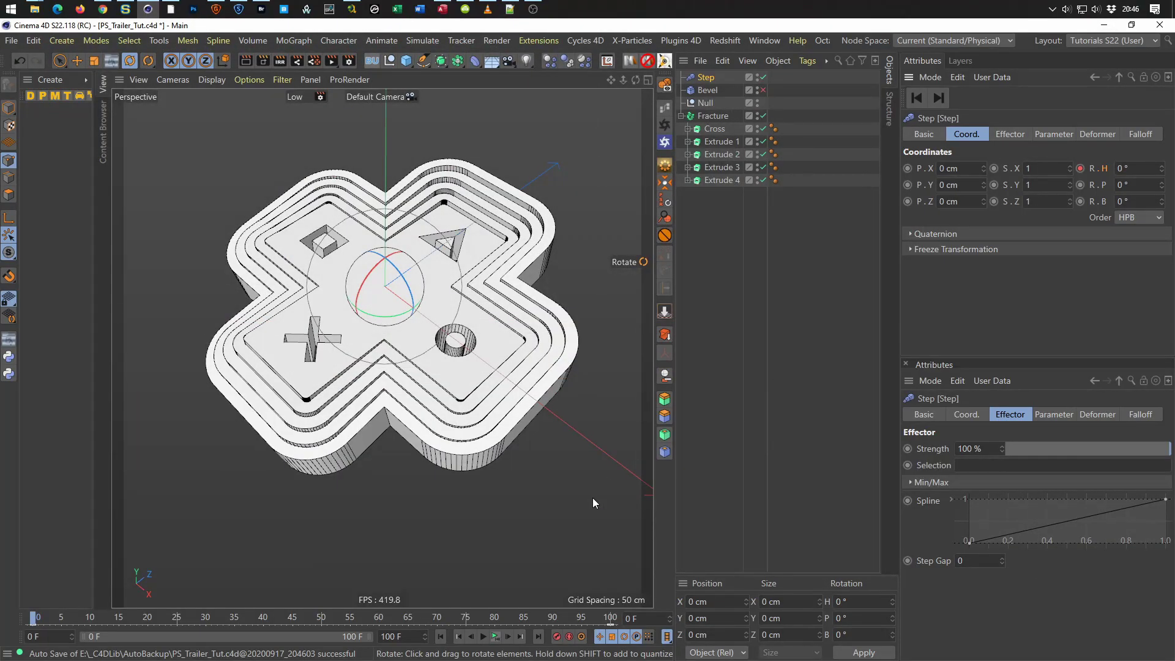
Set the Step effector's Minimum strength to -100% so the rings counter-rotate.
click(483, 636)
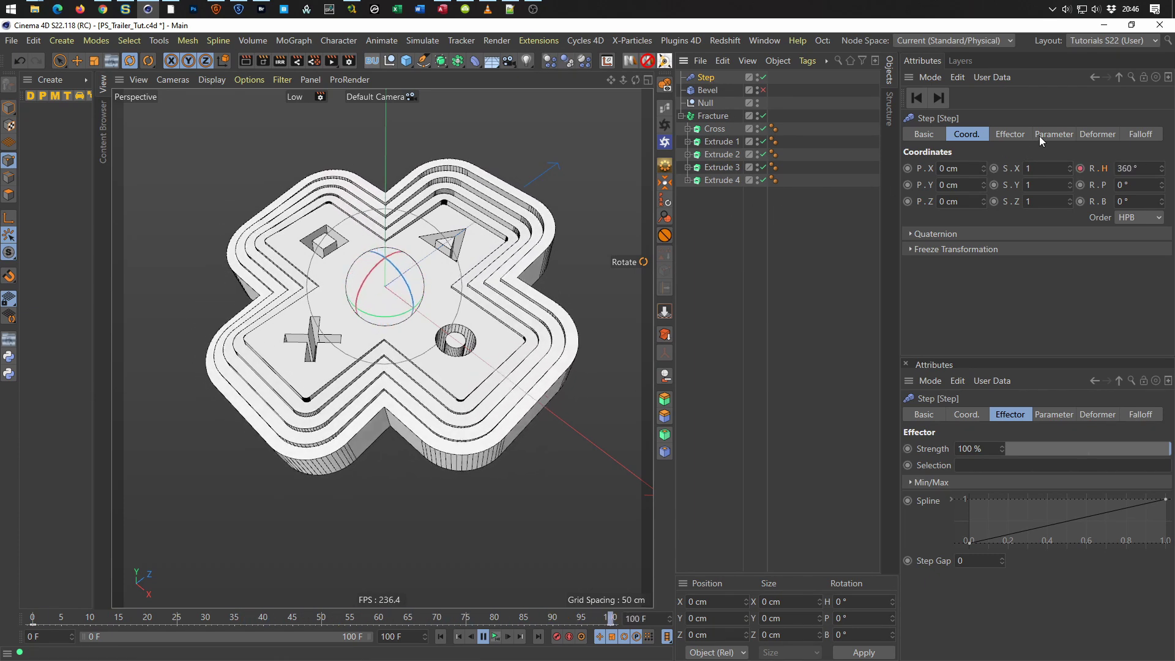
click(1012, 137)
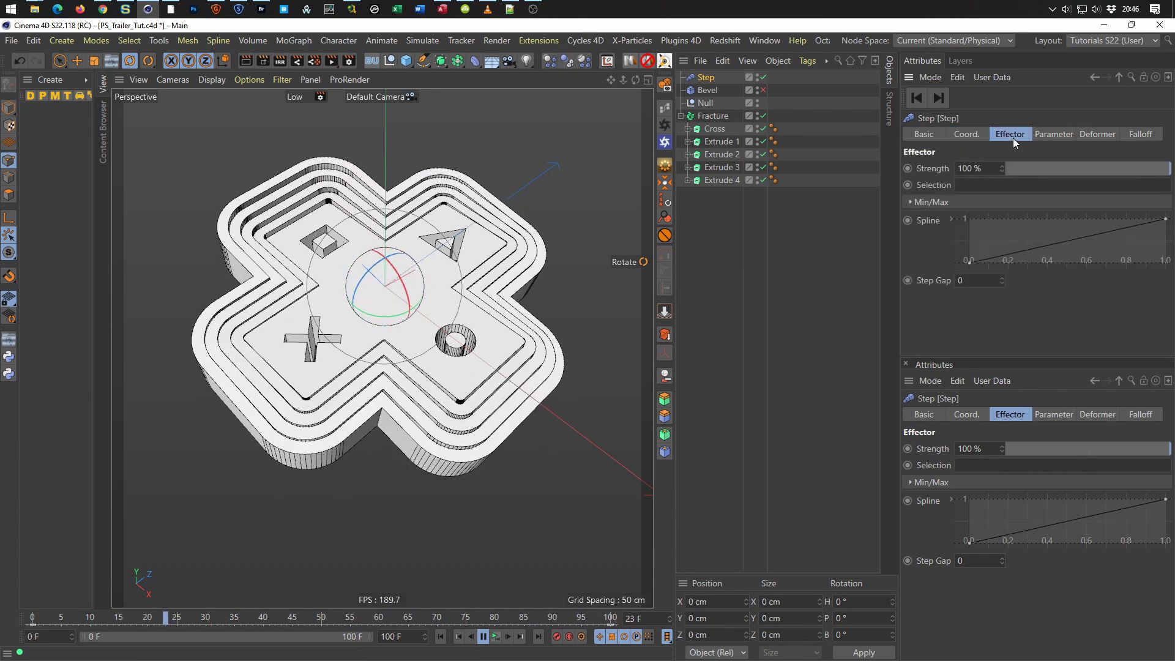
click(910, 203)
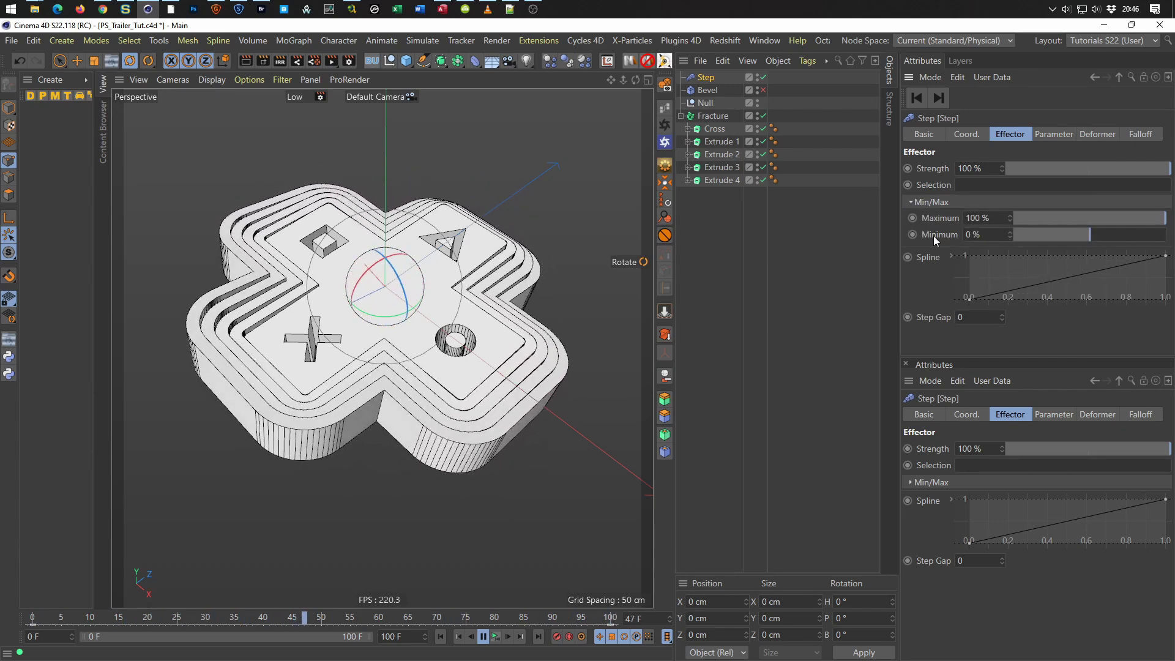
drag(1088, 234, 959, 248)
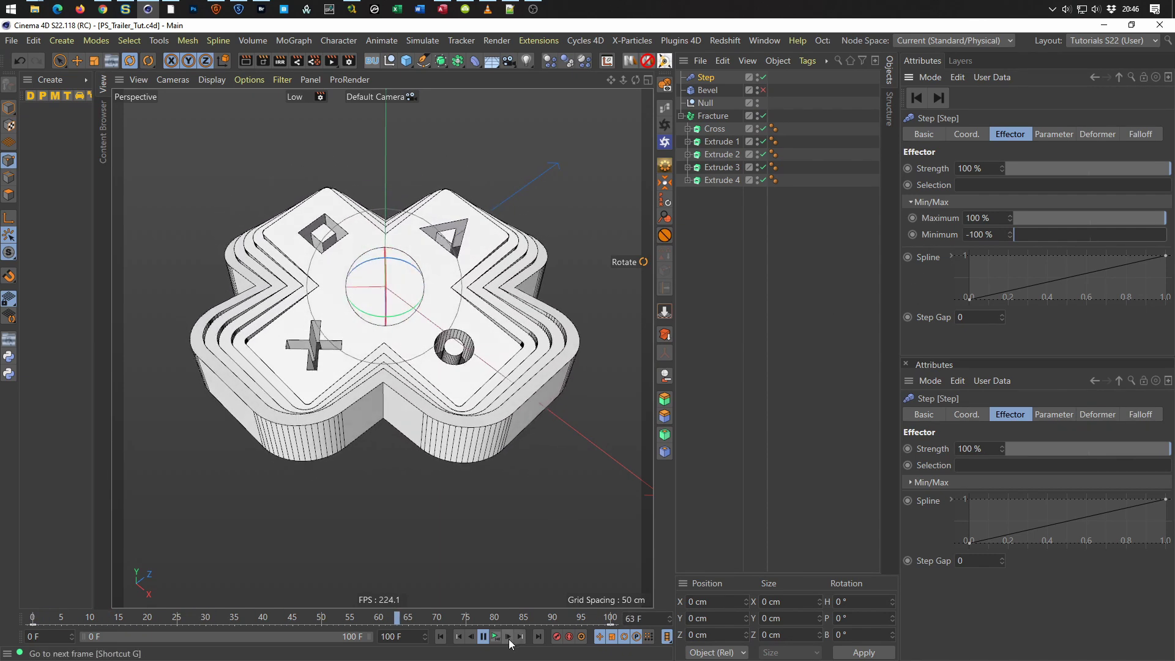
mouse_move(428, 404)
alt+mouse_down()
mouse_move(464, 379)
mouse_move(452, 374)
mouse_move(476, 333)
alt+mouse_up()
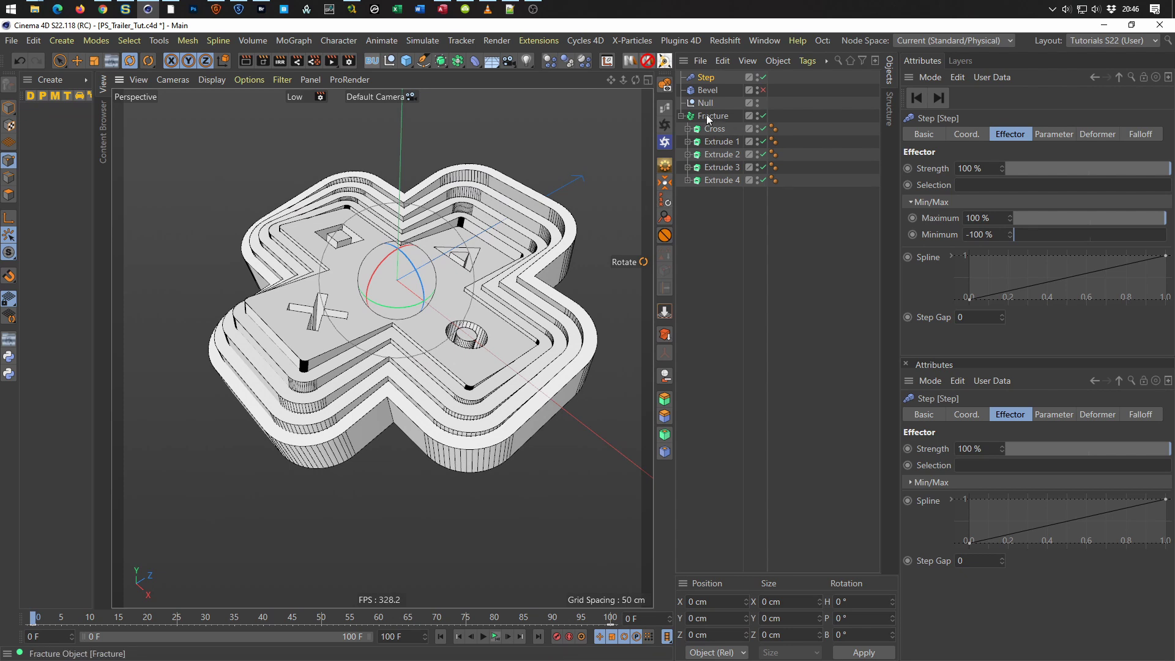
Move the Fracture group into the Null with the Bevel deformer and inspect the 1 cm chamfers.
drag(704, 116, 710, 105)
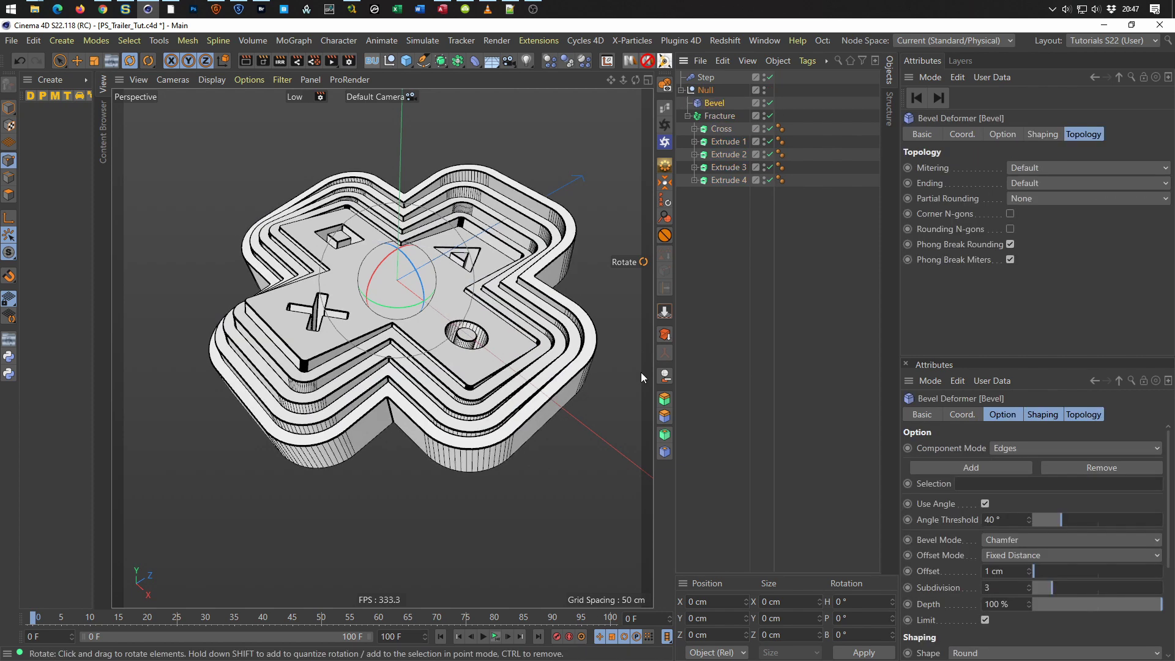
scroll(641, 372, up, 3)
scroll(575, 358, up, 5)
scroll(577, 358, up, 3)
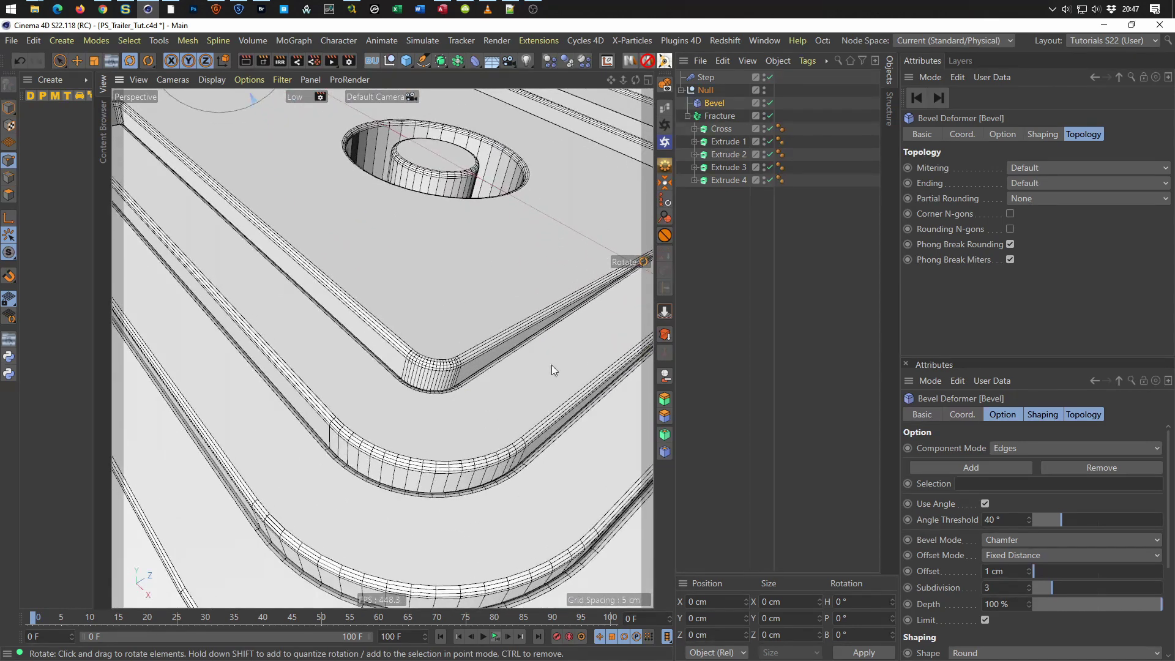
scroll(482, 402, down, 3)
scroll(441, 410, down, 4)
scroll(404, 416, down, 3)
scroll(403, 415, up, 2)
scroll(386, 407, up, 2)
scroll(369, 401, up, 1)
mouse_move(369, 400)
alt+mouse_down()
mouse_move(355, 465)
mouse_move(399, 440)
alt+mouse_up()
Save the scene and preview the bevelled ring spin, ending back at frame 0.
key(ctrl+s)
click(497, 637)
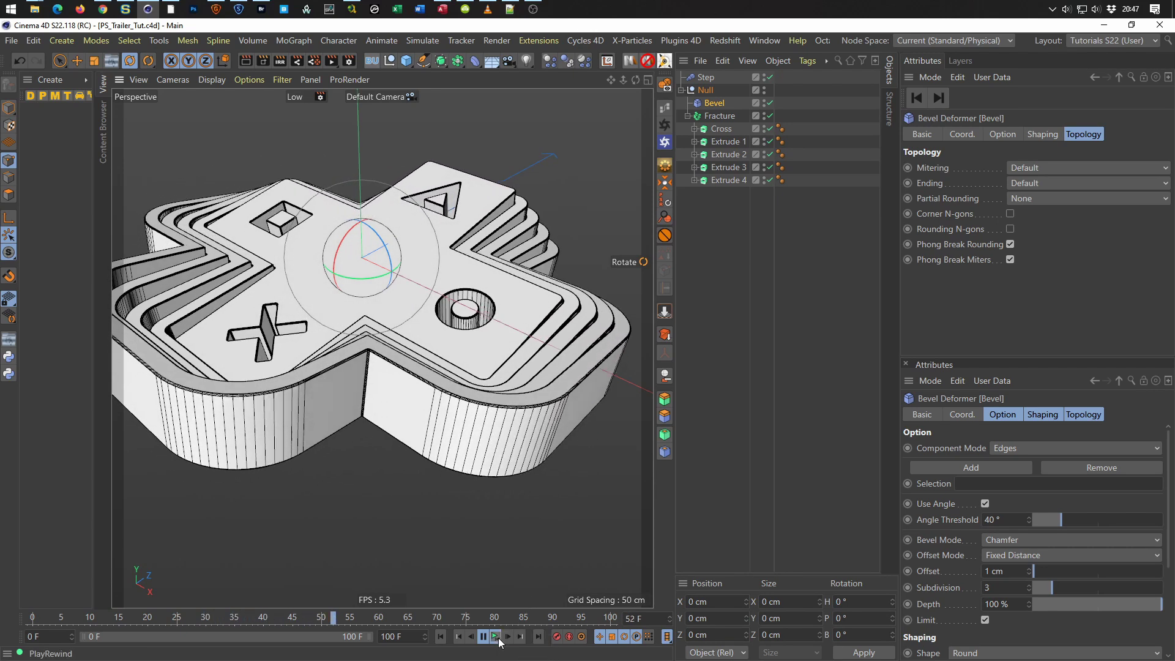
click(498, 637)
scroll(511, 361, up, 3)
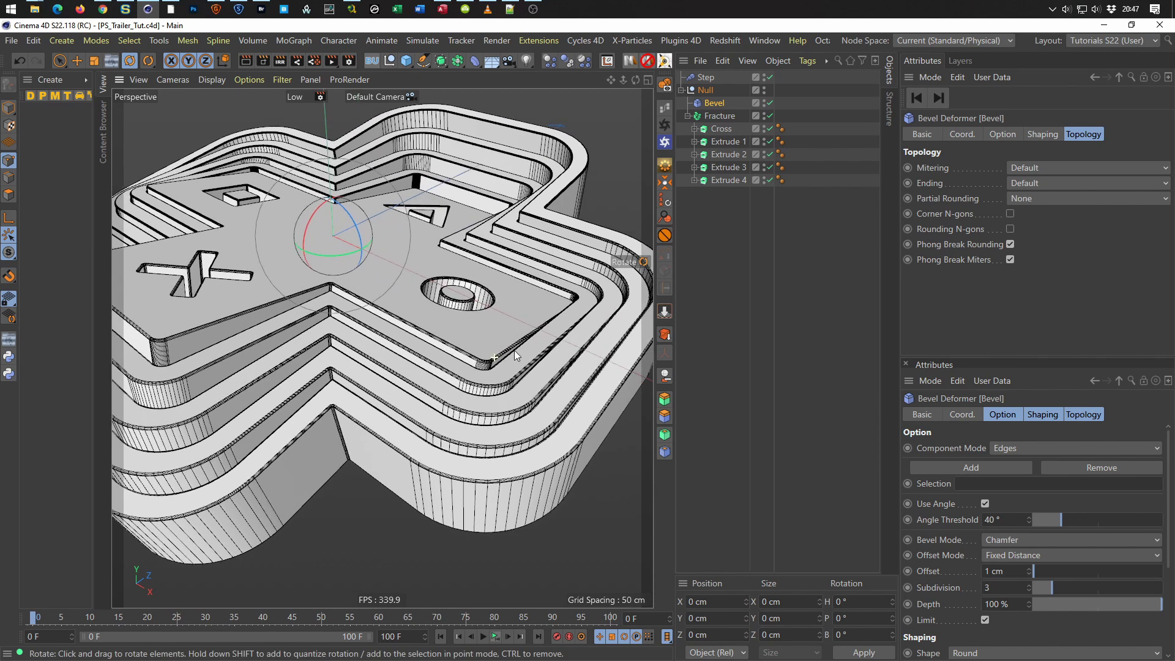
scroll(514, 350, up, 3)
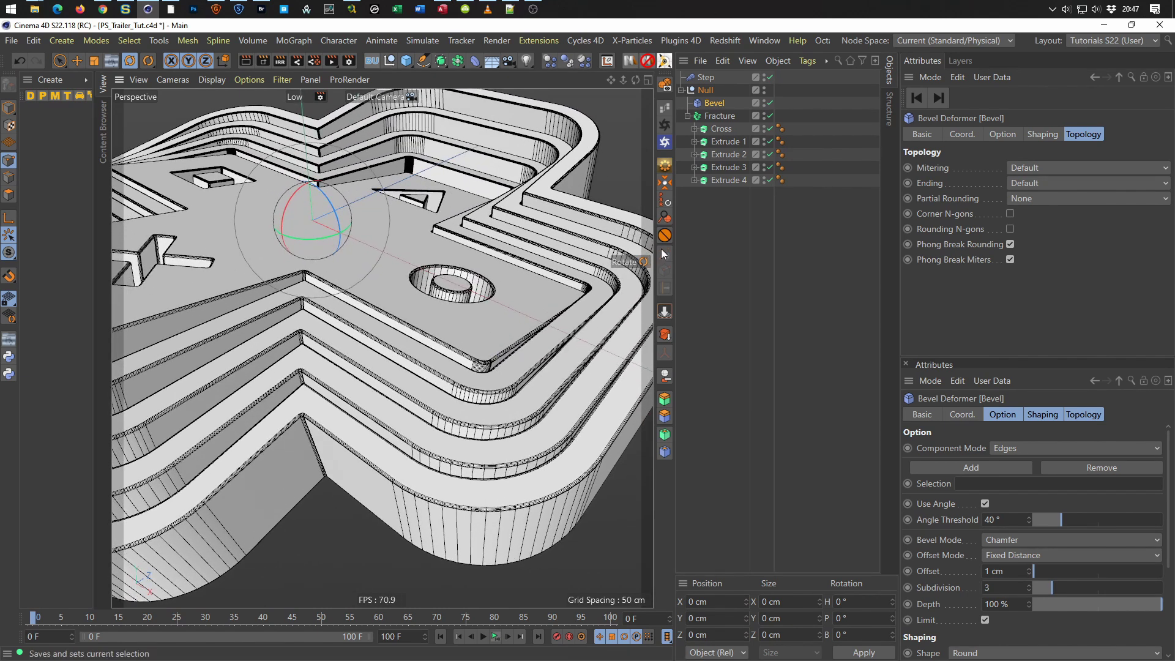
click(695, 142)
Set the Cross spline under Extrude 1 to a 10° interpolation angle.
click(734, 167)
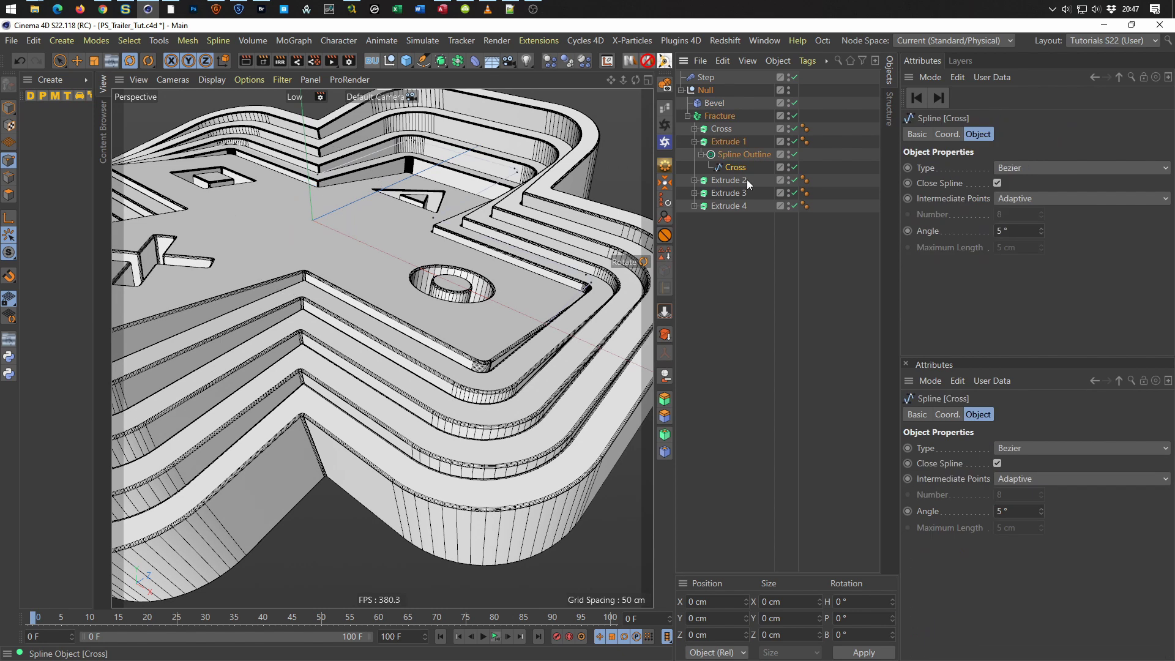
double_click(1006, 231)
text(20)
key(Return)
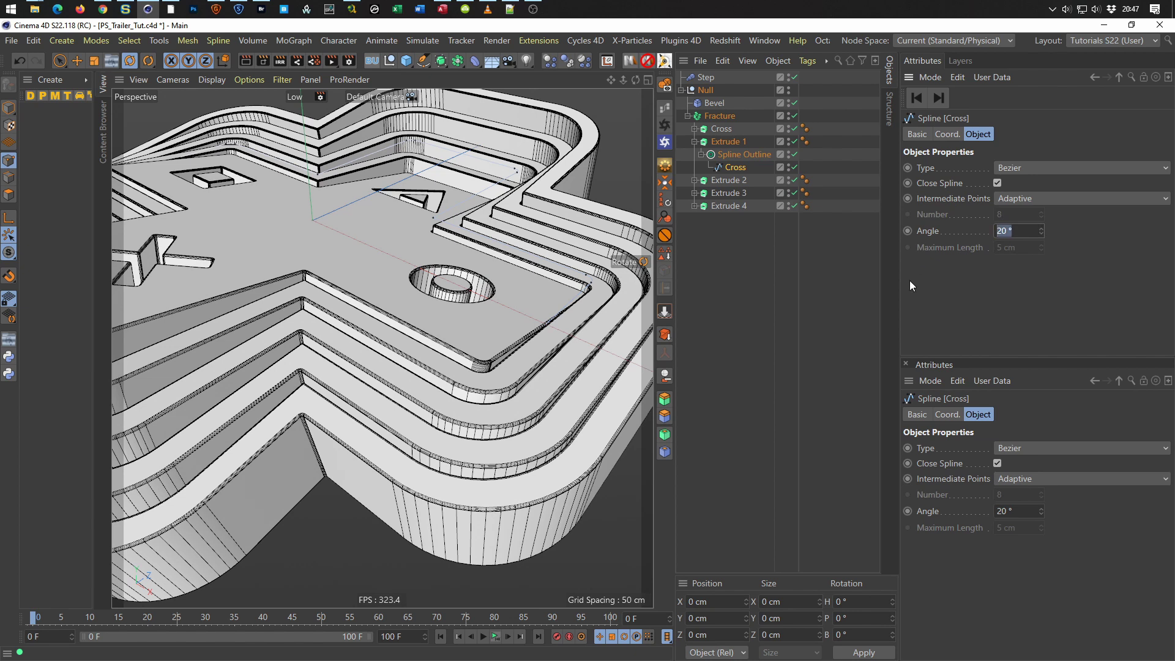
text(10)
key(Return)
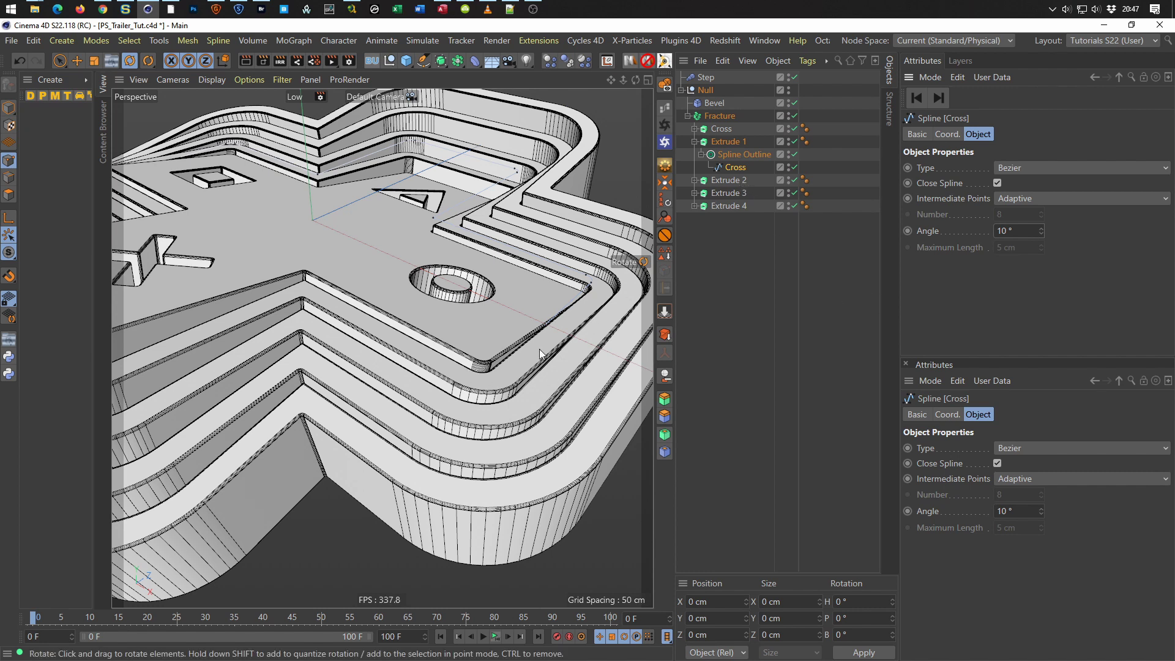
Set the Spline Mask's Cross spline to a 20° interpolation angle and save the scene.
click(695, 128)
click(734, 155)
double_click(1016, 230)
text(5)
key(Return)
text(20)
key(Return)
mouse_move(530, 381)
alt+mouse_down()
mouse_move(502, 377)
mouse_move(472, 408)
alt+mouse_up()
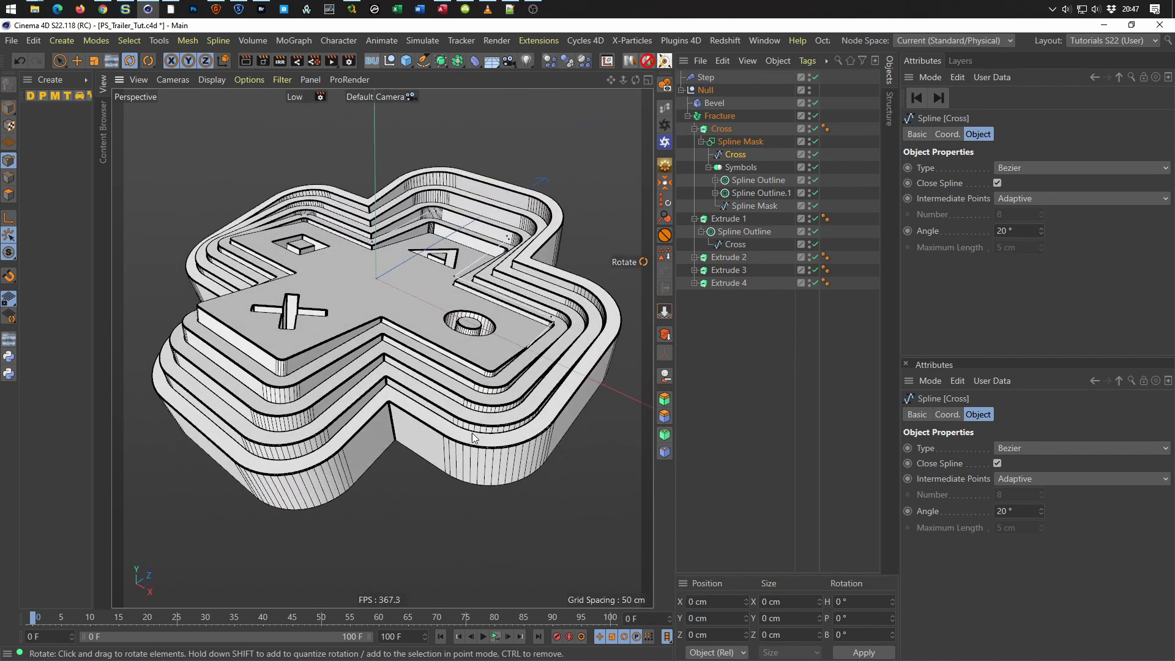
key(ctrl+s)
alt+right_drag(503, 373, 629, 343)
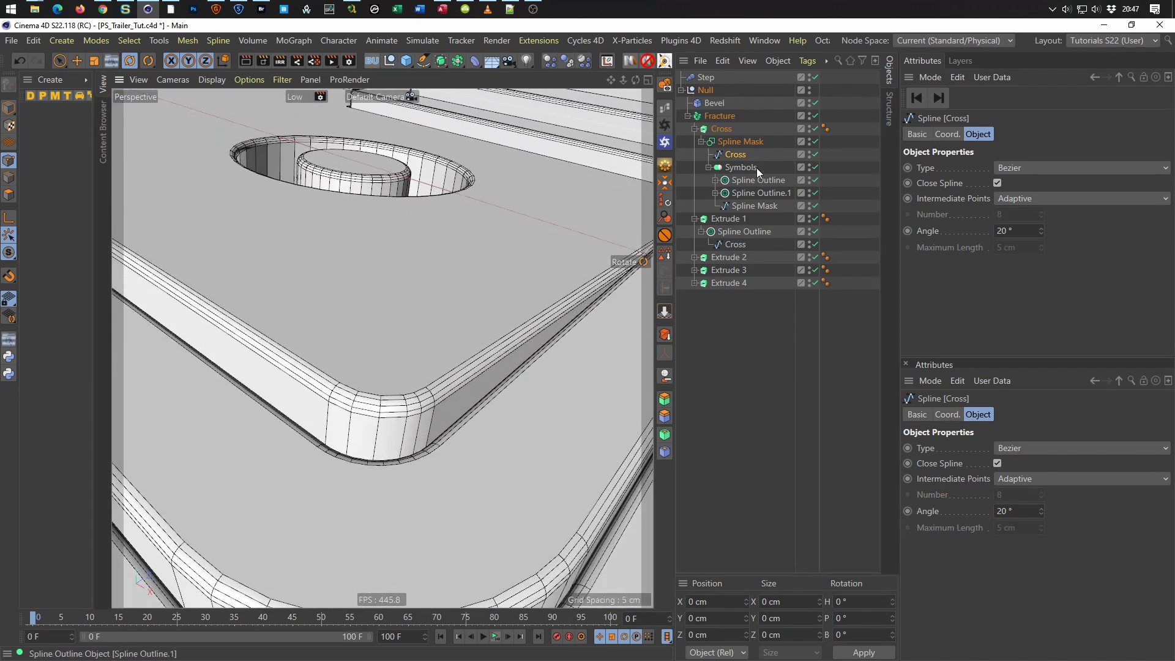
Change the Bevel deformer's offset to 2 cm and orbit to inspect the result.
click(710, 96)
click(712, 105)
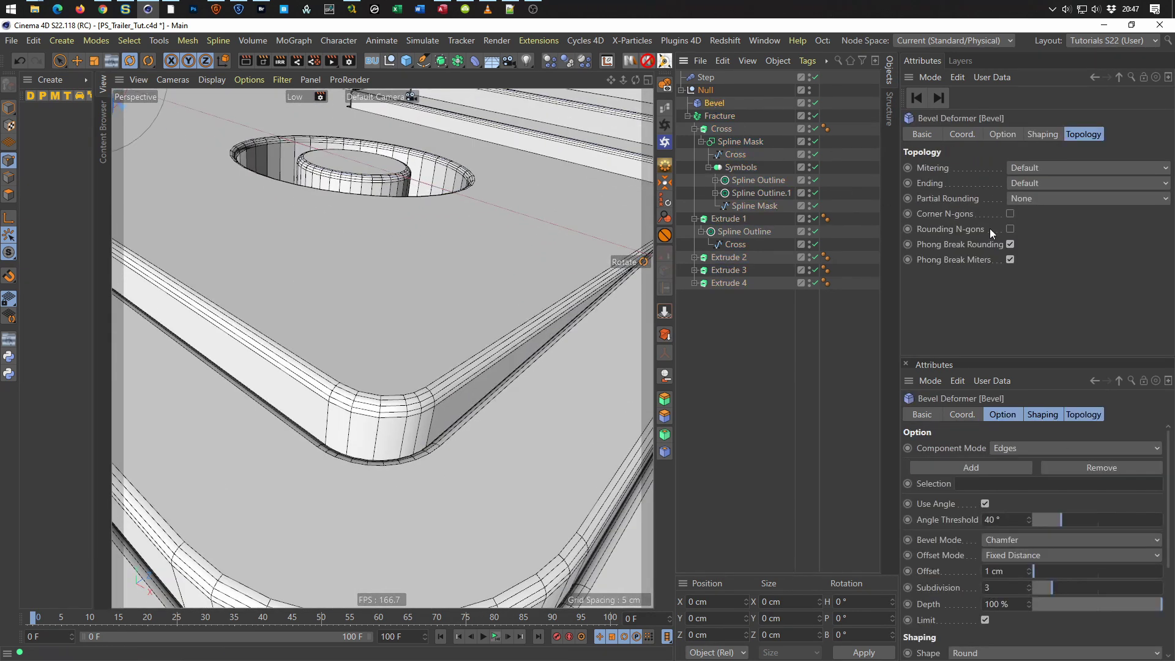
click(1002, 133)
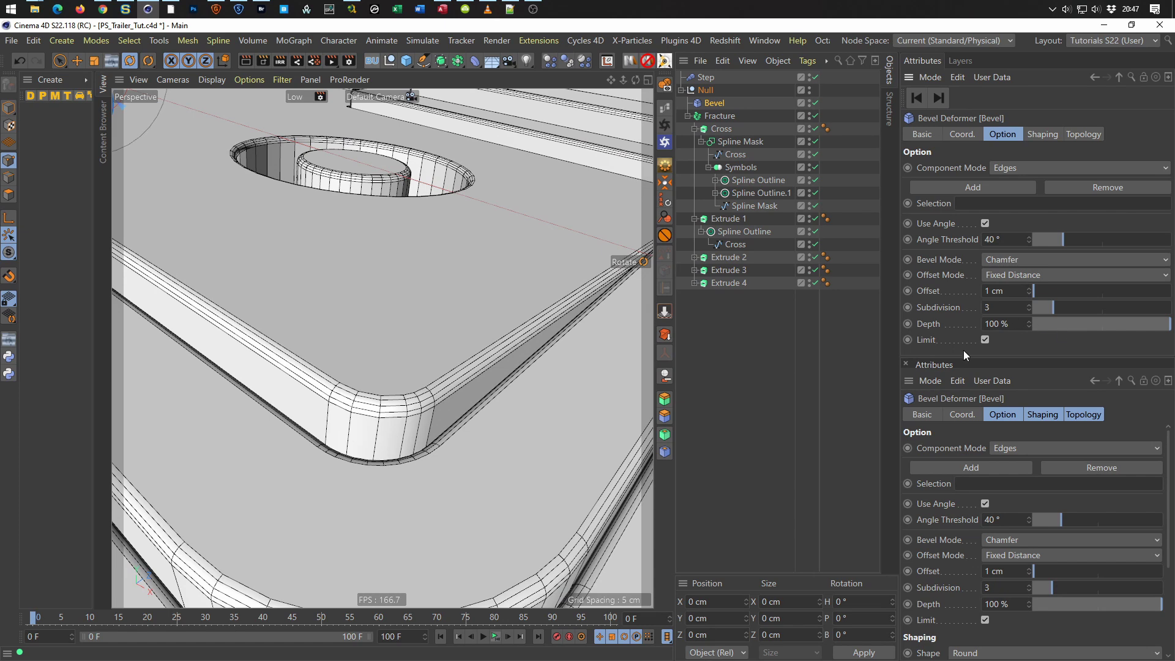
scroll(453, 417, down, 3)
scroll(398, 436, down, 4)
scroll(400, 430, down, 3)
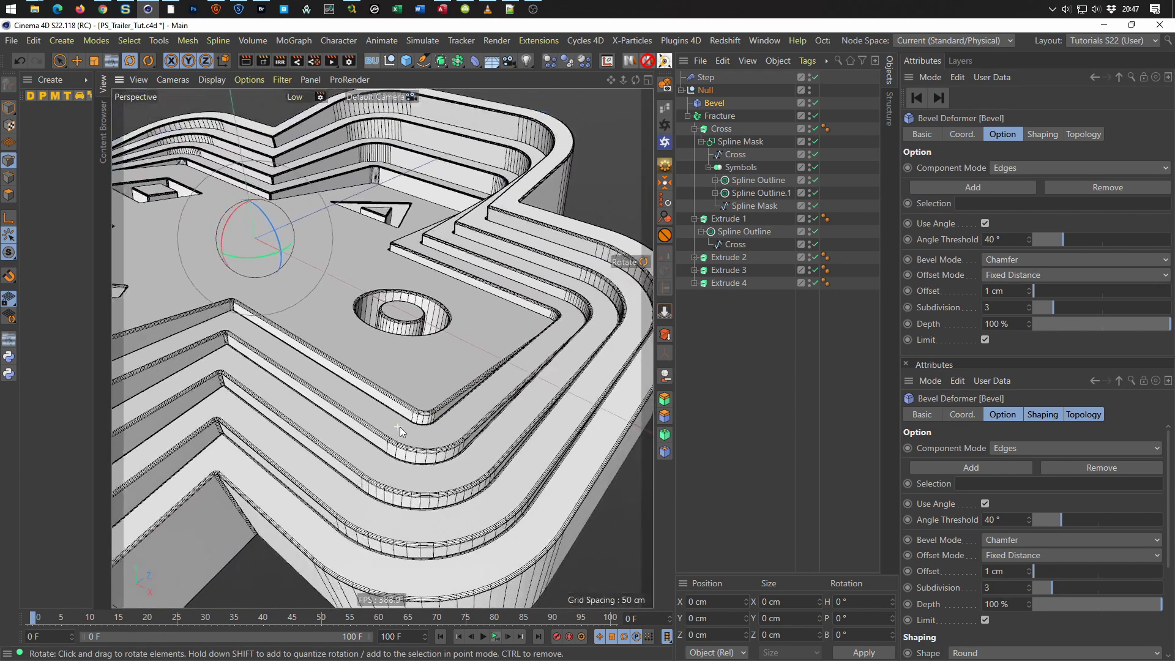
scroll(401, 430, up, 1)
double_click(1003, 292)
text(2)
key(Return)
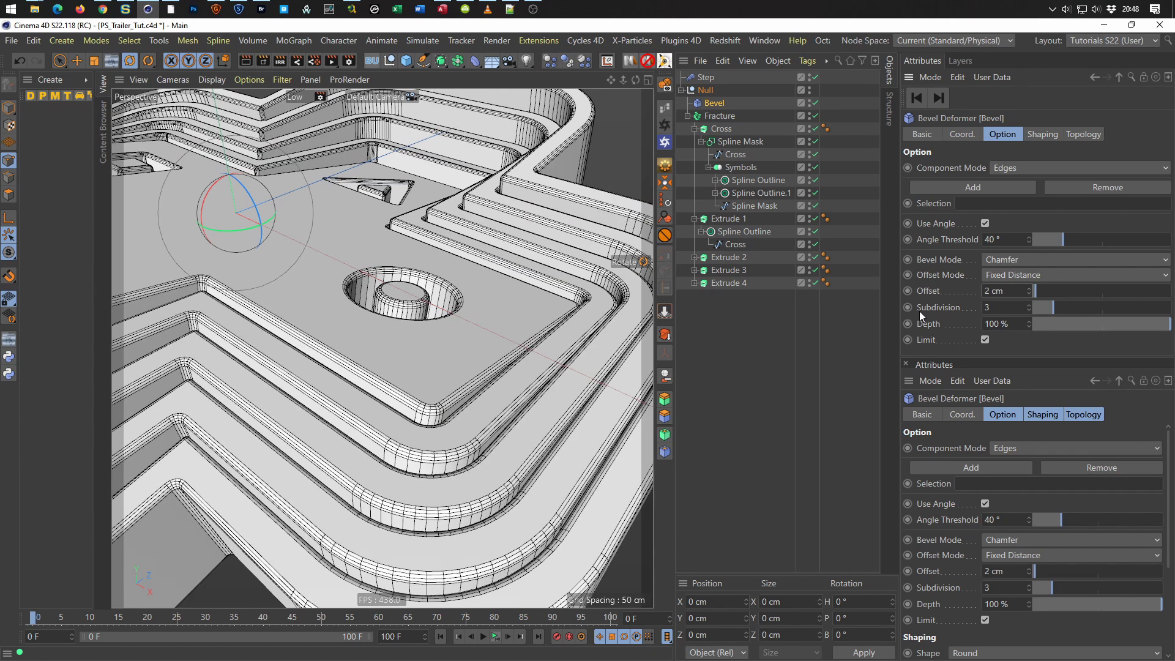
alt+drag(551, 367, 506, 494)
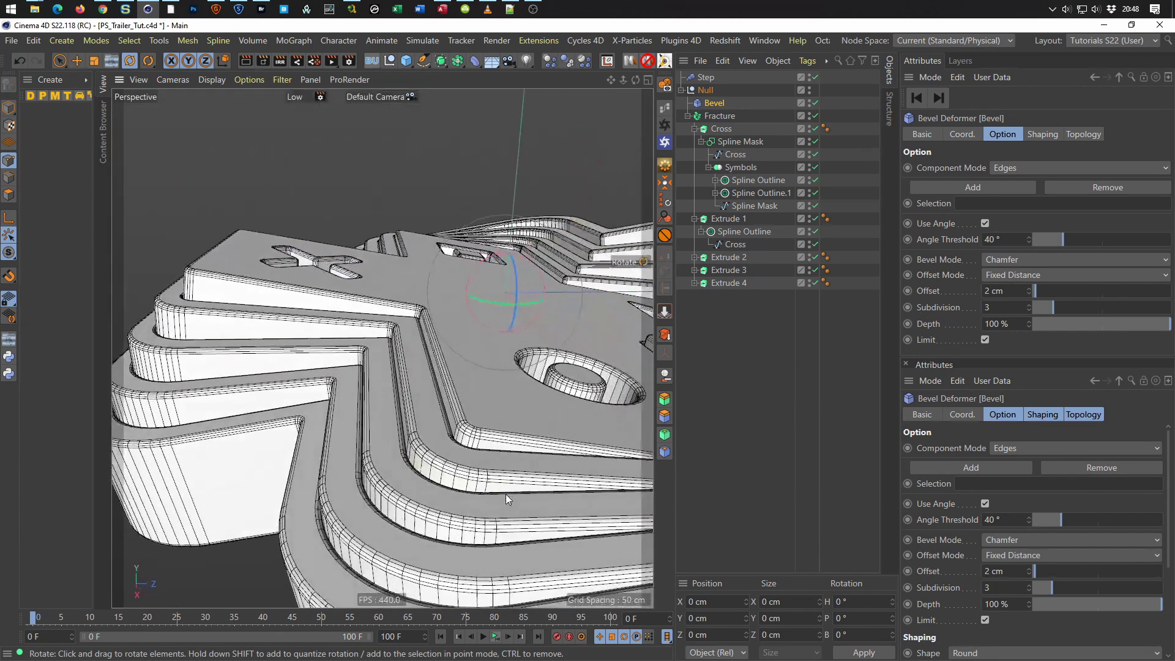
scroll(422, 433, down, 5)
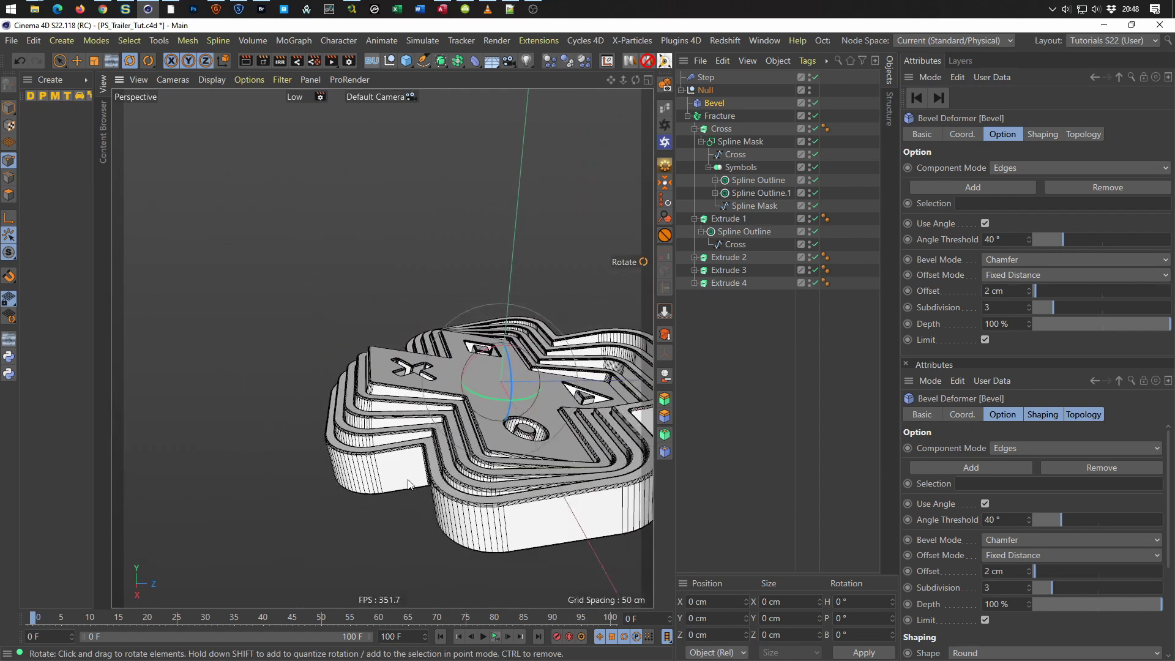
alt+drag(422, 433, 389, 361)
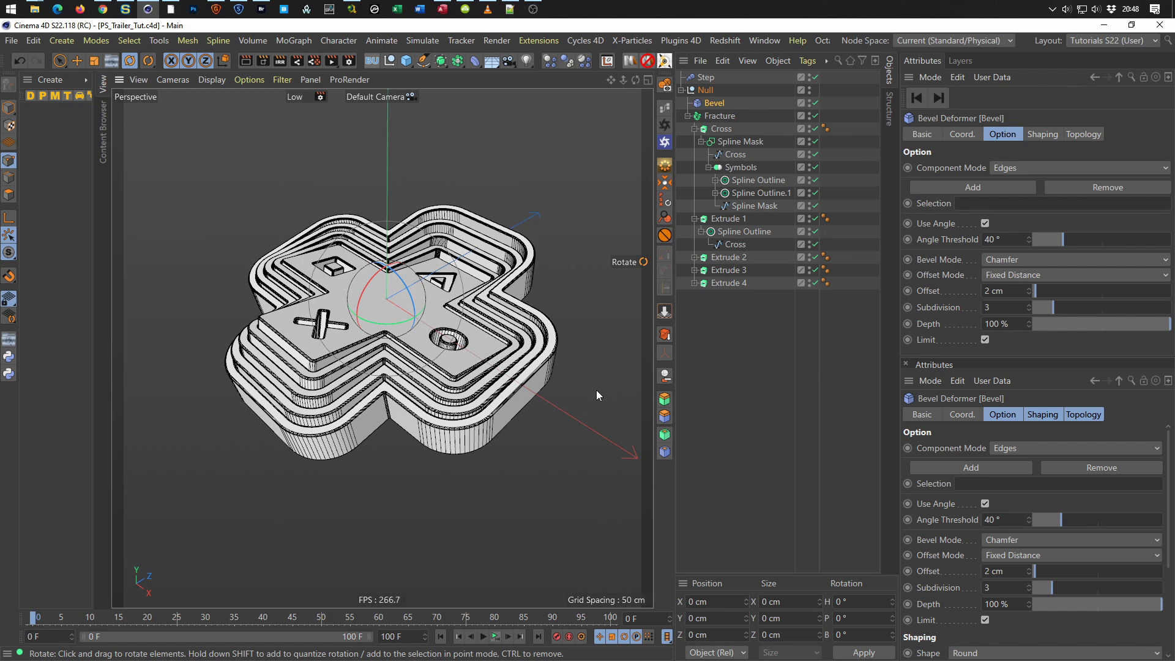
Browse the extrude groups and expand Extrude 4 to show its Spline Outline and Cross.4.
click(696, 257)
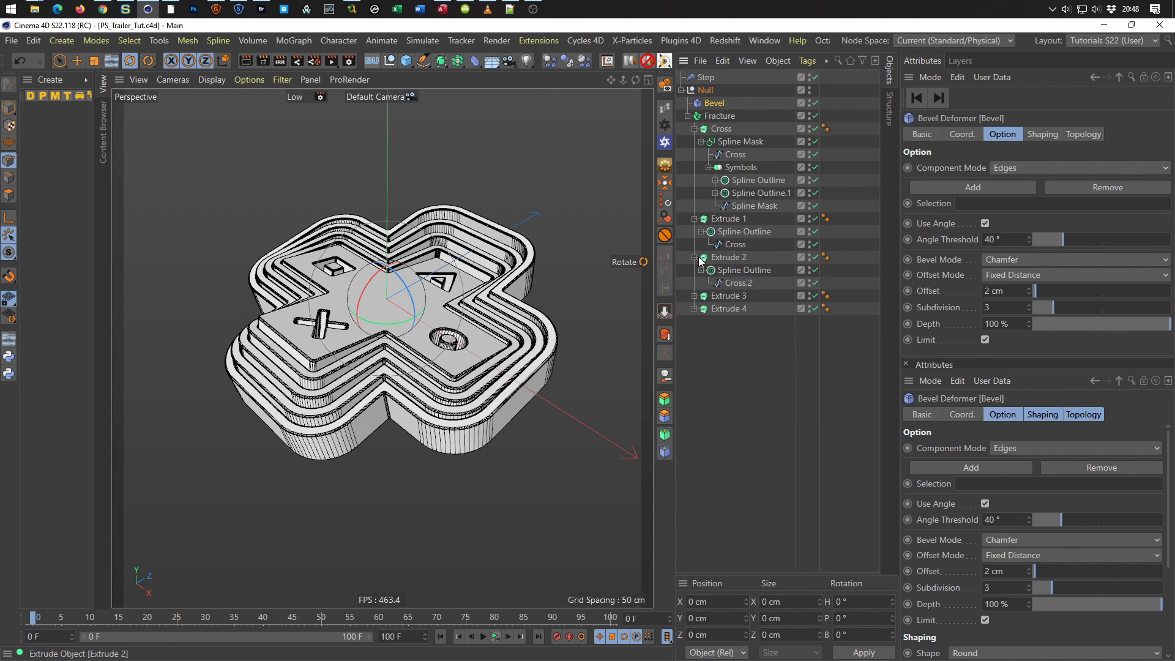
click(696, 257)
click(696, 218)
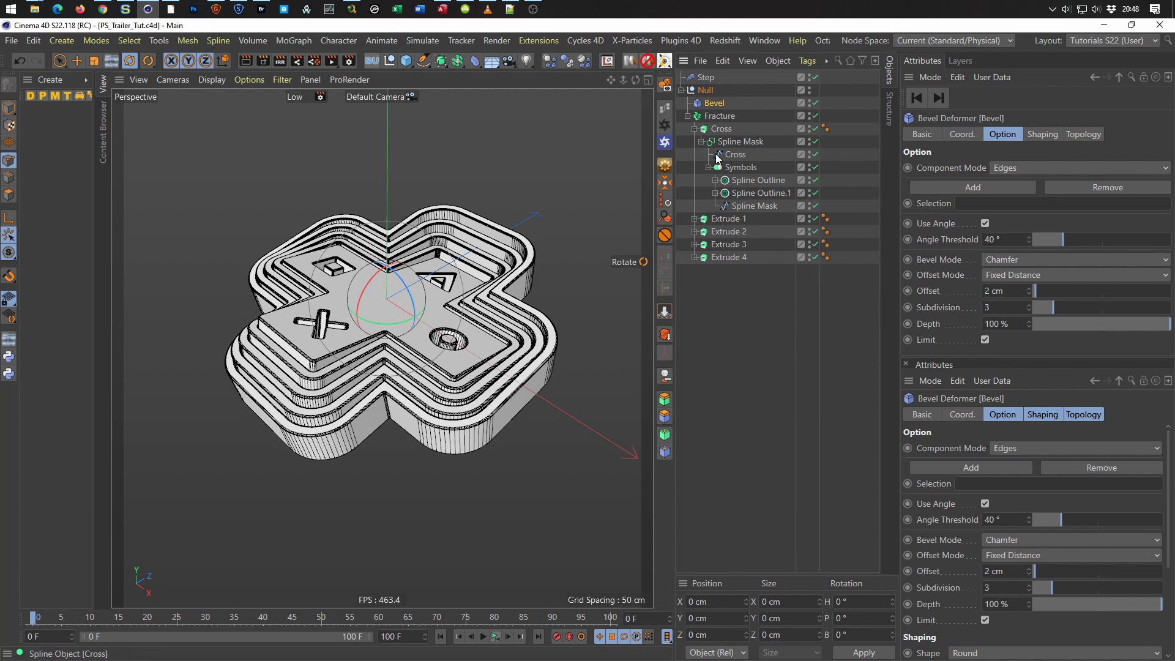
click(733, 155)
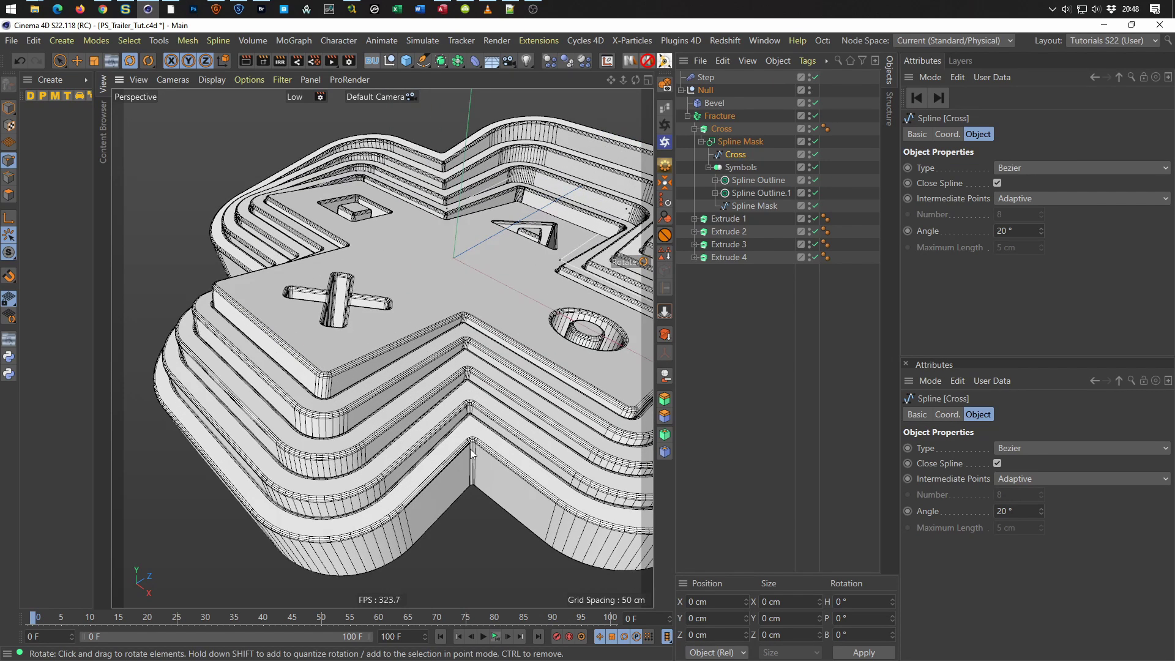
click(695, 259)
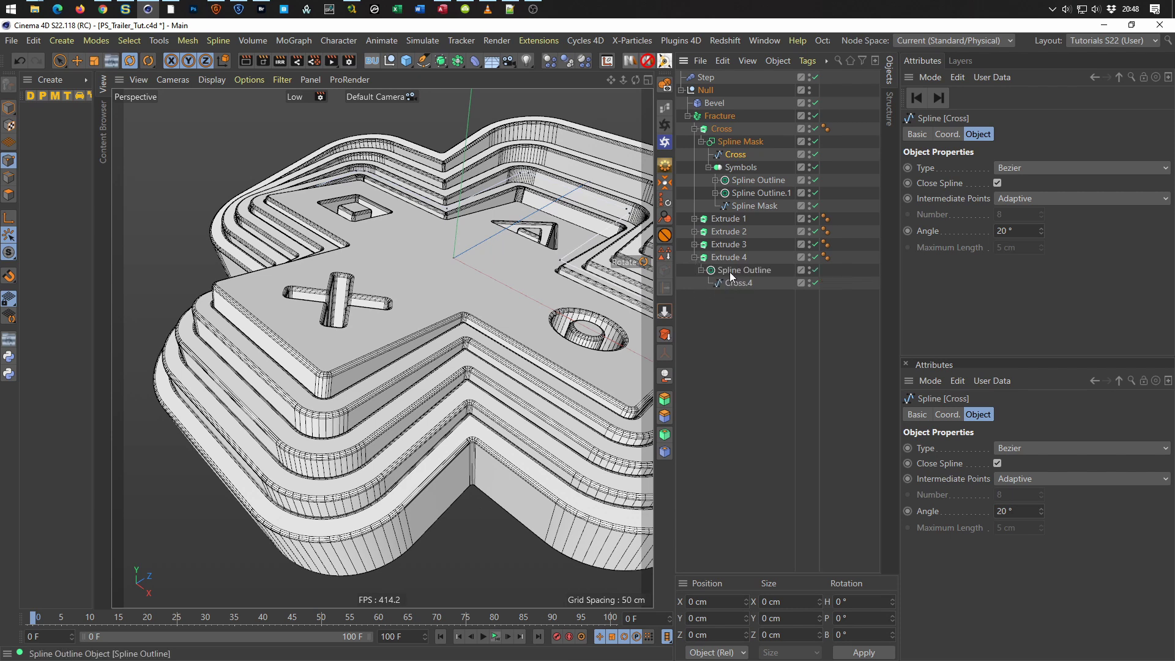
Bake Extrude 4's Spline Outline into a copy and pull its Cross.4 spline to the top level.
click(696, 129)
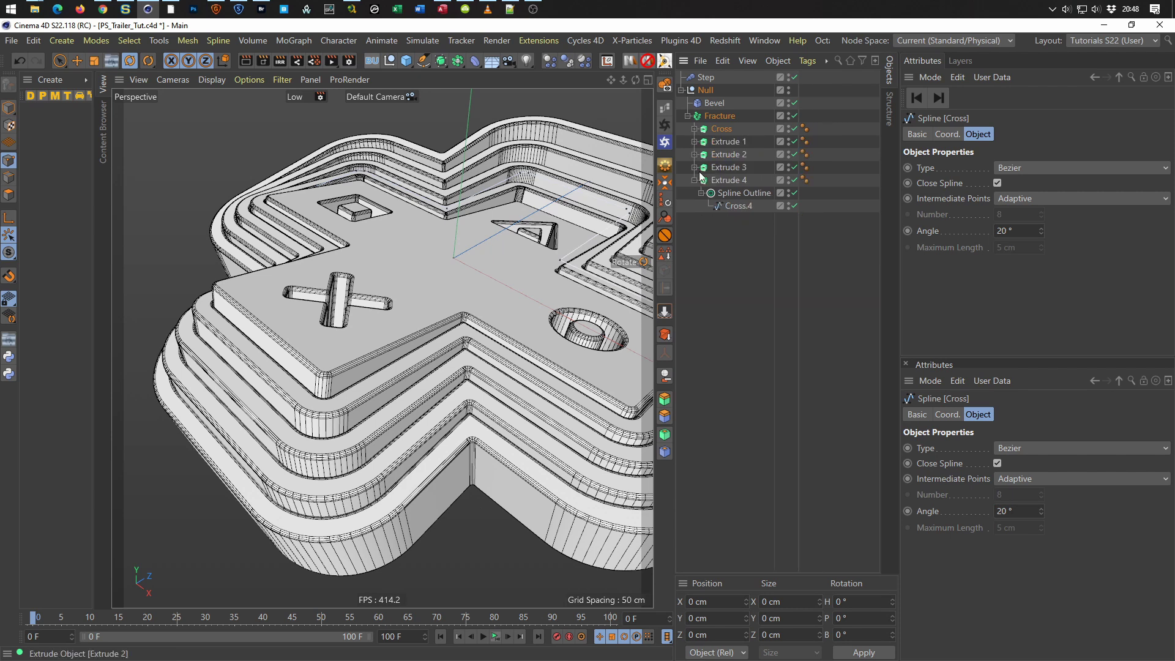
click(745, 194)
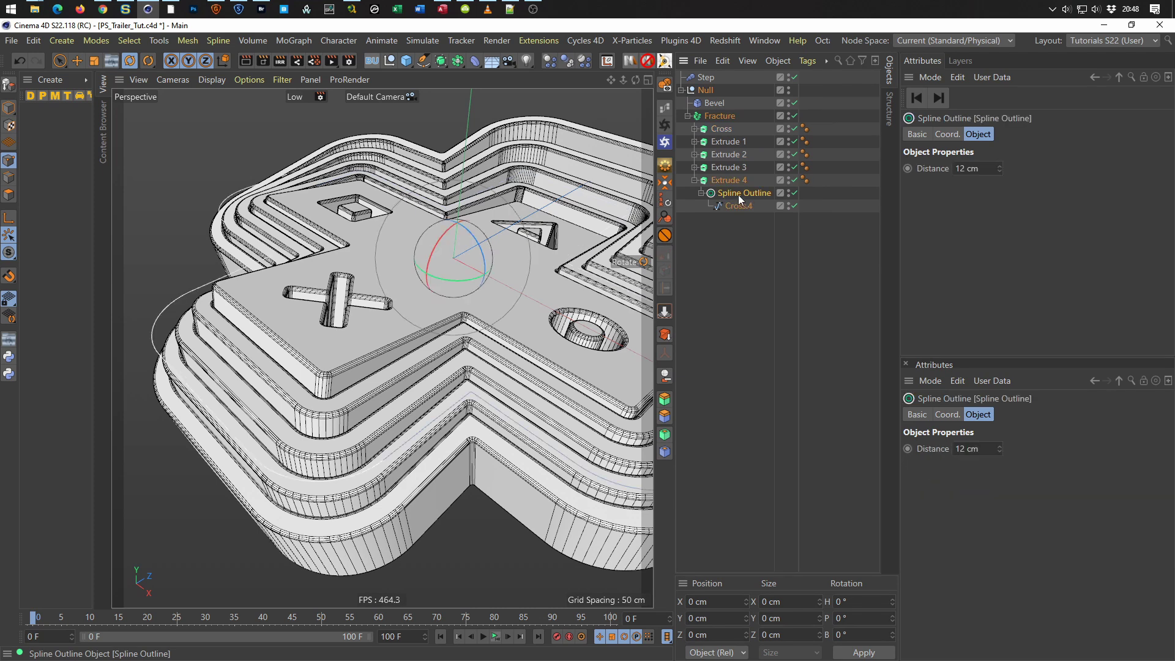
click(665, 311)
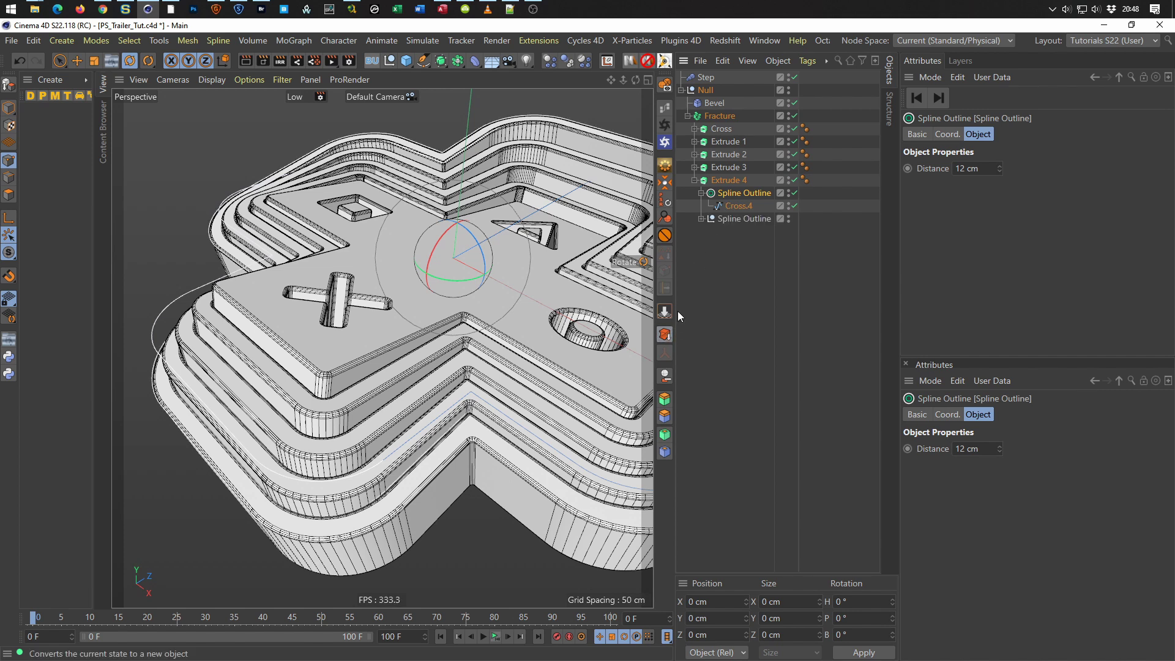
click(718, 219)
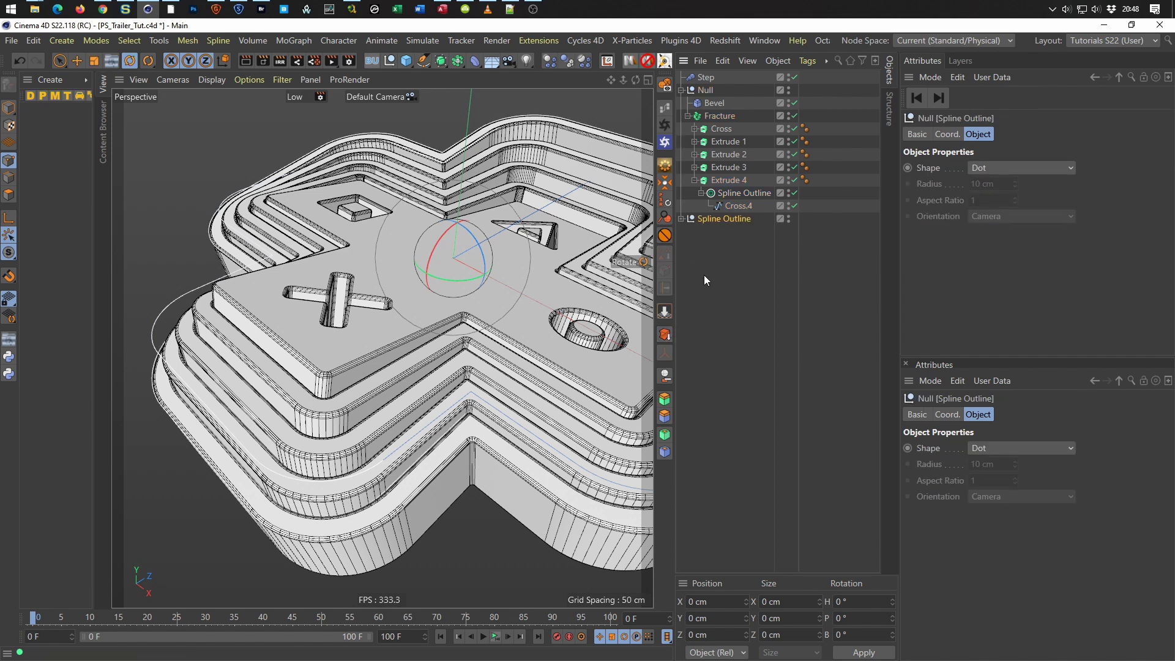
click(698, 184)
click(681, 193)
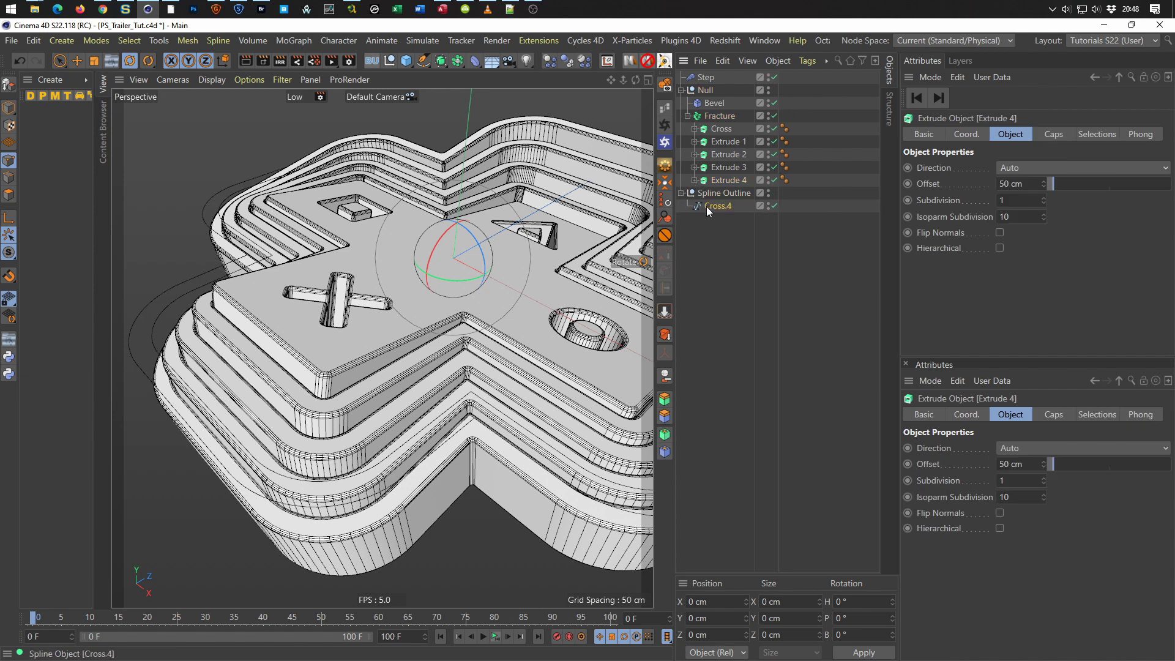
drag(706, 207, 700, 200)
key(Delete)
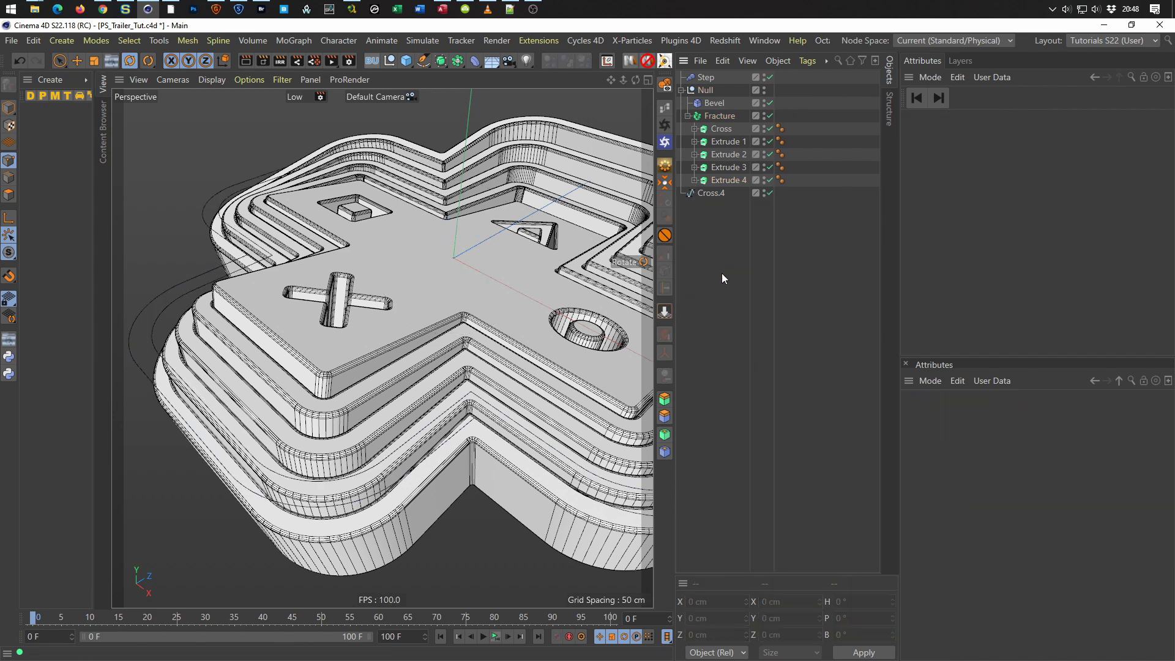
Explode Cross.4 into segments, delete the extras, and rename Cross.4.2 to 'Floor'.
click(696, 194)
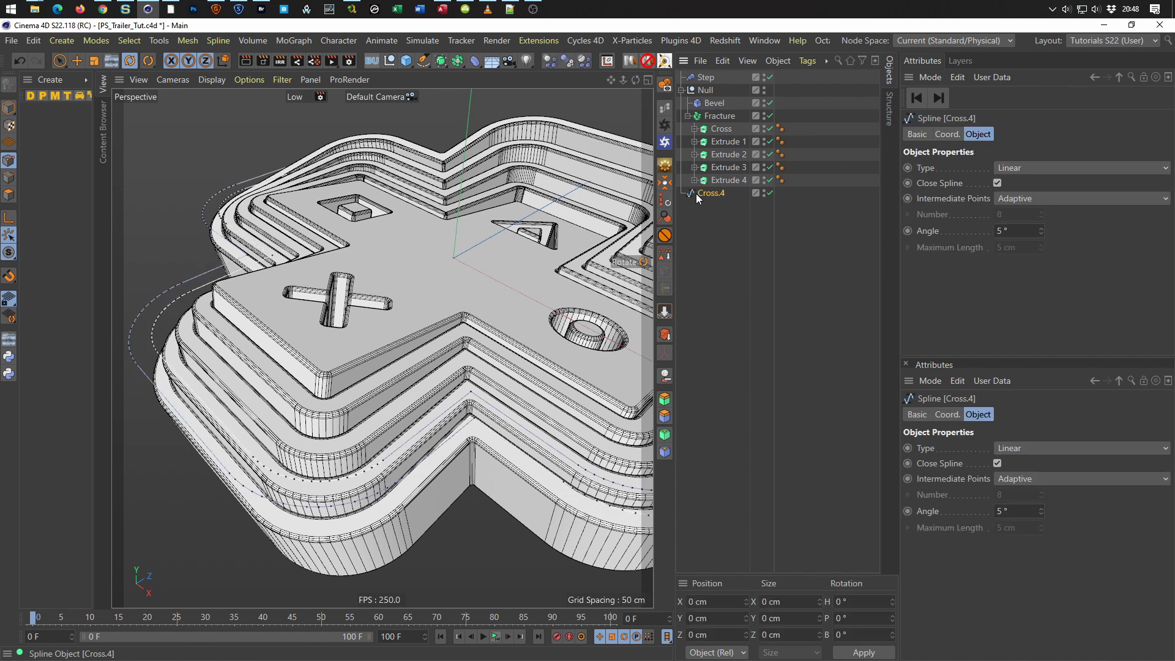
right_click(598, 103)
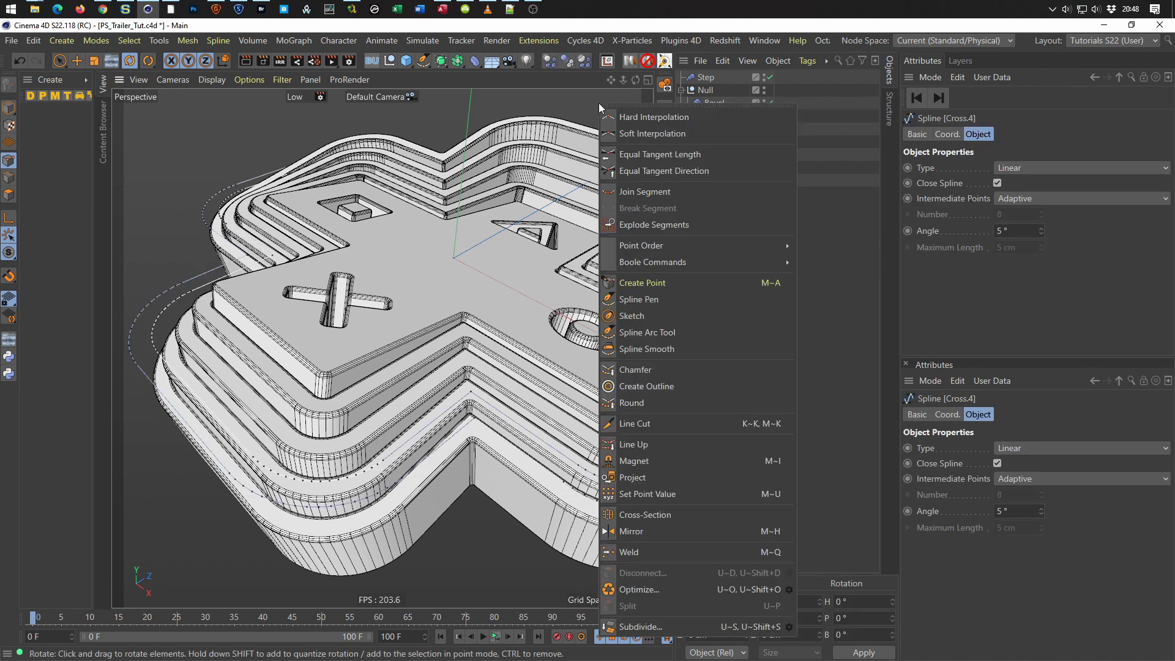
click(675, 225)
click(681, 194)
drag(719, 219, 708, 235)
click(710, 193)
key(Delete)
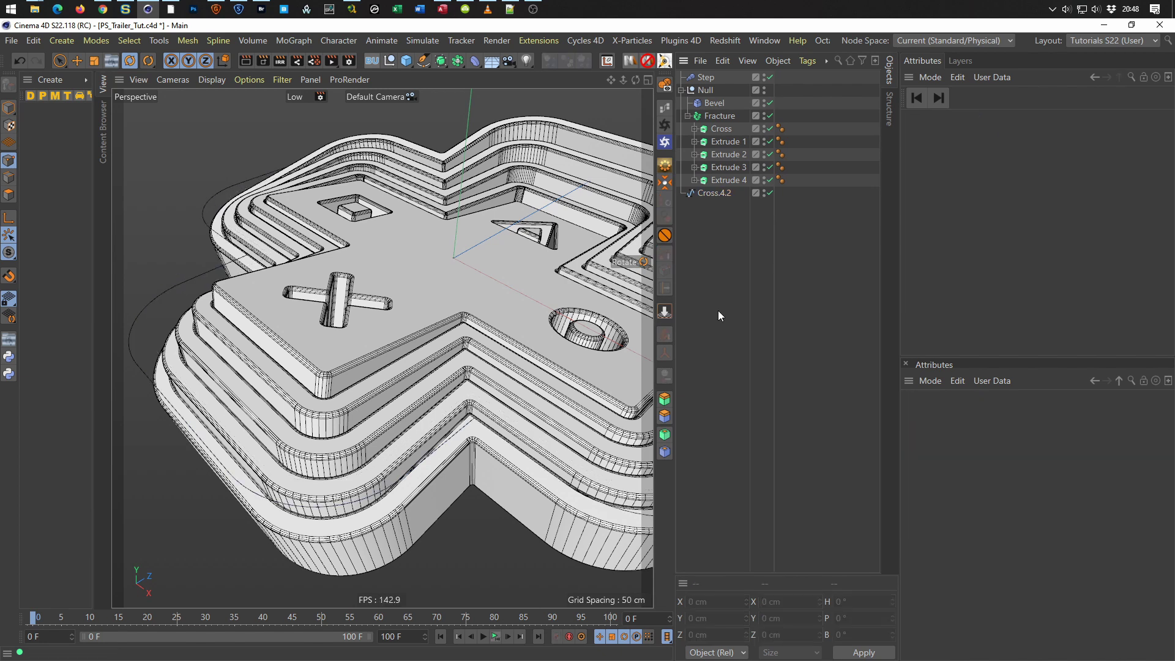
double_click(715, 194)
text(Floor)
key(Return)
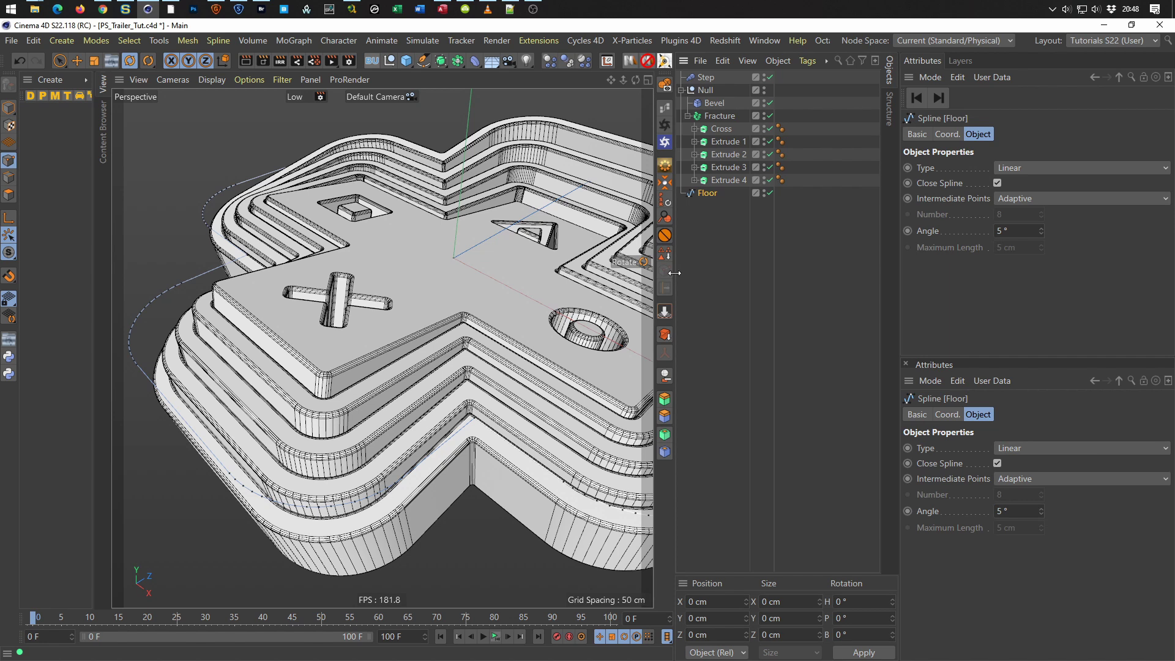
Maximise the Top view and hide the Null group so only the Floor outline shows.
middle_click(338, 388)
middle_click(476, 285)
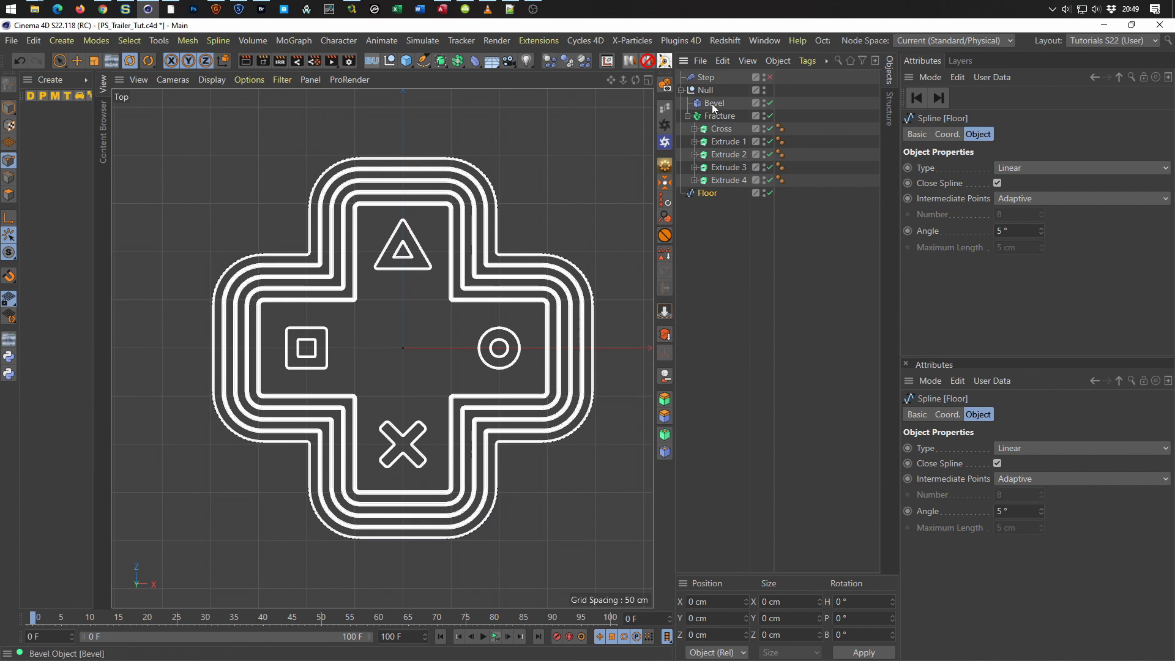
double_click(764, 90)
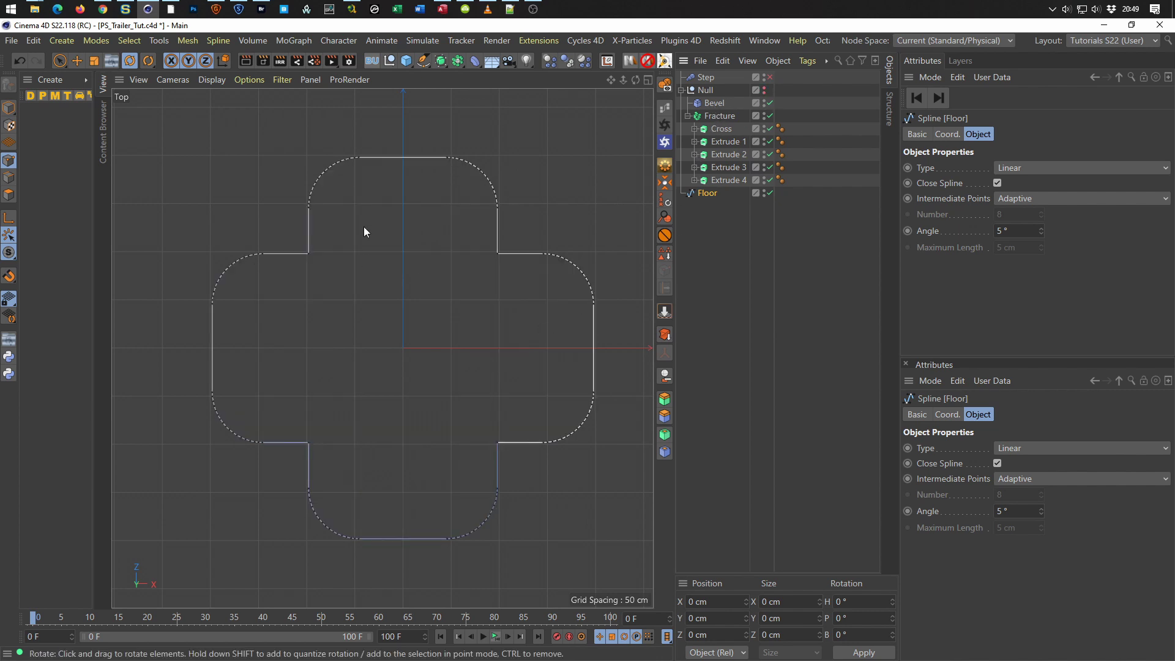
scroll(381, 354, down, 2)
scroll(367, 397, down, 3)
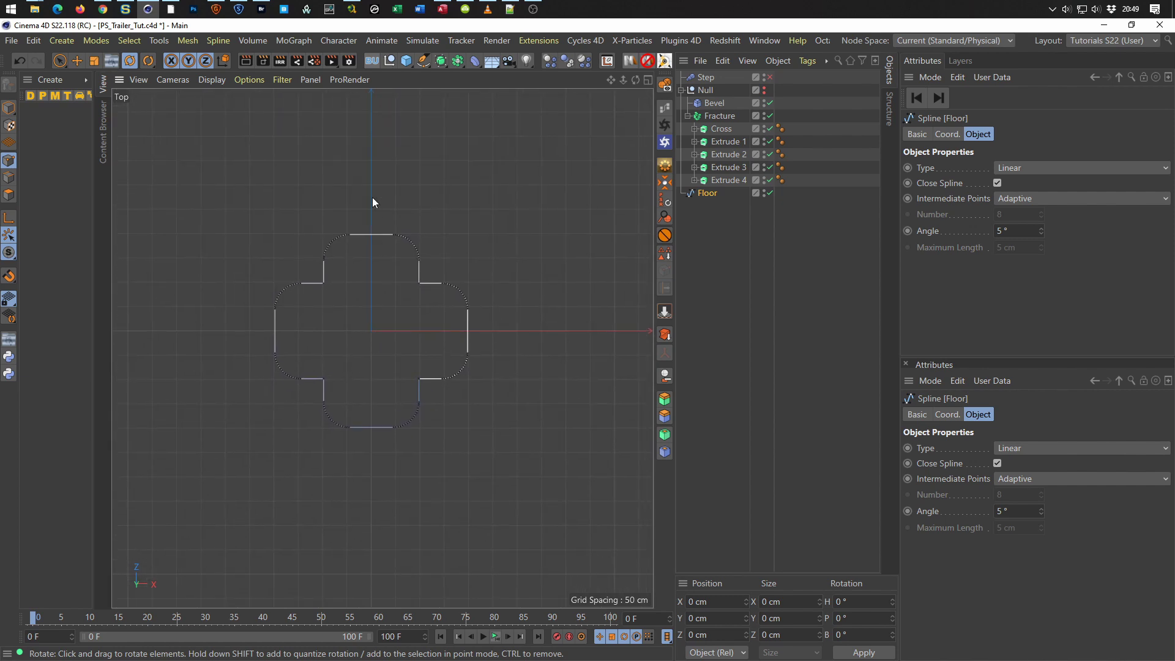
click(423, 60)
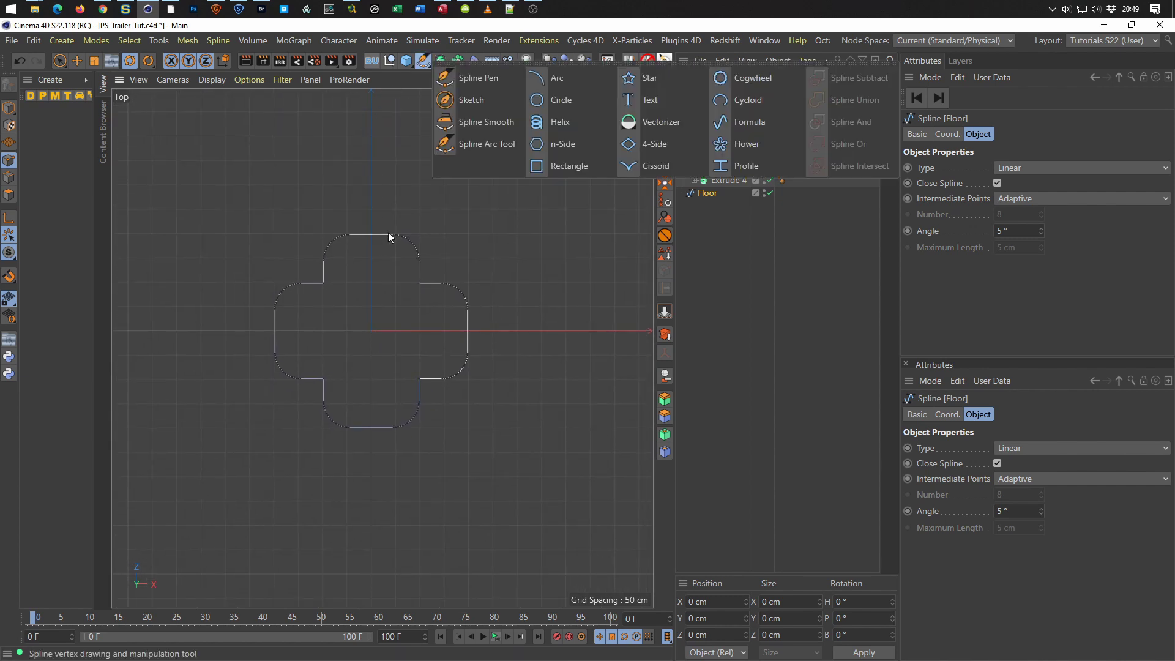
Create a Rectangle spline with Width and Height of 1500 cm.
click(553, 168)
click(1016, 168)
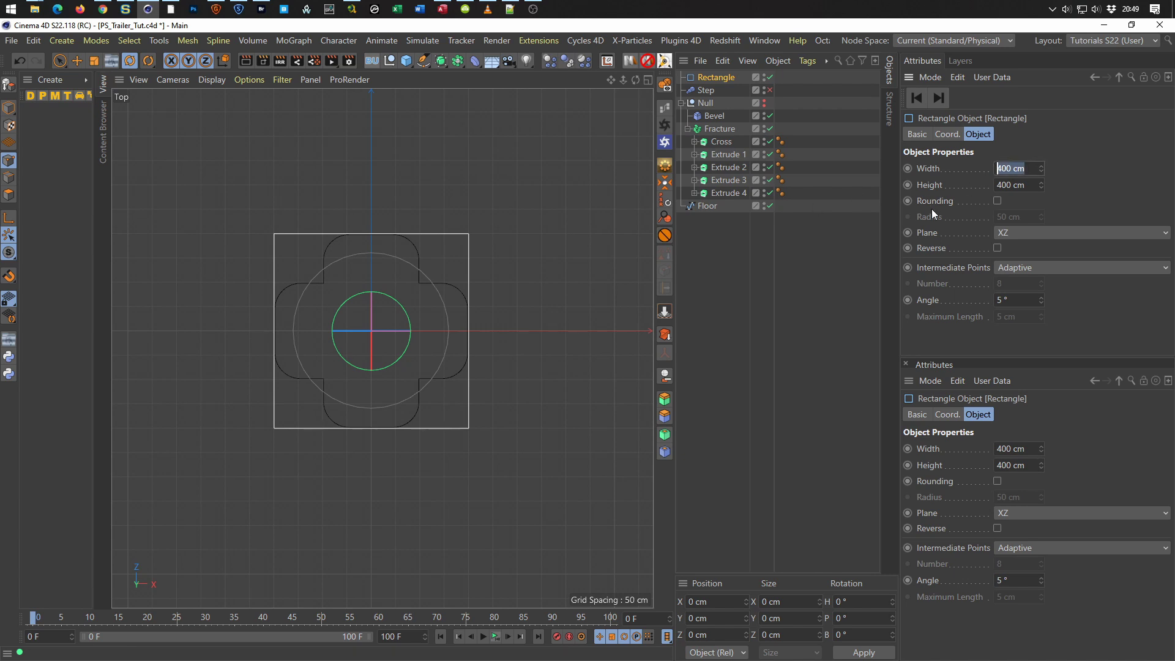
text(1500)
key(Tab)
text(1500)
key(Return)
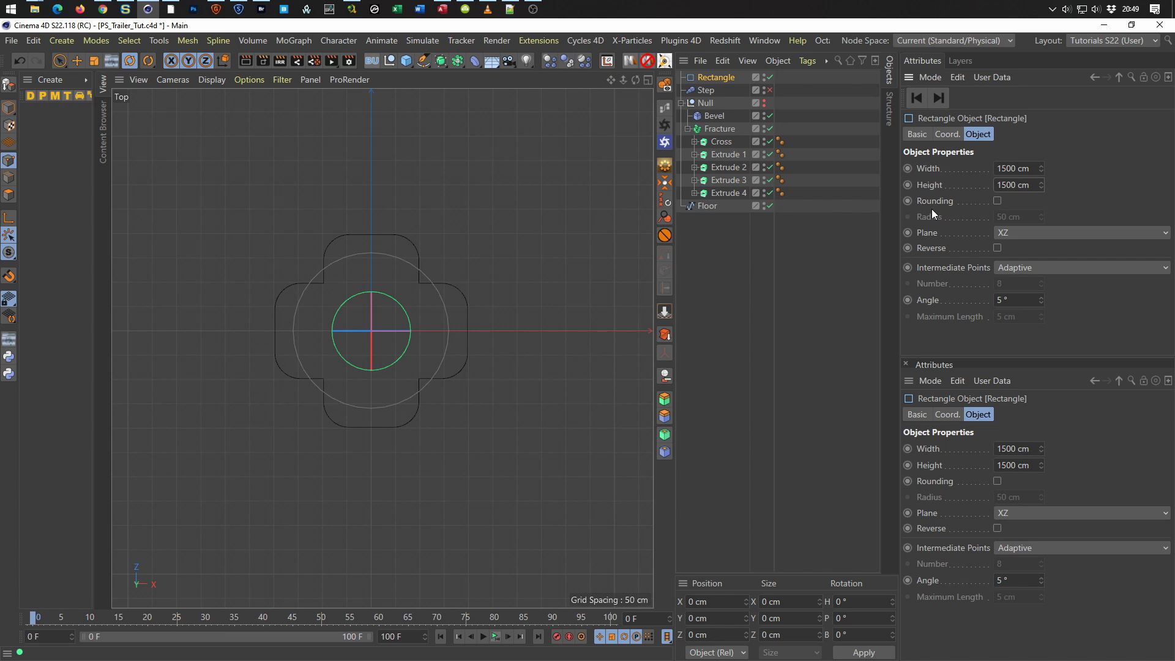
Frame the rectangle in the Top view and move it just above Floor.
scroll(505, 322, down, 5)
alt+middle_drag(505, 322, 429, 371)
scroll(428, 370, up, 2)
drag(729, 77, 716, 204)
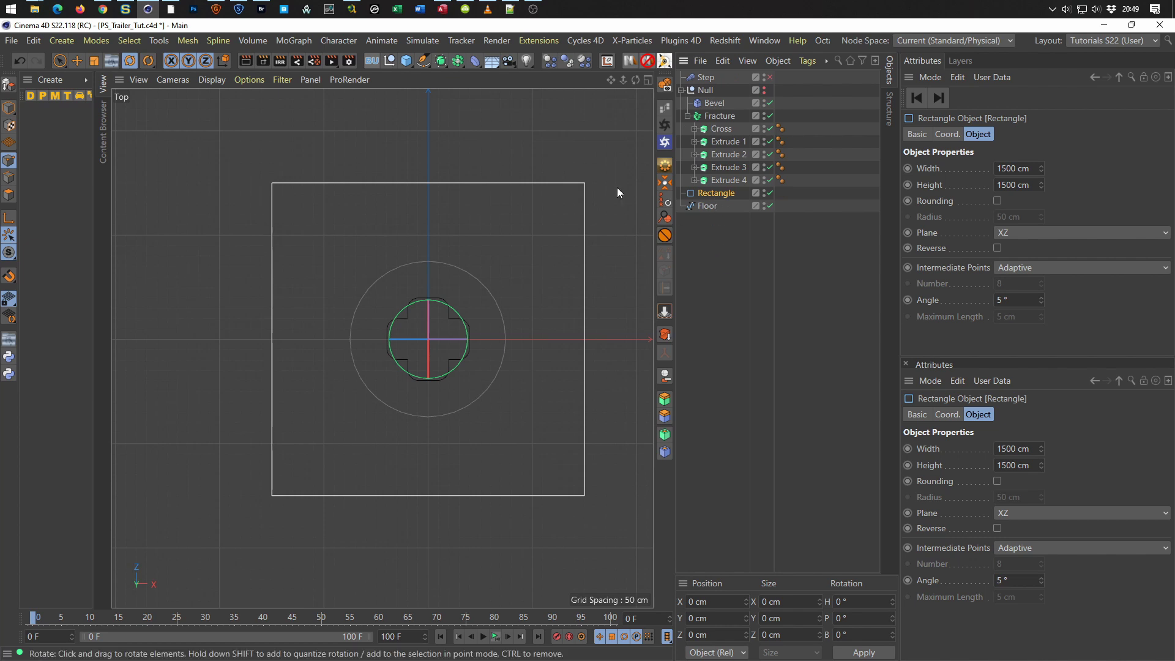
click(457, 60)
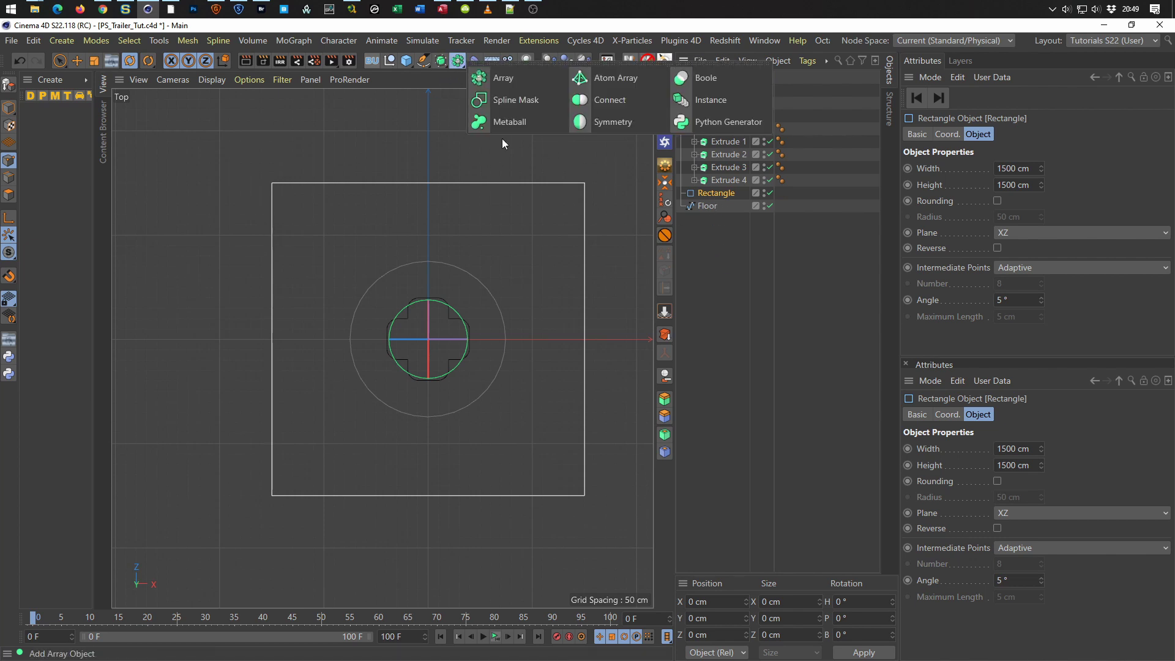
Wrap Rectangle and Floor in a Spline Mask set to the XZ (Along Y) axis.
alt+click(524, 102)
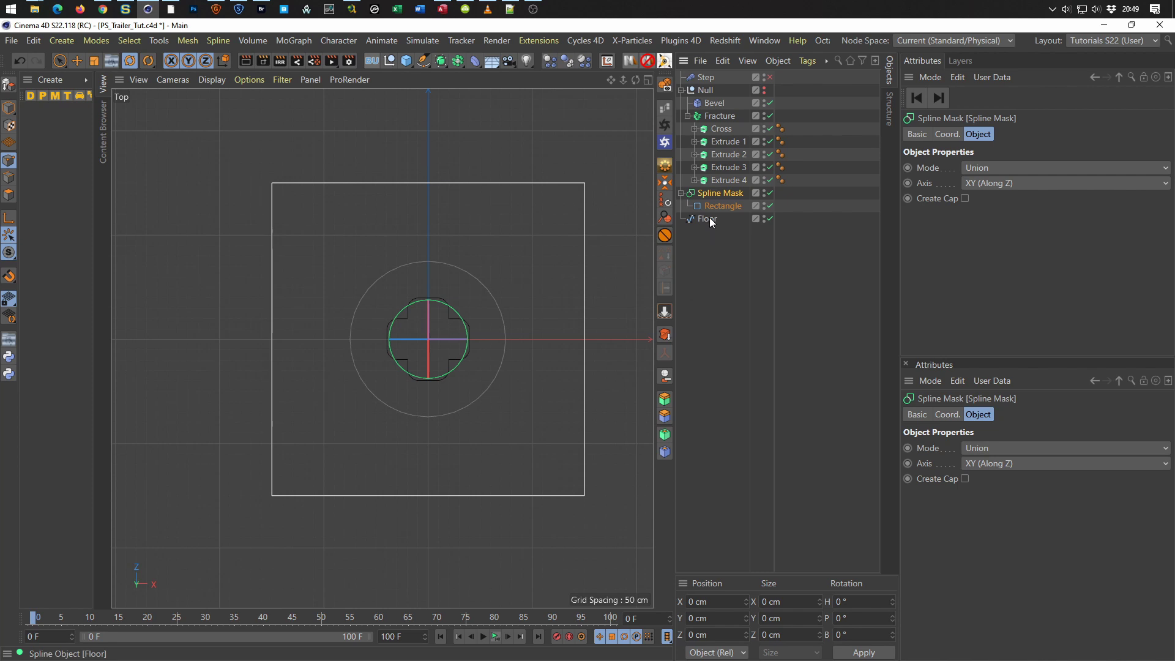
drag(721, 210, 718, 215)
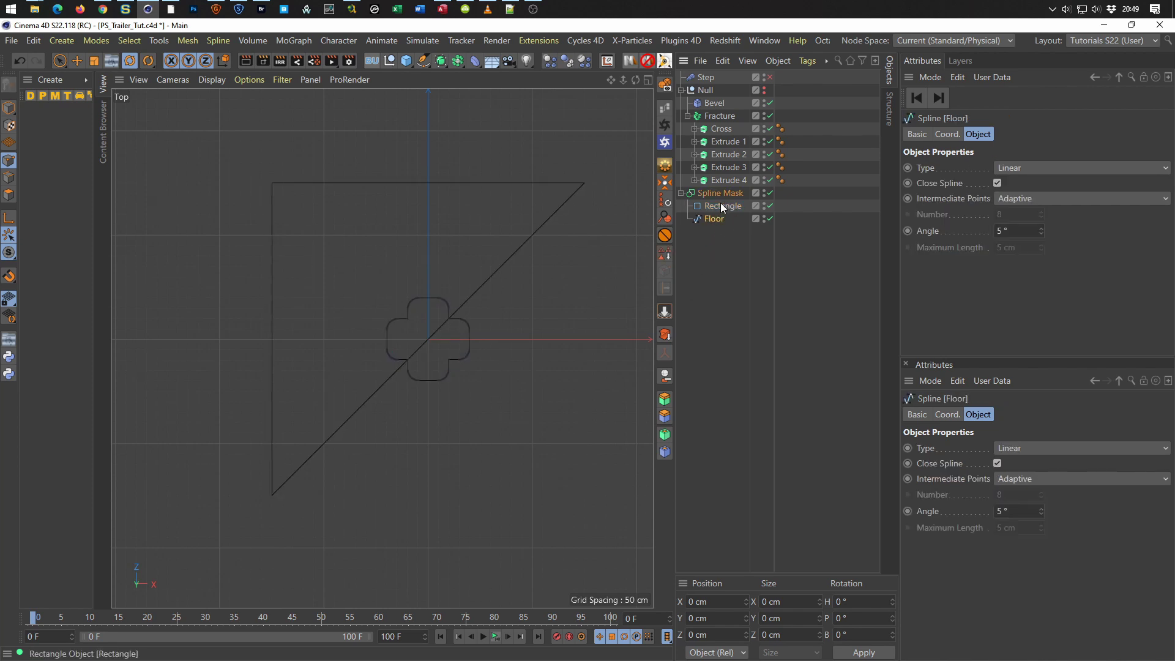
click(982, 182)
click(997, 226)
scroll(453, 327, up, 1)
scroll(499, 314, up, 3)
scroll(500, 313, down, 3)
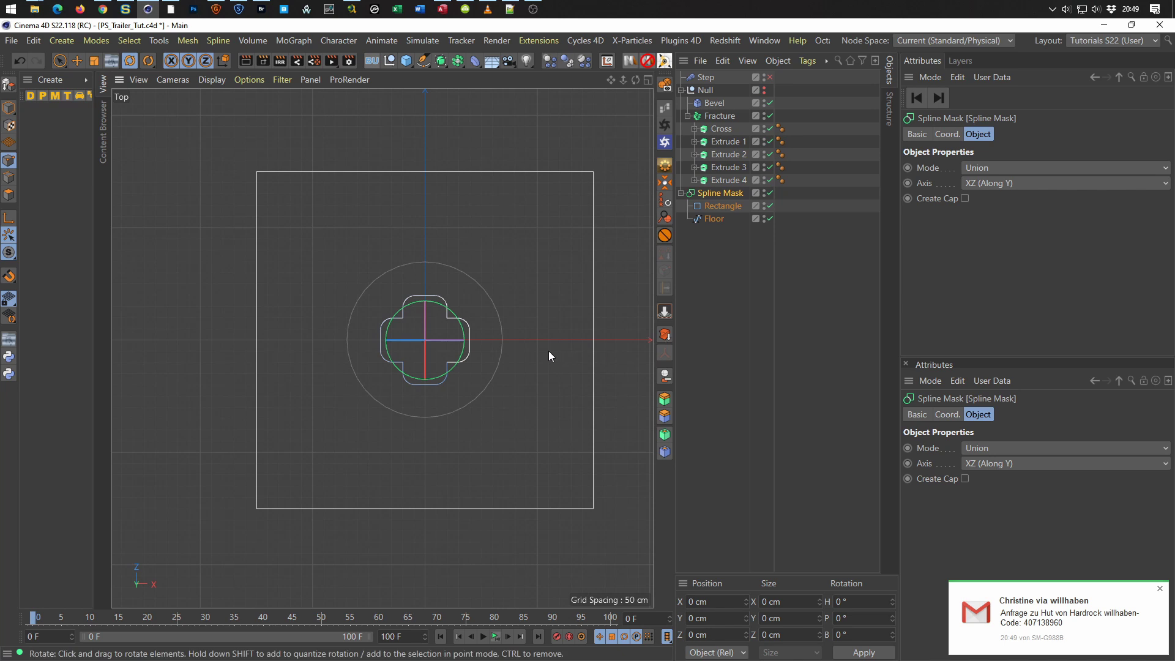
Maximise the Perspective view and orbit to inspect the masked outline.
middle_click(483, 347)
mouse_move(1054, 612)
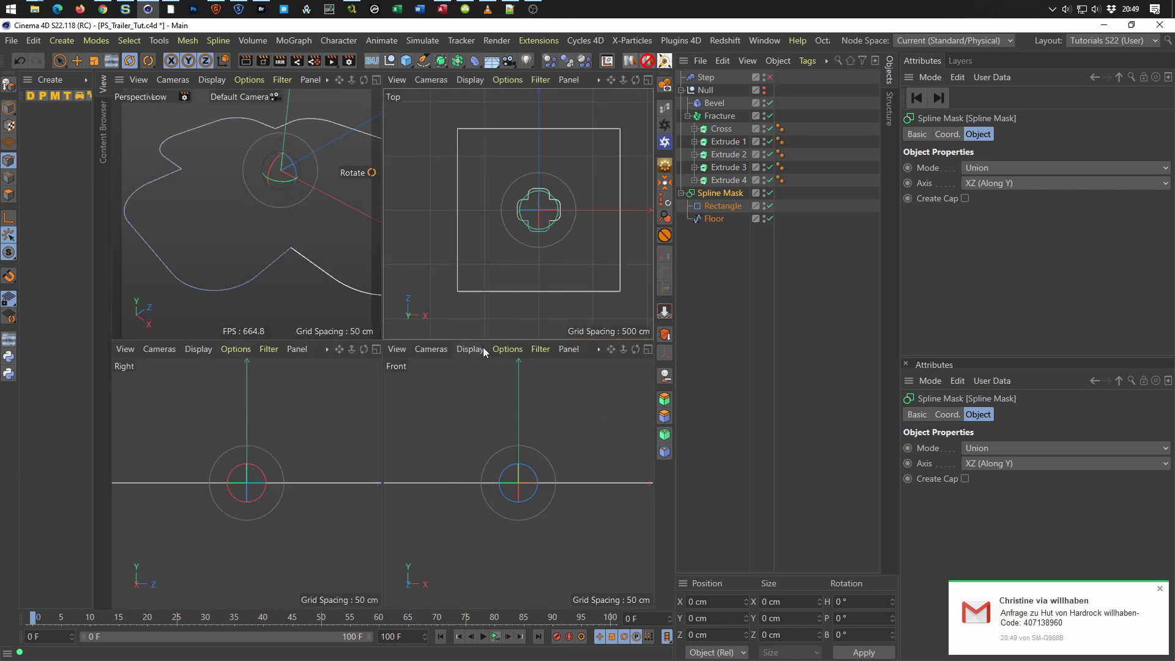
click(1159, 588)
middle_click(314, 266)
mouse_move(479, 337)
alt+mouse_down()
mouse_move(454, 306)
mouse_move(436, 313)
mouse_move(464, 321)
alt+mouse_up()
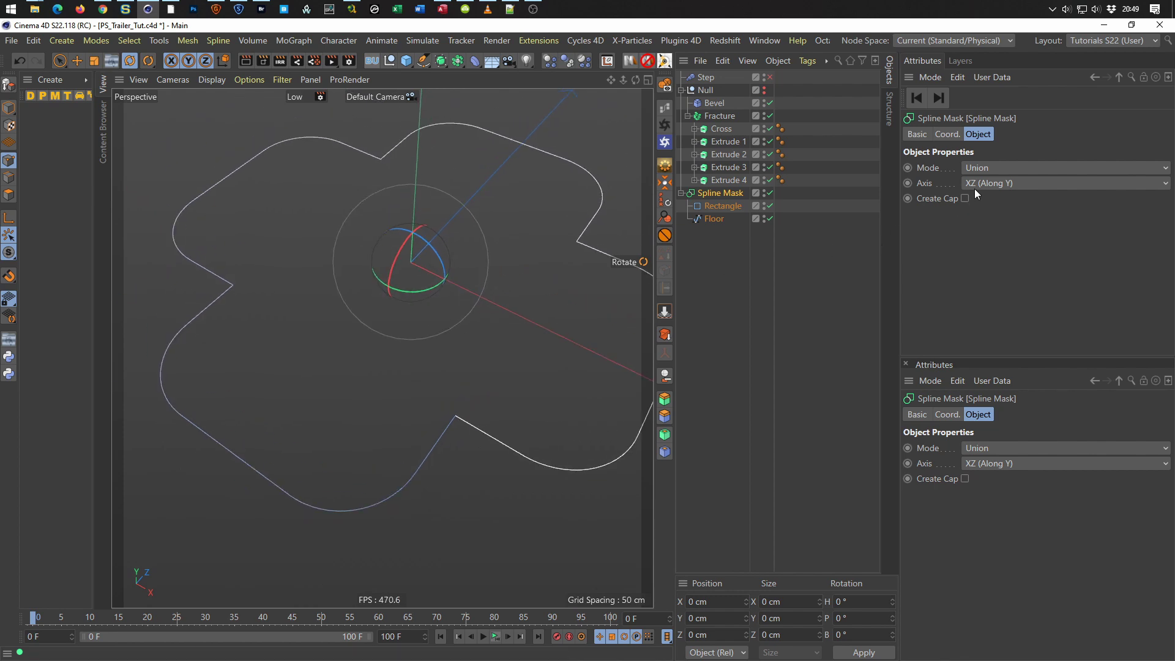
Try the Or, Union, A subtract B and B subtract A mask modes.
click(975, 167)
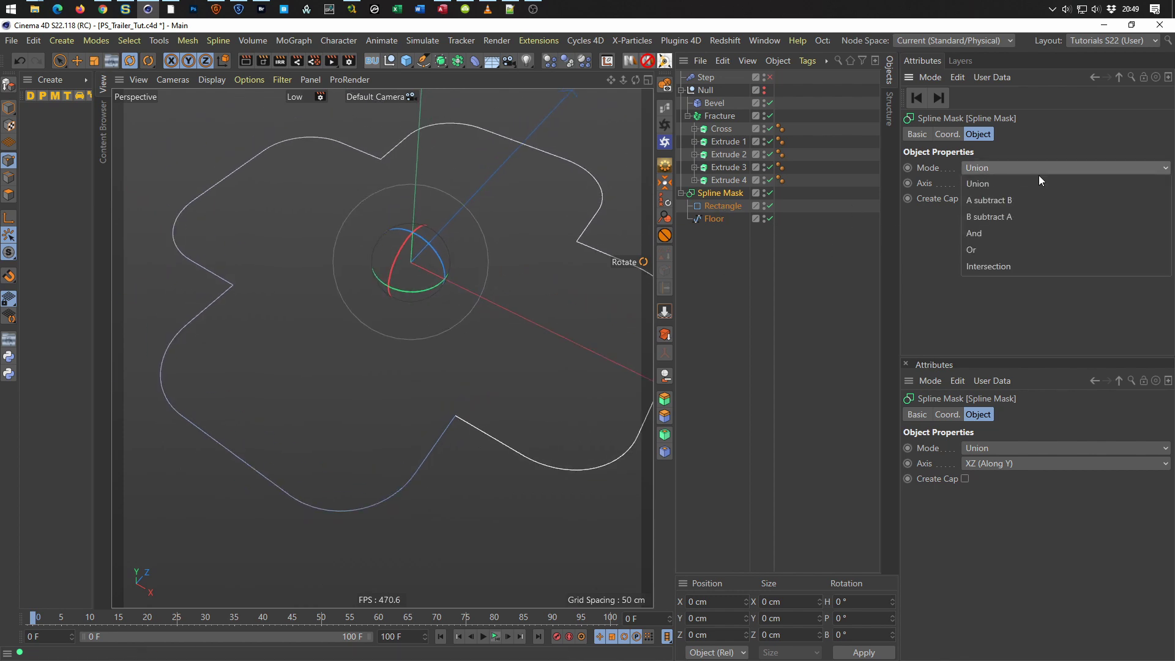
click(1027, 249)
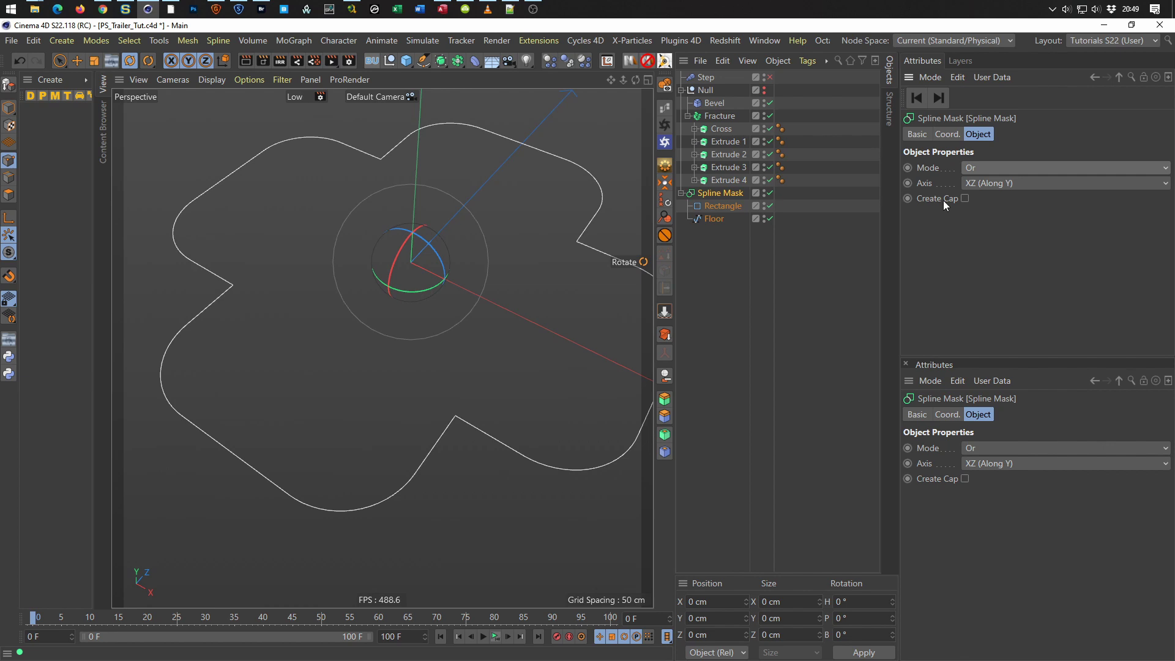
click(985, 167)
click(985, 182)
click(994, 170)
click(996, 197)
click(1000, 171)
click(1001, 218)
click(1004, 168)
In a maximised Top view, set the Spline Mask mode to Or.
middle_click(574, 327)
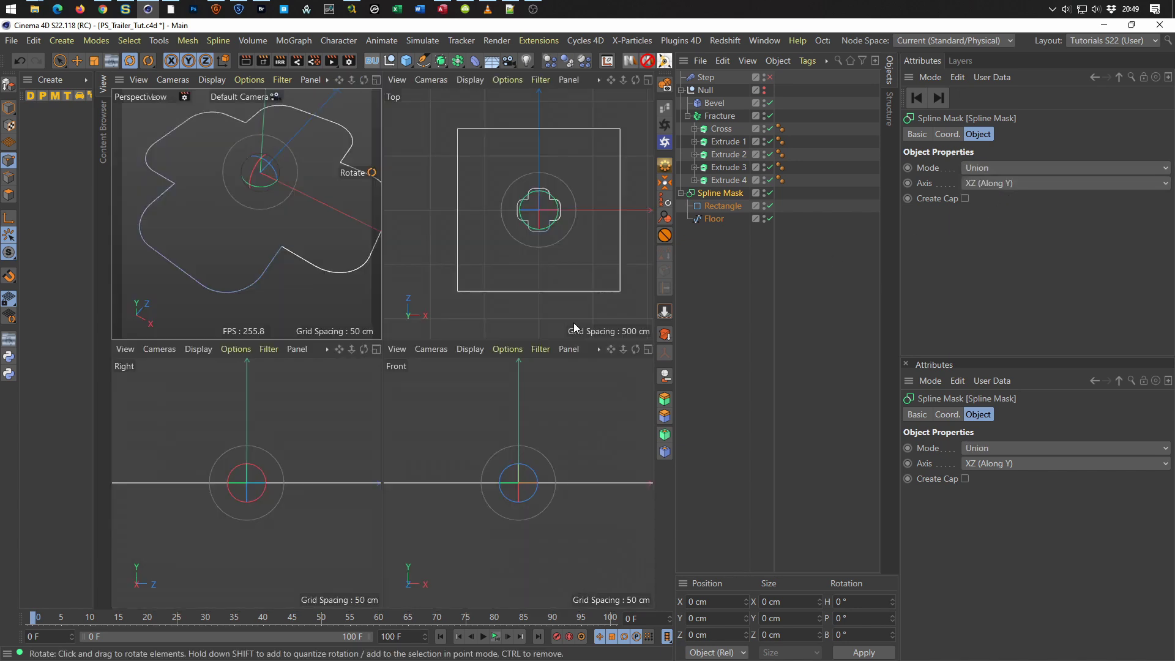
middle_click(540, 284)
scroll(457, 351, up, 3)
scroll(461, 348, up, 2)
scroll(519, 358, up, 2)
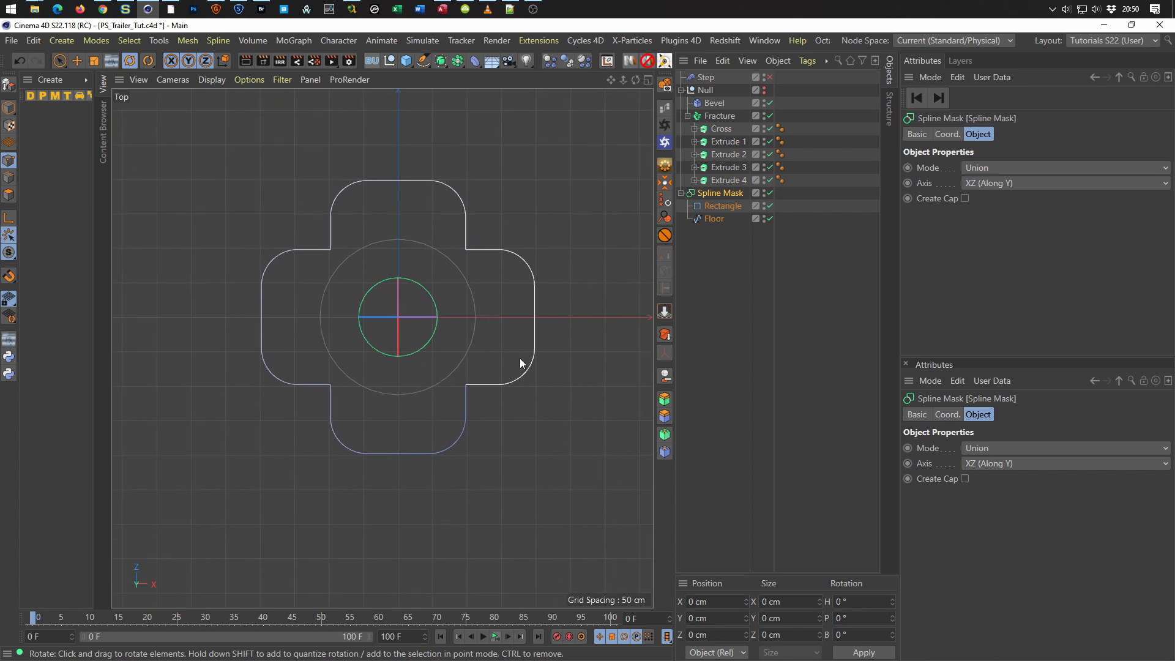
click(710, 222)
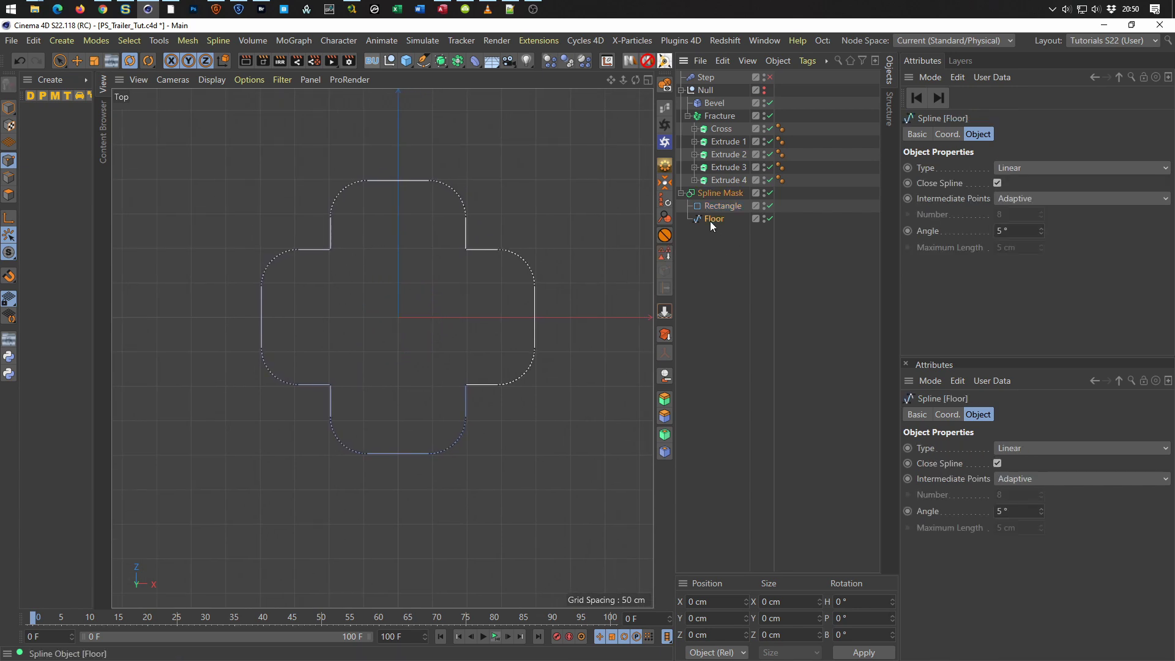
click(723, 192)
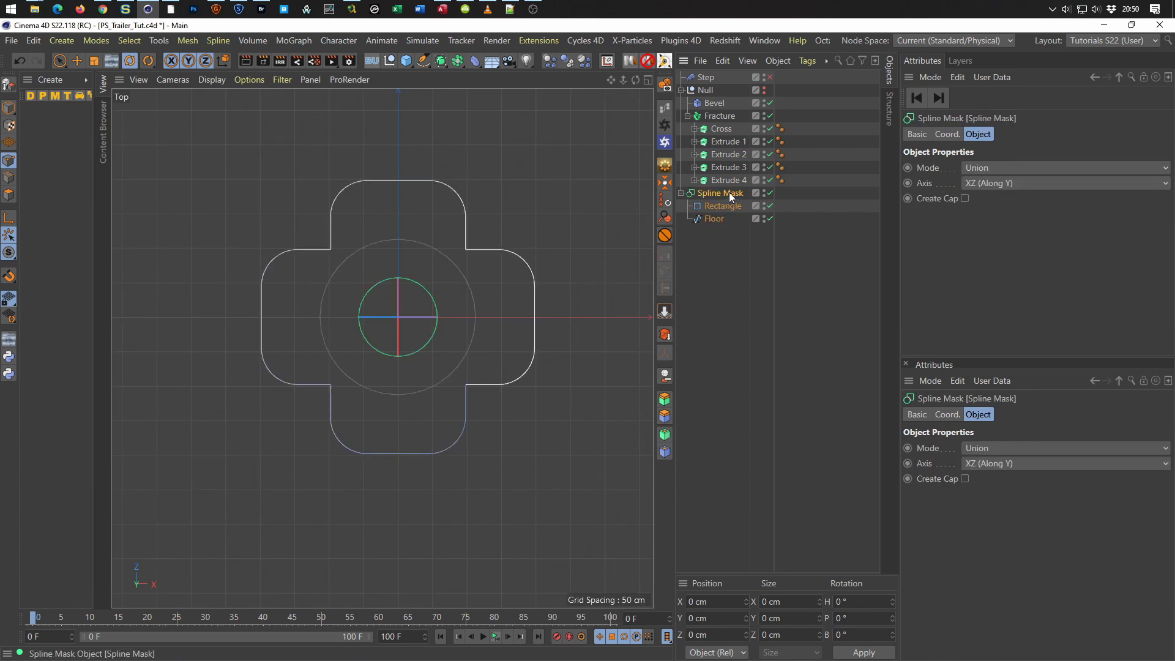
click(993, 163)
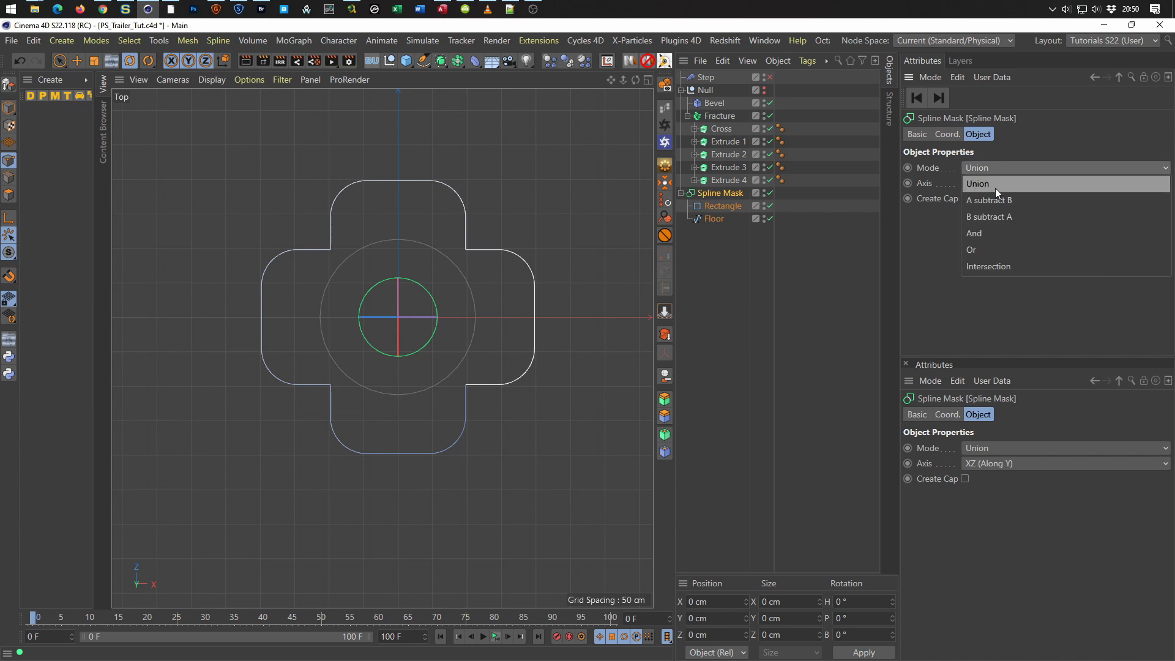
click(996, 248)
Orbit the Perspective view over the floor and cross outline, then collapse the Spline Mask.
alt+middle_drag(457, 376, 373, 391)
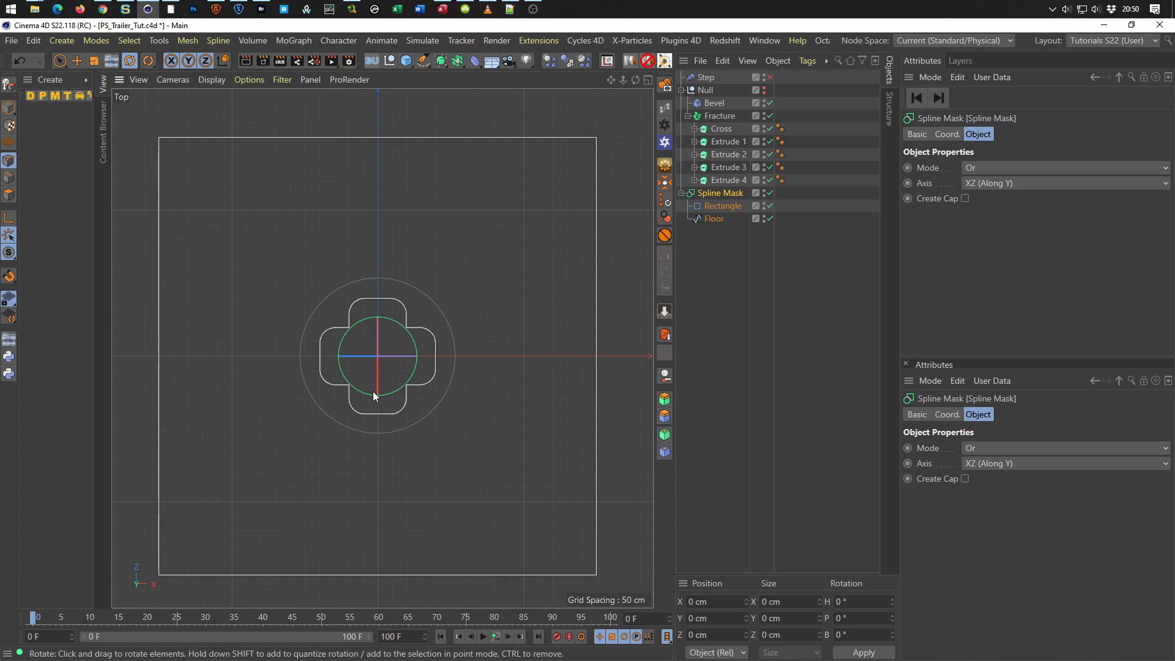
middle_click(327, 272)
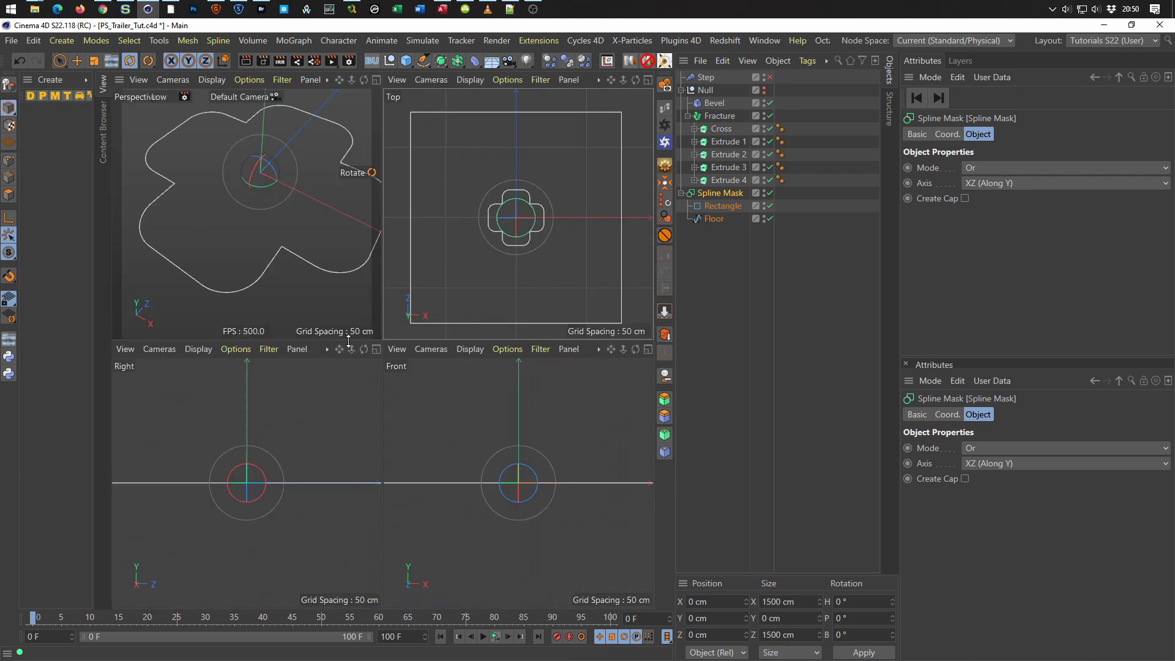
middle_click(327, 272)
mouse_move(415, 322)
alt+mouse_down()
mouse_move(409, 366)
mouse_move(413, 329)
mouse_move(350, 358)
alt+mouse_up()
mouse_move(350, 358)
alt+right_down()
mouse_move(178, 421)
mouse_move(354, 355)
mouse_move(579, 299)
mouse_move(425, 356)
alt+right_up()
mouse_move(425, 356)
alt+mouse_down()
mouse_move(377, 288)
mouse_move(306, 275)
mouse_move(421, 317)
mouse_move(398, 309)
alt+mouse_up()
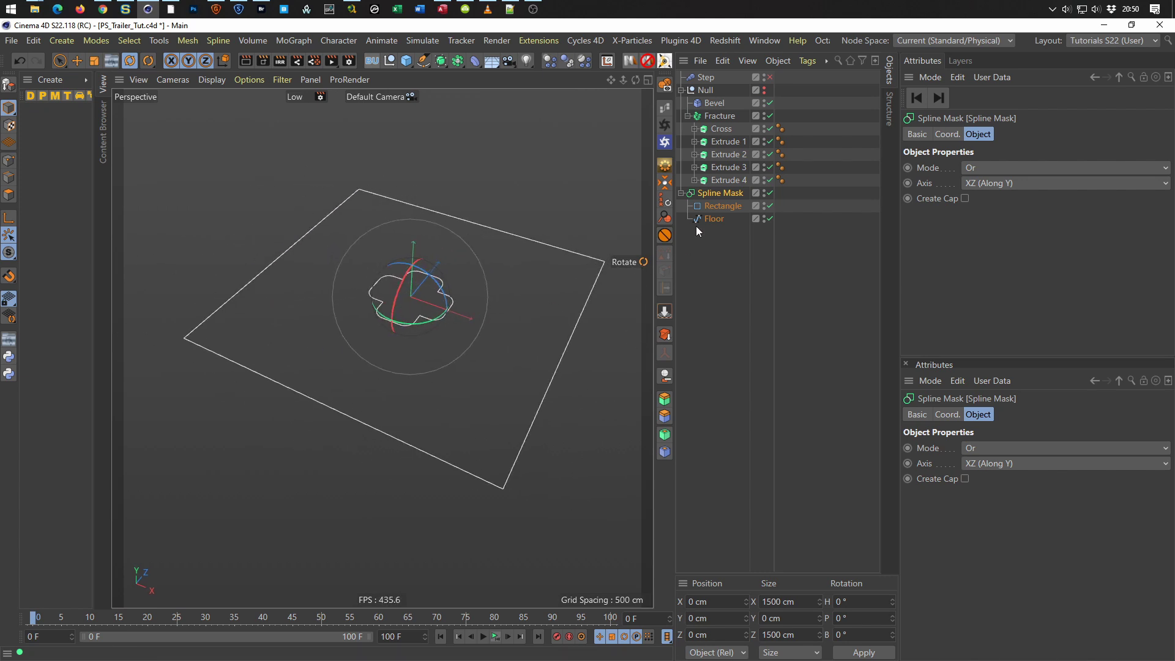
click(683, 194)
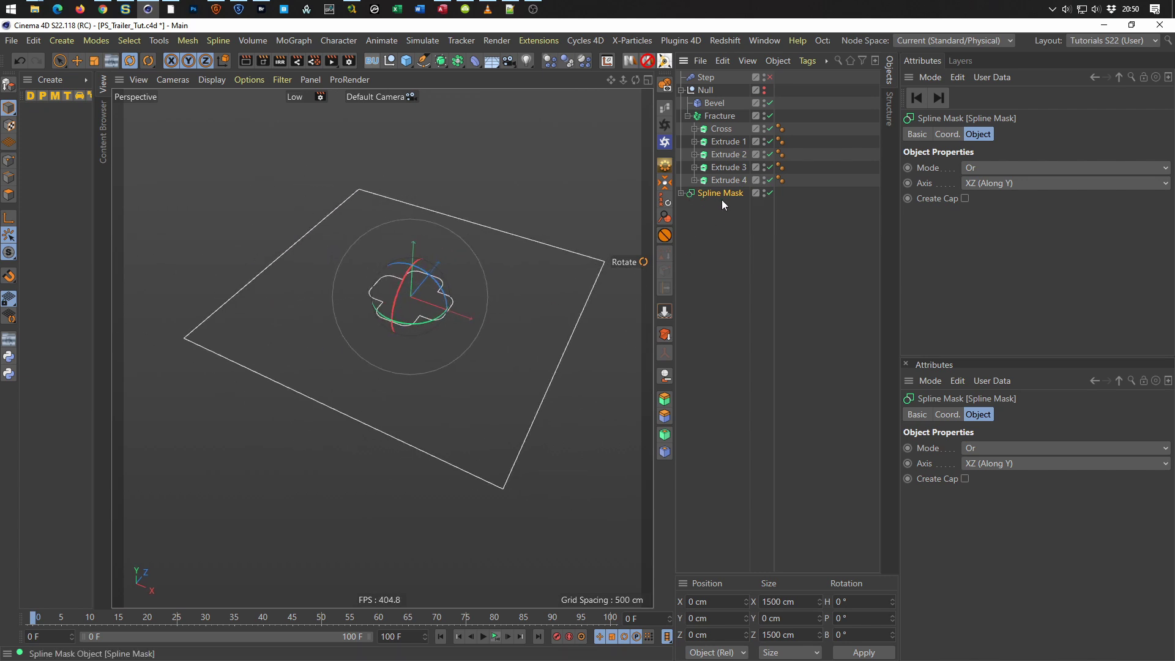
Extrude the Spline Mask into a solid floor, trying a -50 cm offset first.
click(443, 64)
alt+click(608, 79)
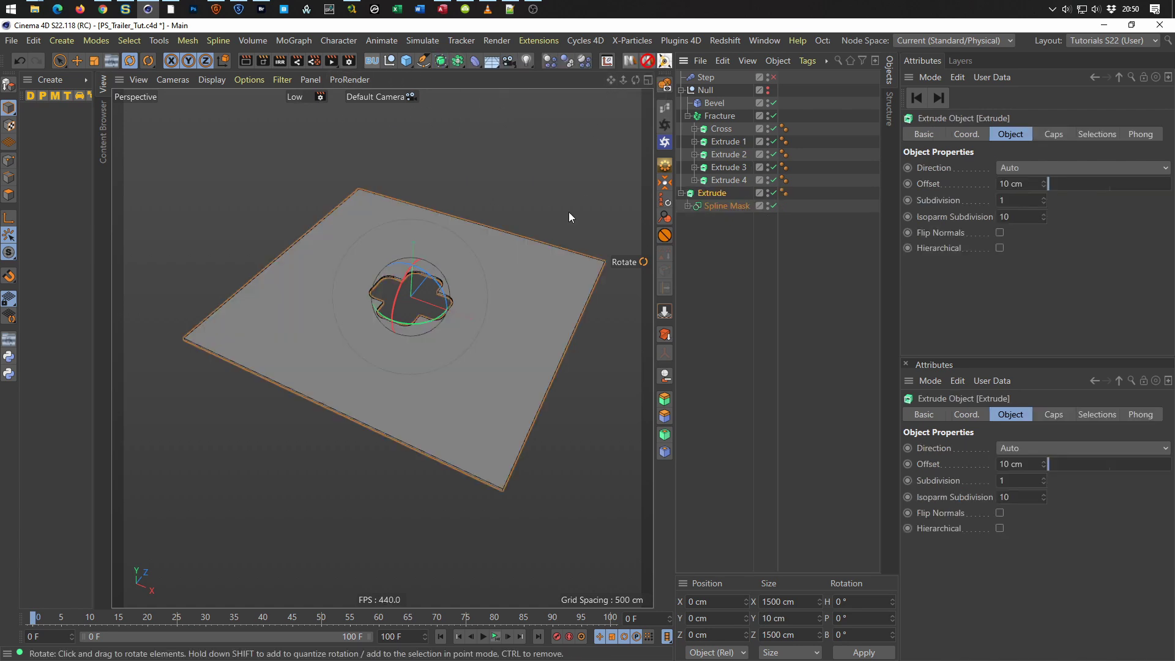
alt+drag(569, 218, 549, 319)
click(1017, 183)
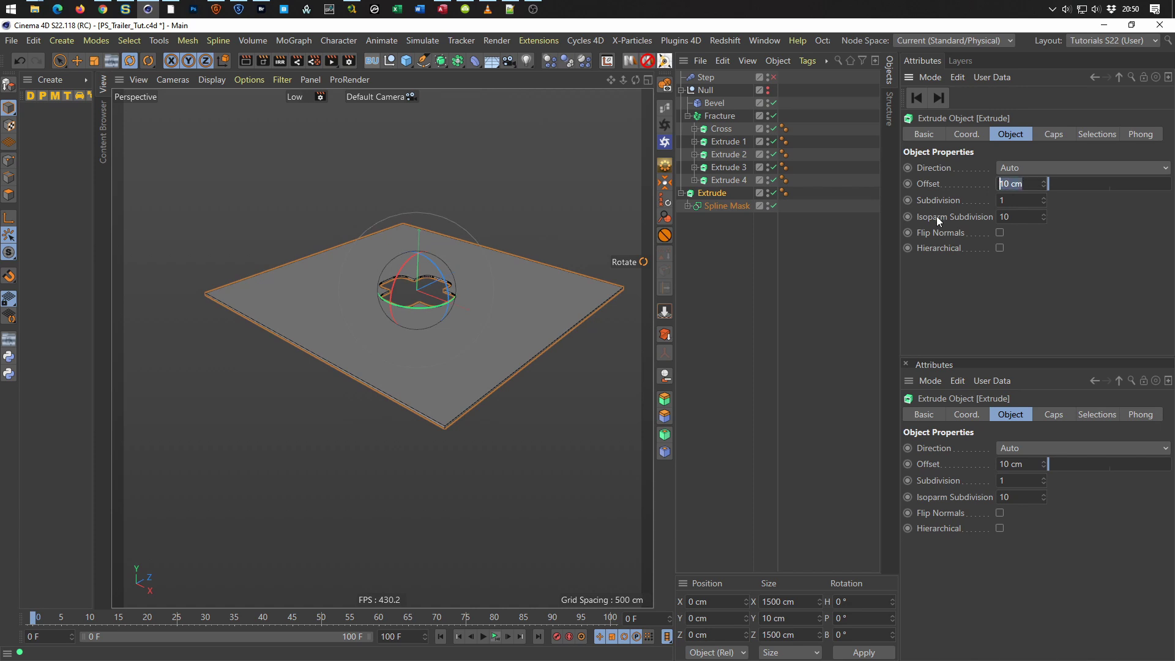
text(-50)
key(Return)
key(Return)
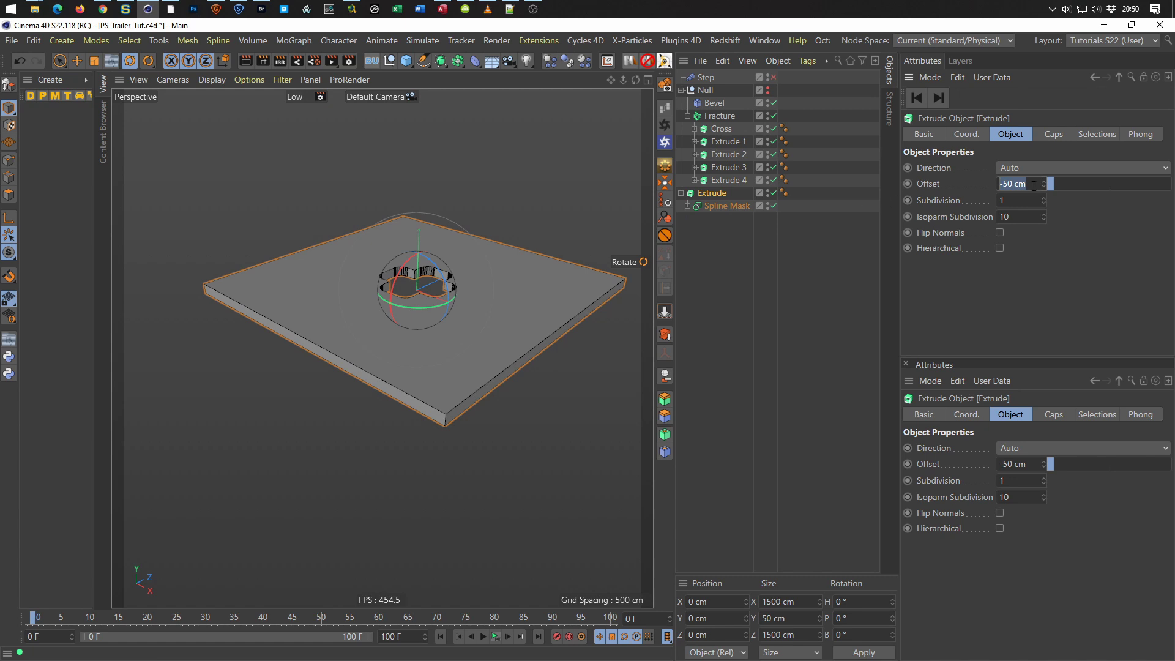
Set the floor extrusion offset to 200 cm and zoom to view the slab.
text(200)
key(Return)
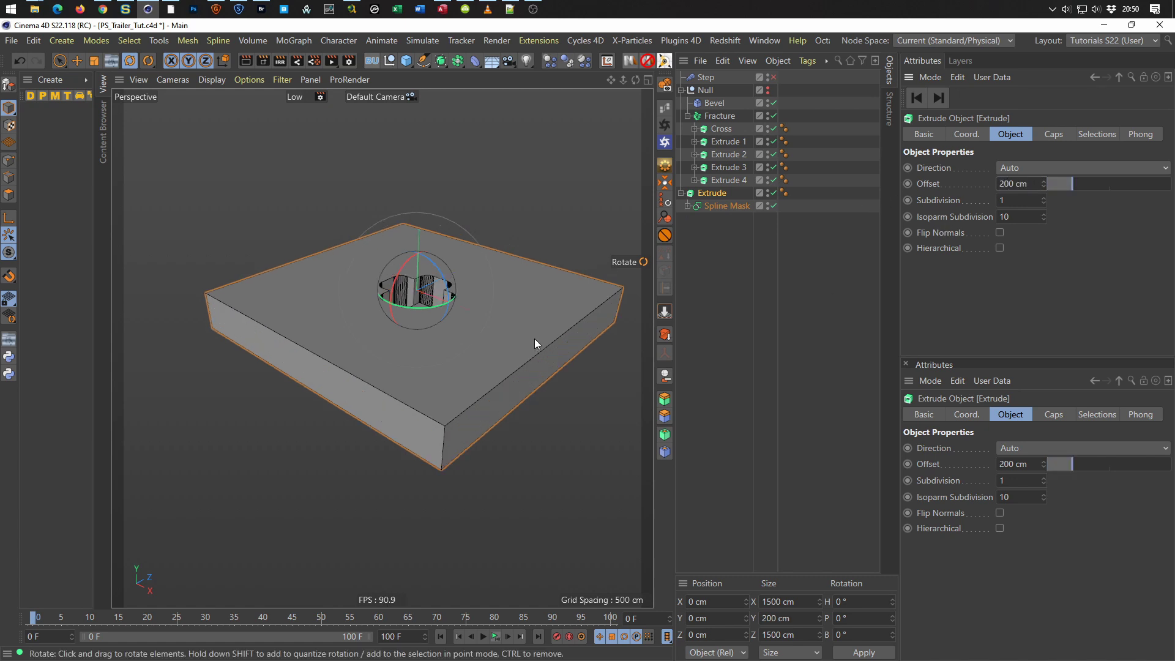
scroll(465, 312, up, 2)
scroll(432, 321, up, 3)
scroll(417, 278, up, 3)
scroll(441, 270, up, 3)
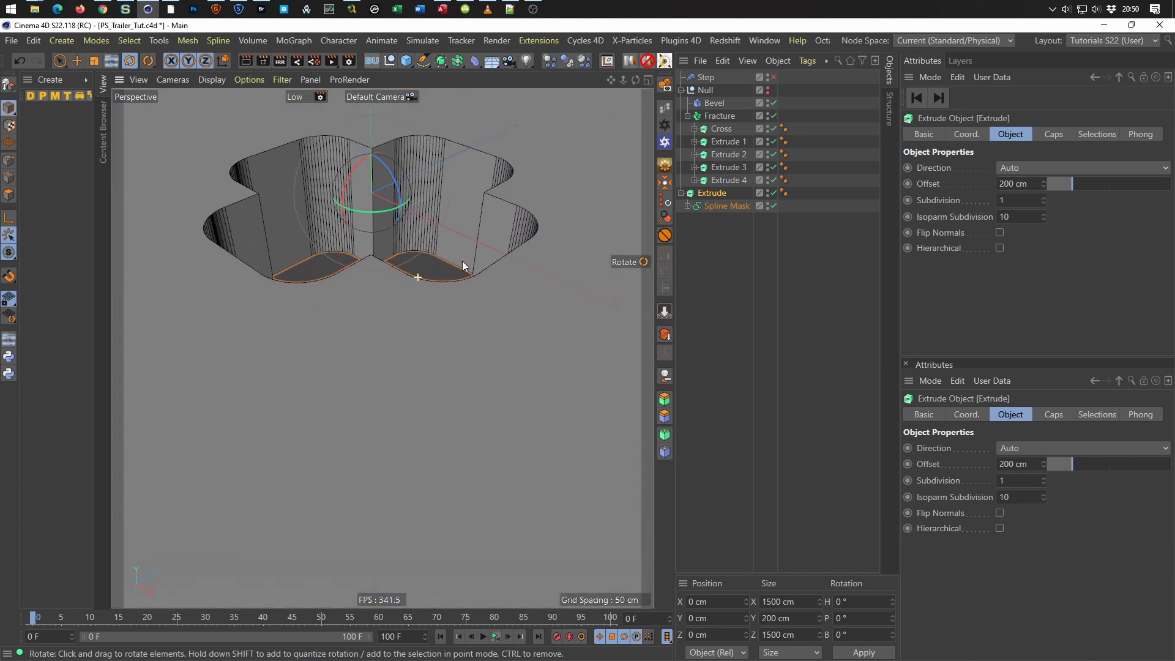
scroll(483, 313, down, 2)
scroll(549, 318, down, 1)
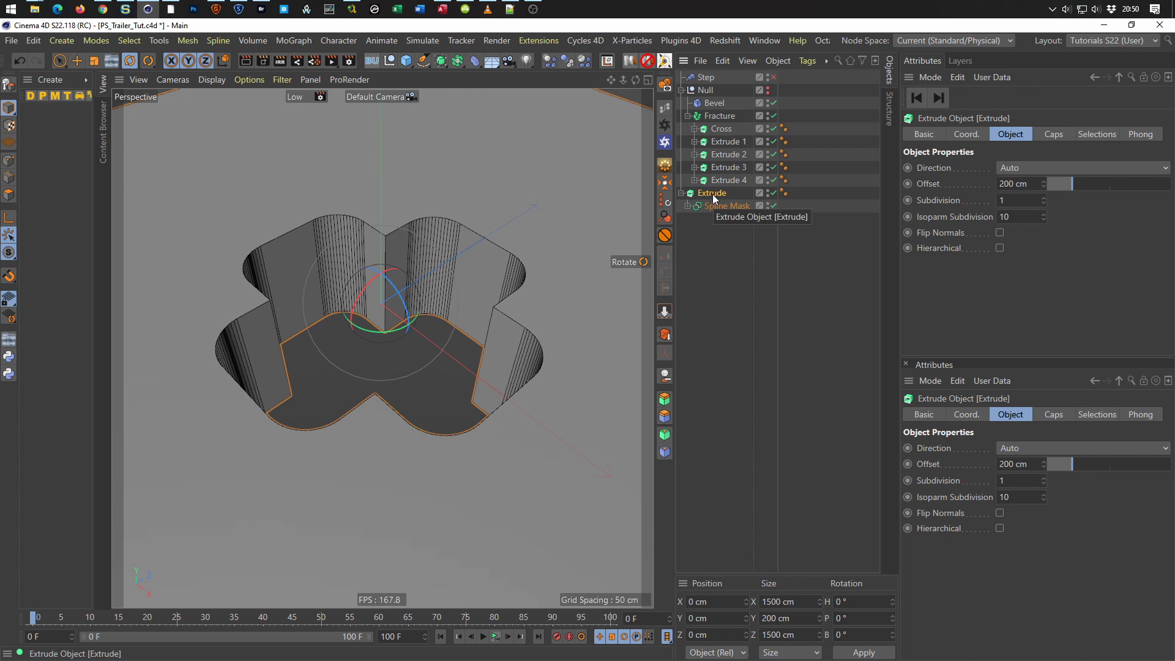
Group the floor Extrude into Null.1 with a Bevel deformer, toggling Use Angle off and on.
key(alt+g)
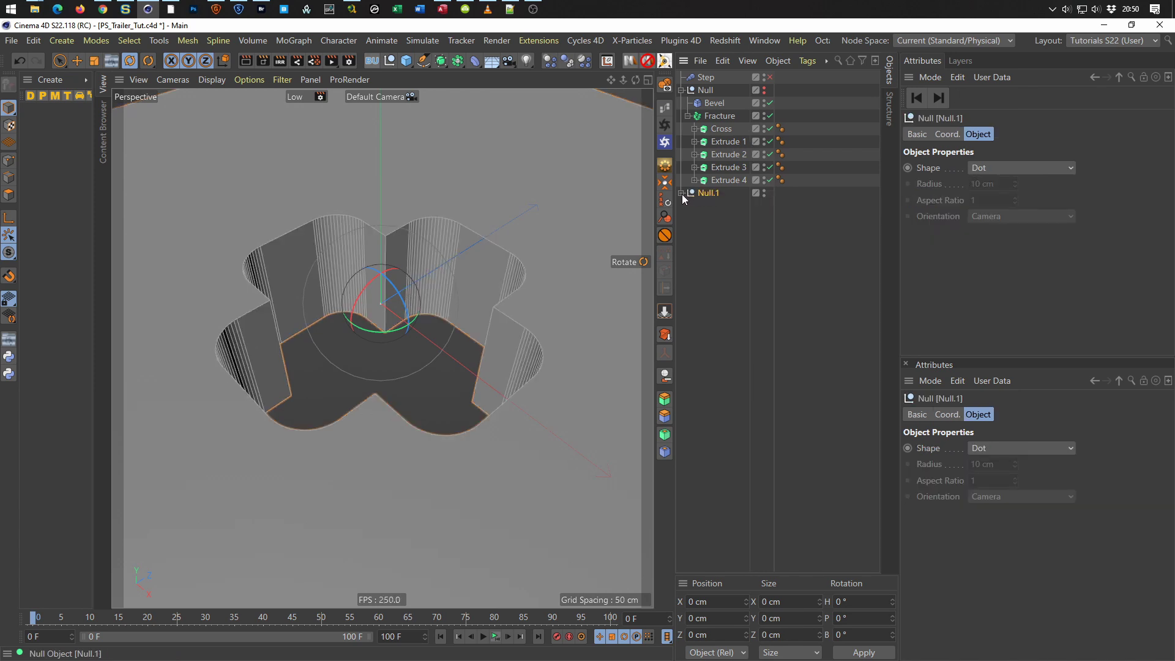
mouse_move(715, 101)
mouse_down()
mouse_move(730, 204)
mouse_move(717, 201)
mouse_up()
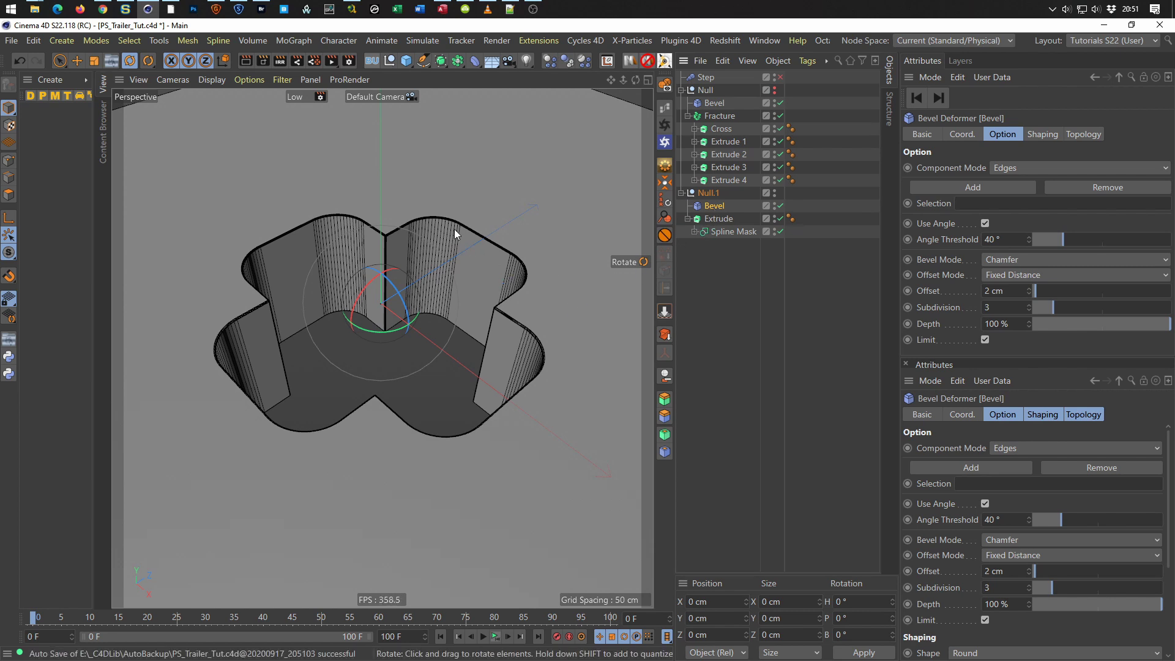
scroll(523, 212, up, 5)
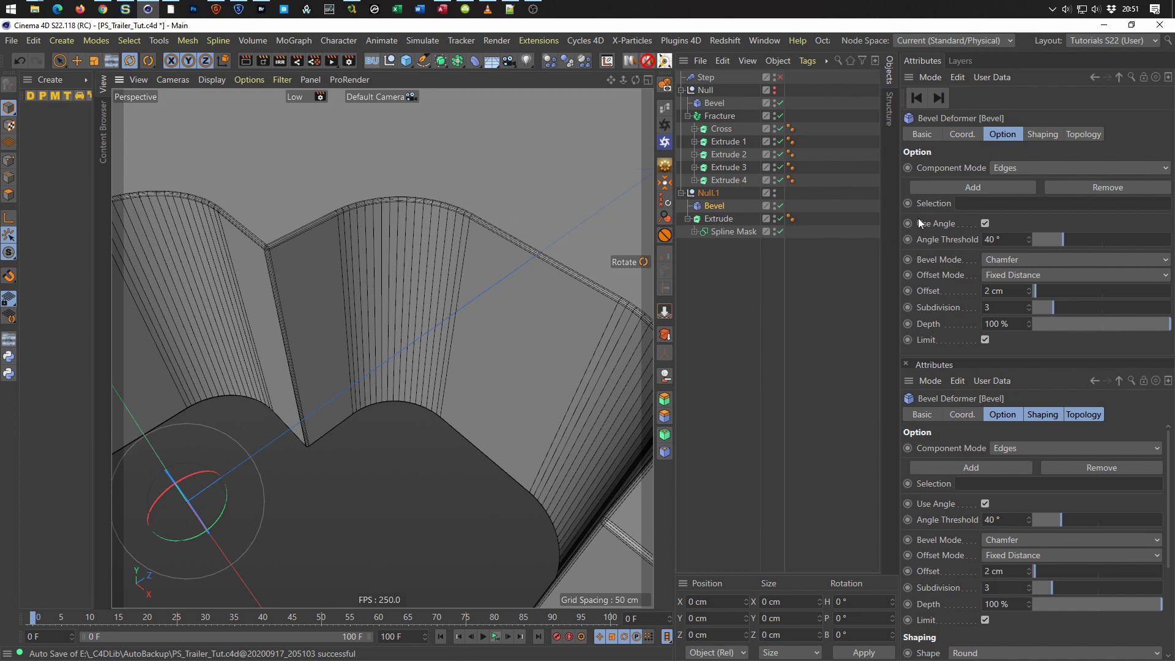
click(984, 223)
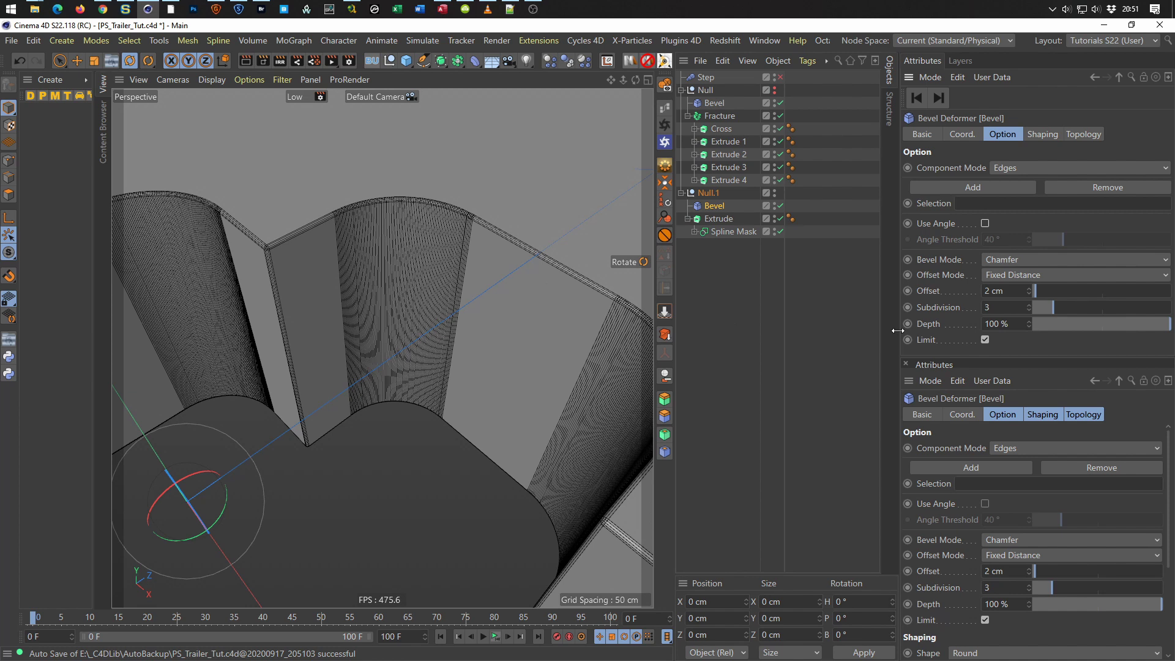
click(985, 223)
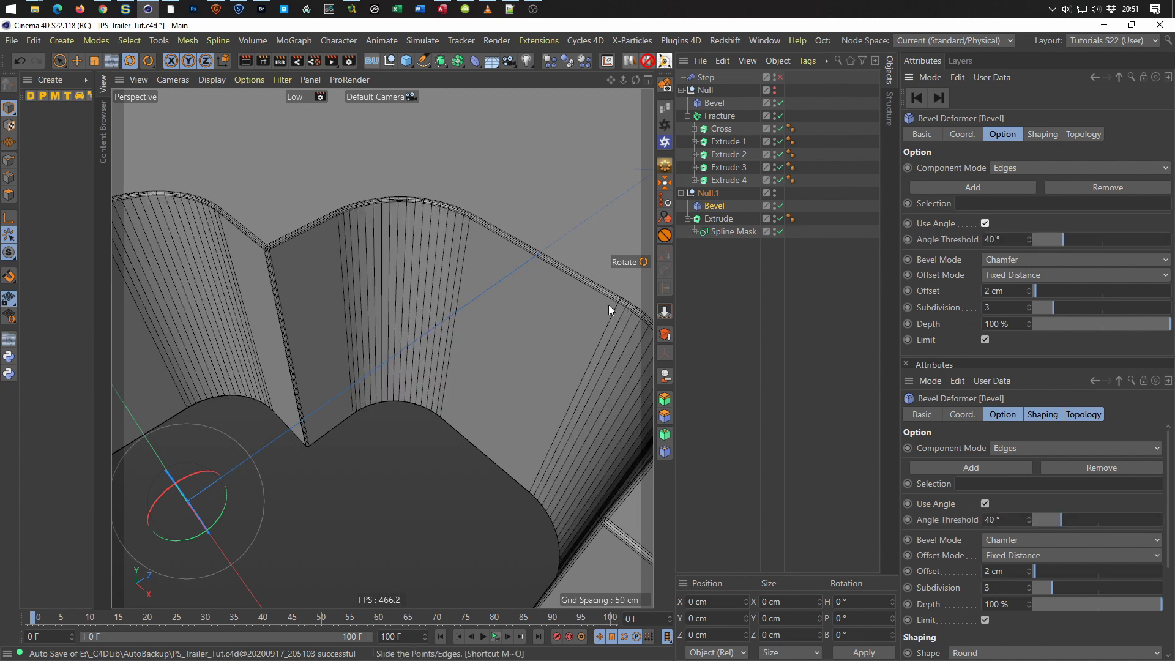
Frame the model and make the Null group with the cross visible again.
key(h)
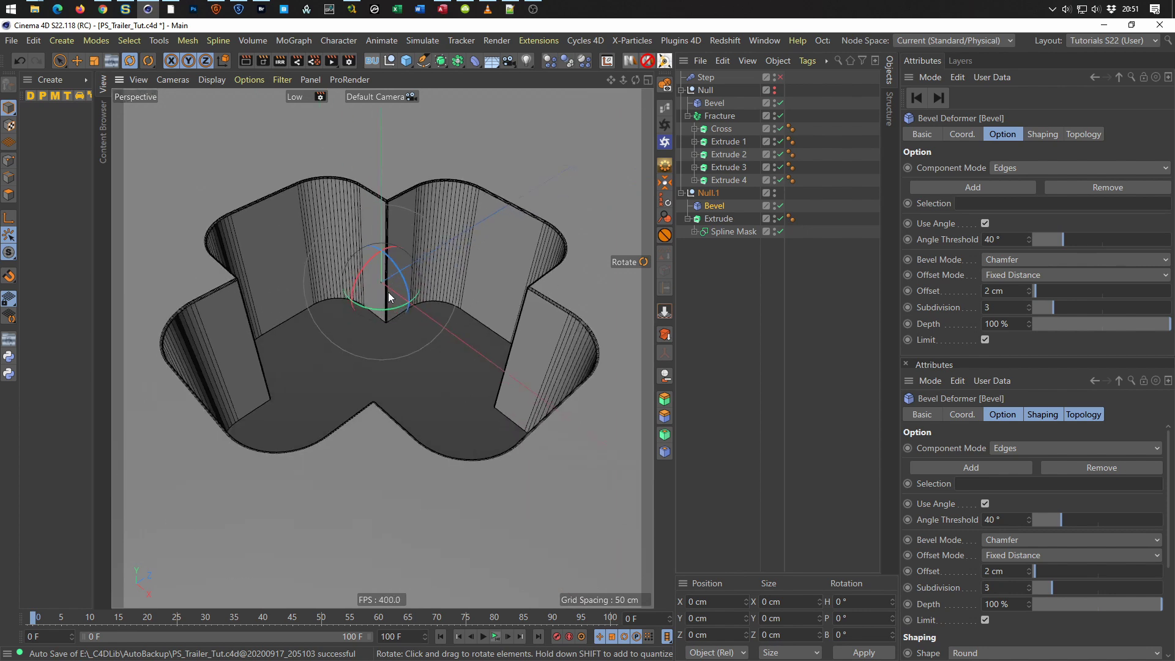
scroll(354, 348, down, 2)
scroll(350, 358, down, 2)
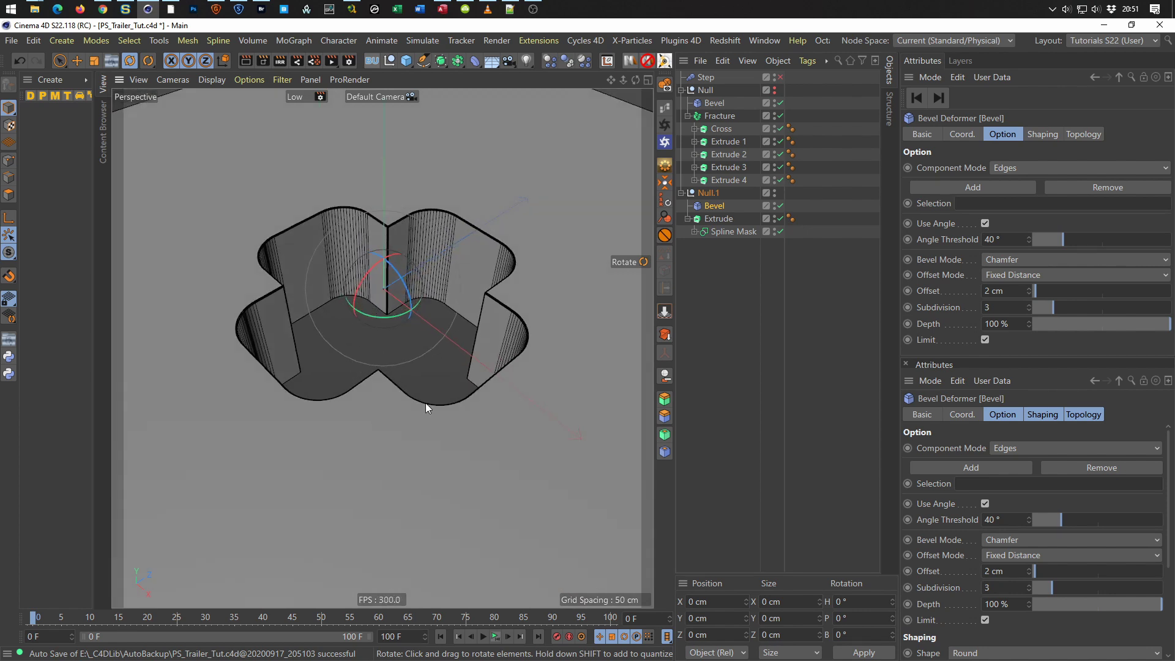
click(774, 88)
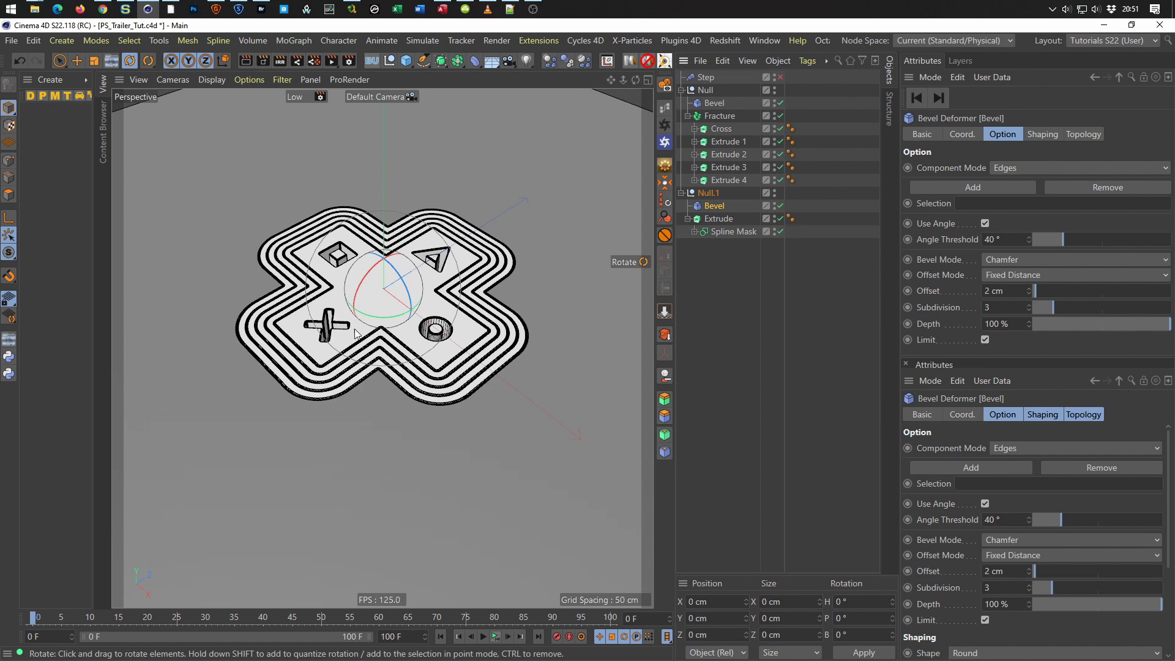
scroll(355, 332, up, 2)
scroll(363, 340, up, 1)
scroll(371, 351, up, 2)
scroll(374, 359, down, 1)
scroll(377, 361, down, 2)
scroll(384, 369, up, 1)
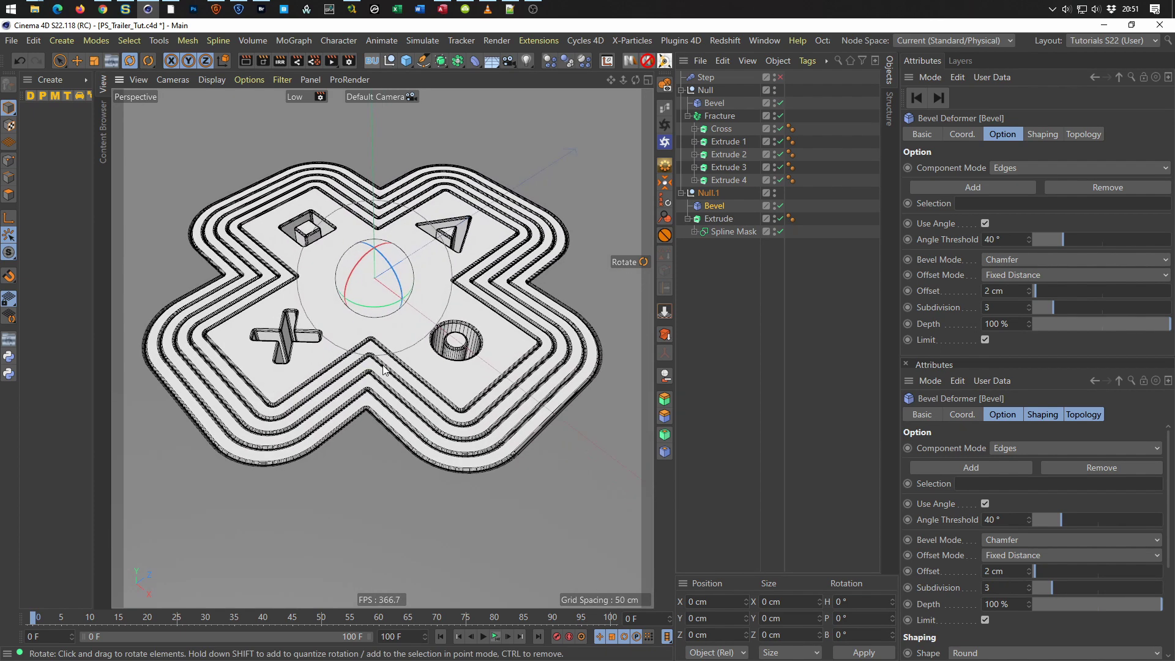
Enable the Step effector and disable the cross Bevel, playing the animation after each change.
click(496, 636)
click(496, 637)
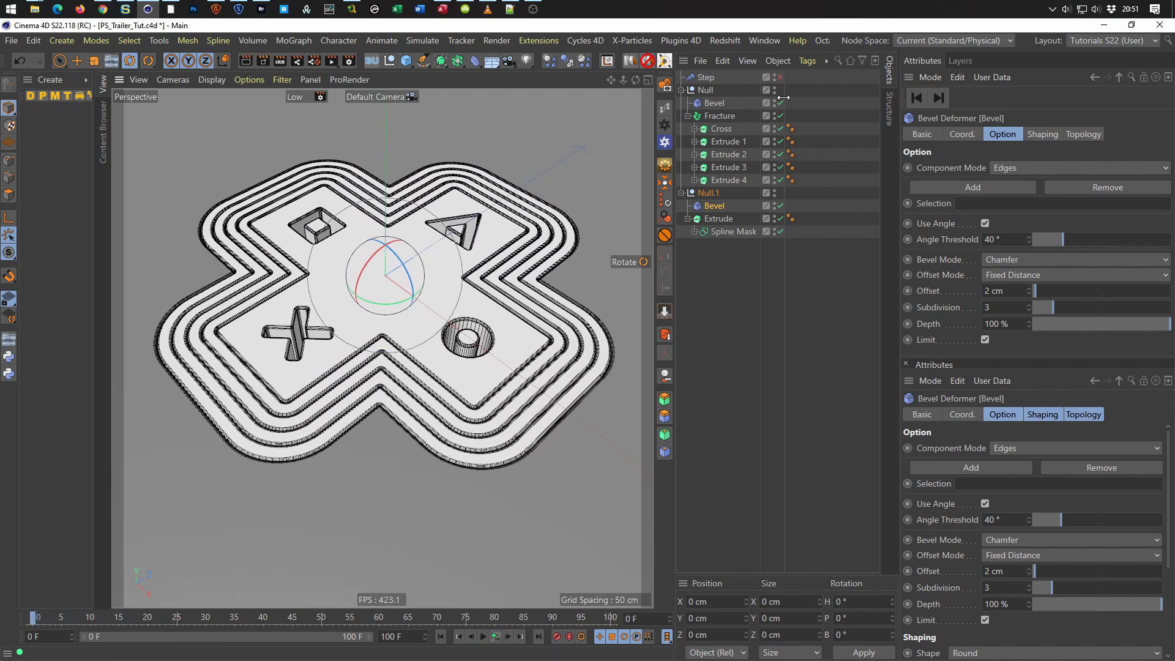
click(781, 78)
click(497, 637)
click(497, 637)
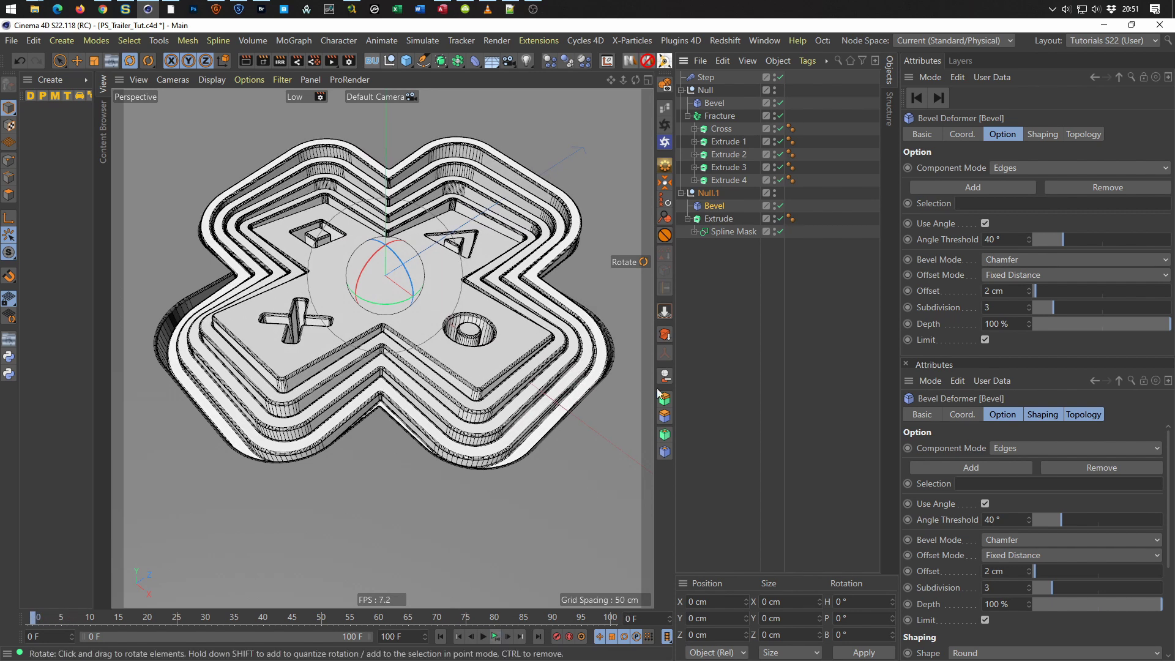
click(780, 103)
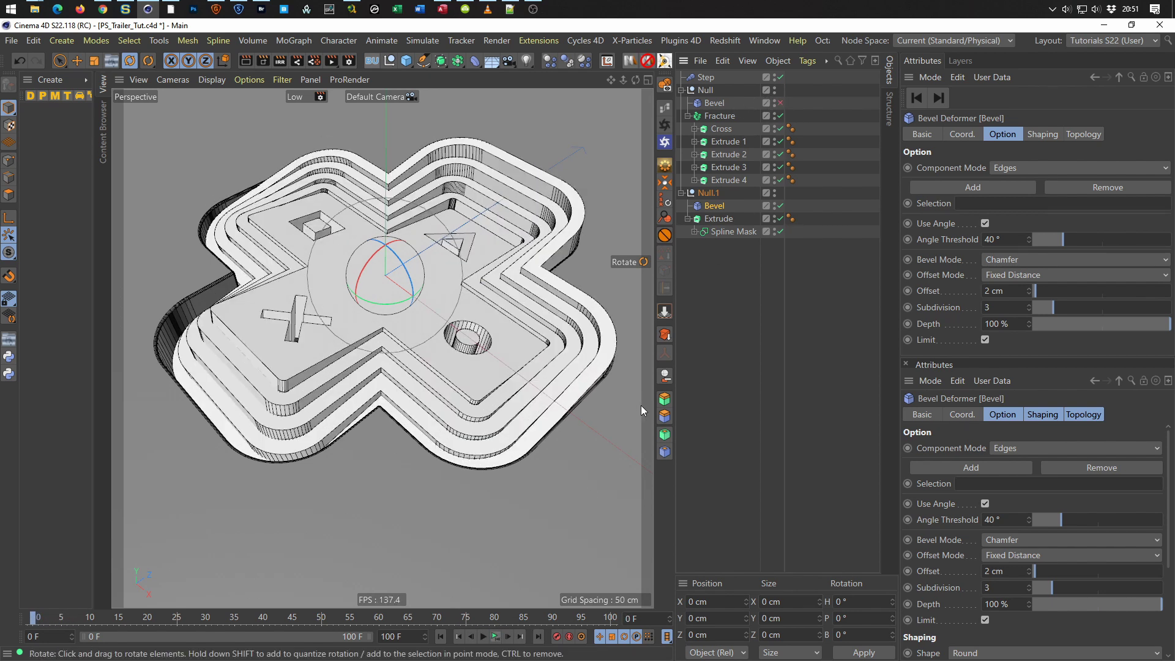
click(499, 641)
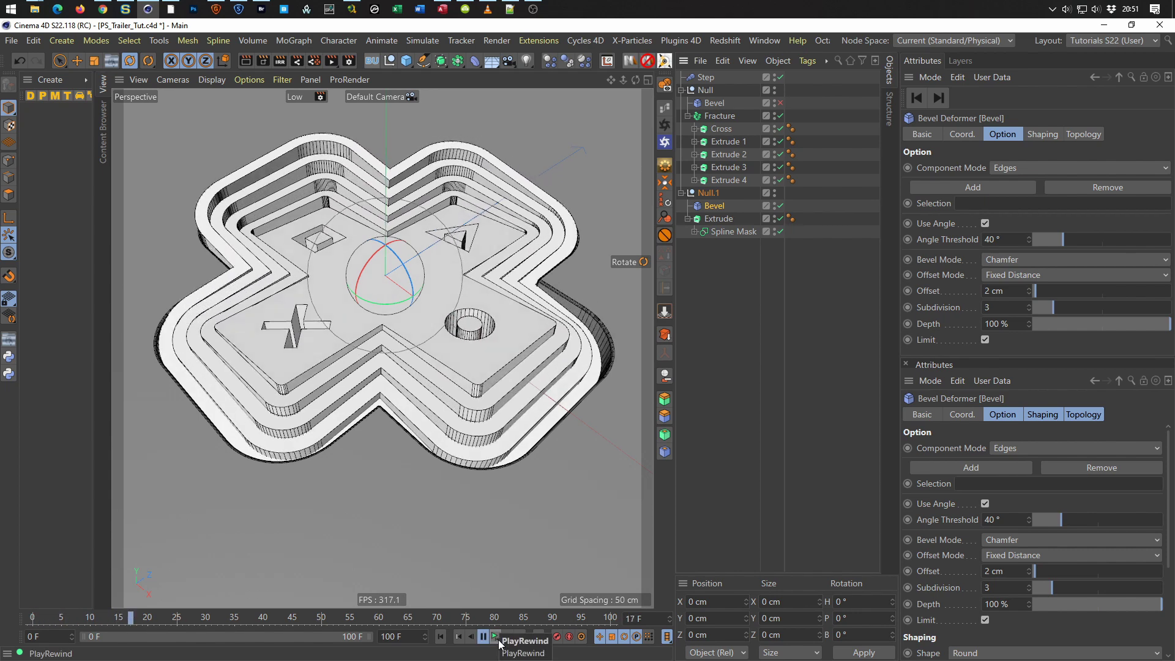
click(498, 642)
Scrub to a mid-animation pose, re-enable the Bevel deformer and orbit to inspect the cutout.
mouse_move(489, 409)
alt+mouse_down()
mouse_move(562, 420)
mouse_move(521, 421)
mouse_move(541, 385)
mouse_move(499, 369)
mouse_move(450, 477)
mouse_move(372, 540)
alt+mouse_up()
mouse_move(149, 615)
mouse_down()
mouse_move(135, 618)
mouse_move(171, 617)
mouse_up()
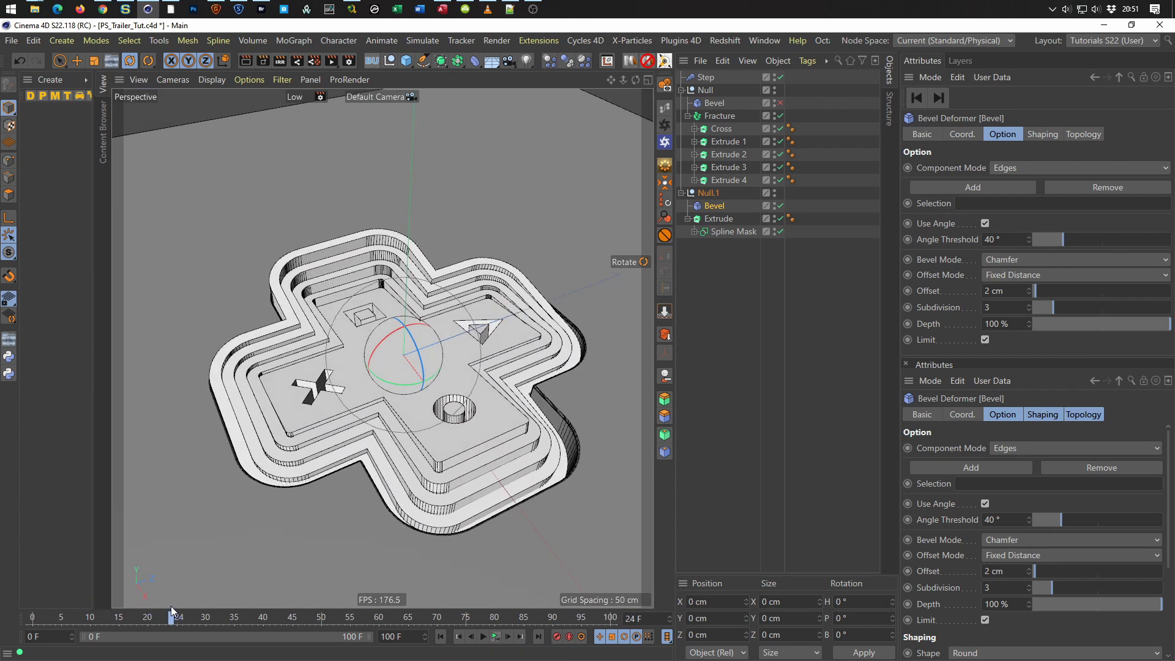
scroll(565, 460, up, 5)
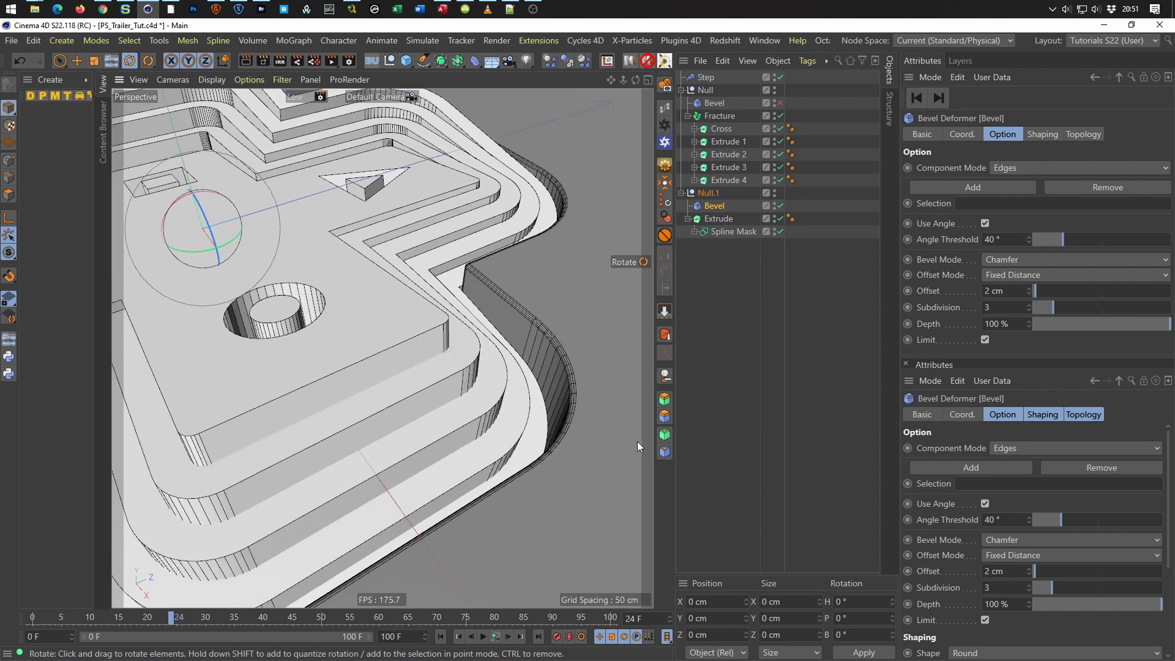
scroll(568, 386, up, 3)
scroll(567, 387, up, 2)
mouse_move(589, 385)
alt+mouse_down()
mouse_move(579, 385)
mouse_move(601, 413)
mouse_move(637, 410)
mouse_move(577, 399)
alt+mouse_up()
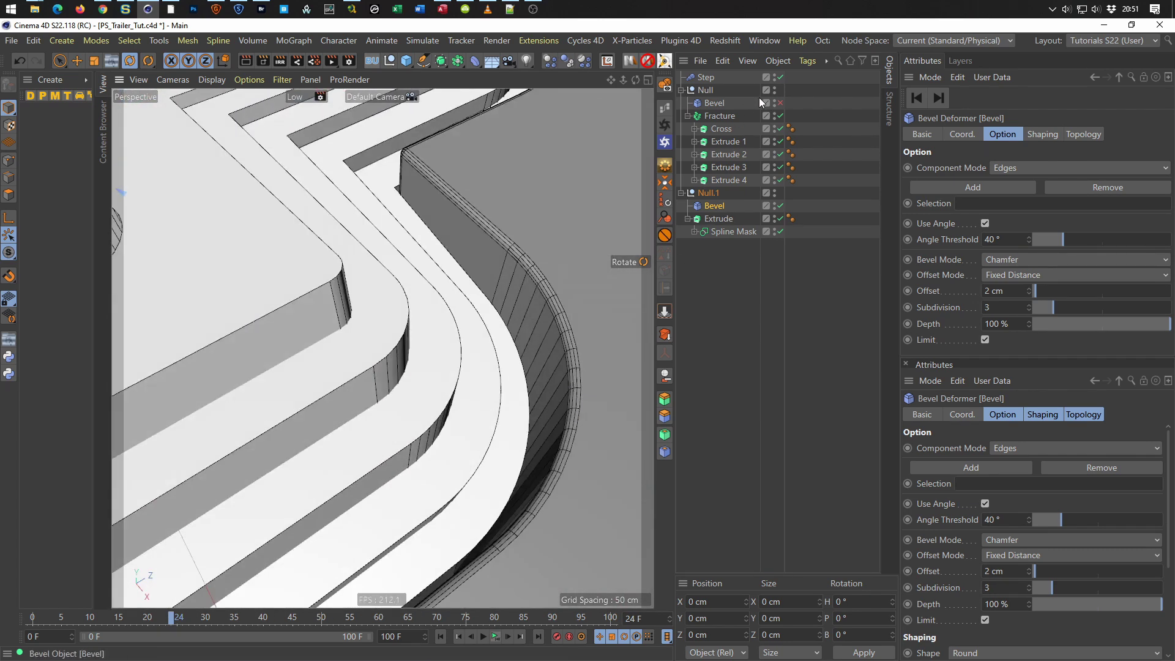
click(780, 103)
mouse_move(465, 367)
alt+mouse_down()
mouse_move(294, 407)
mouse_move(260, 385)
mouse_move(375, 485)
alt+mouse_up()
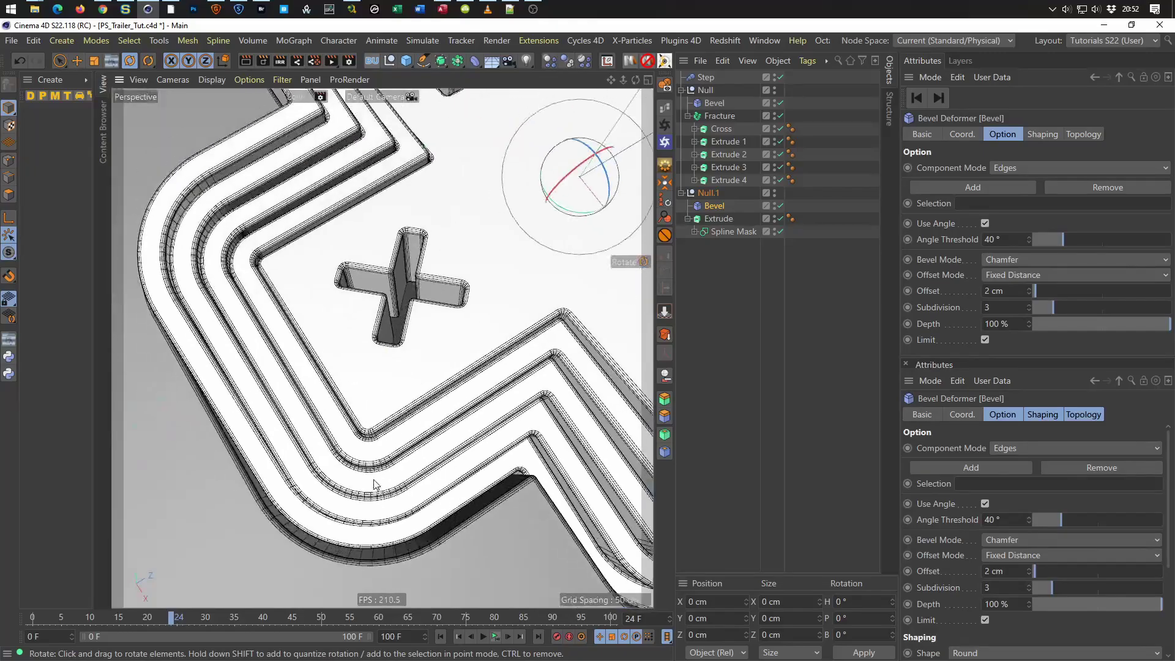
mouse_move(326, 428)
alt+mouse_down()
mouse_move(327, 487)
mouse_move(306, 504)
mouse_move(395, 427)
mouse_move(566, 507)
mouse_move(435, 423)
mouse_move(400, 428)
mouse_move(505, 391)
alt+mouse_up()
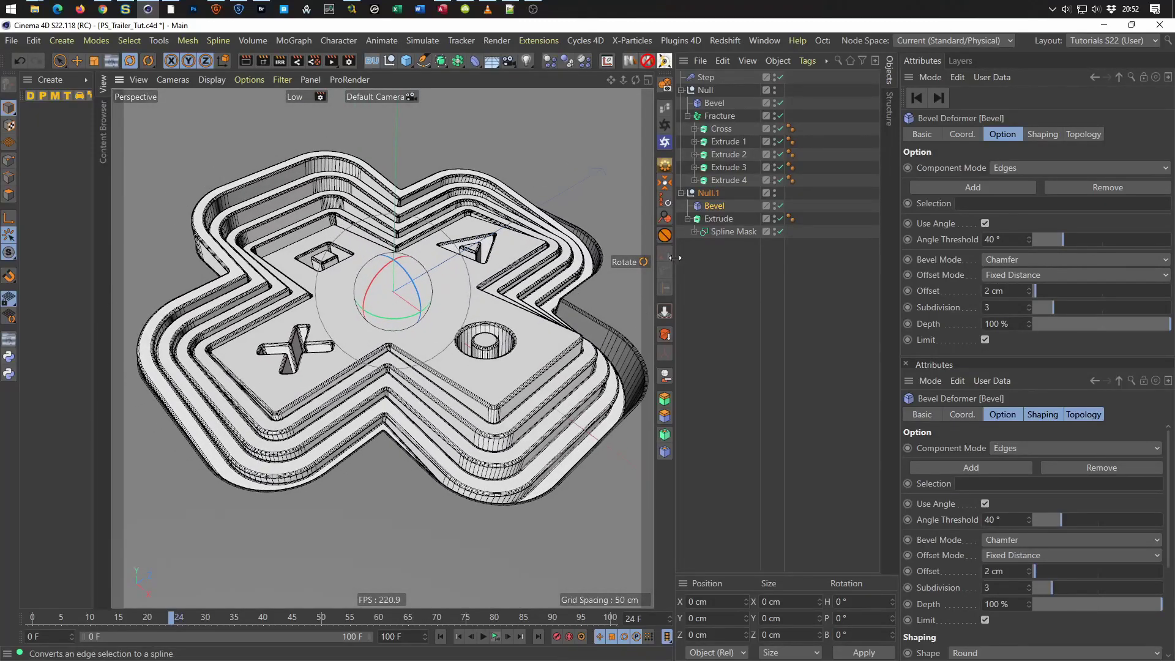
Select the Floor spline inside the Spline Mask and scale it with the Scale tool.
click(694, 232)
click(726, 259)
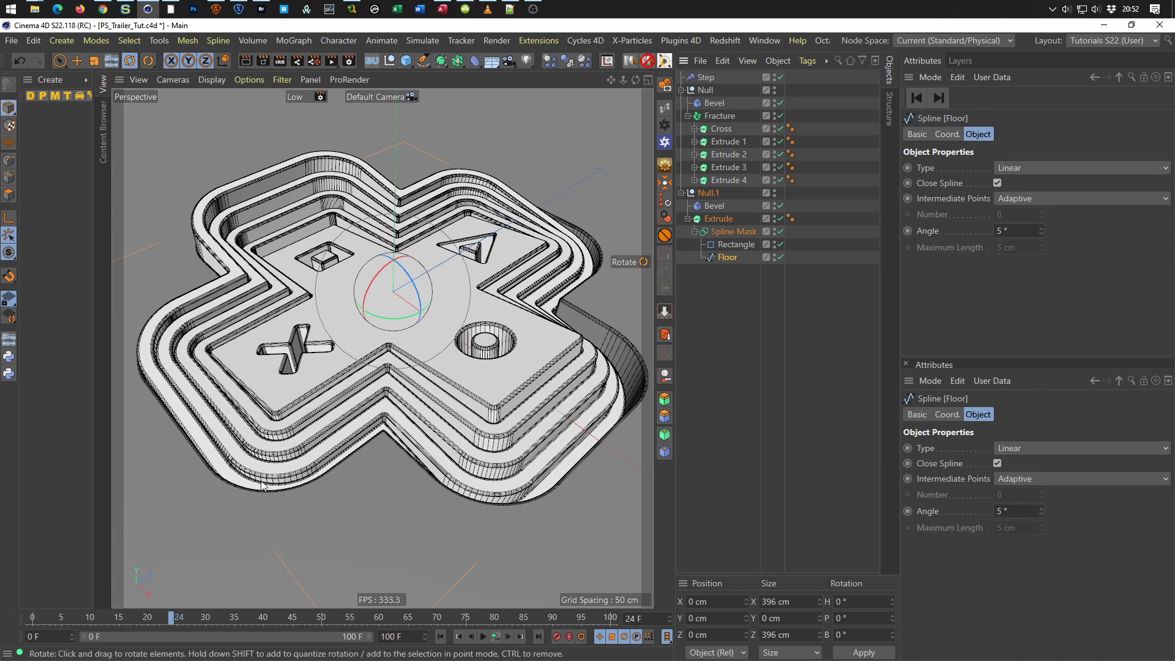
key(t)
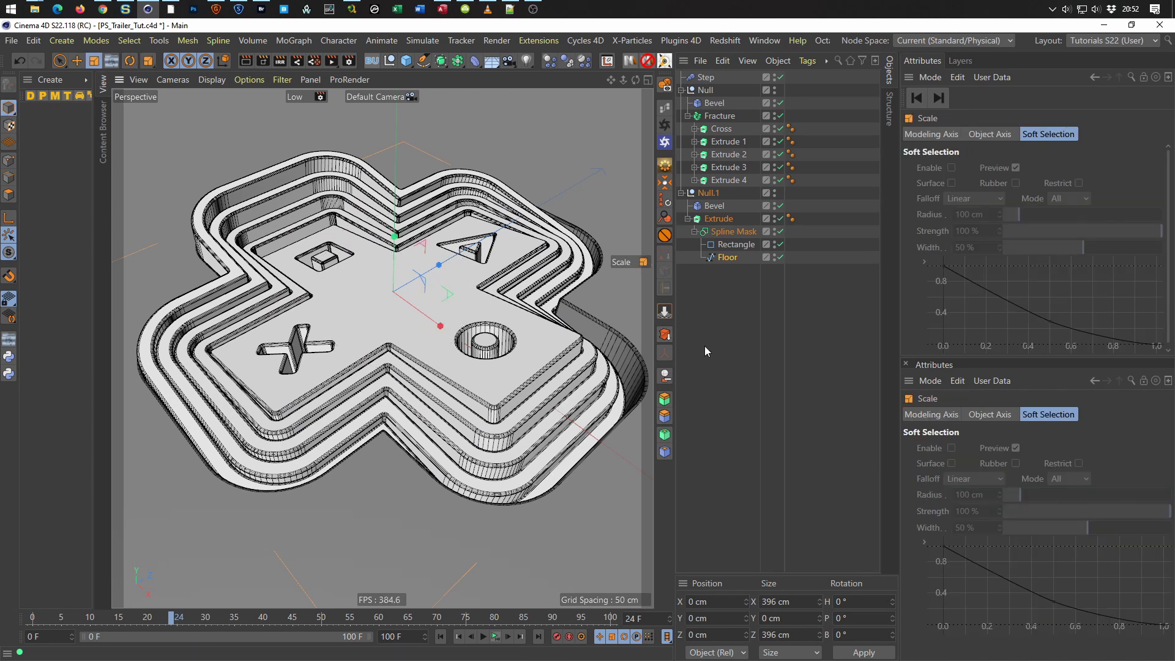
mouse_move(376, 509)
mouse_down()
mouse_move(500, 475)
mouse_move(478, 503)
mouse_up()
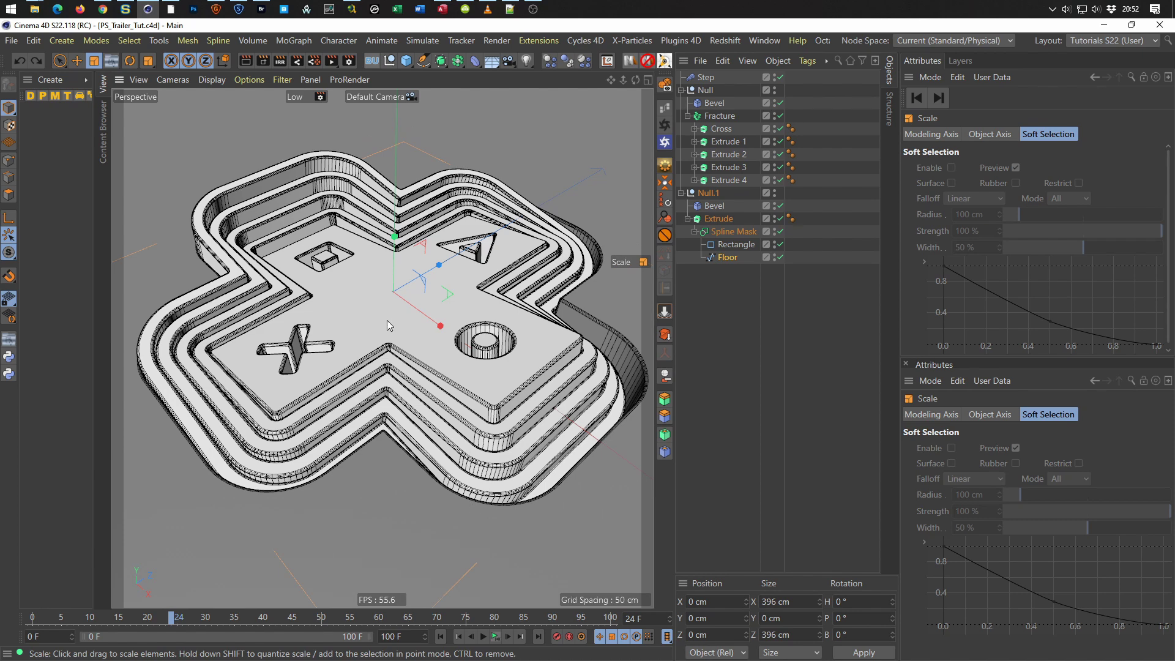
Zoom and orbit the viewport to inspect the model from another side.
scroll(367, 370, down, 3)
scroll(349, 382, down, 2)
scroll(347, 384, up, 1)
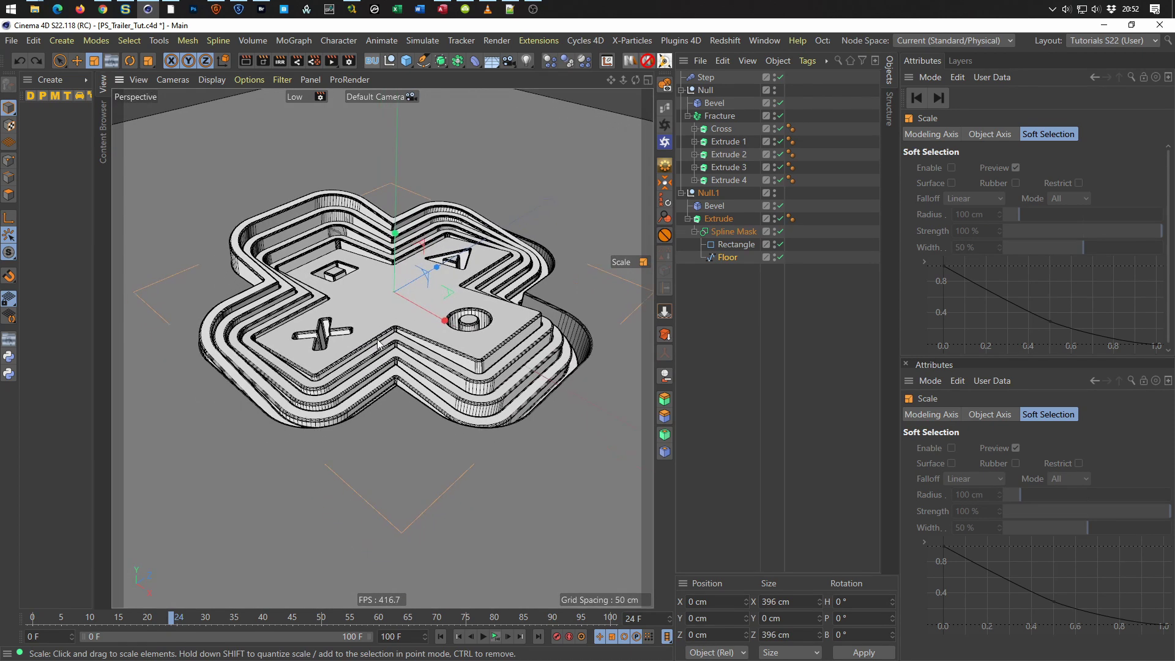
scroll(367, 367, up, 2)
scroll(385, 343, up, 1)
scroll(387, 349, up, 2)
scroll(392, 347, up, 1)
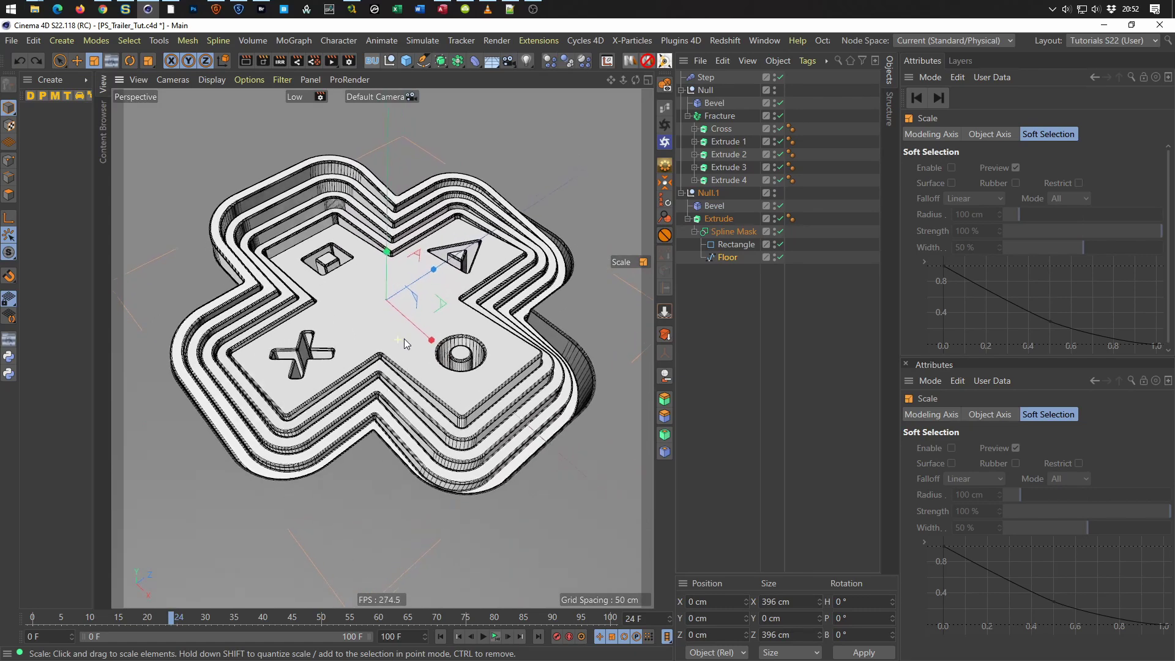
scroll(407, 343, up, 1)
mouse_move(409, 341)
alt+mouse_down()
mouse_move(283, 341)
mouse_move(260, 354)
mouse_move(278, 338)
alt+mouse_up()
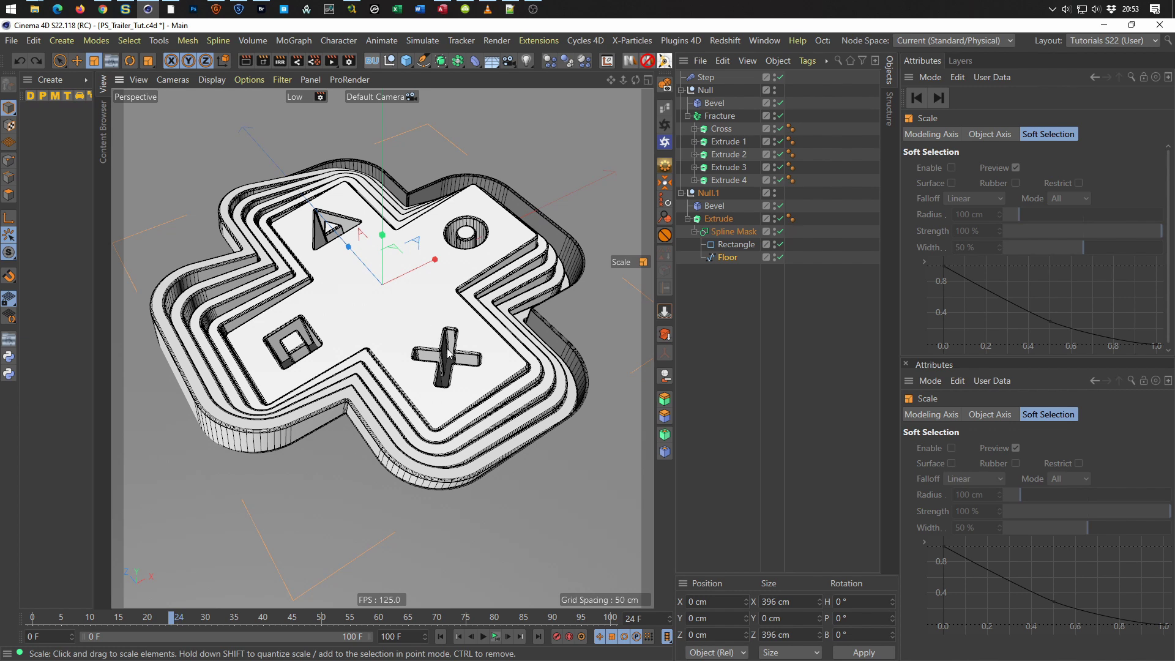
Set the Cross extrusion's offset to 200 cm.
click(694, 128)
click(709, 167)
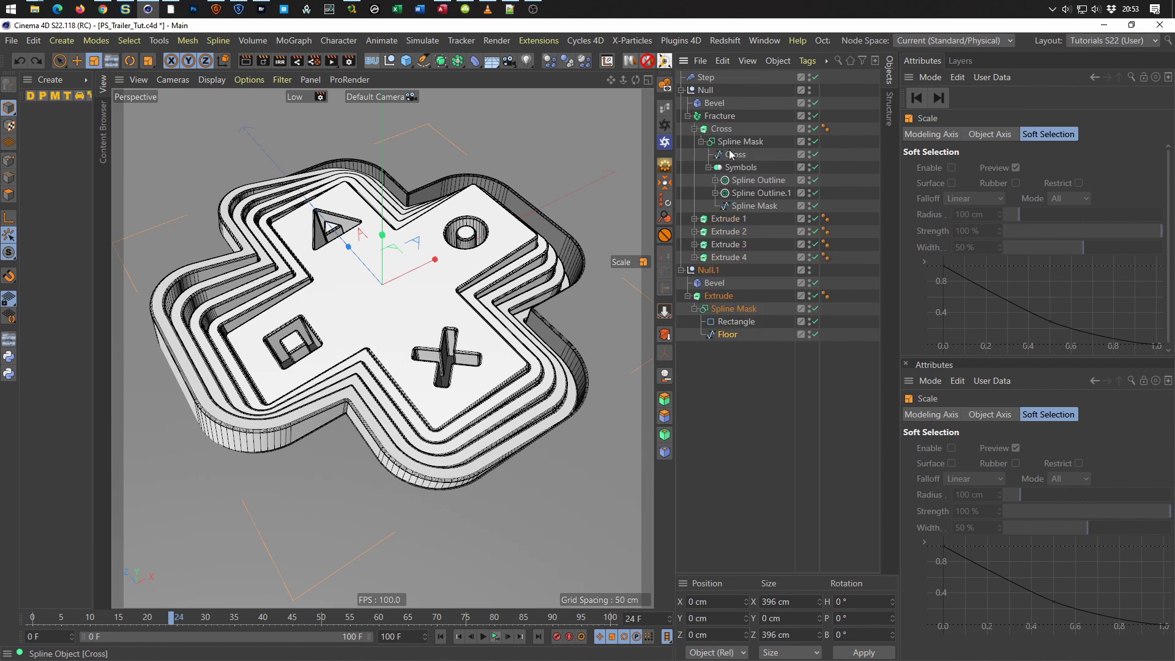
click(722, 129)
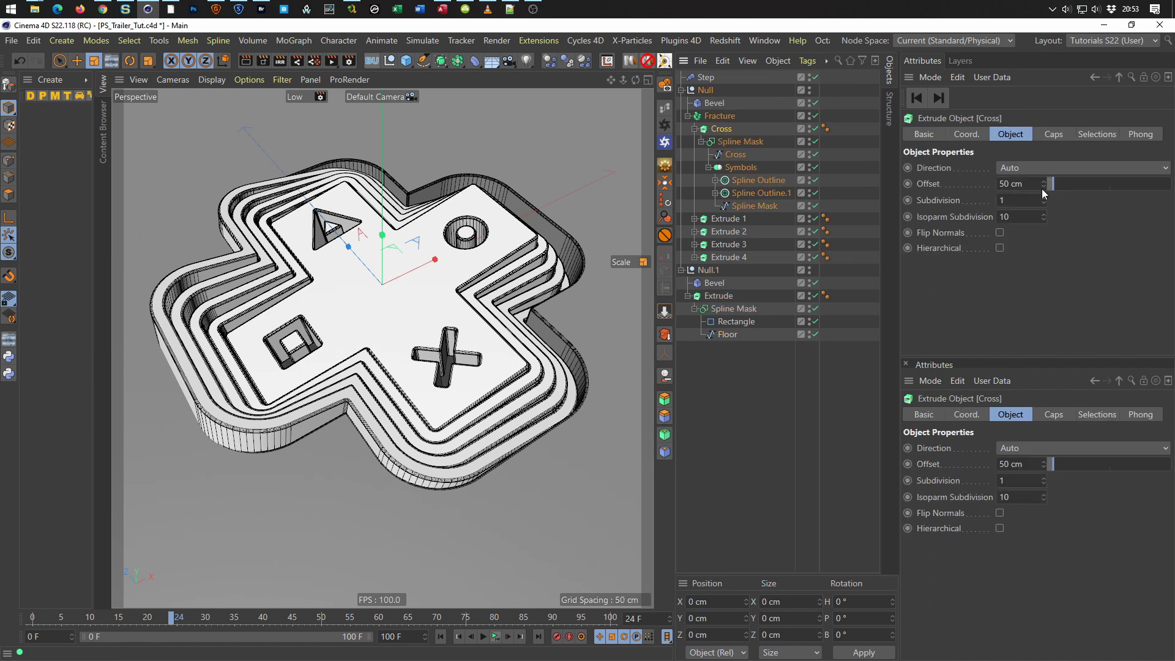
click(1019, 184)
text(200)
key(Return)
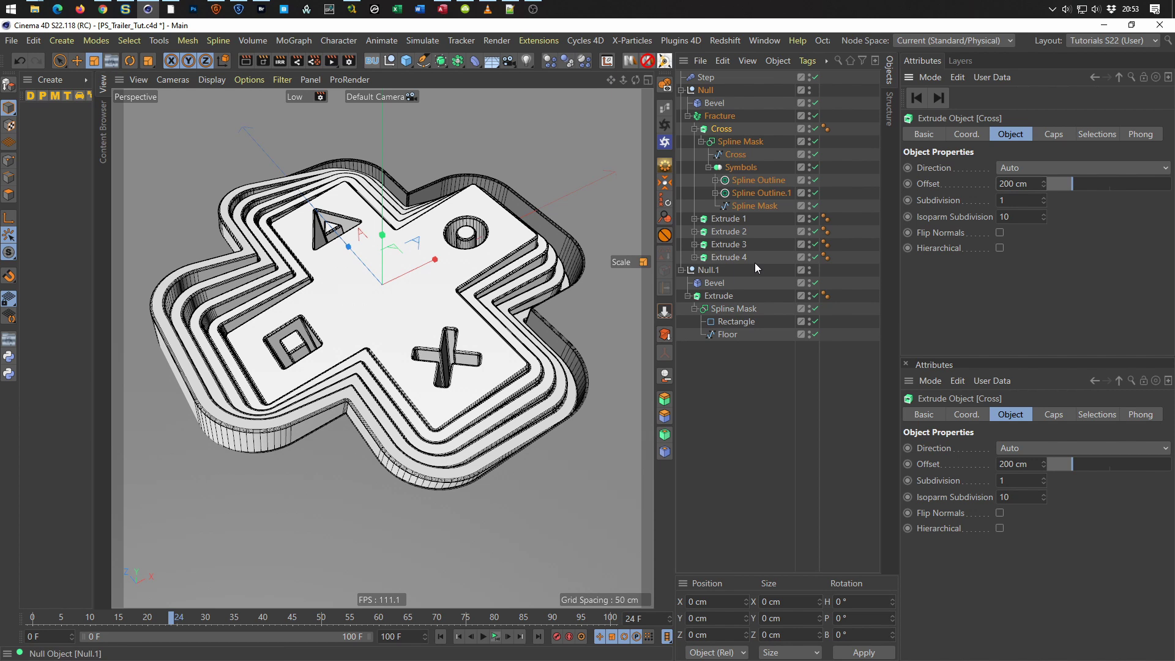
click(694, 129)
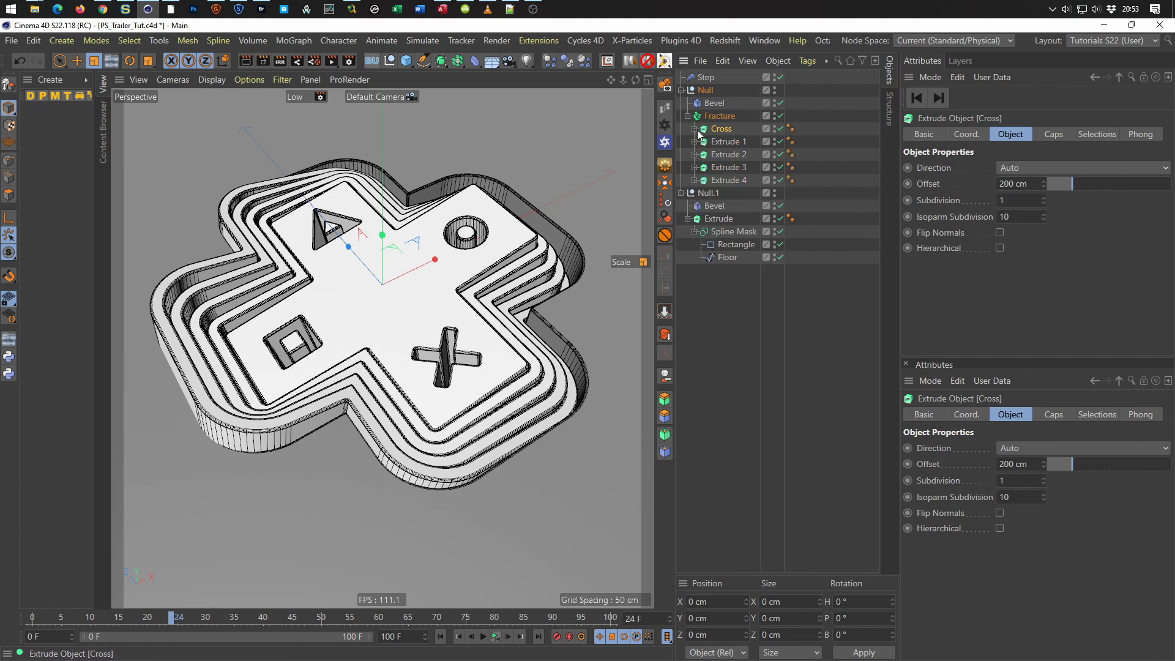
Set the offset of Extrude 1 and Extrude 2–4 to 200 cm.
click(722, 142)
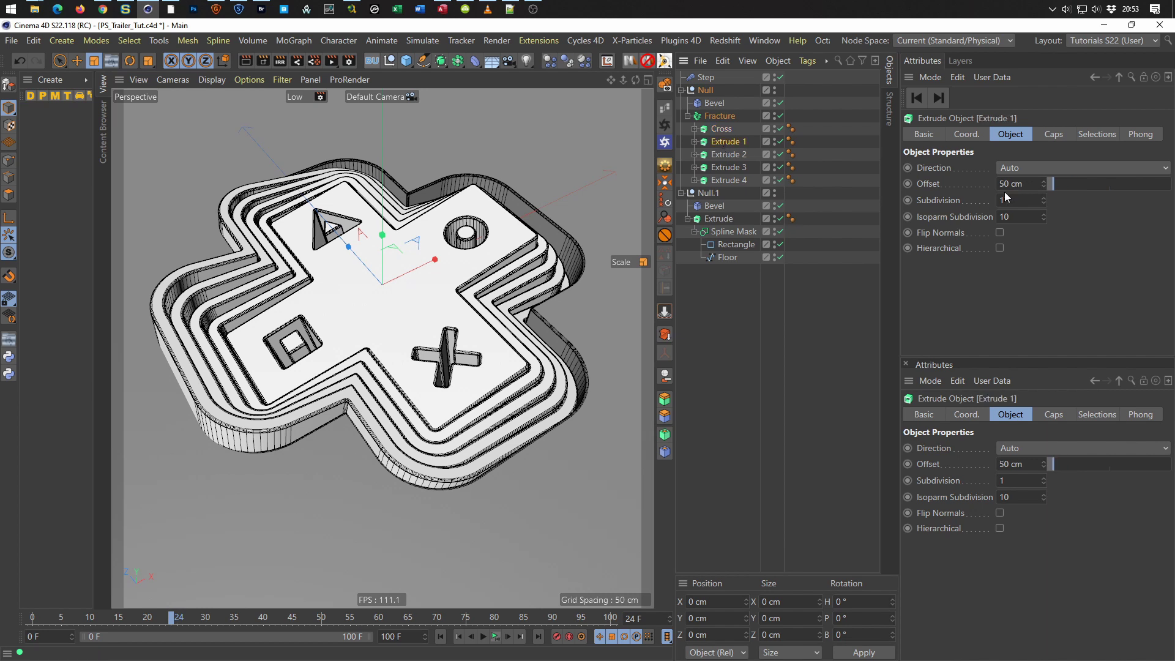
click(1033, 183)
text(200)
key(Return)
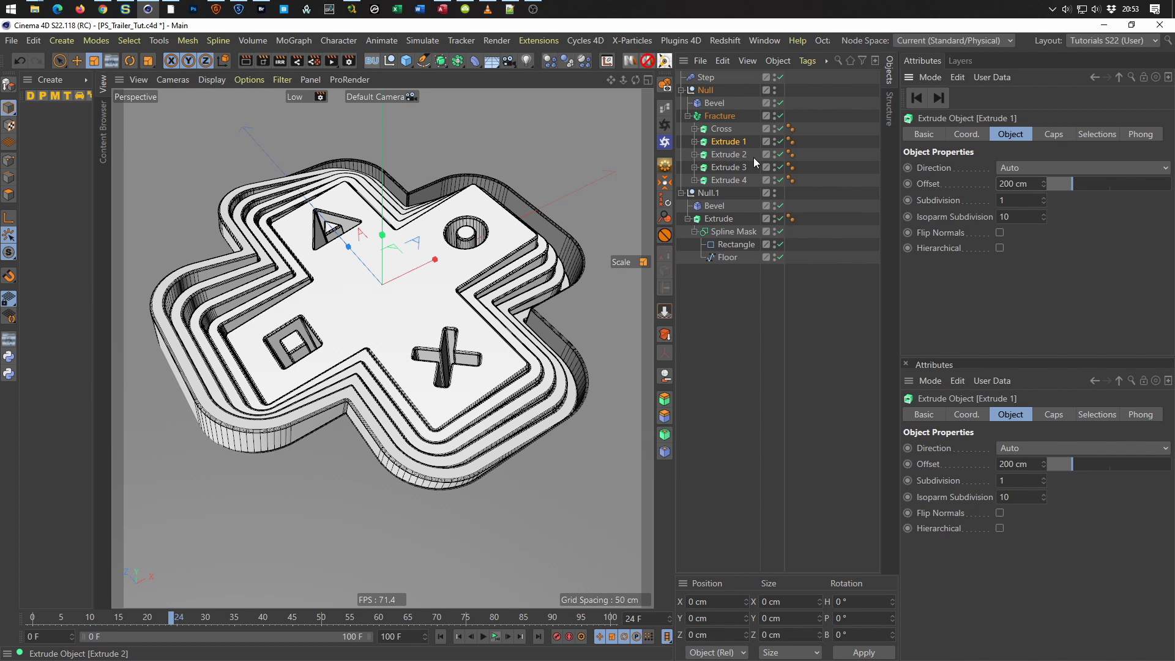
click(734, 155)
shift+click(734, 180)
click(1019, 183)
text(200)
key(Return)
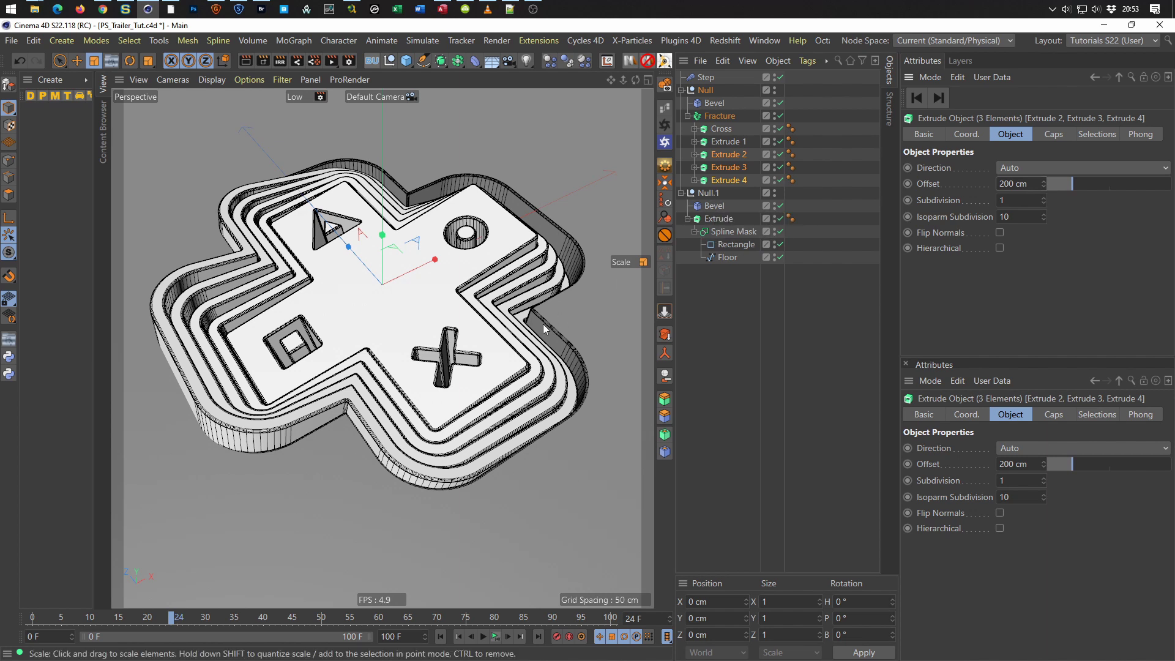
alt+drag(523, 292, 482, 328)
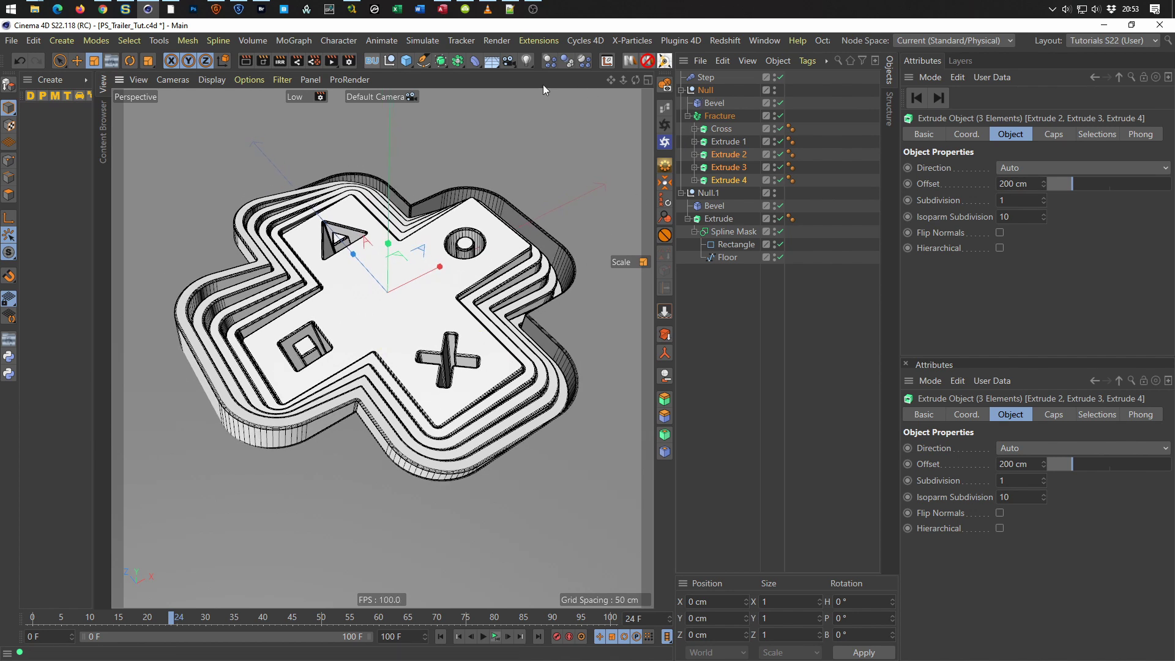
Add a Camera, view the scene through it, and delete stray Interaction tags.
click(508, 61)
click(778, 77)
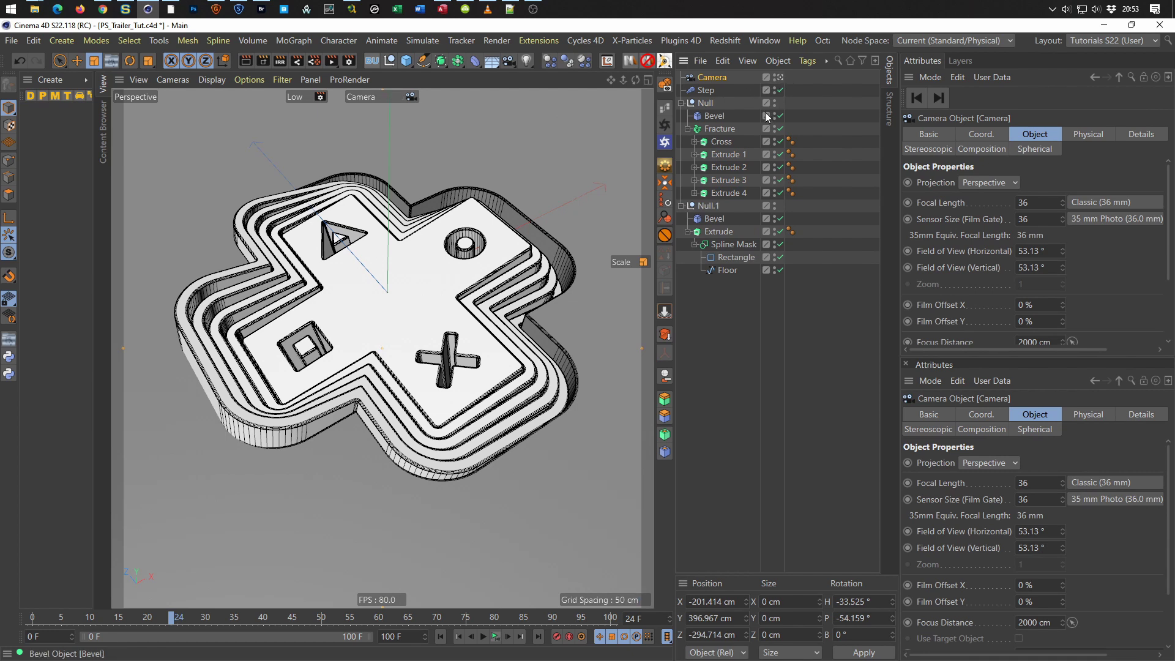
click(665, 236)
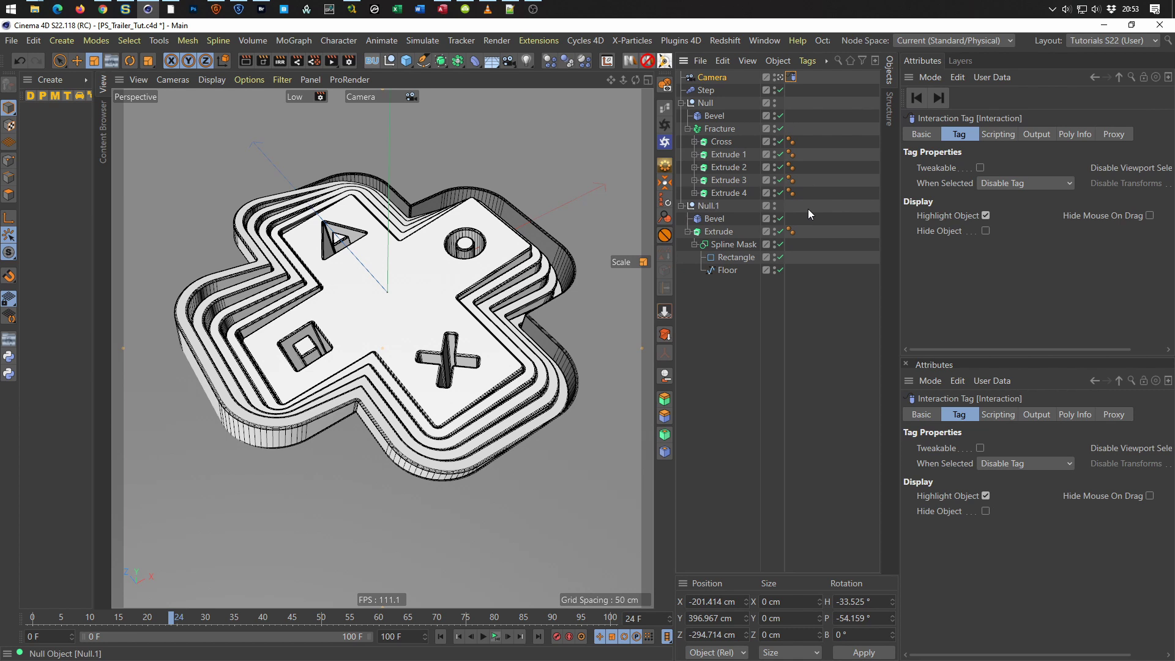
key(Delete)
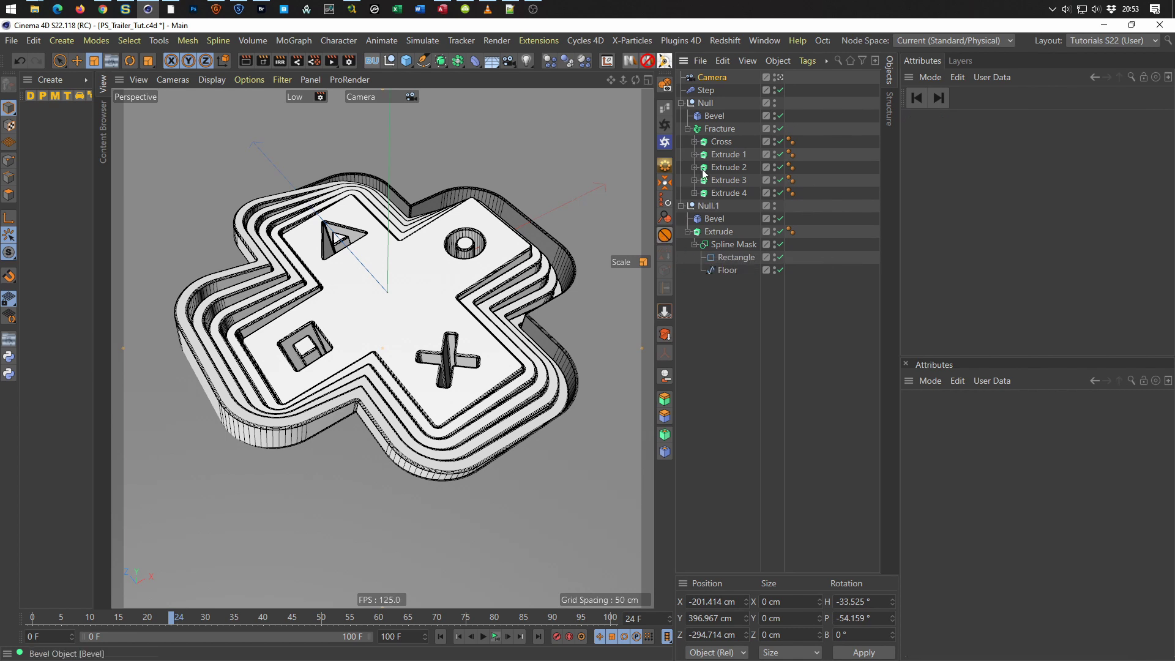
click(723, 83)
click(665, 236)
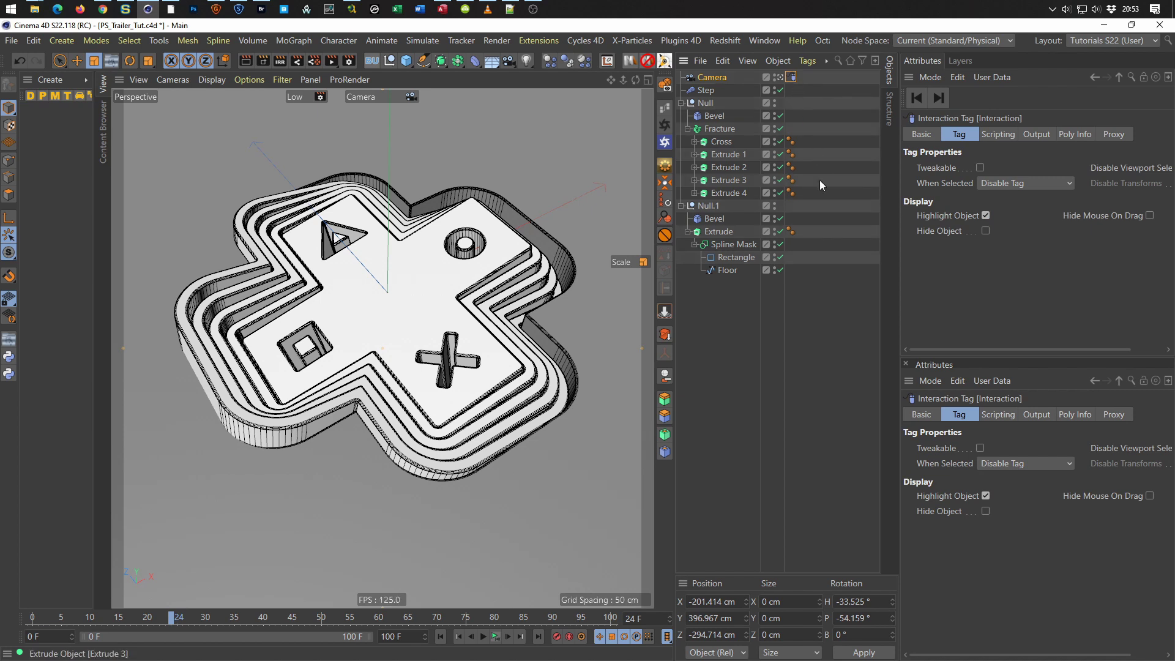
key(Delete)
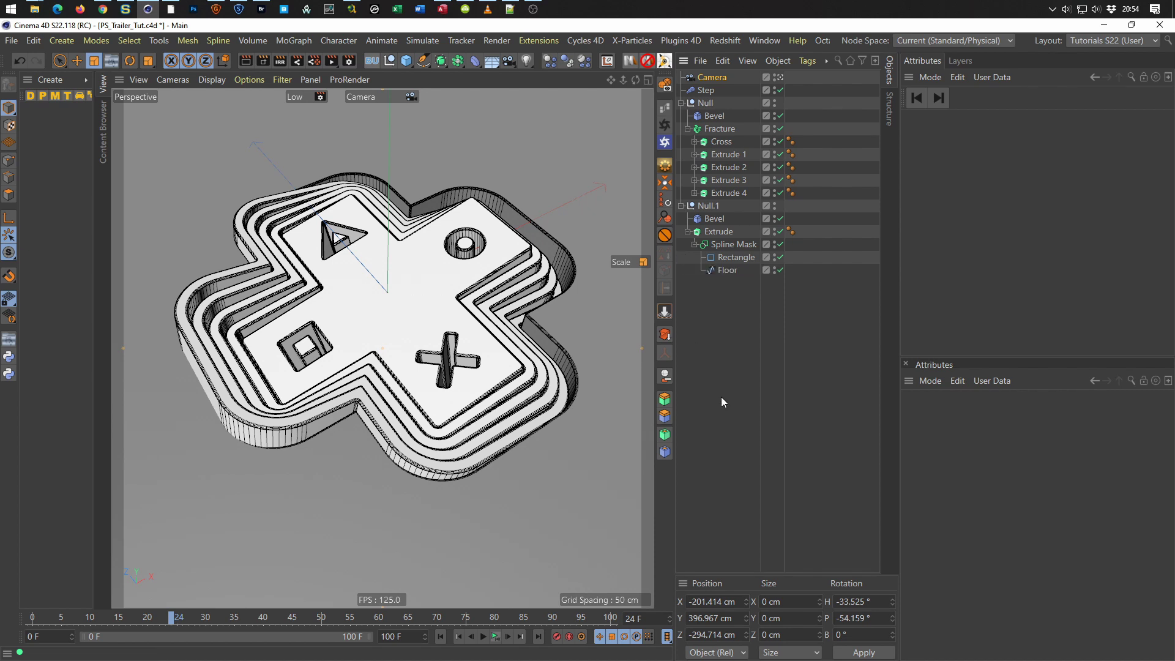
Find 'protection' in command search and add a Protection tag to the Camera.
right_click(713, 82)
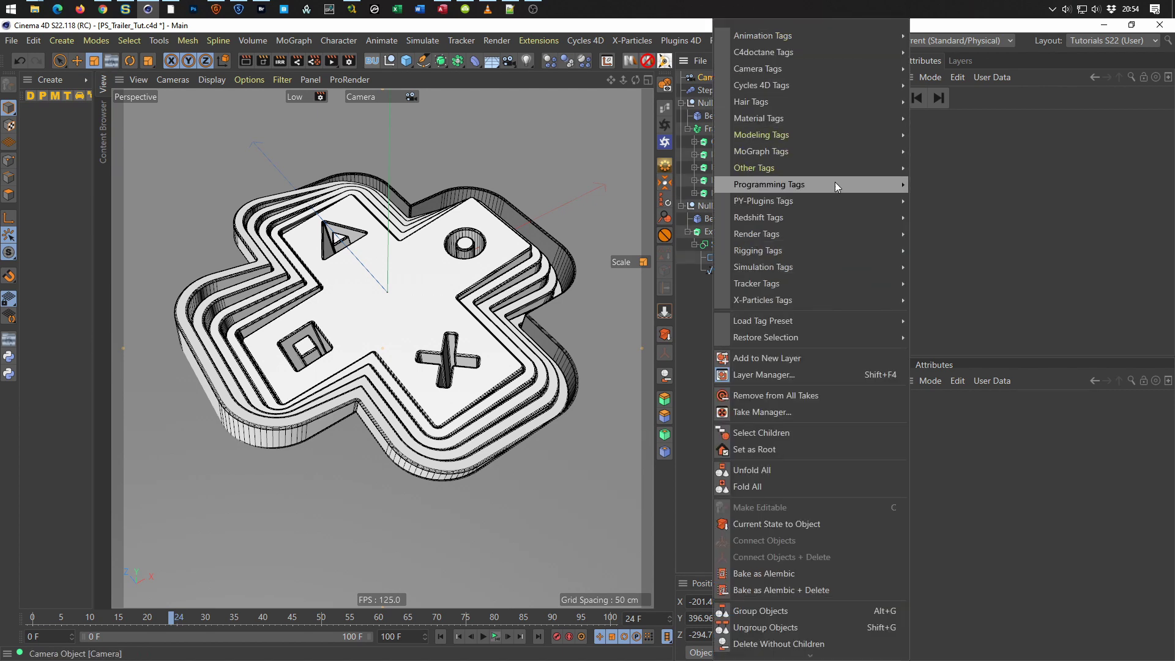
key(Escape)
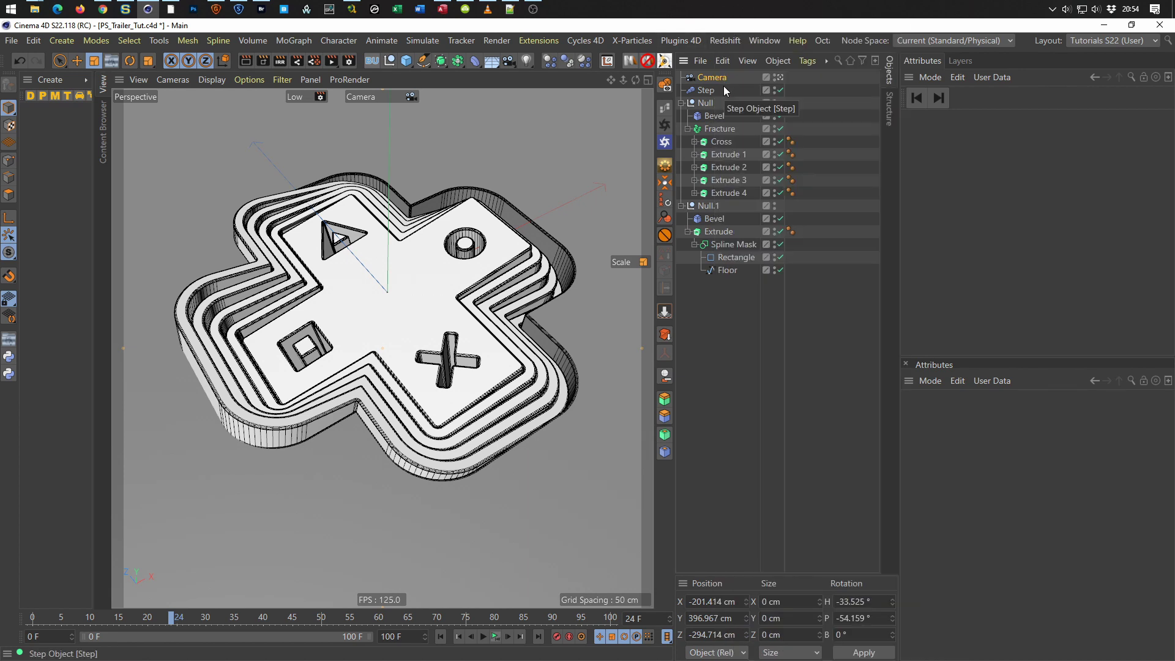
key(shift+c)
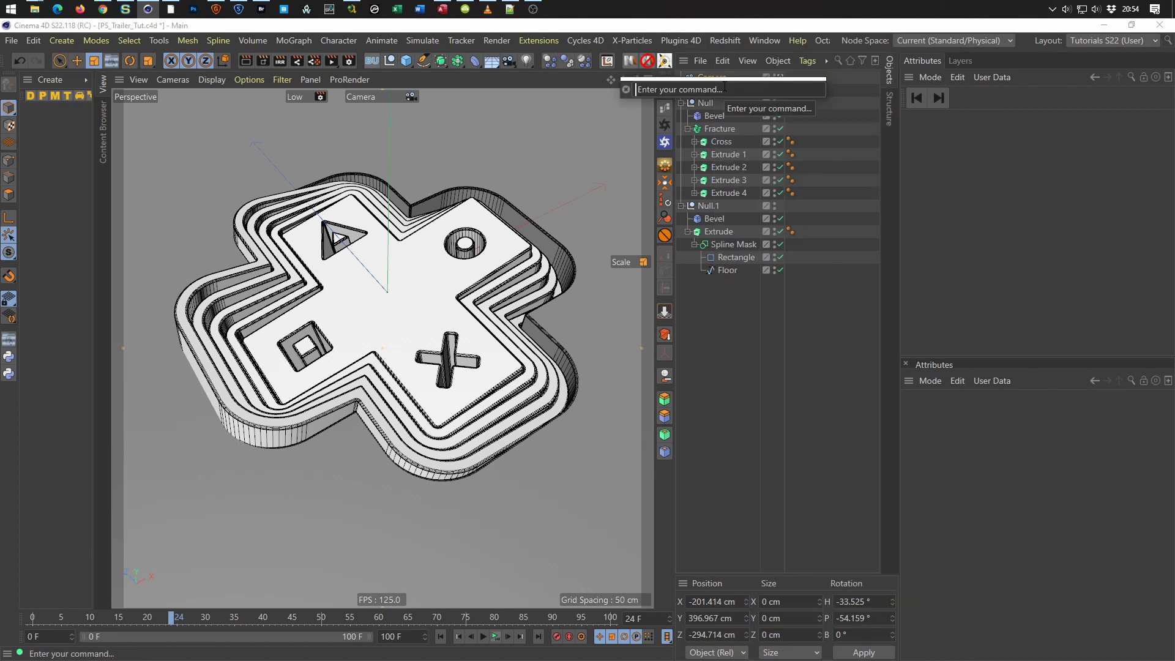
text(prte)
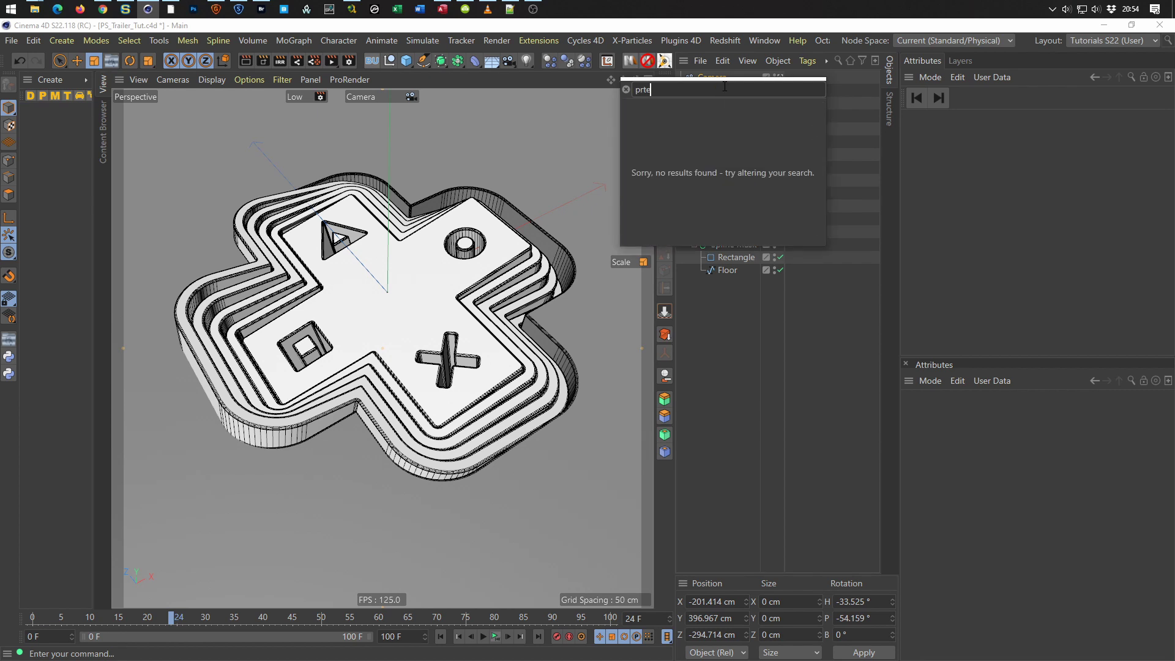
key(BackSpace)
key(BackSpace)
key(BackSpace)
key(BackSpace)
text(te)
key(BackSpace)
key(BackSpace)
text(ote)
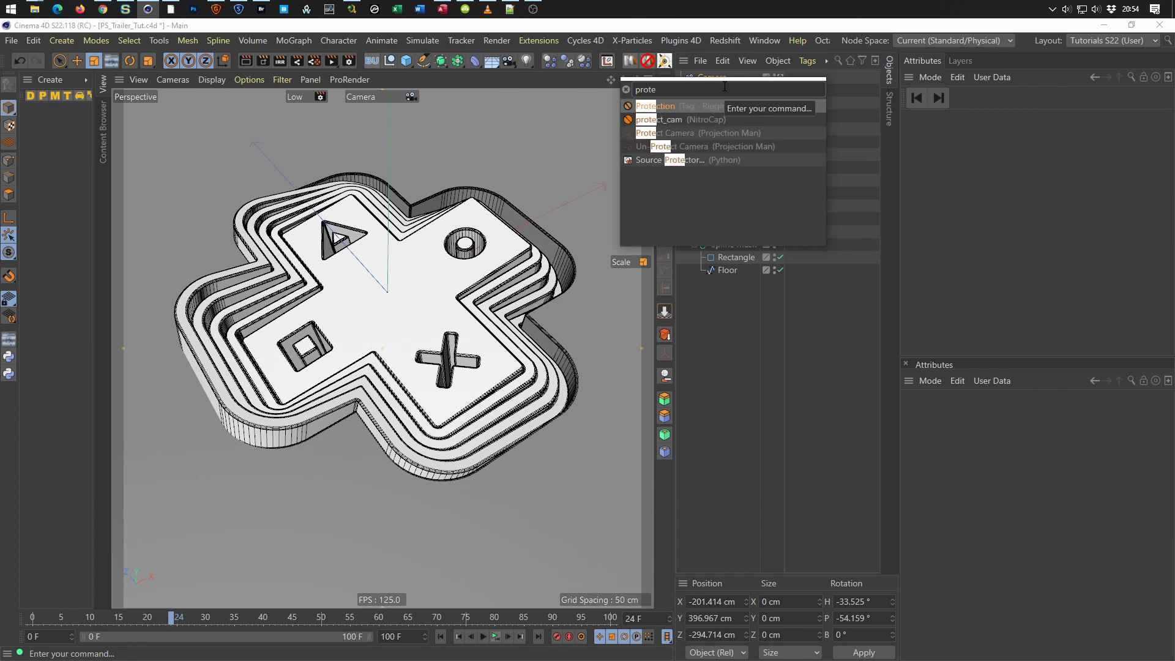
click(645, 107)
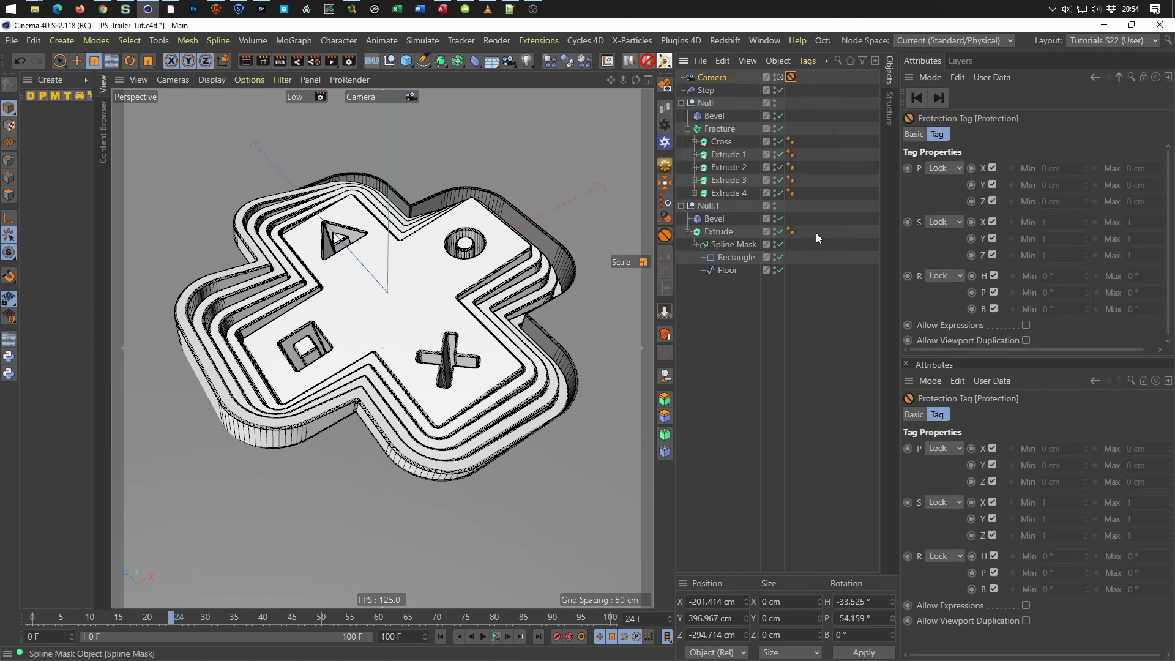
Save the scene and switch the viewport back to the default camera.
key(ctrl+s)
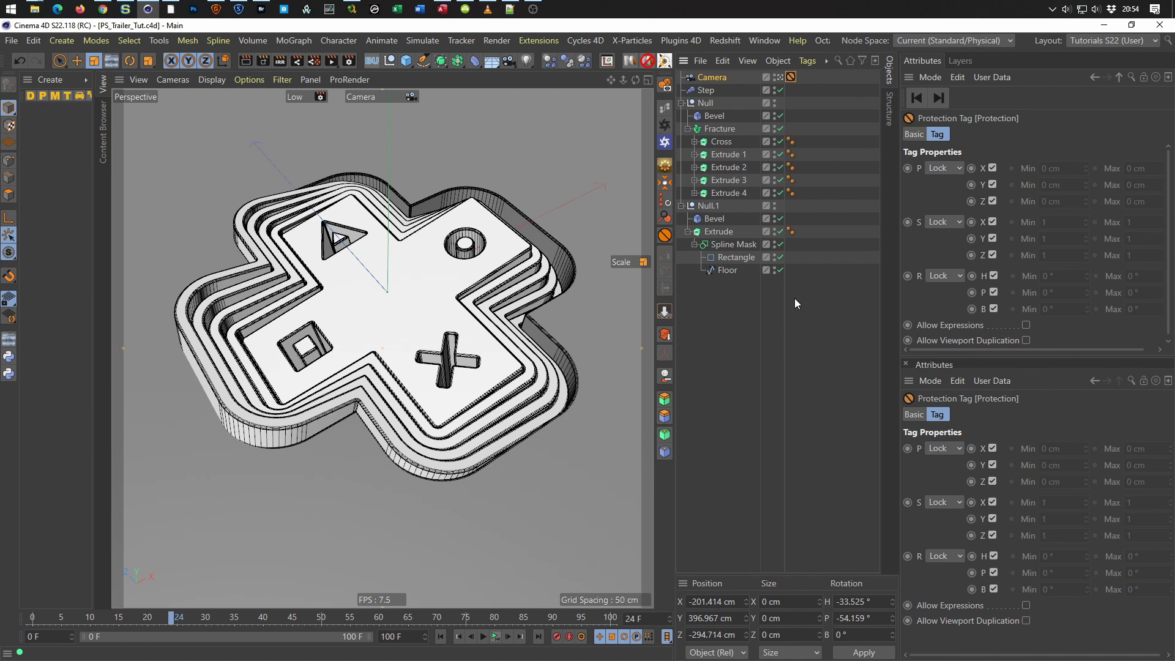
click(778, 77)
scroll(179, 487, up, 4)
scroll(265, 434, up, 4)
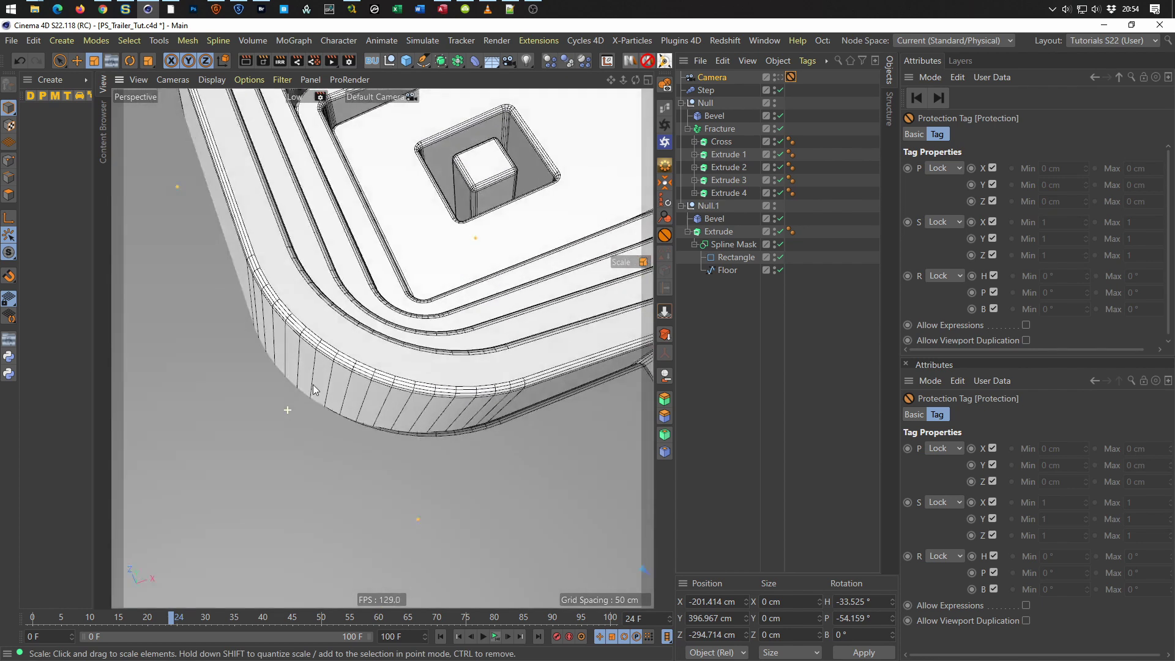
scroll(313, 384, up, 2)
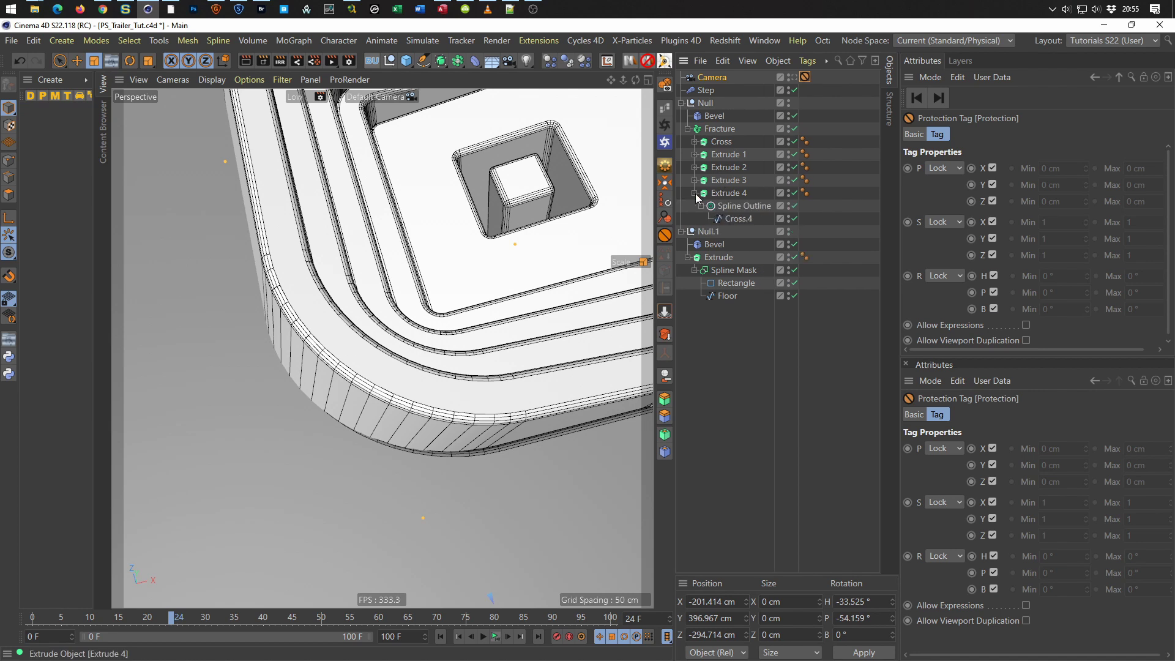
Scale the Floor outline from 396 cm to about 404 cm, then view through the scene Camera.
click(727, 270)
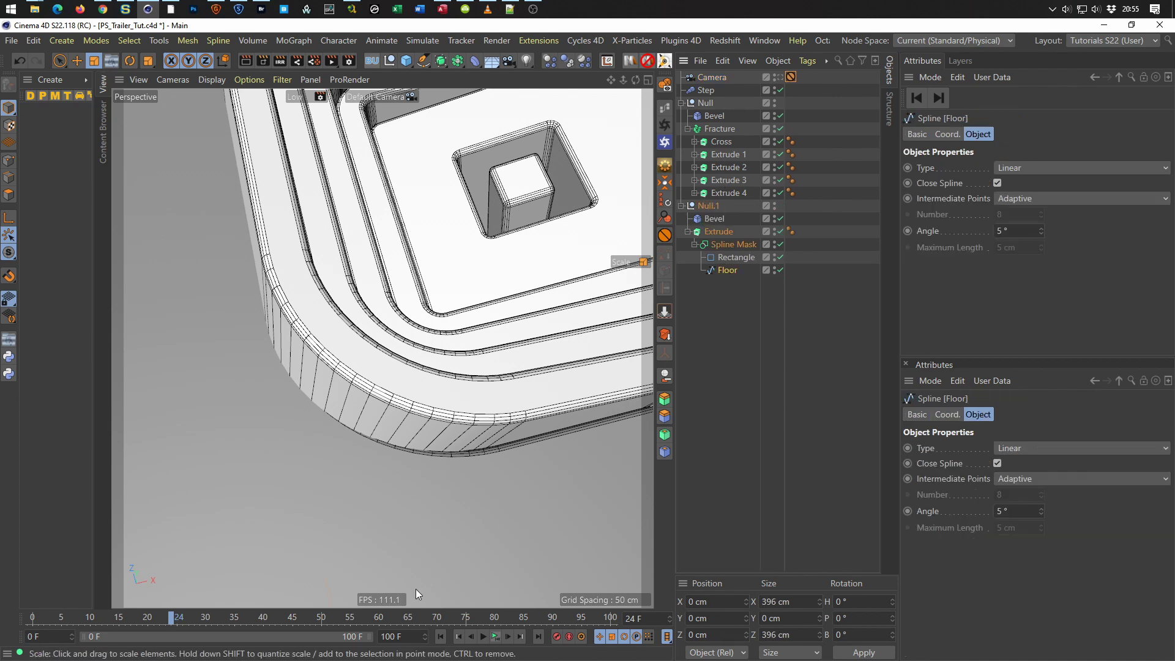
key(t)
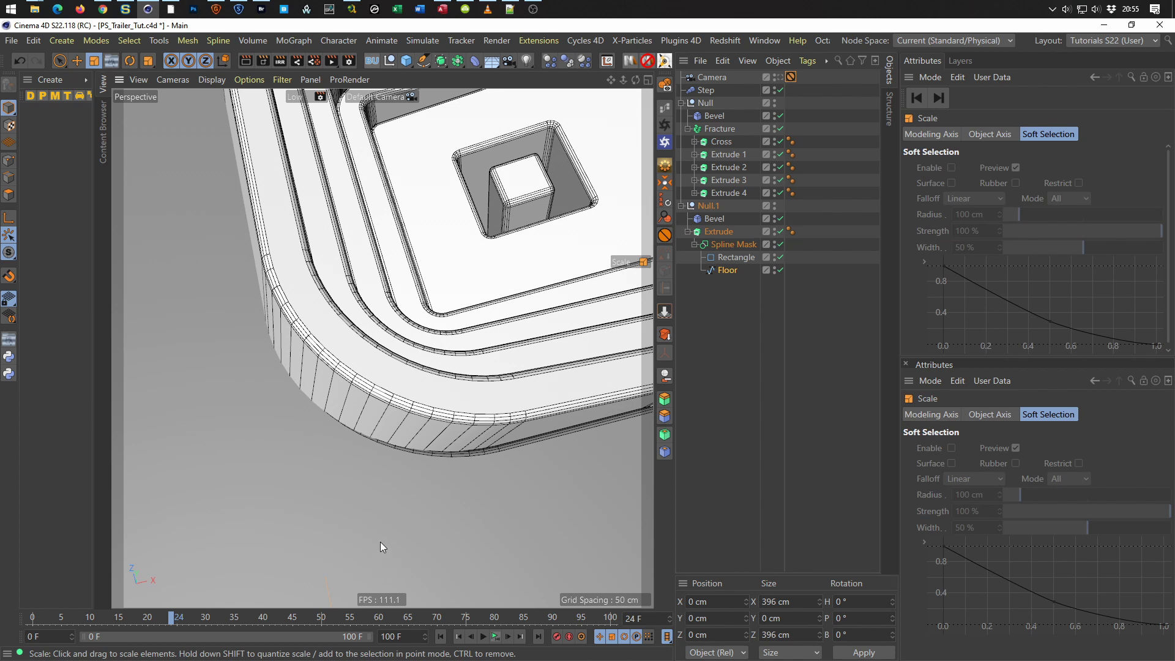
drag(306, 513, 317, 512)
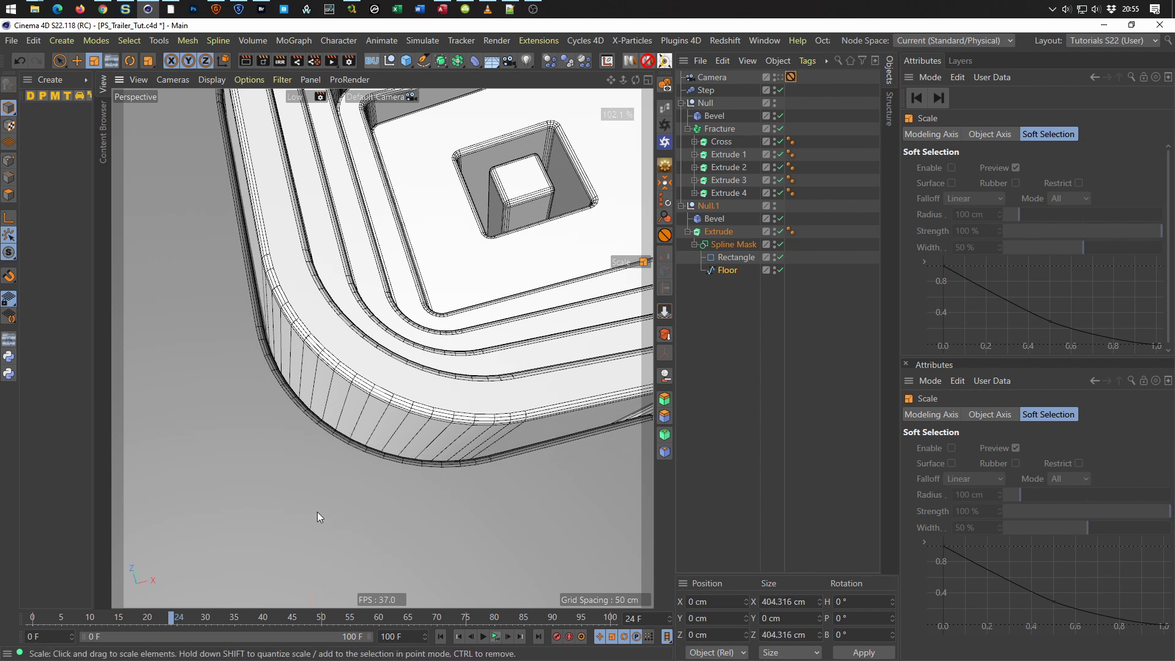
mouse_move(369, 474)
alt+mouse_down()
mouse_move(312, 400)
mouse_move(272, 427)
mouse_move(299, 439)
mouse_move(319, 415)
mouse_move(377, 401)
alt+mouse_up()
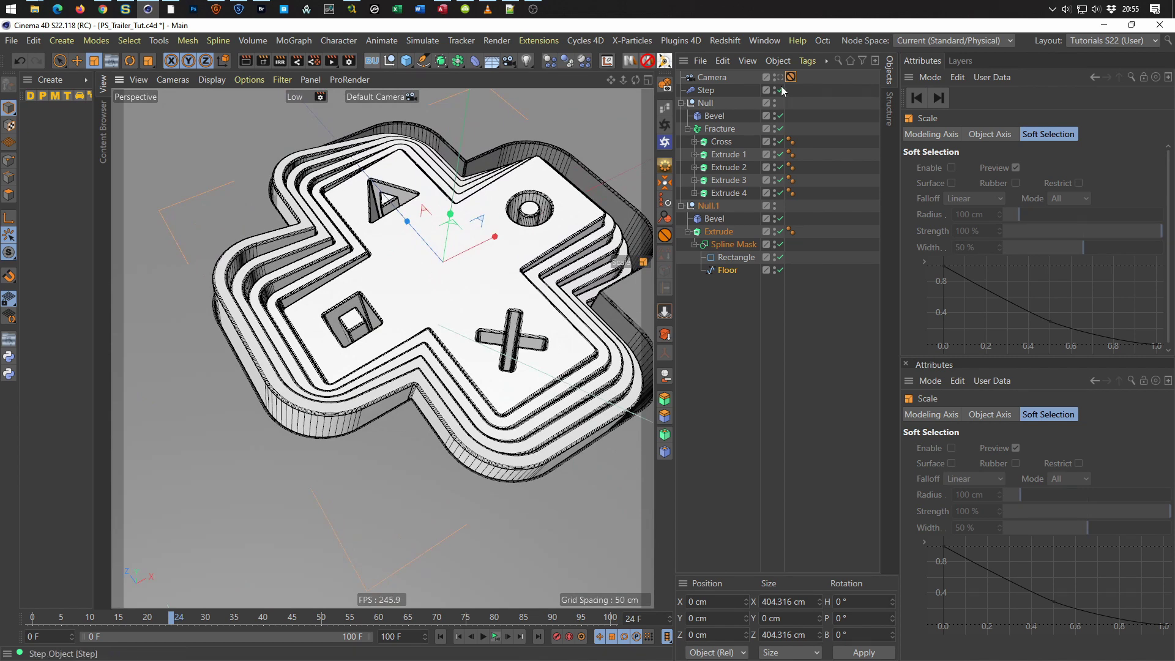
click(777, 77)
Save, render the Camera view to the Picture Viewer, inspect the render, and close it.
key(ctrl+s)
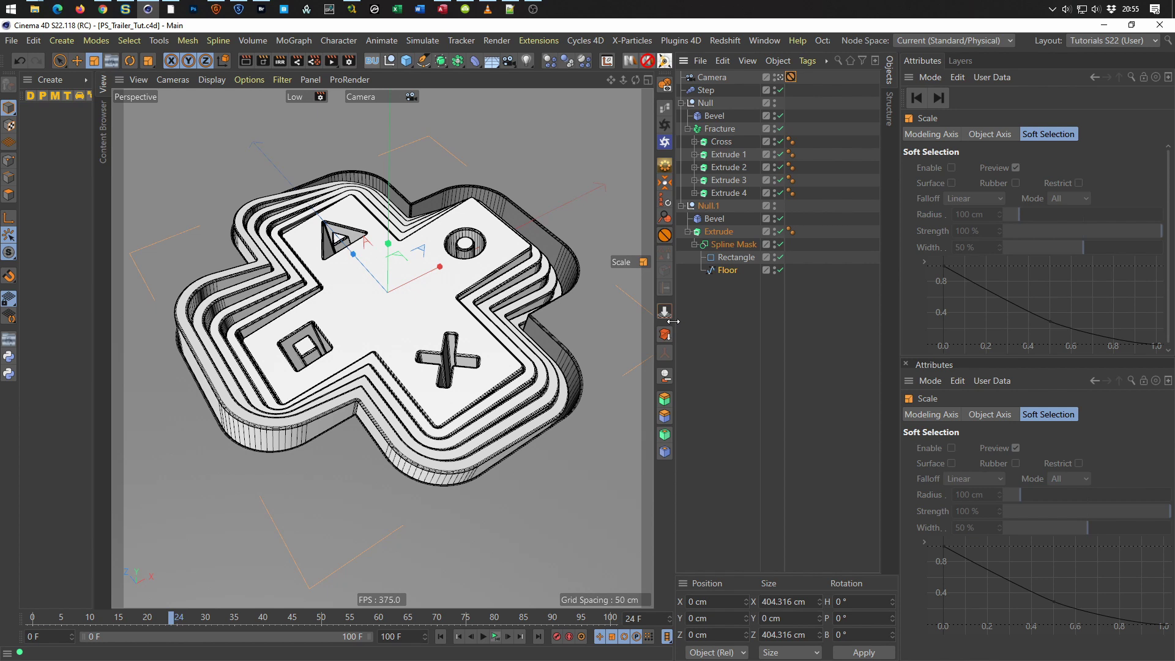
key(shift+r)
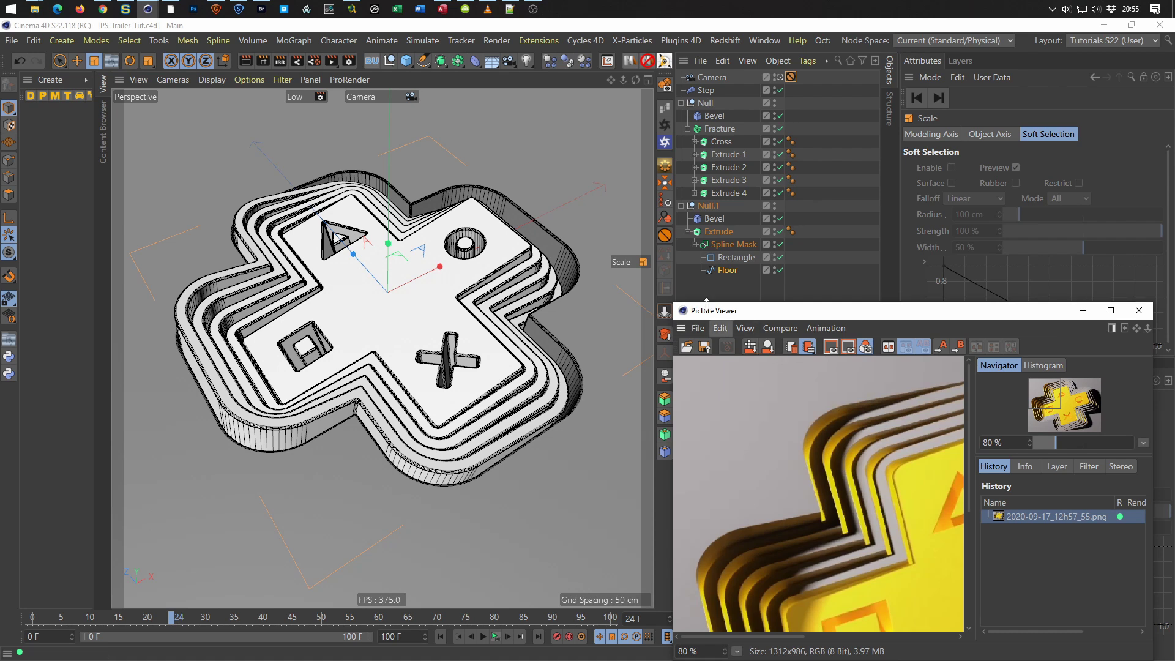
scroll(744, 379, down, 2)
mouse_move(797, 500)
mouse_down()
mouse_move(785, 560)
mouse_move(878, 420)
mouse_move(844, 465)
mouse_up()
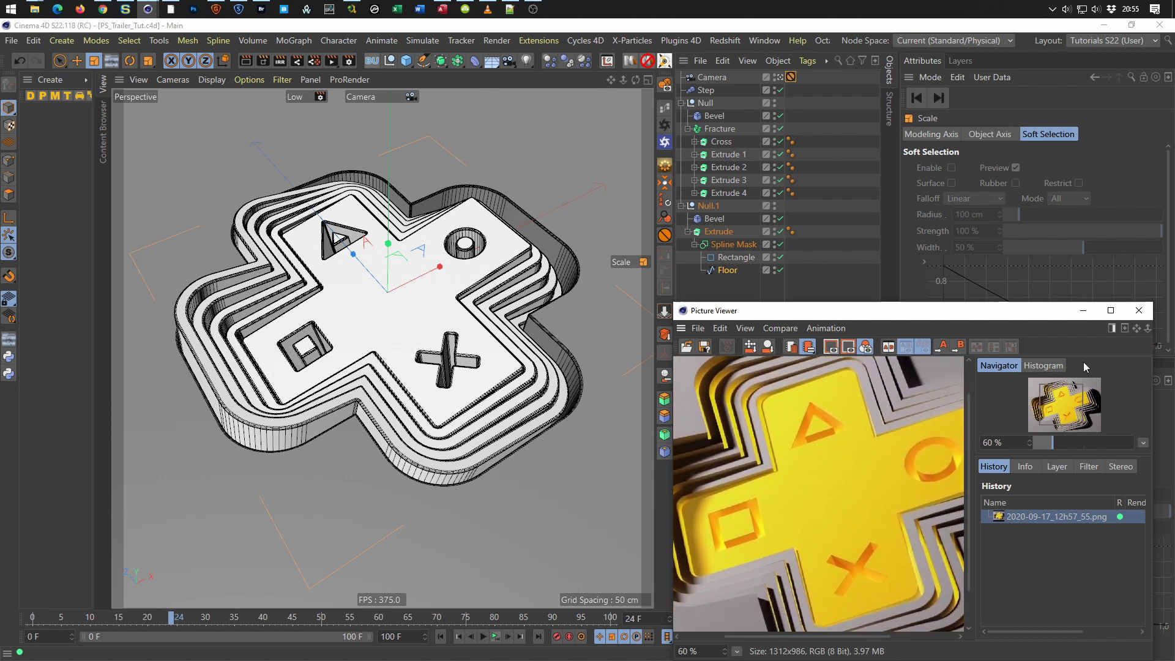
click(1138, 311)
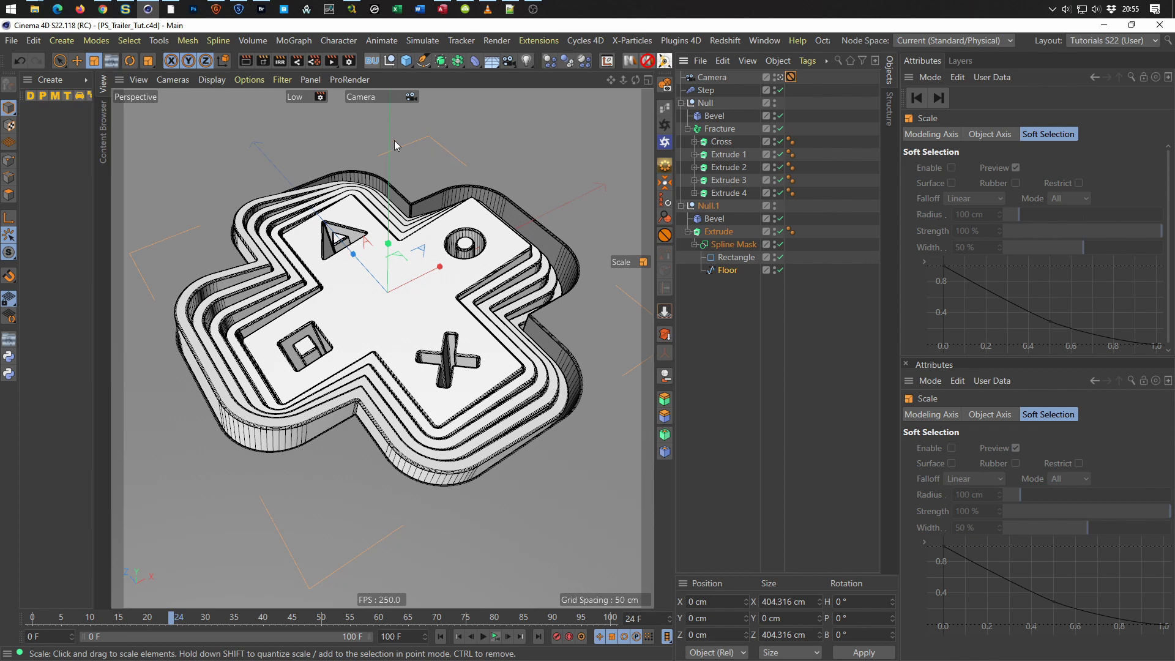
Create a new material and make it yellow with hue 50° and saturation 100%.
double_click(51, 134)
double_click(42, 127)
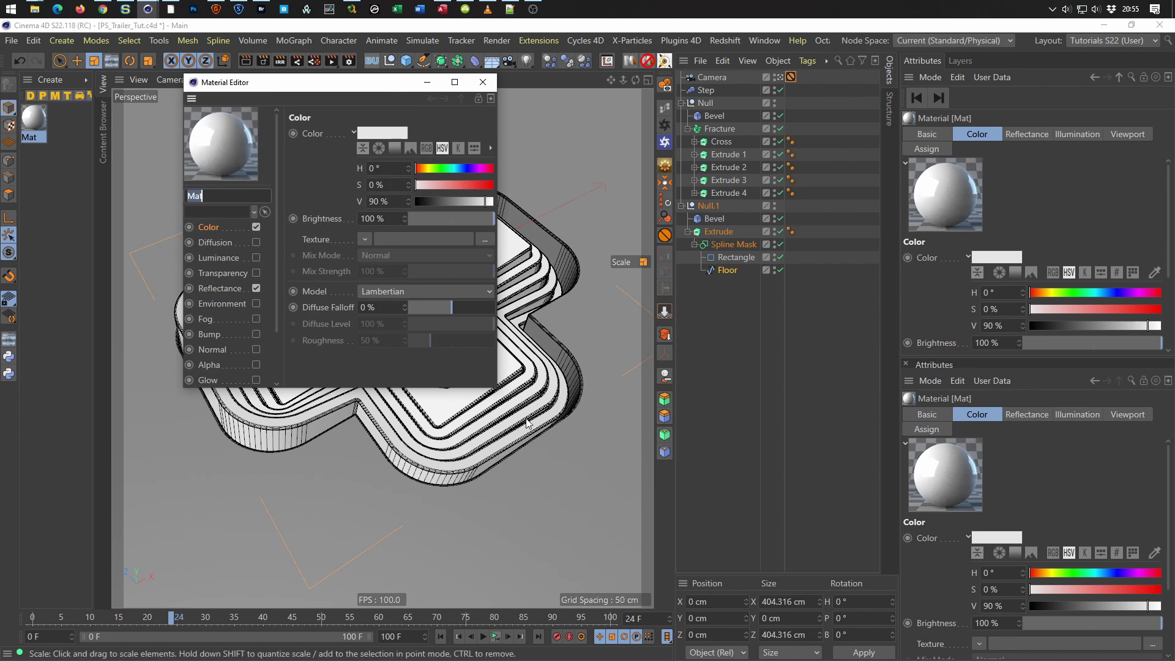
drag(497, 390, 533, 521)
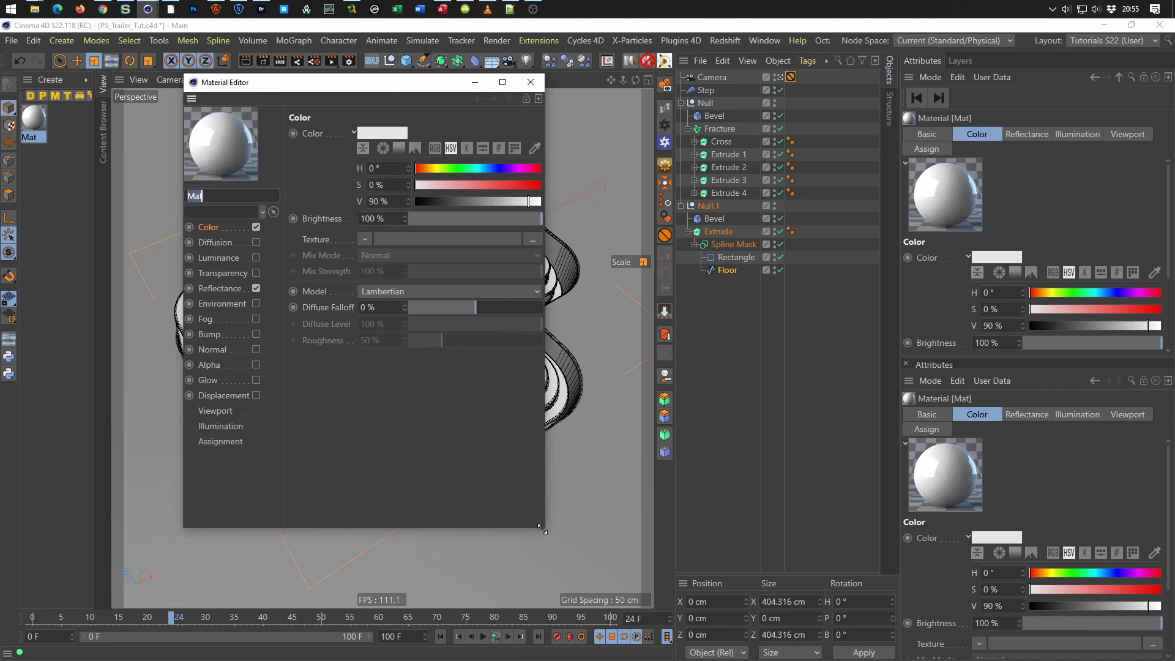
click(213, 231)
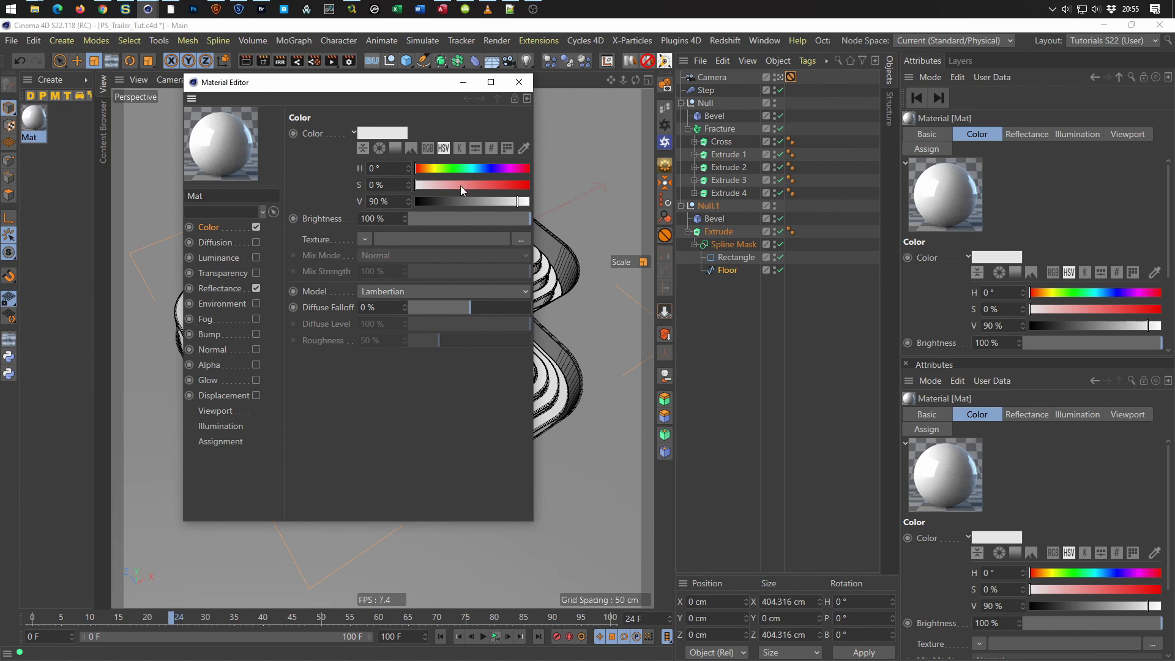
click(428, 169)
mouse_move(464, 181)
mouse_down()
mouse_move(556, 201)
mouse_move(531, 201)
mouse_up()
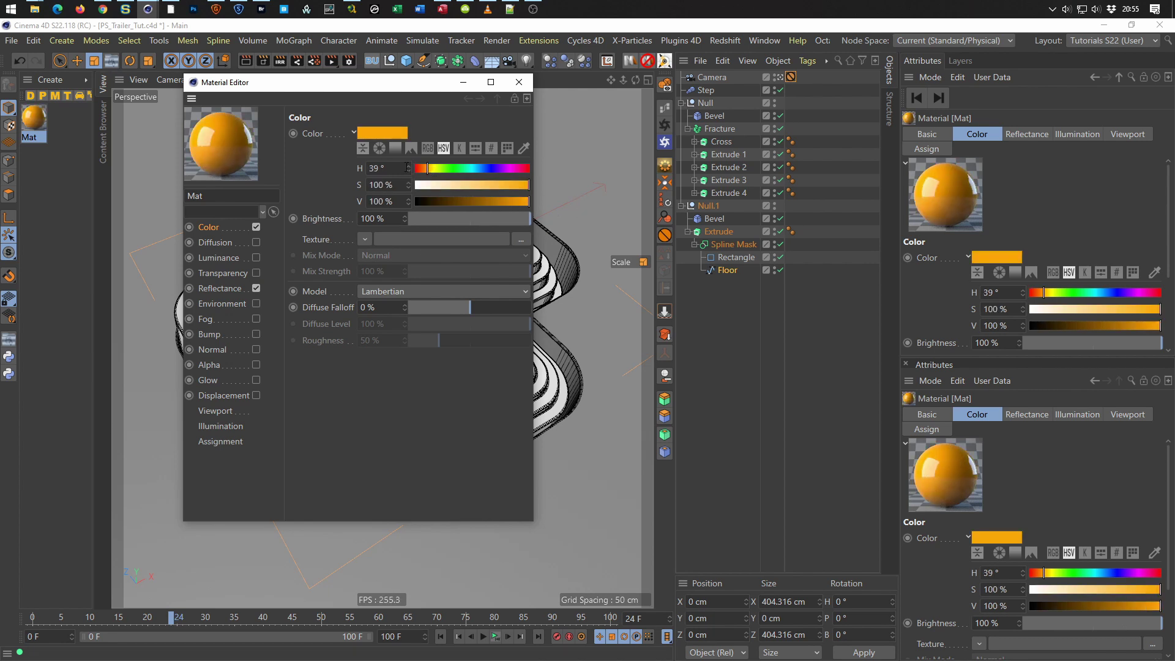
click(395, 169)
text(50)
key(Return)
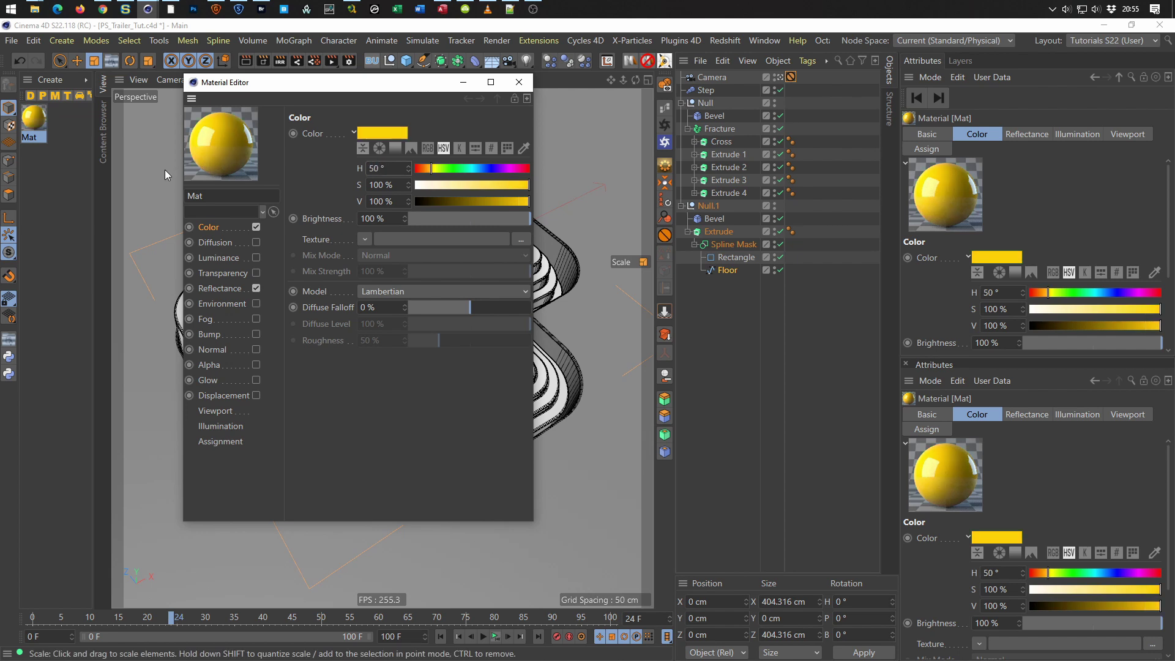
Apply the yellow material to the Cross object and name it Cross.
mouse_move(335, 87)
mouse_down()
mouse_move(740, 172)
mouse_move(403, 280)
mouse_up()
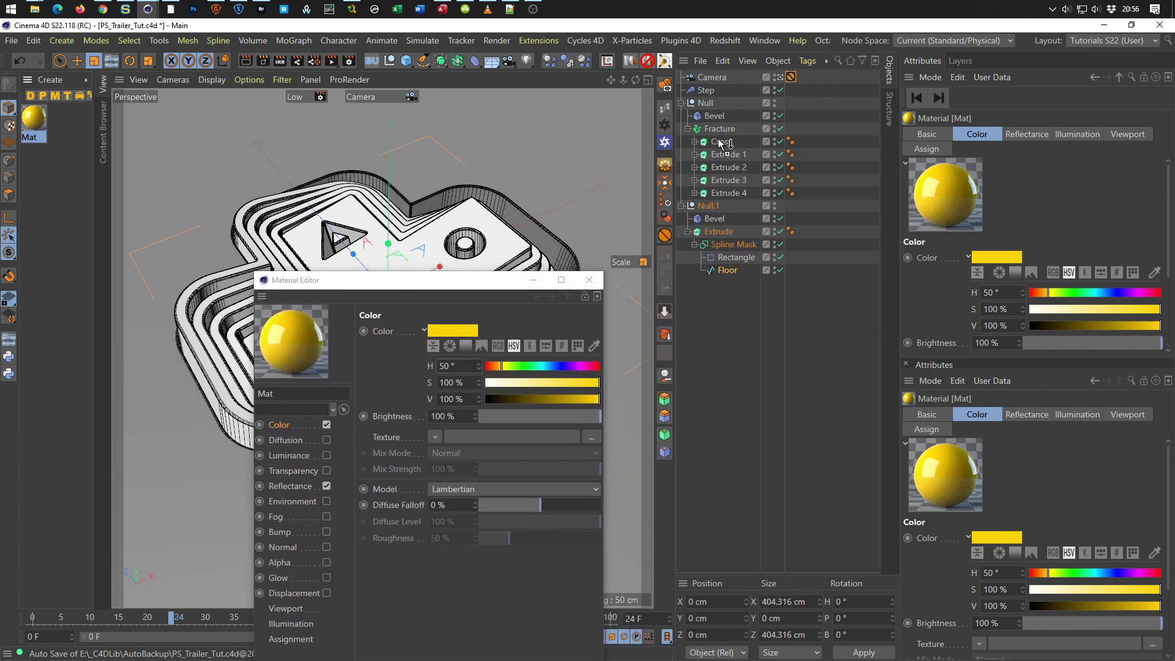
drag(33, 122, 725, 144)
drag(436, 289, 586, 188)
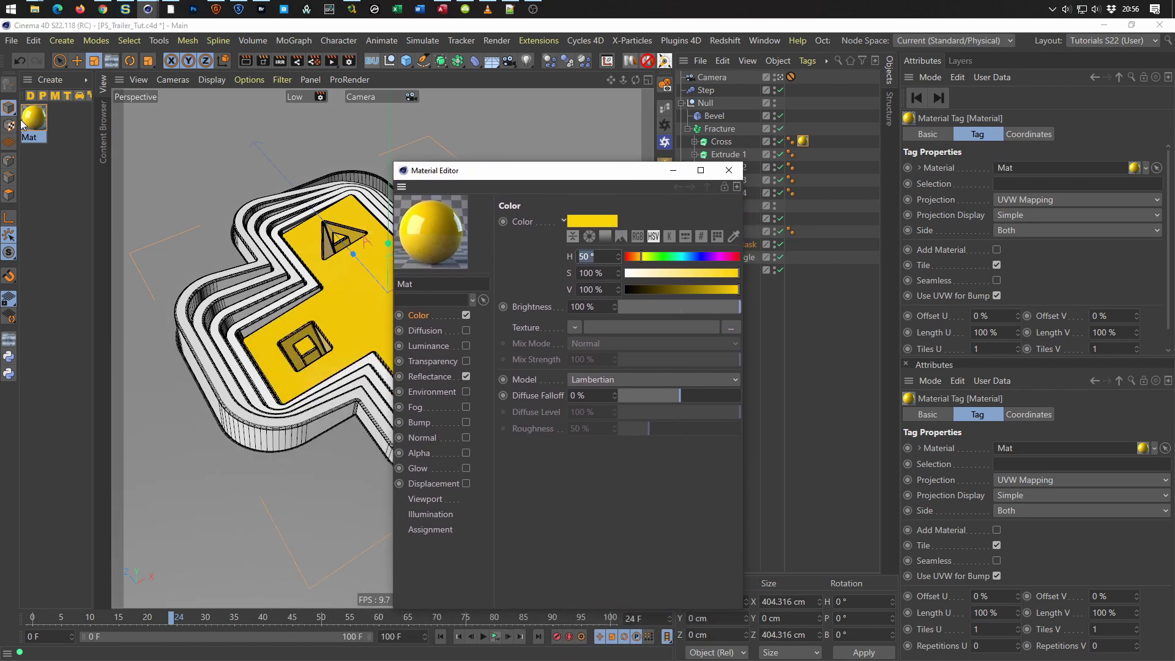
double_click(29, 138)
text(Croc)
text(s)
key(Return)
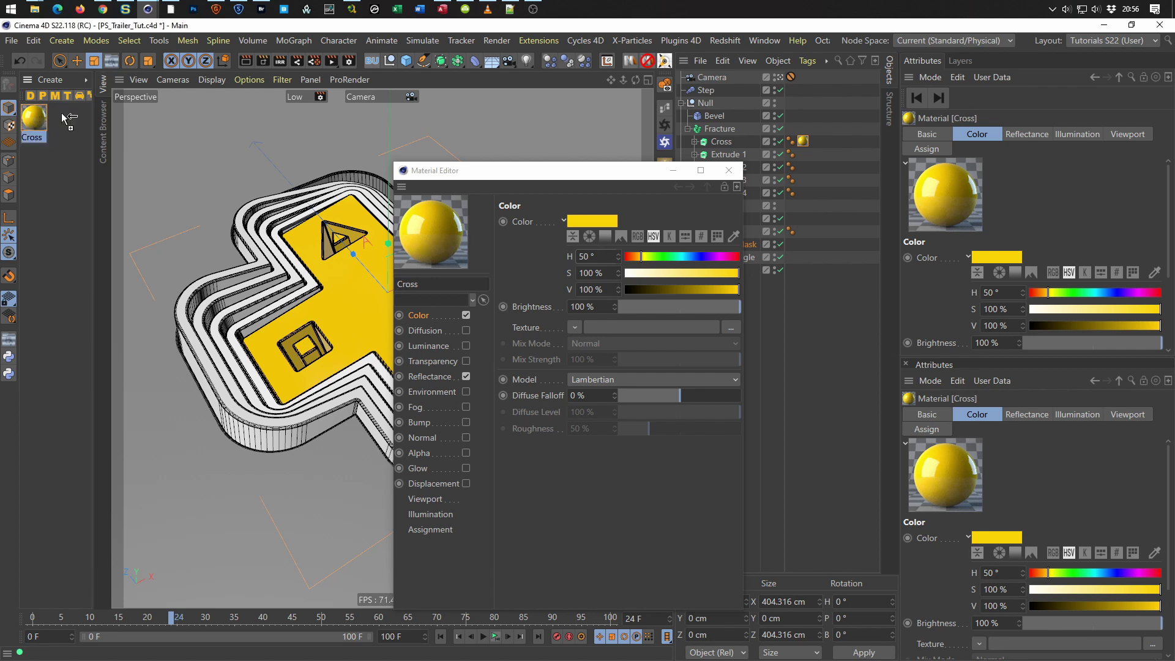
Duplicate the Cross material and name the copy Grey.
ctrl+drag(62, 113, 74, 143)
double_click(62, 137)
text(Gre)
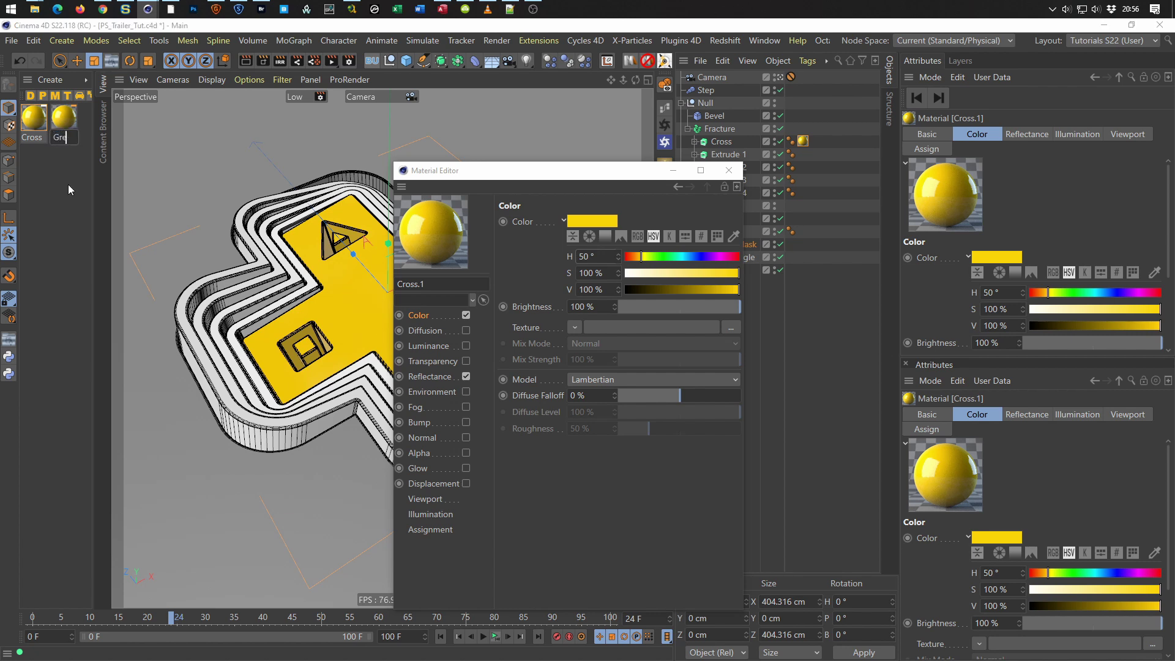
text(y)
Make the Grey material neutral grey with saturation 0% and value 63%.
key(Return)
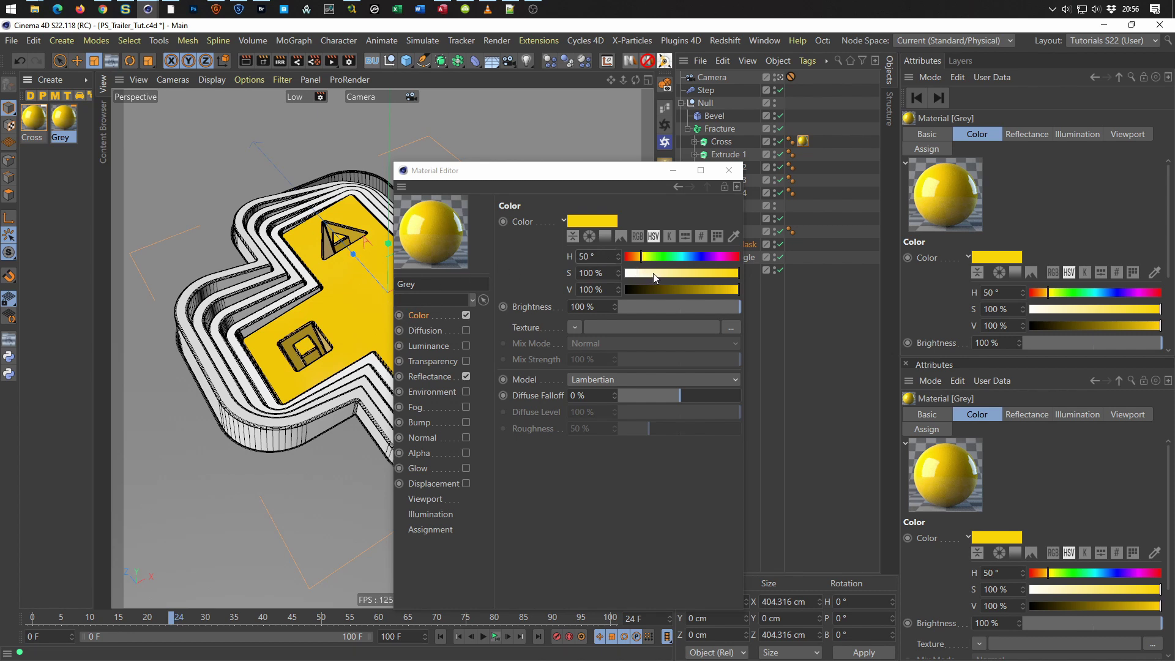
drag(652, 273, 625, 273)
drag(710, 290, 697, 290)
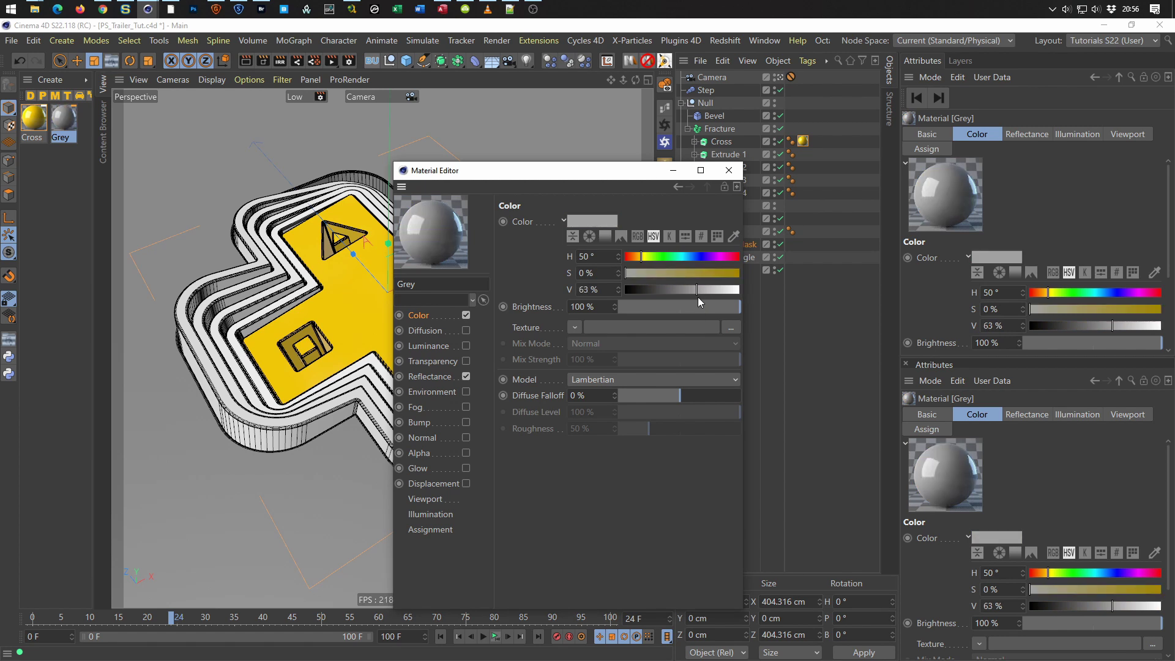
mouse_move(589, 175)
mouse_down()
mouse_move(426, 249)
mouse_move(309, 336)
mouse_move(257, 351)
mouse_up()
Drop Grey onto Extrude 1 and 2, then delete the resulting grey tags from Extrude 1–4.
mouse_move(739, 156)
mouse_down()
mouse_move(803, 167)
mouse_move(803, 193)
mouse_up()
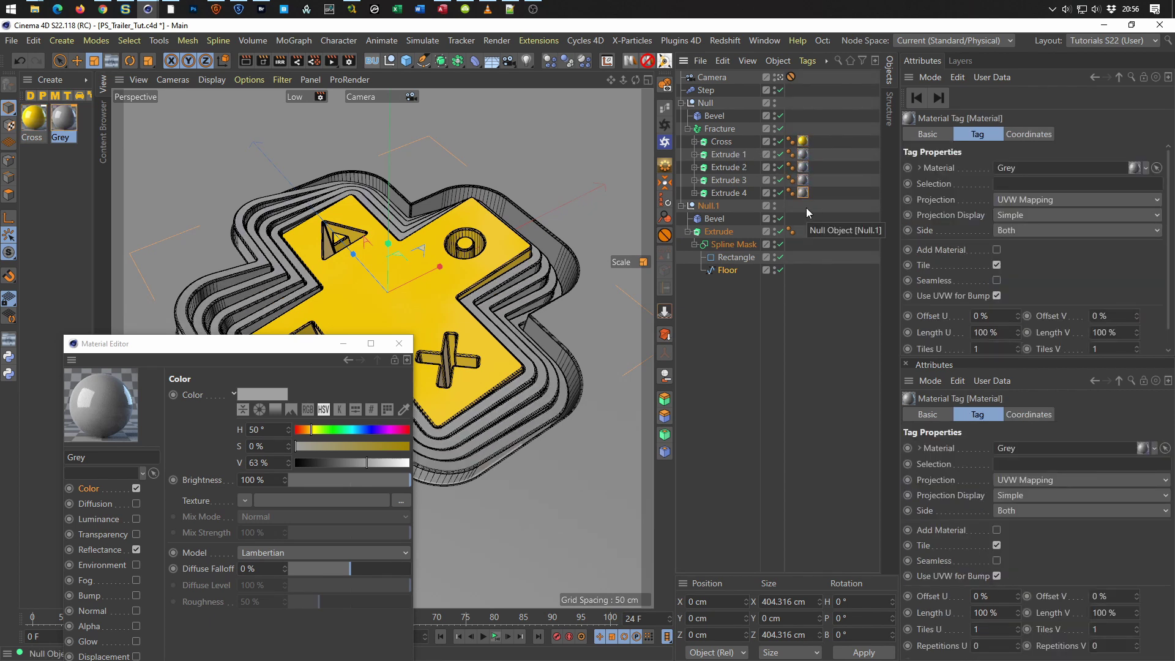
drag(828, 223, 798, 151)
key(Delete)
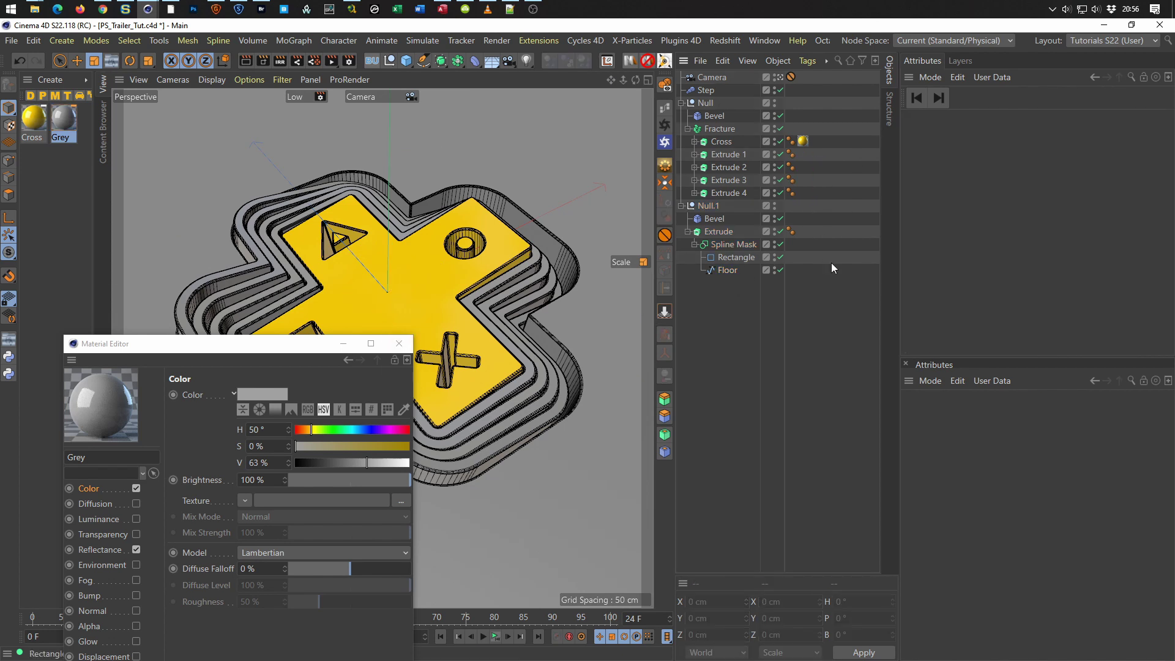
mouse_move(316, 345)
mouse_down()
mouse_move(377, 186)
mouse_move(381, 118)
mouse_up()
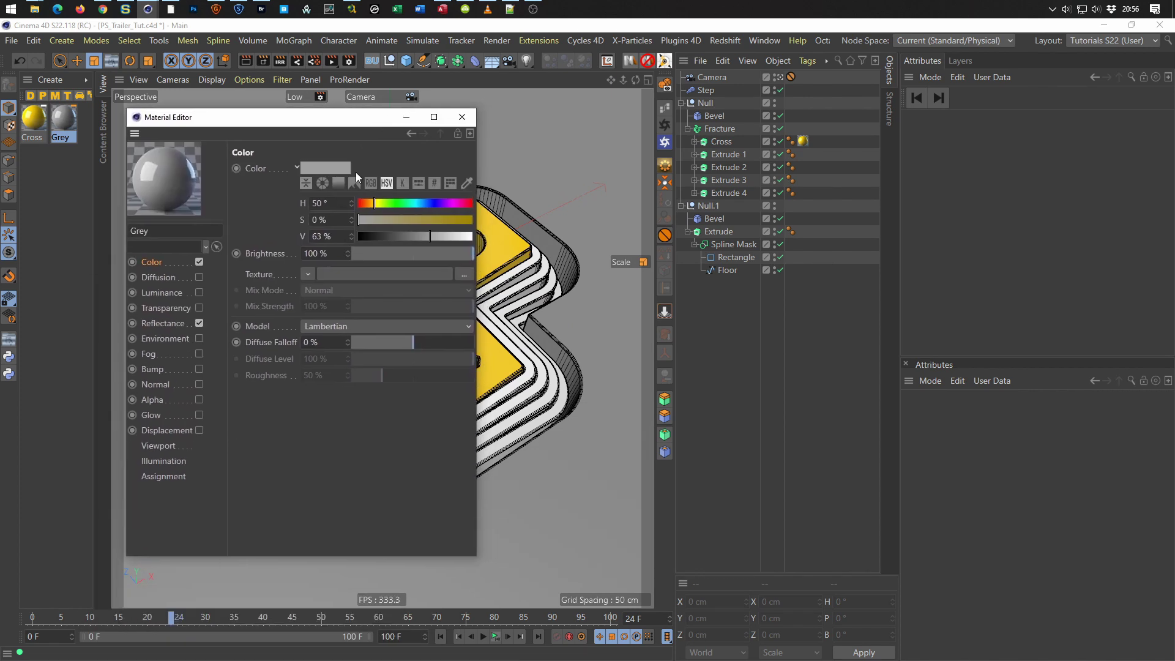
Assign Grey to Extrude 1–4 and the floor Extrude via the Assignment list, then close the editor.
click(167, 480)
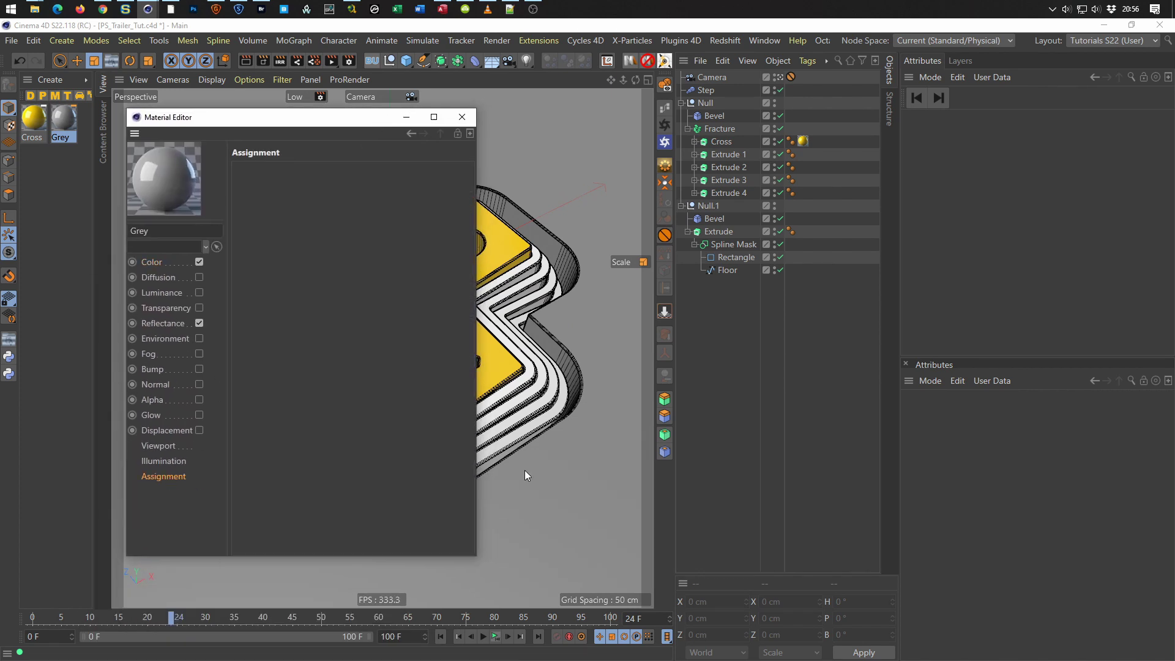
click(729, 154)
shift+click(721, 194)
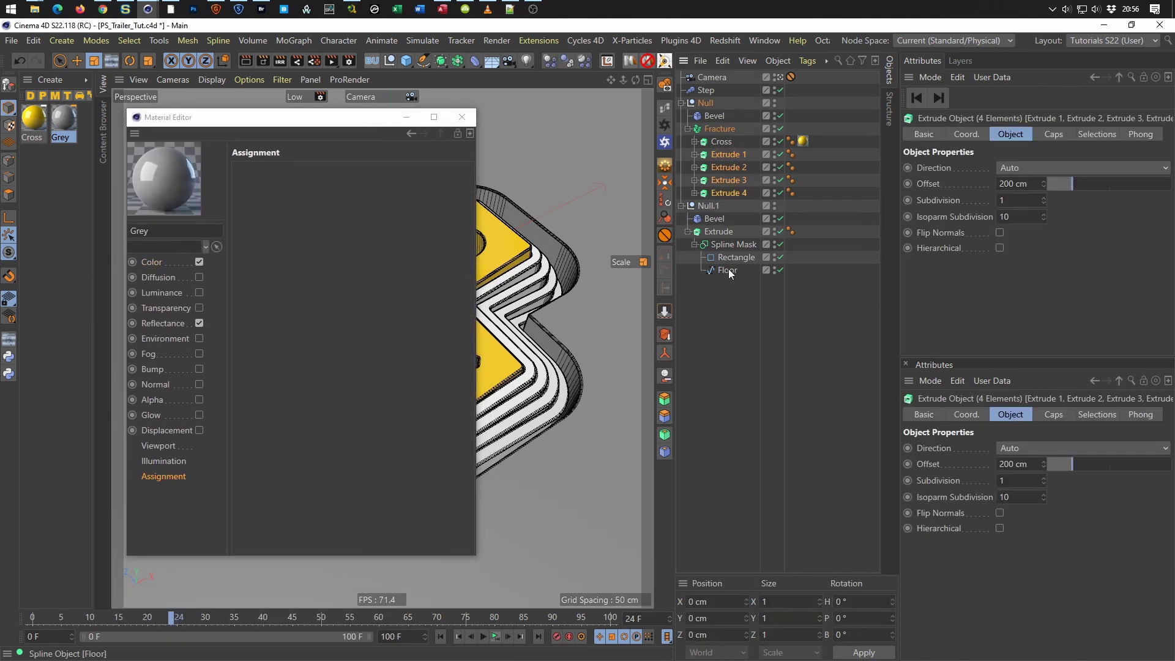
ctrl+click(713, 233)
drag(719, 232, 306, 255)
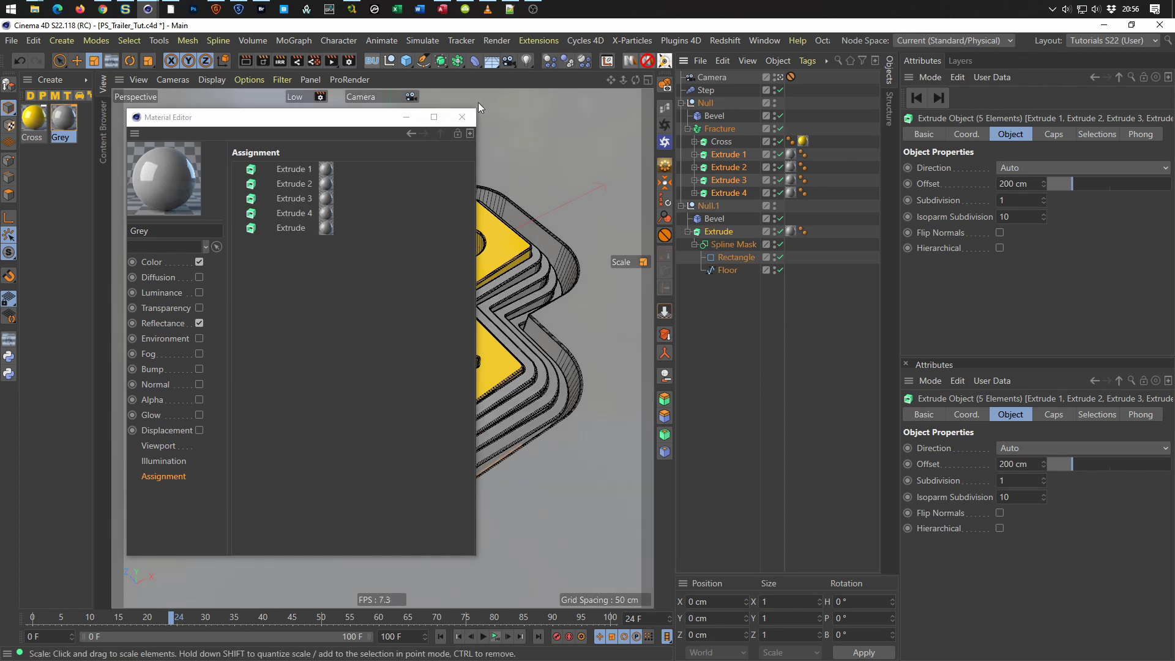
click(462, 117)
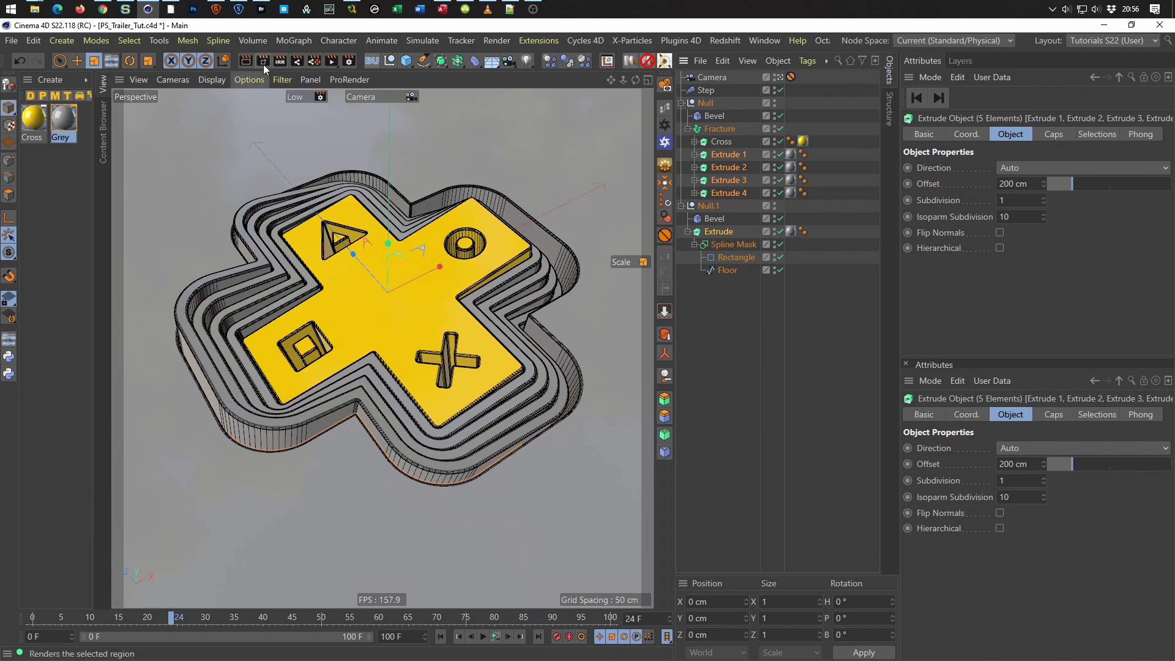
Draw an interactive render region over the whole model and set its quality to Low GI.
click(280, 61)
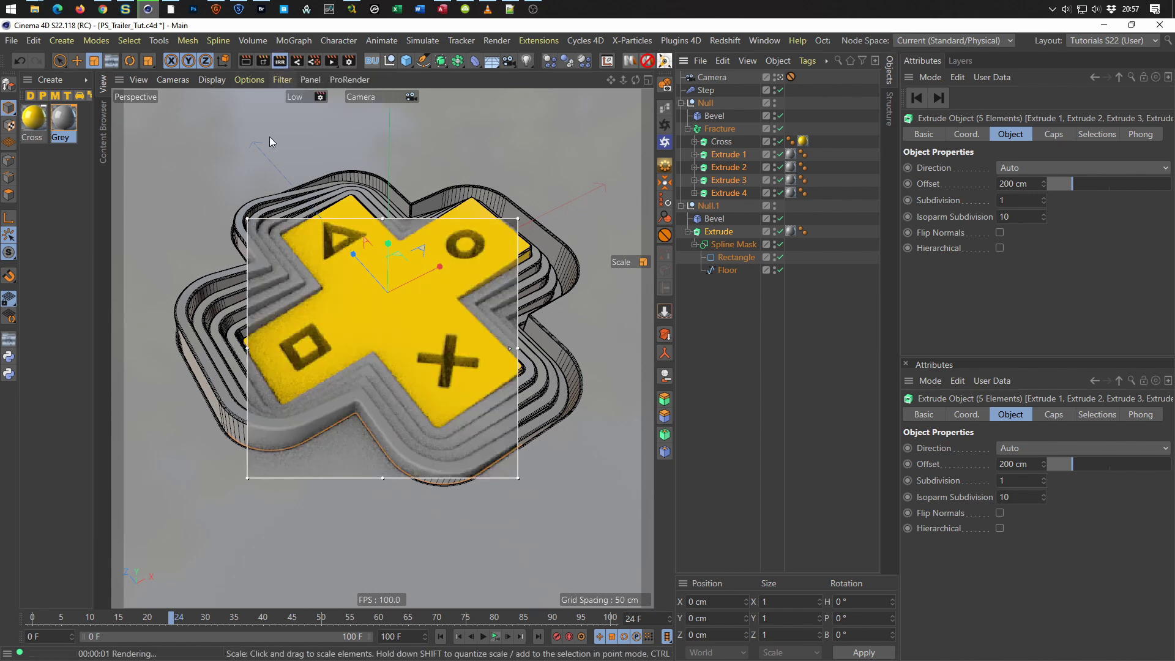
drag(250, 221, 162, 123)
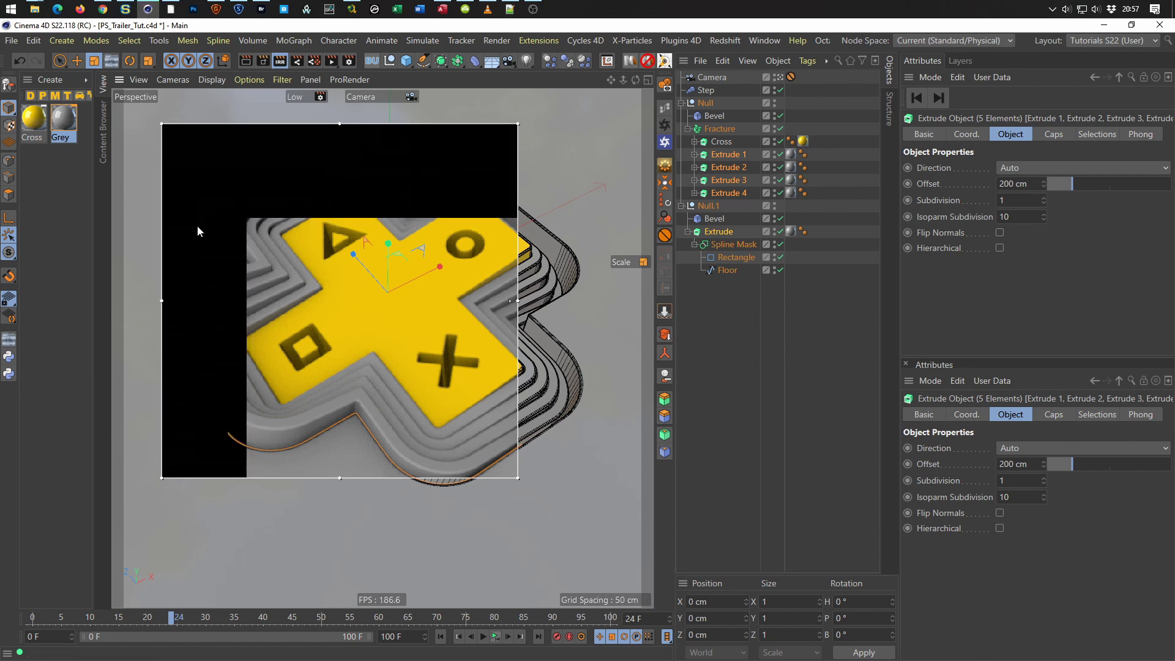
drag(519, 480, 616, 542)
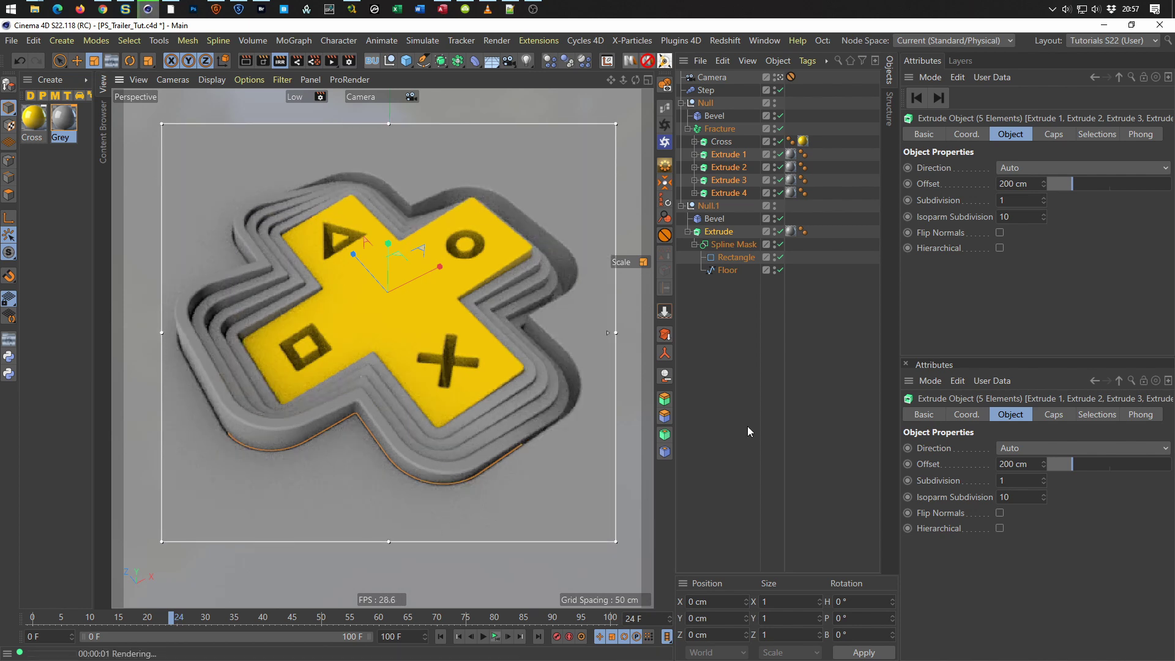
click(320, 96)
click(361, 158)
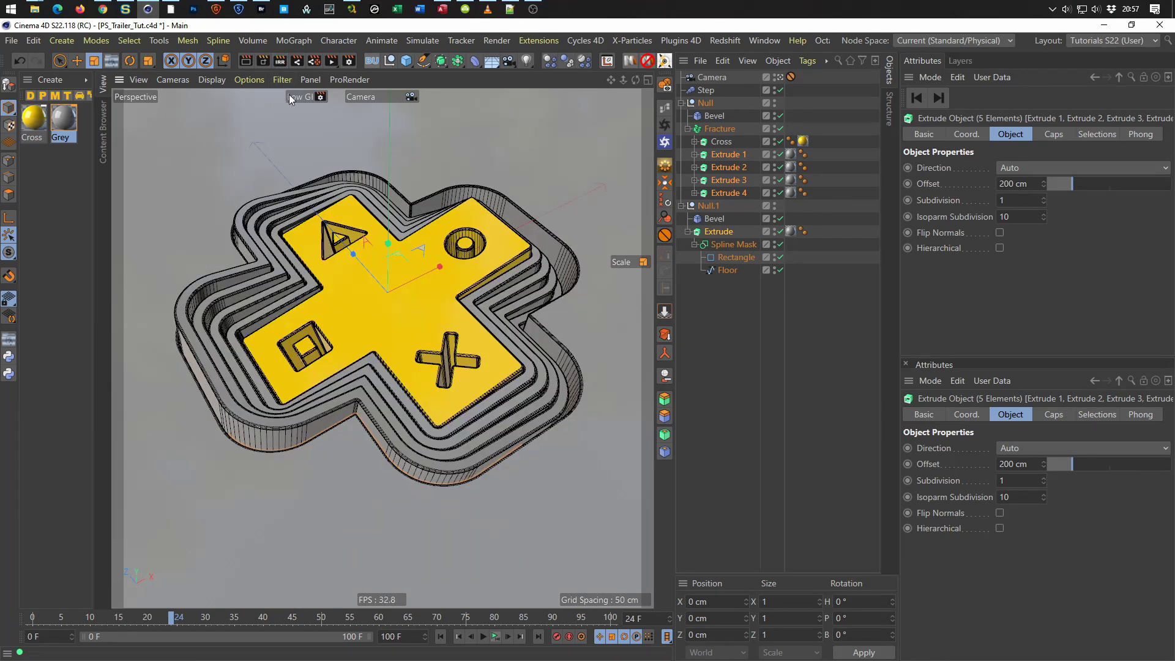
Add a Nikomedias Scene Rig Ultimate with Floor and Background off, and restart the render region.
click(630, 61)
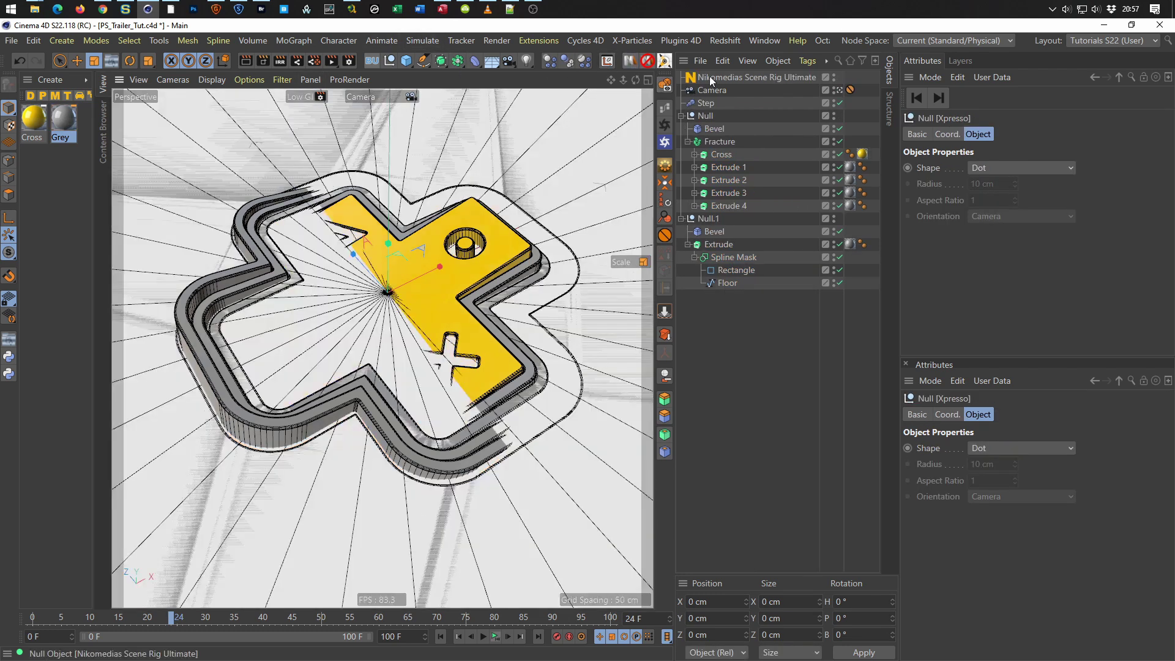
click(710, 77)
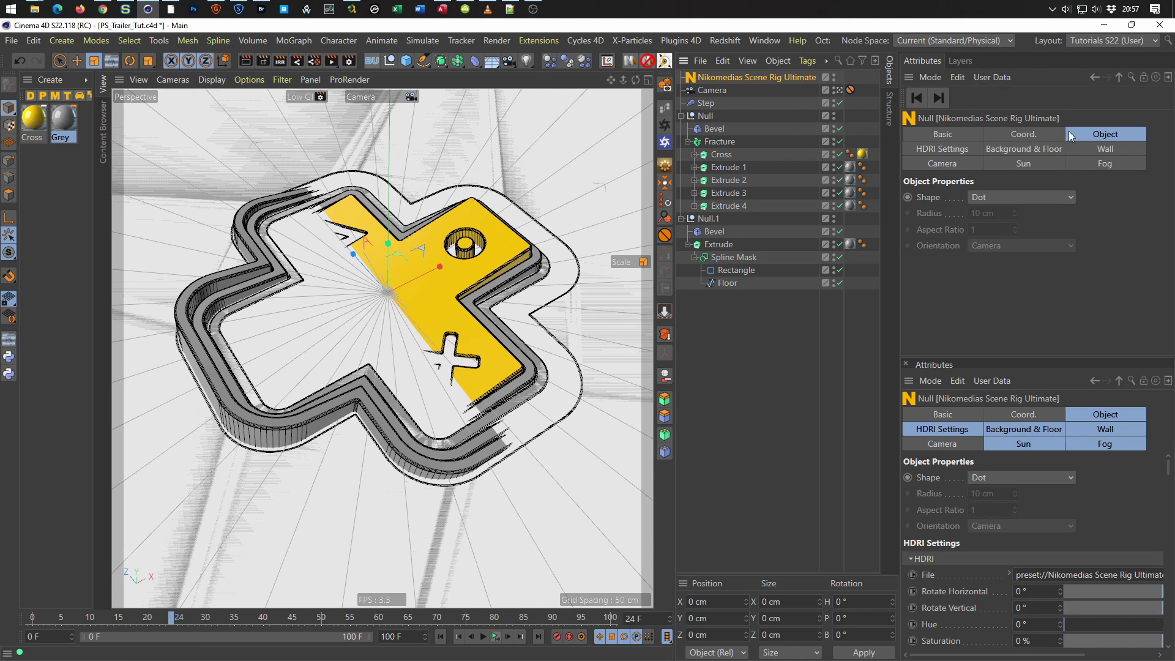
click(986, 152)
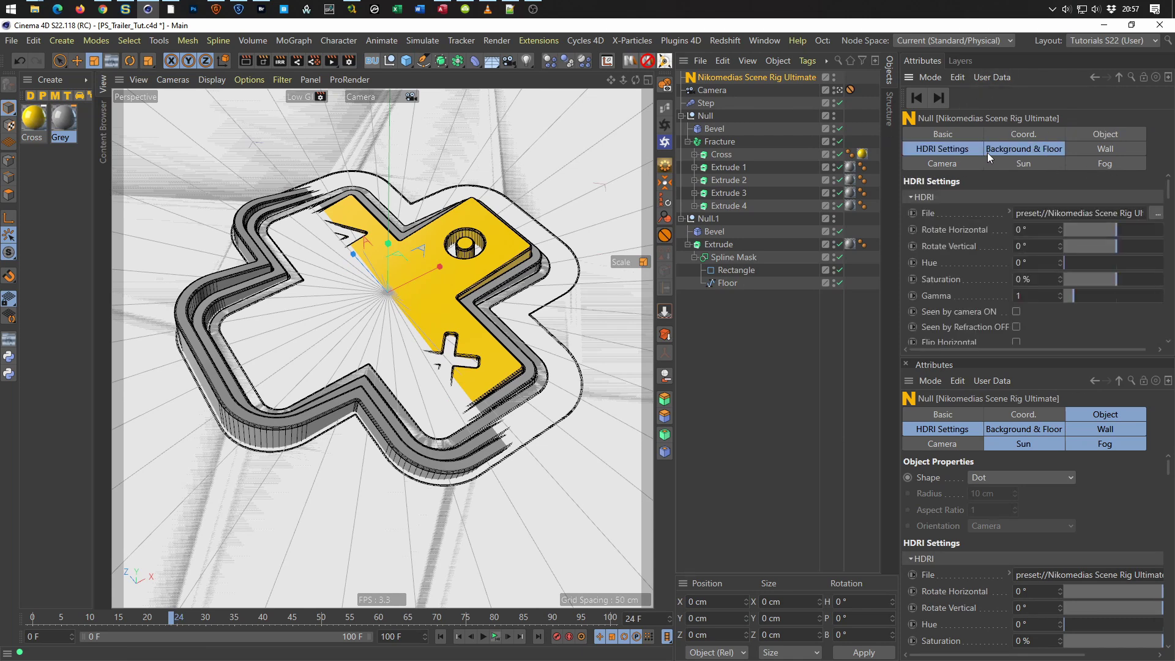
click(982, 202)
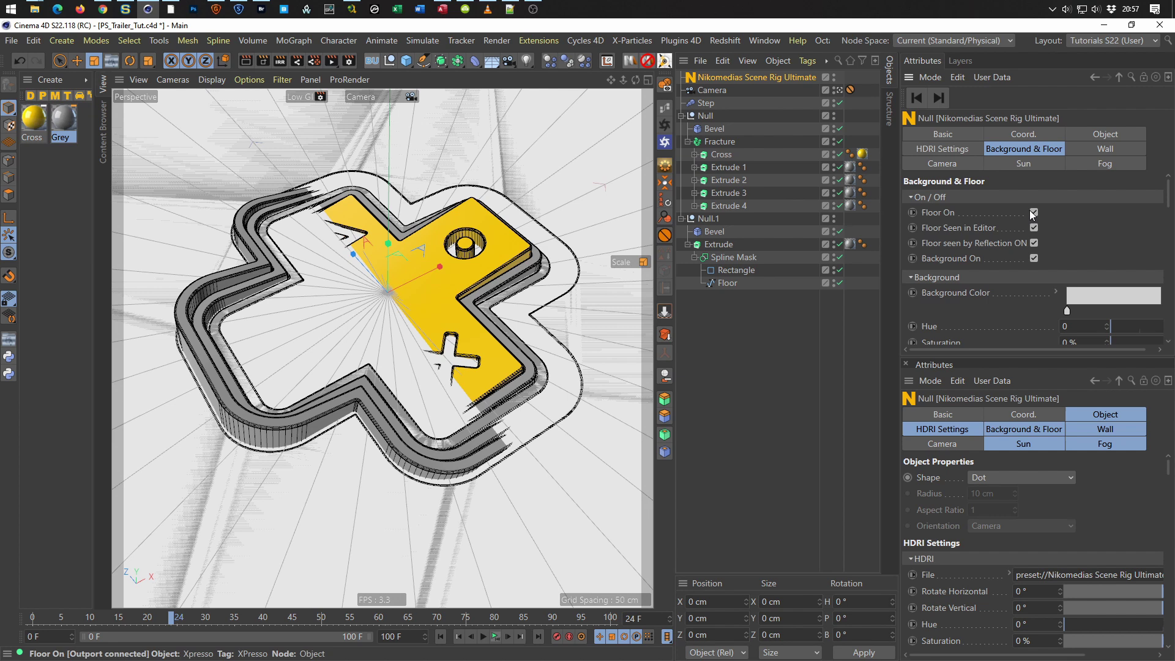
click(1033, 212)
click(1034, 258)
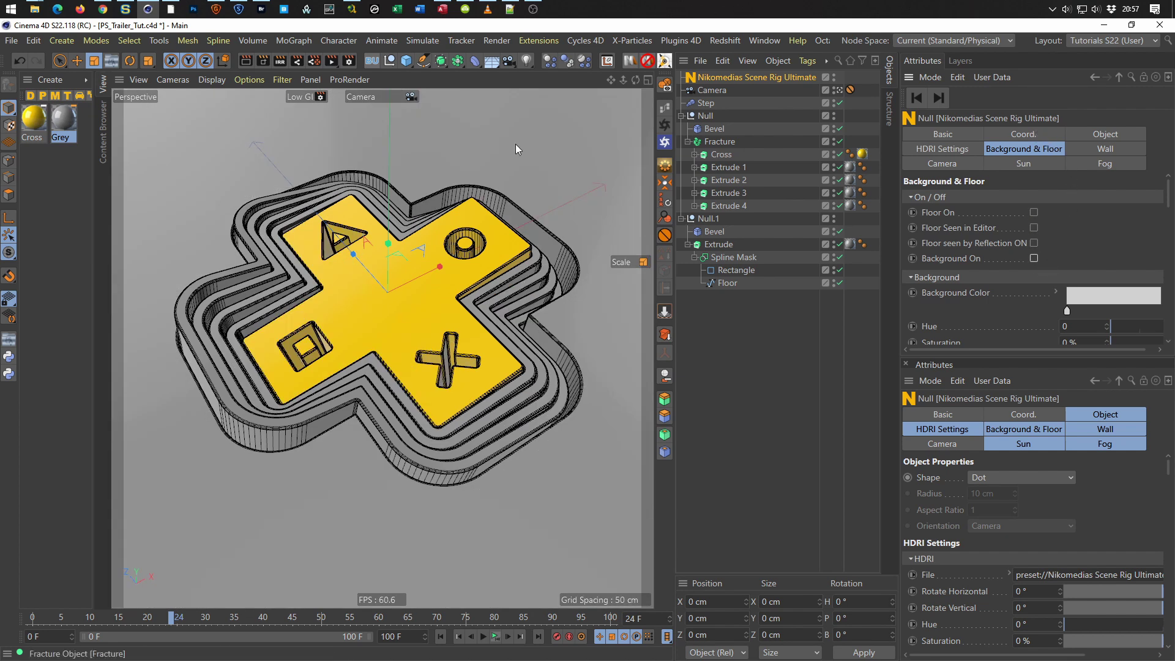
click(279, 60)
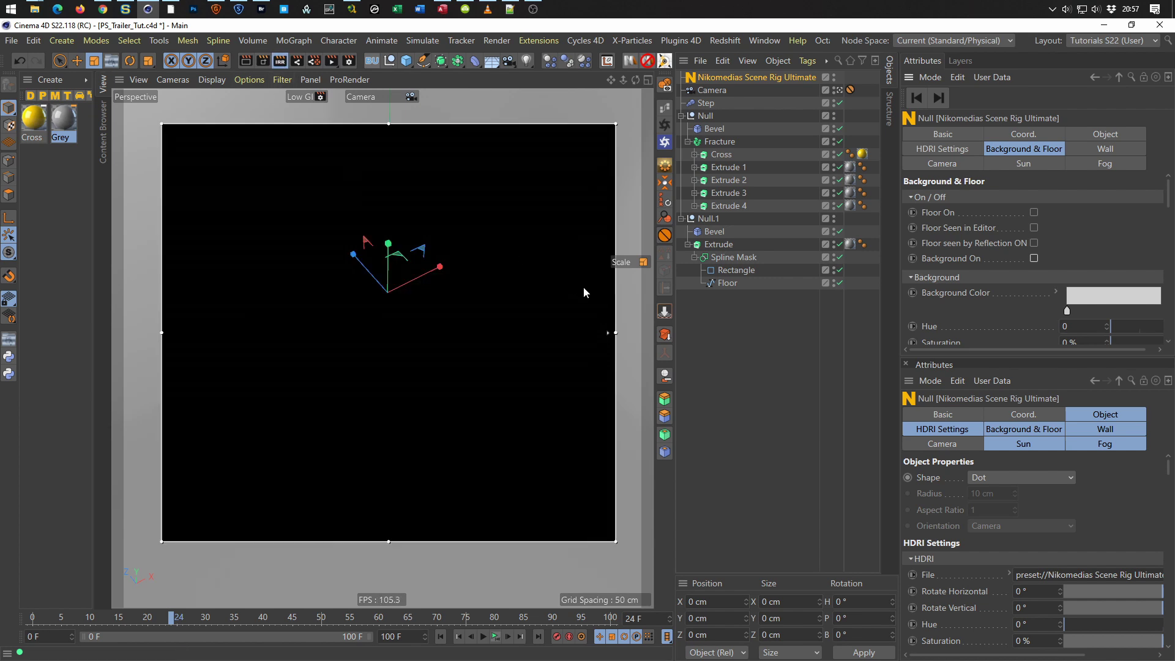
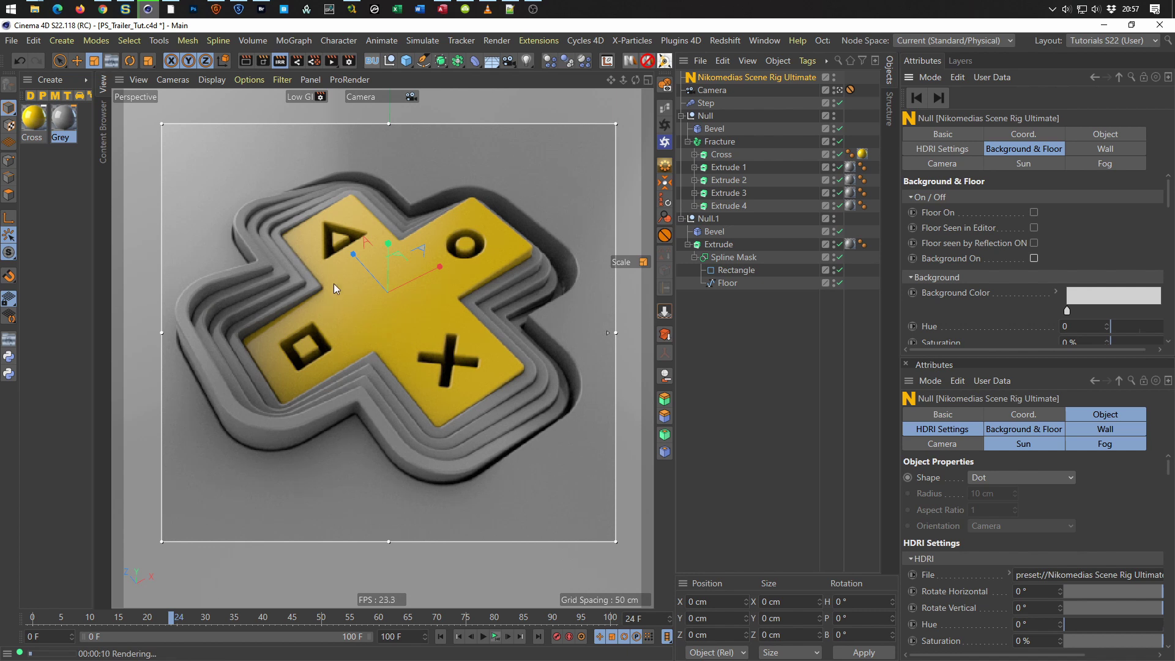
Render the current frame and pan around the cross to inspect the result.
key(shift+r)
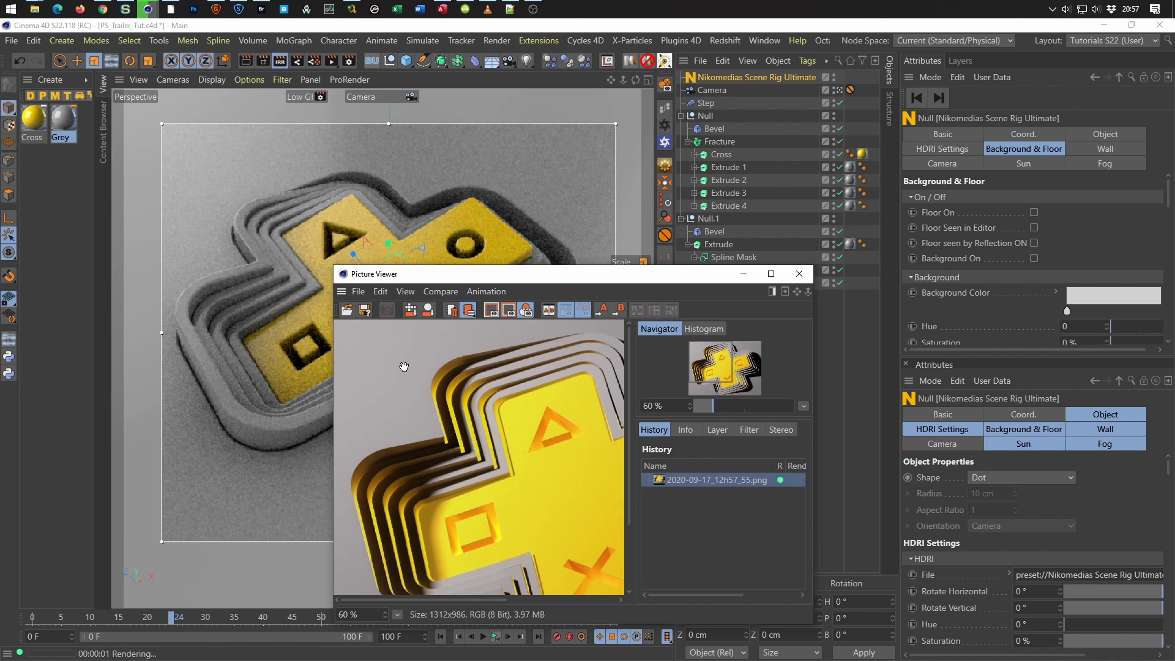
mouse_move(453, 493)
mouse_down()
mouse_move(457, 429)
mouse_move(440, 545)
mouse_up()
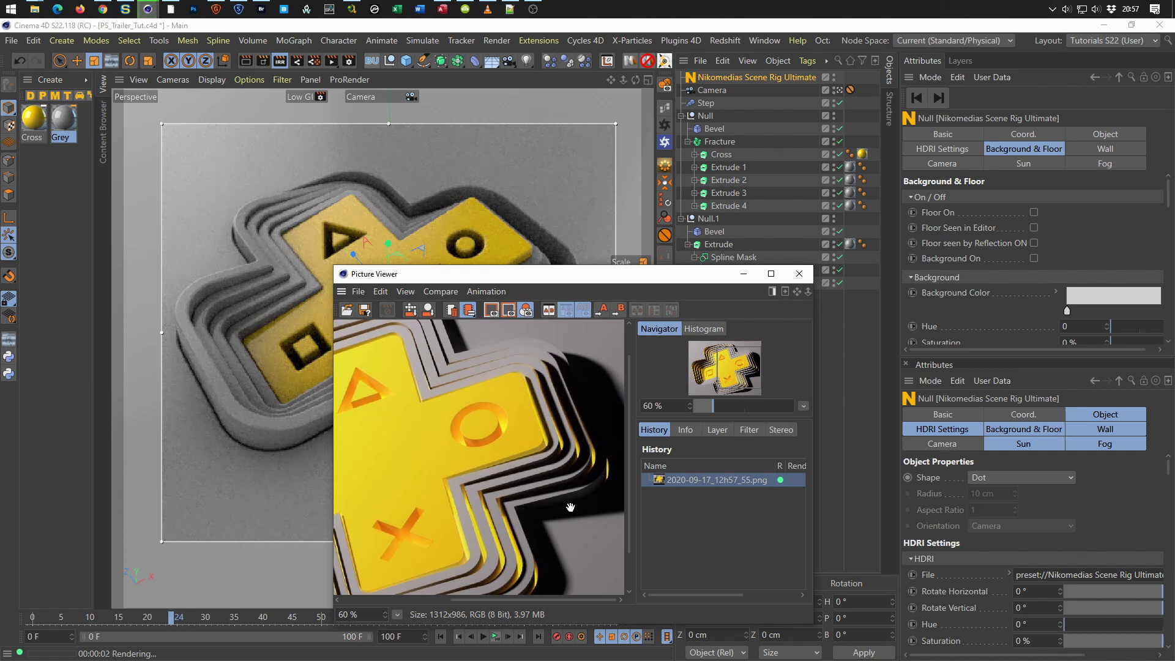
drag(570, 508, 428, 465)
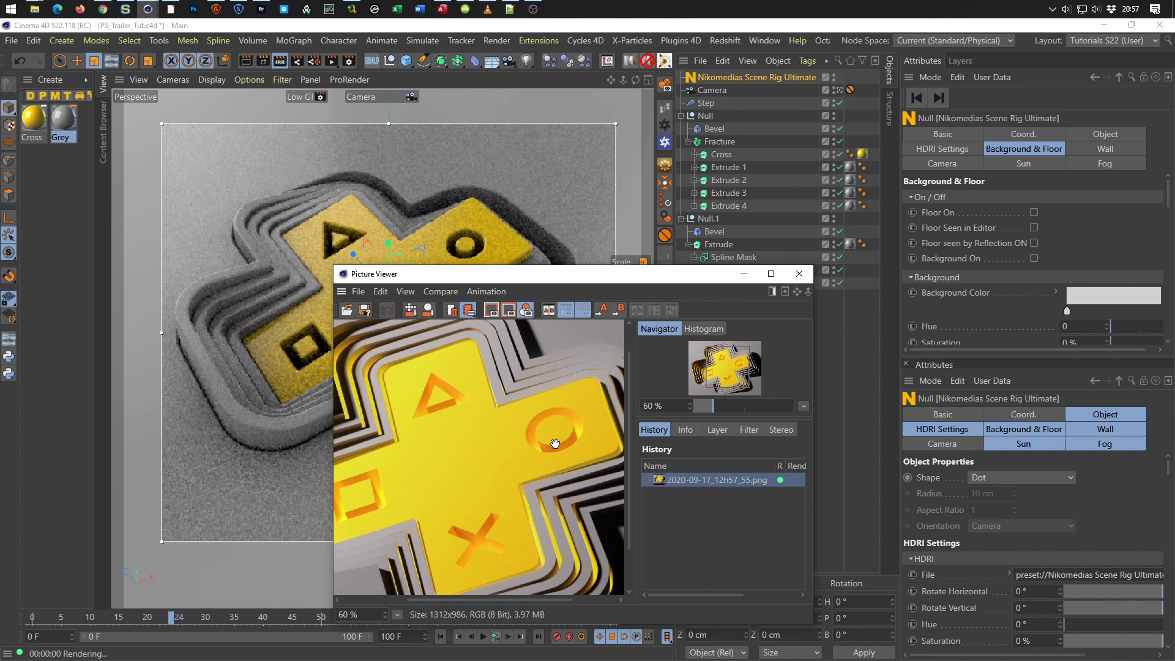
mouse_move(517, 469)
mouse_down()
mouse_move(574, 418)
mouse_move(505, 554)
mouse_up()
mouse_move(507, 514)
mouse_down()
mouse_move(532, 504)
mouse_move(567, 410)
mouse_up()
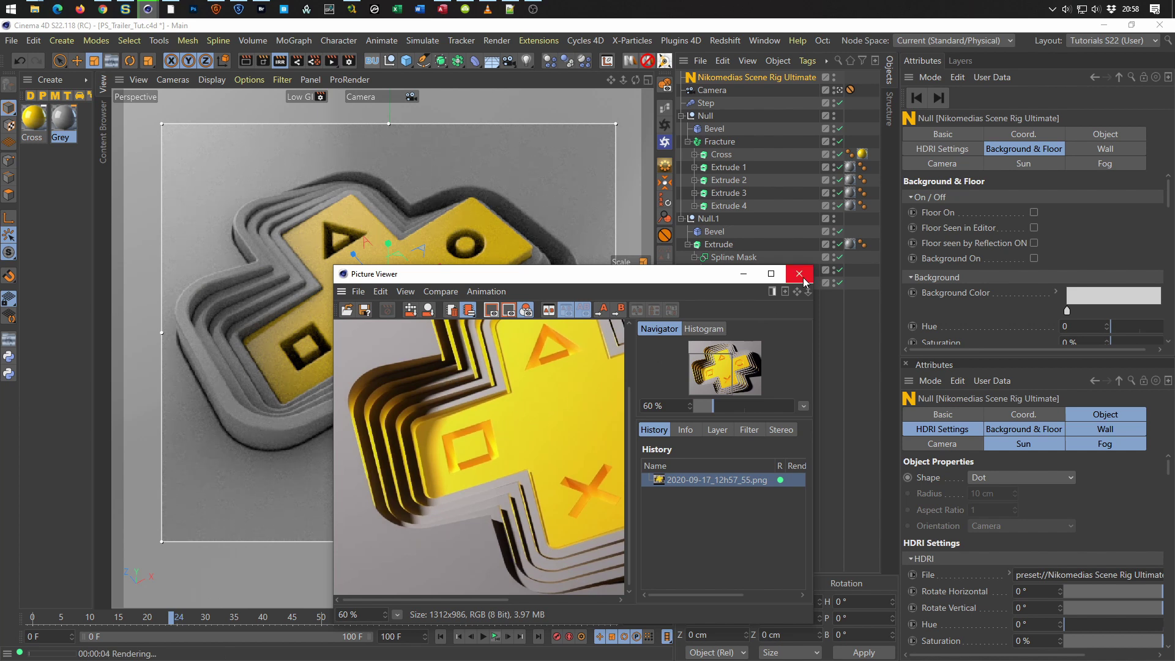
click(804, 281)
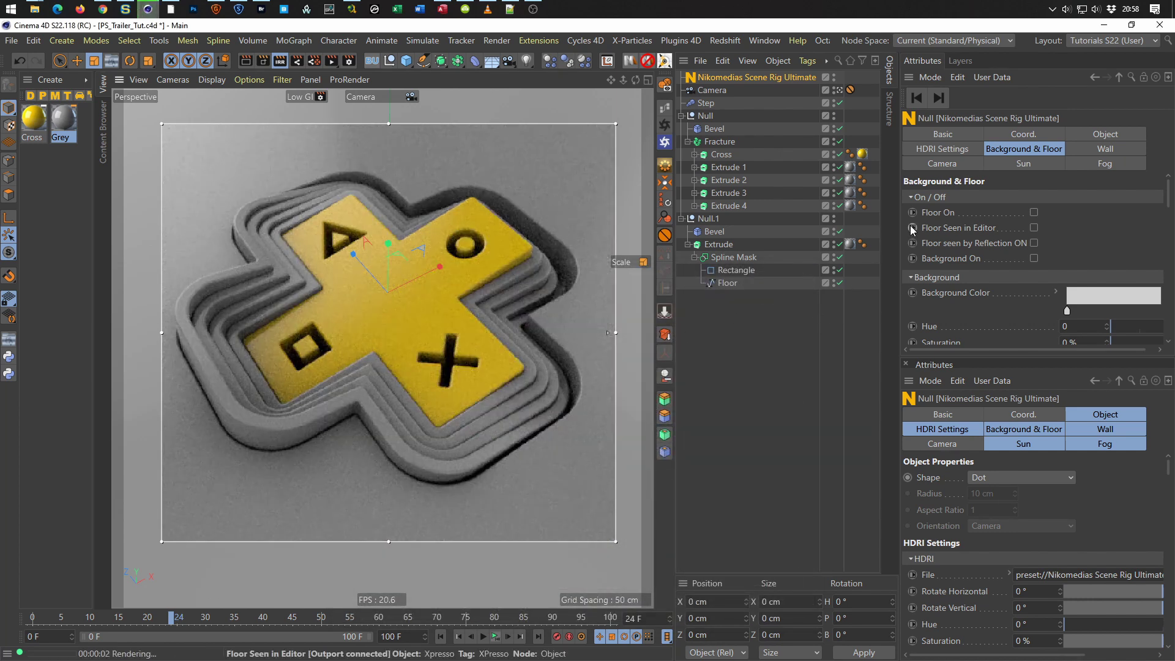
Give the Cross and Grey materials 100% reflection strength and 7% roughness.
shift+click(27, 119)
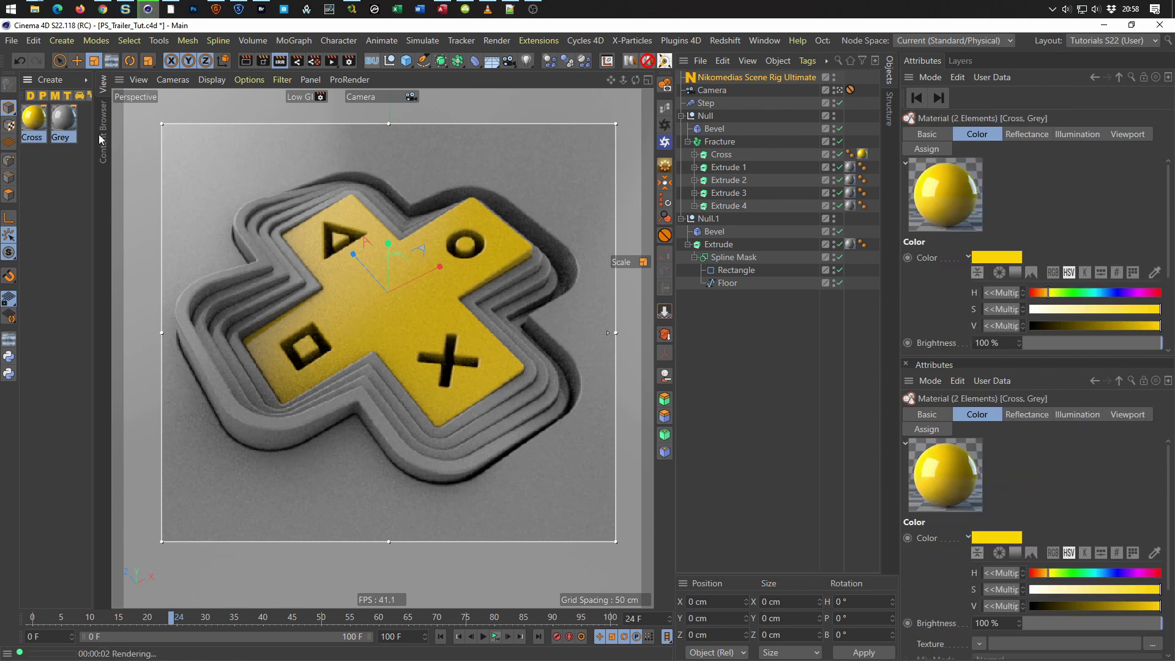
click(1033, 136)
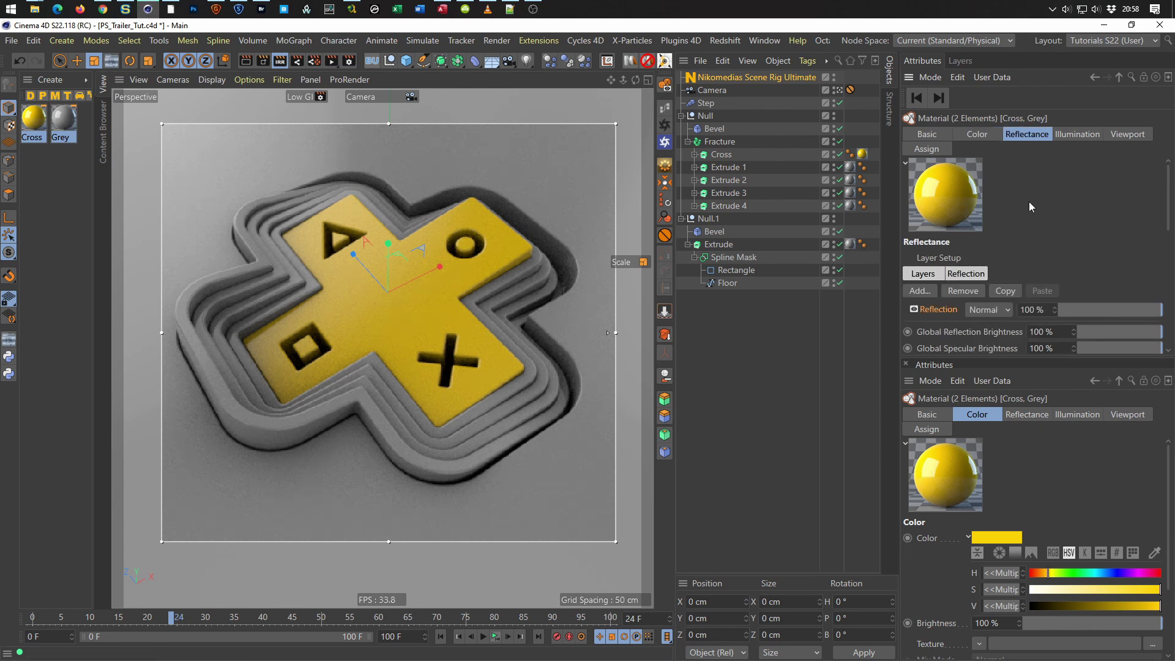
drag(1164, 209, 1165, 291)
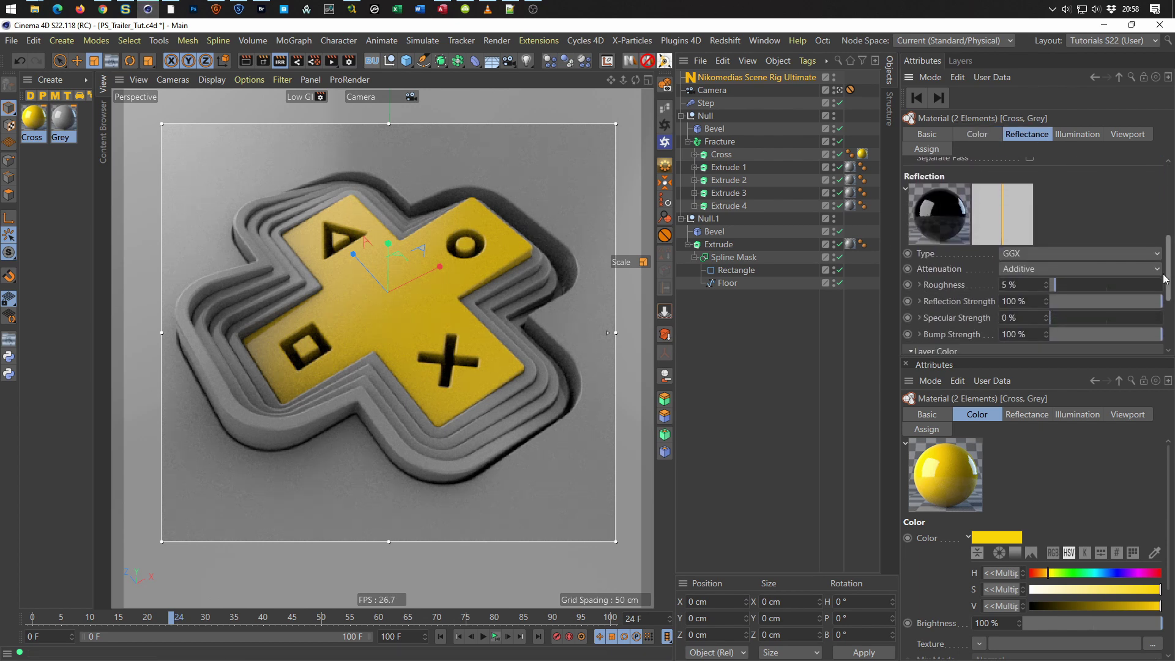
drag(1053, 273, 1107, 274)
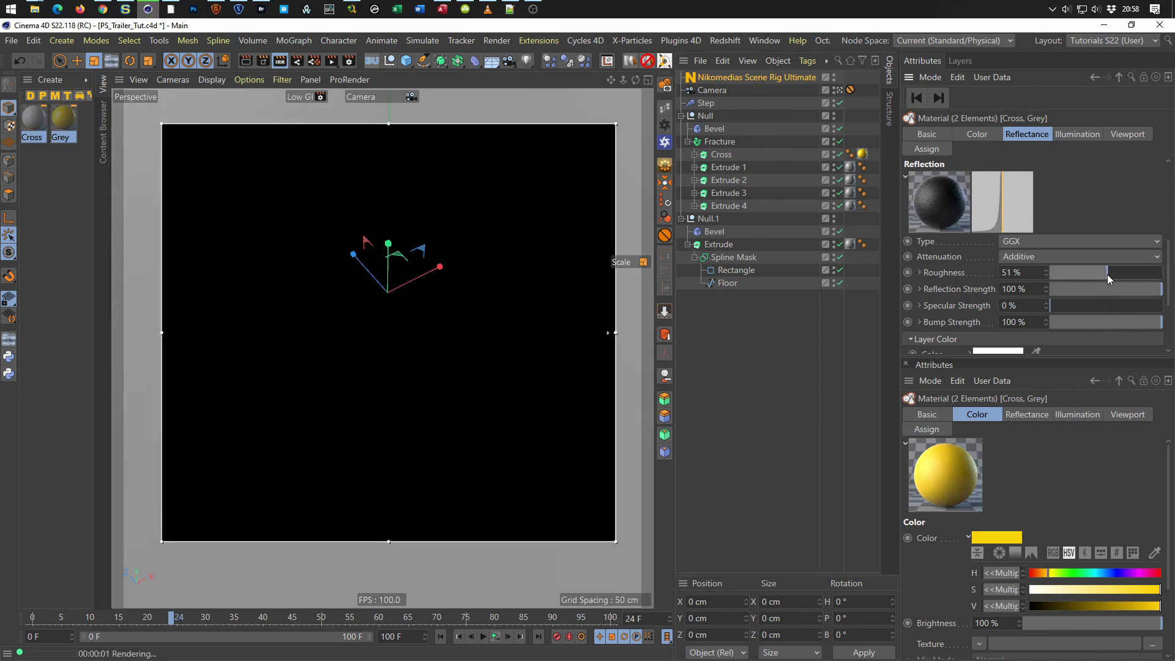
drag(1115, 292, 1078, 289)
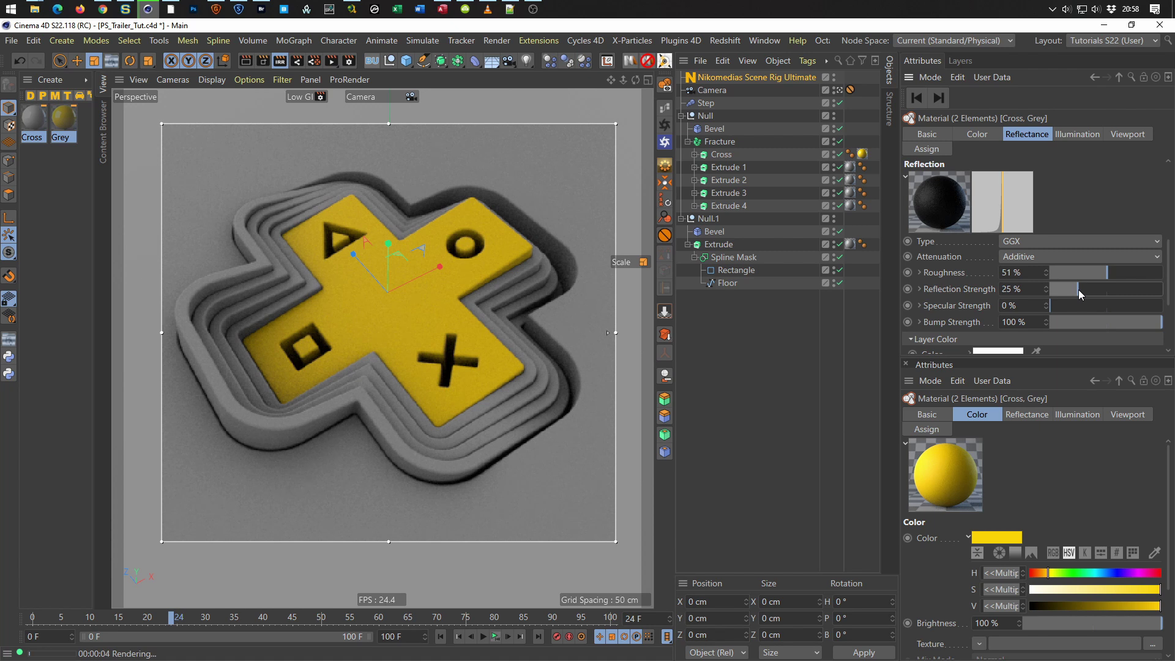
drag(1079, 289, 1163, 289)
drag(1071, 268, 1057, 270)
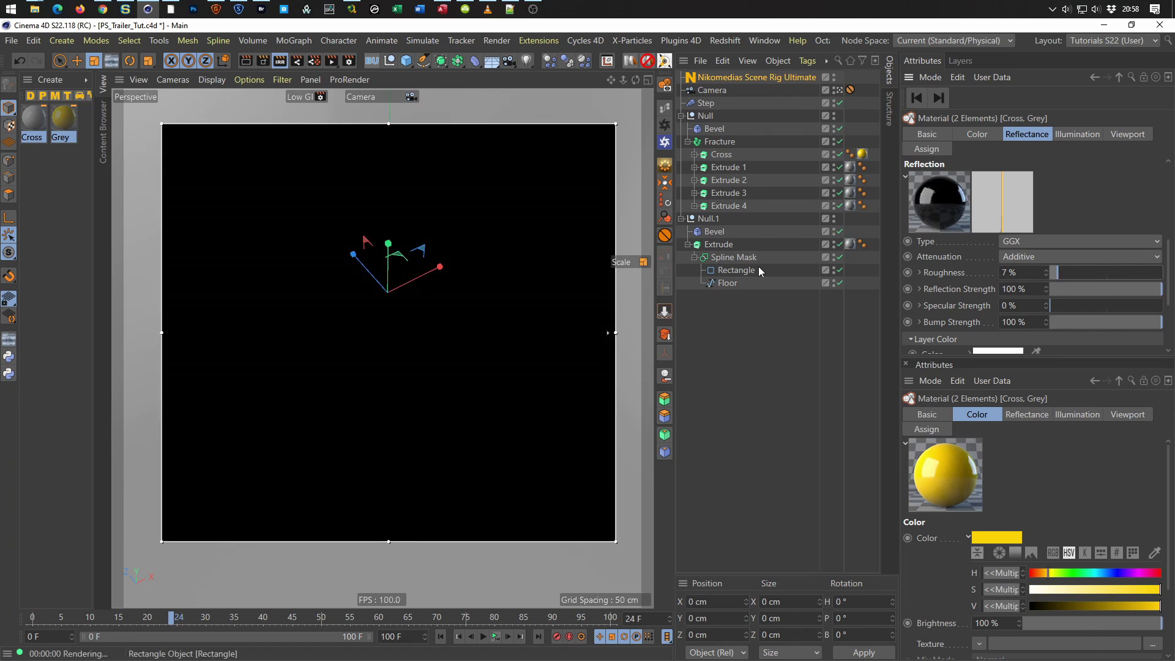
click(747, 79)
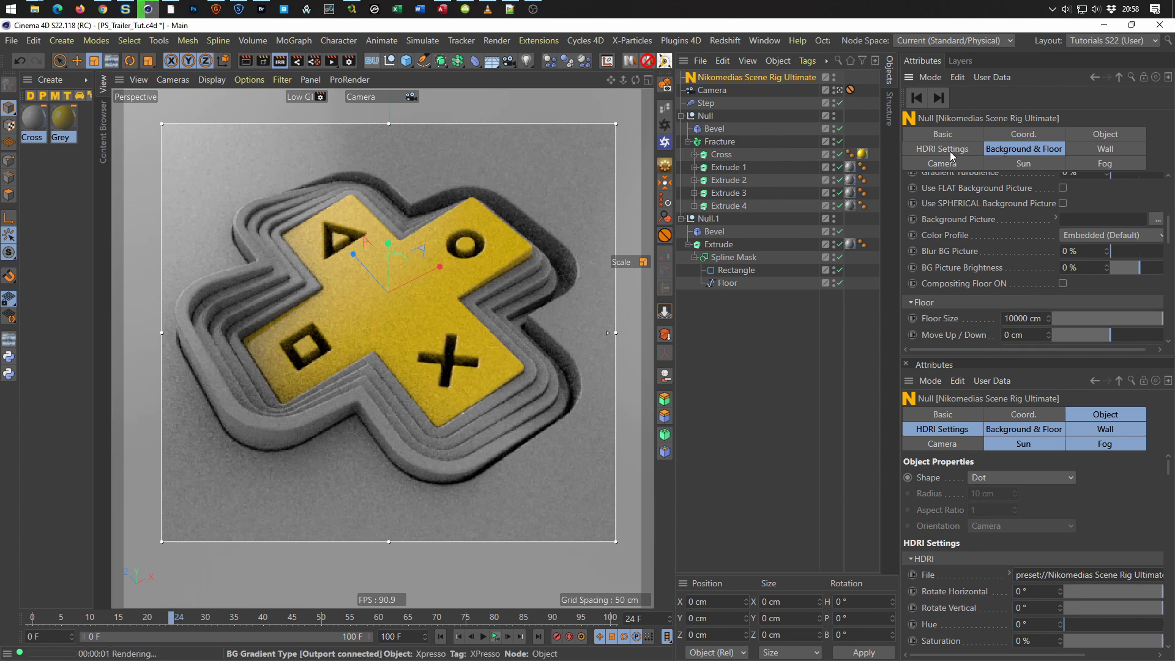
Try the scene rig's HDRI Reflection Brightness at -100% and 0%, then settle on -50%.
click(950, 151)
drag(1010, 361, 1016, 468)
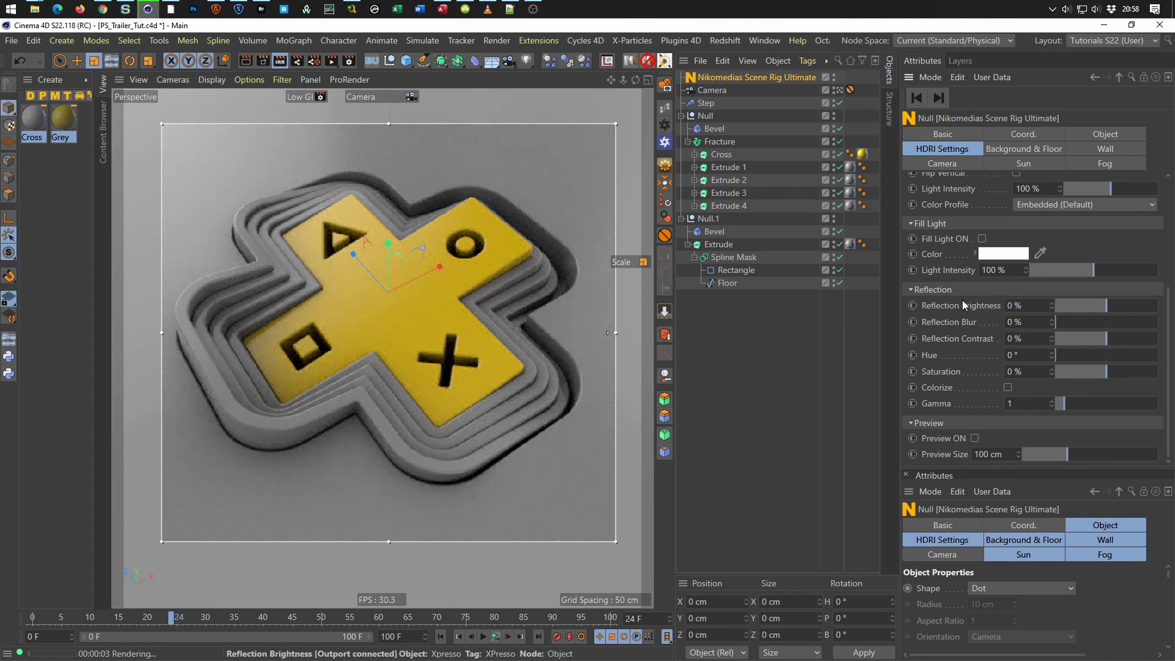
drag(1090, 305, 969, 352)
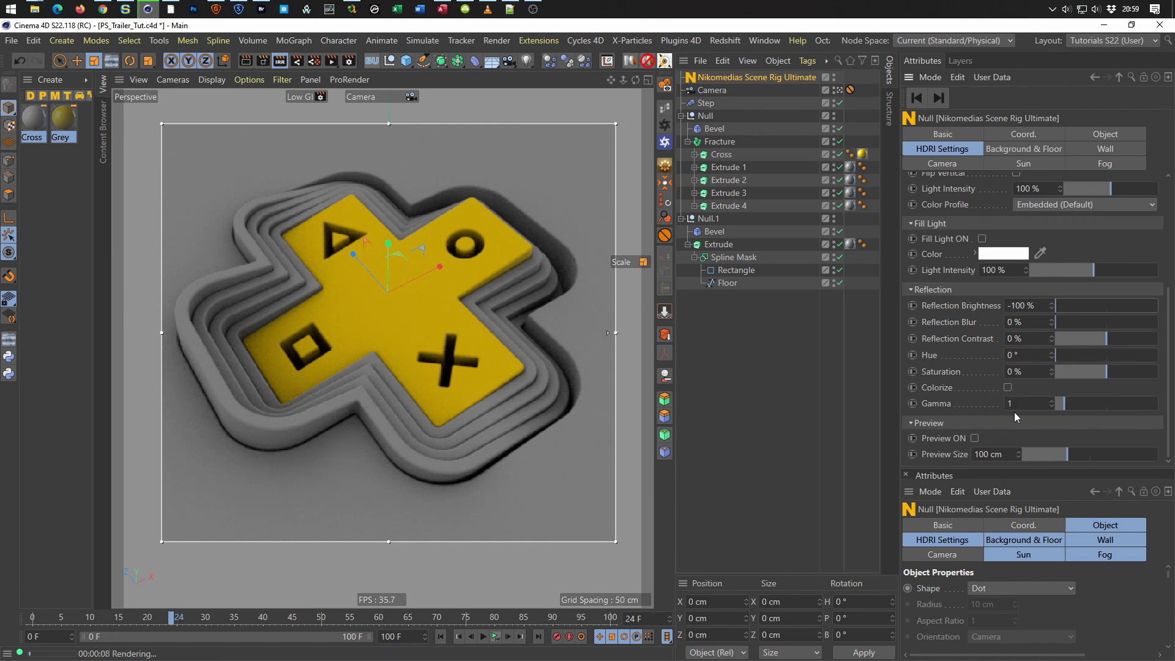
click(1015, 309)
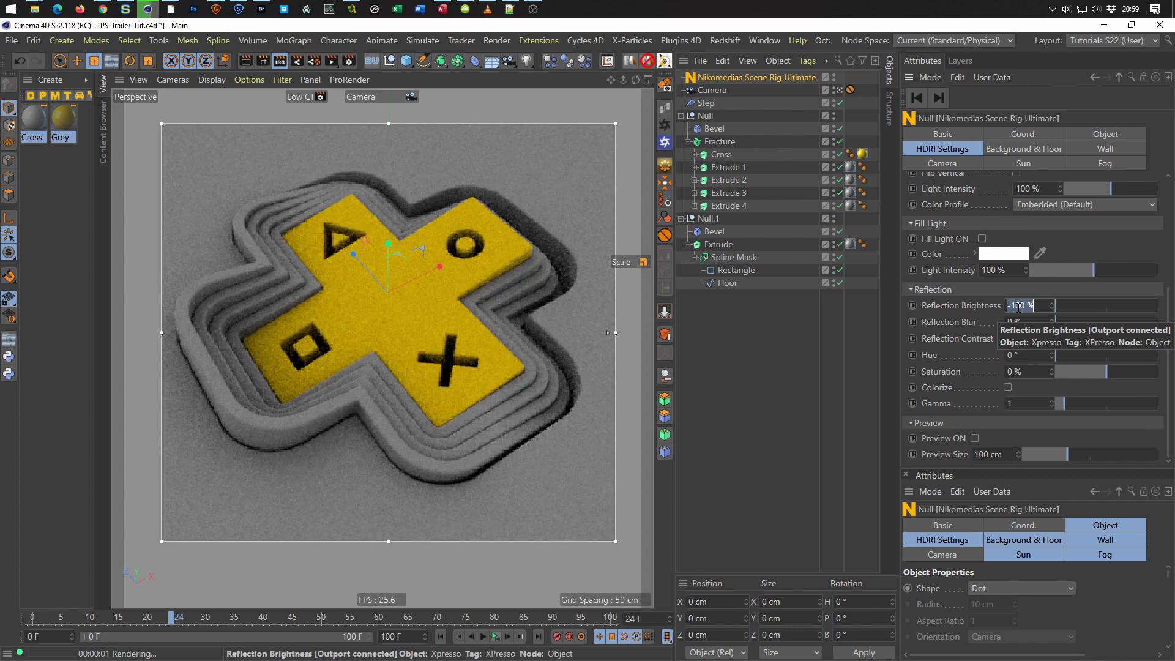
text(0)
key(Return)
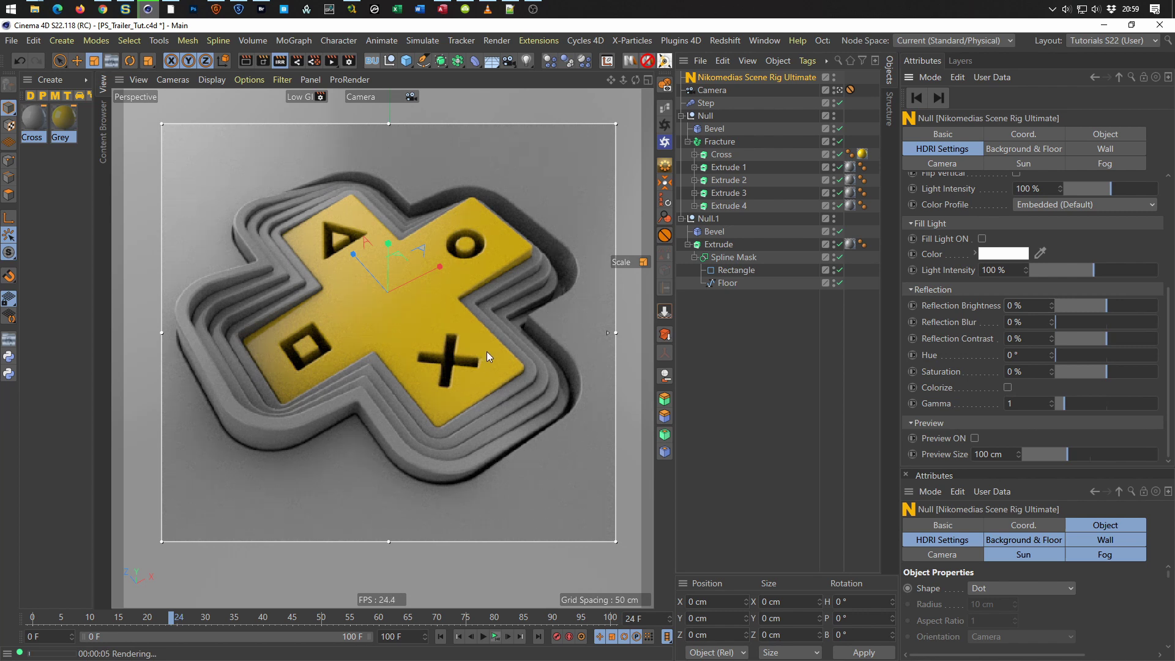
drag(175, 618, 446, 601)
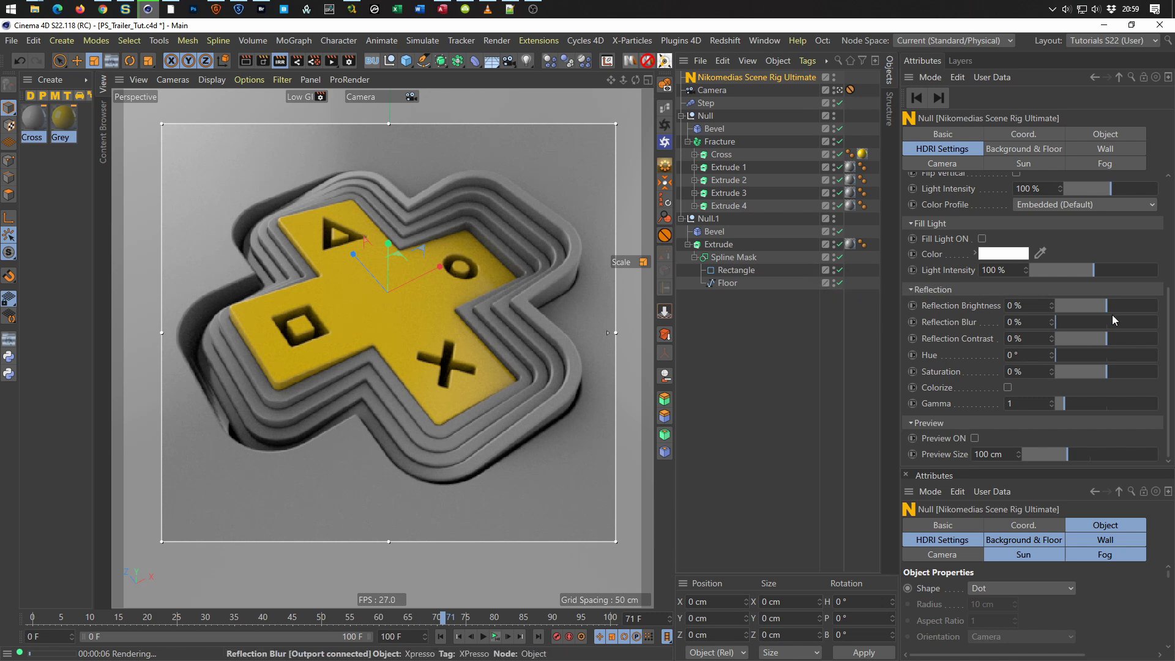
click(1047, 305)
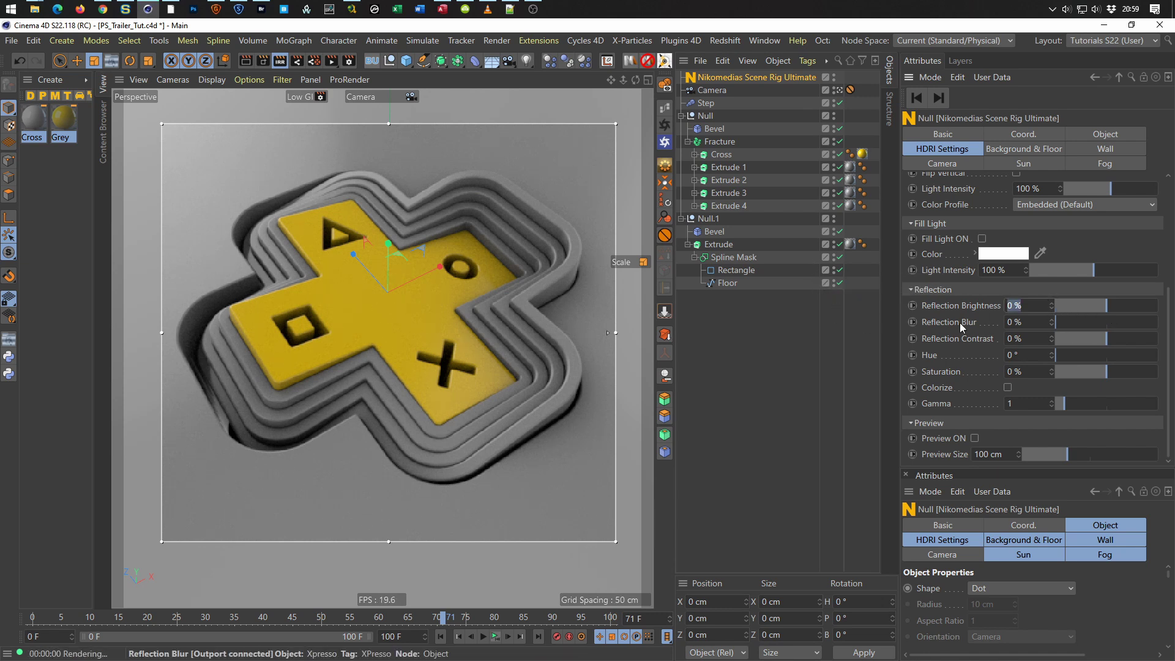
text(-50)
key(Return)
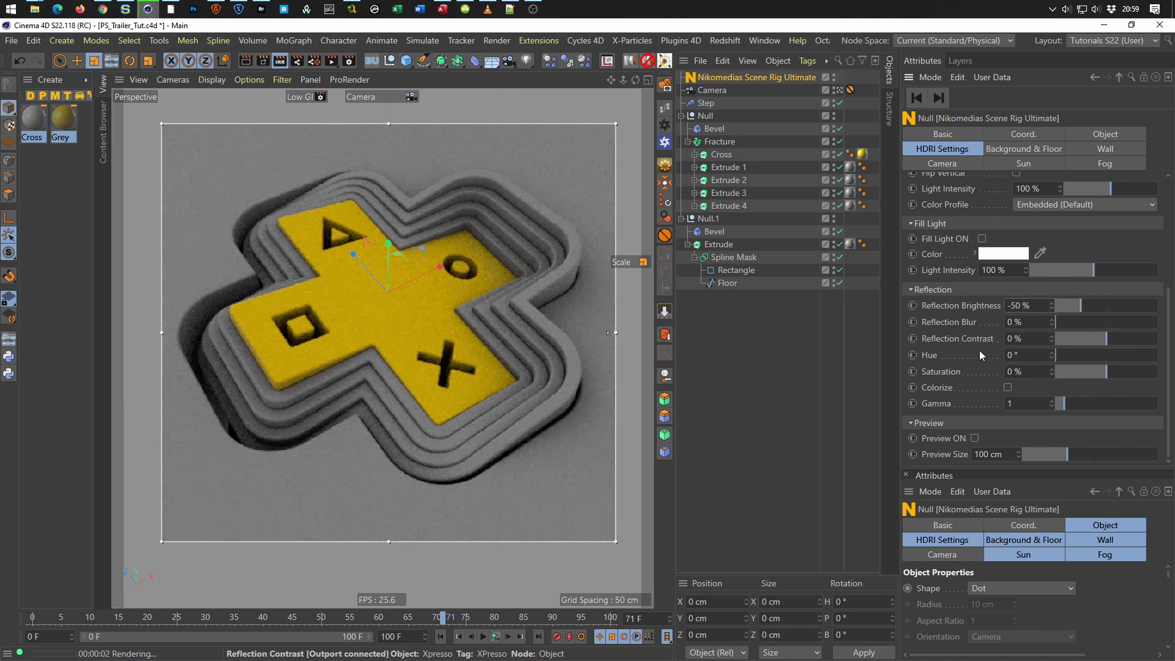
Activate the scene rig's sun and leave the camera view for a low orbit.
click(1026, 163)
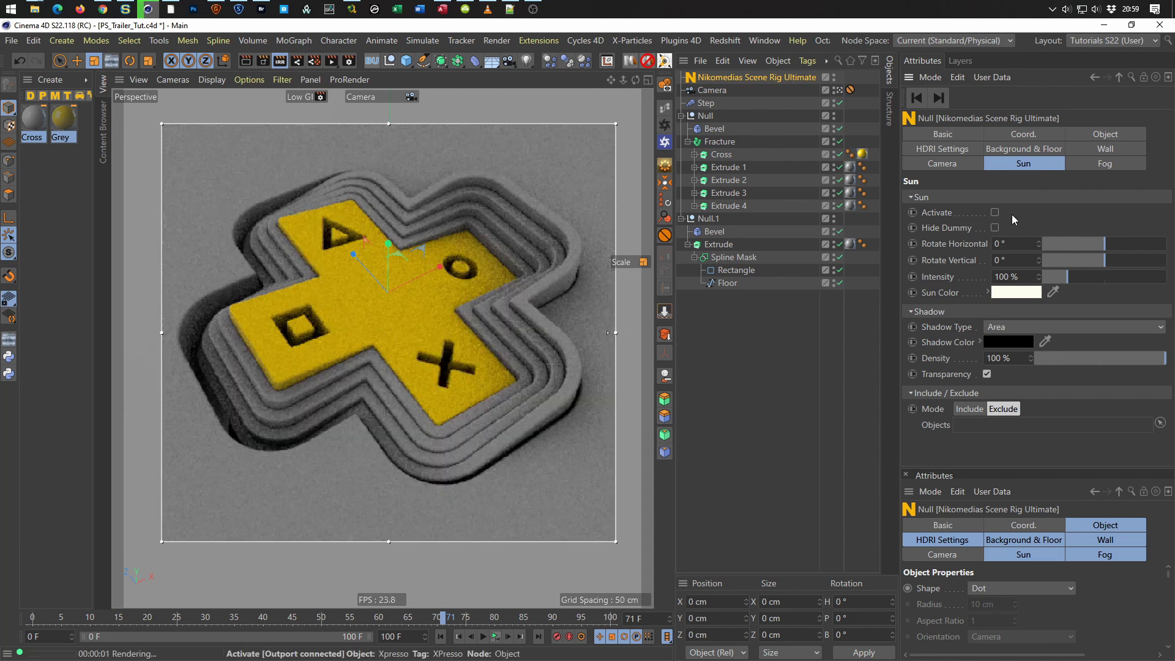
click(995, 212)
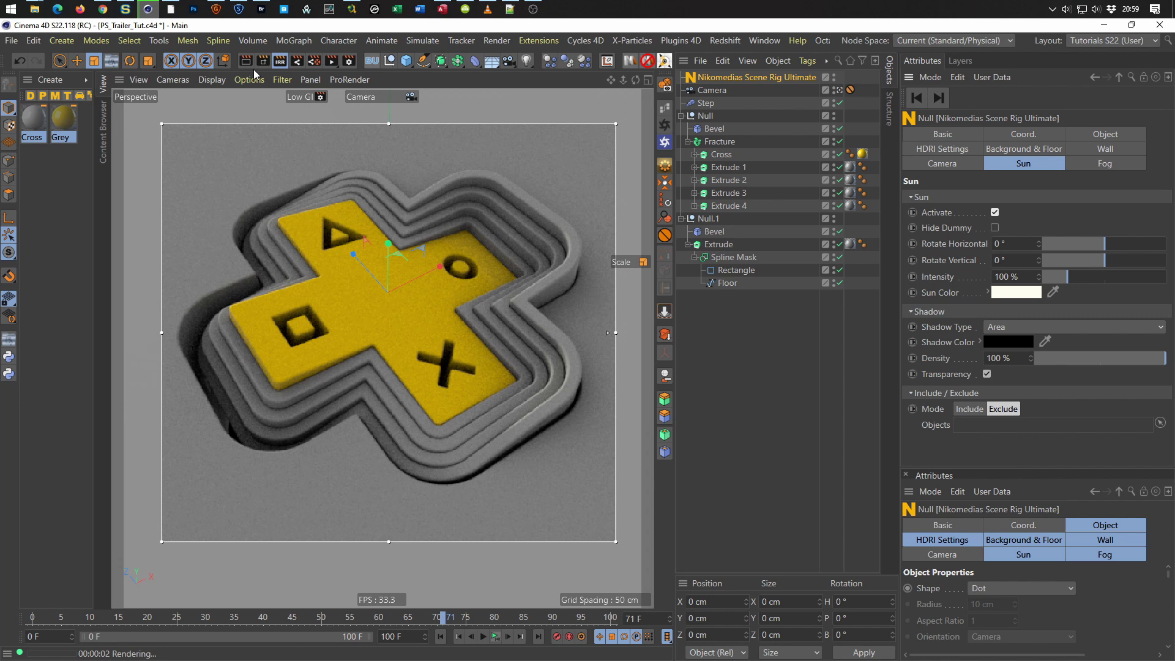
key(Escape)
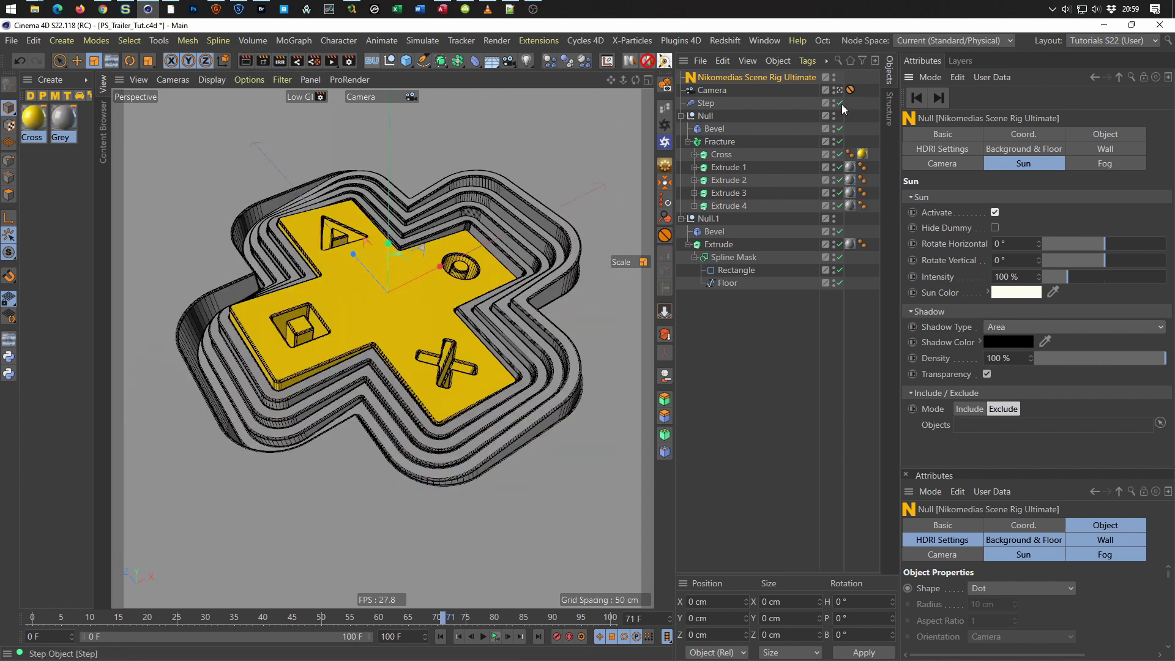
click(838, 90)
scroll(369, 306, down, 5)
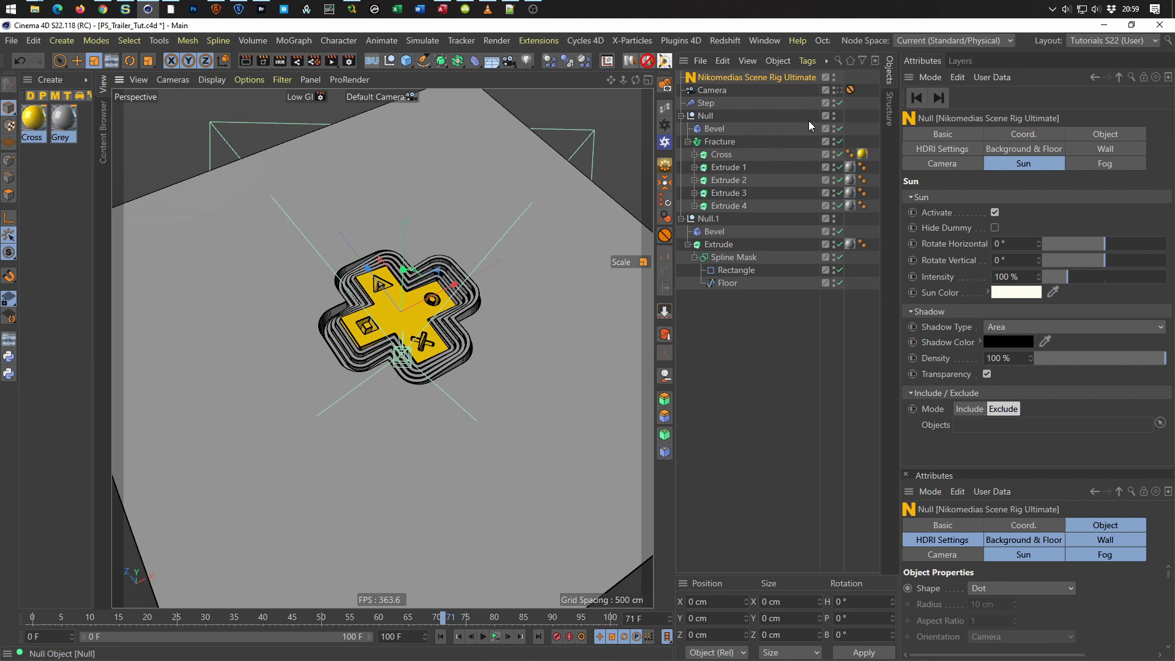
click(833, 89)
alt+drag(398, 292, 465, 391)
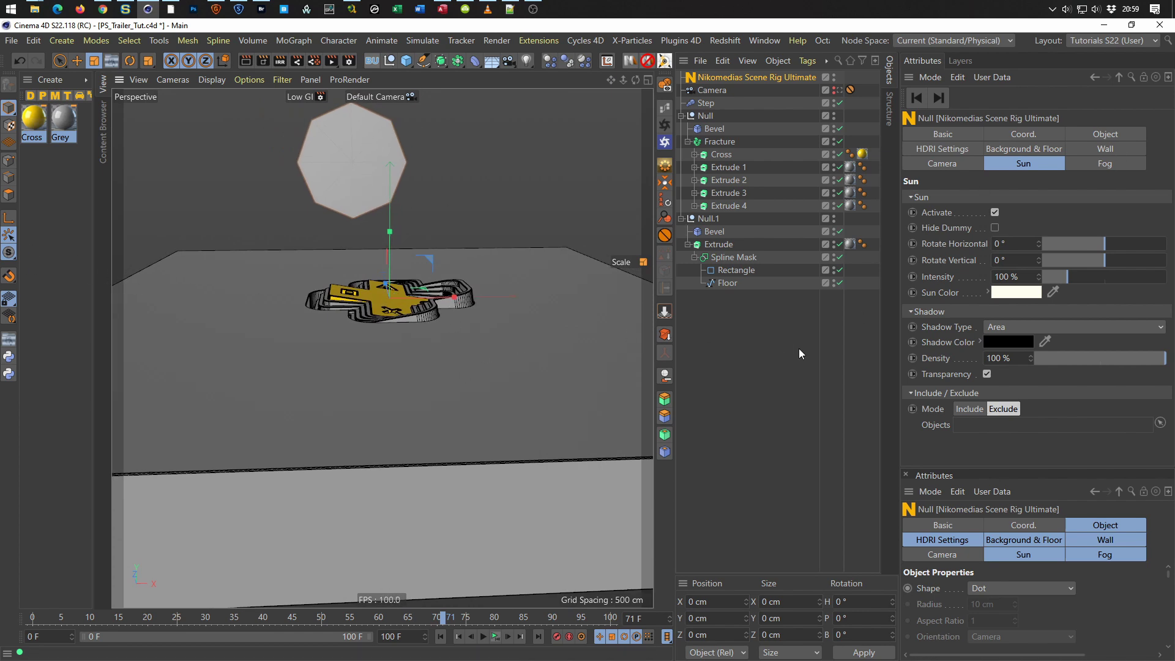
Rotate the sun to -90° horizontally and check it from the front view.
drag(1115, 251, 1107, 252)
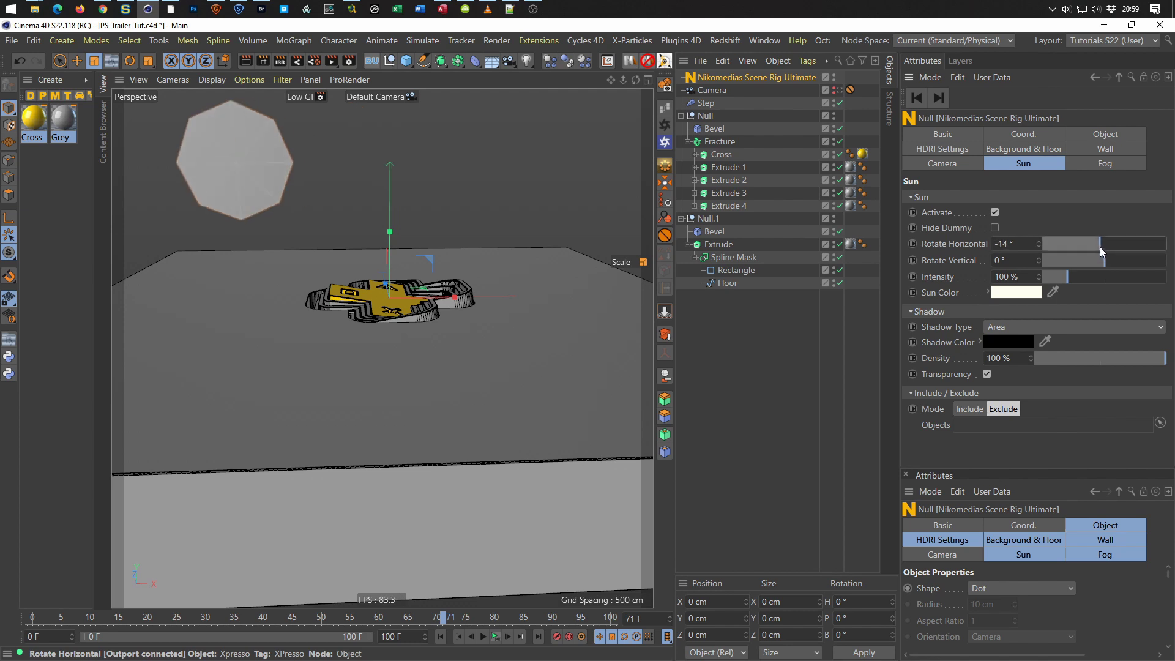
text(-90)
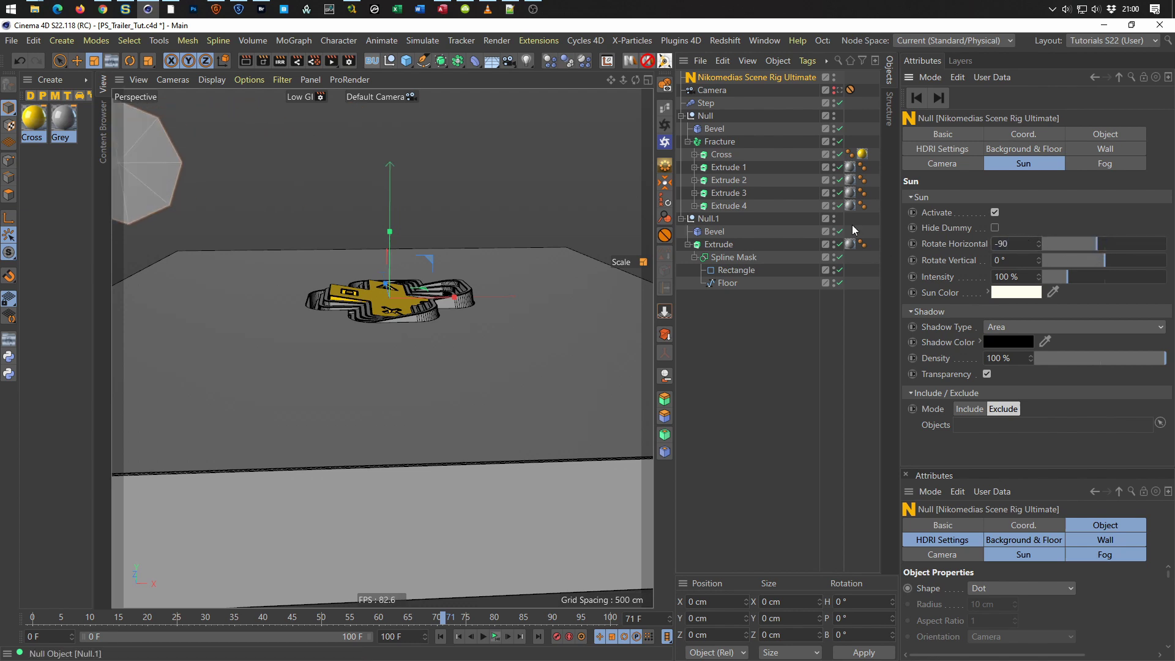
key(Return)
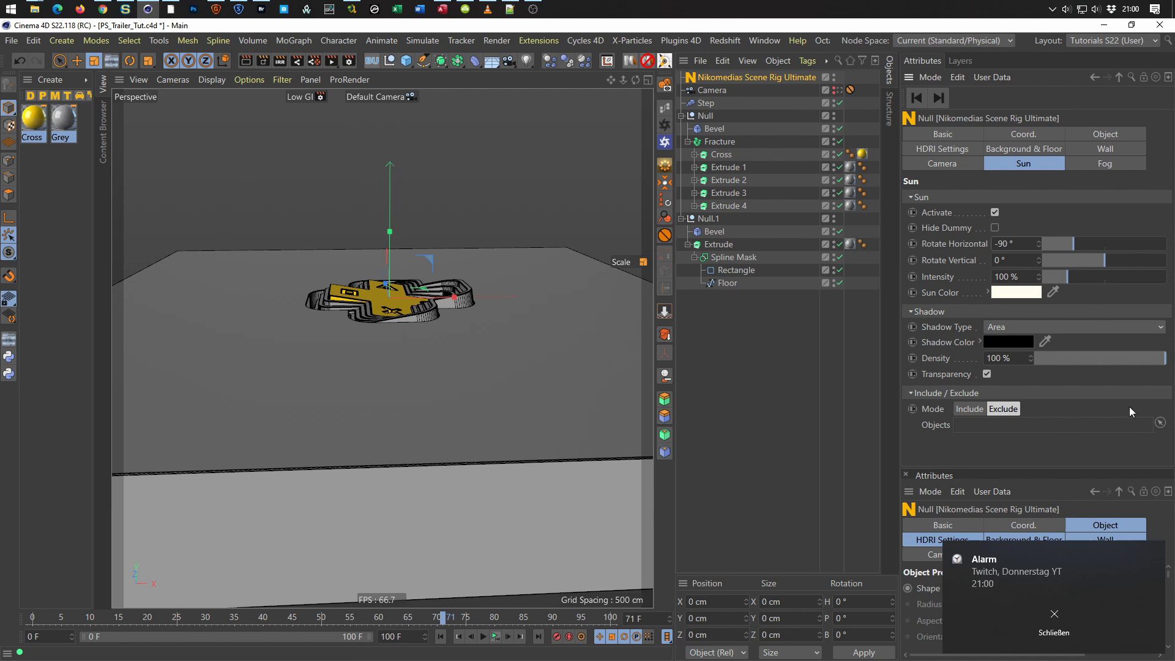
click(1040, 629)
mouse_move(414, 403)
alt+mouse_down()
mouse_move(324, 412)
mouse_move(359, 396)
alt+mouse_up()
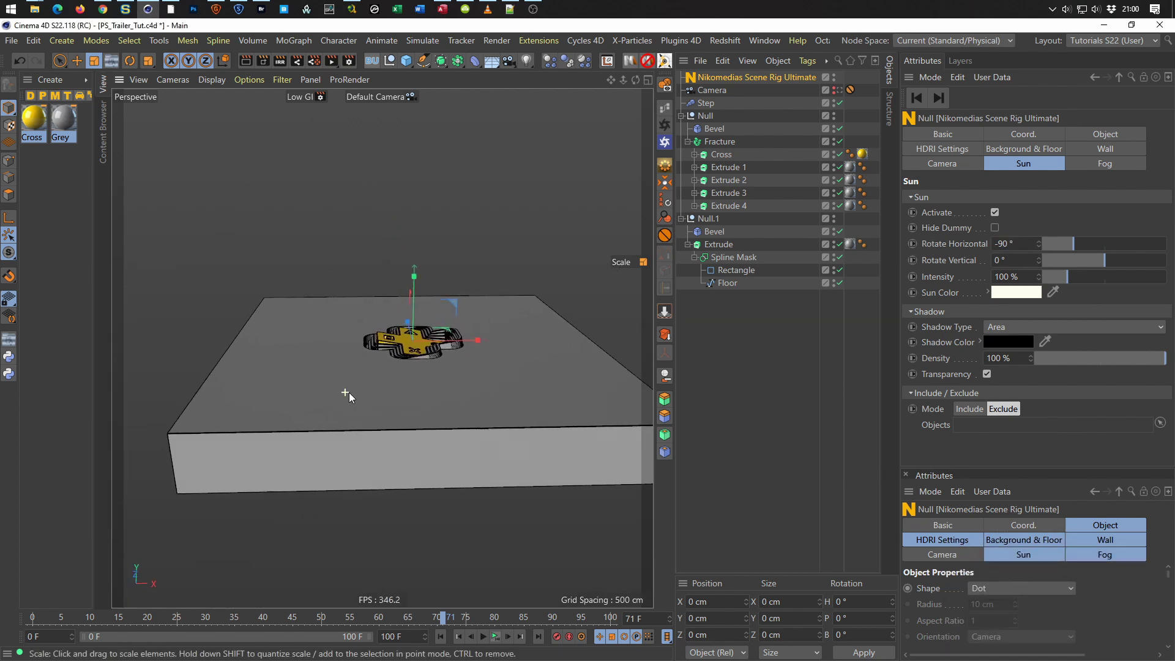
mouse_move(359, 396)
alt+right_down()
mouse_move(167, 414)
mouse_move(413, 411)
mouse_move(161, 420)
mouse_move(457, 390)
alt+right_up()
key(F4)
mouse_move(538, 459)
alt+right_down()
mouse_move(376, 438)
mouse_move(219, 449)
alt+right_up()
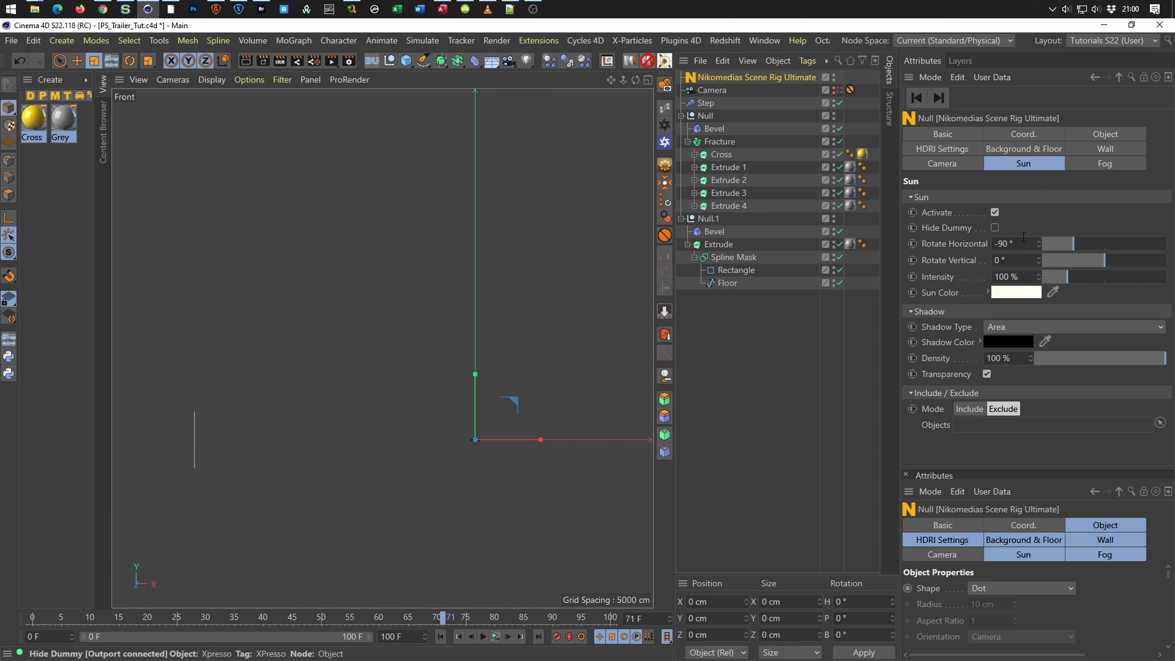
Tilt the sun 50° vertically and view the maximized perspective through the scene camera.
drag(1108, 262, 1122, 261)
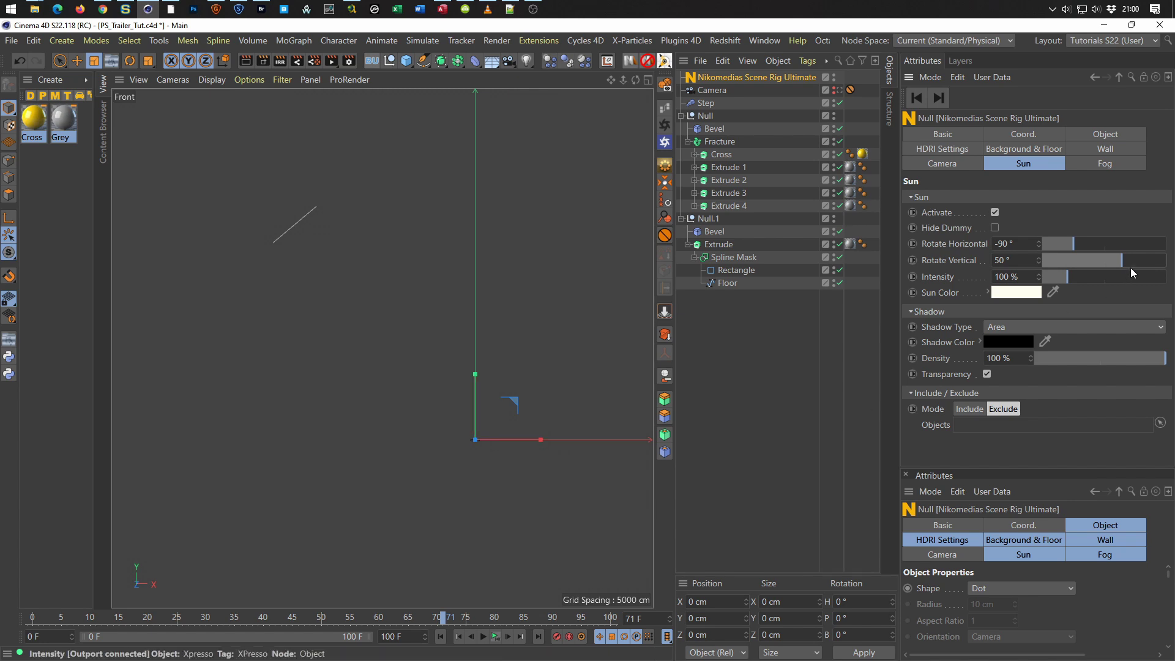
middle_click(377, 336)
middle_click(330, 278)
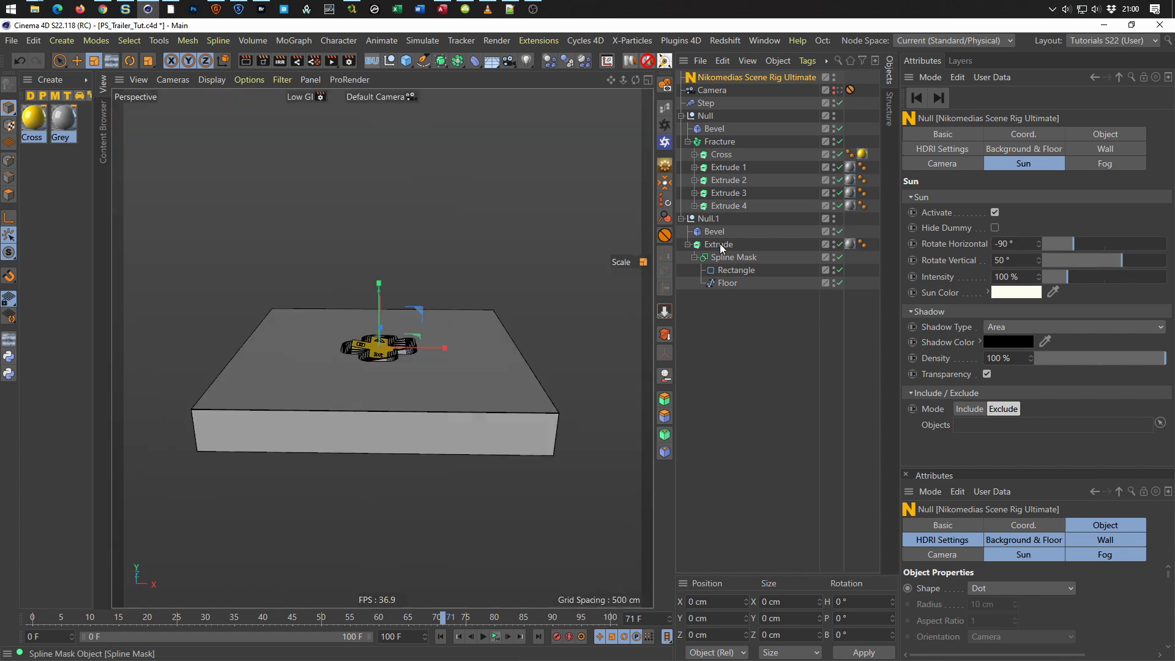
click(836, 90)
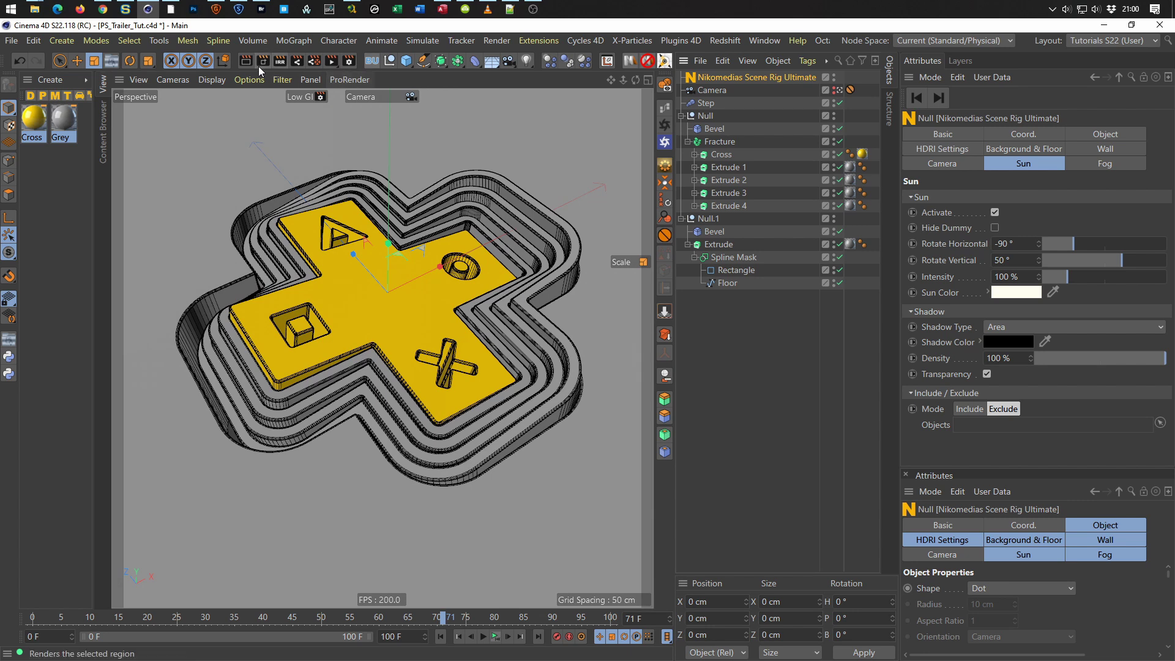
Start a live render preview, swing the sun to -57° horizontal, and render a test frame.
click(281, 62)
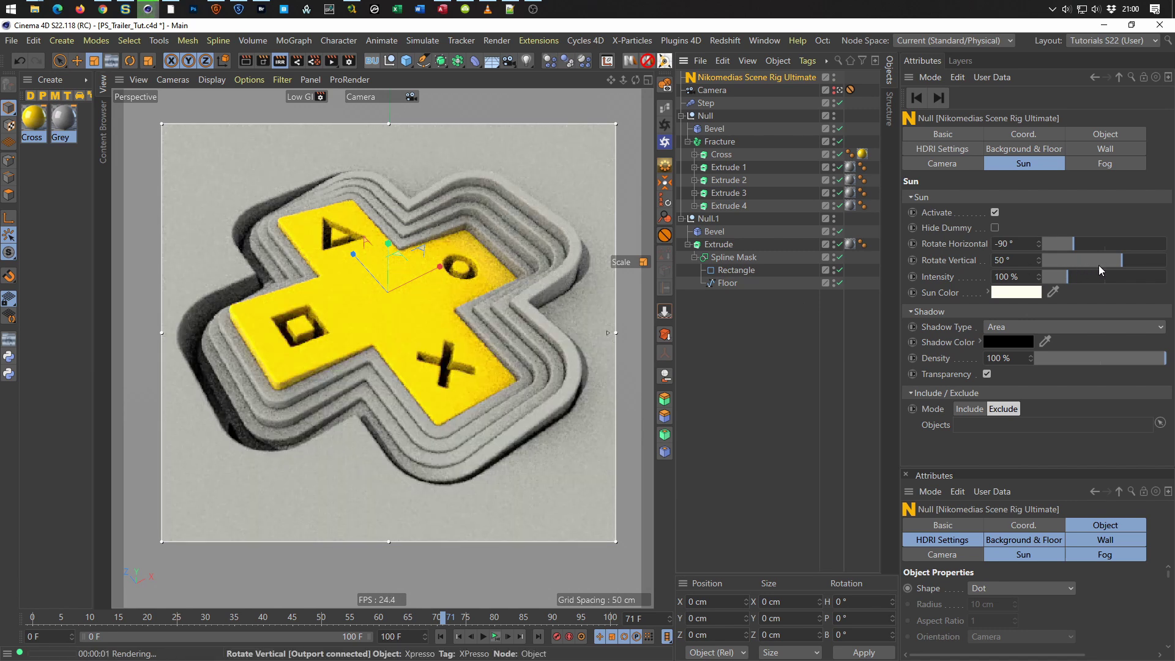
click(1115, 263)
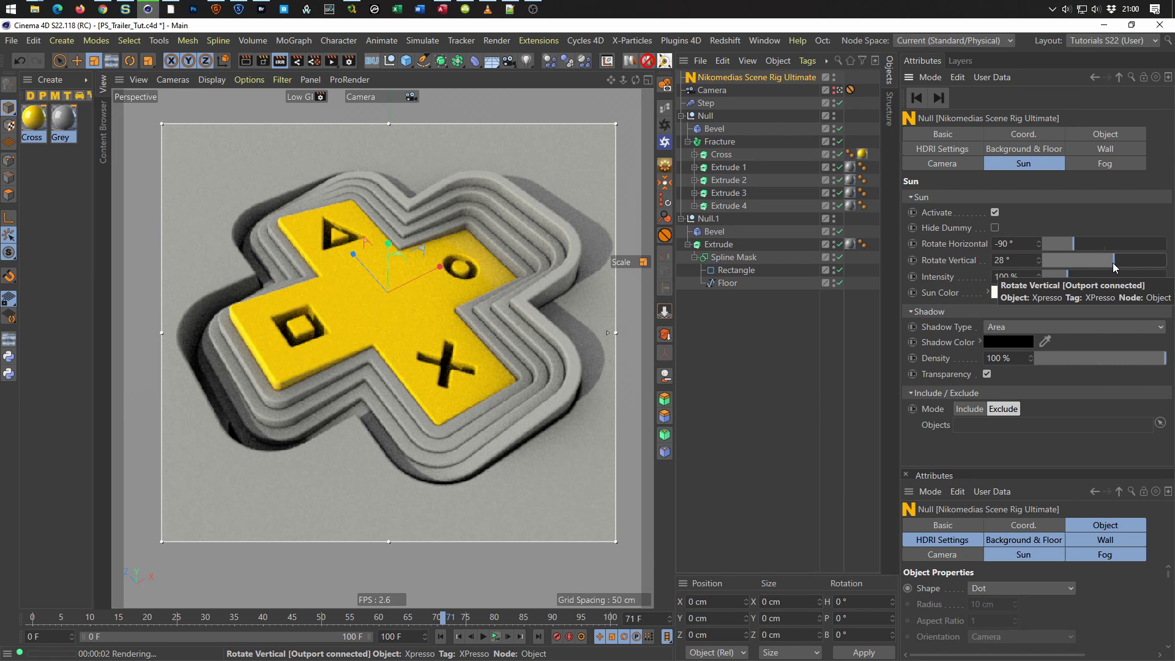
click(1080, 247)
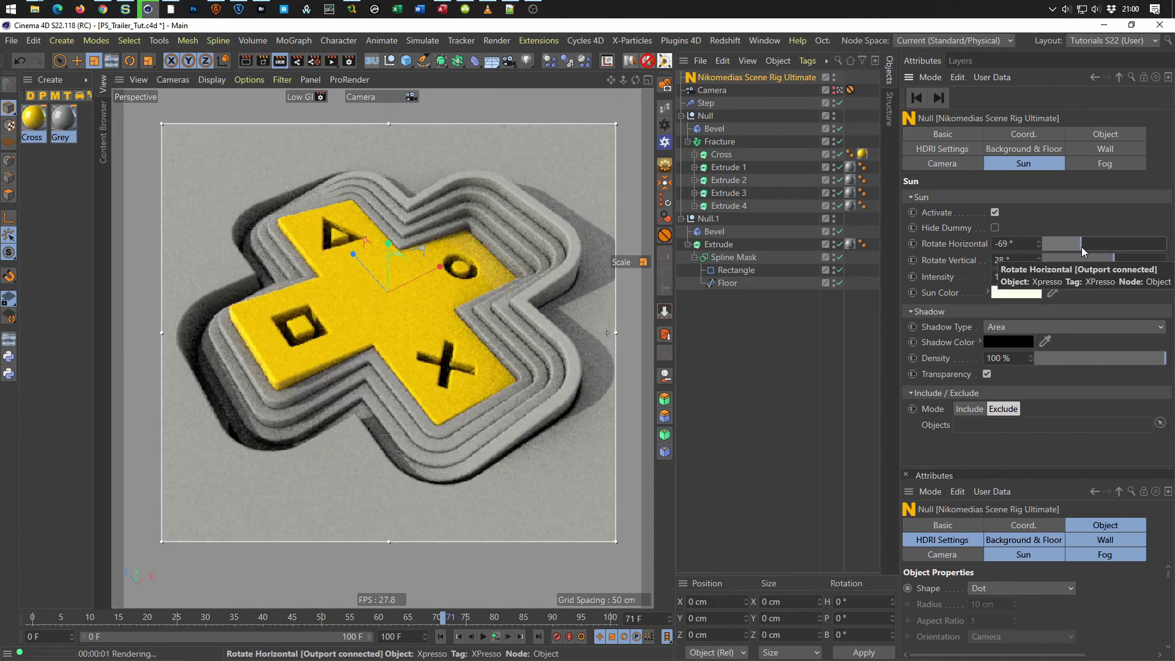
drag(1082, 247, 1085, 245)
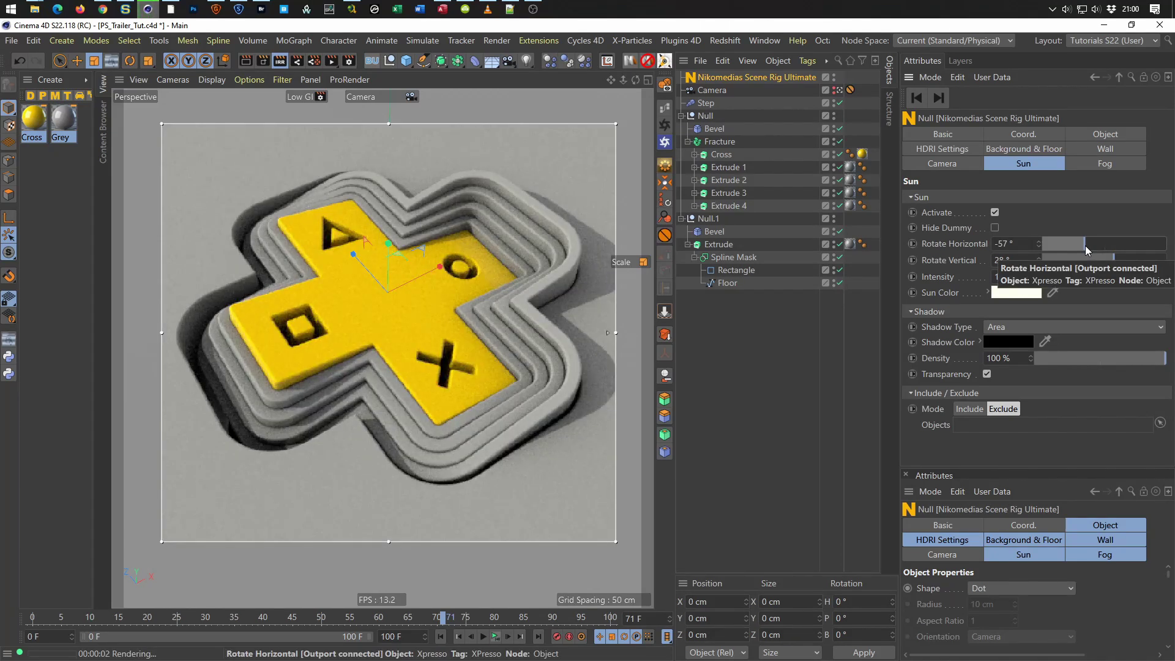
click(516, 376)
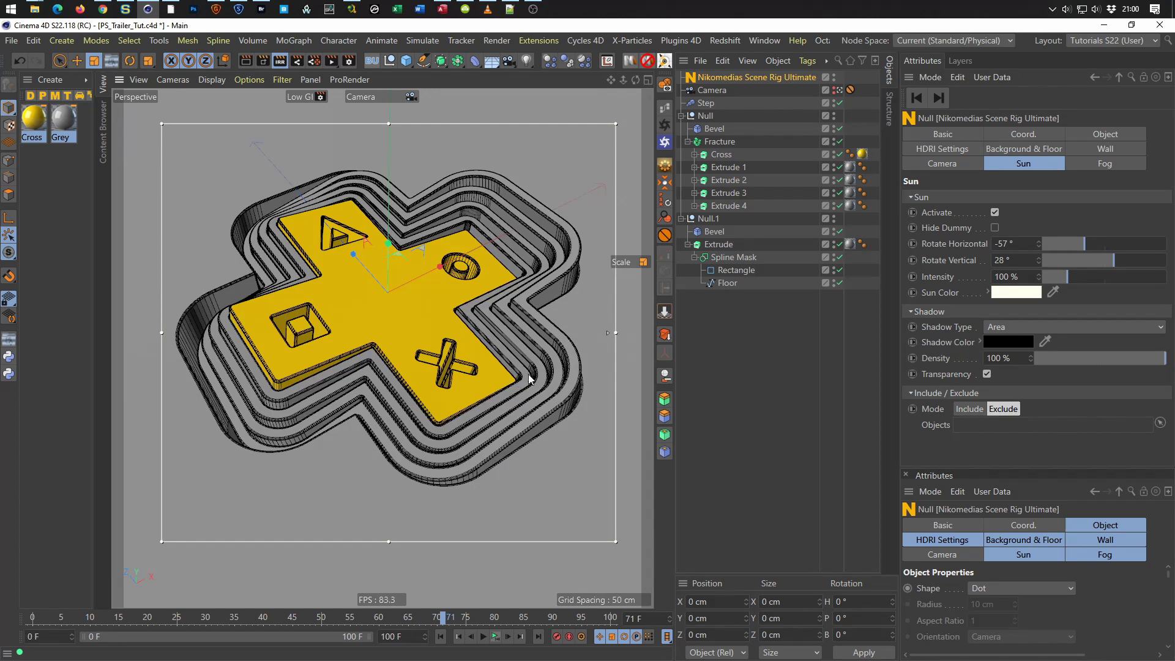
drag(615, 334, 637, 330)
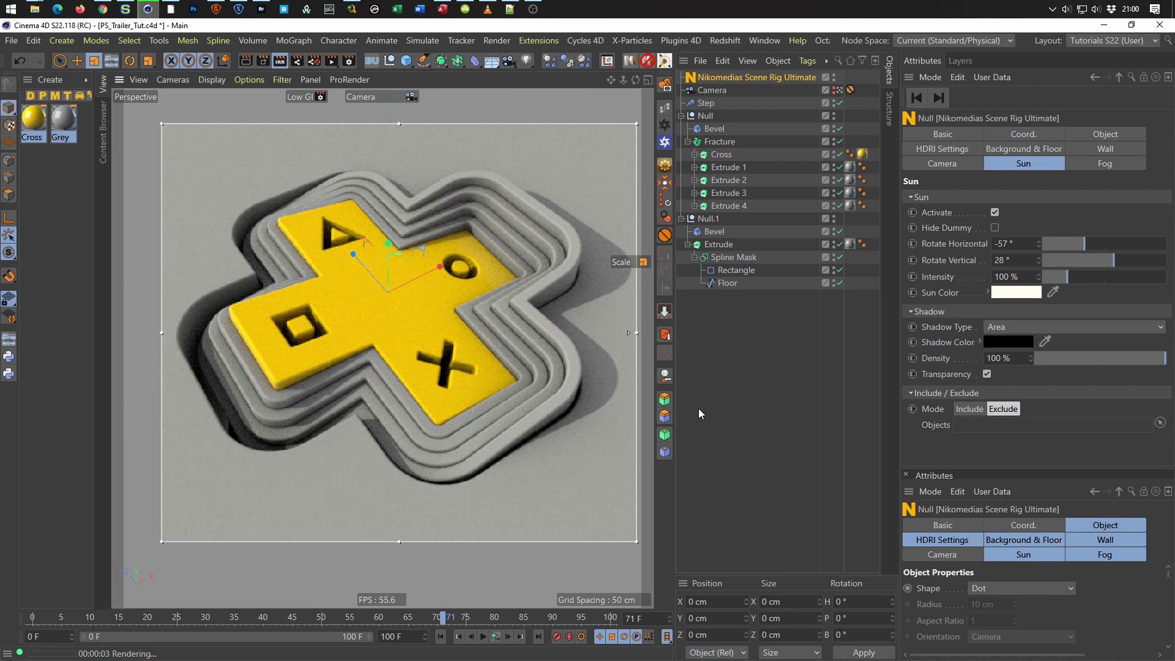
key(shift+r)
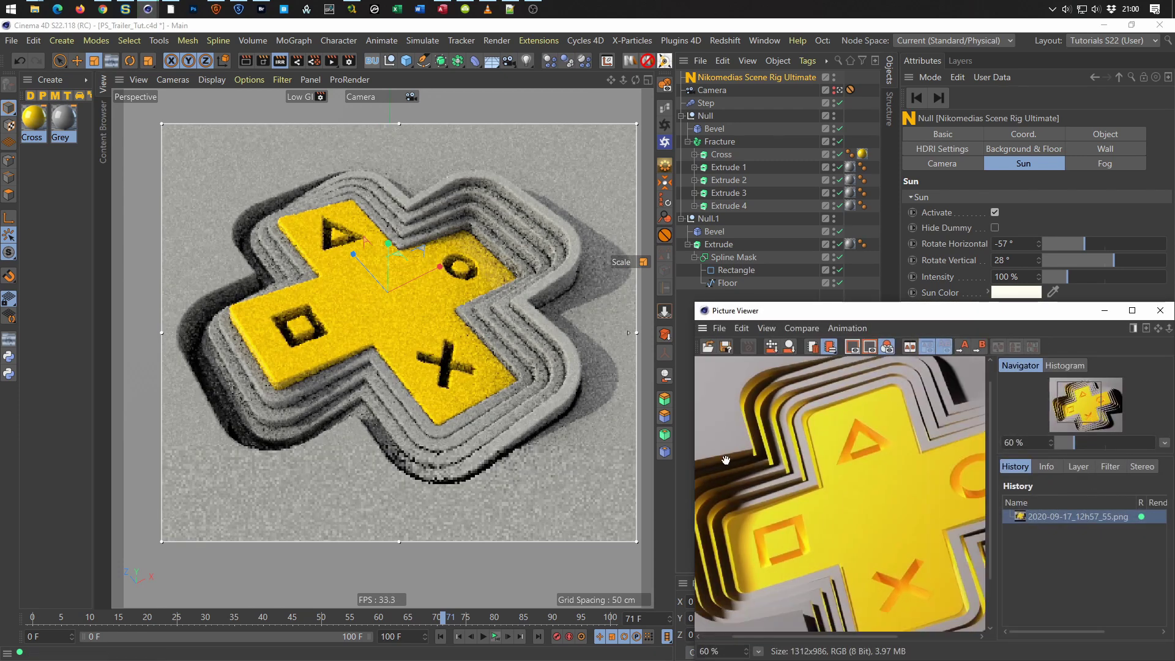
click(1160, 311)
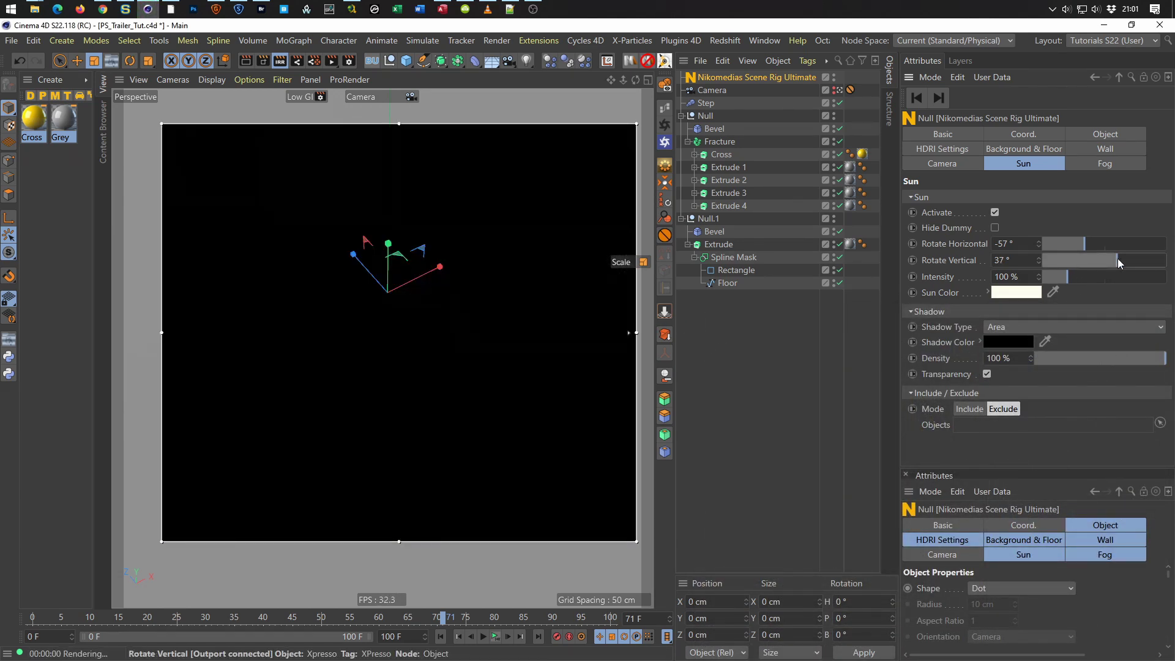
Lower the sun to 21° vertical and set shadow density to 200%.
drag(1116, 258, 1111, 260)
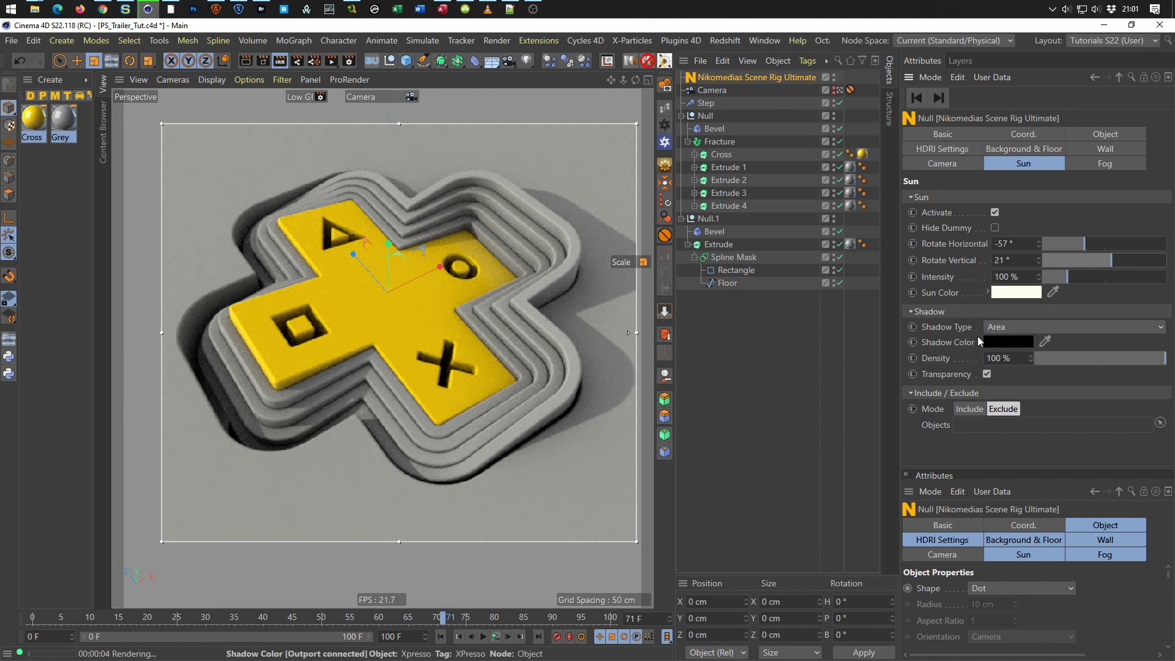
click(1010, 358)
text(200)
key(Return)
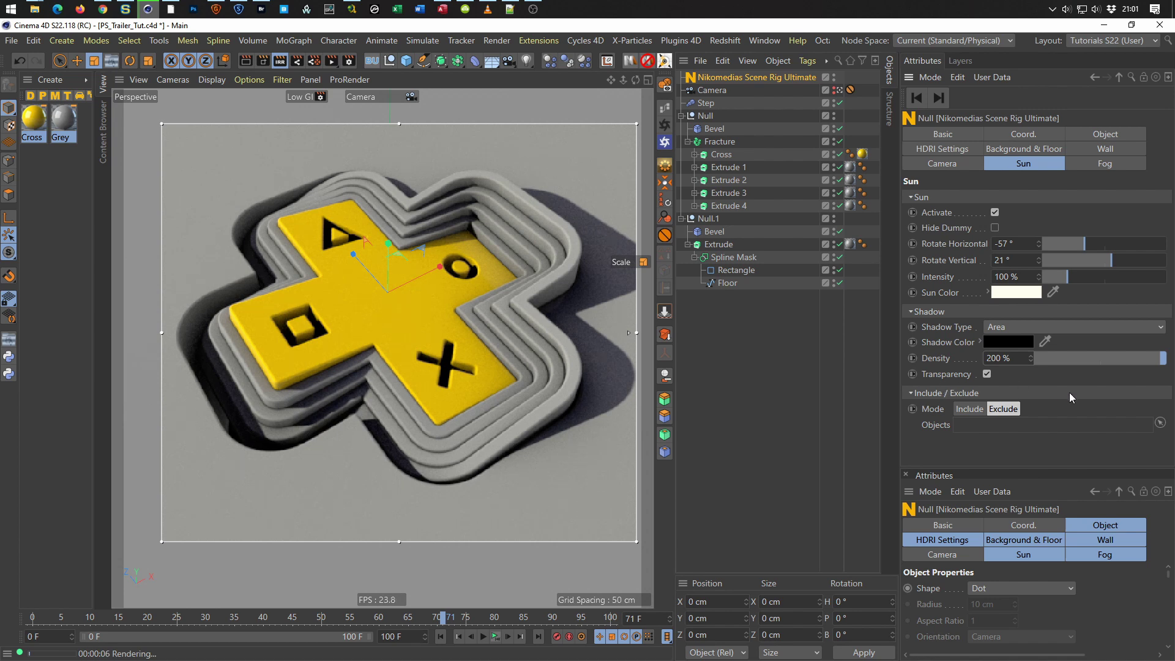
Try Soft shadow maps, revert the shadow type to Area, and close the live preview.
click(1034, 327)
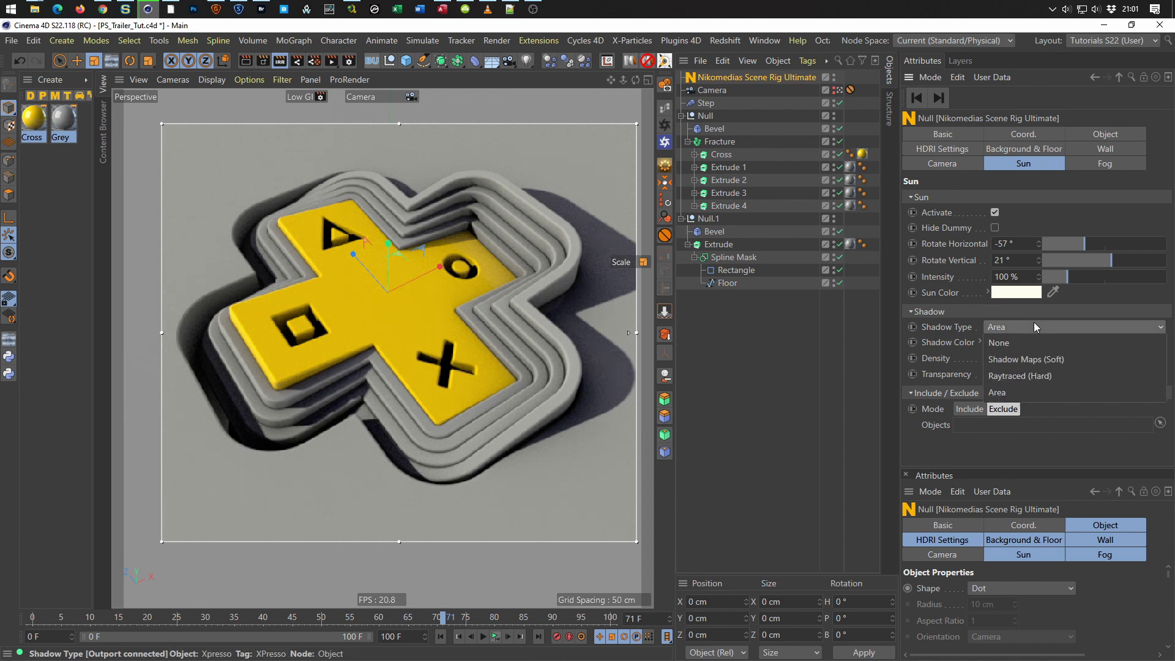
click(1039, 358)
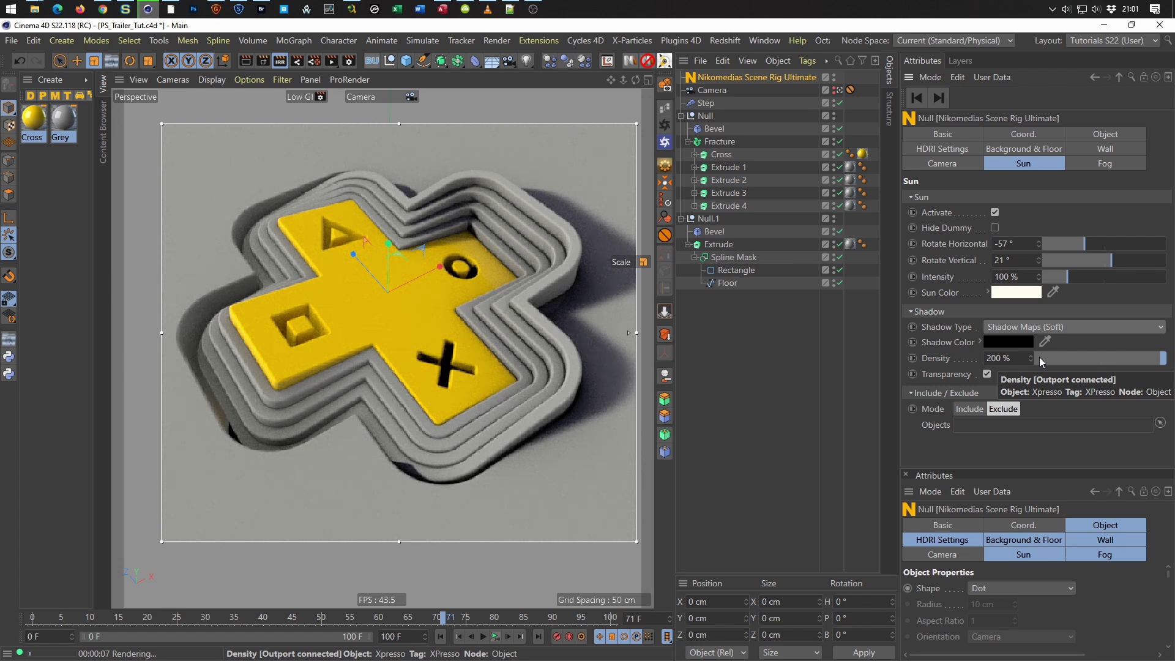
click(1048, 327)
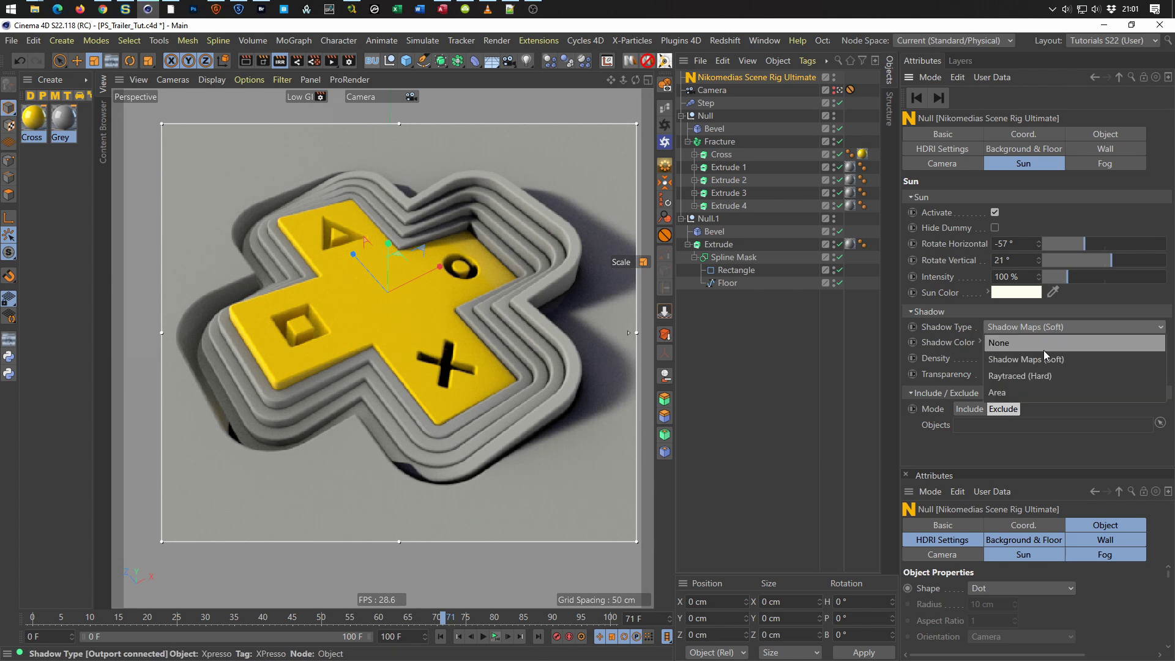
click(1041, 392)
key(ctrl+r)
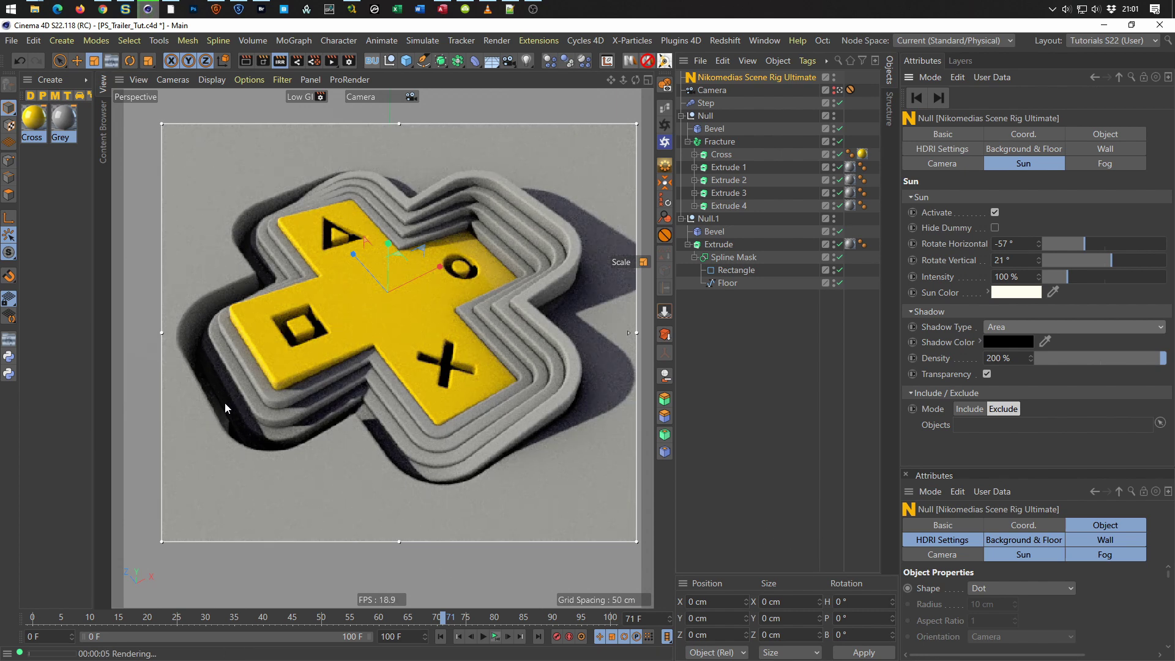
key(ctrl+r)
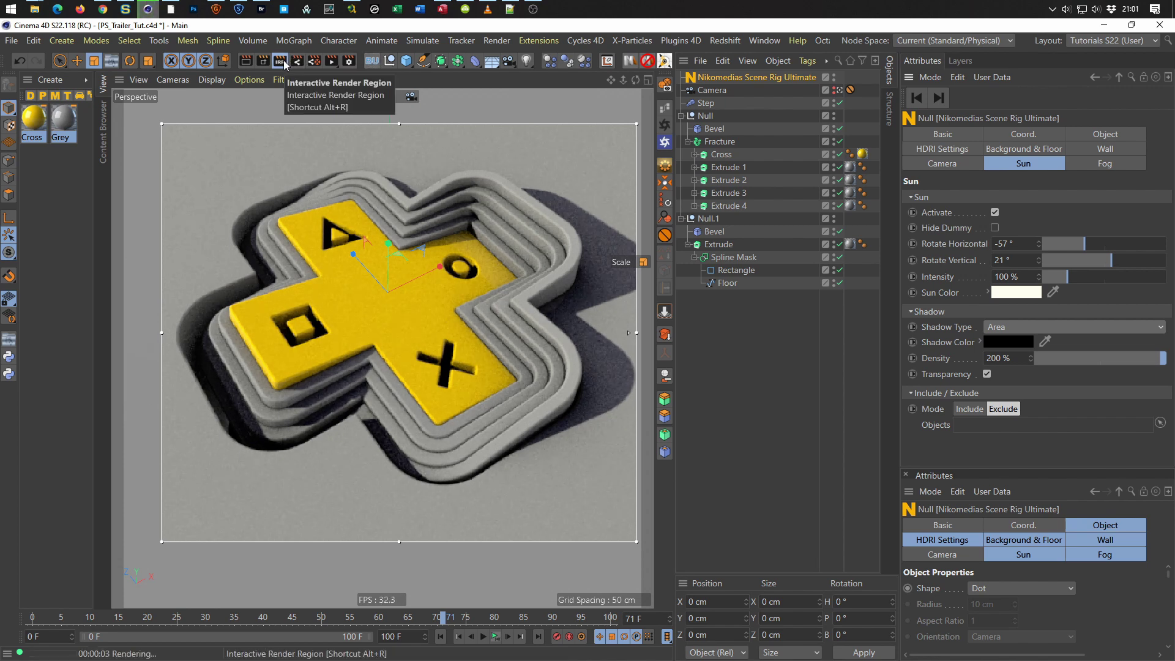
click(281, 61)
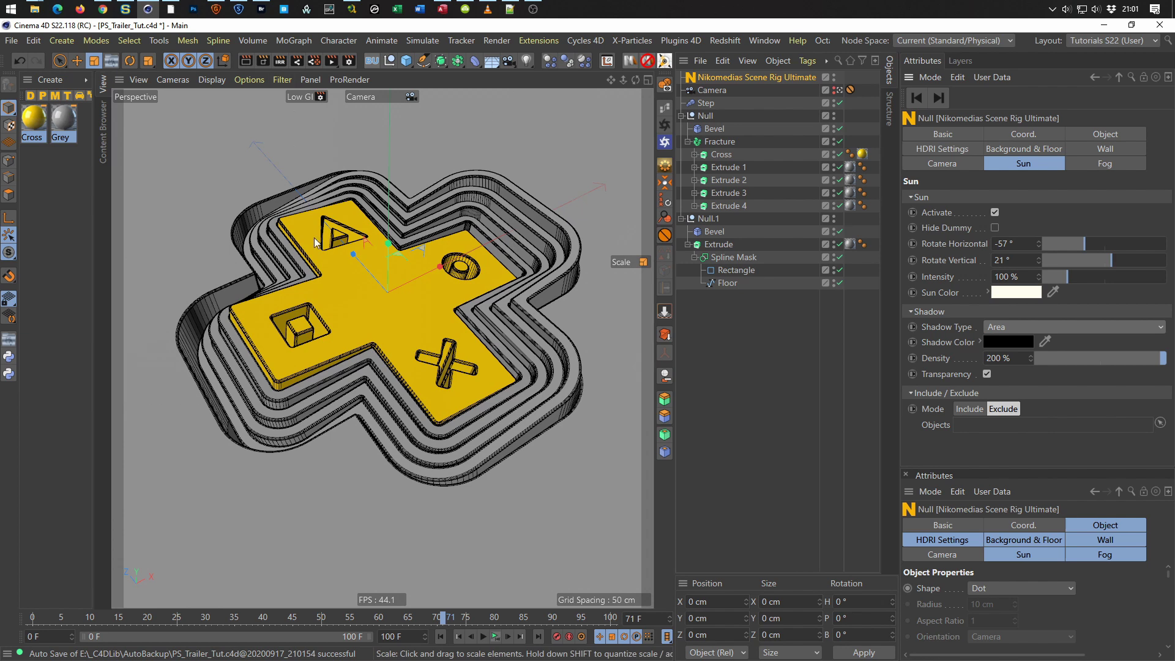
Open Render Settings beside the model and show Middle GI's Global Illumination page.
click(351, 61)
drag(581, 55, 424, 113)
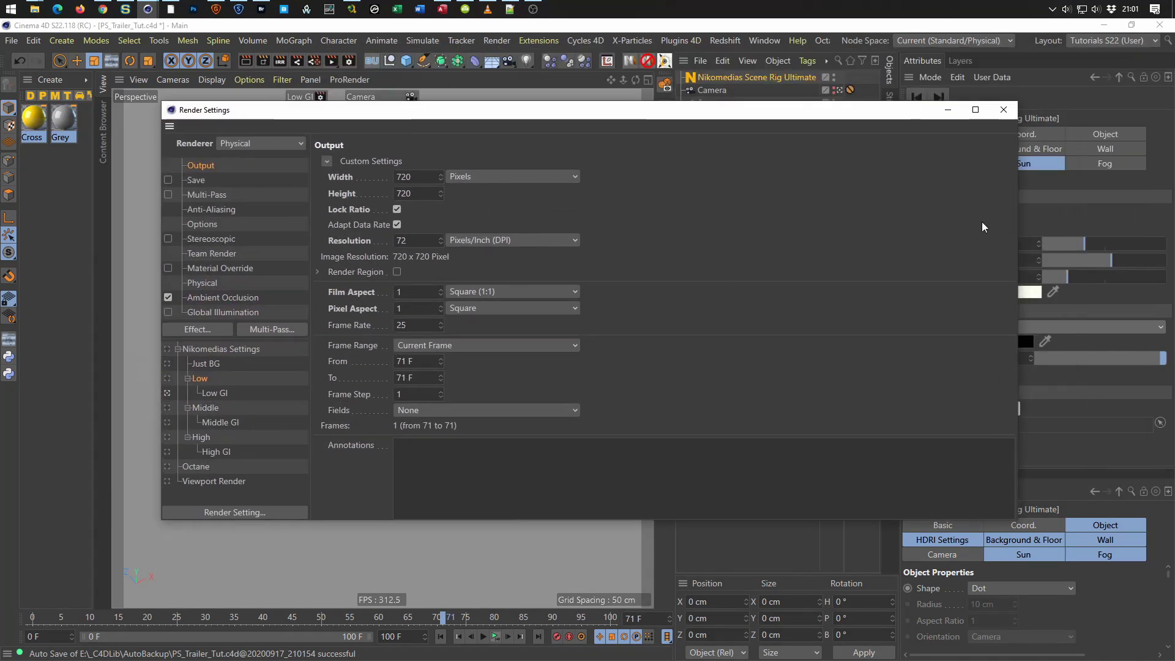
drag(1022, 187, 647, 186)
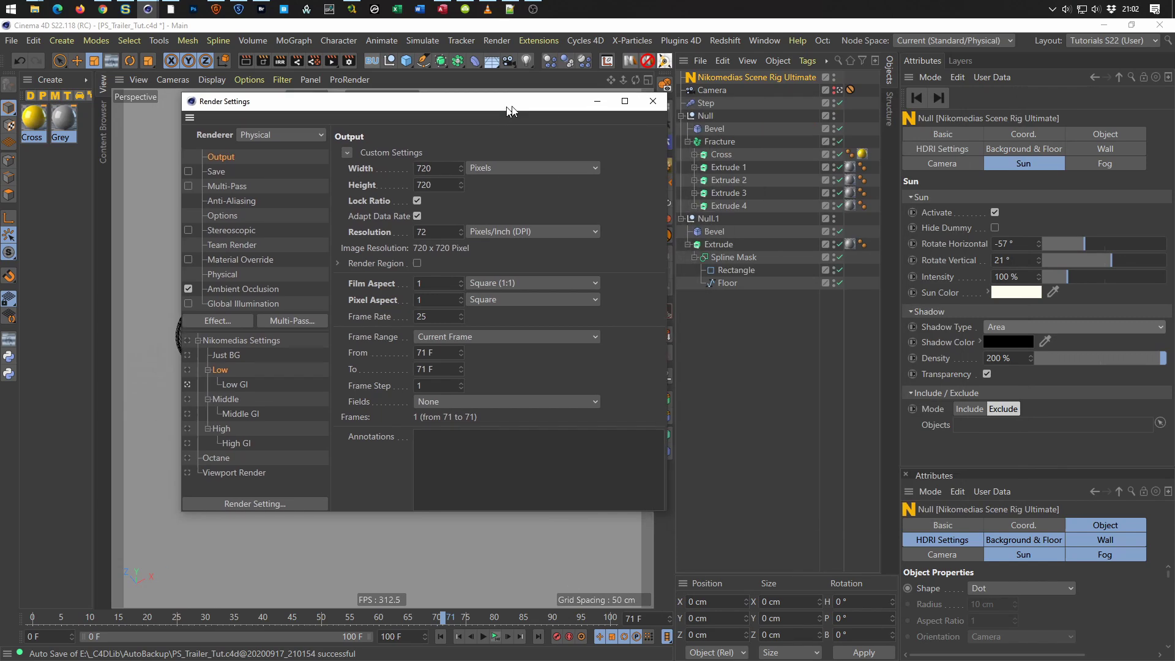
drag(484, 117, 945, 170)
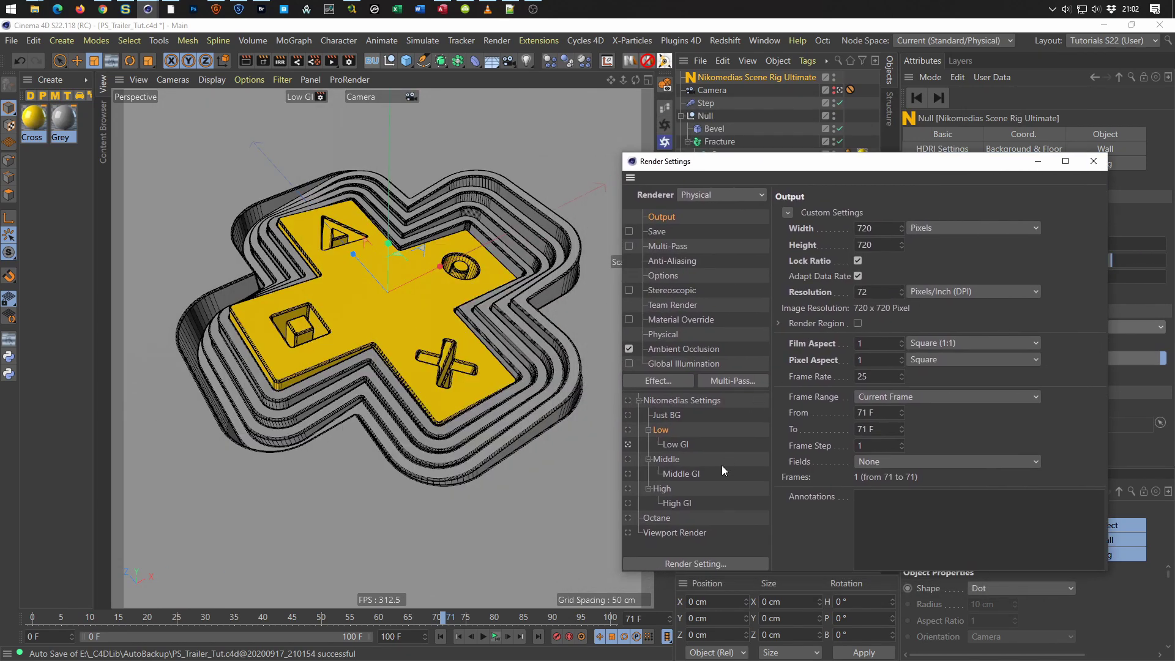
click(630, 457)
click(627, 474)
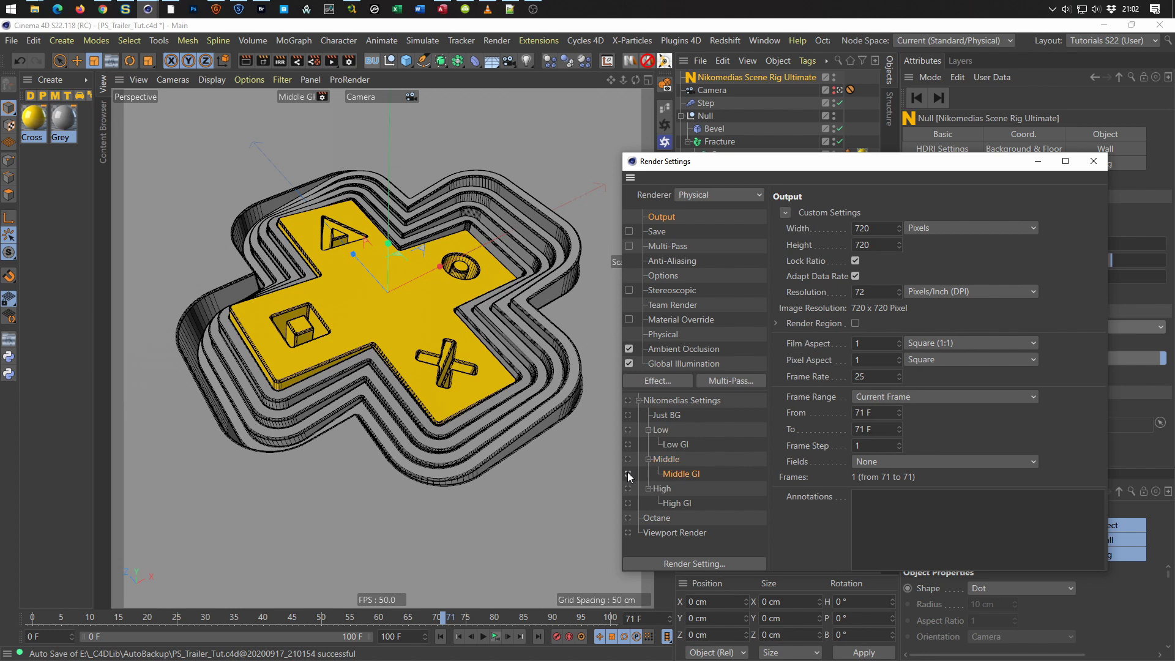
click(655, 360)
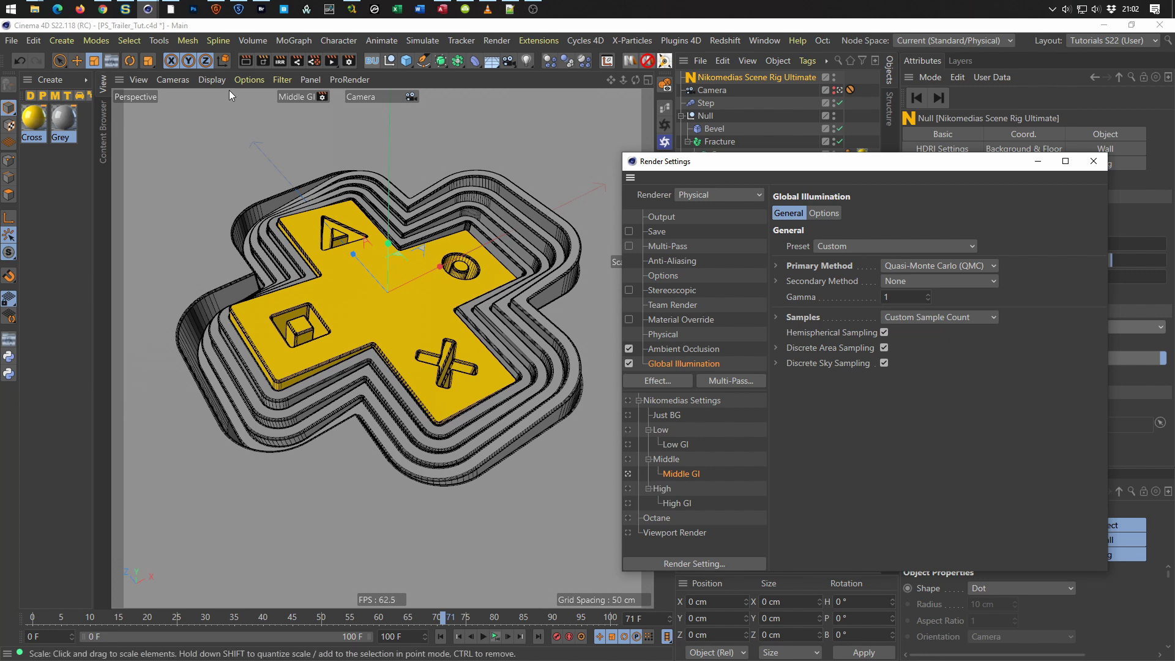
Restart the live preview, disable ambient occlusion, and use Light Mapping secondary GI at depth 32.
click(280, 61)
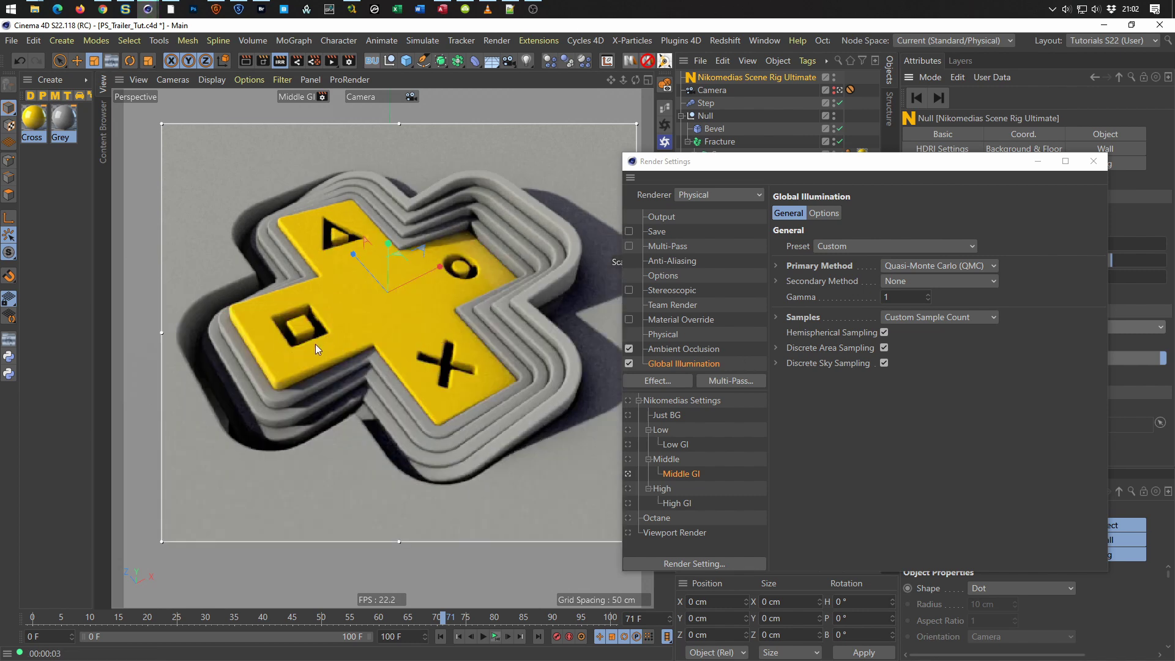
click(629, 349)
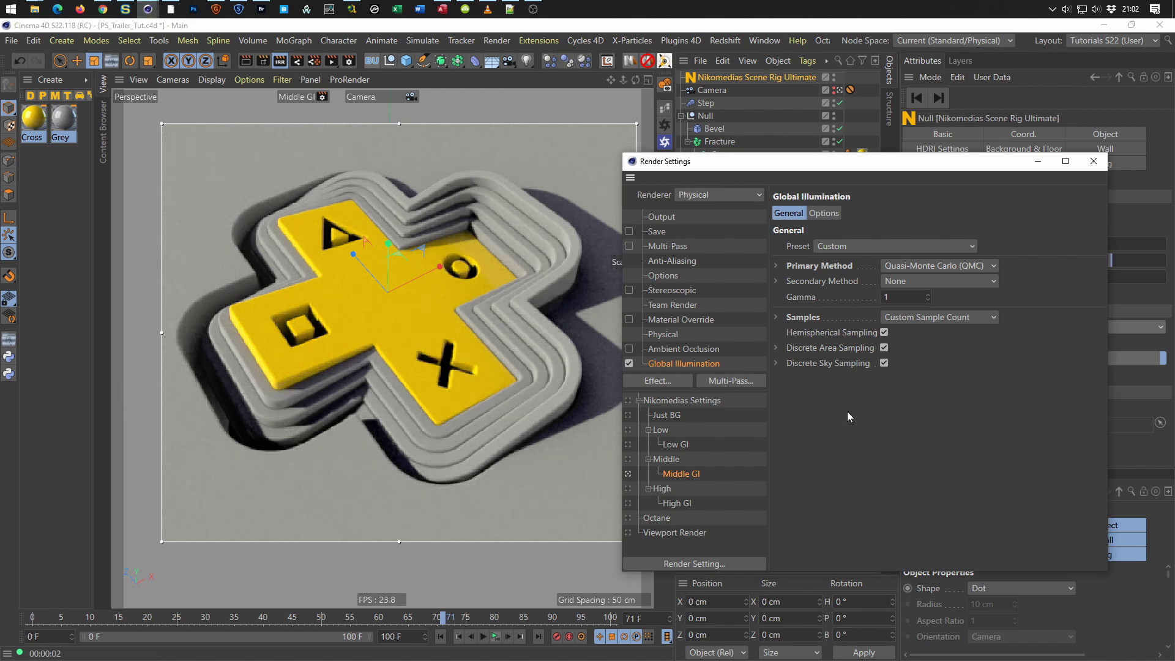
click(905, 281)
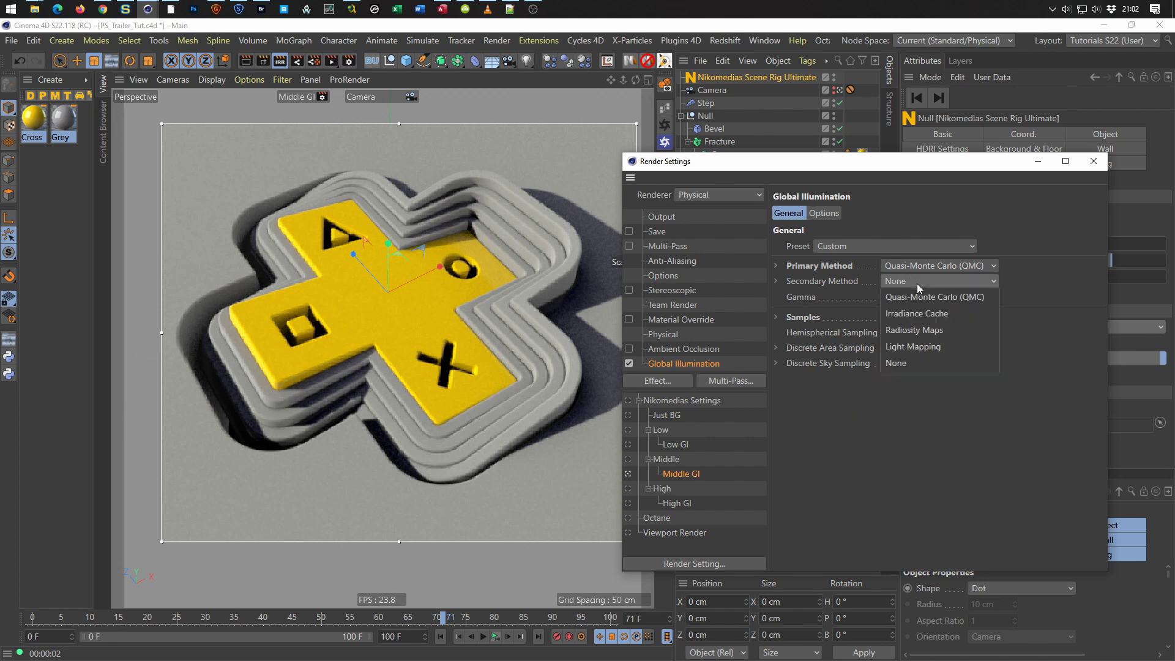
click(915, 349)
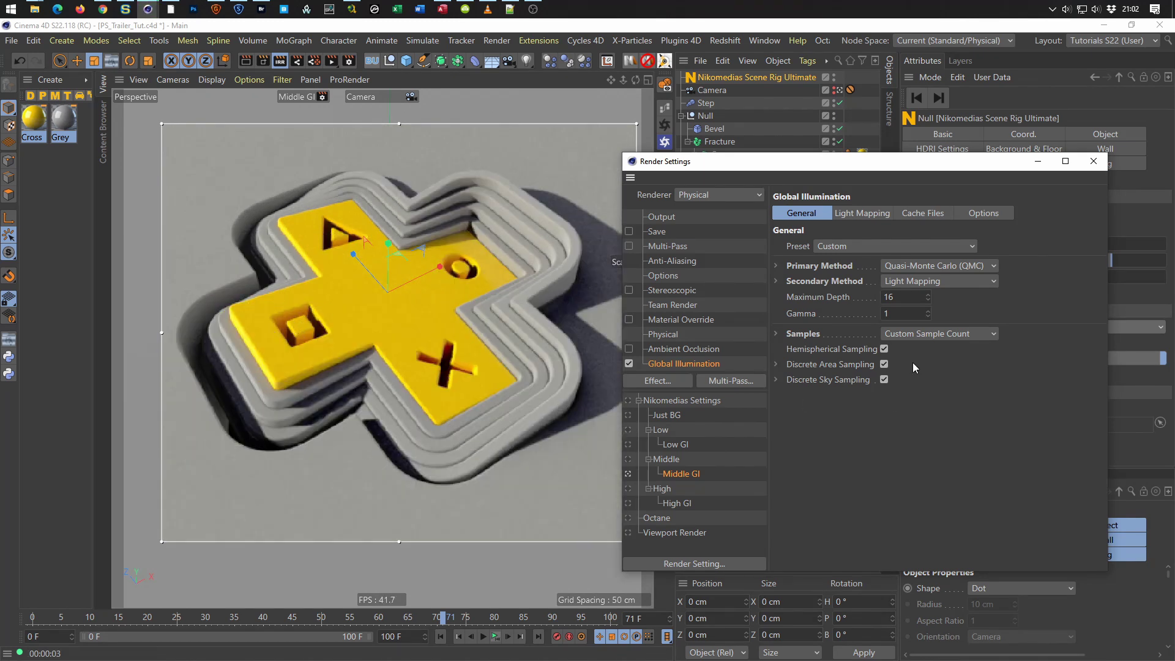
click(906, 300)
text(32)
key(Return)
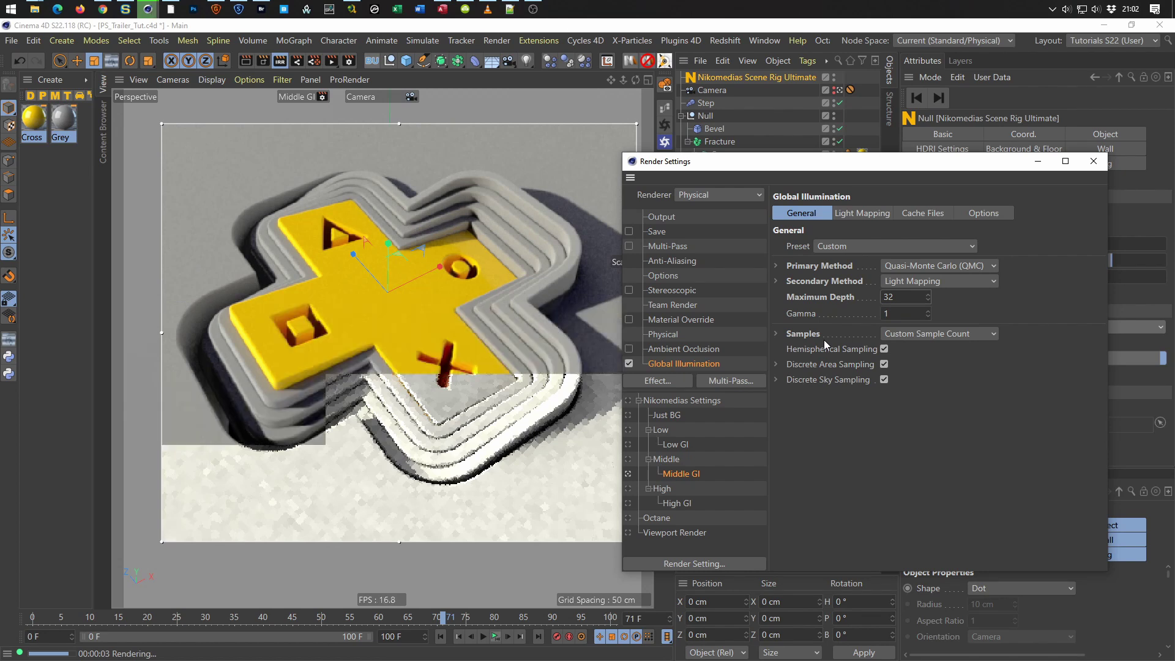
Set the Light Mapping Path Count to 10000.
click(879, 217)
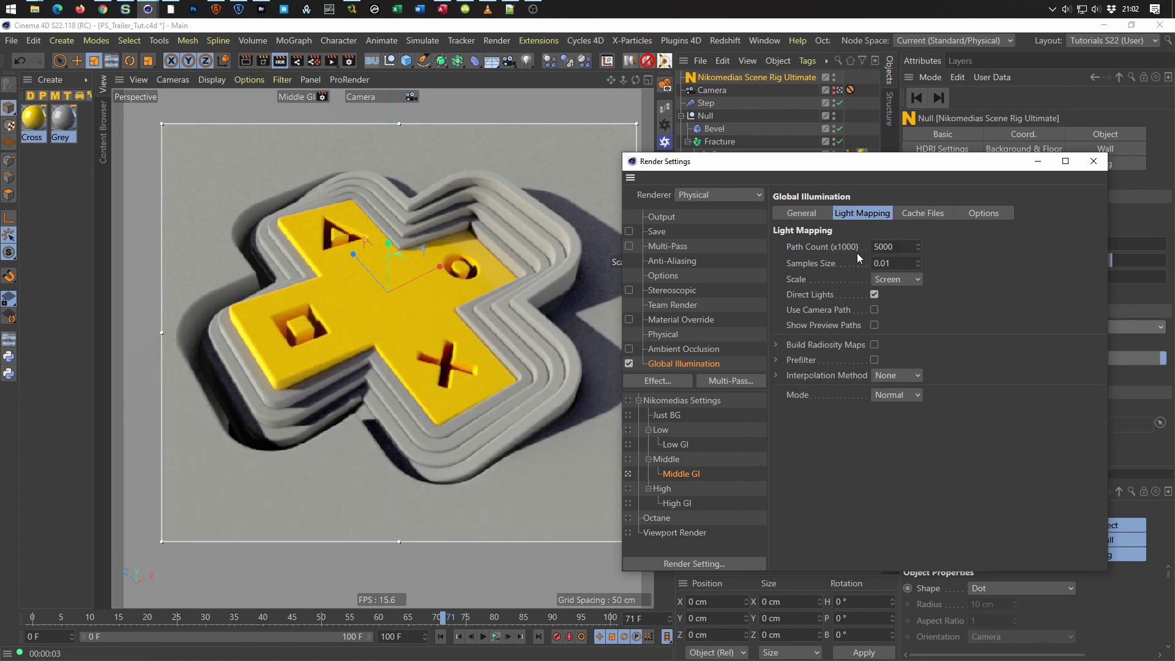
drag(901, 245, 861, 268)
text(0)
key(Return)
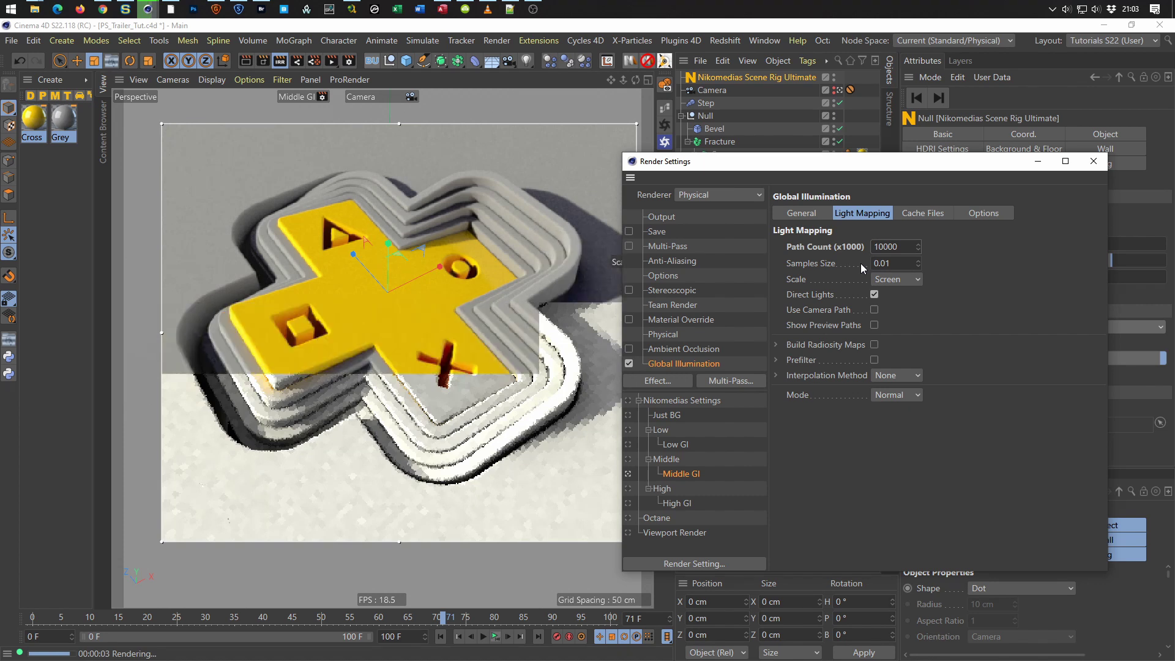
click(903, 263)
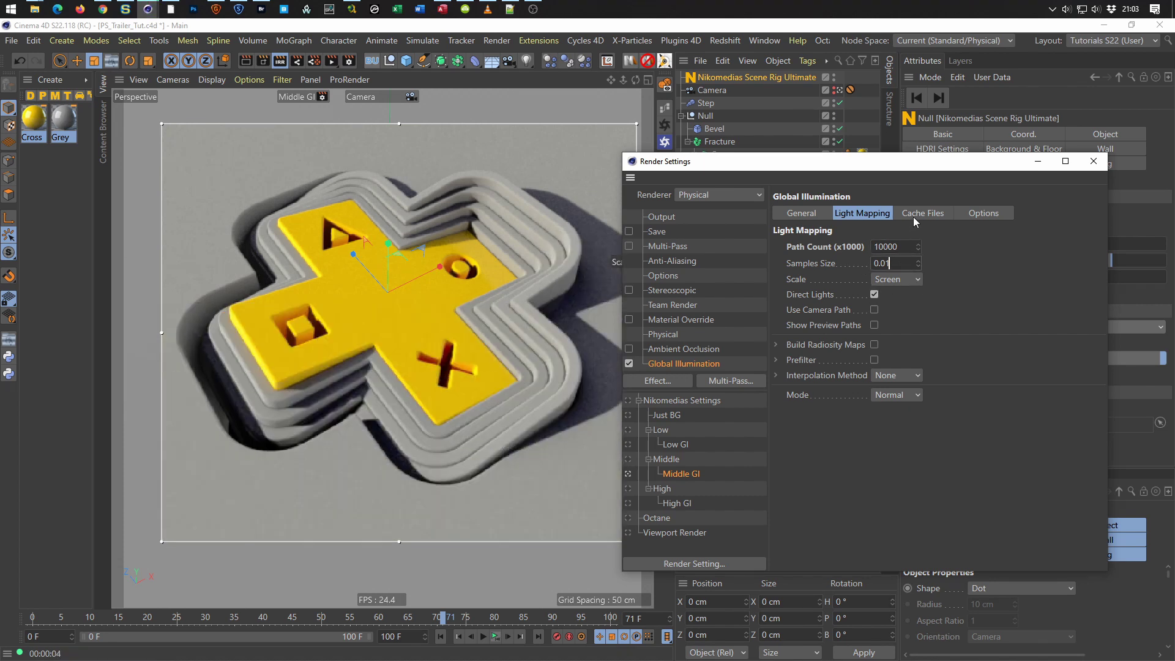
click(816, 214)
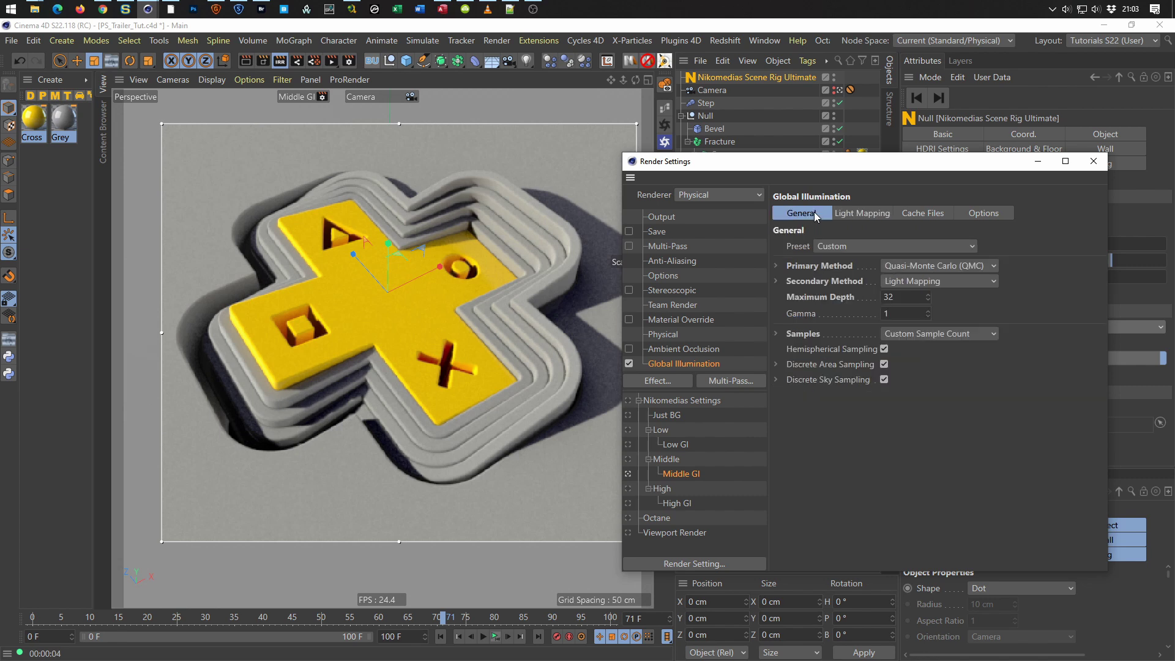
Test Irradiance Cache and Radiosity Maps, then keep Quasi-Monte Carlo with Light Mapping.
click(928, 264)
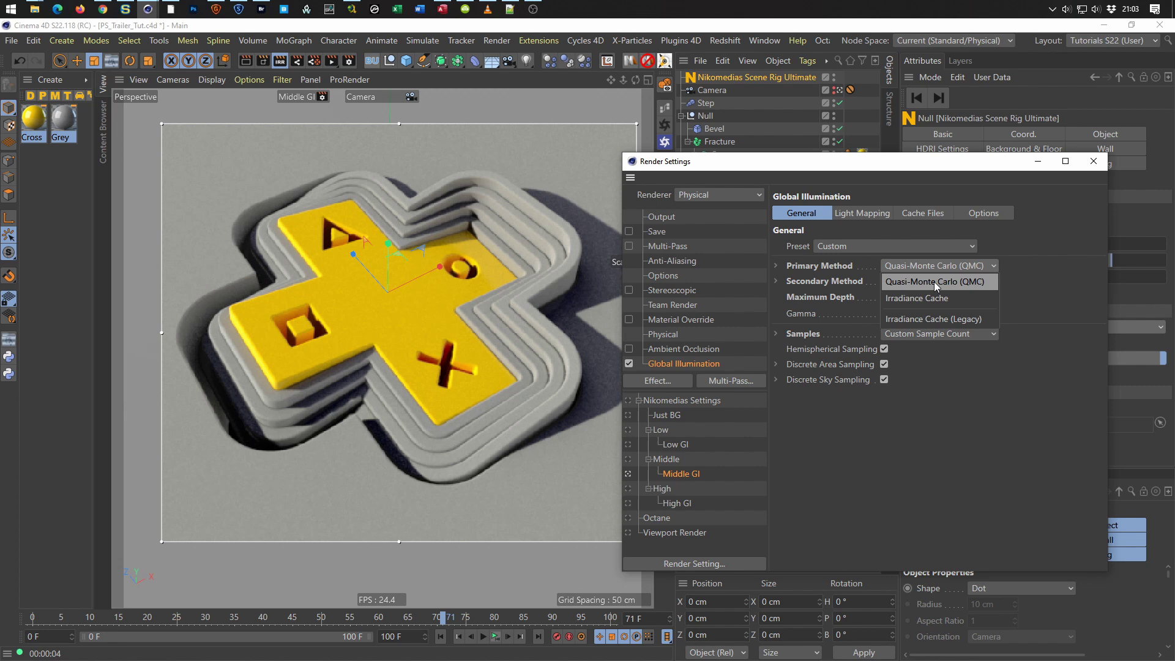
click(934, 298)
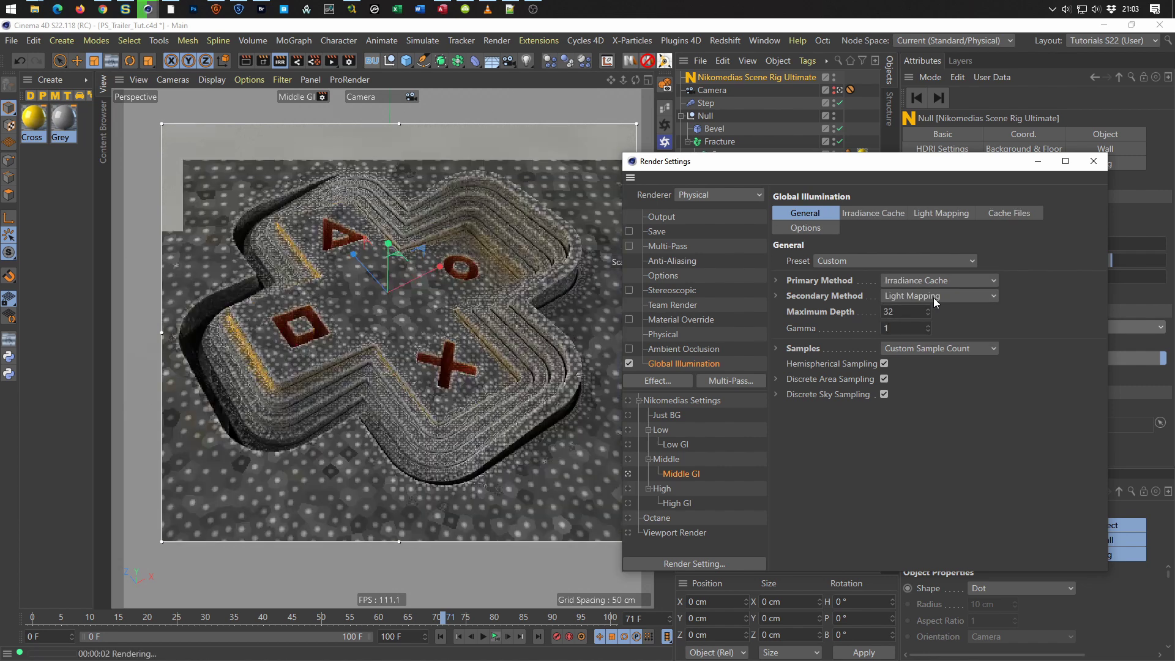
click(934, 282)
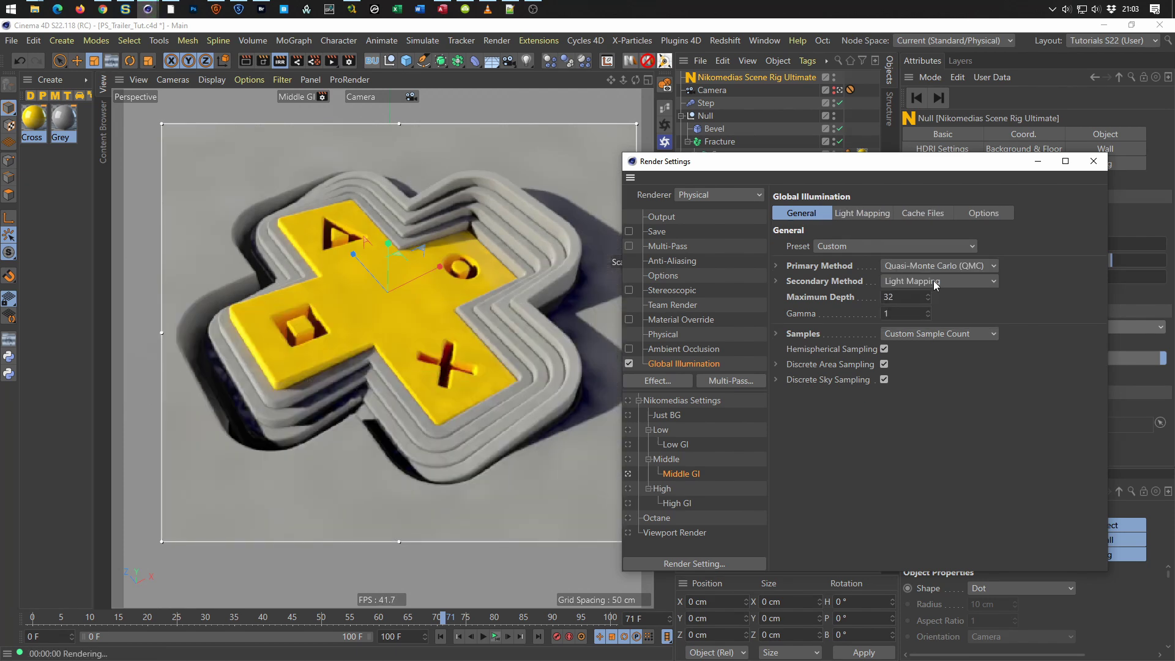
click(934, 281)
click(935, 309)
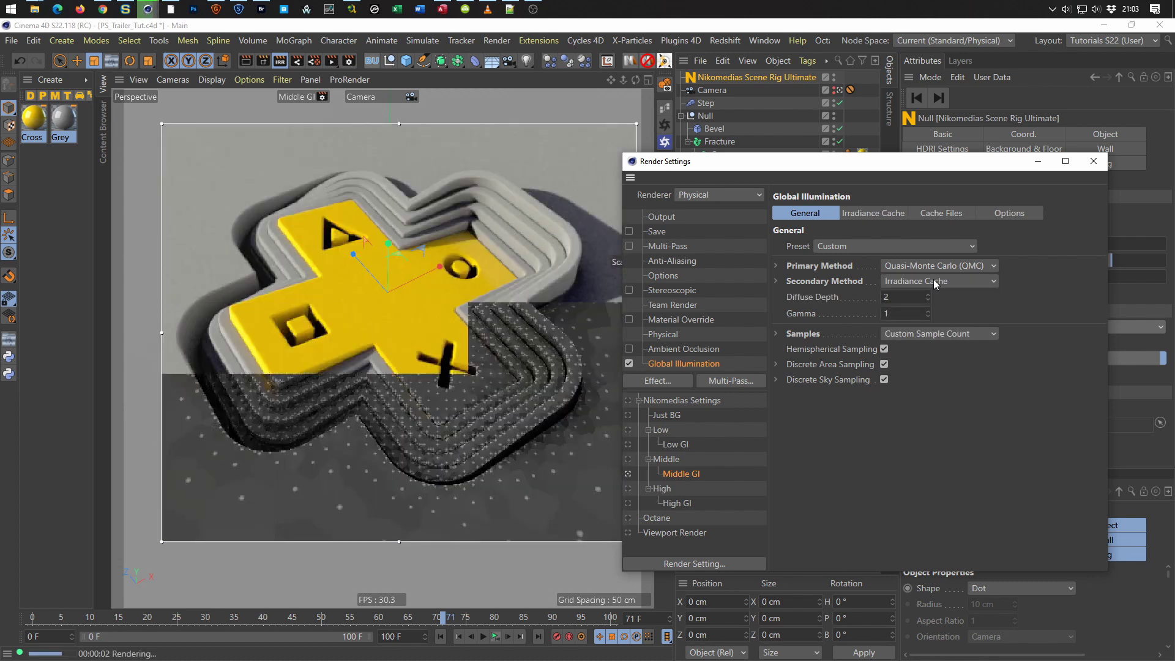
click(934, 279)
click(931, 326)
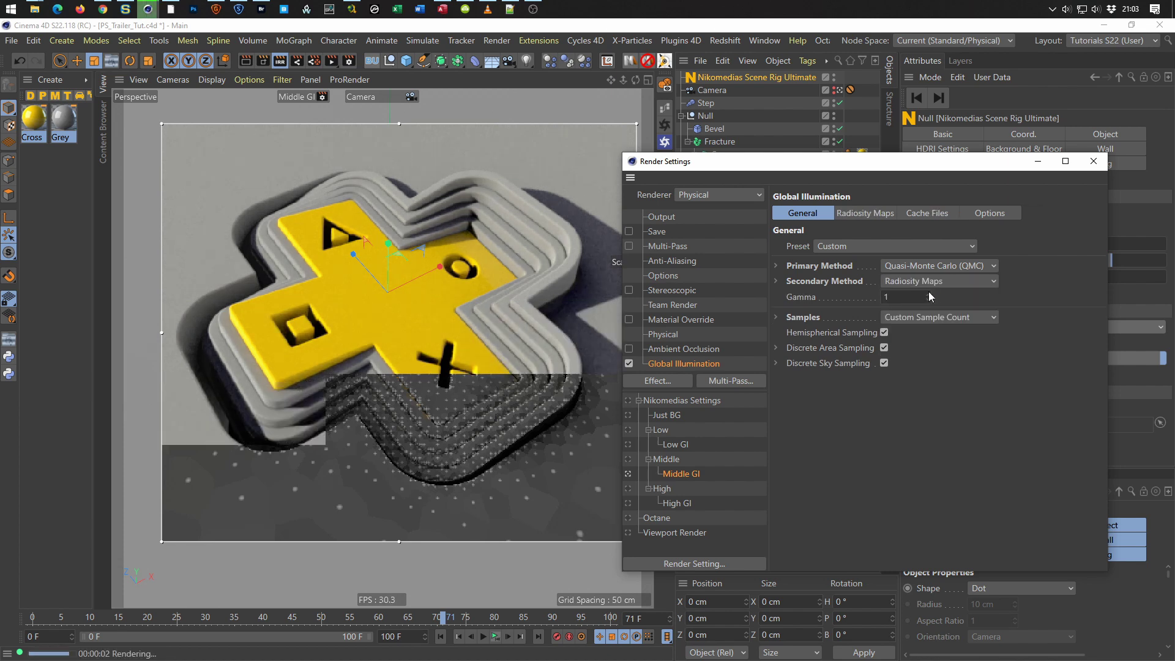
click(929, 282)
click(923, 344)
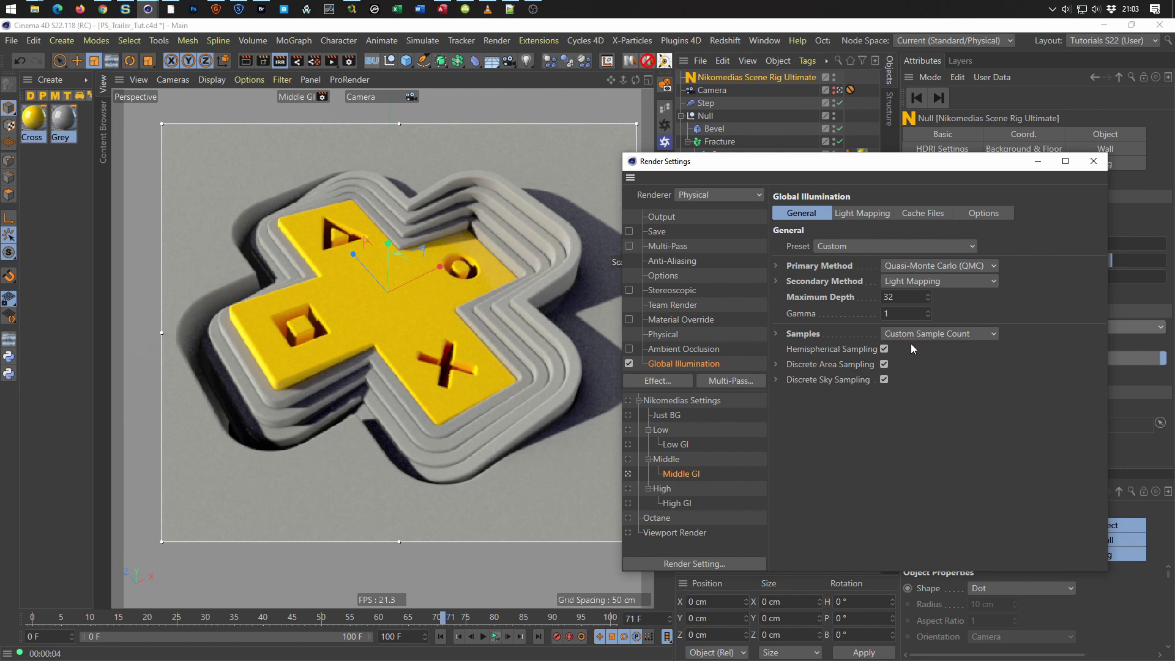
drag(881, 162, 896, 300)
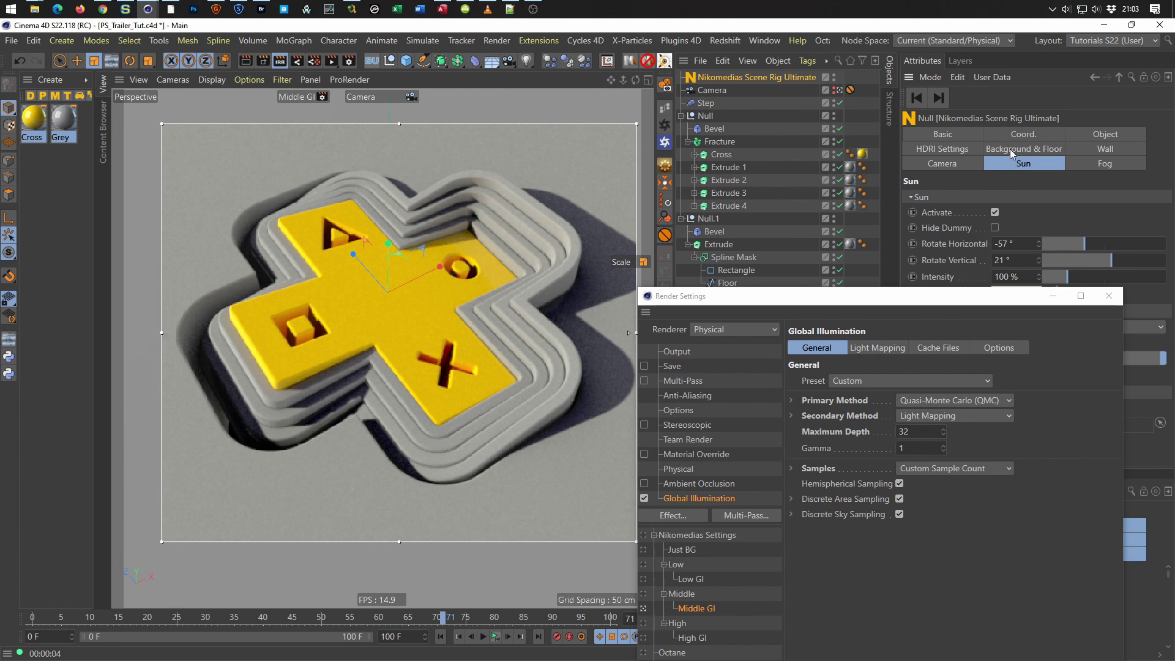
Uncheck Activate on the scene rig's sun.
click(996, 210)
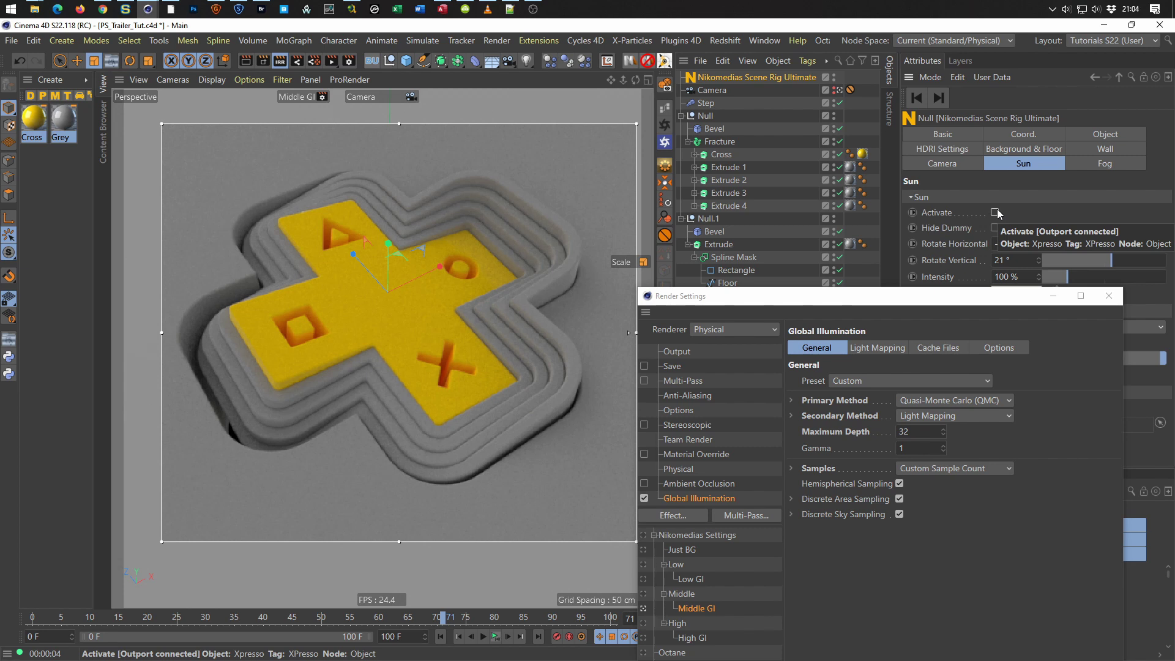
Set the Grey material's colour value to 60% and view an earlier render in the Picture Viewer.
click(61, 116)
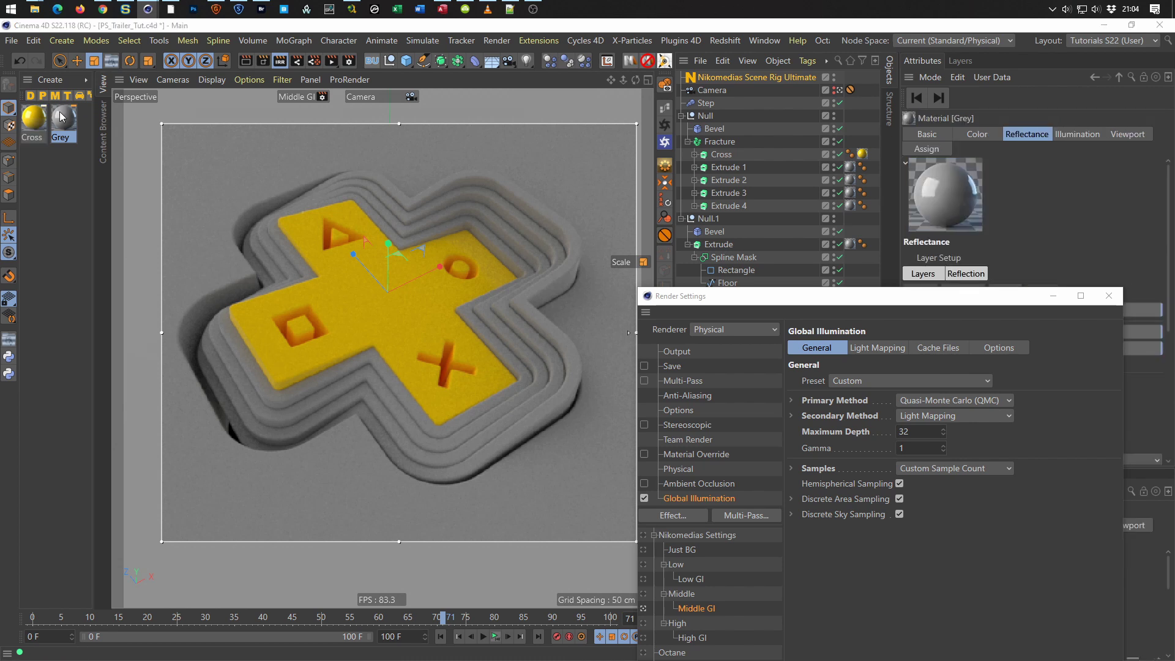
double_click(62, 116)
drag(288, 80, 730, 198)
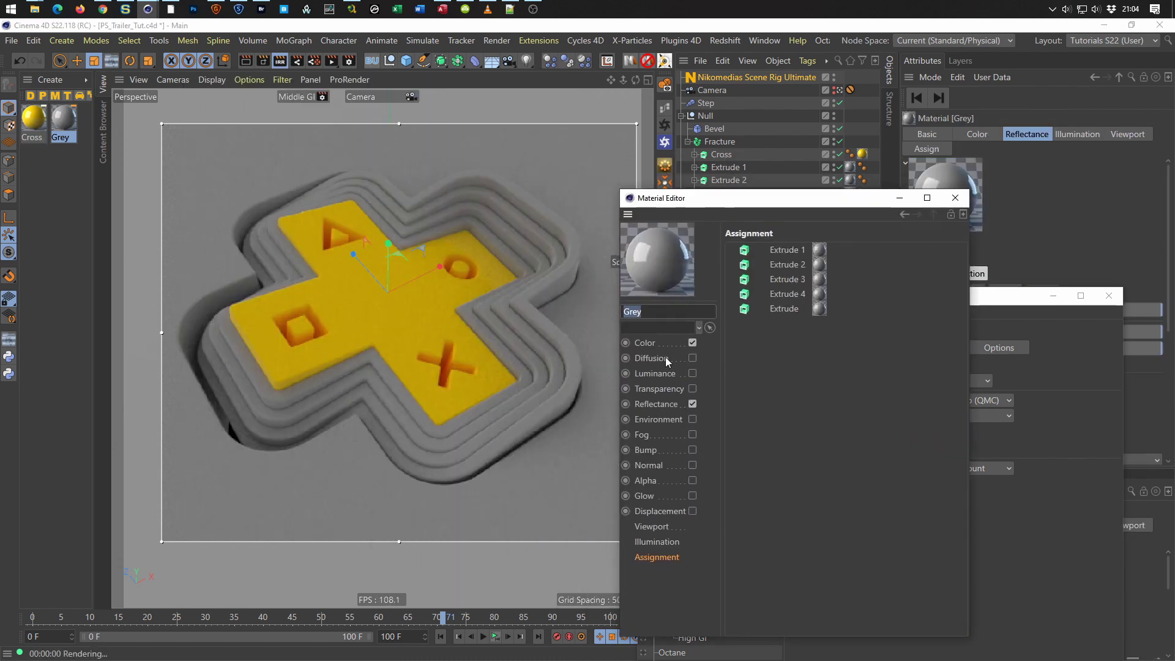
click(670, 346)
click(903, 318)
key(ctrl+r)
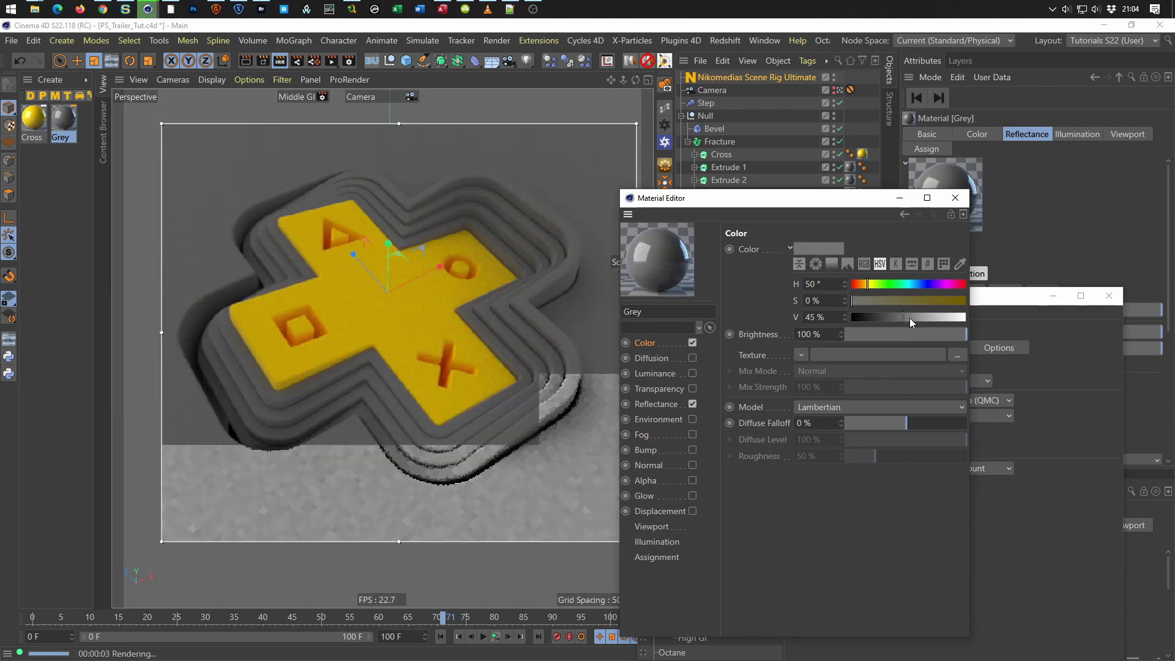
drag(910, 318, 916, 318)
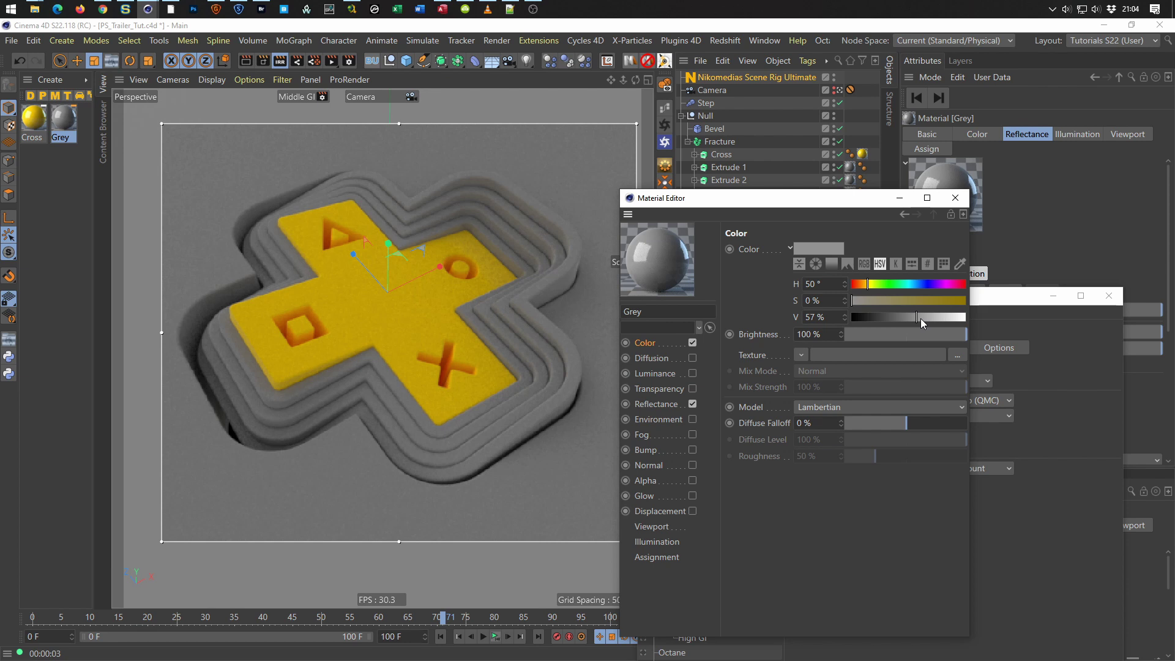
click(921, 318)
click(955, 197)
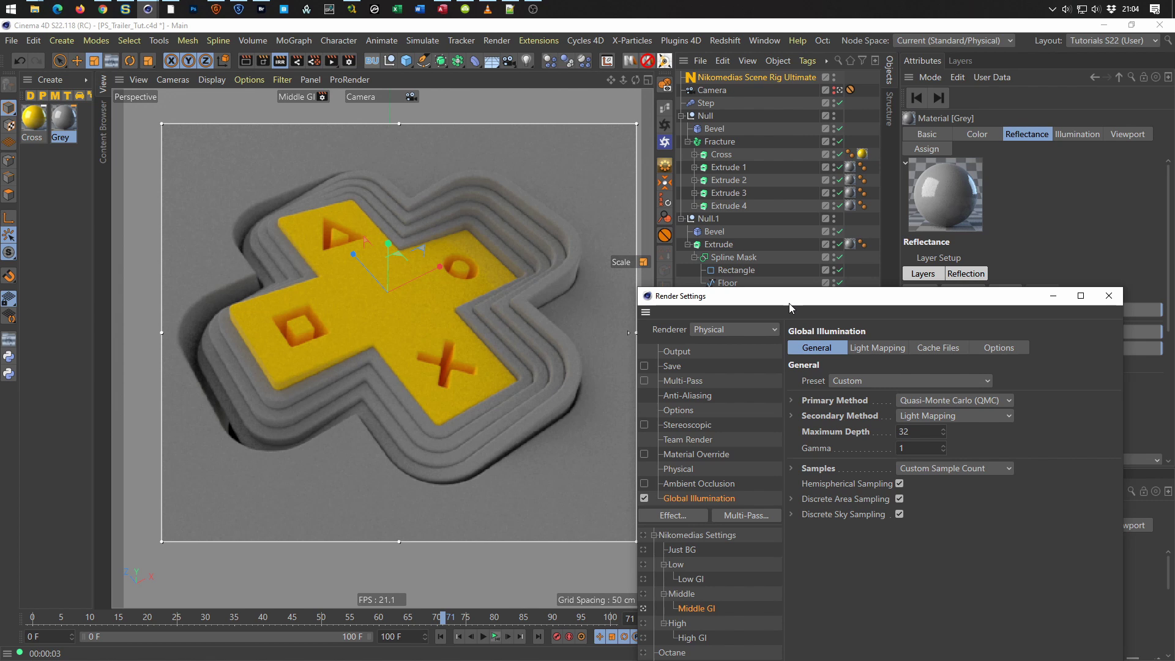
key(shift+r)
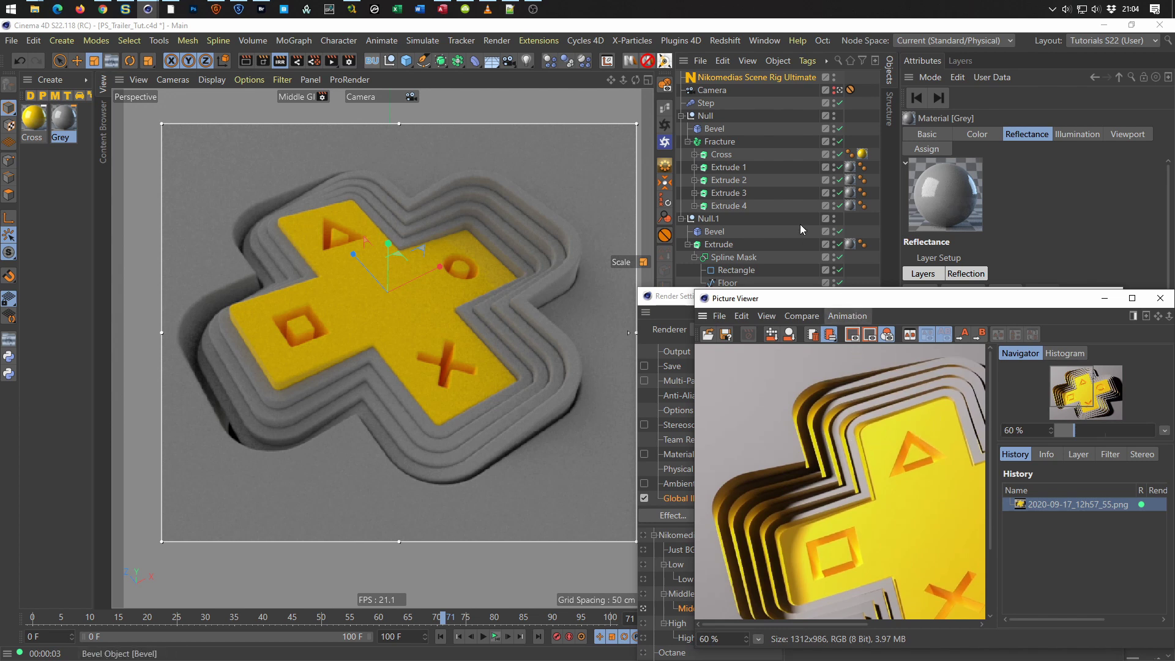
Close Render Settings and set the Bevel deformer's offset to 1 cm.
click(717, 129)
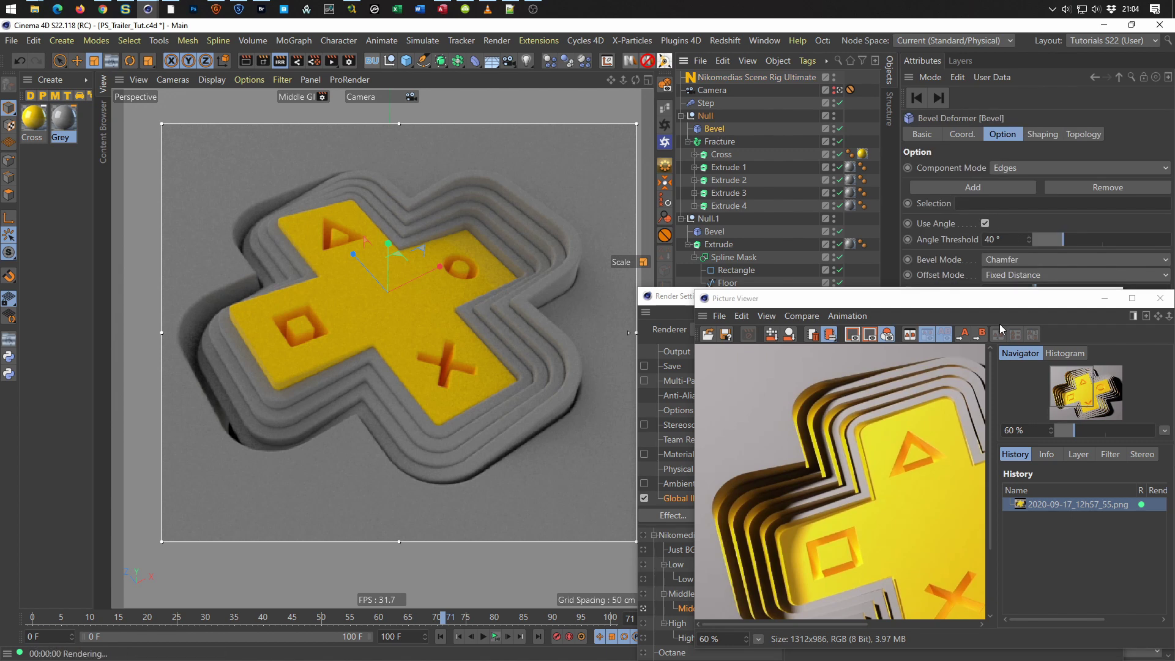
drag(979, 298, 932, 332)
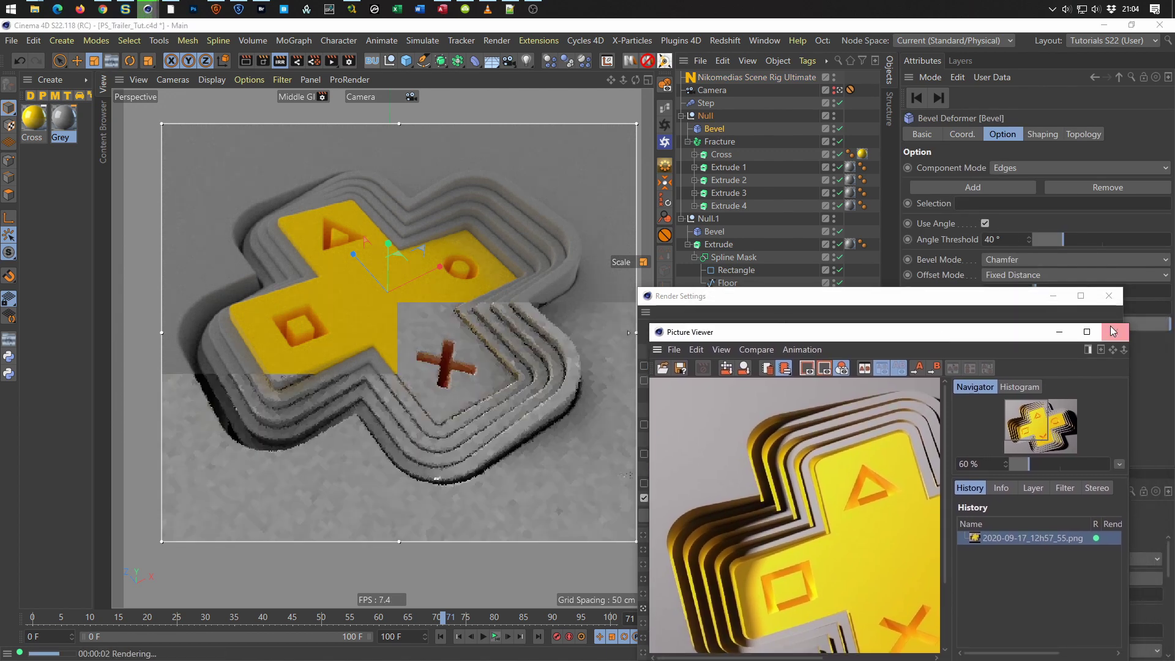
click(1108, 295)
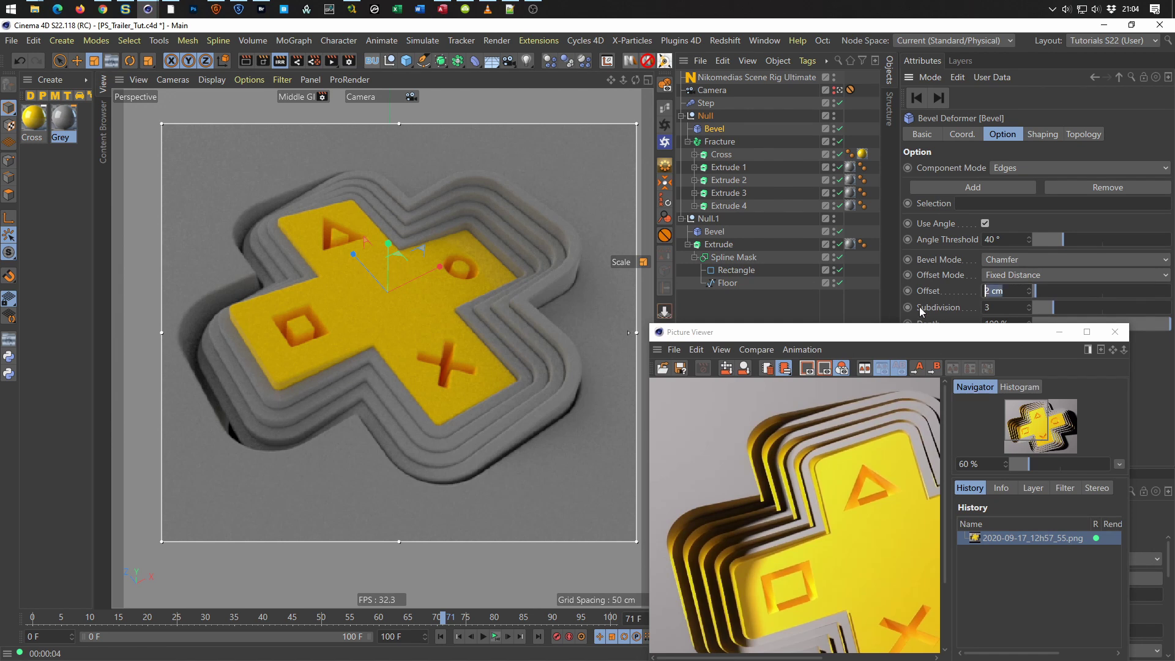
text(1)
key(Return)
Set the floor Extrude's offset to 500 cm.
click(720, 245)
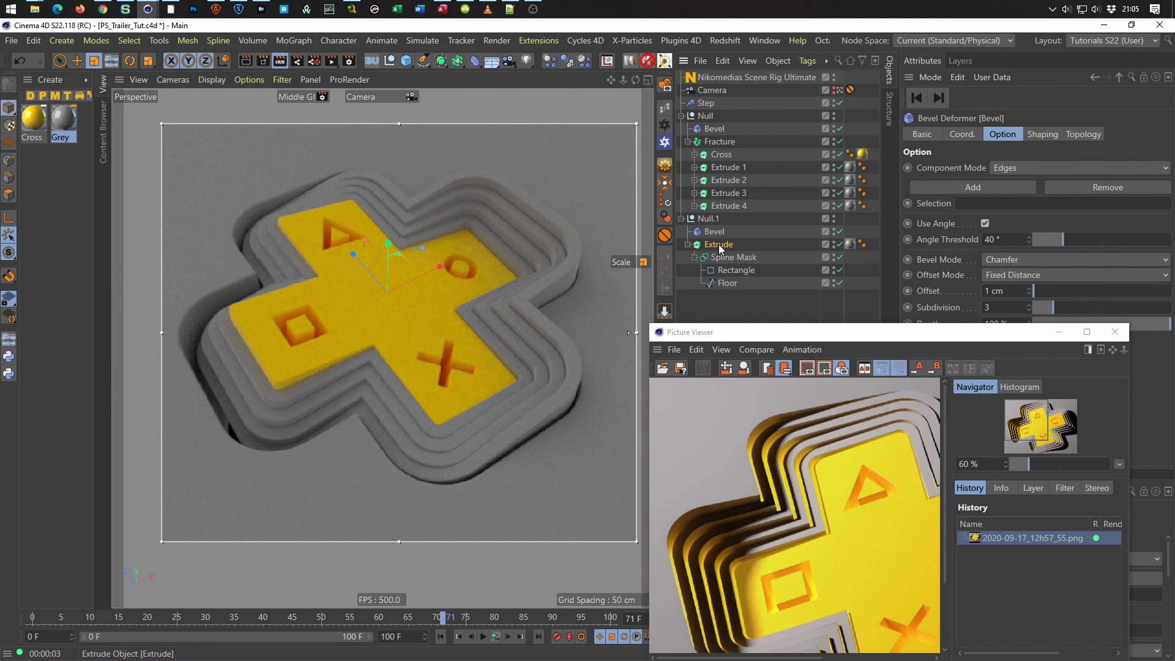
click(1034, 194)
key(BackSpace)
key(BackSpace)
key(BackSpace)
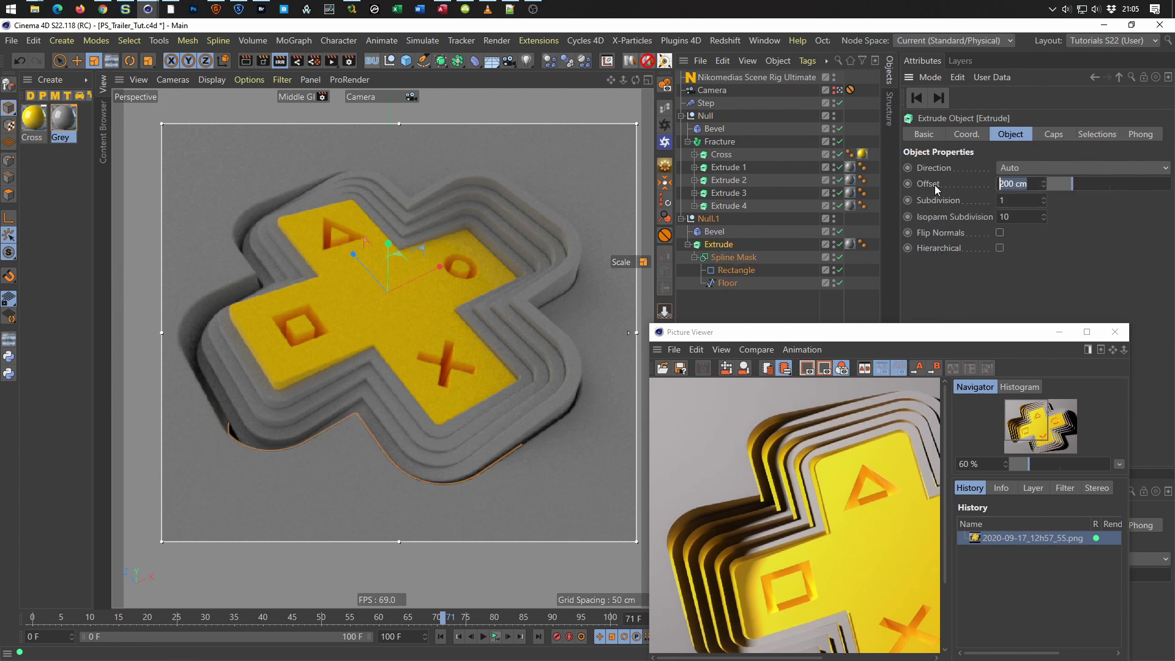
text(50)
key(Return)
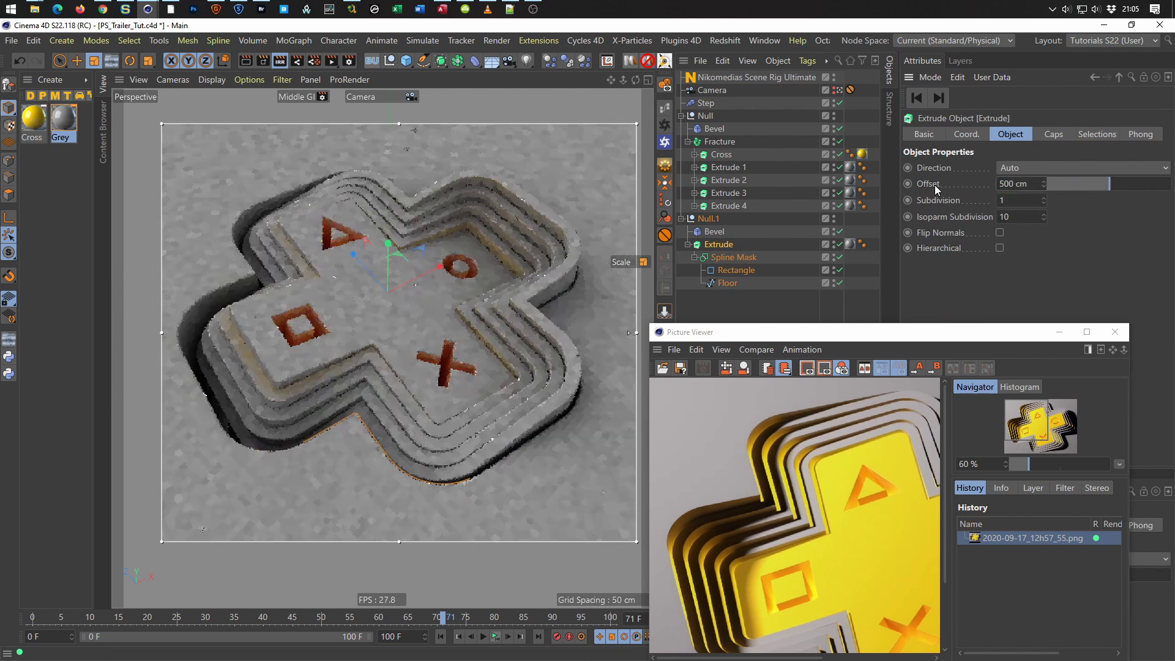
Re-render the viewport and move the Picture Viewer higher to compare renders.
click(762, 300)
key(ctrl+r)
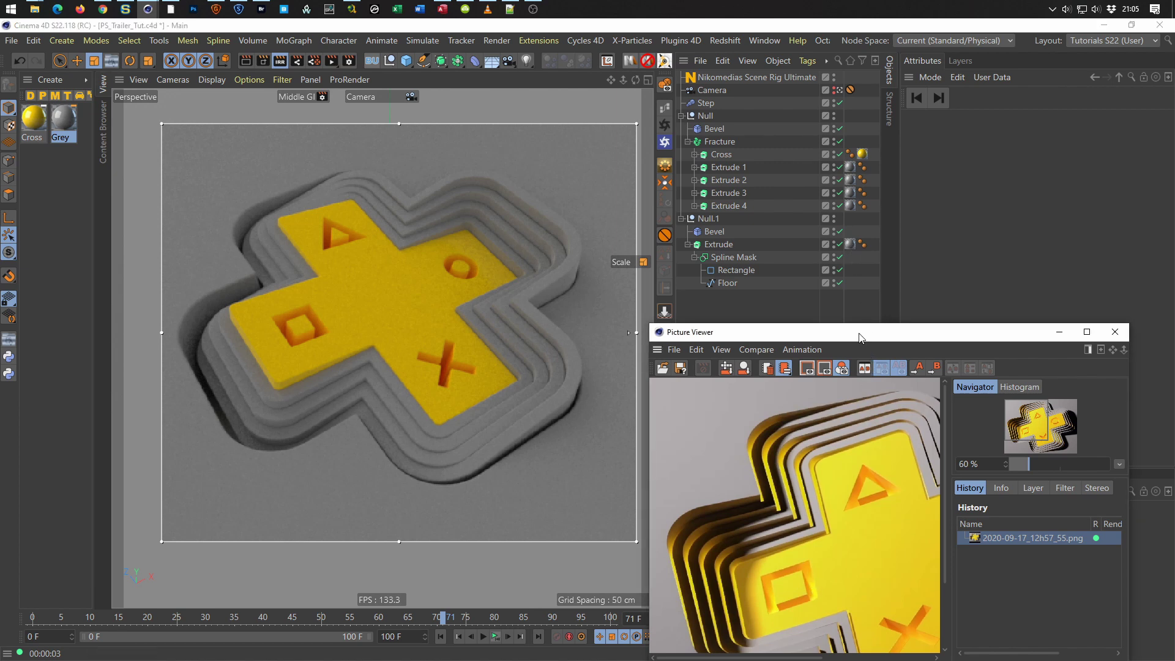
drag(860, 334, 838, 193)
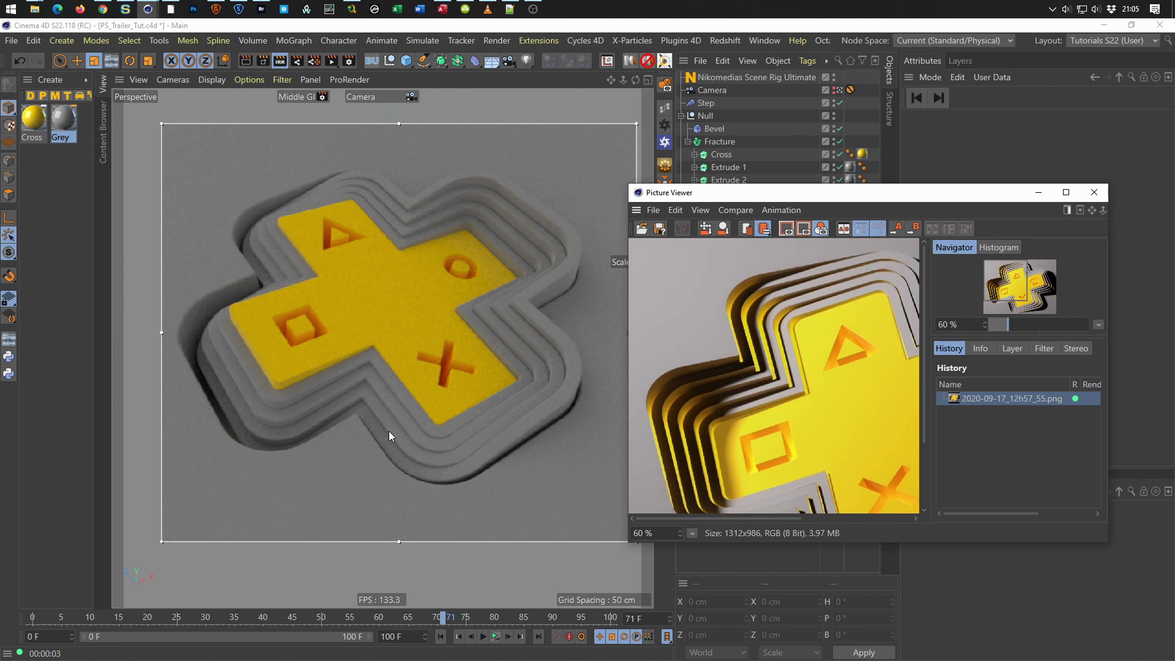
Close the Picture Viewer and switch off the viewport's interactive render region.
drag(892, 198, 934, 251)
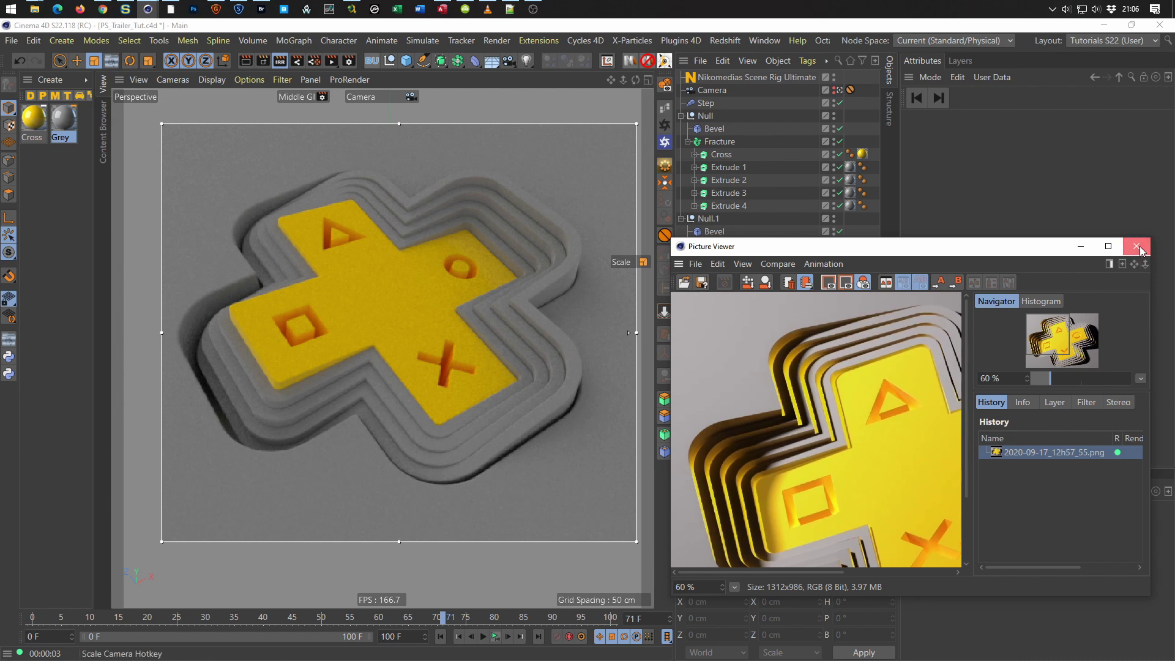
click(1136, 247)
click(280, 61)
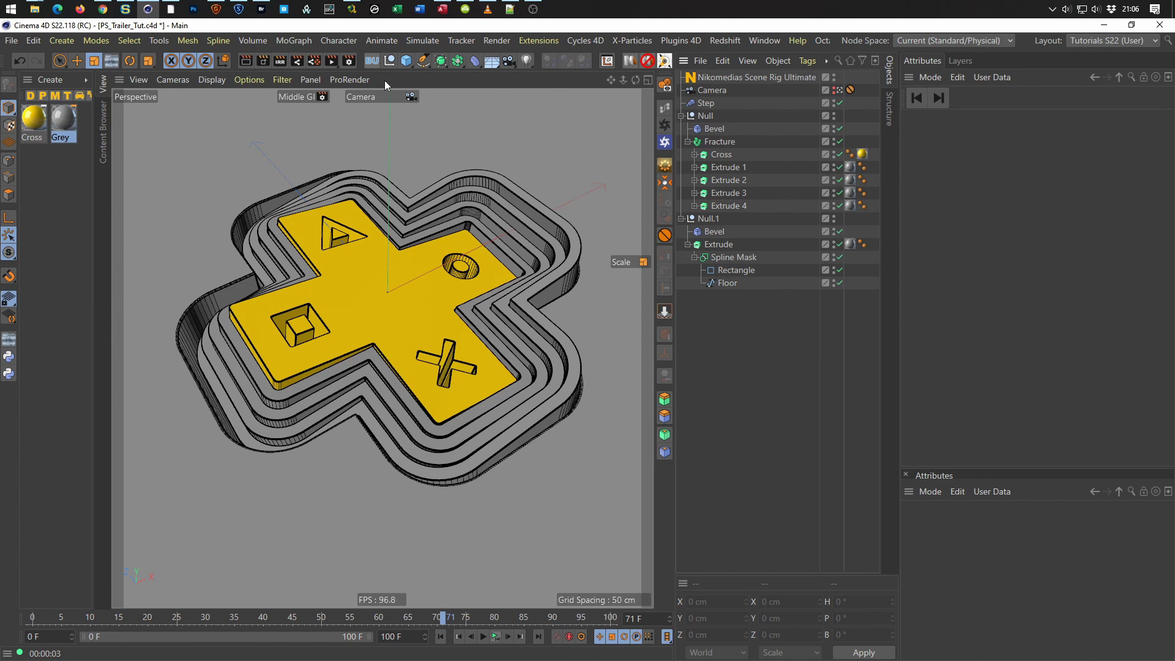
Add a new light, switch it off, and change its type to Area.
click(526, 59)
click(575, 79)
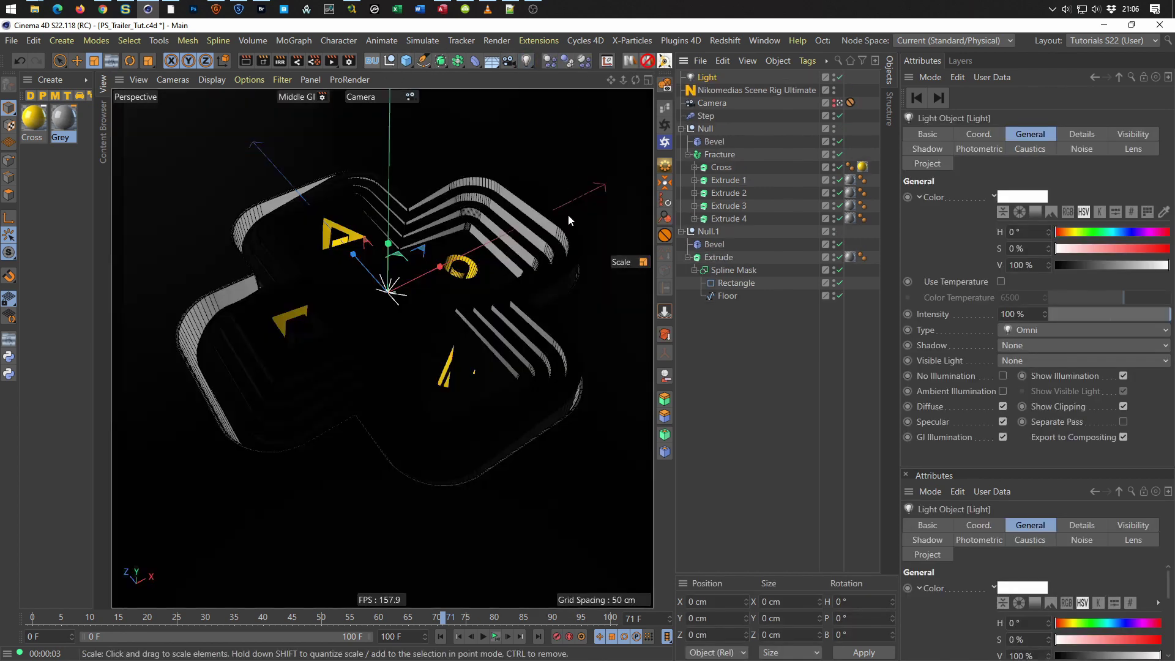
click(838, 77)
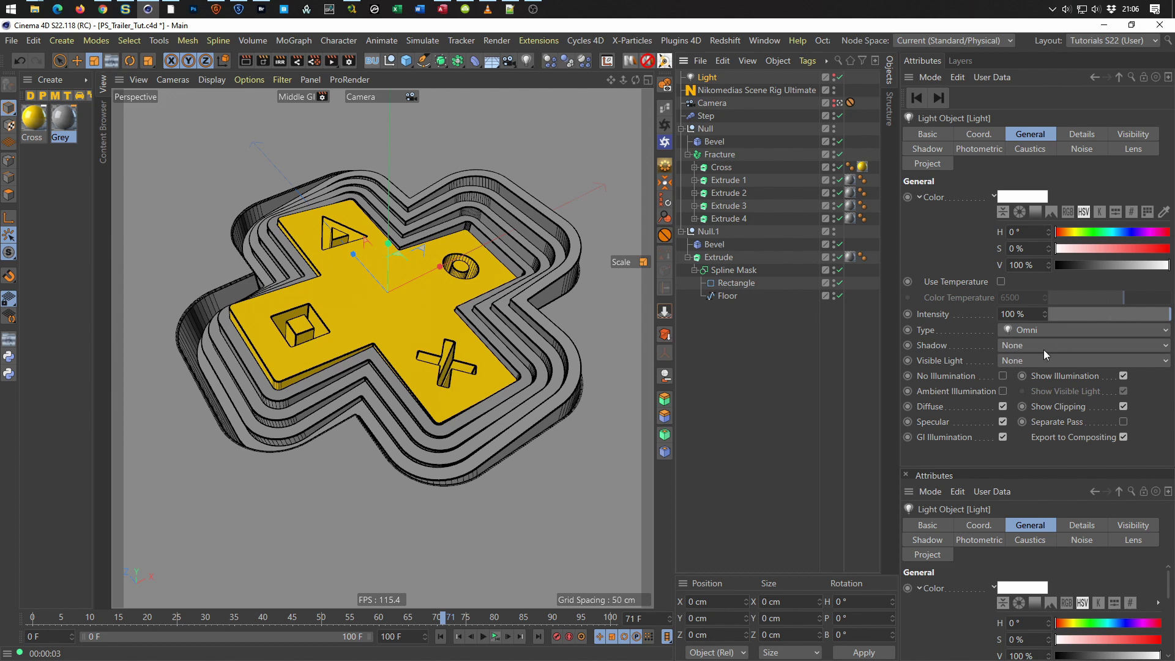
click(1037, 330)
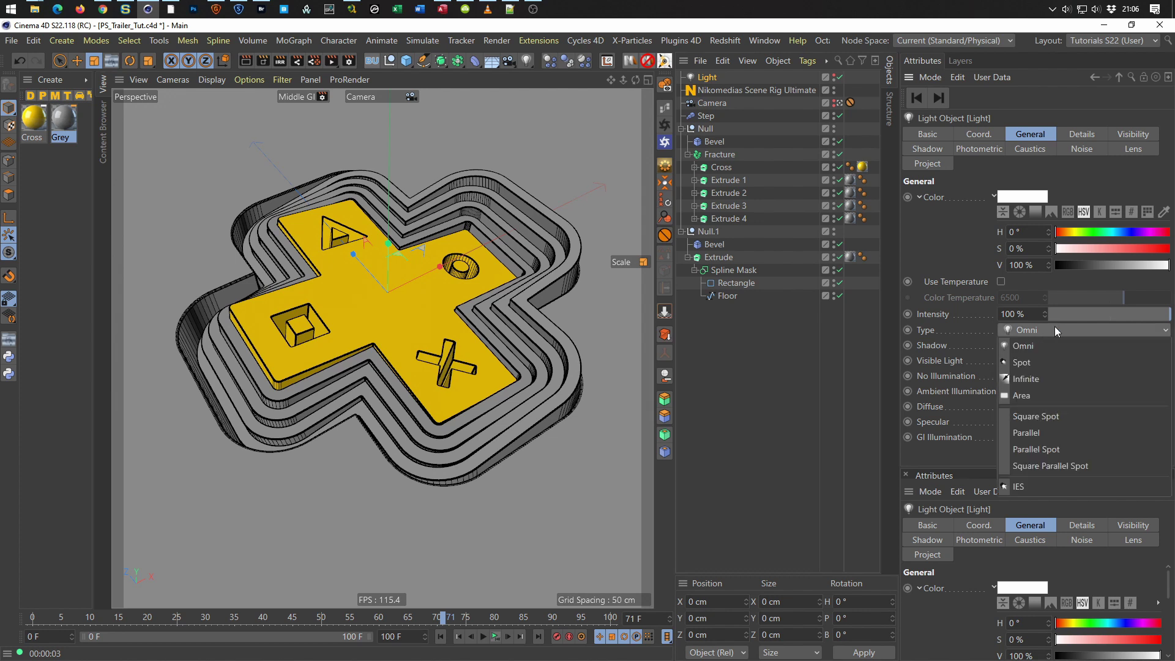
click(1043, 393)
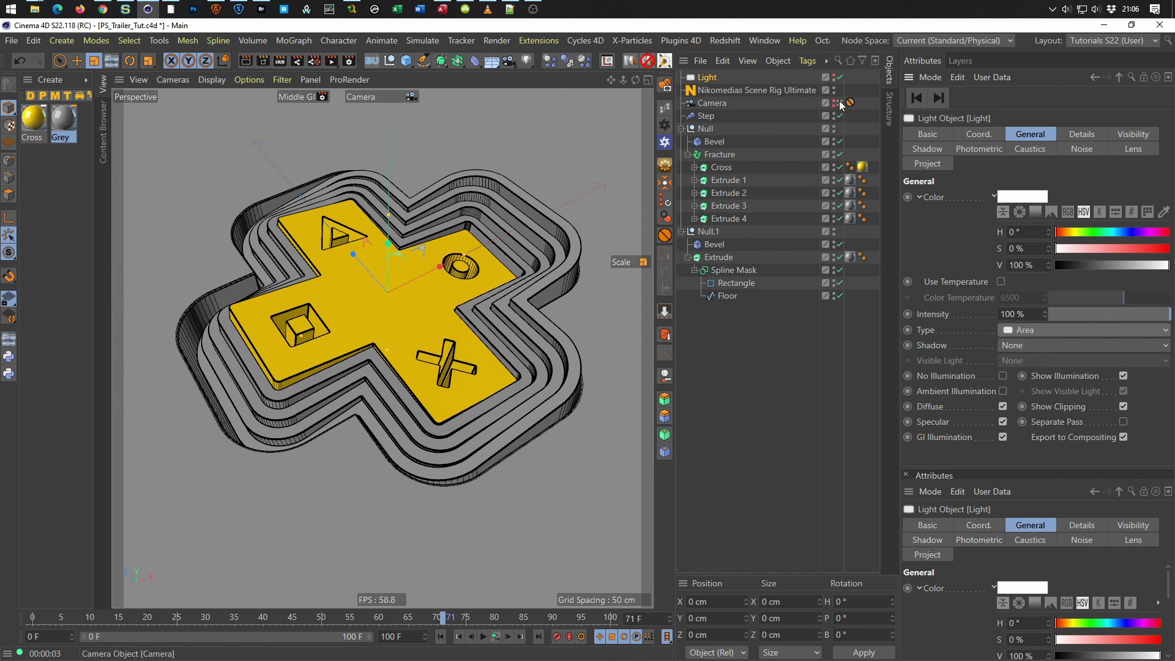
In the default camera view, raise the area light above the logo and re-enable it.
click(841, 103)
scroll(404, 349, up, 5)
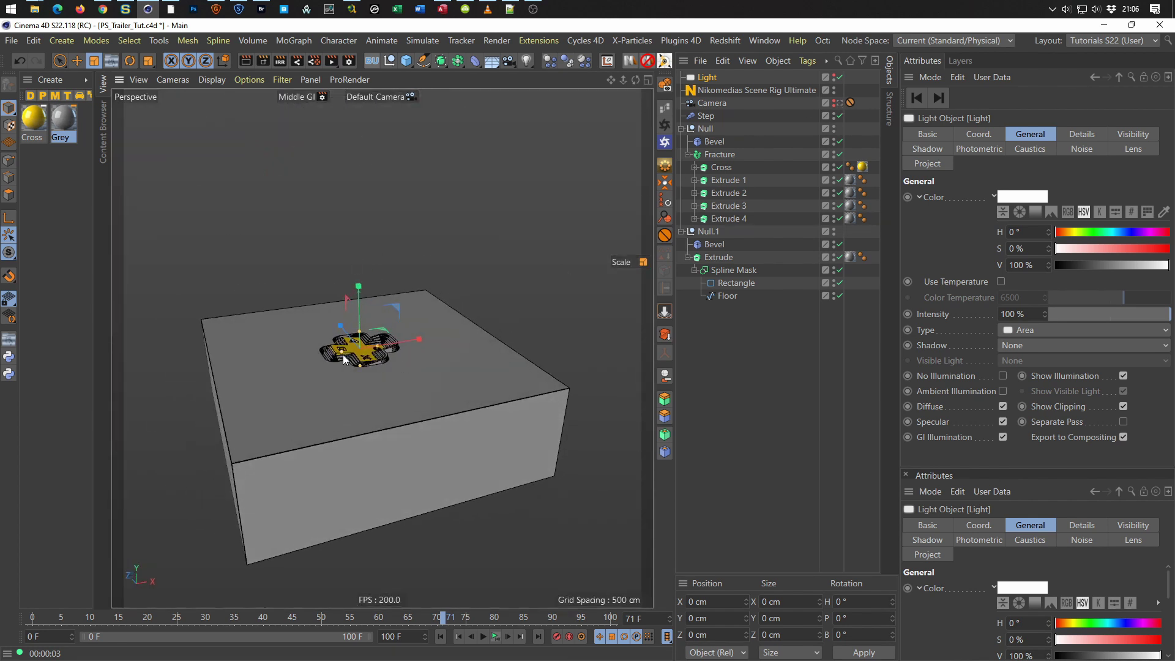
mouse_move(420, 328)
alt+mouse_down()
mouse_move(370, 373)
mouse_move(376, 330)
alt+mouse_up()
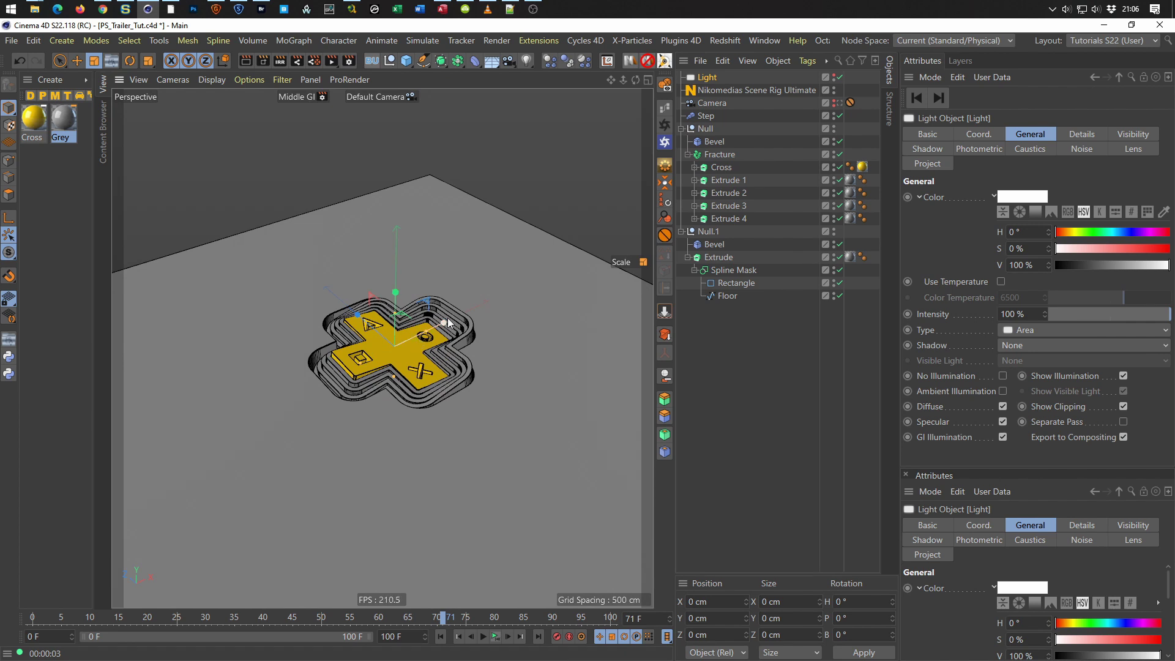
key(e)
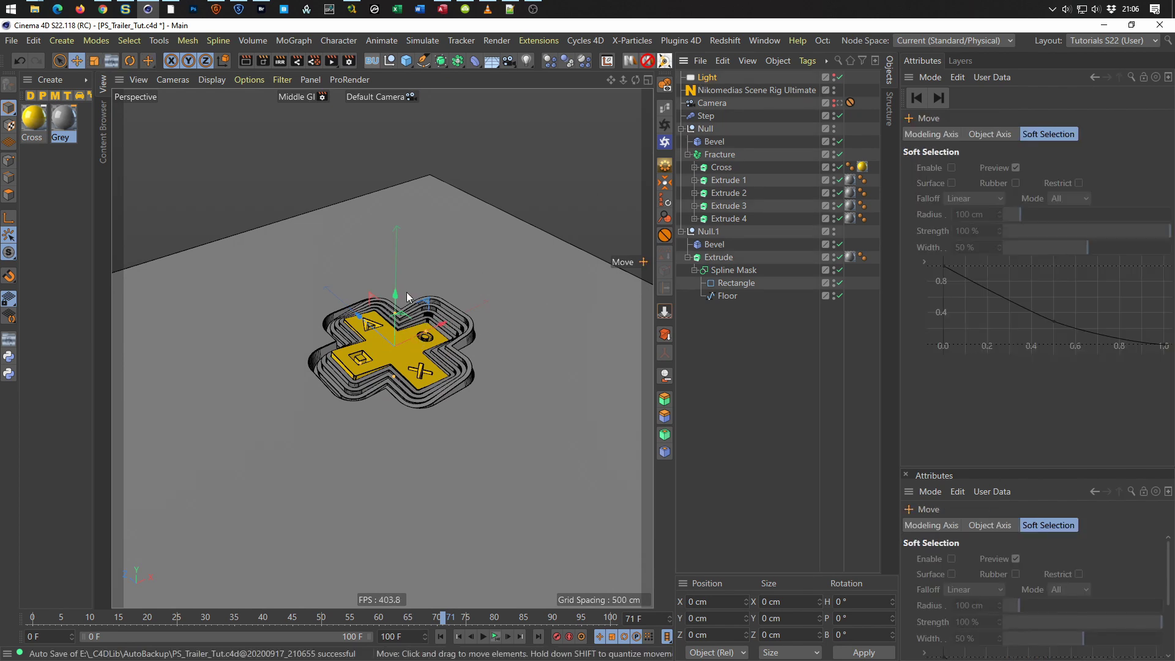
drag(396, 298, 399, 197)
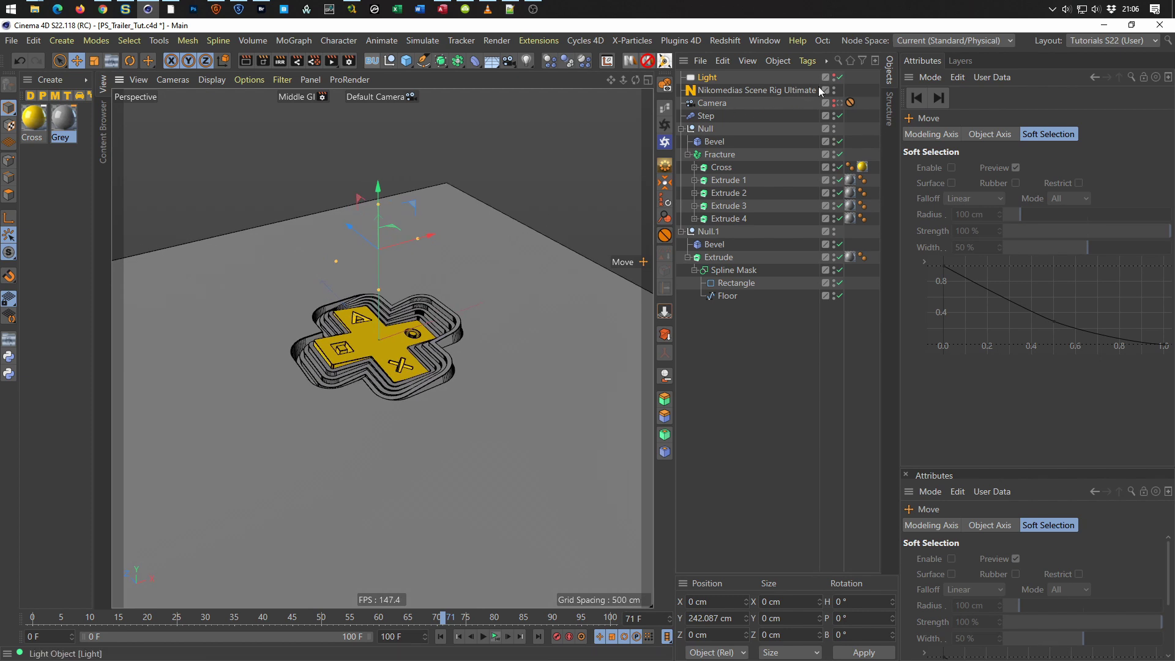
click(837, 78)
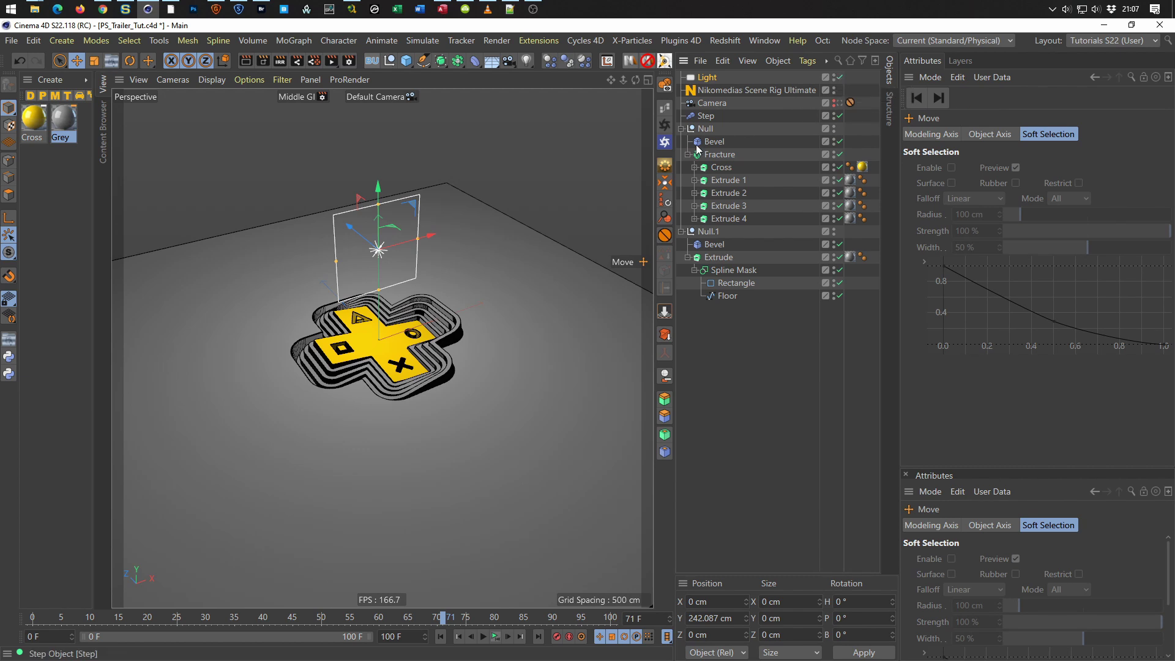
Tilt the light 90° to face down and scale it to about 300%.
key(r)
drag(393, 233, 393, 275)
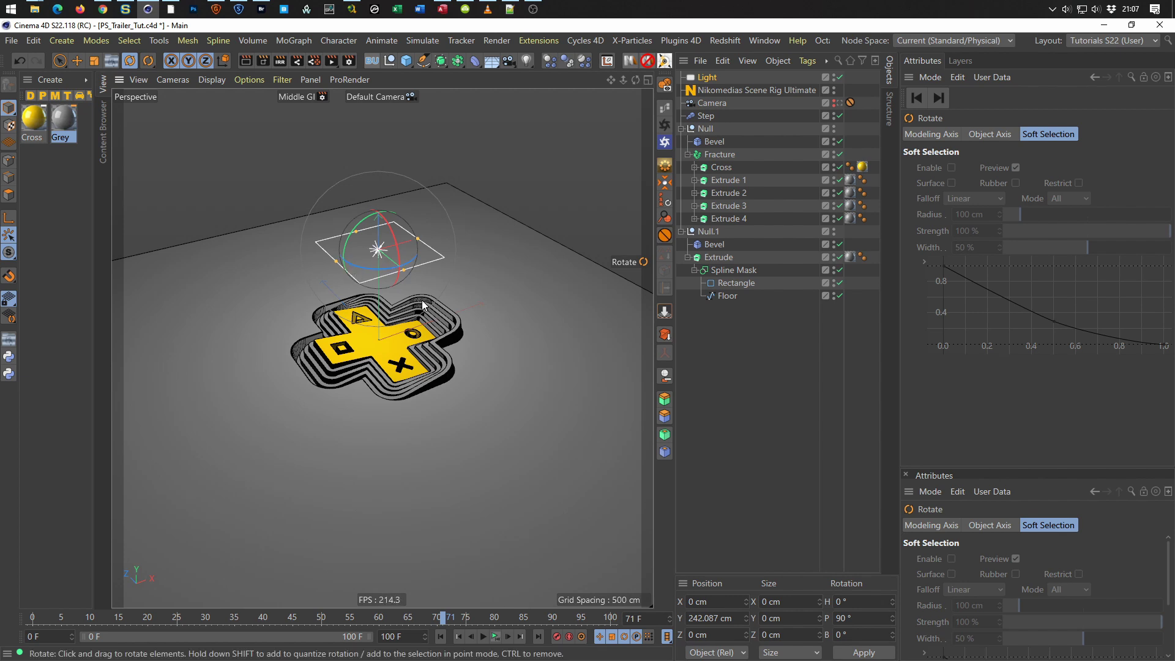
key(e)
key(t)
drag(404, 417, 510, 416)
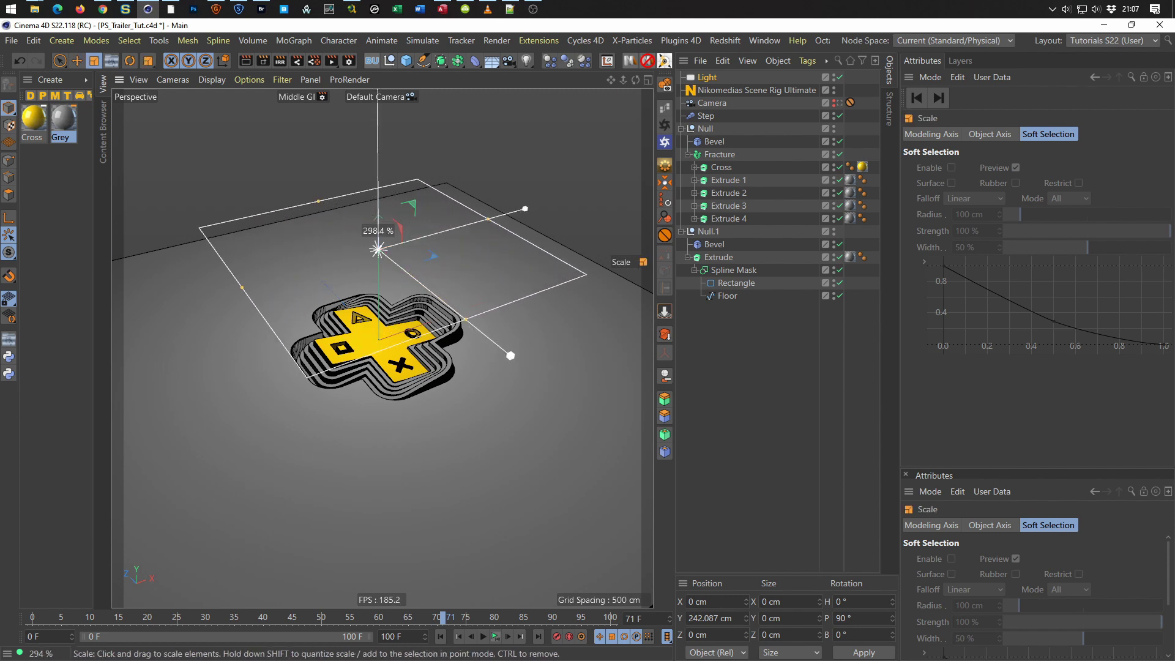
middle_click(252, 418)
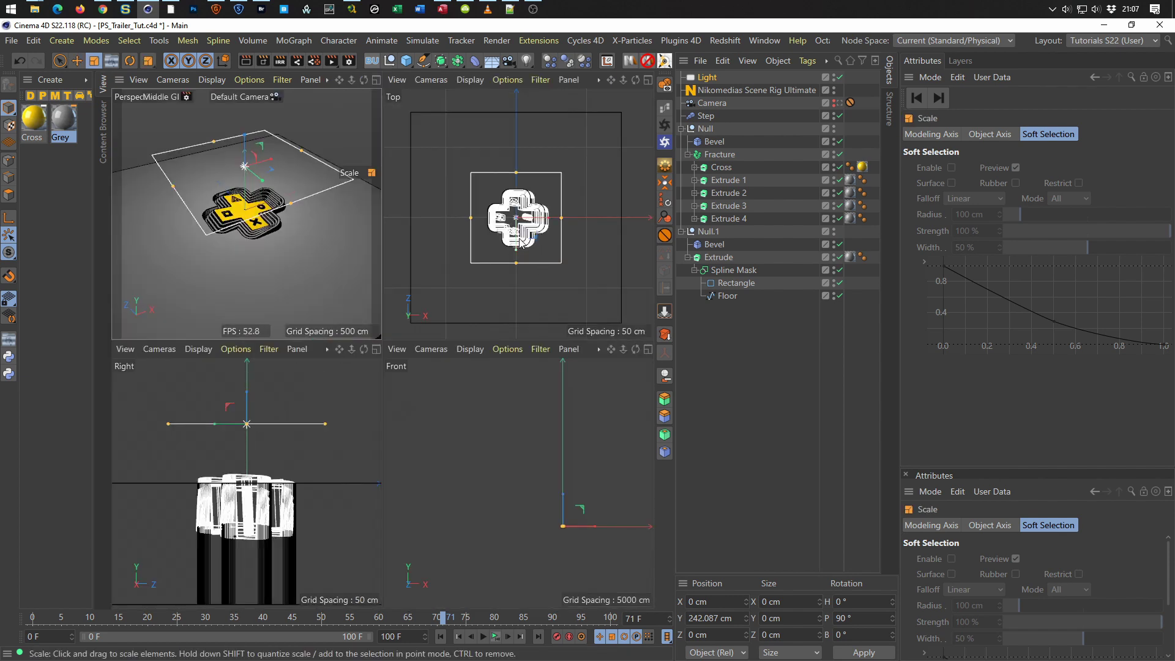
middle_click(271, 262)
Lower the light to Y -76.461 cm using the front view.
key(e)
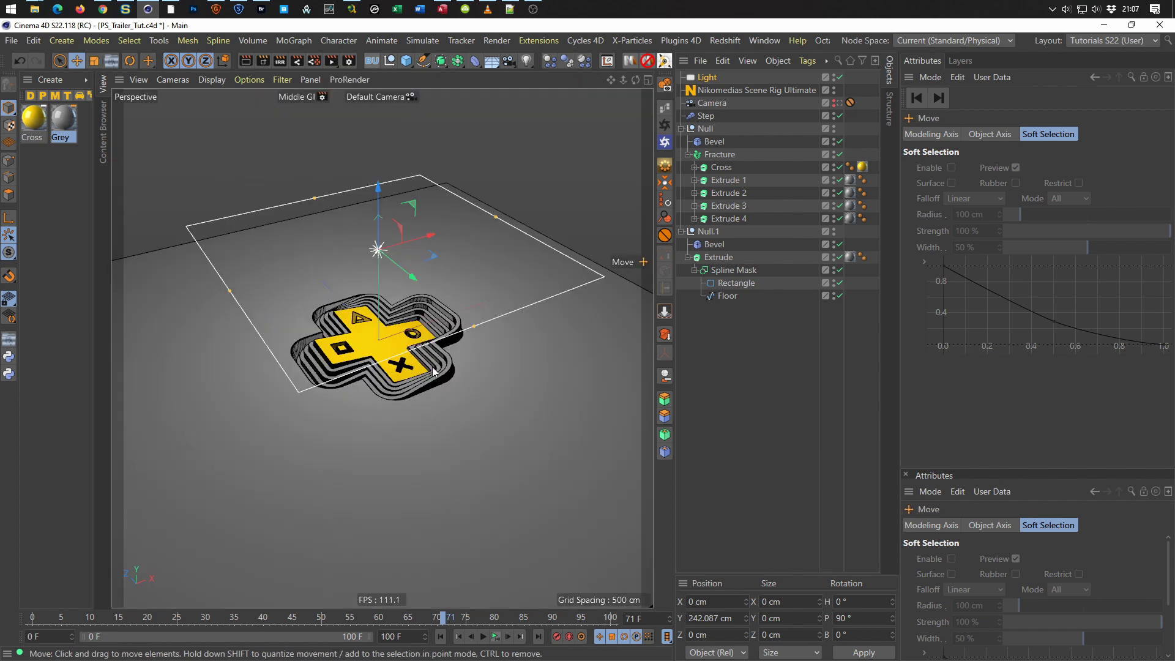
middle_click(395, 364)
middle_click(436, 410)
scroll(465, 440, up, 5)
scroll(465, 440, up, 3)
scroll(431, 181, up, 5)
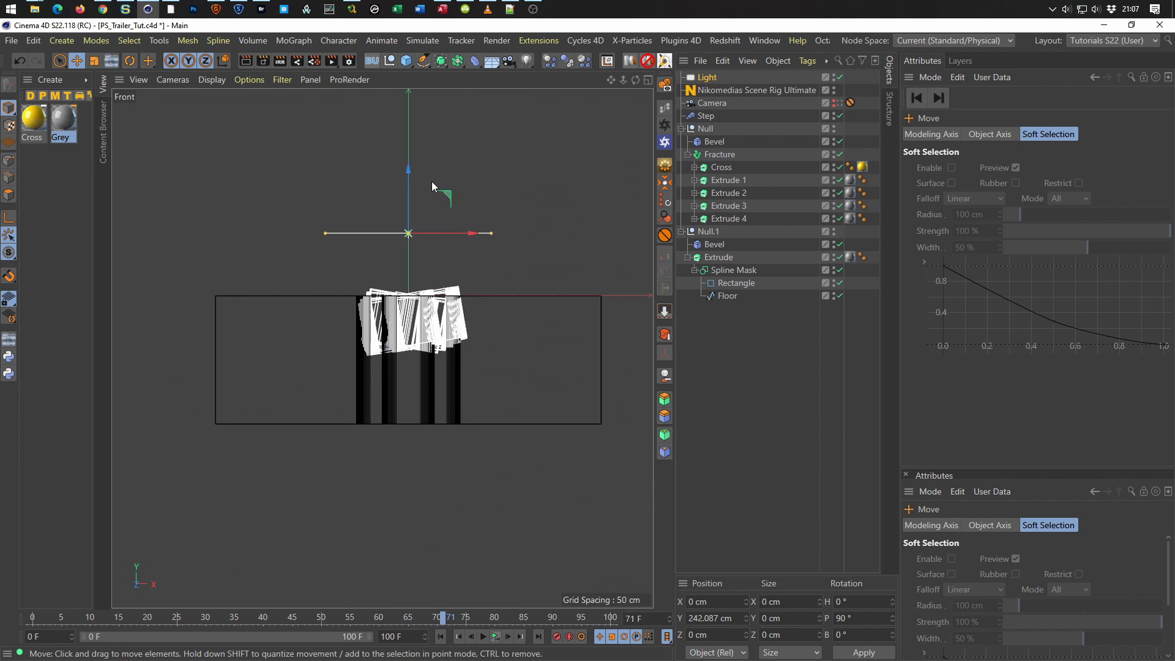
drag(407, 170, 367, 277)
middle_click(367, 278)
middle_click(335, 314)
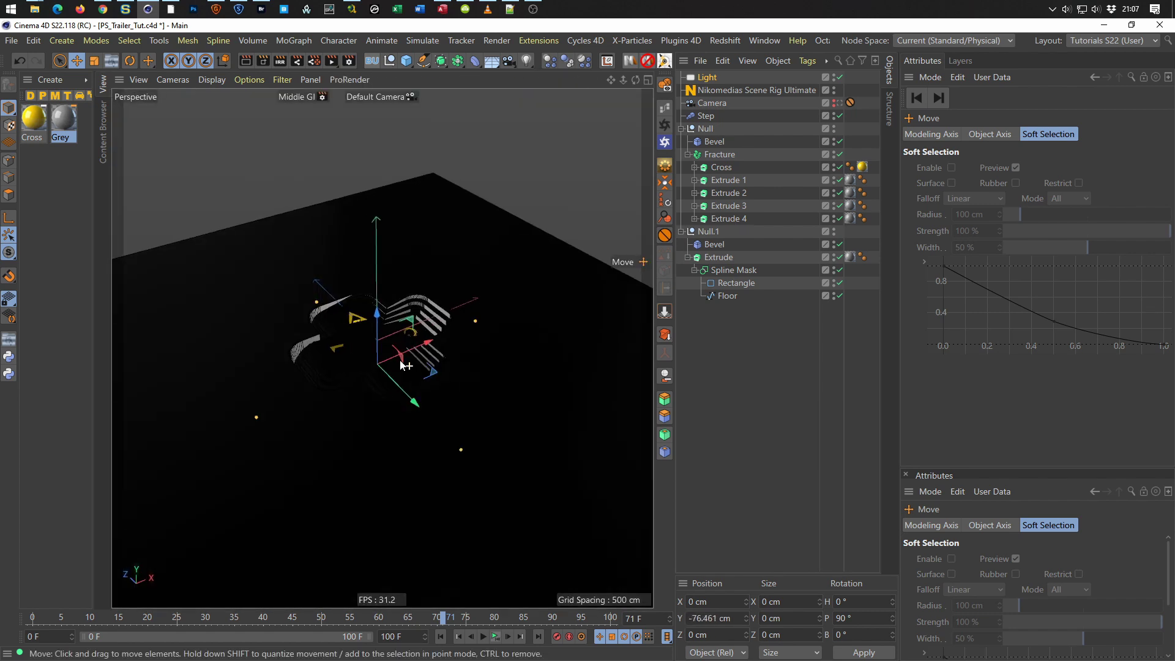
alt+drag(404, 366, 429, 349)
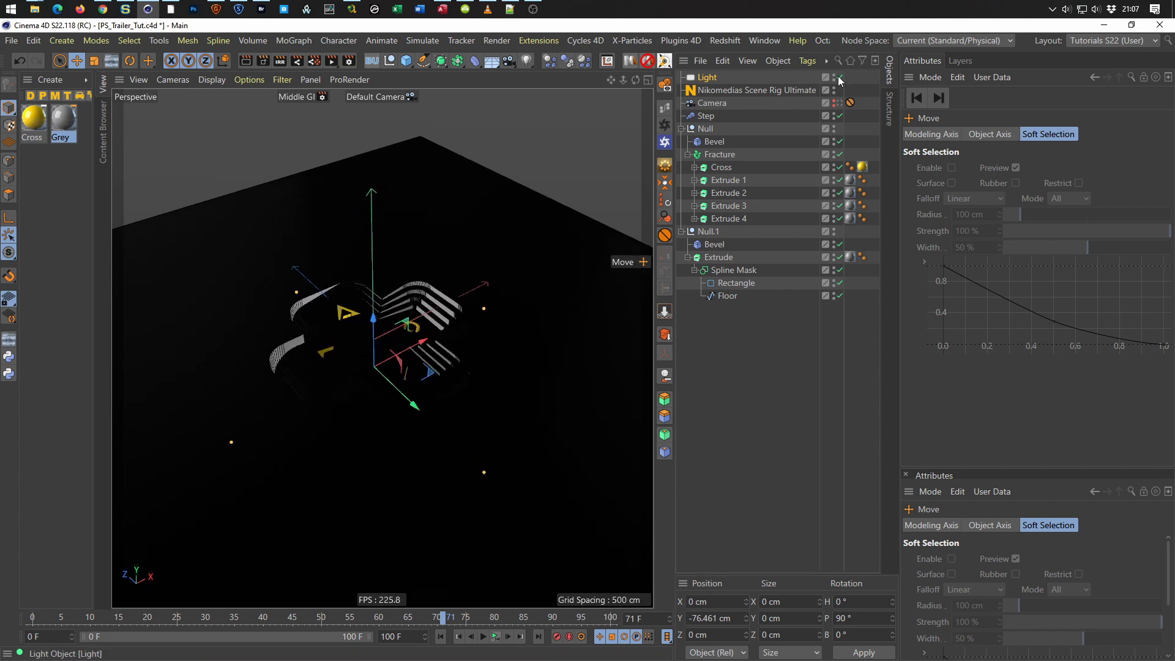
Preview live through the scene camera and give the light Inverse Square falloff, 400 cm radius.
click(838, 103)
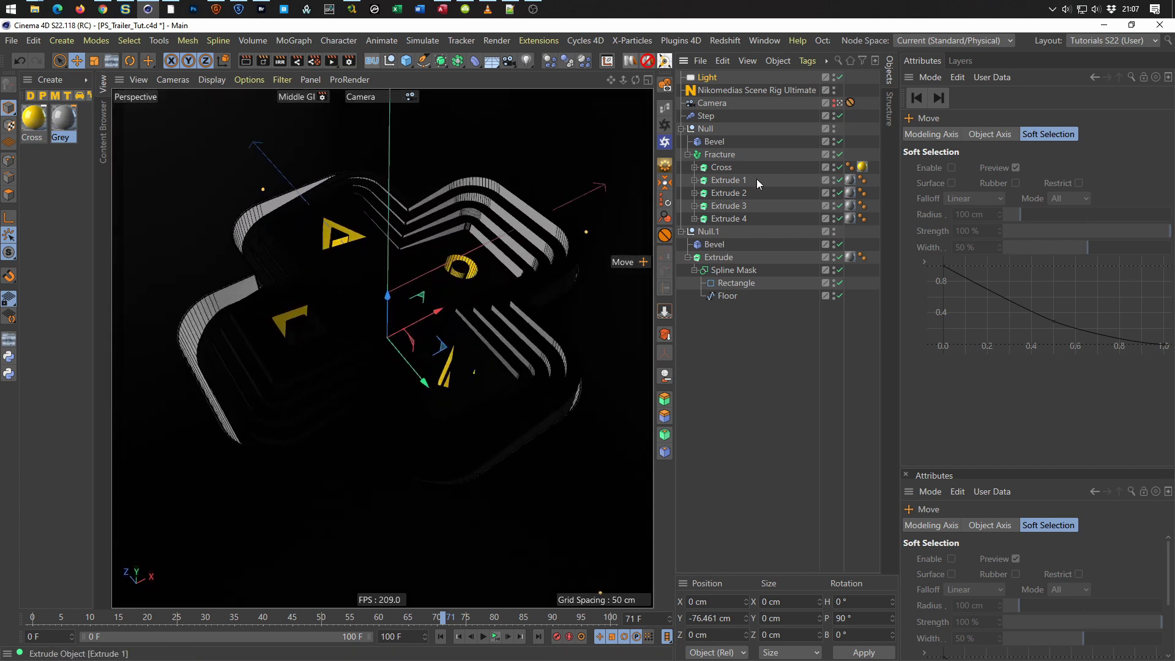
click(280, 61)
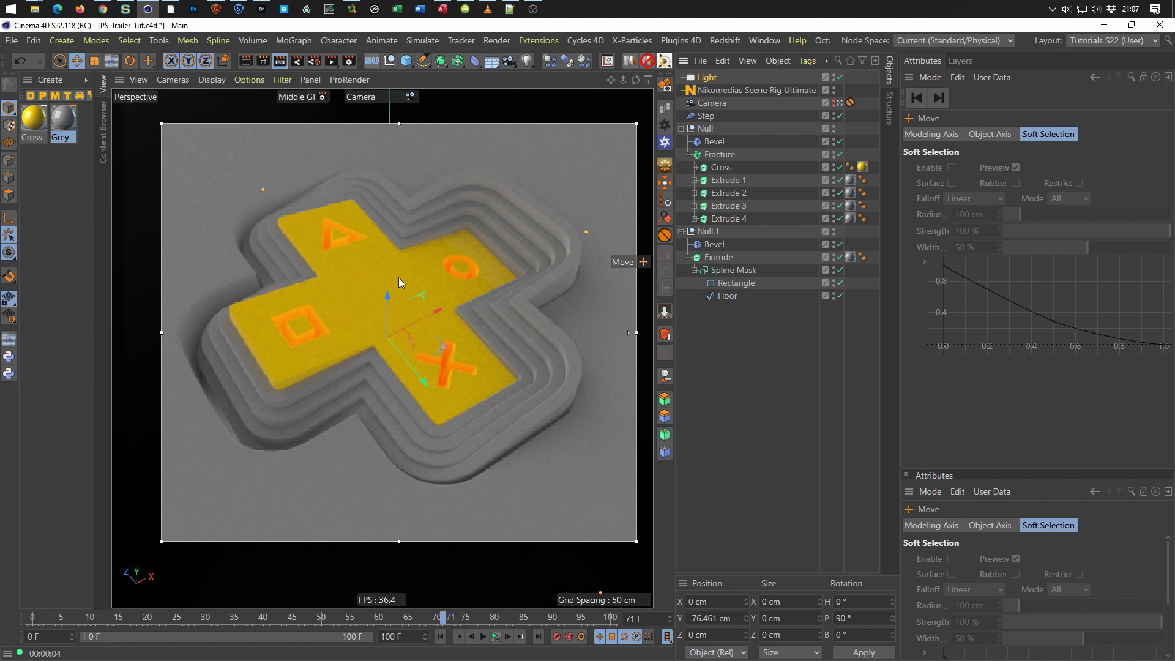
click(710, 78)
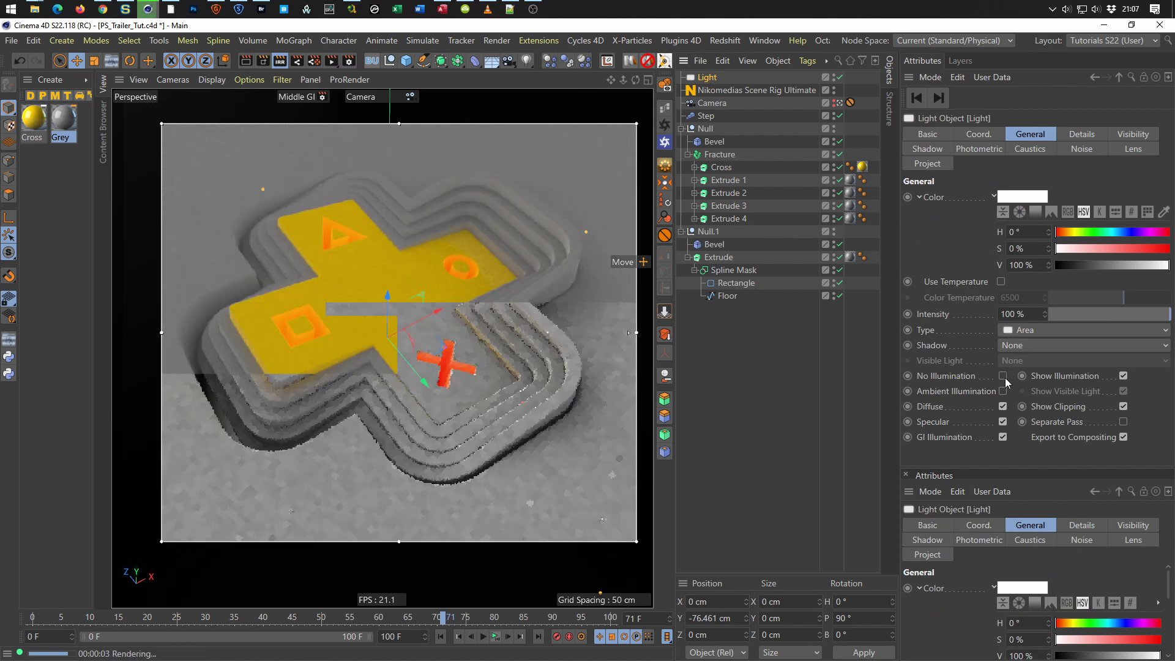
click(1081, 134)
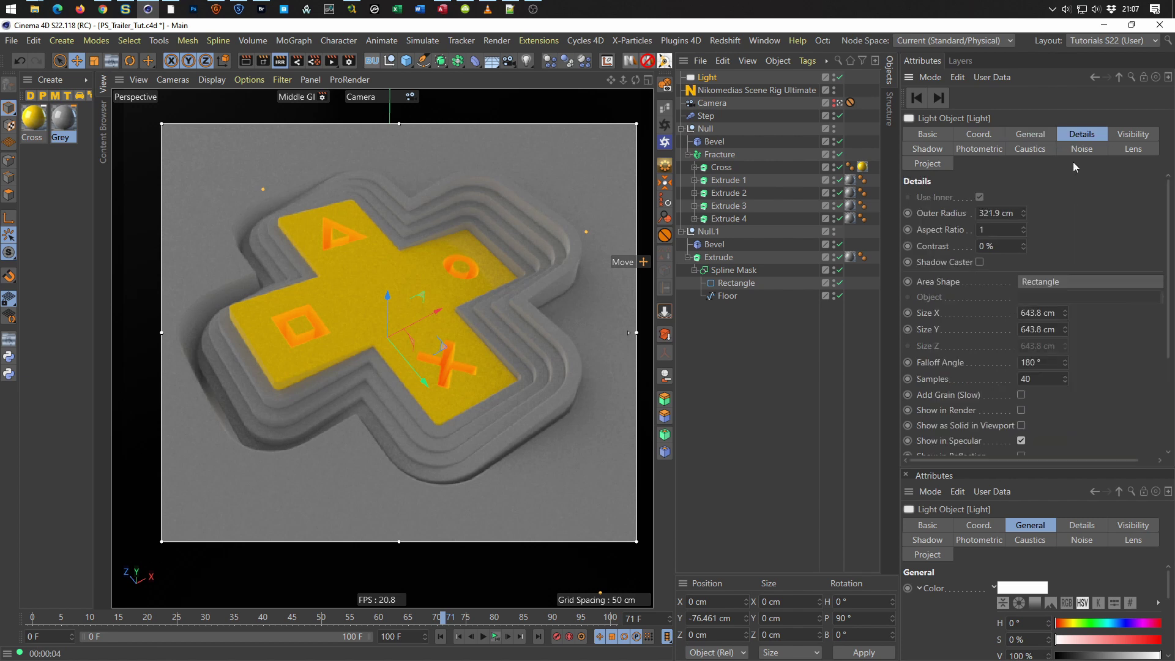
scroll(1161, 266, down, 4)
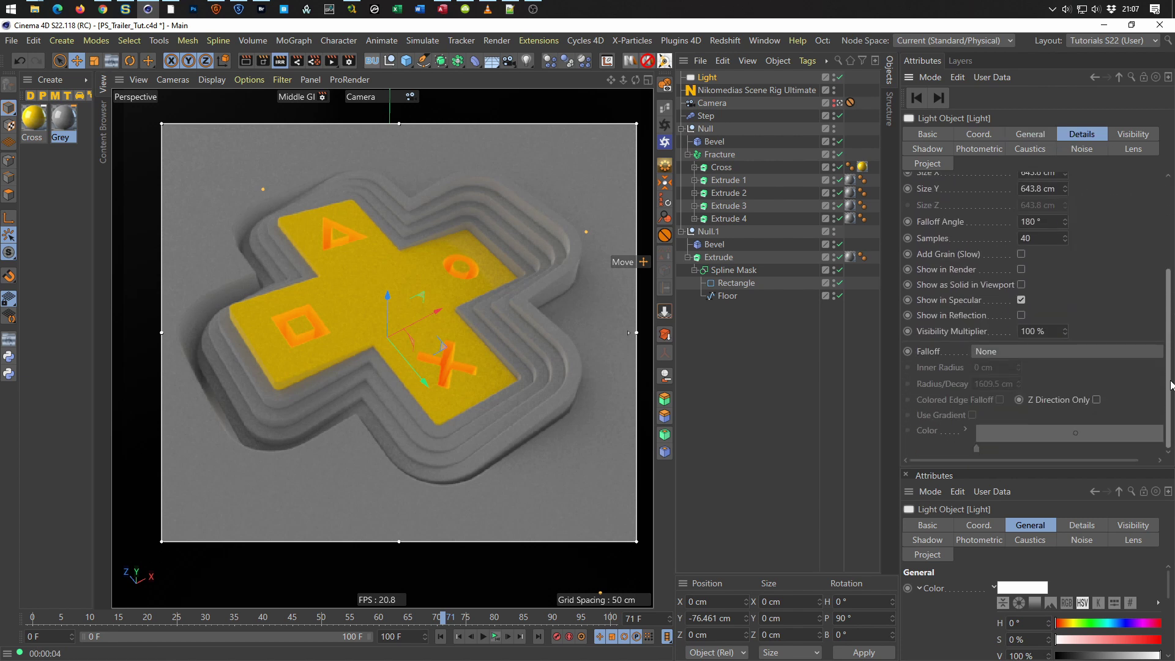
click(995, 353)
click(1013, 382)
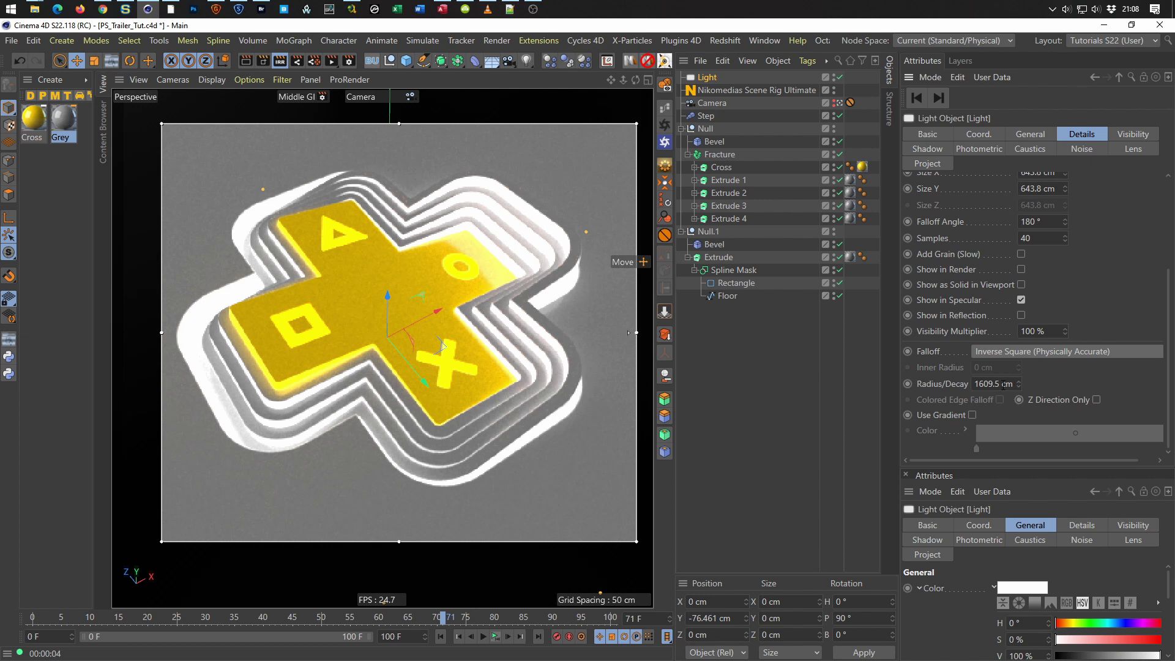
click(1003, 384)
text(400)
key(Return)
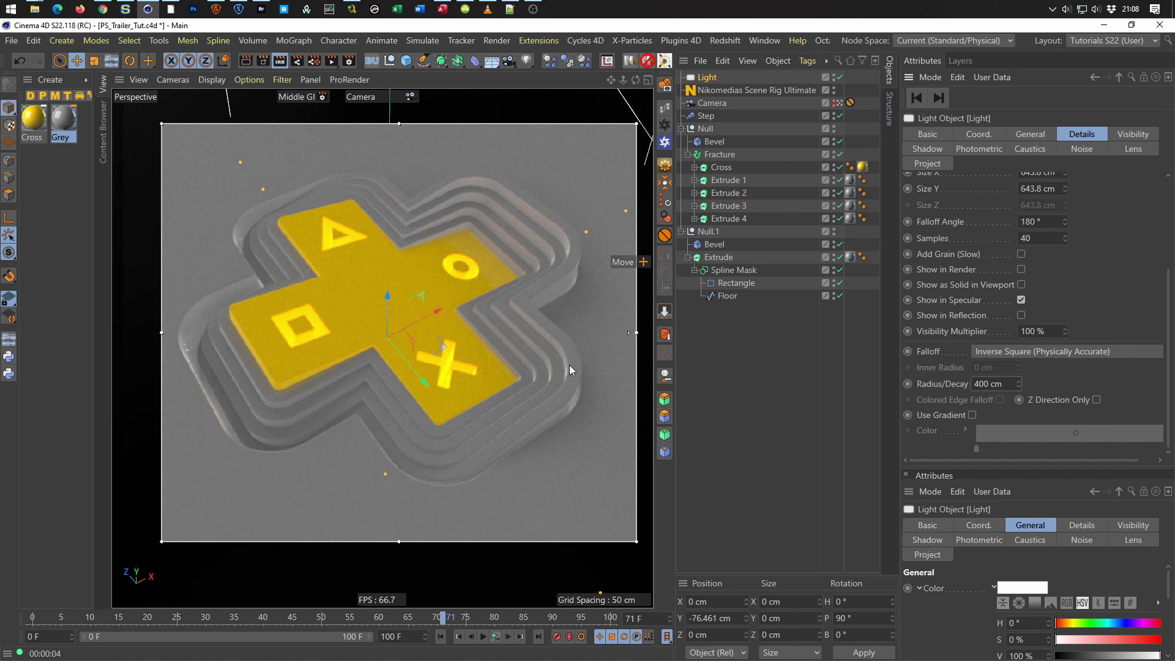
key(shift+r)
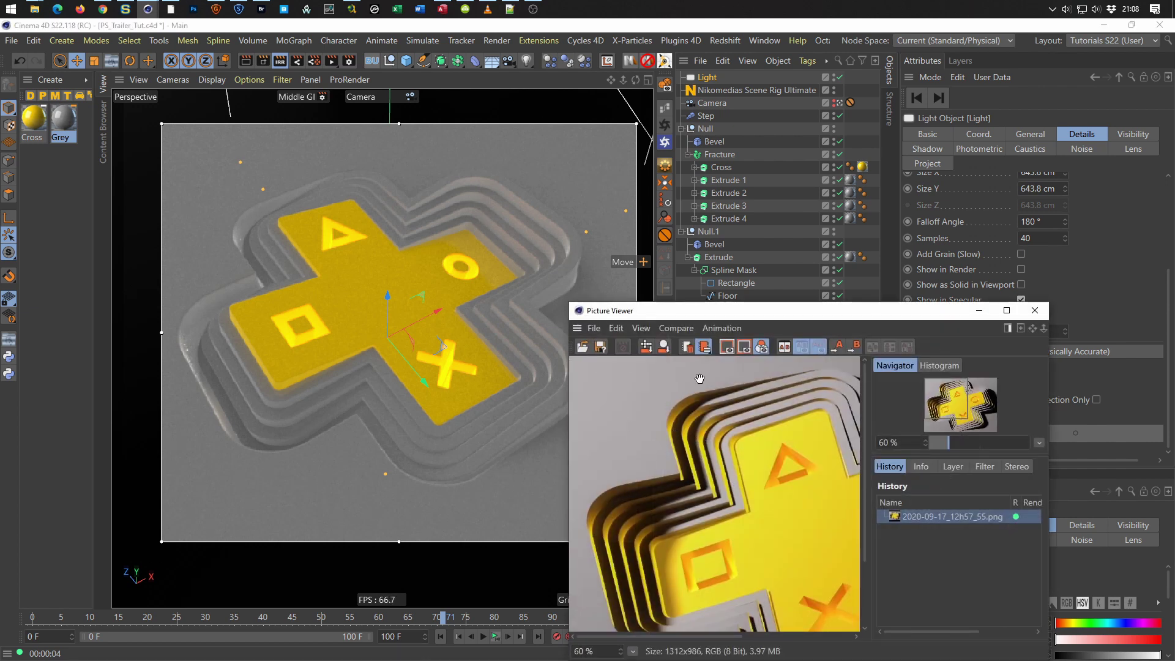
click(1035, 310)
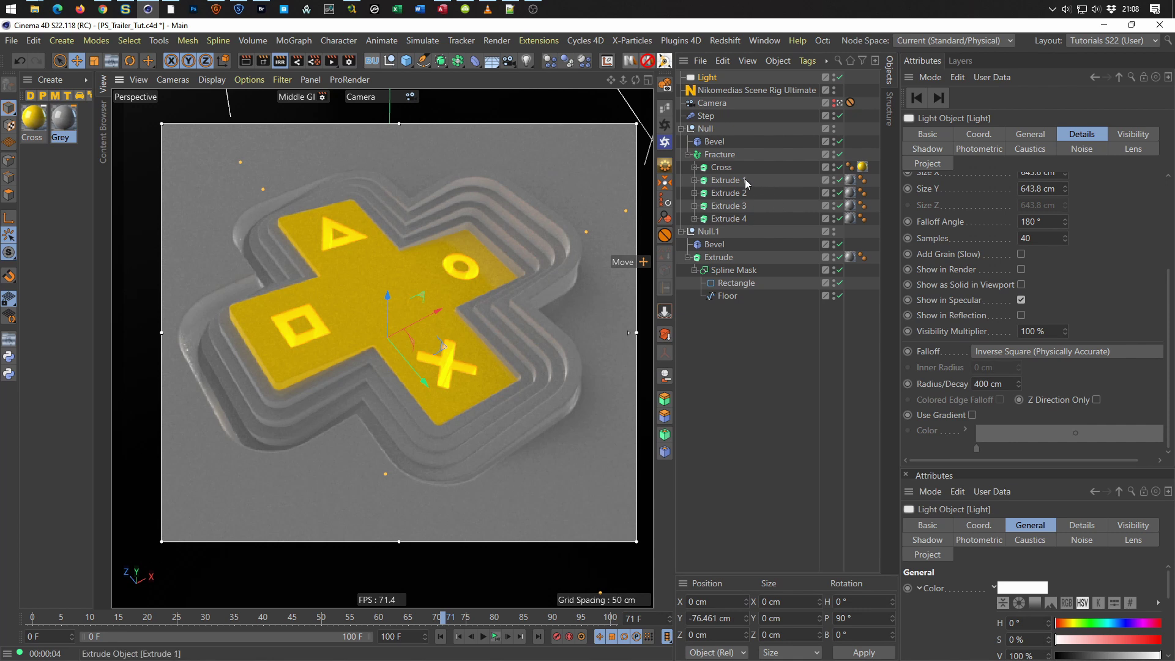
Select the four Spline Outlines under Extrudes 1–4, stop the live render and disable the light.
click(695, 180)
click(696, 219)
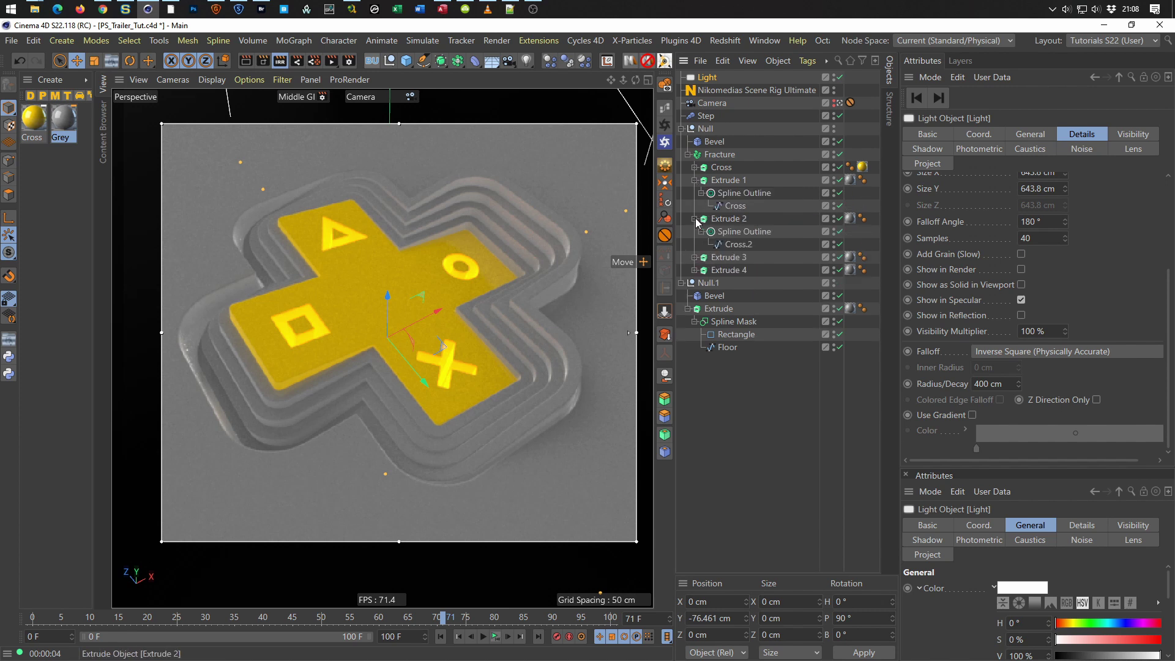
click(694, 257)
click(694, 296)
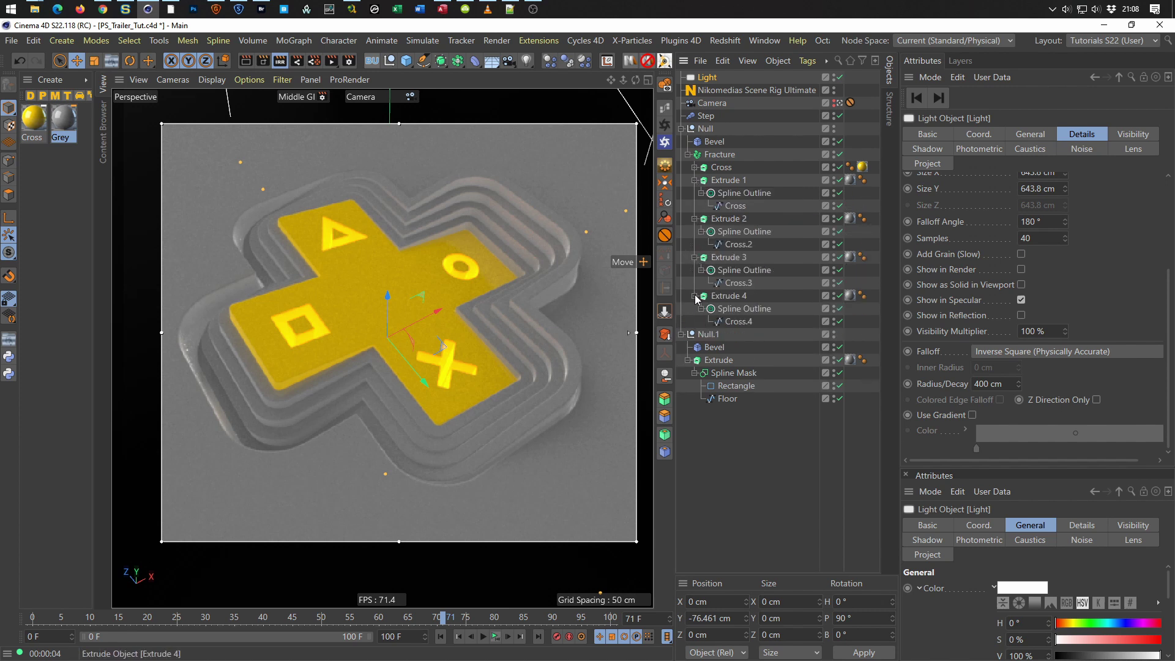
click(737, 309)
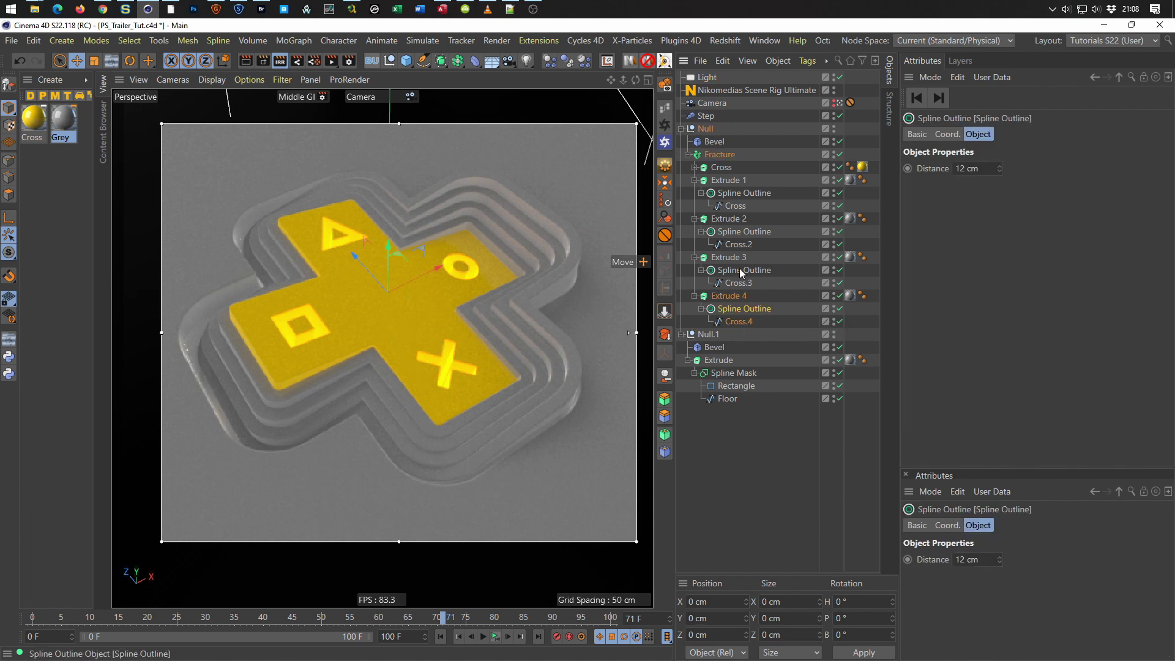
ctrl+click(740, 270)
ctrl+click(741, 231)
ctrl+click(738, 193)
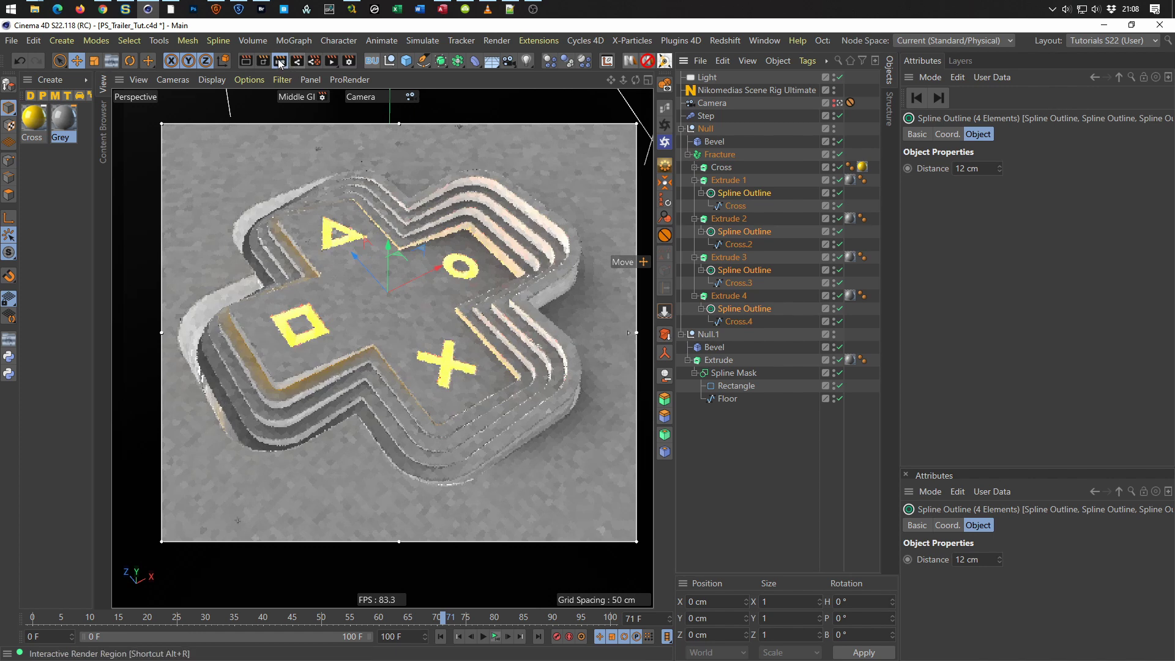
click(279, 62)
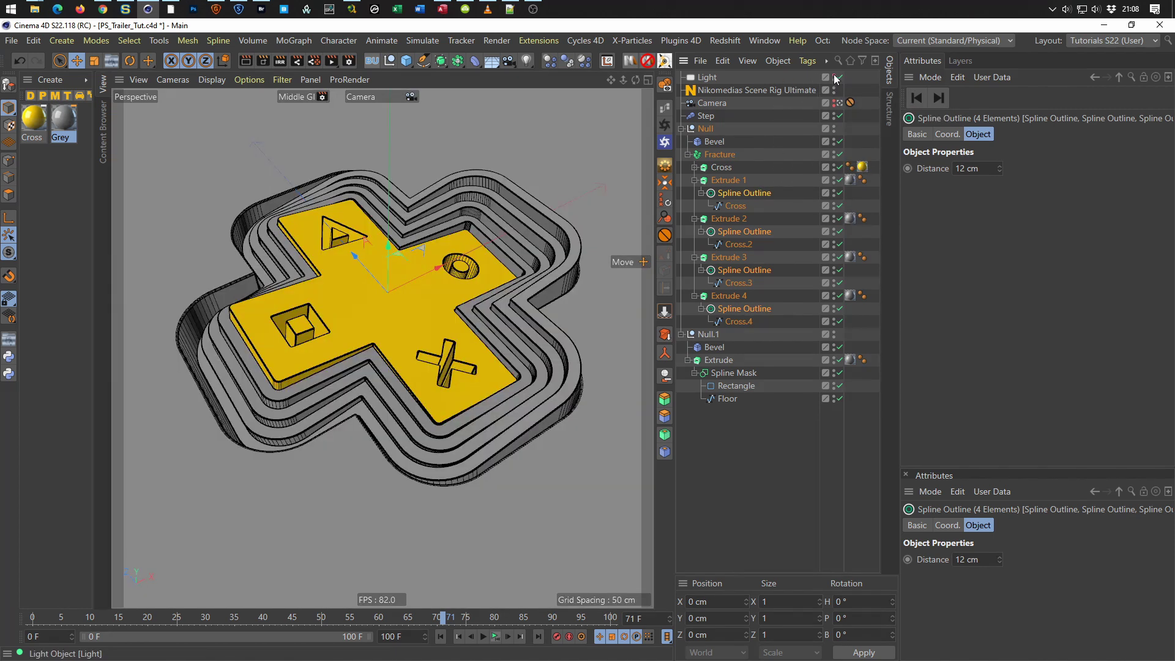
click(833, 75)
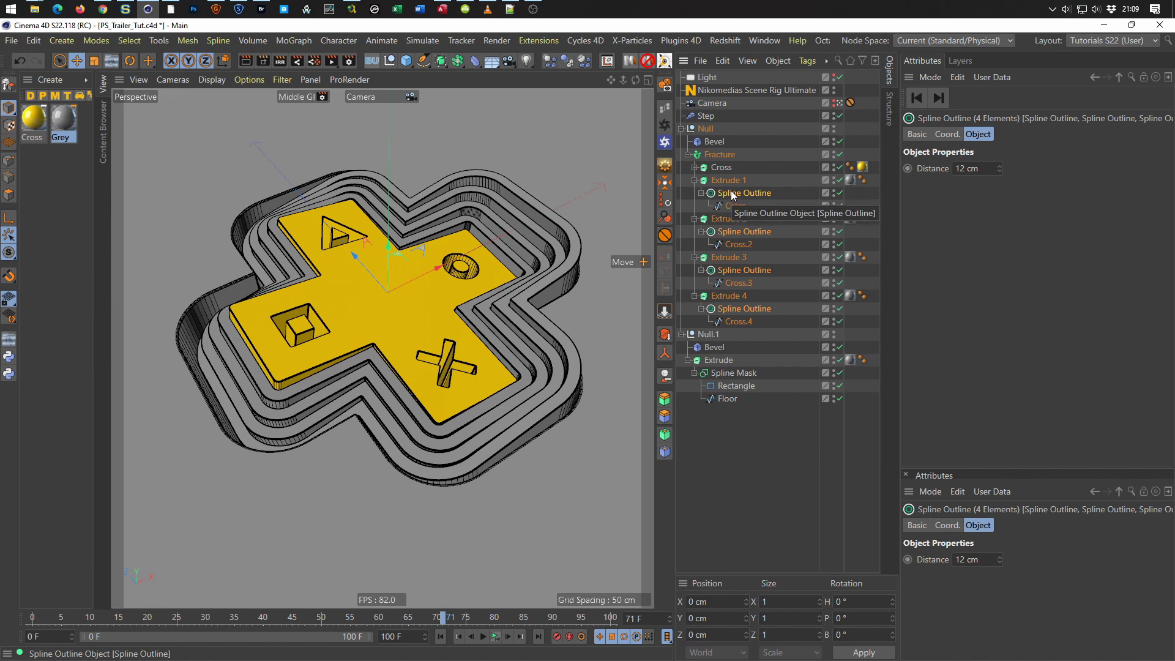
Store the four selected Spline Outlines in a Selection object and collapse the Extrudes.
click(127, 40)
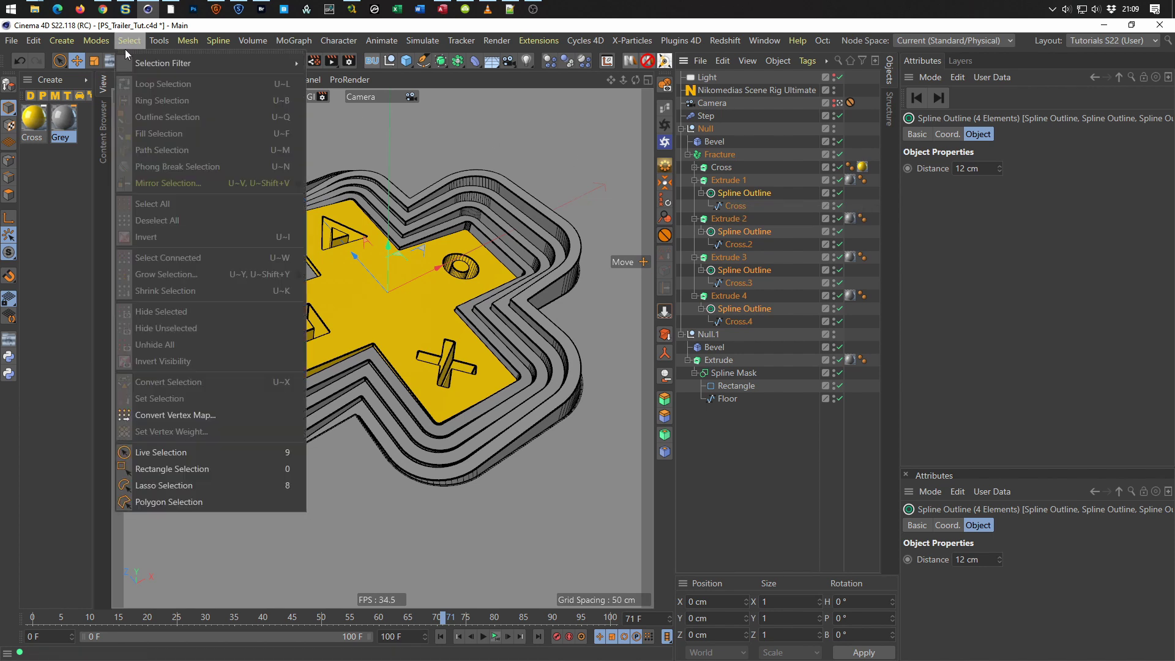
mouse_move(163, 62)
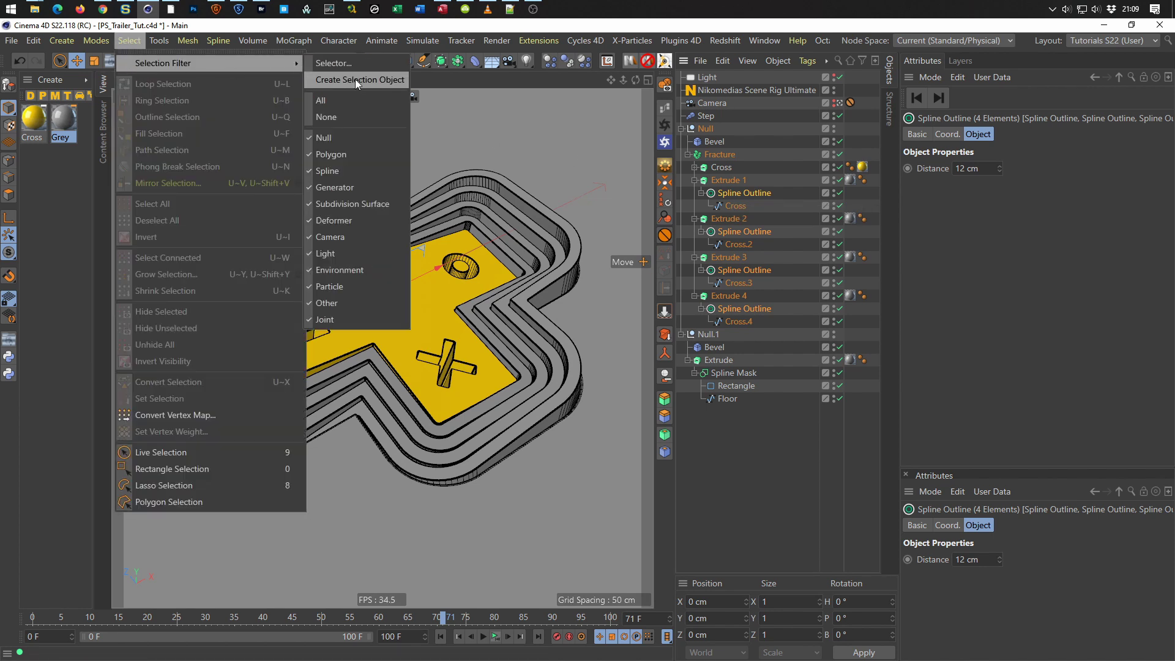
click(362, 79)
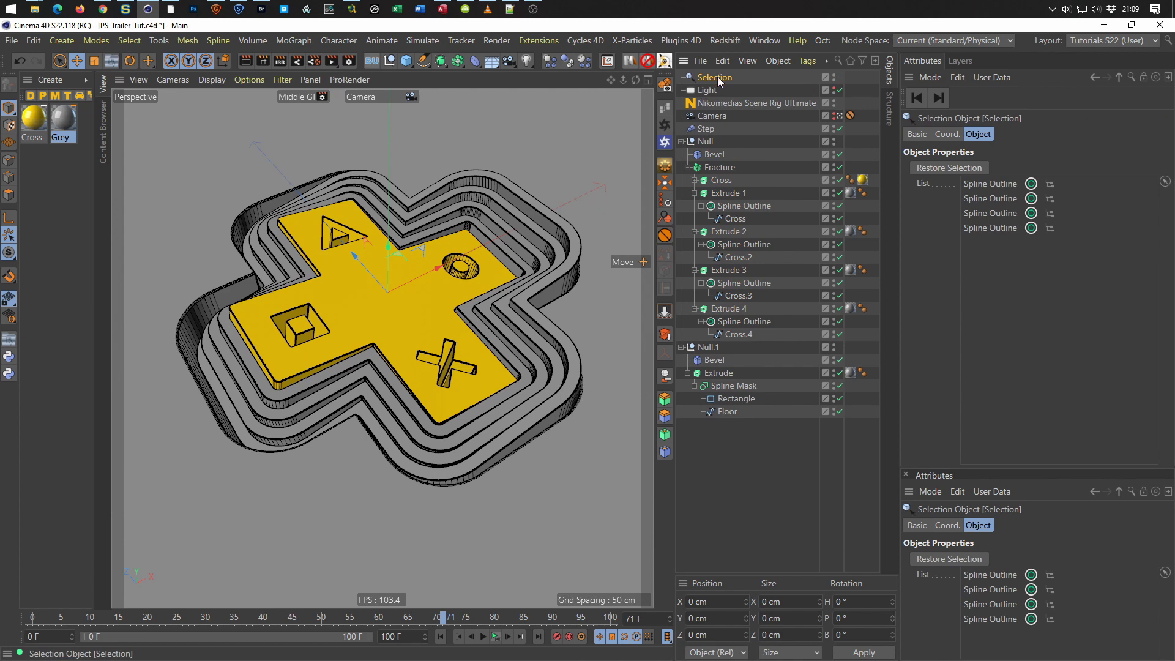
click(694, 194)
click(693, 217)
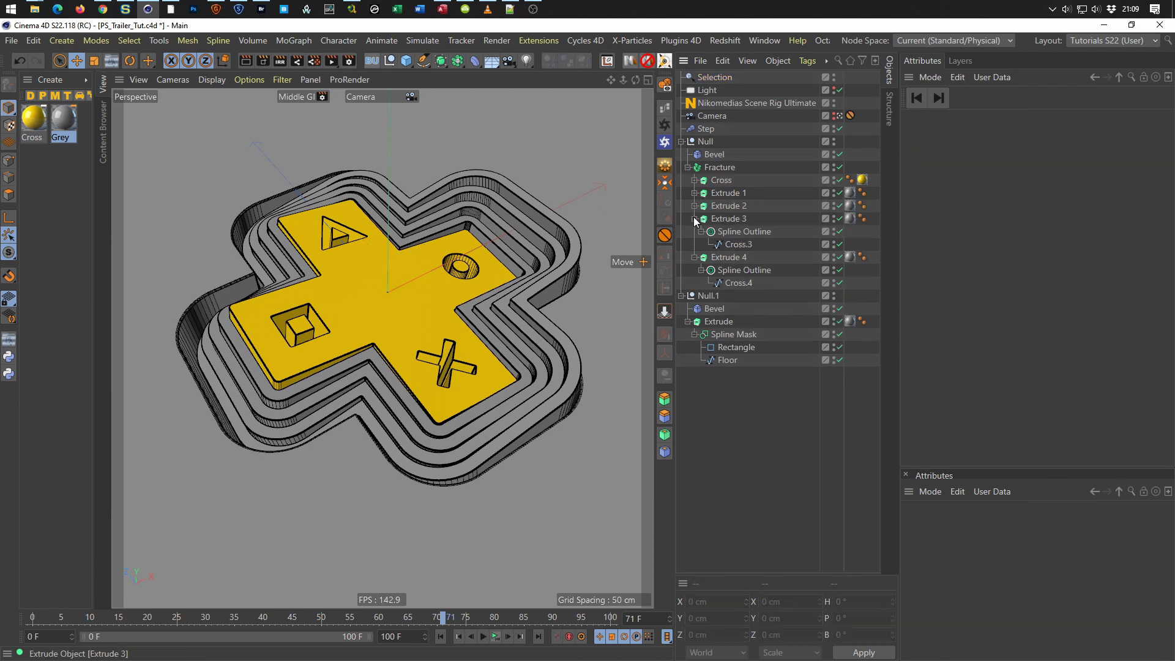
click(693, 232)
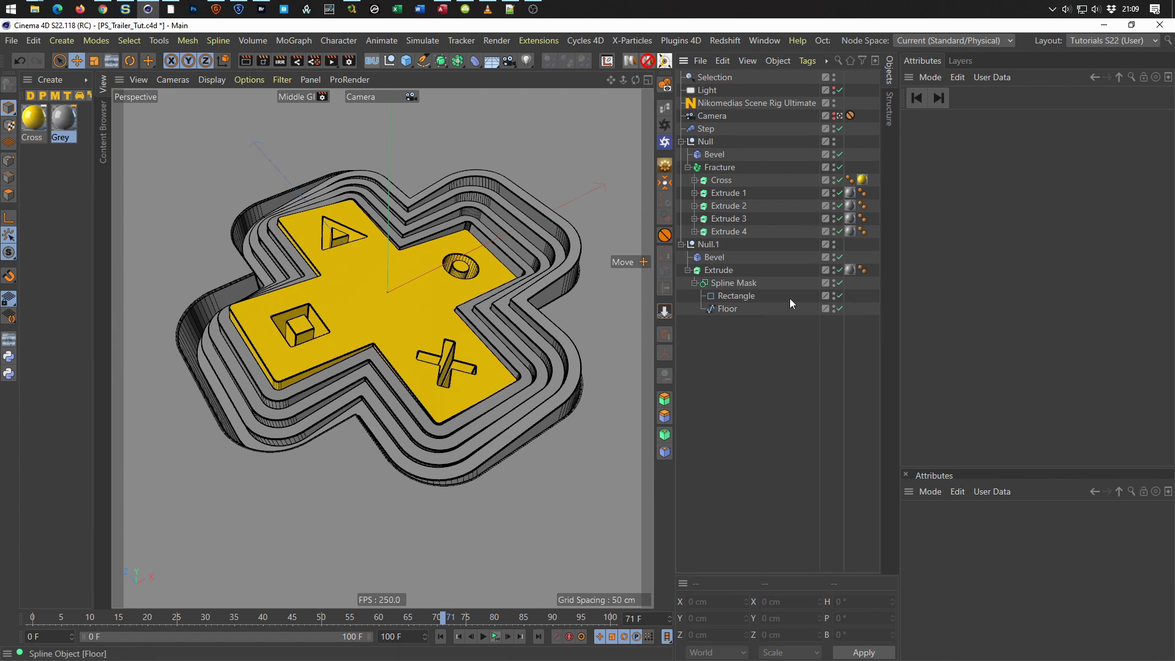
Restore the outline selection, set Distance to 10 cm, and start the interactive render preview.
click(711, 76)
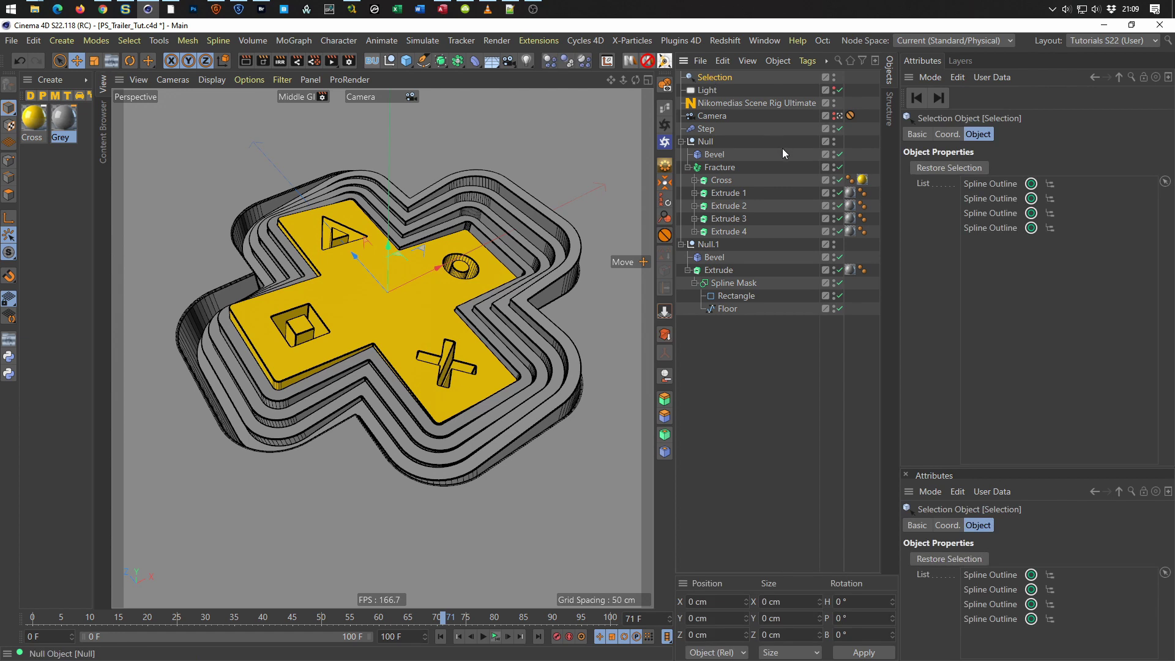
click(934, 169)
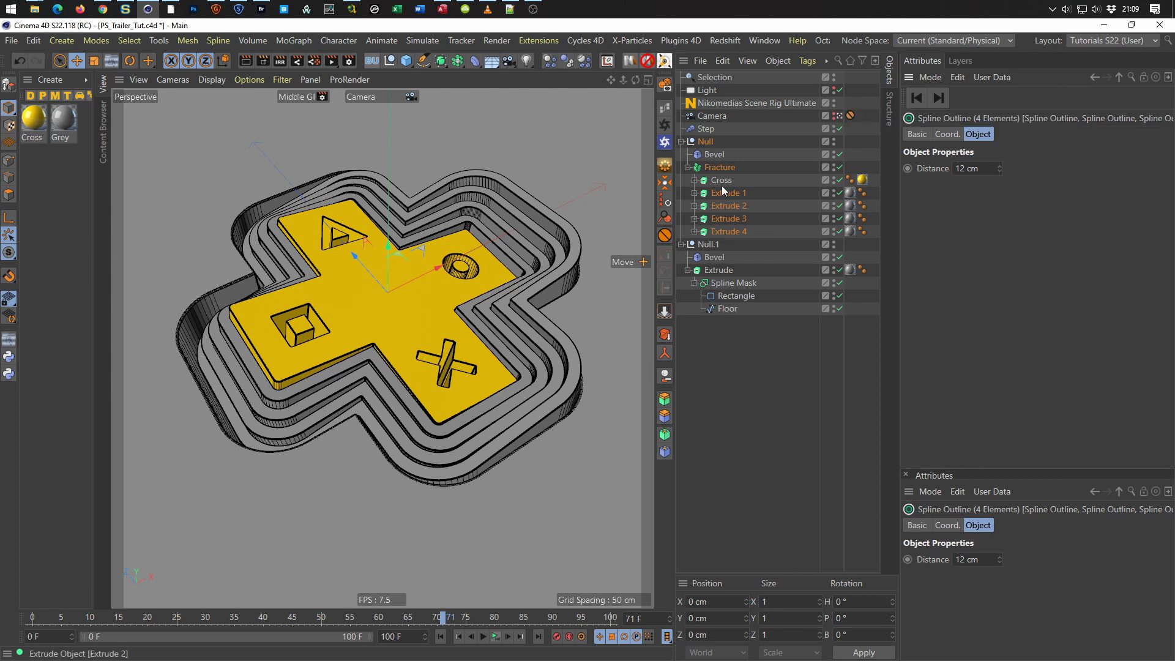
click(985, 168)
text(10)
key(Return)
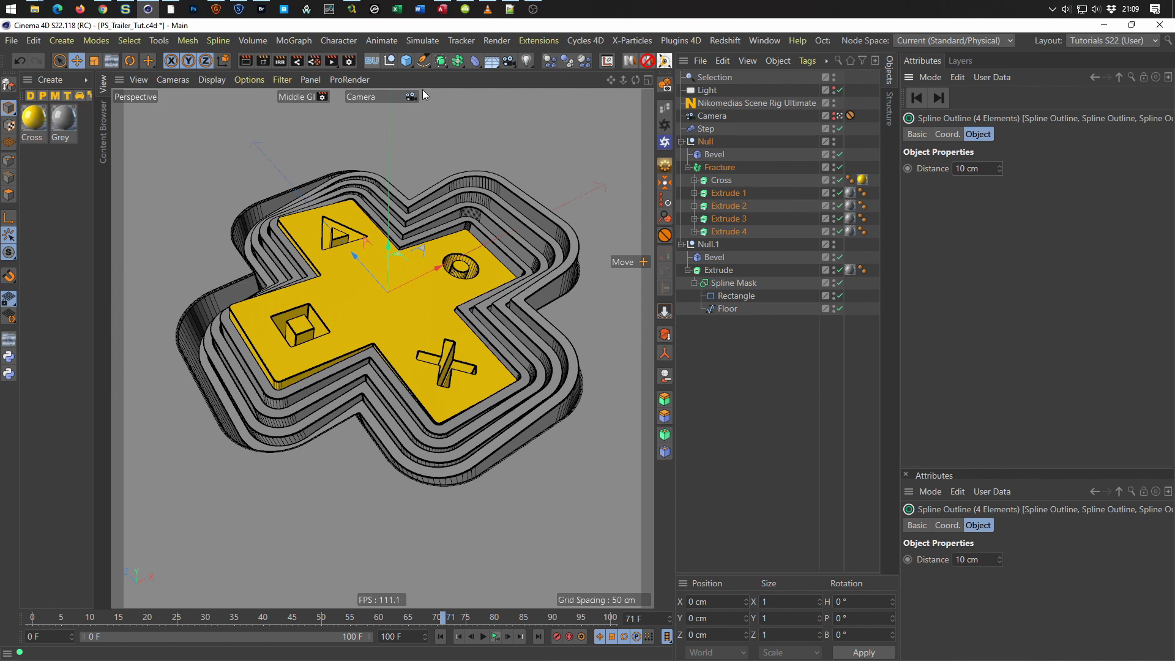
click(280, 60)
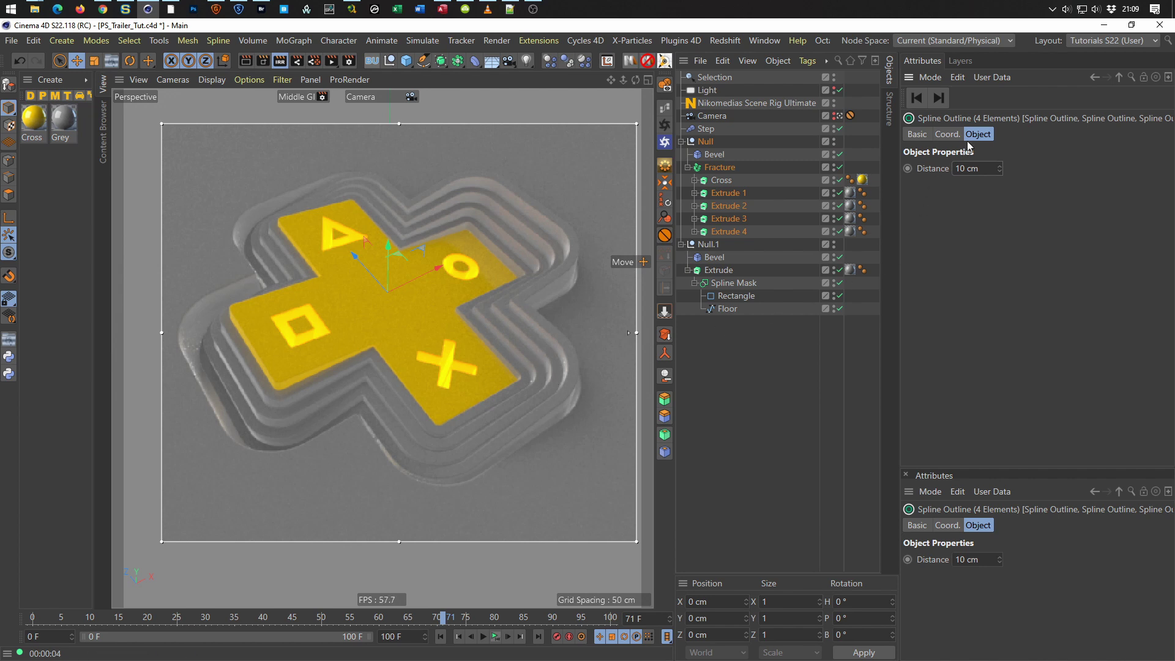
click(710, 90)
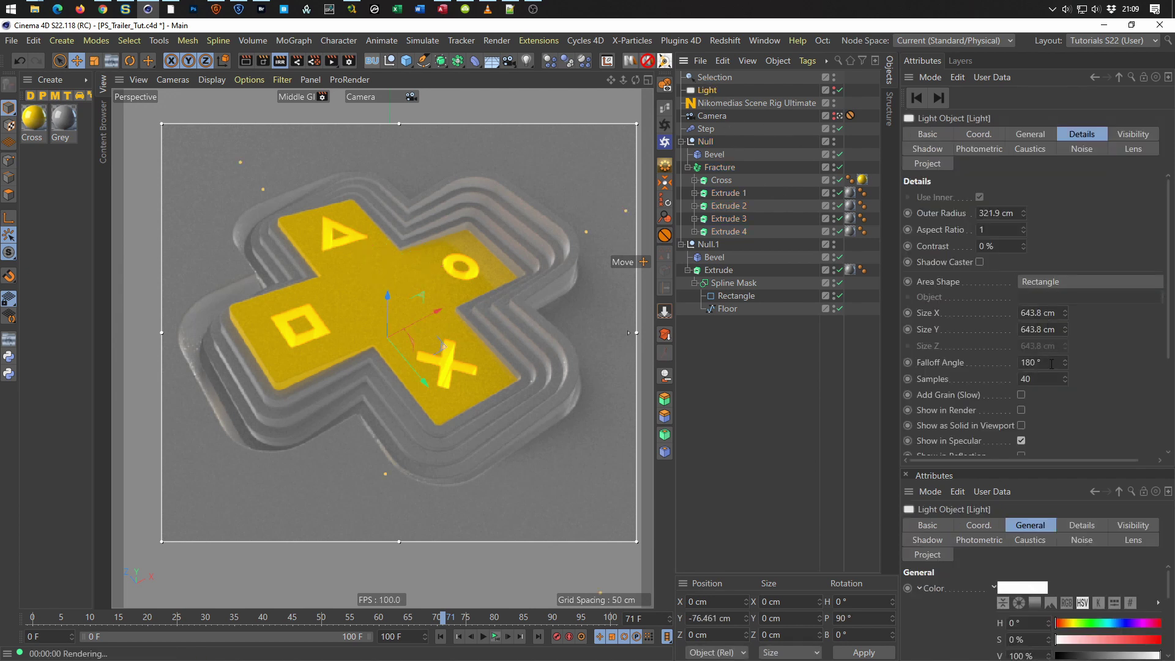
Set the light's Radius/Decay to 300 cm.
scroll(1040, 367, down, 5)
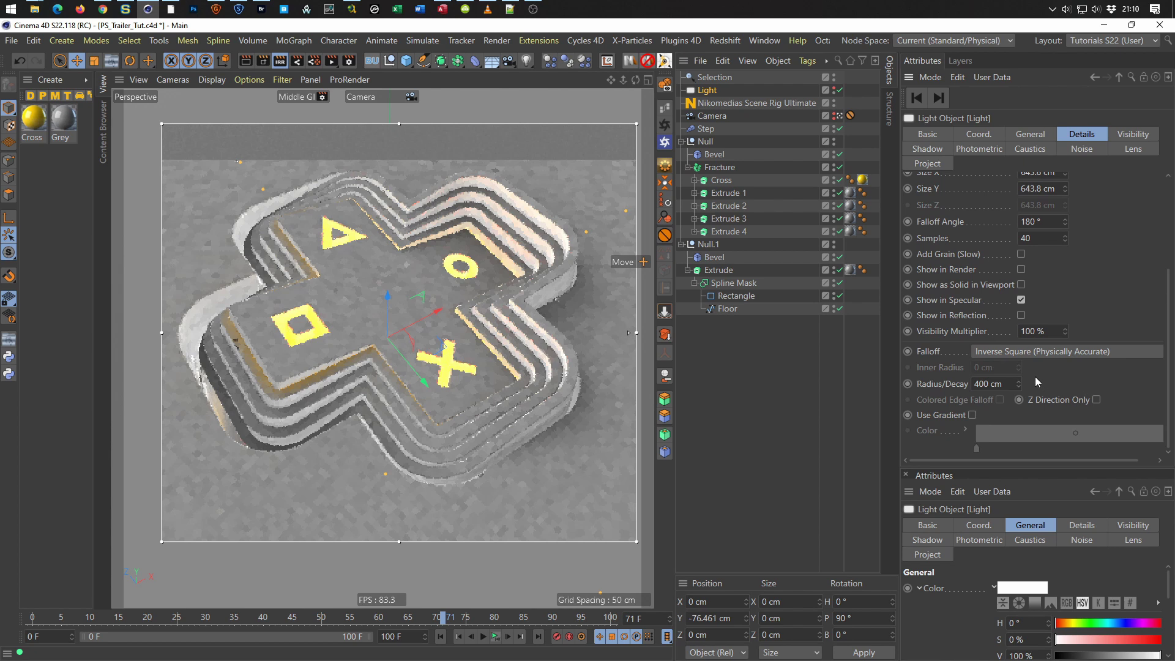
double_click(987, 383)
text(300)
key(Return)
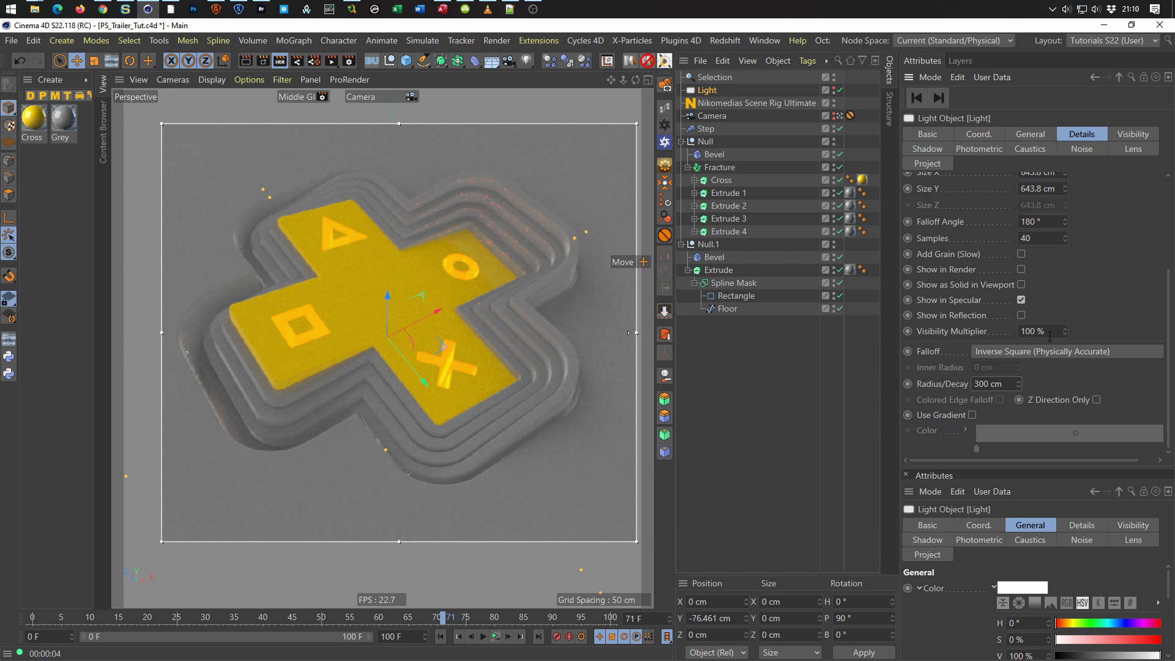
Lower the light's Radius/Decay further to 200 cm.
click(989, 384)
key(Escape)
key(0)
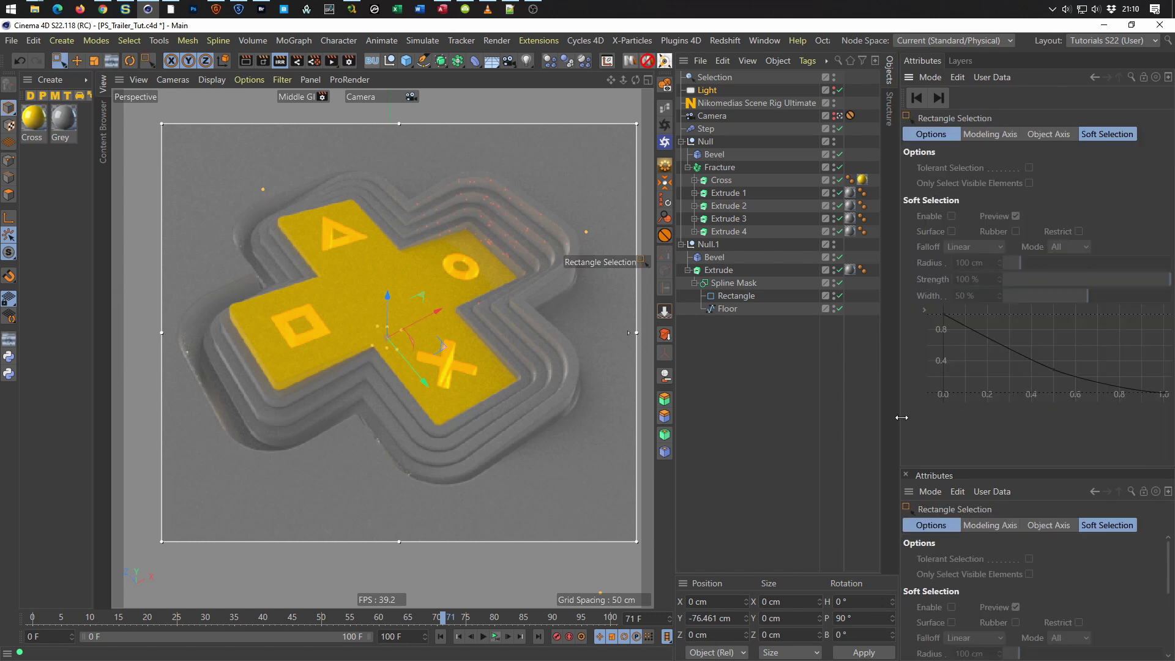
click(867, 247)
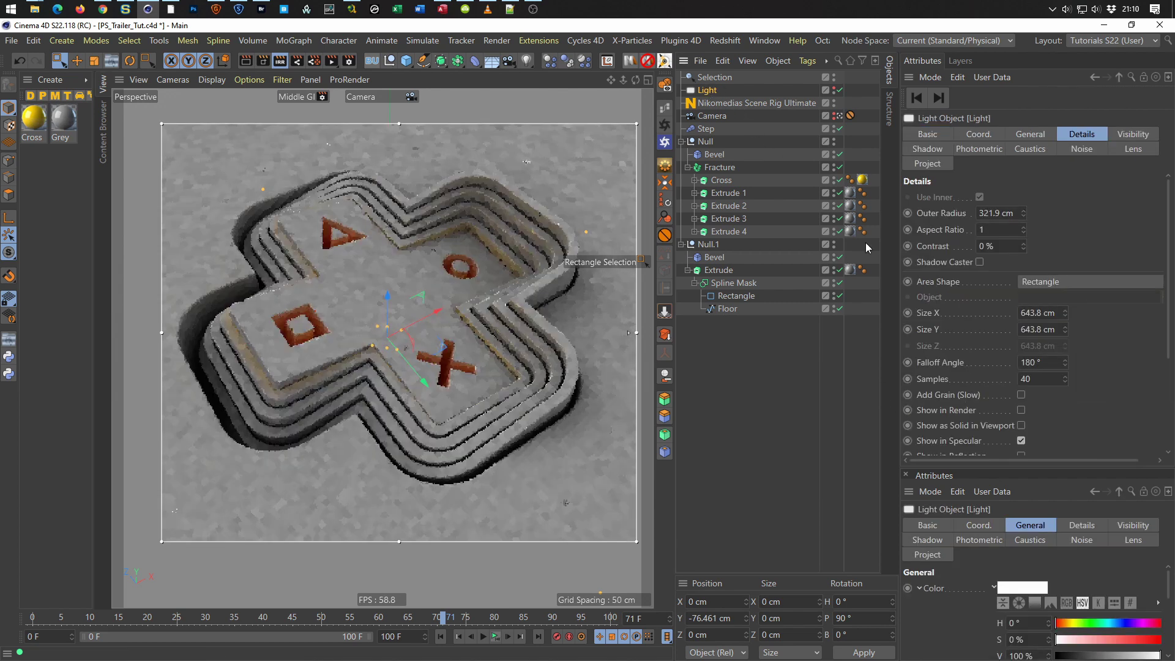
scroll(1096, 381, down, 5)
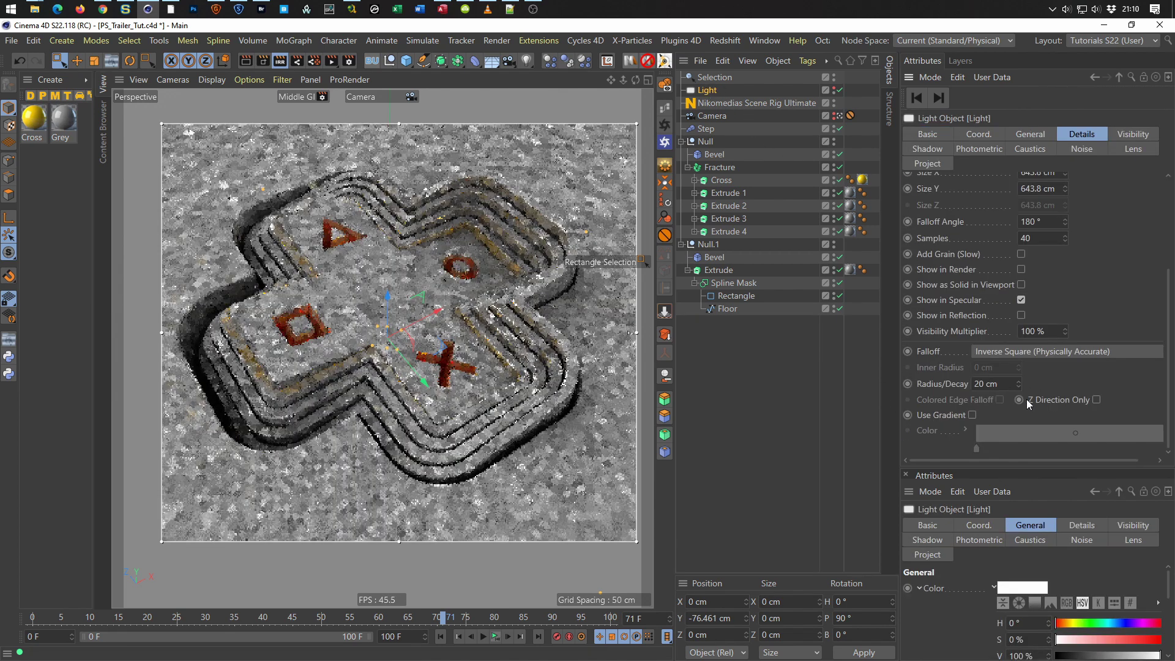
double_click(987, 384)
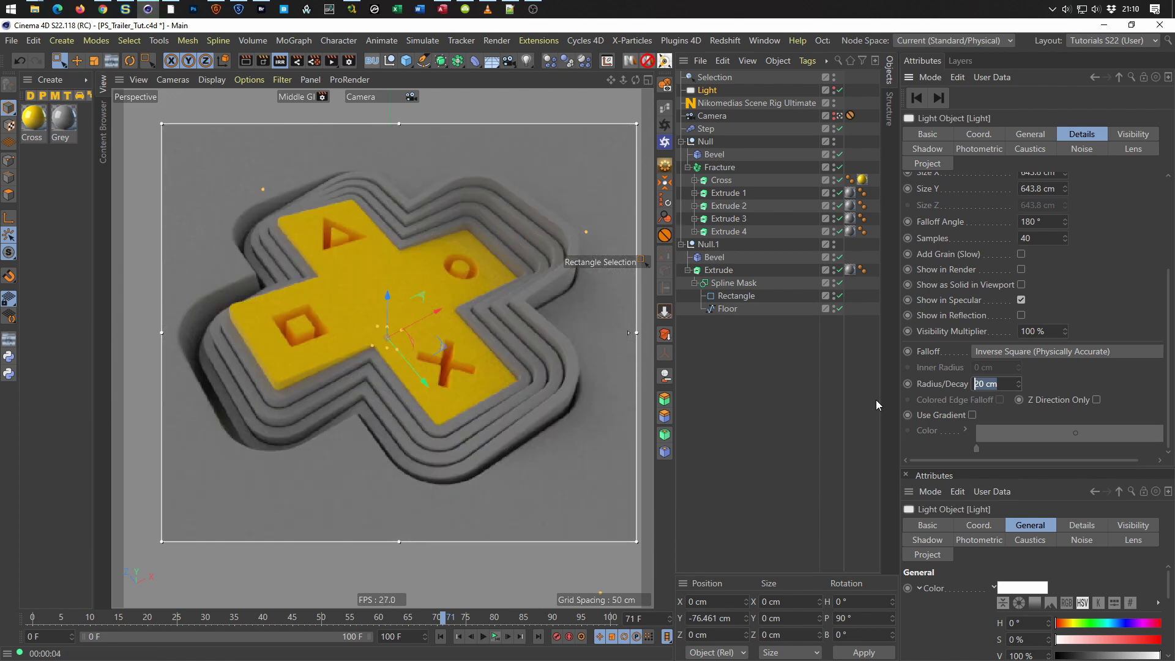
text(200)
key(Return)
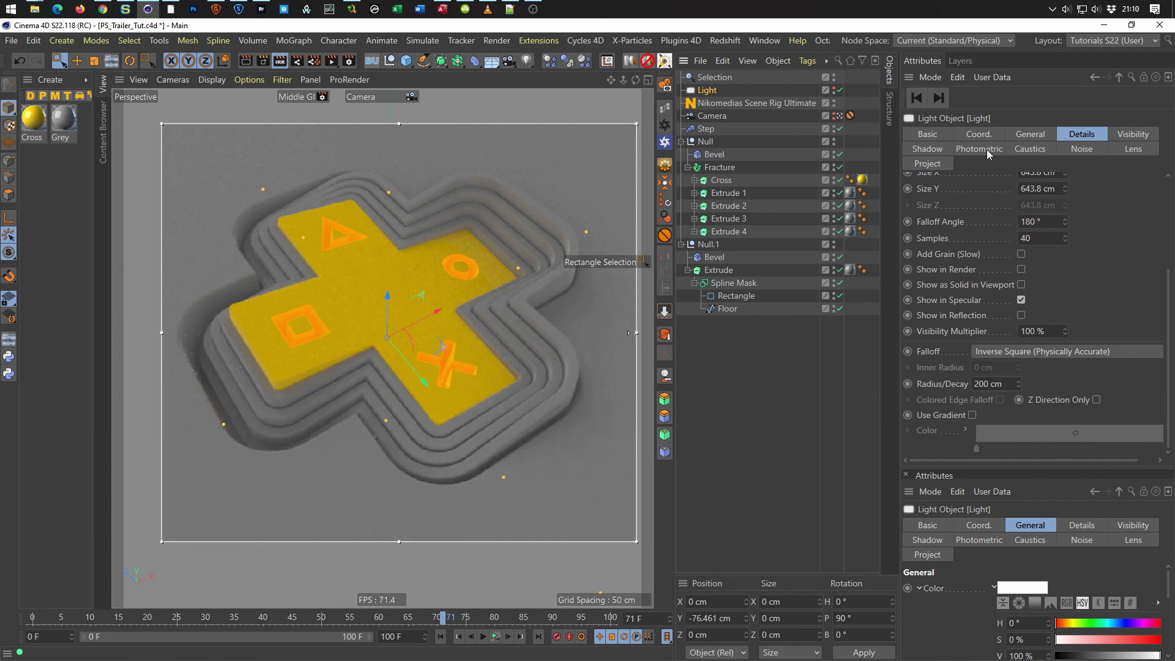
Give the light a warm yellow colour with hue 46° and saturation 79%.
click(1029, 136)
click(1070, 231)
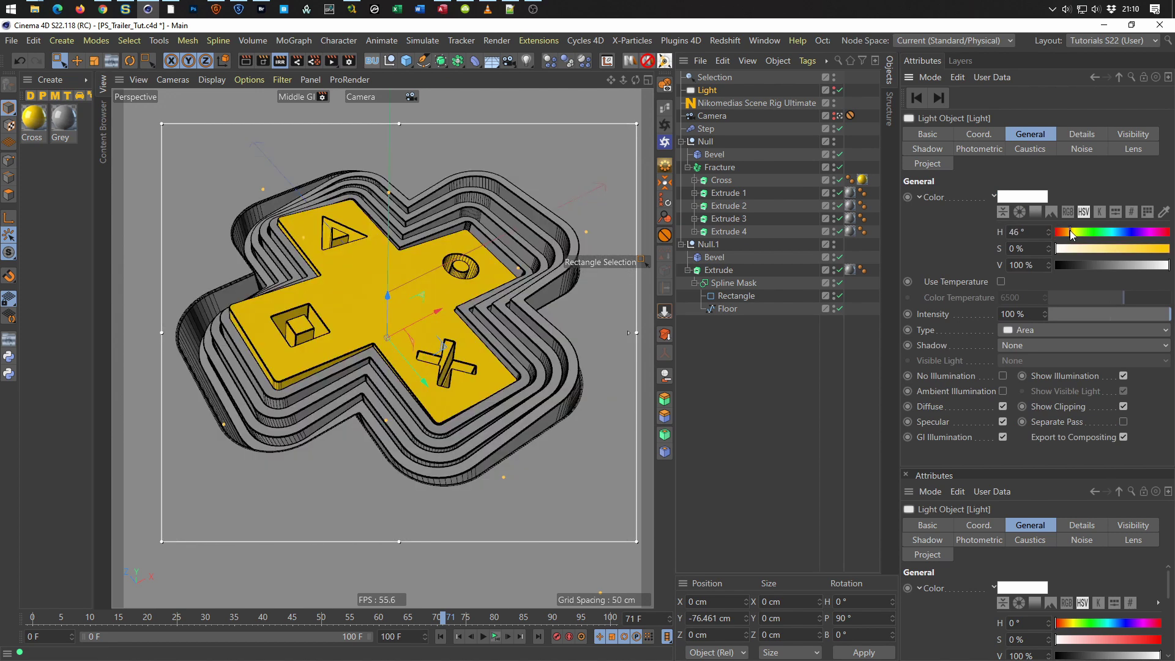
drag(1126, 249, 1142, 253)
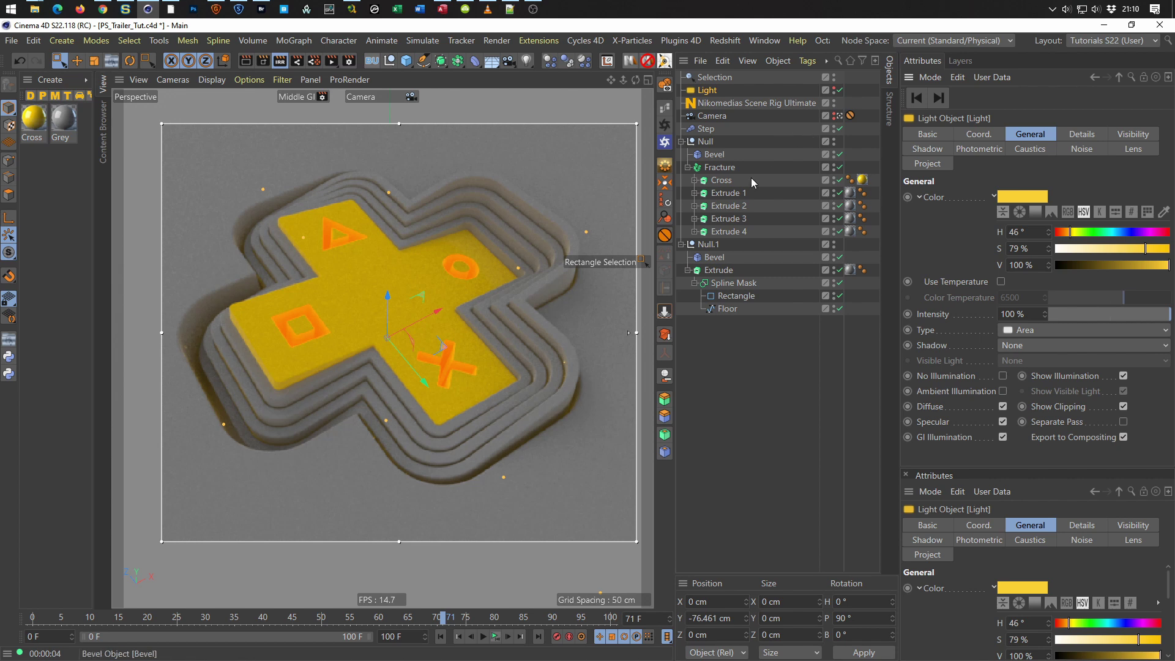
click(716, 77)
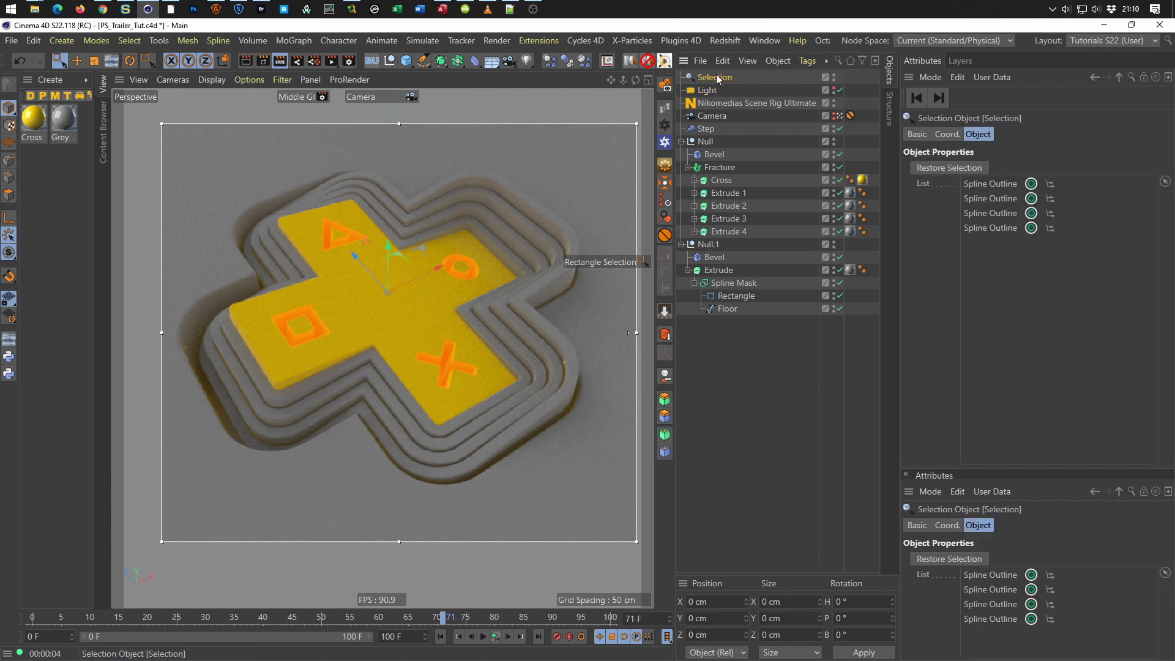
Restore the four Spline Outlines and set their Distance to 8 cm.
click(957, 167)
click(973, 169)
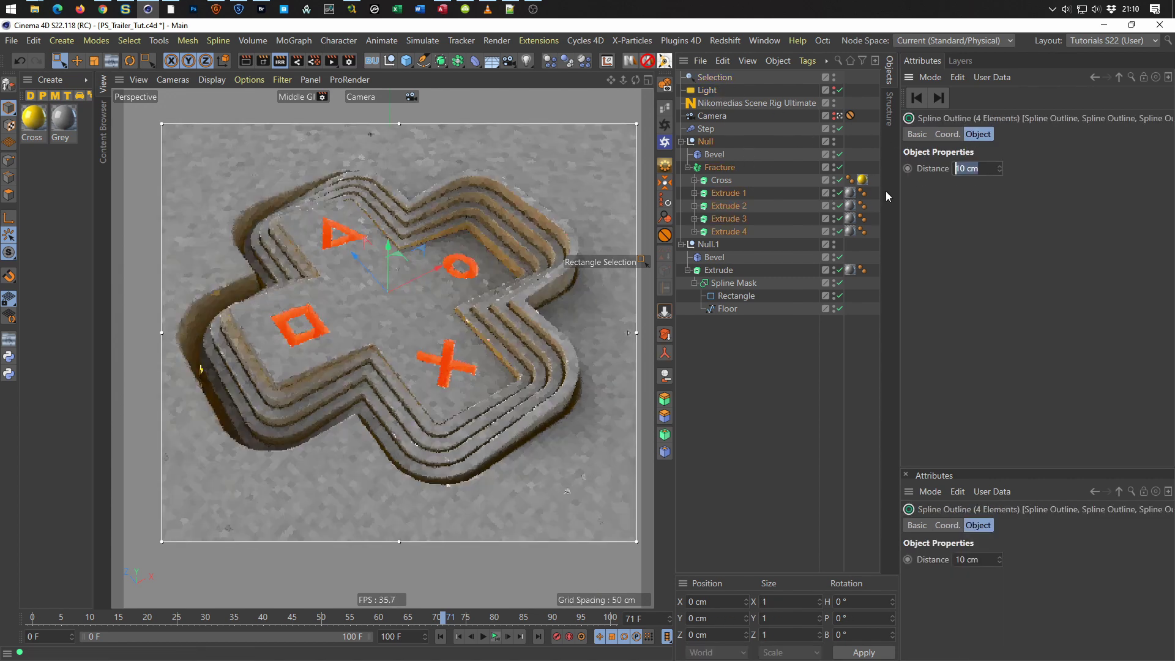
text(8)
key(Return)
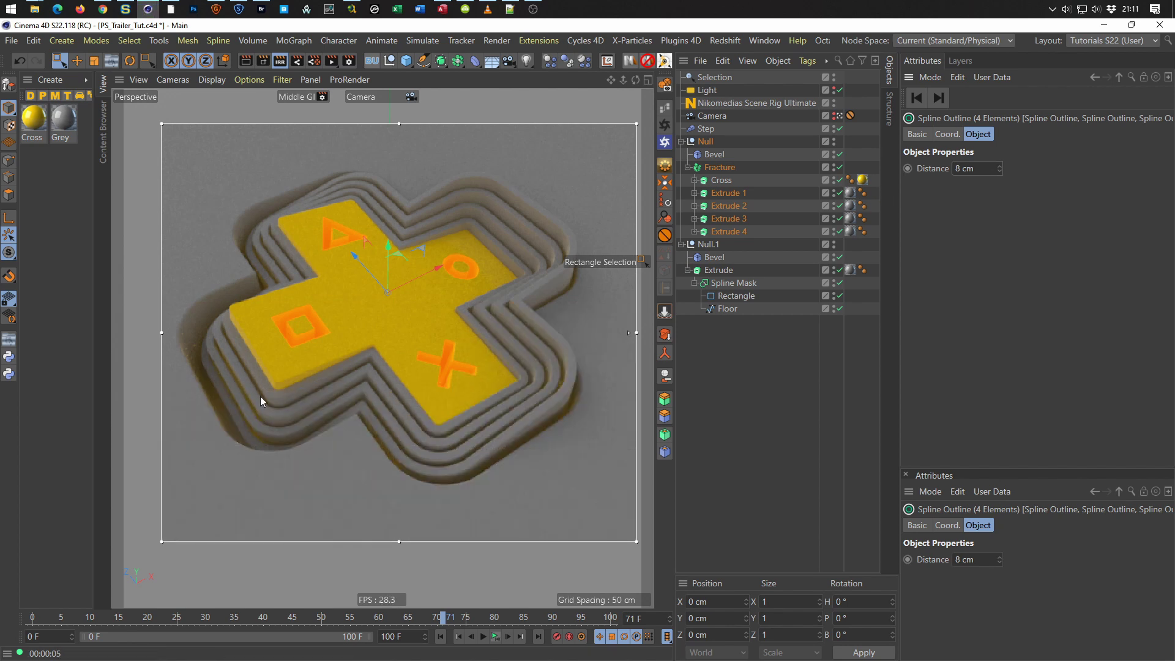
Raise the Light's intensity to 200% and bring up the Cross material in the Material Editor.
click(710, 90)
double_click(1033, 313)
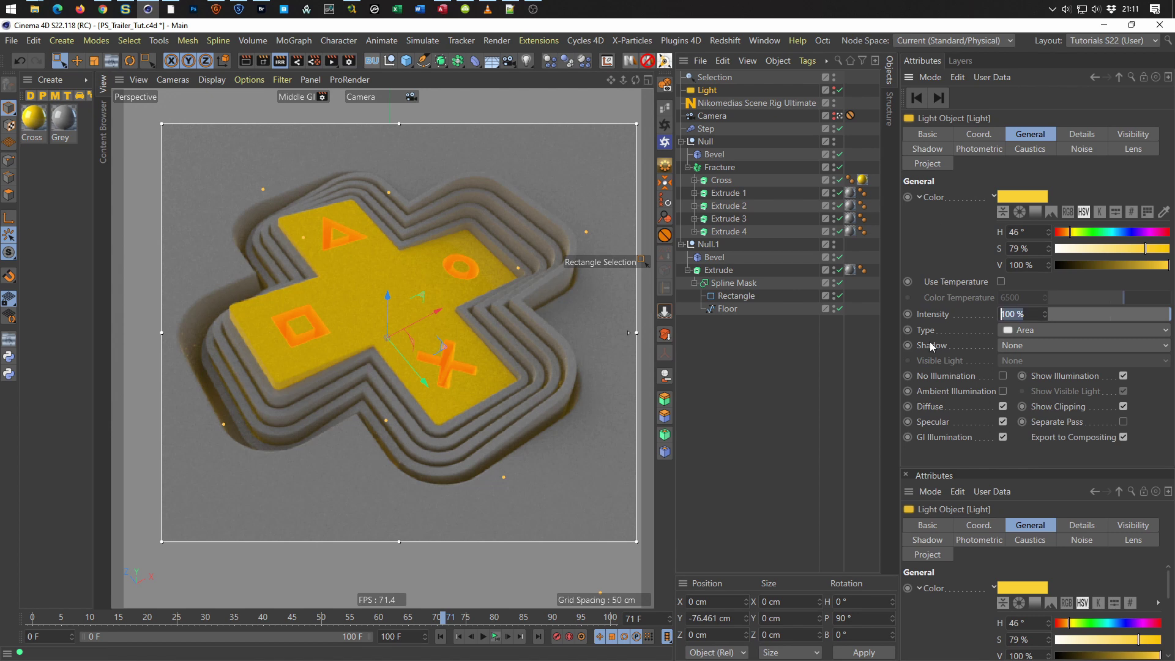
text(200)
key(Return)
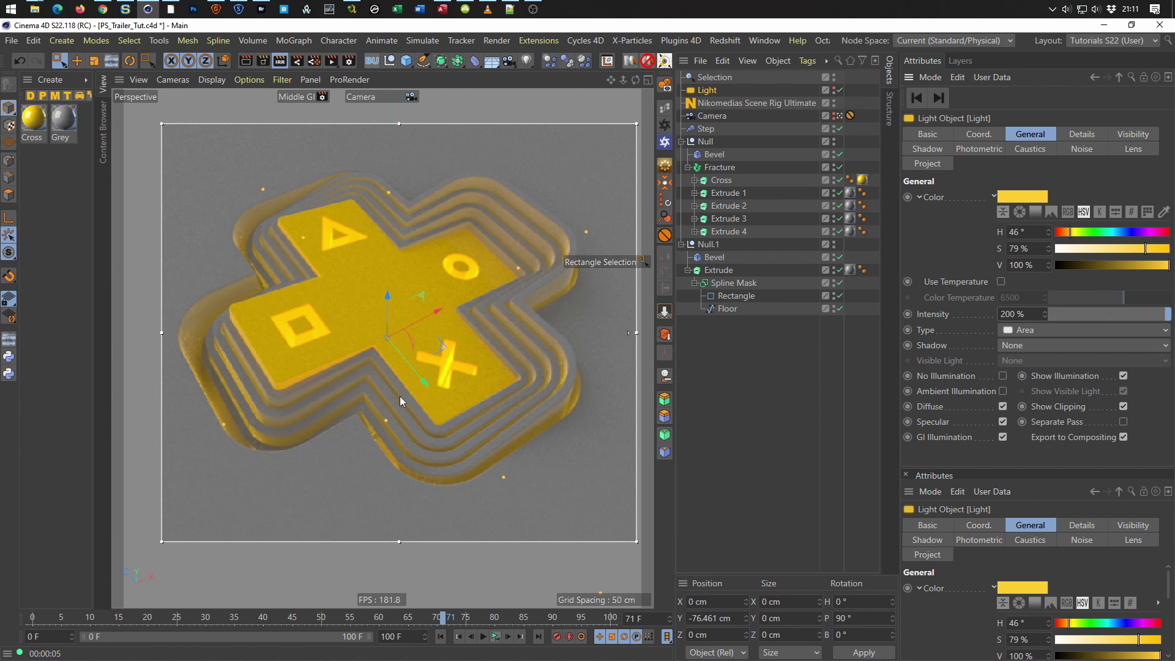
double_click(33, 119)
drag(264, 87, 830, 159)
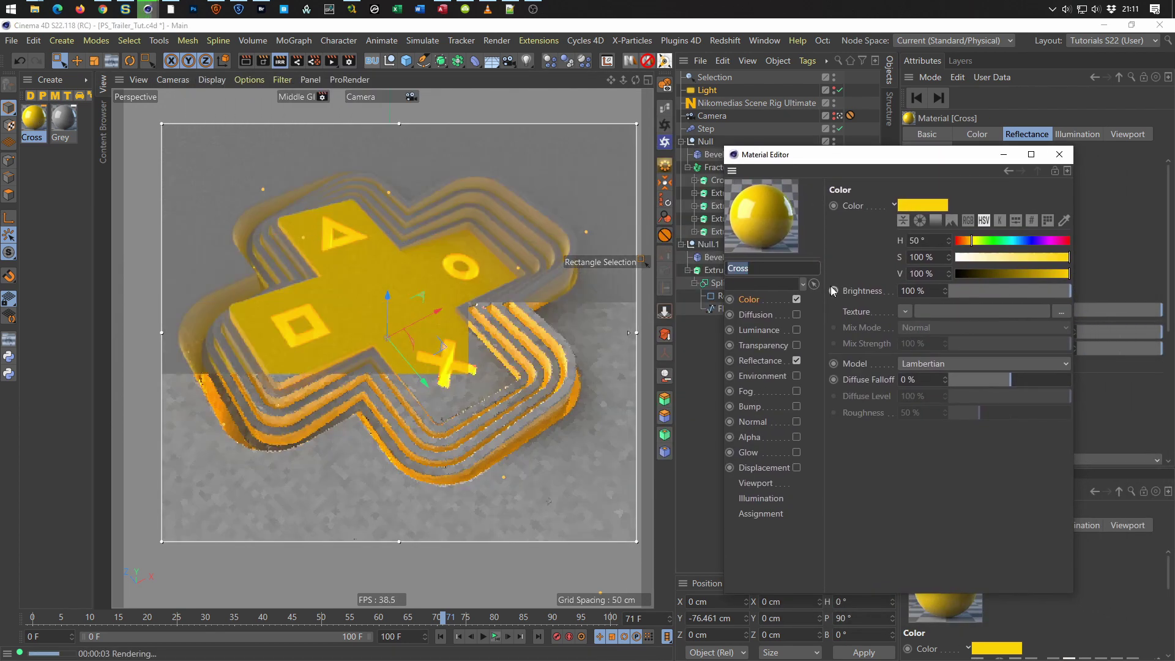
Check the Cross material's reflectance, then switch to the Grey material's colour settings.
click(760, 360)
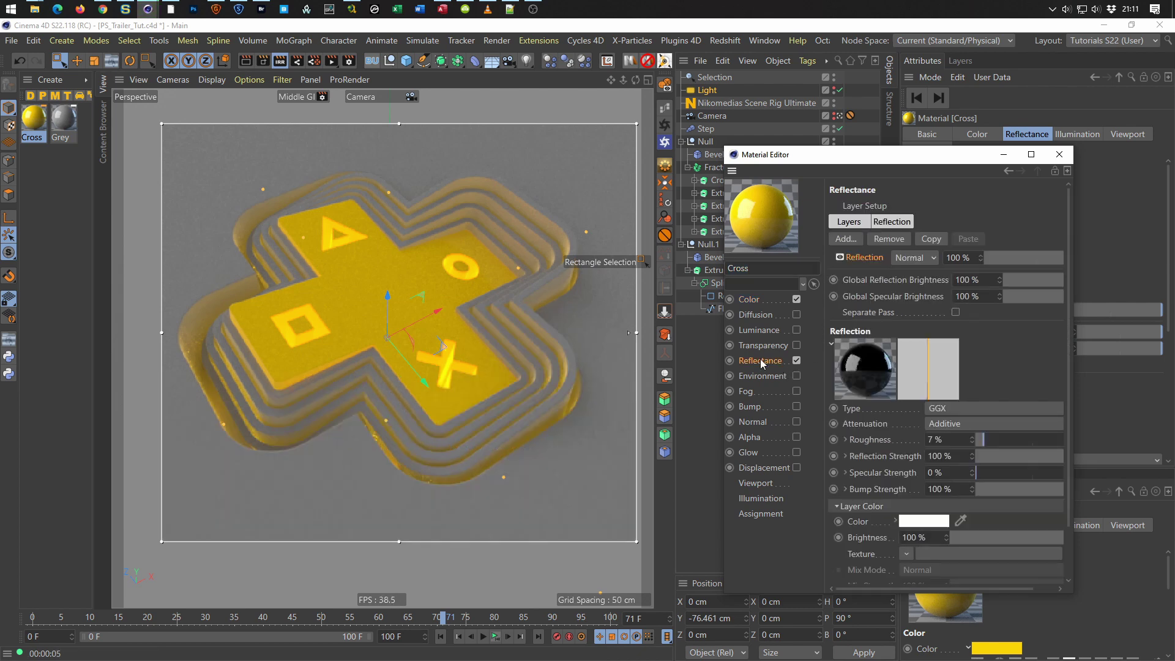
drag(901, 155, 898, 168)
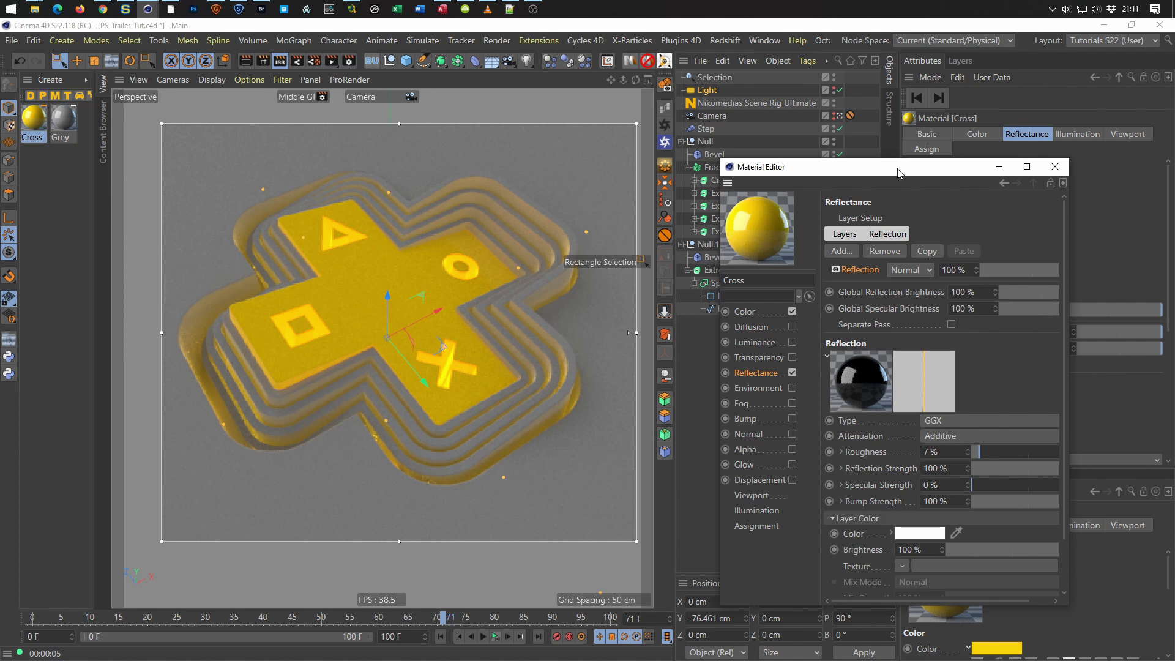
click(62, 120)
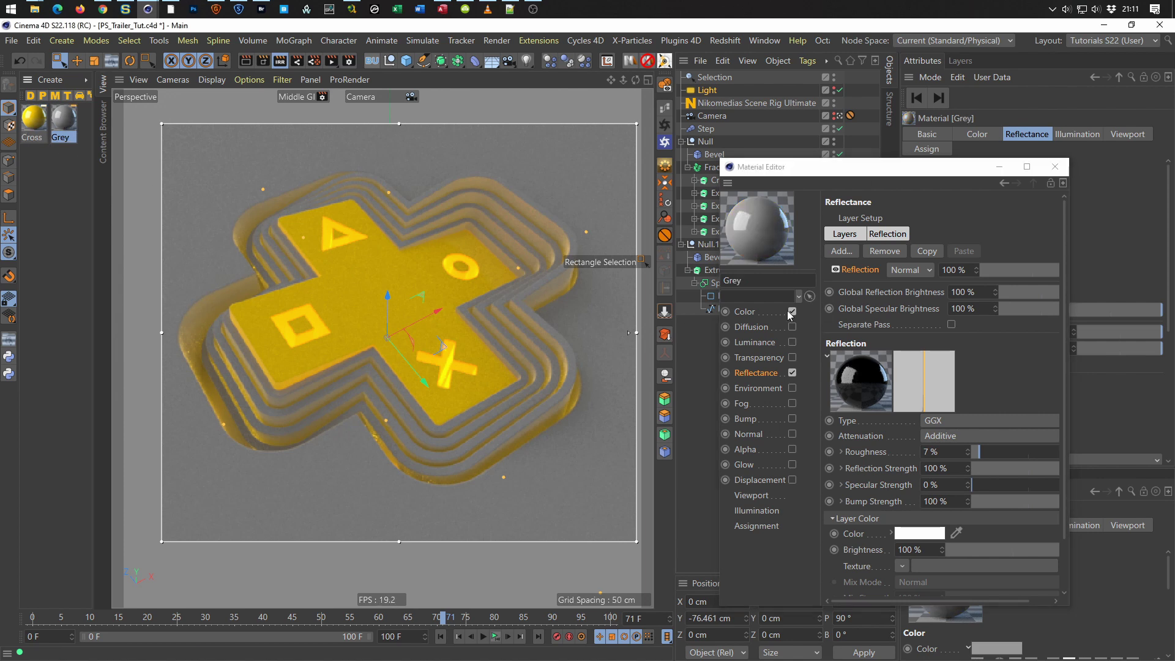
click(754, 313)
Lighten the Grey material's colour to 45% value, close the editor and select the Light.
drag(1010, 296, 990, 288)
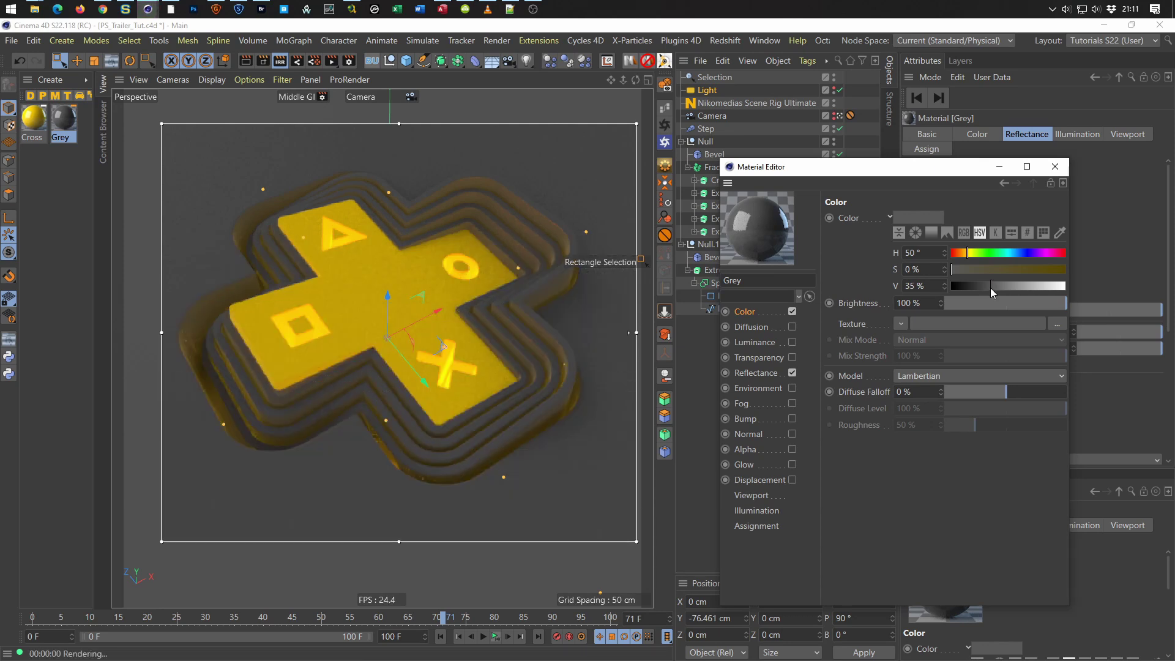
drag(994, 287, 1004, 288)
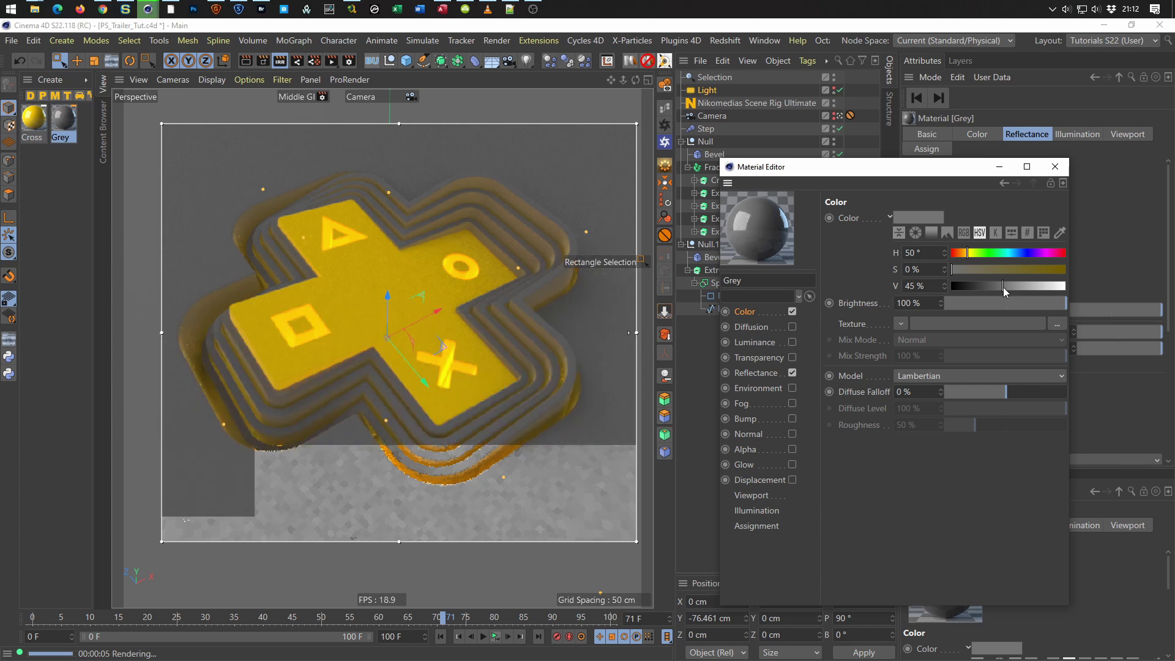
click(1055, 169)
click(710, 91)
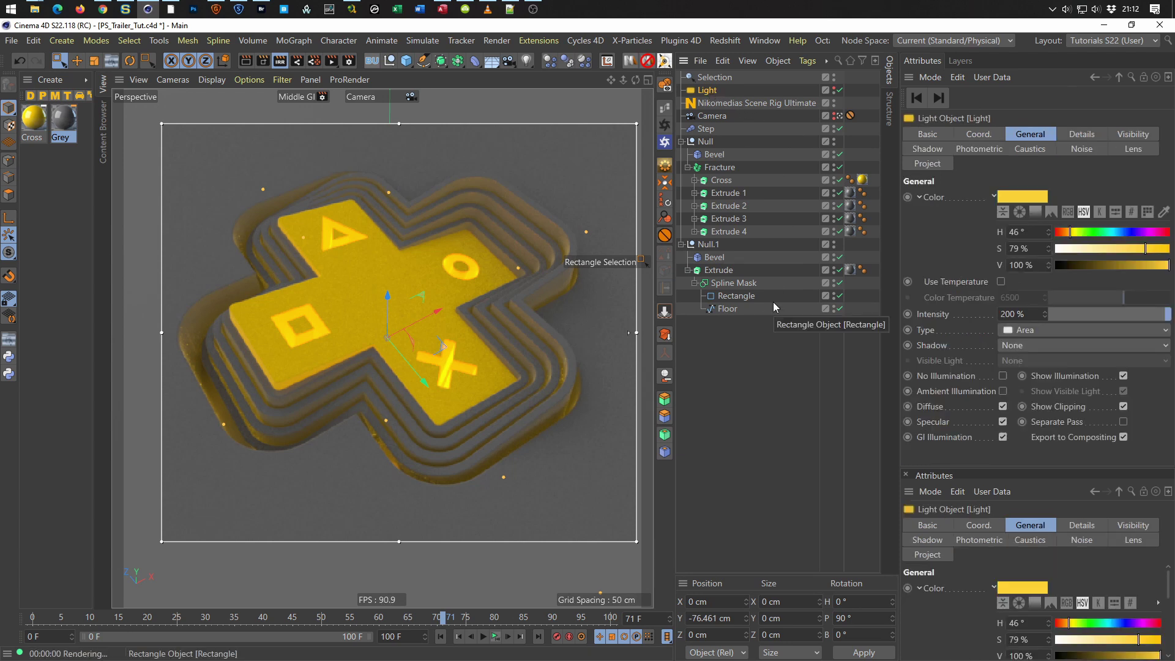
Delete the Light object and bring up the Grey material in the Material Editor.
key(Delete)
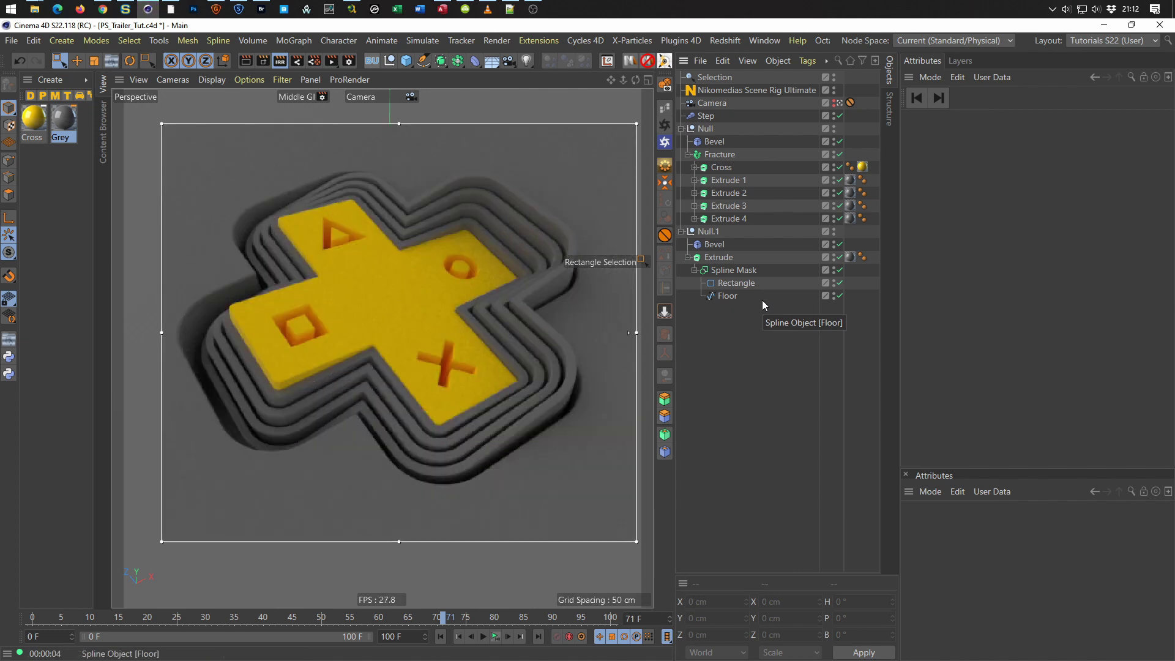
double_click(71, 119)
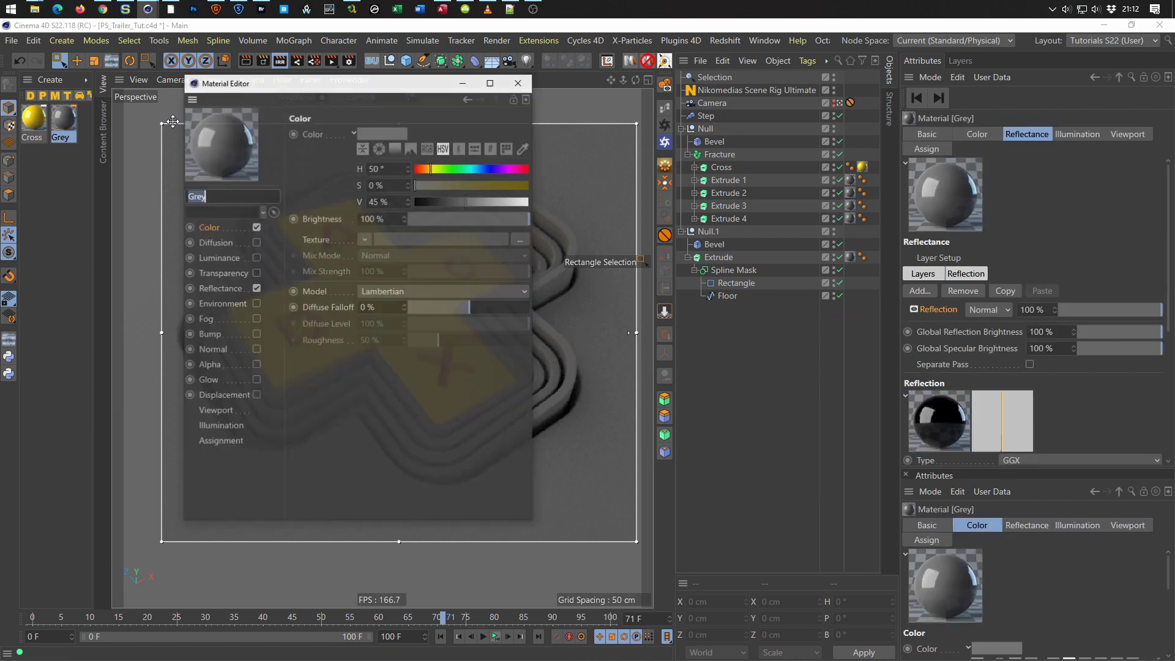
drag(173, 121, 674, 215)
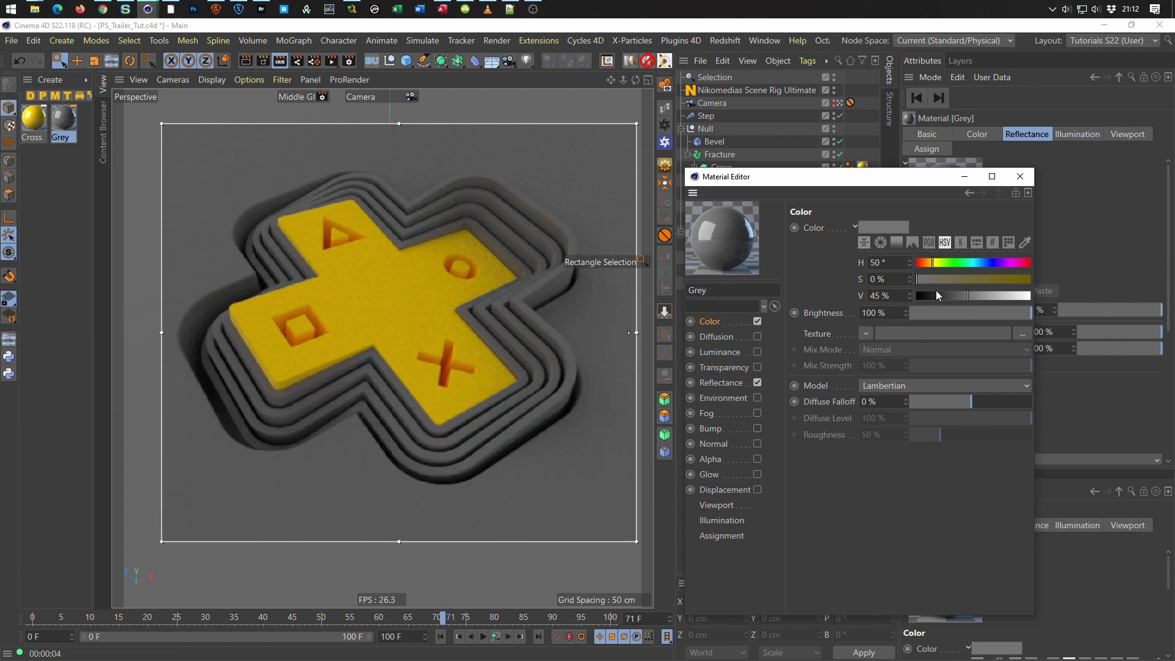
Set the Grey material's value to 61%, then switch the editor to the Cross material.
click(987, 297)
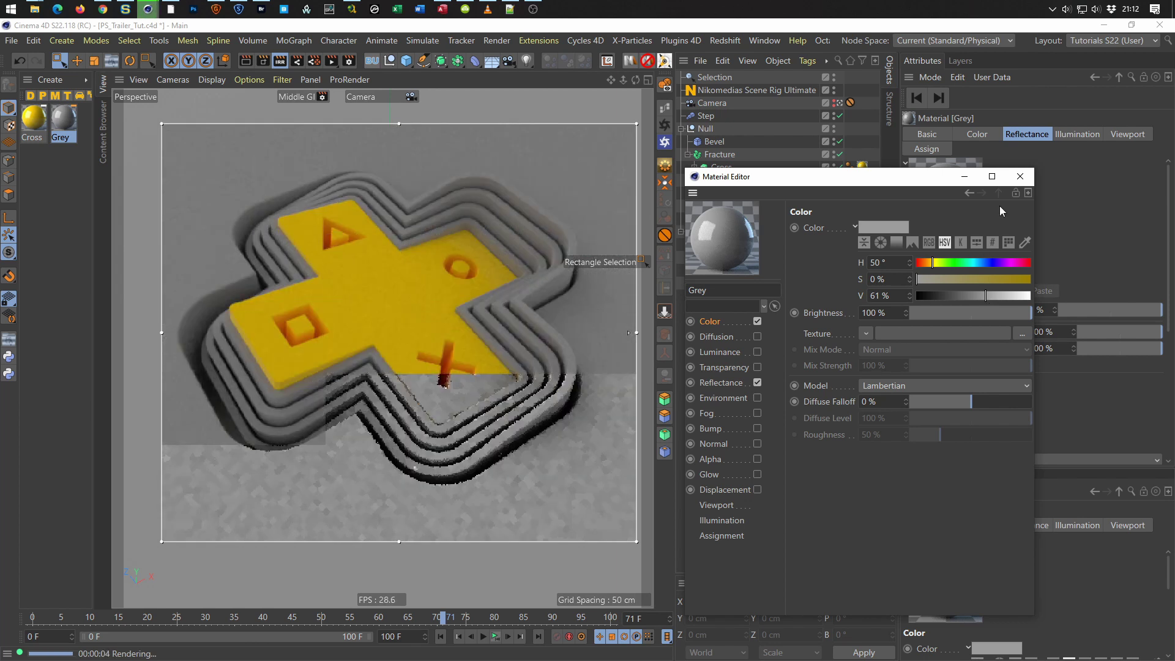
click(1019, 176)
double_click(37, 119)
mouse_move(283, 79)
mouse_down()
mouse_move(826, 196)
mouse_move(820, 170)
mouse_up()
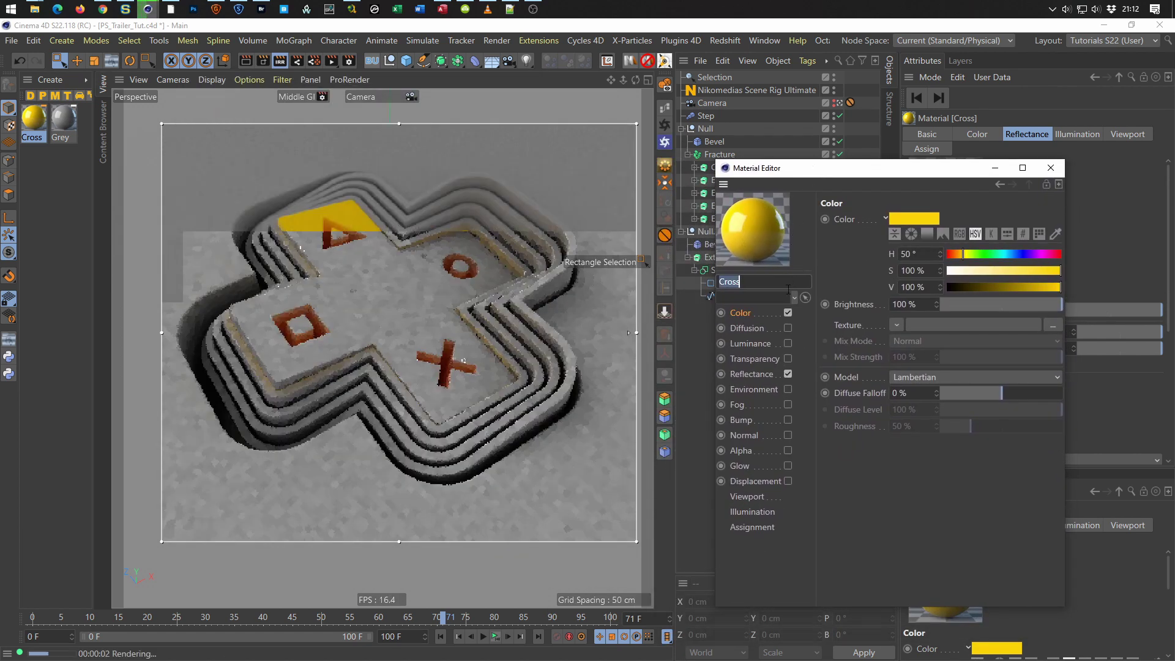
Replace the Cross material's Color channel with a yellow Luminance of H 50° and S 100%.
click(789, 313)
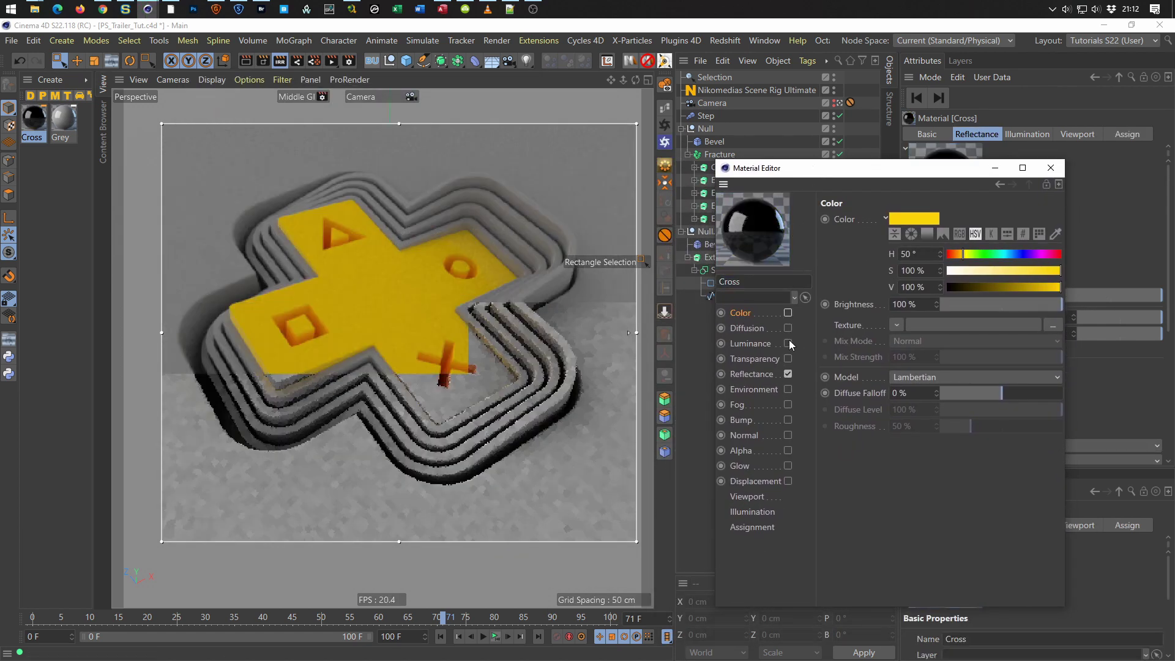
click(789, 343)
click(956, 254)
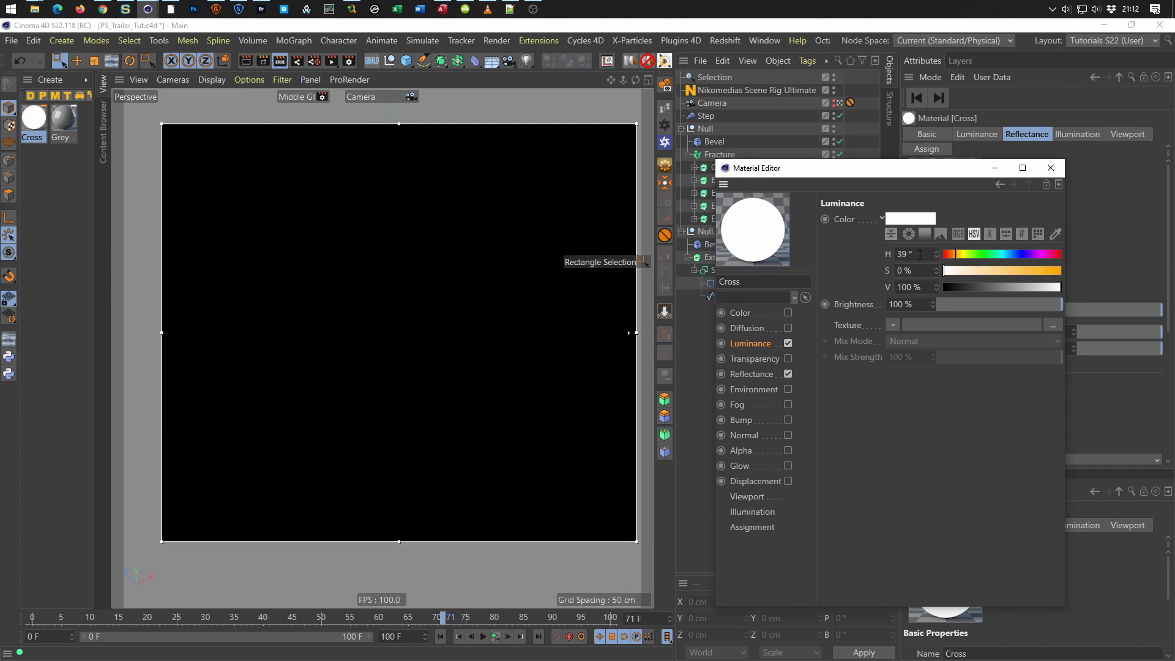
text(0)
key(Return)
drag(1040, 271, 1075, 275)
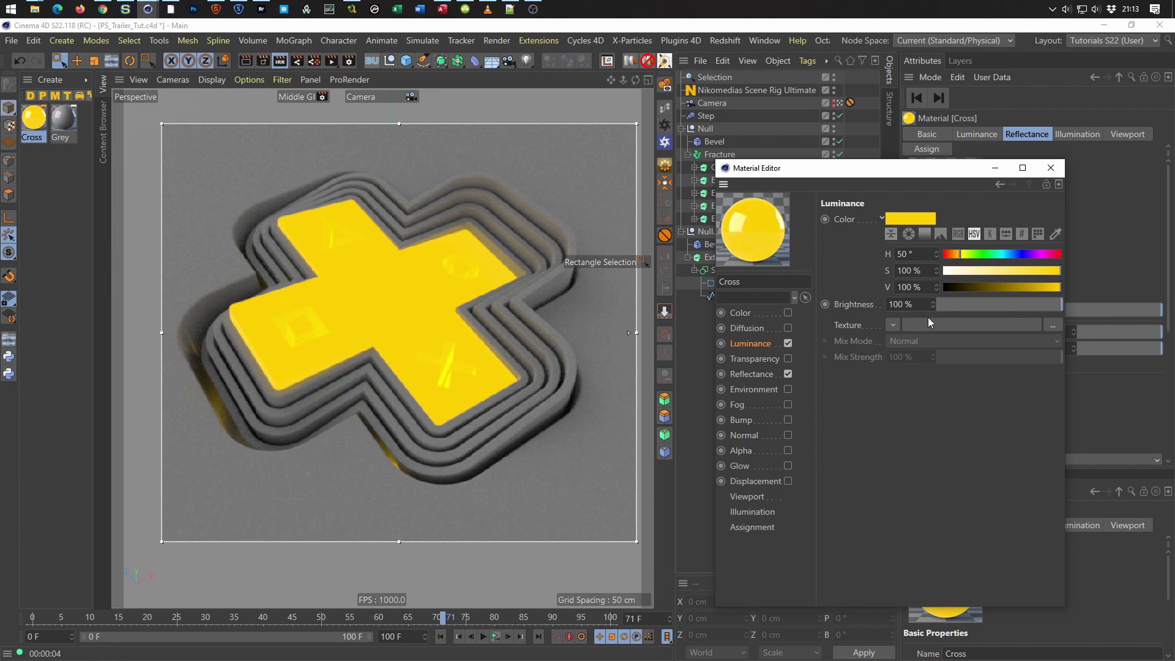
Load a Gradient as the Luminance texture and set its type to 3D - Linear.
click(890, 324)
mouse_move(913, 319)
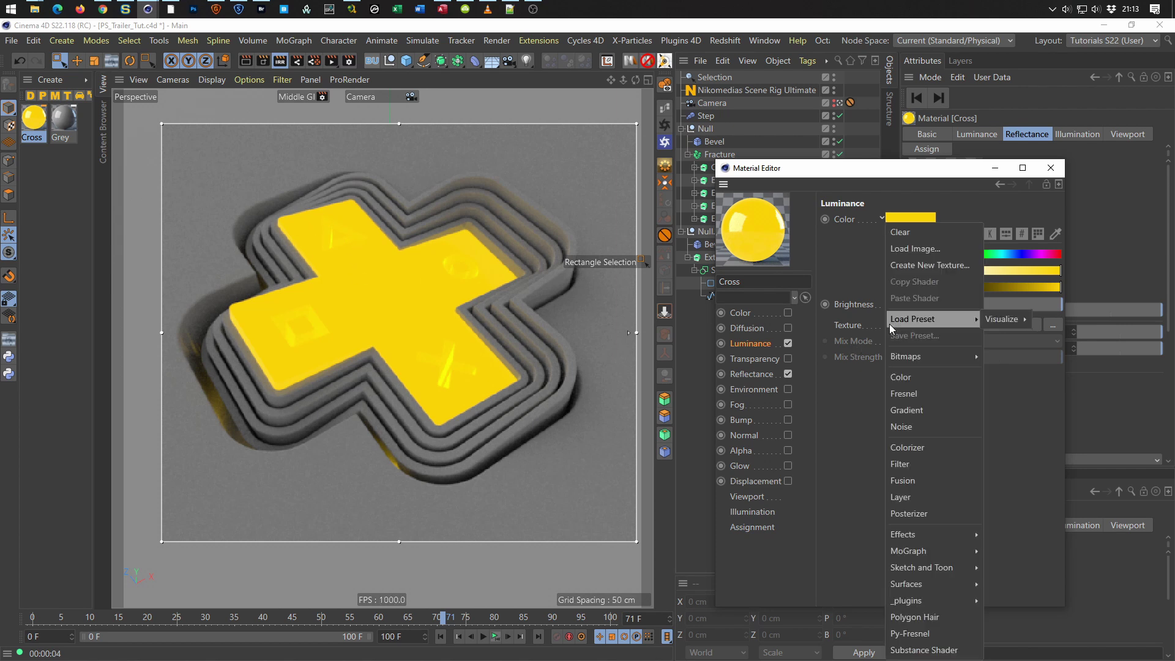
click(900, 416)
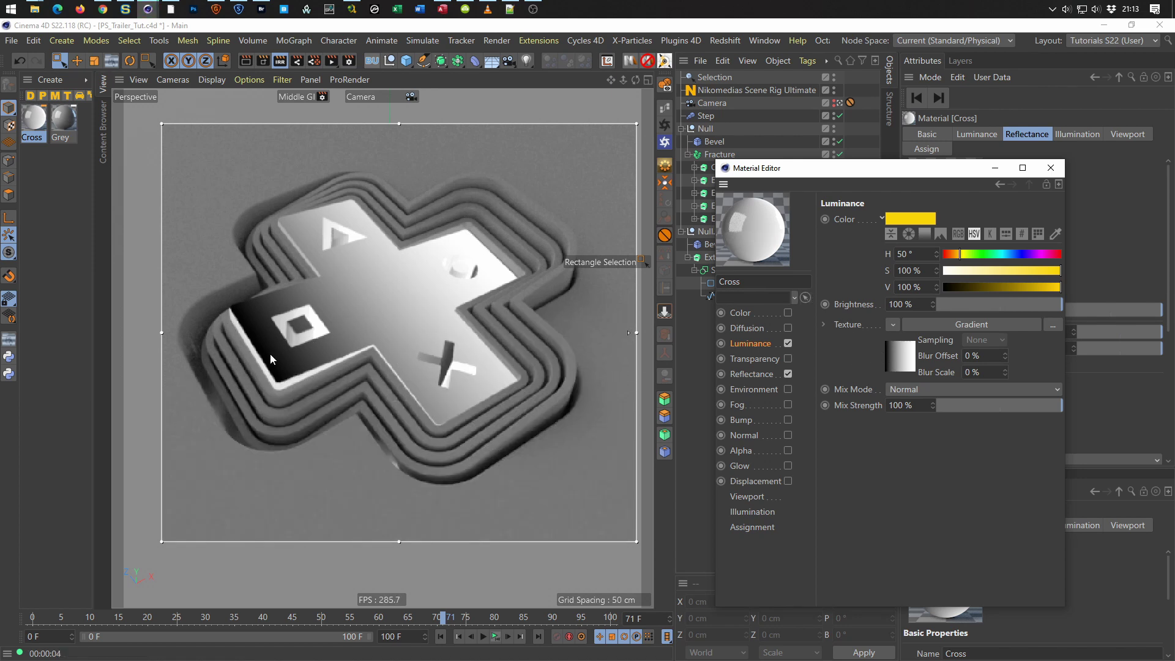
click(907, 364)
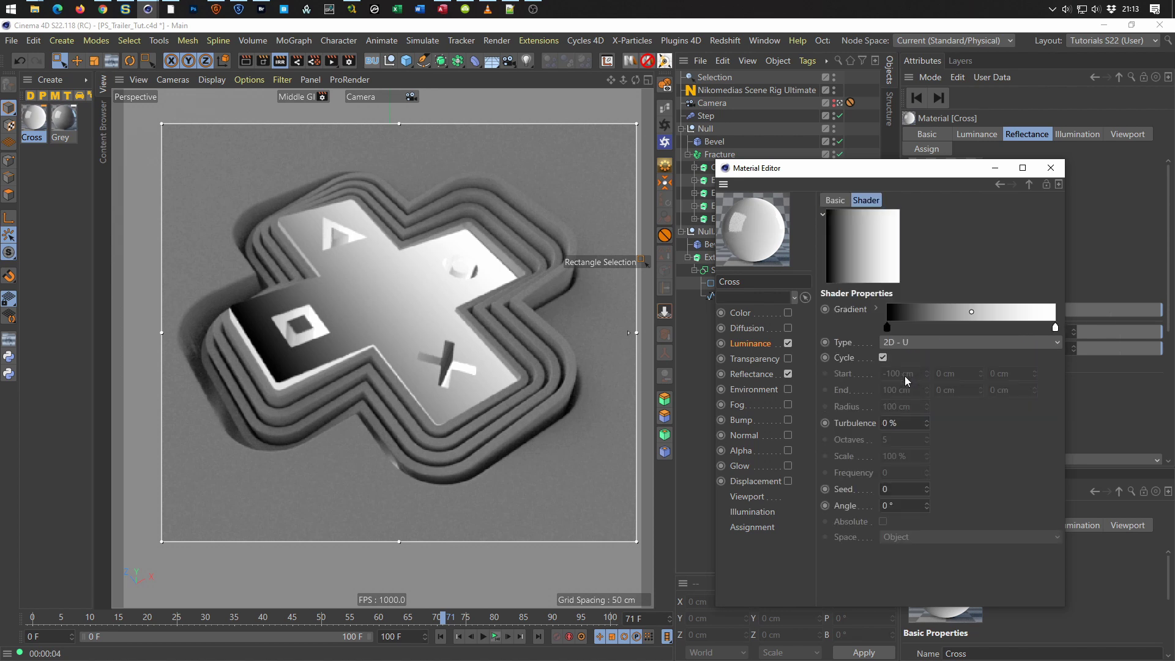
click(909, 344)
click(924, 369)
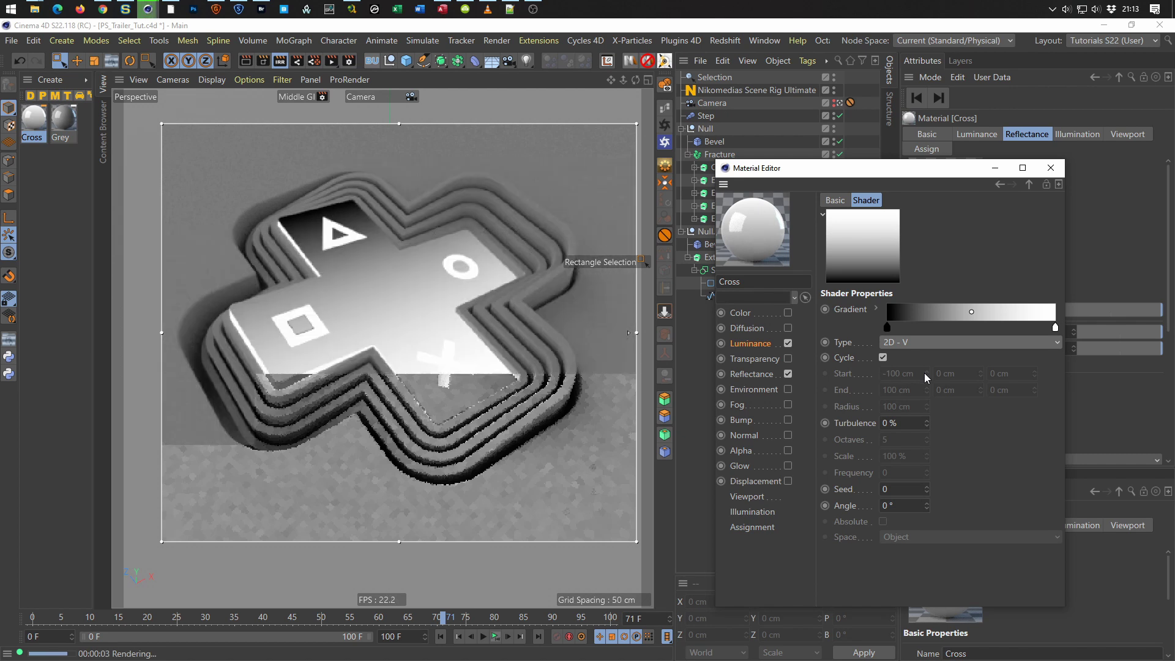
click(925, 342)
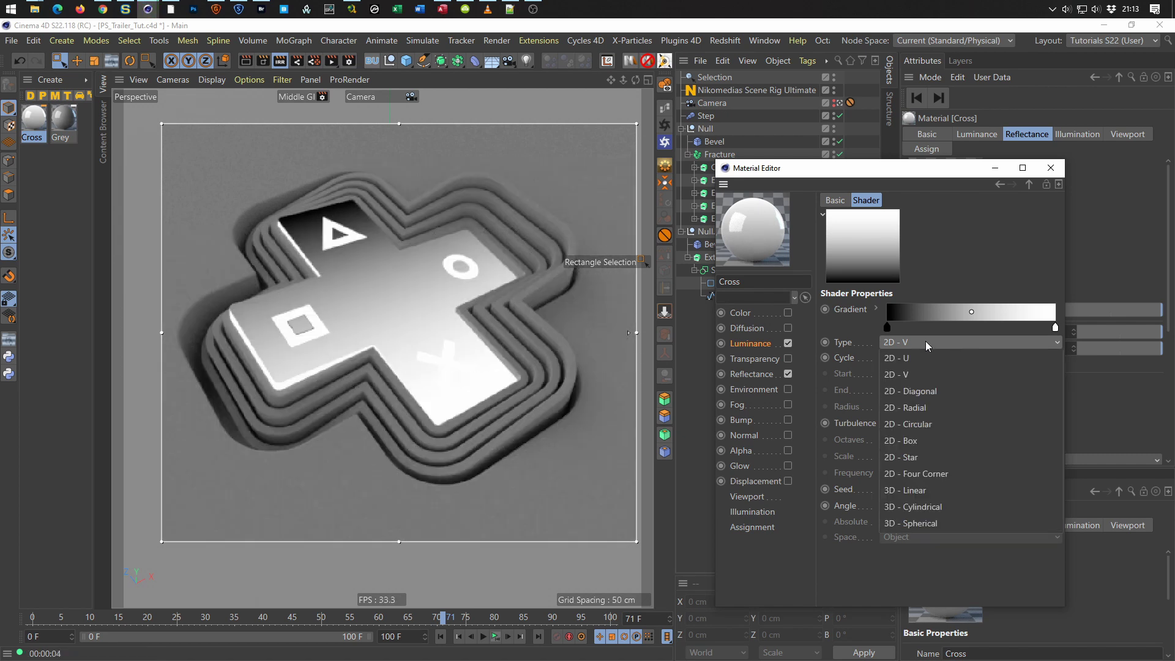
click(928, 491)
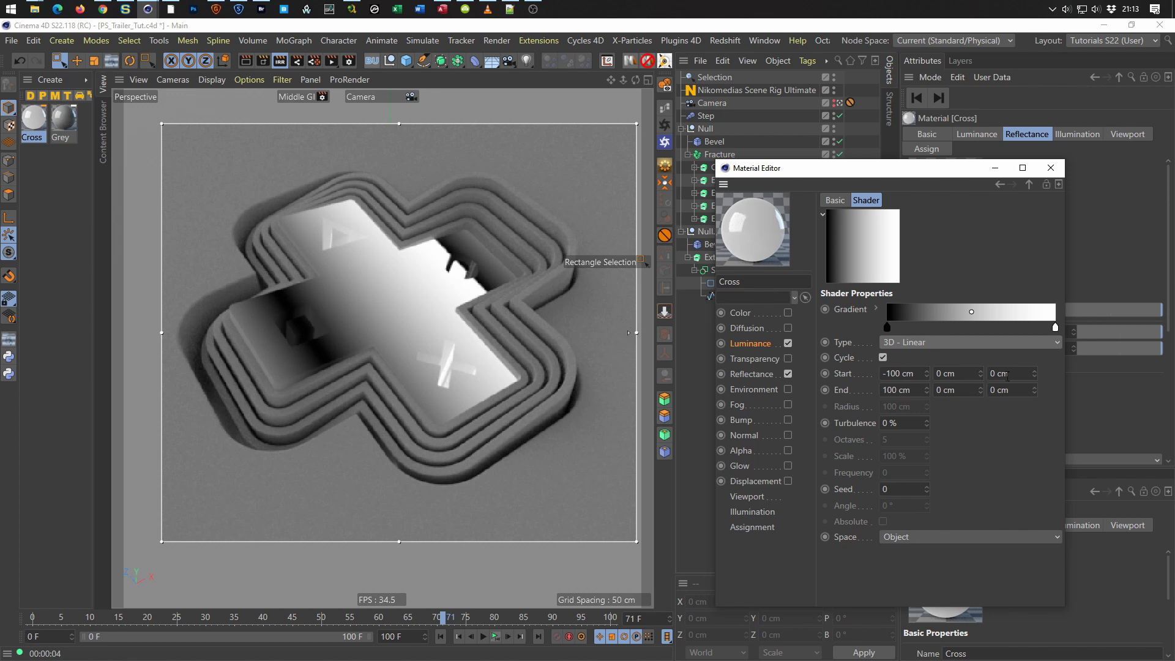
Set the gradient Start to 0, 50, 0 cm and End to 0, -200, 0 cm.
click(918, 380)
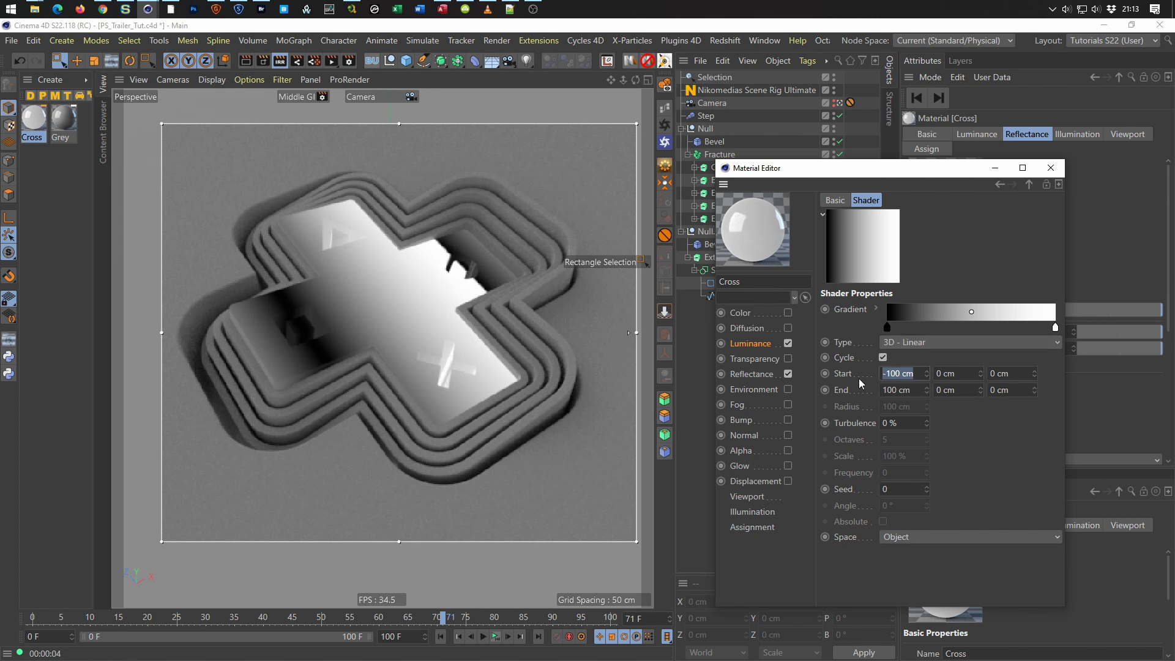
text(0)
double_click(905, 390)
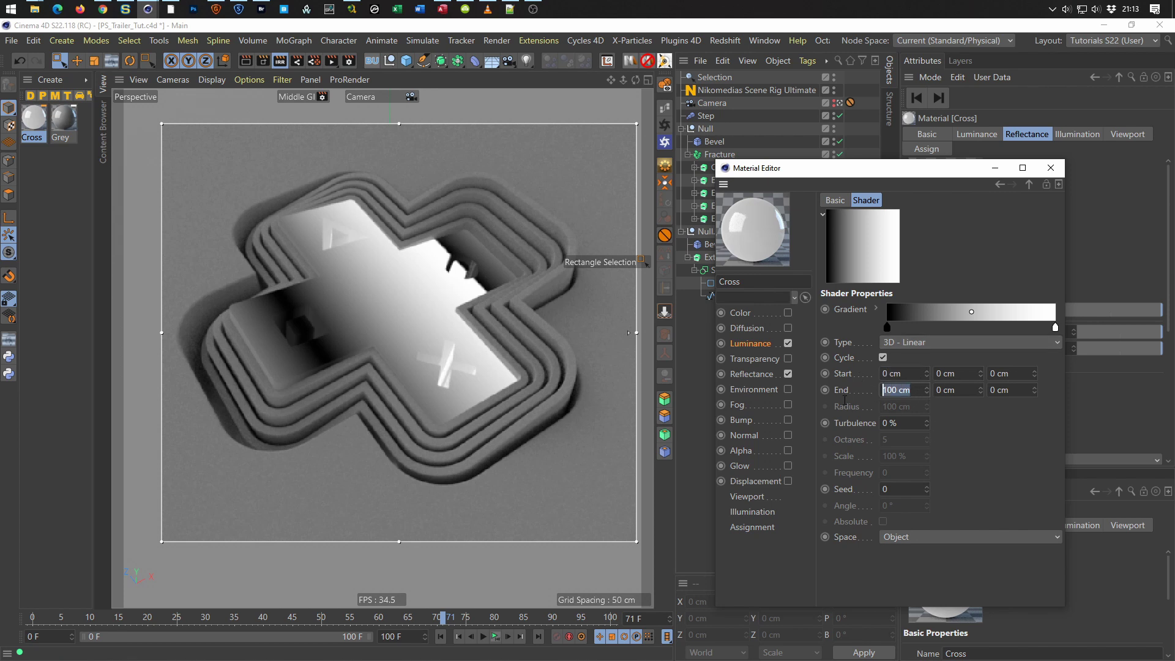
text(0)
key(Return)
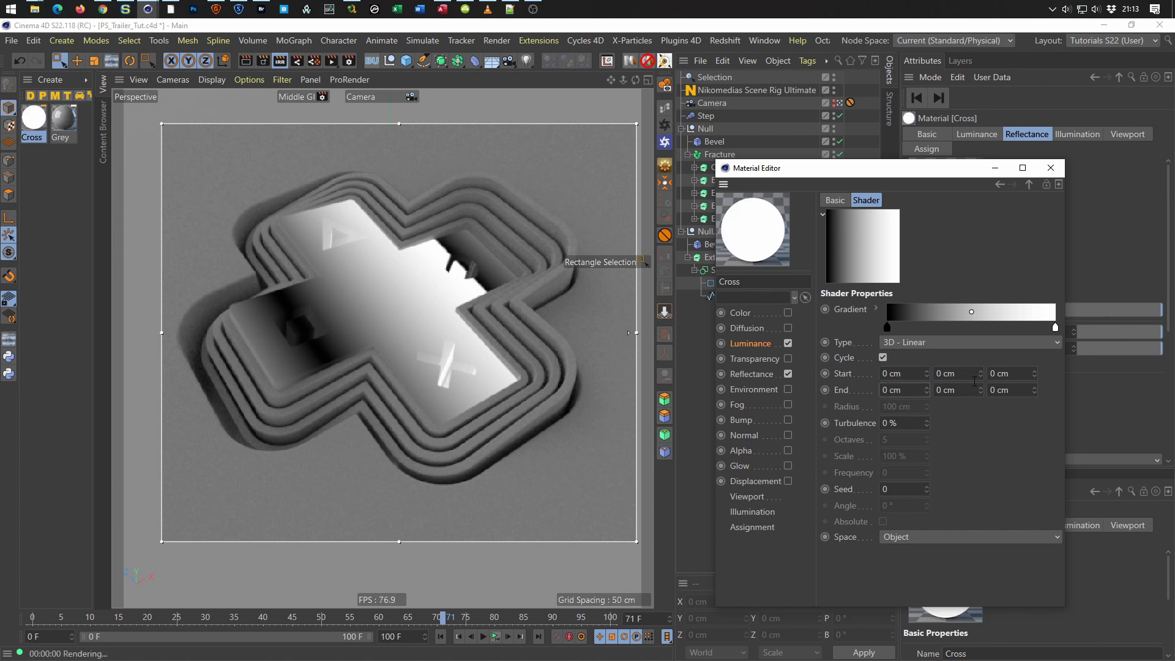
click(968, 374)
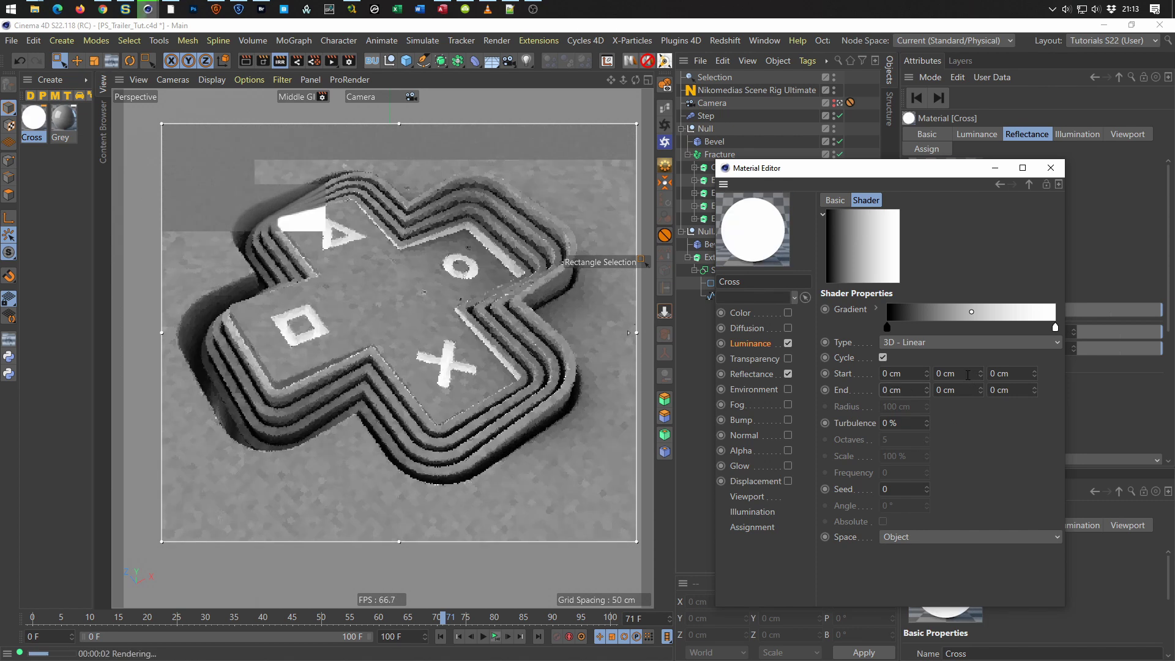
double_click(968, 375)
text(50)
key(Tab)
key(Tab)
key(Tab)
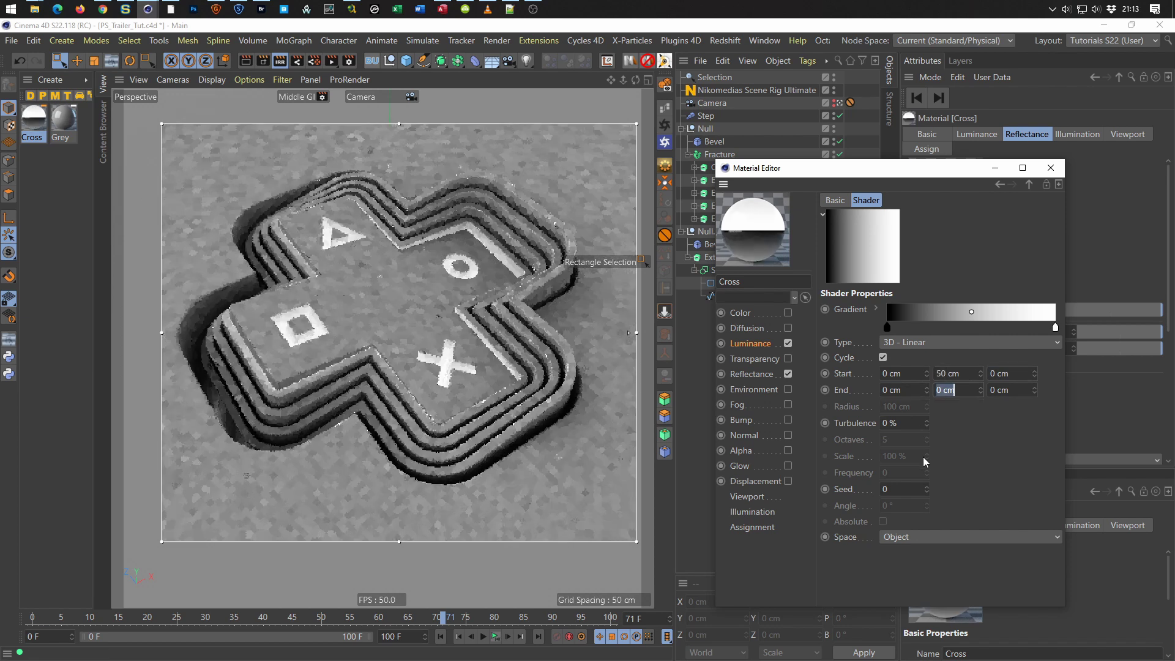
text(-200)
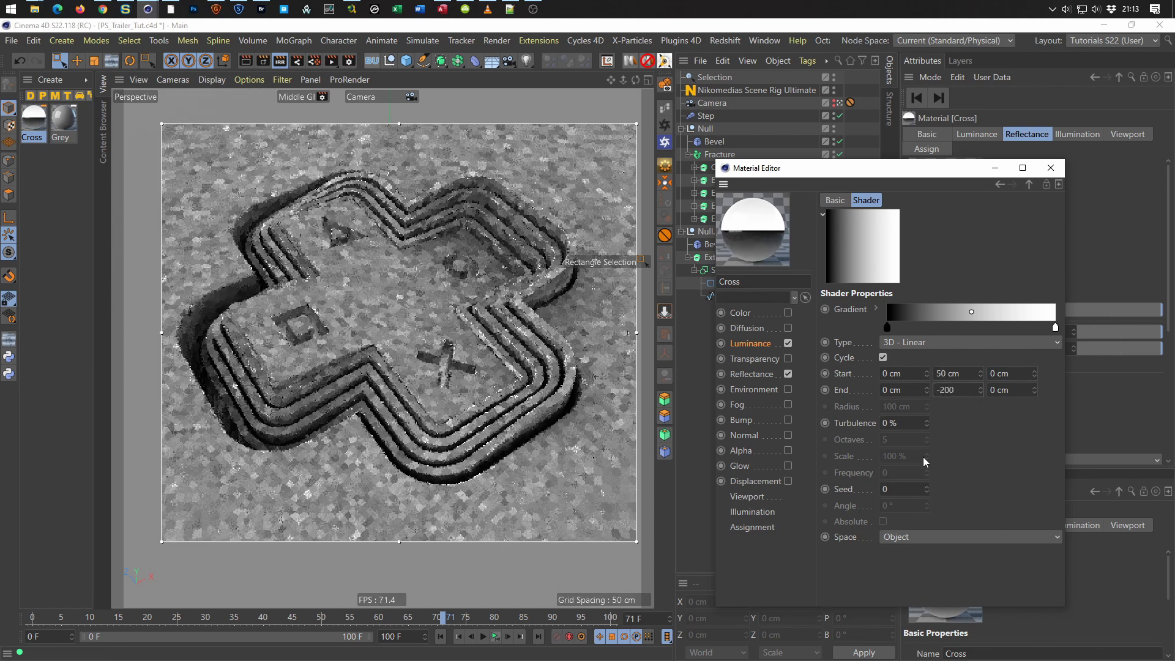
key(Return)
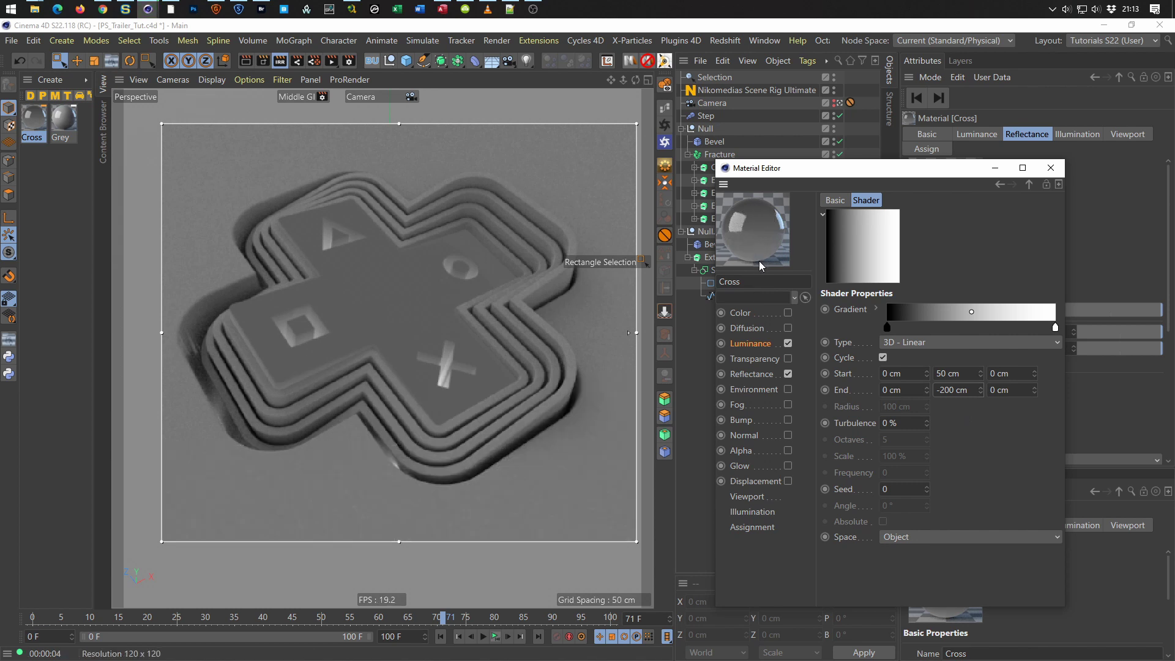
click(748, 343)
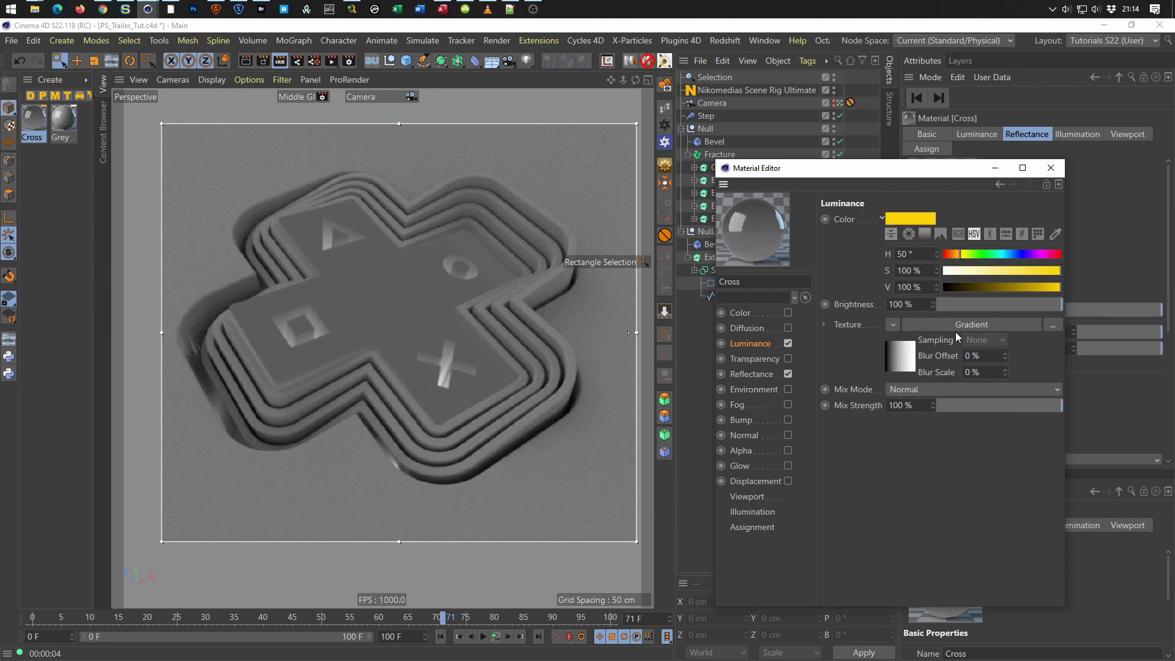
click(917, 389)
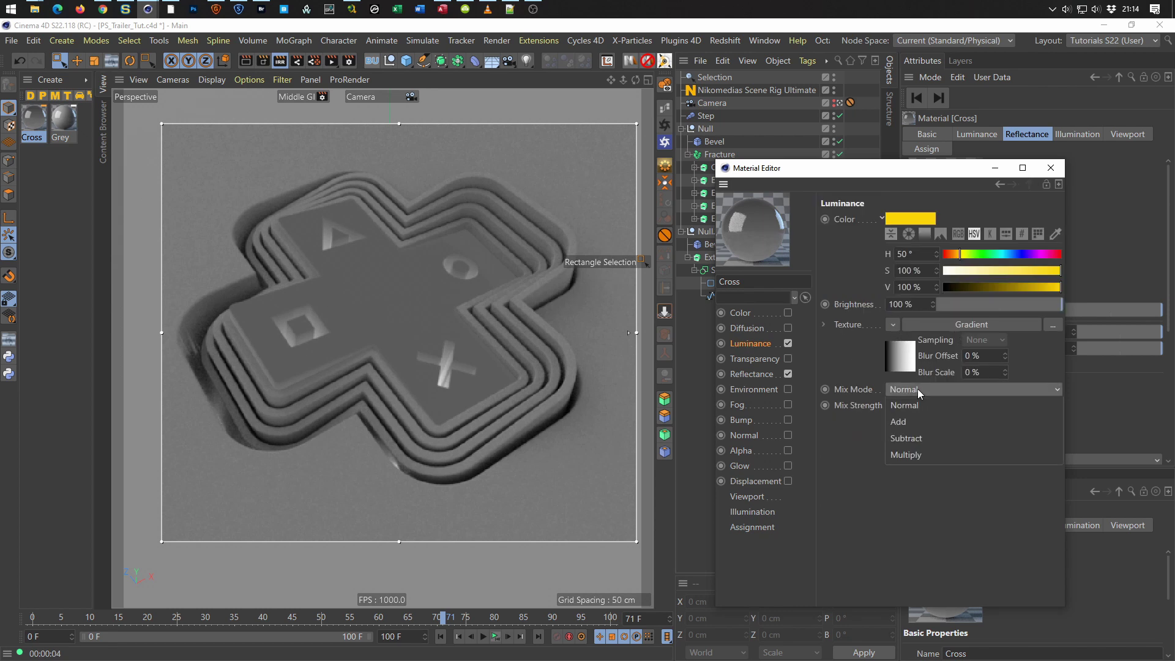
Multiply the Luminance gradient over the yellow and reset gradient Start Y to 0 cm.
click(924, 452)
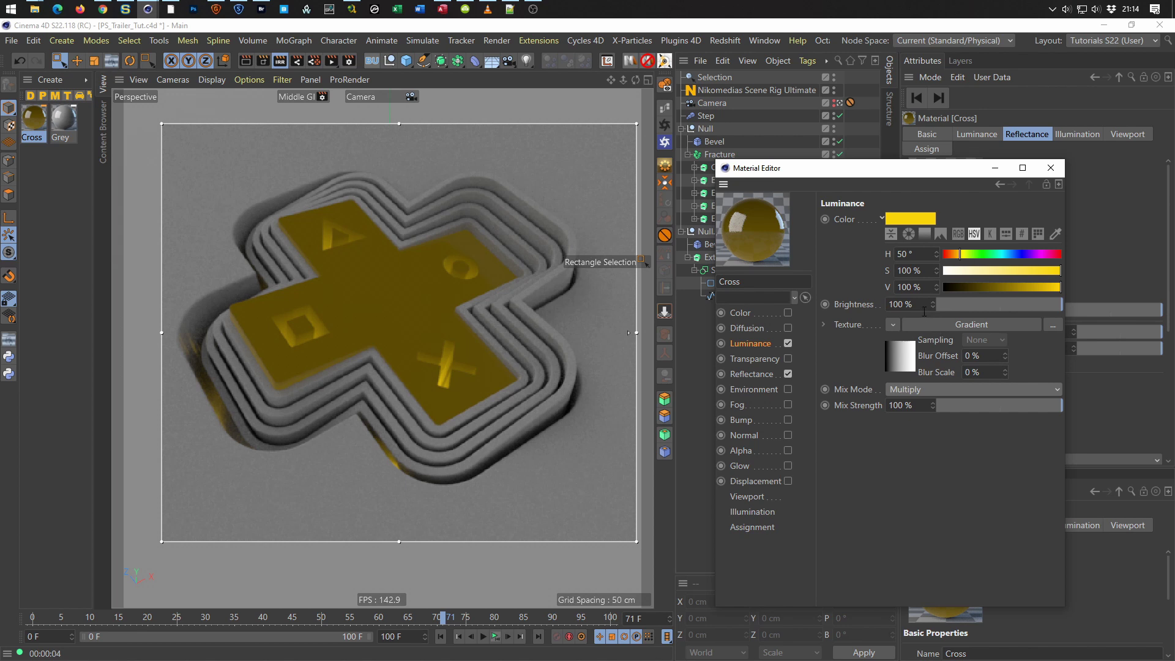
click(911, 360)
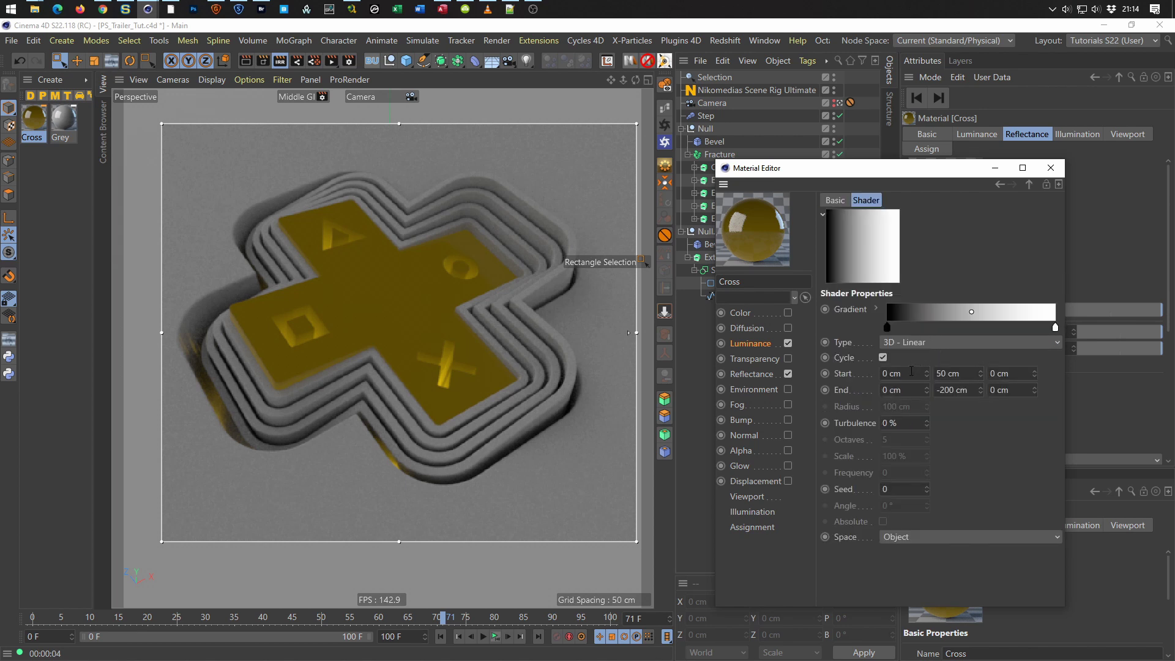
click(948, 374)
text(0)
key(Return)
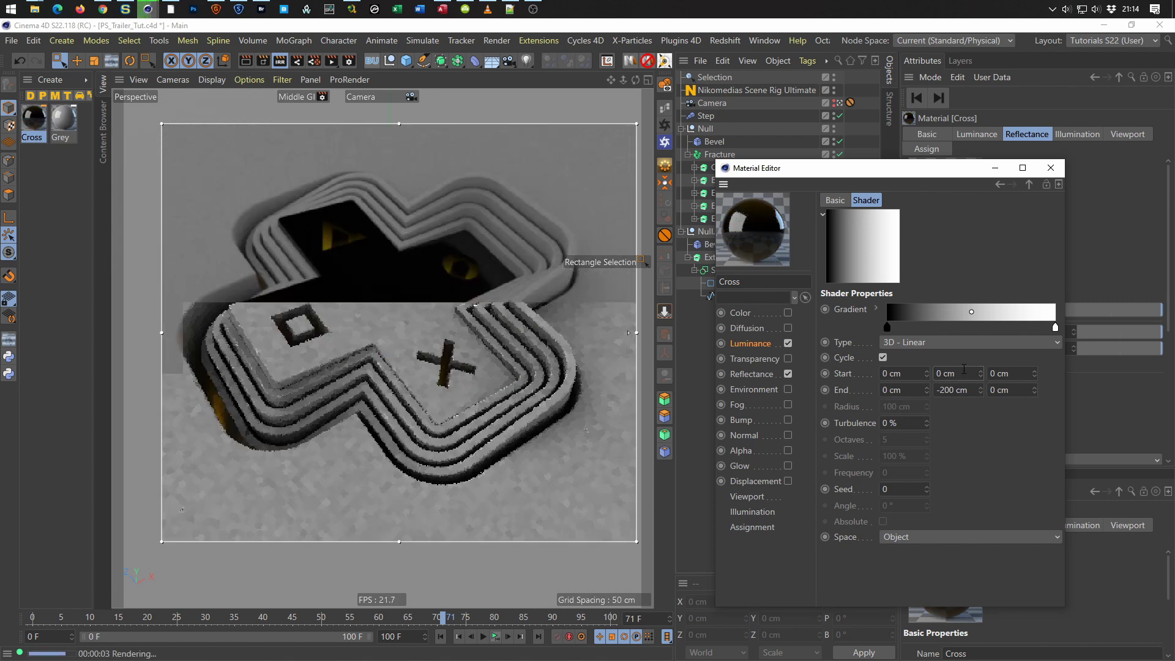
Change gradient Start Y to 100 cm and re-enable the Color channel.
text(100)
key(Return)
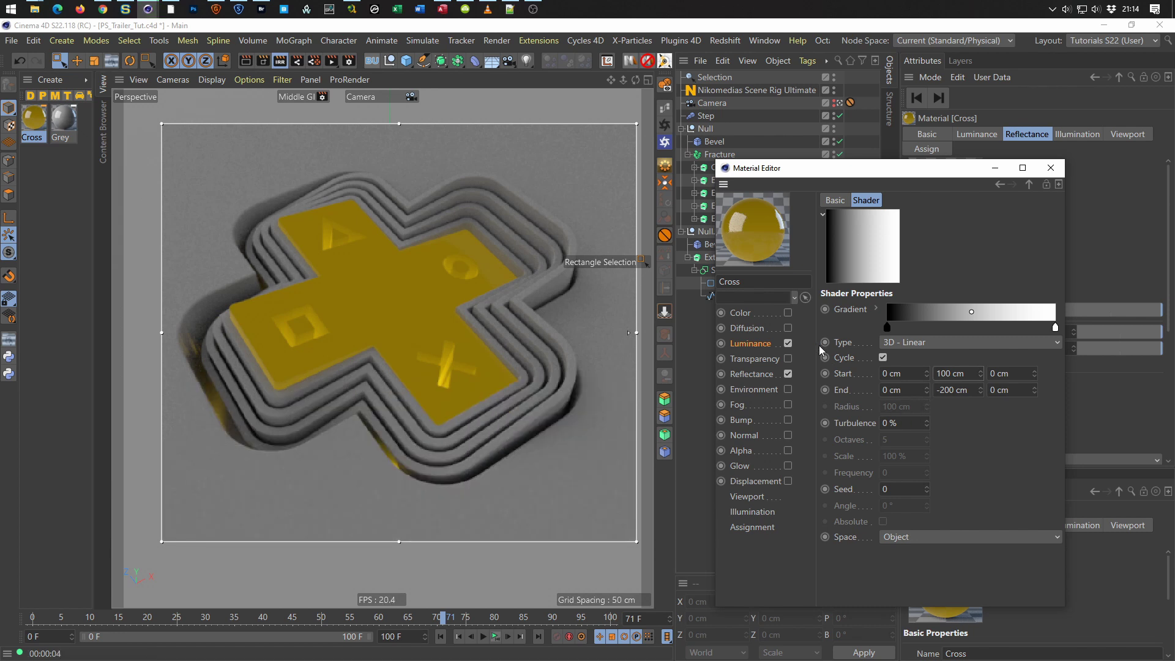
click(788, 312)
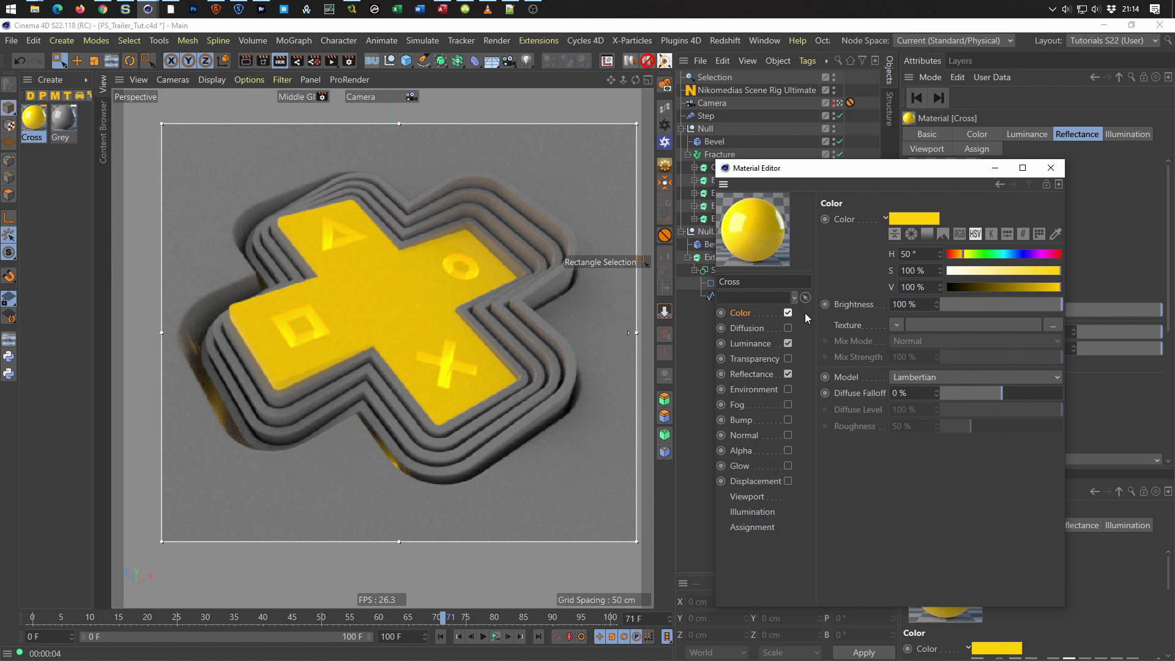
Try gradient start heights of 50 and 10 cm, then restore it to 100 cm.
click(763, 346)
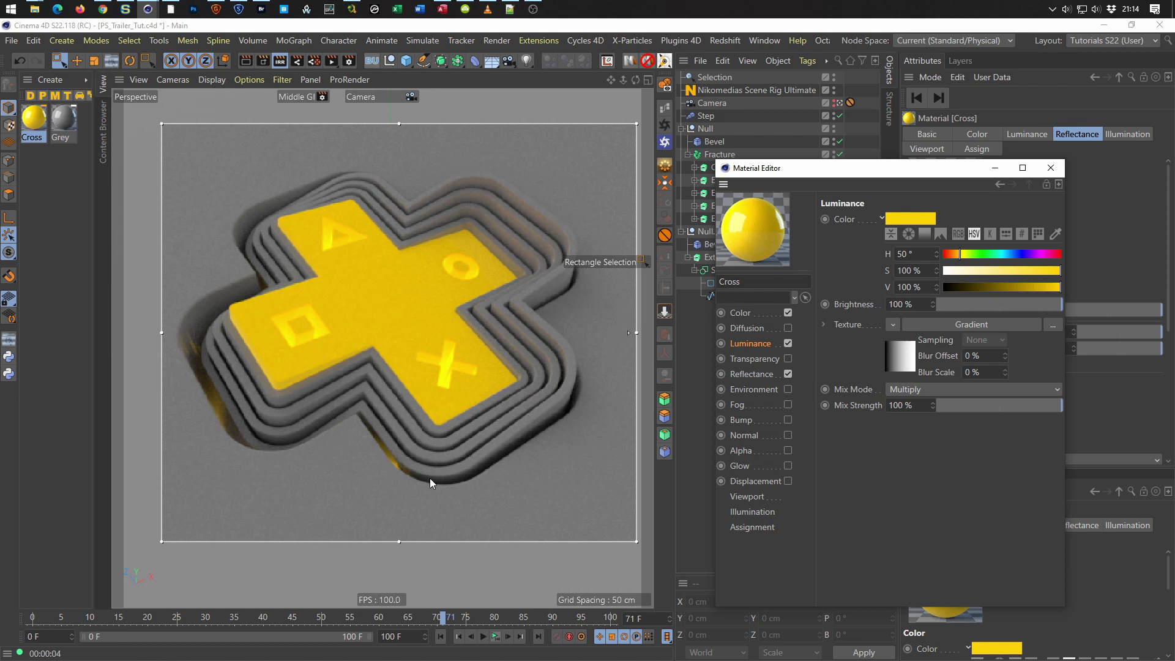
click(914, 355)
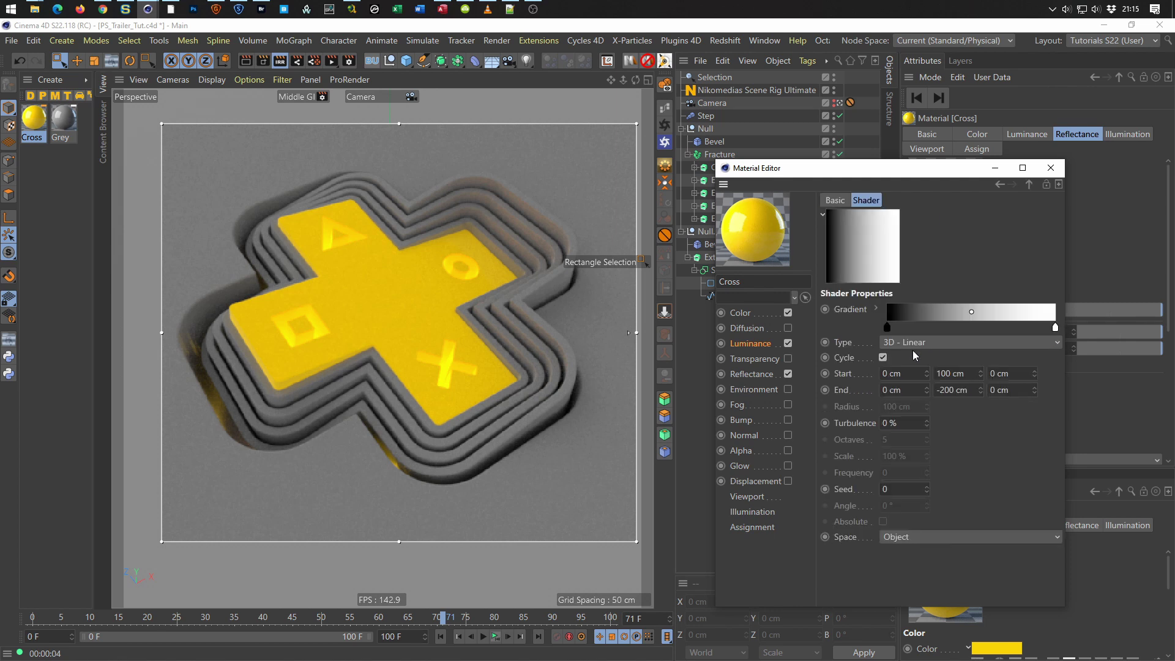
double_click(968, 373)
text(50)
key(Return)
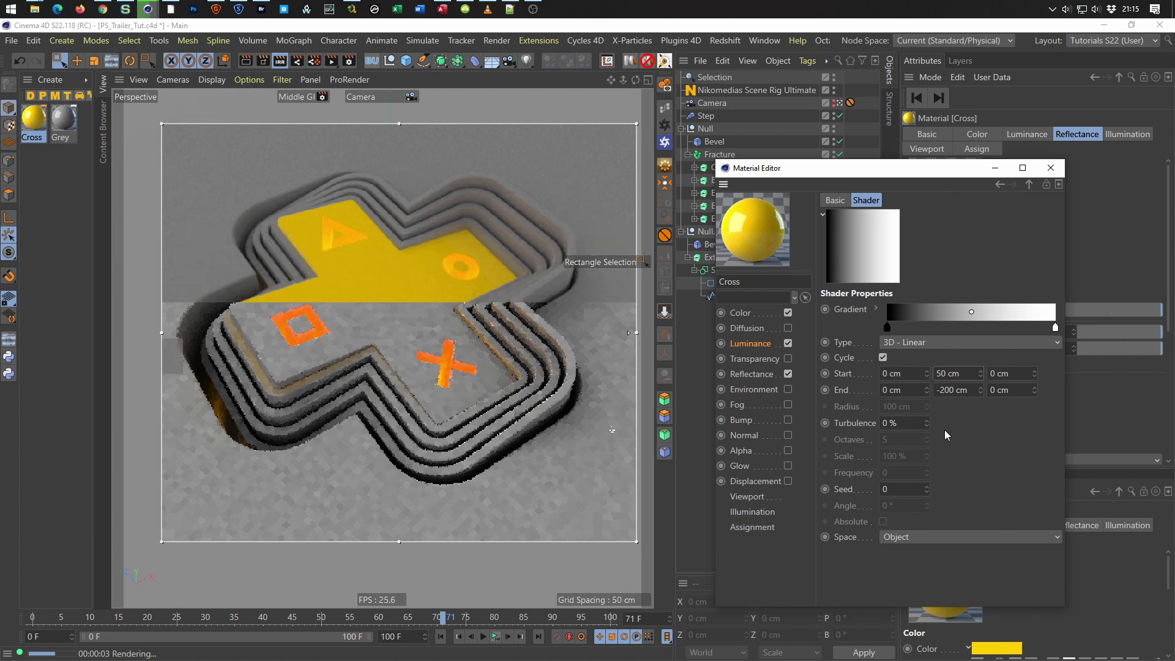
click(942, 374)
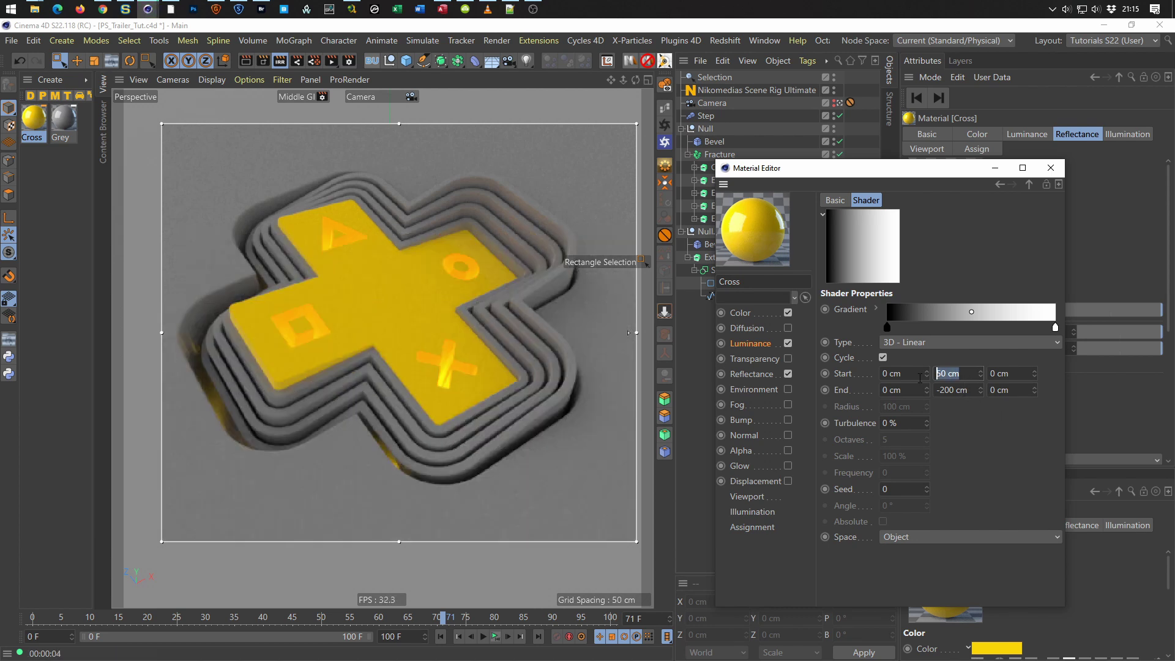
text(10)
key(Return)
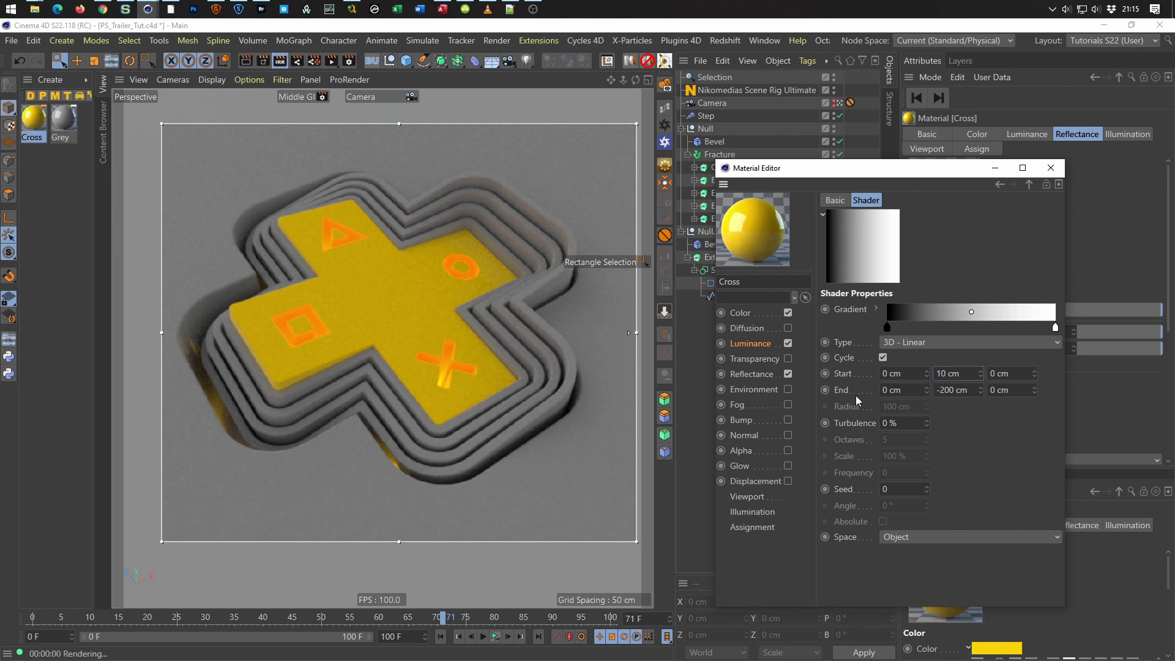
text(1)
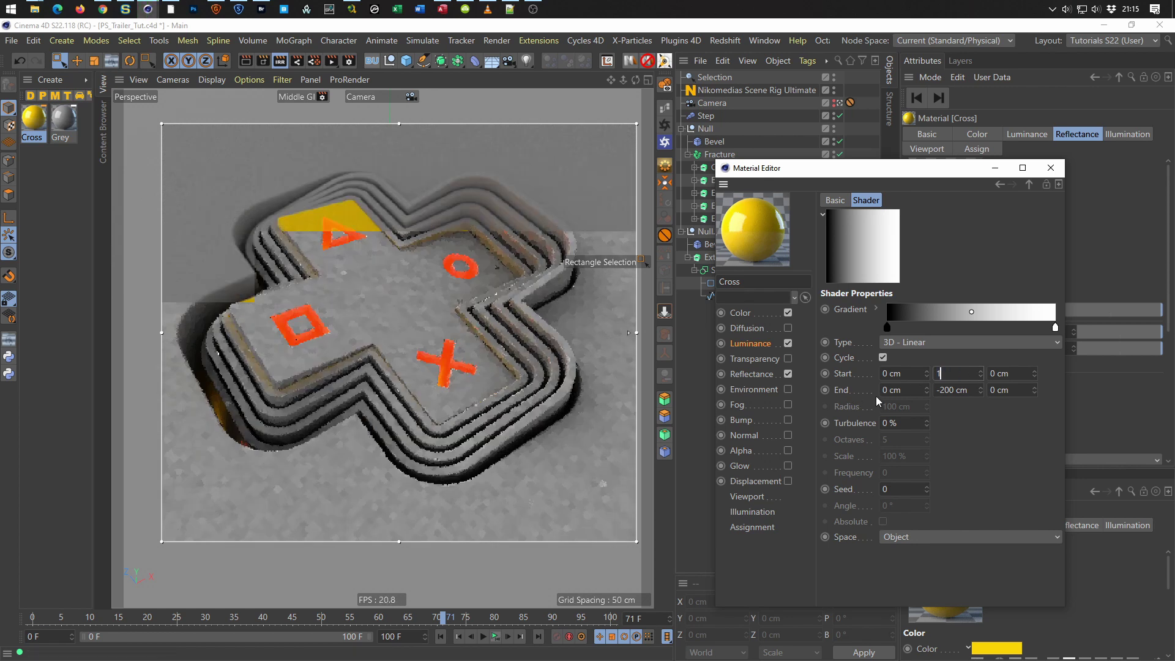
text(00)
key(Return)
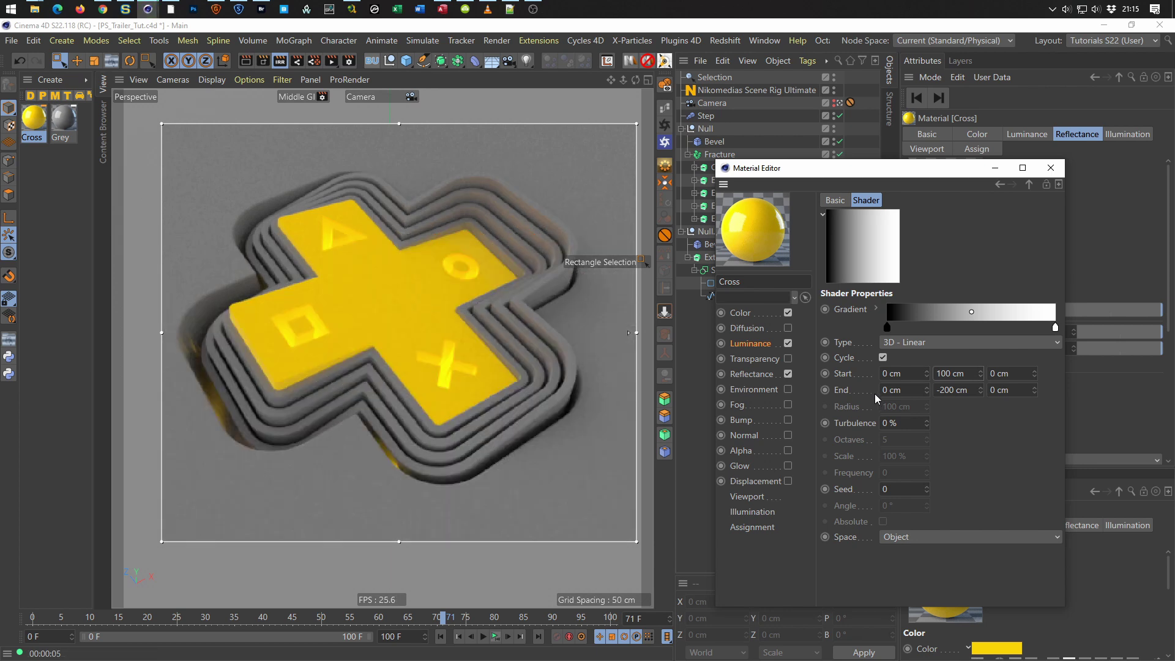
Set the Cross material's Luminance brightness to 50%.
click(743, 343)
double_click(917, 304)
text(50)
key(Return)
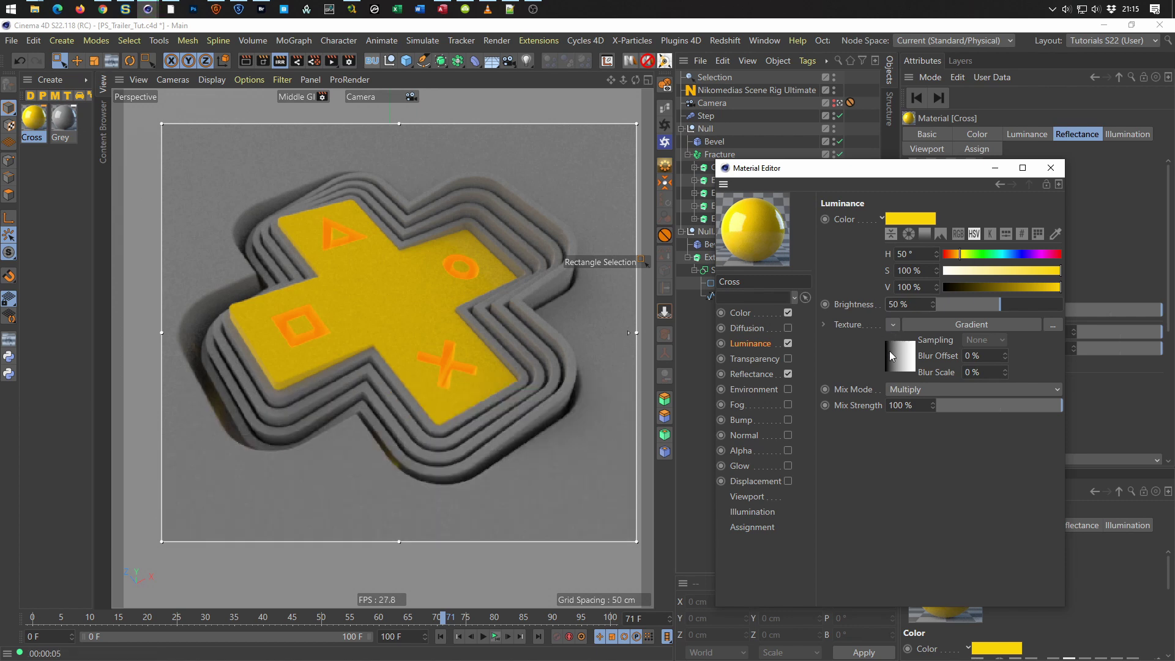
Try Luminance brightness 75% and darken the base Color to 63% value.
double_click(913, 302)
text(75)
key(Return)
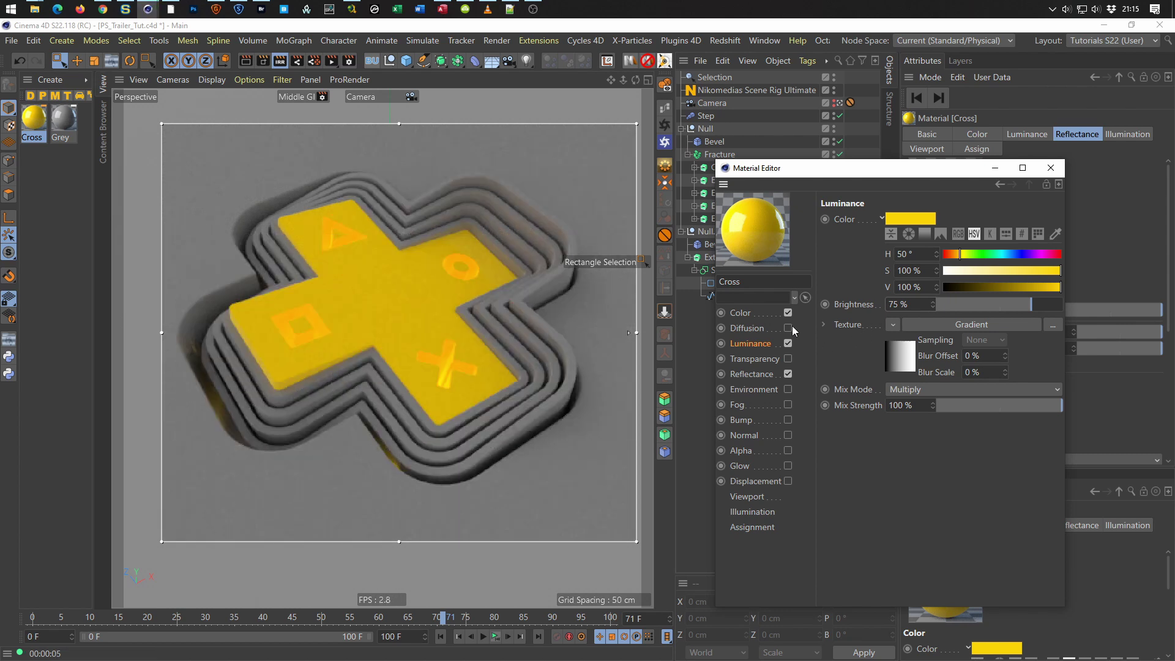
click(759, 313)
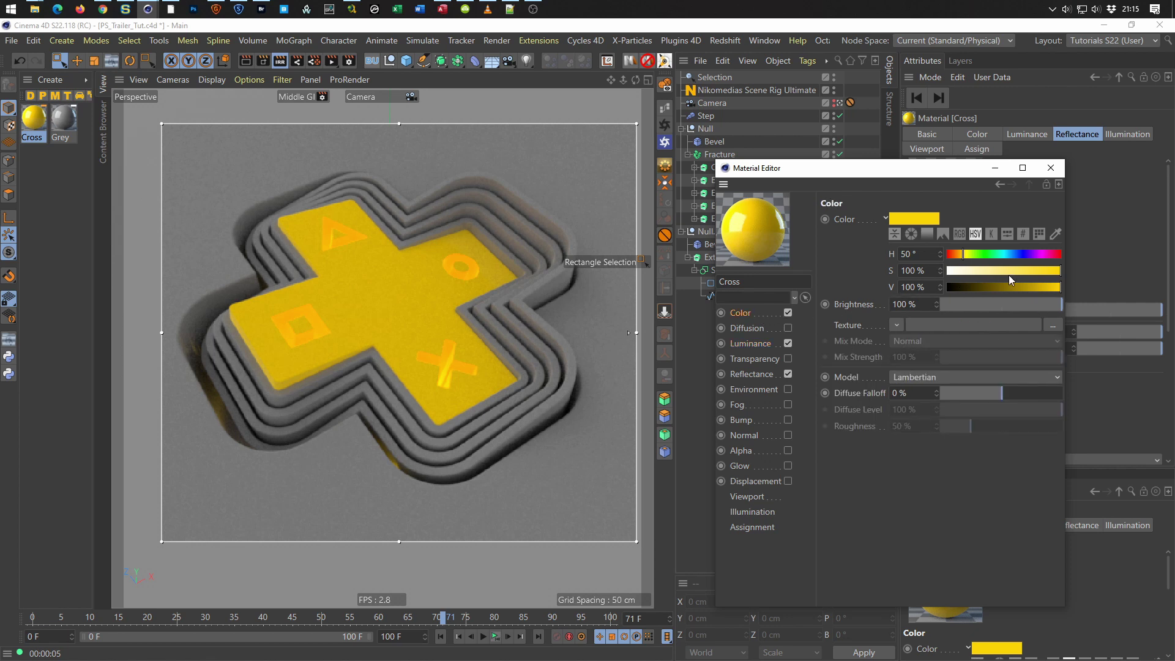
click(1019, 286)
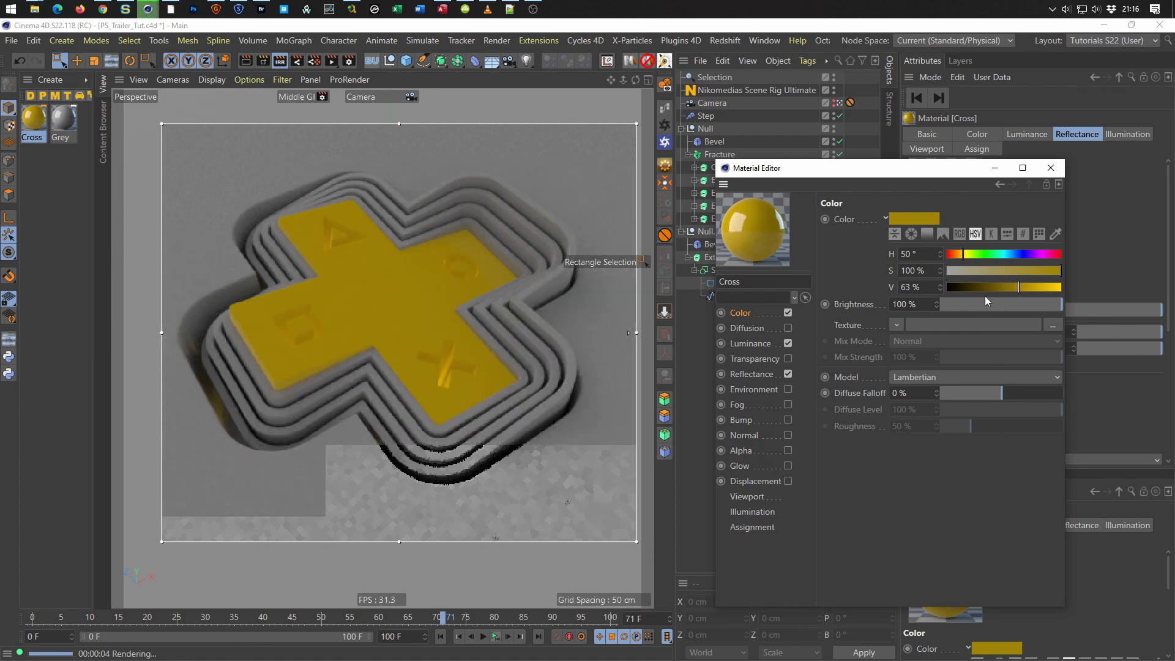
Set the Luminance brightness back to 100%.
click(750, 344)
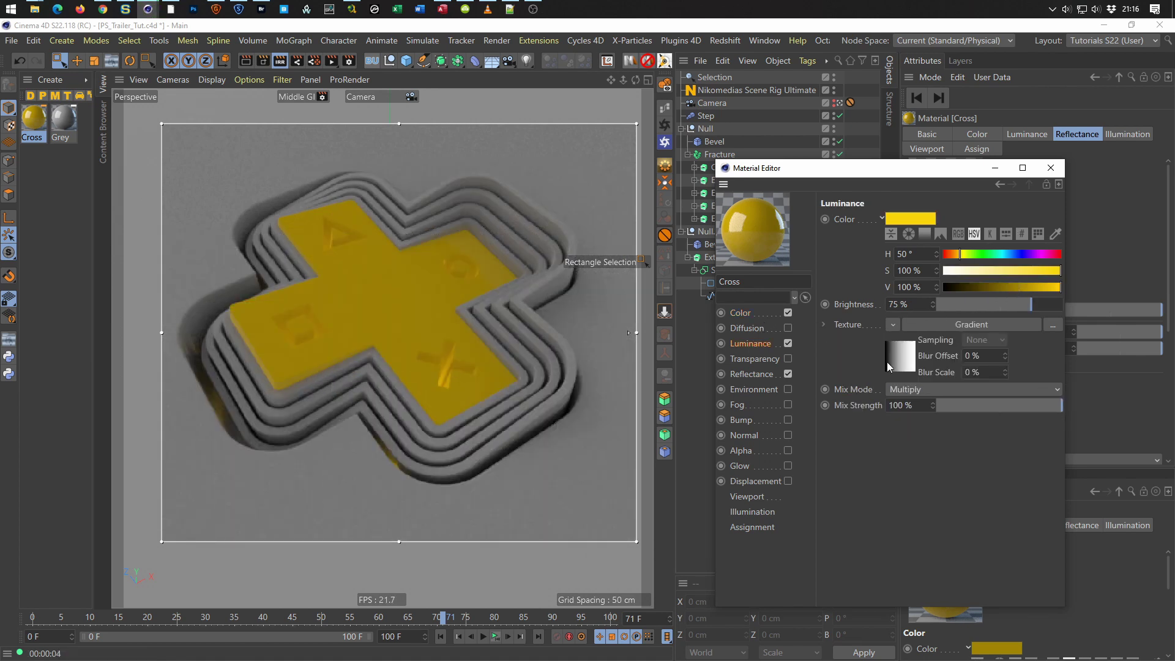
click(906, 304)
text(100)
key(Return)
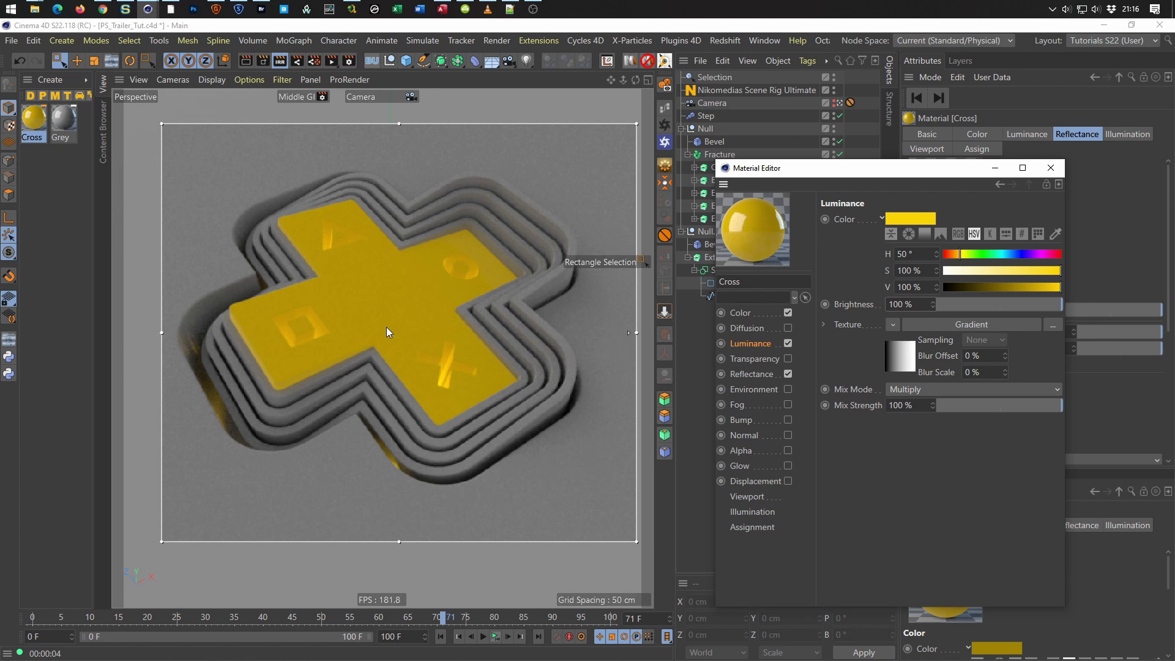
Enable Diffusion with Affect Luminance and Affect Reflection, using a Fresnel texture.
click(788, 328)
click(906, 251)
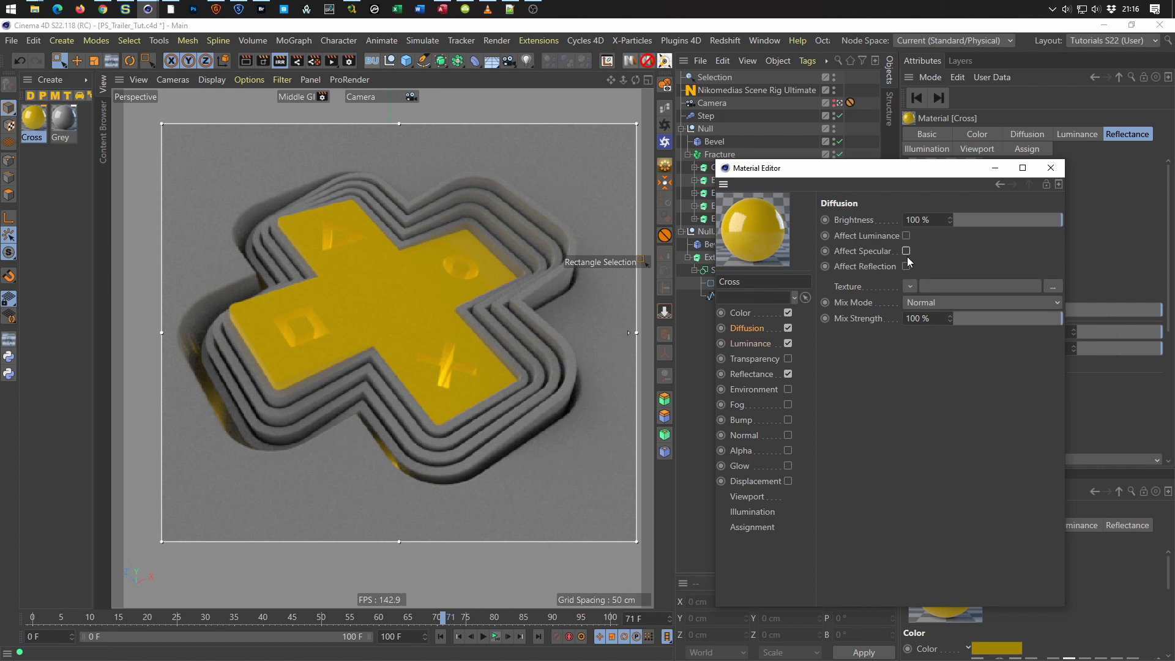
click(907, 236)
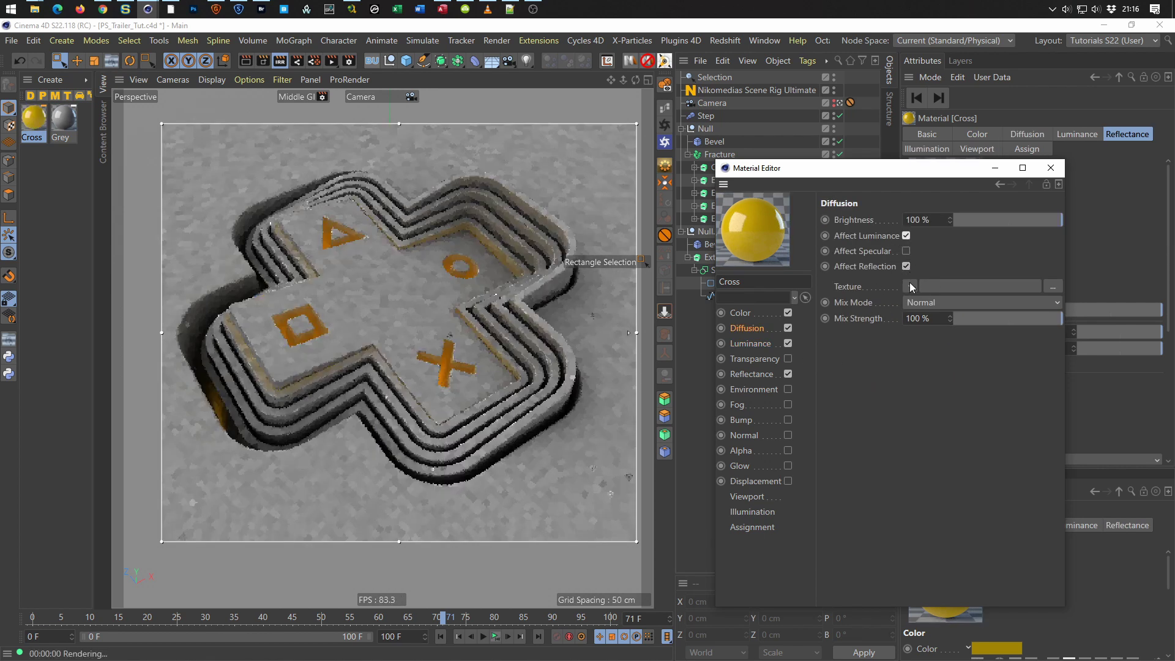
click(910, 285)
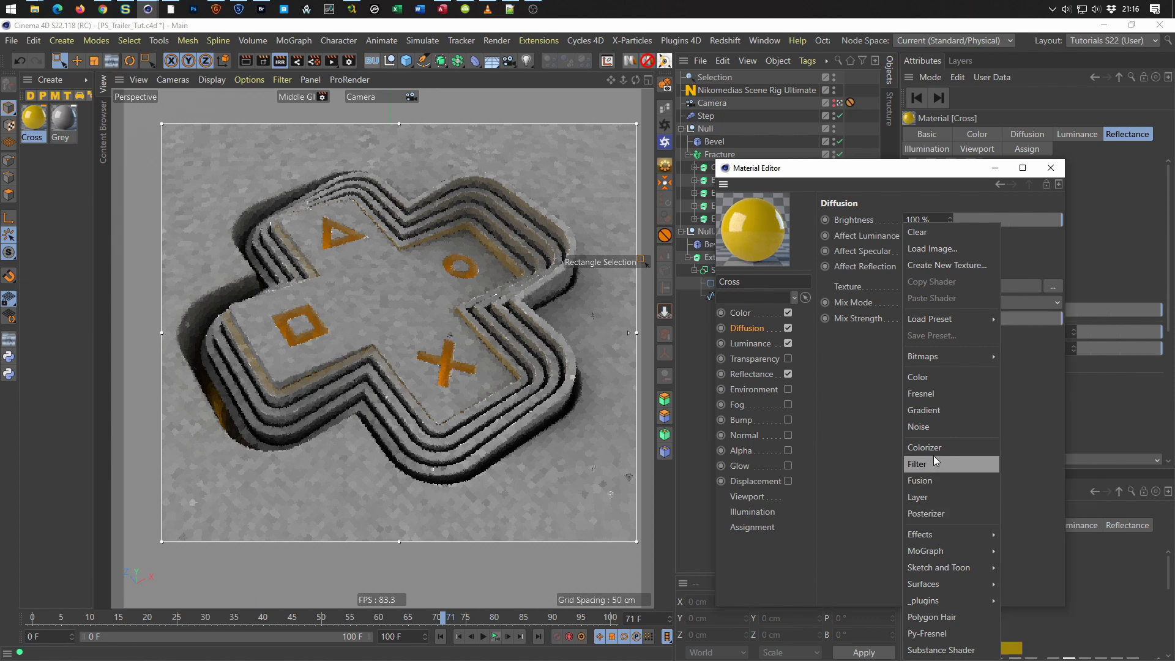
click(931, 394)
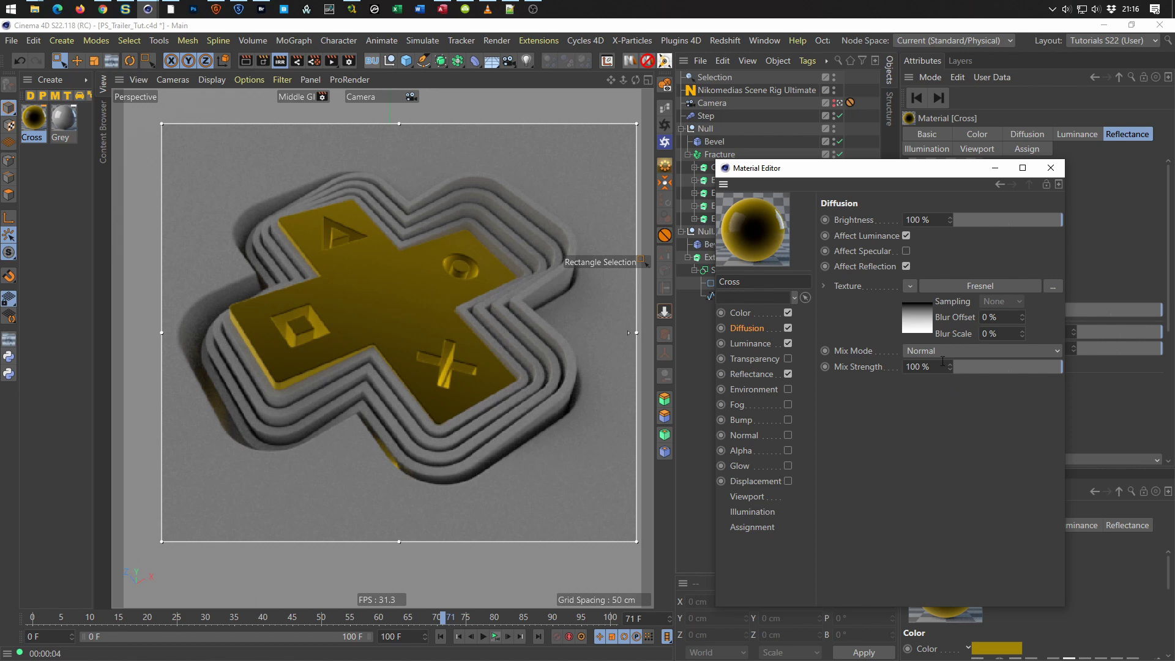
Test Physical and Invert on the Fresnel, invert its gradient, and compare Diffusion off and on.
click(920, 325)
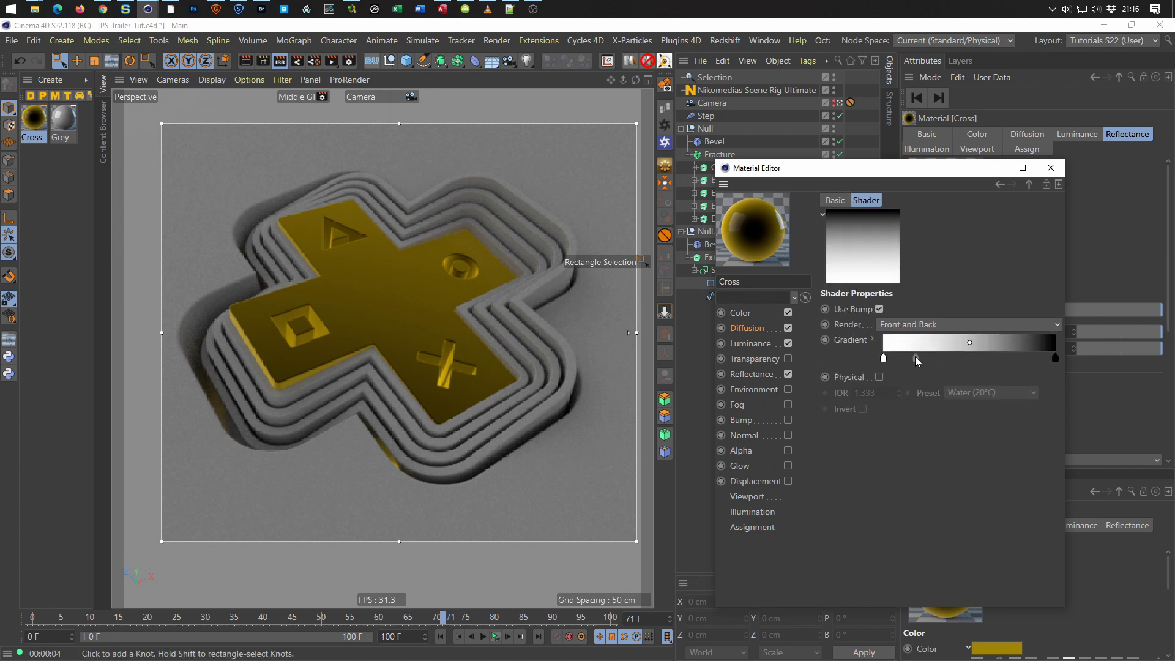
click(880, 377)
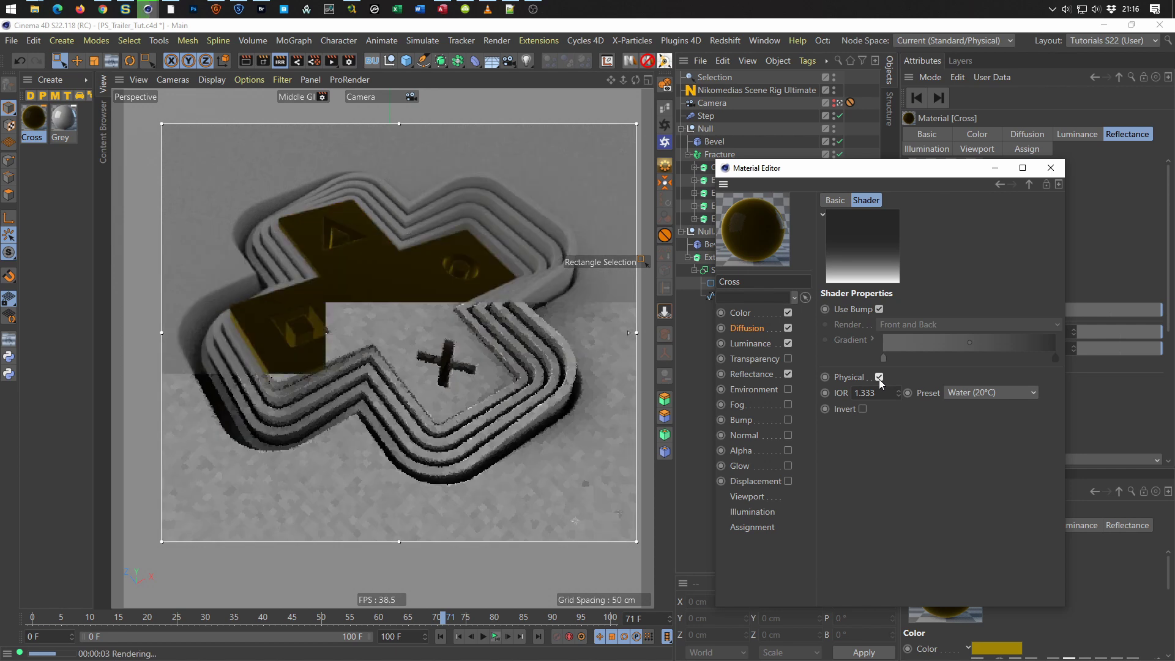
click(863, 408)
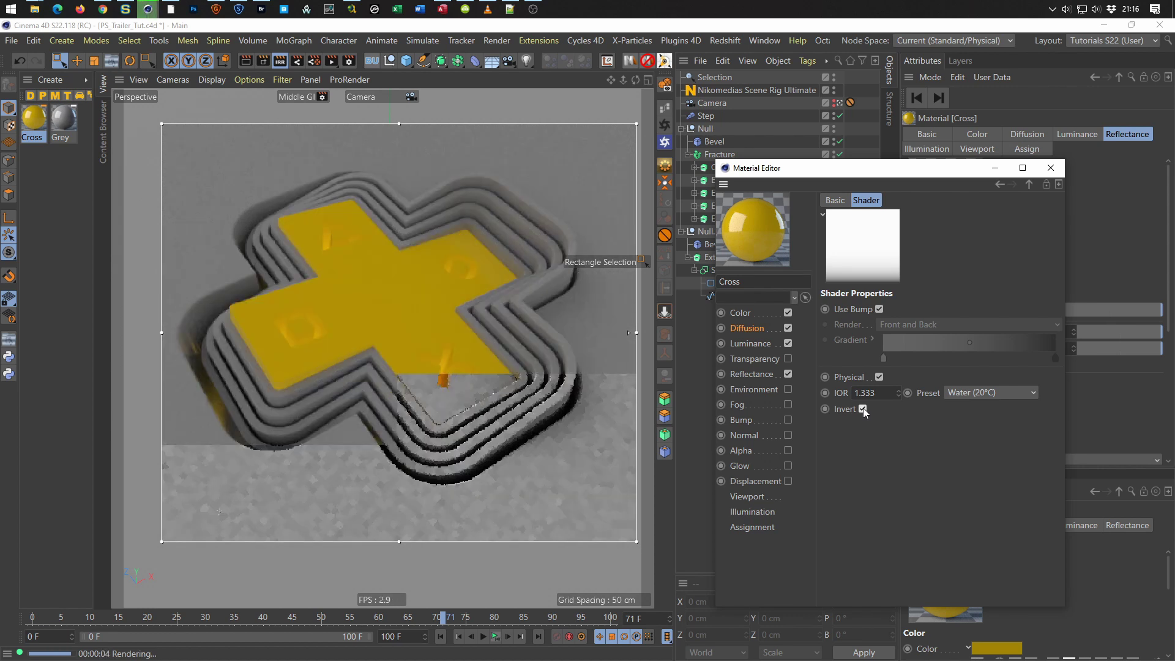
click(882, 377)
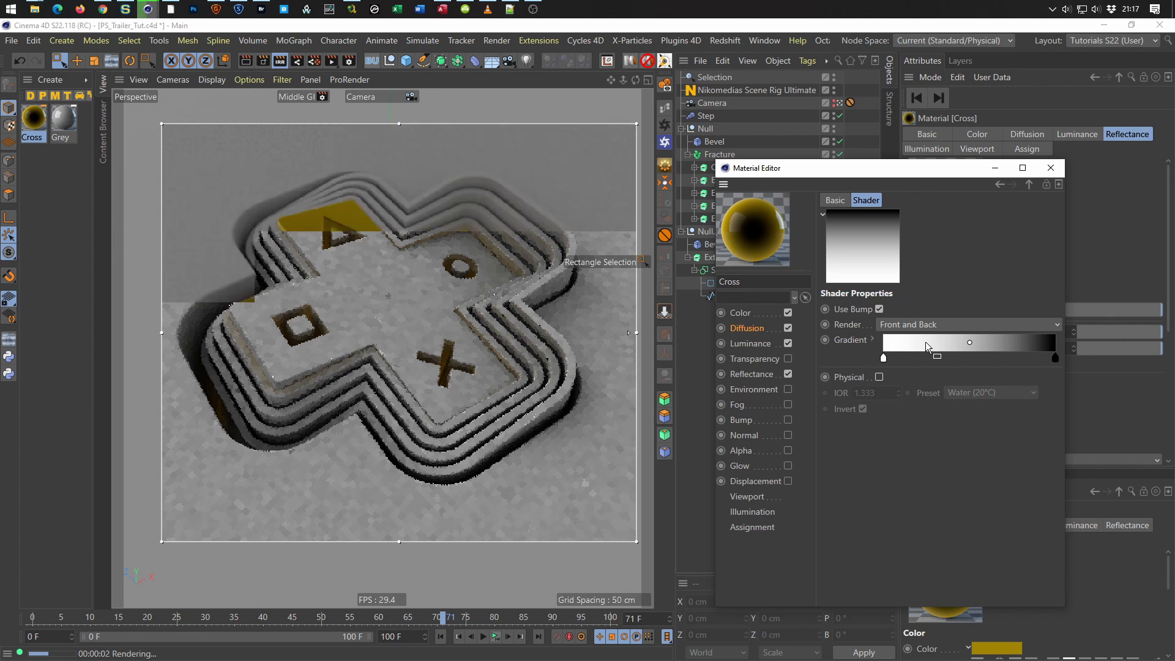
click(907, 363)
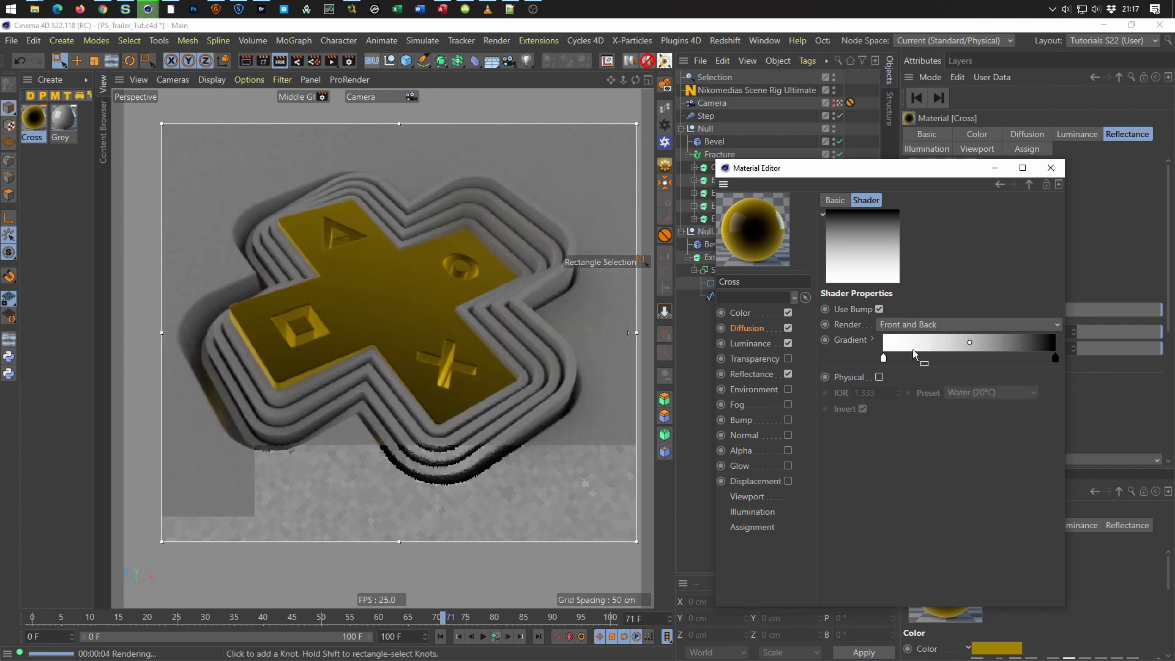
right_click(914, 347)
click(931, 357)
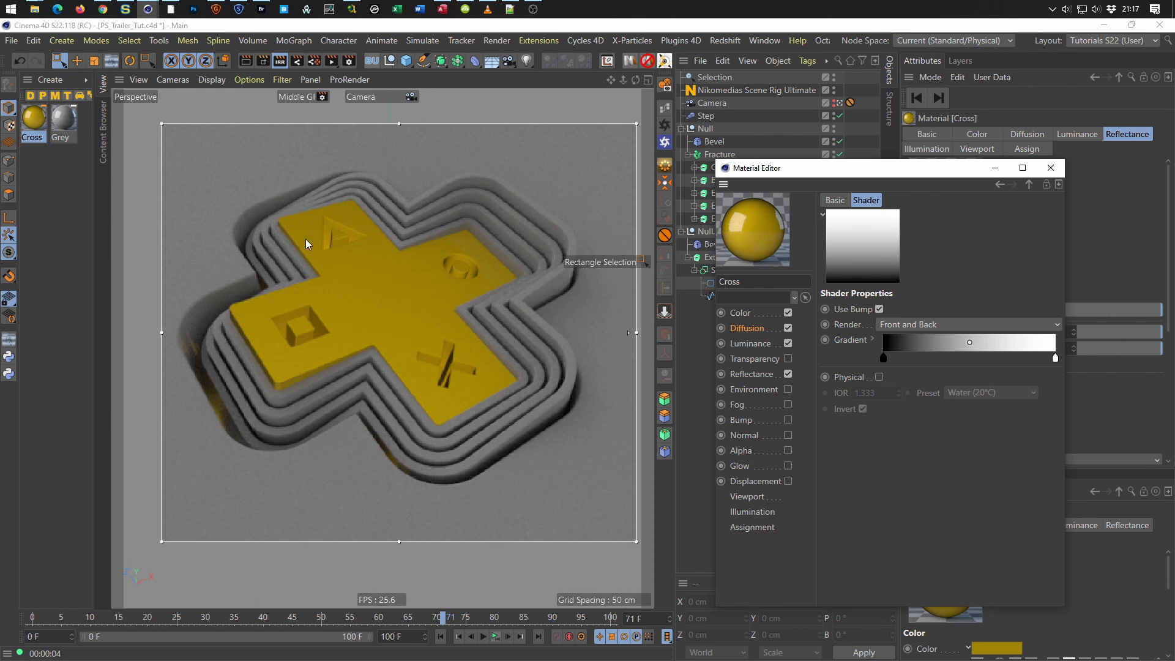
click(788, 328)
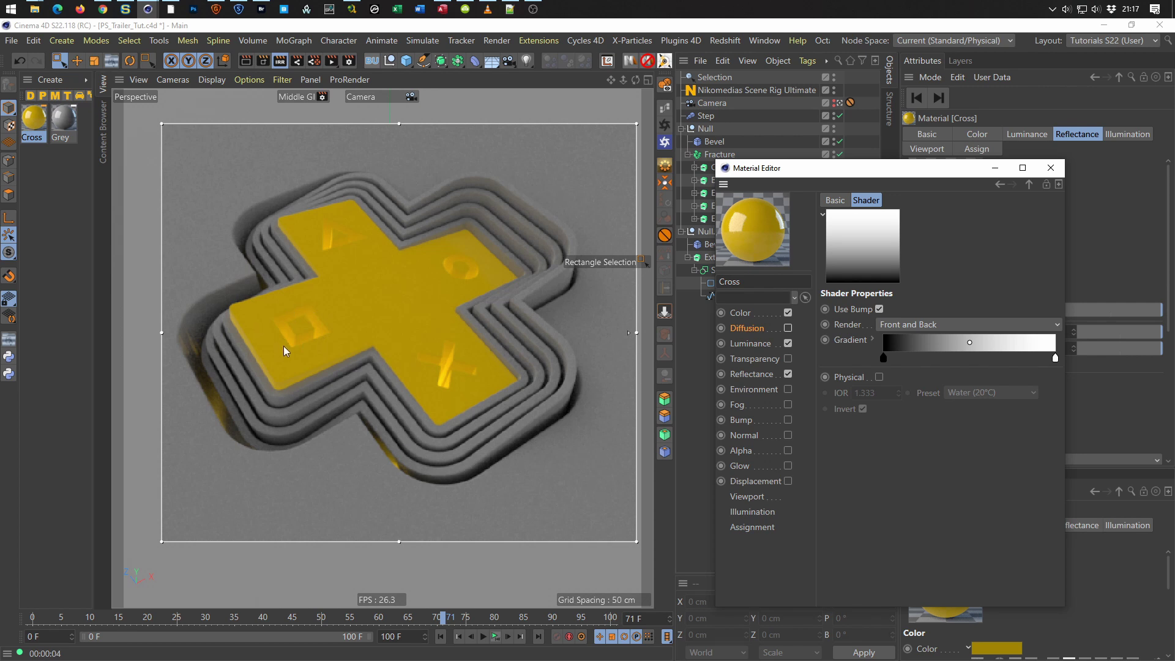
click(788, 328)
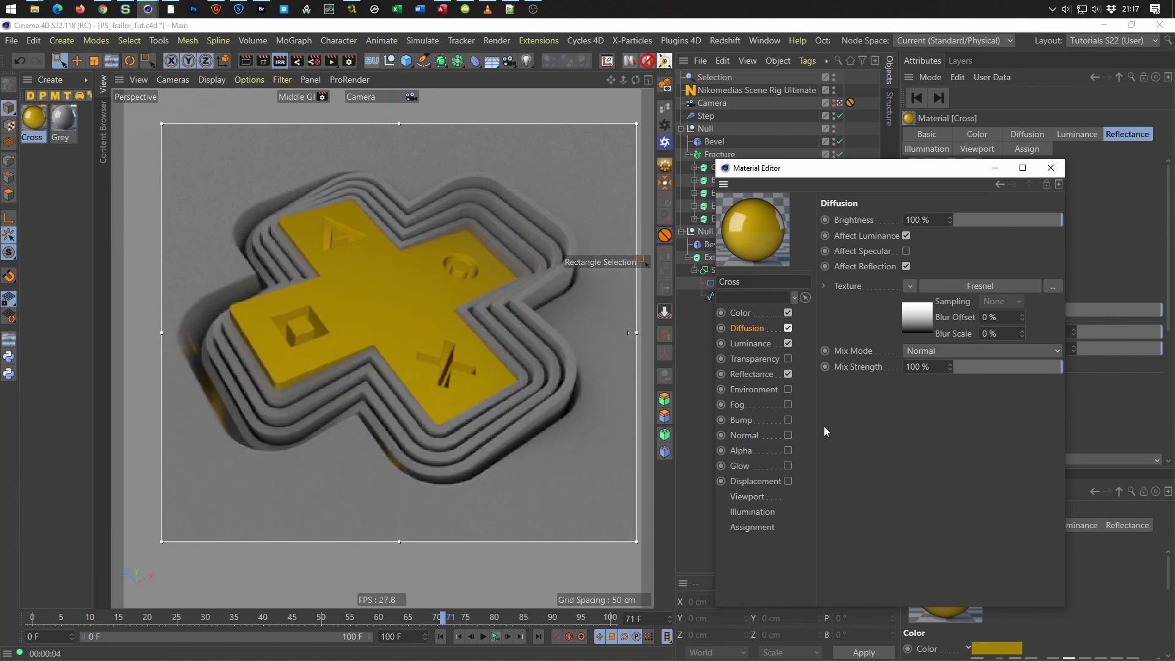
click(772, 349)
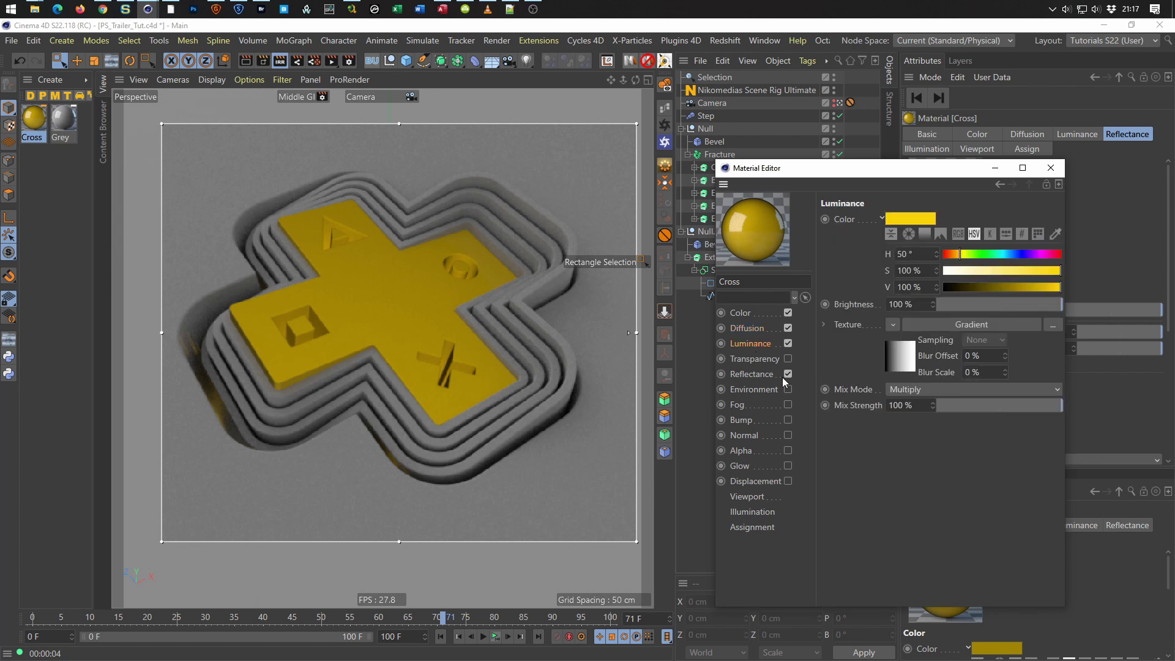
double_click(900, 304)
text(200)
key(Return)
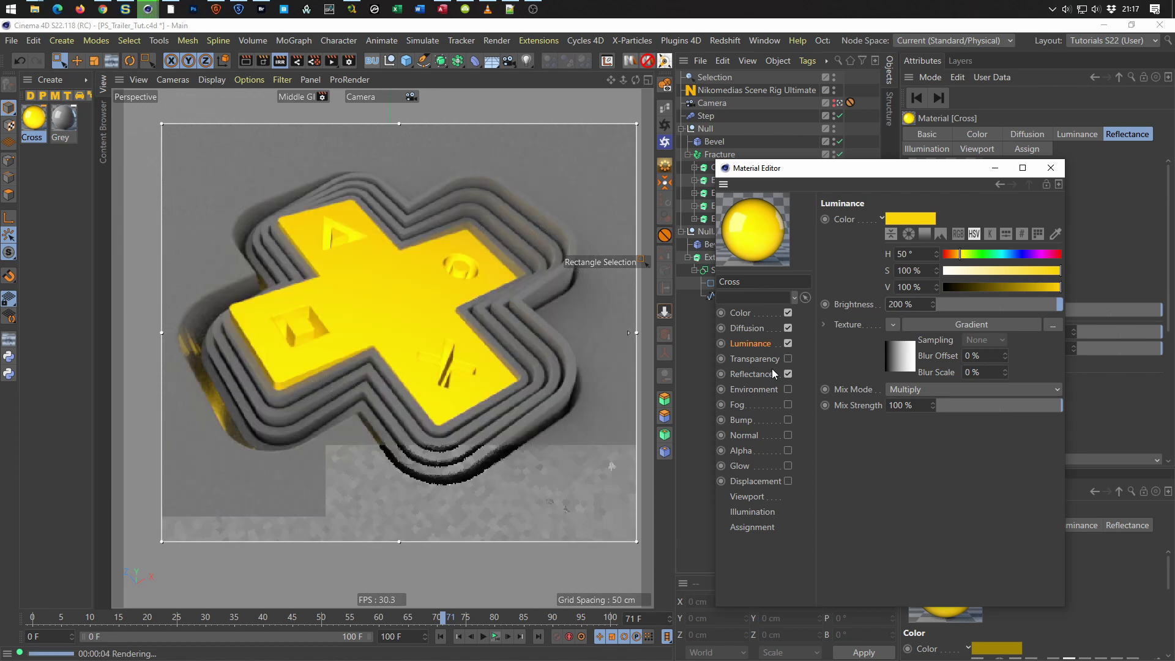
drag(918, 309, 845, 317)
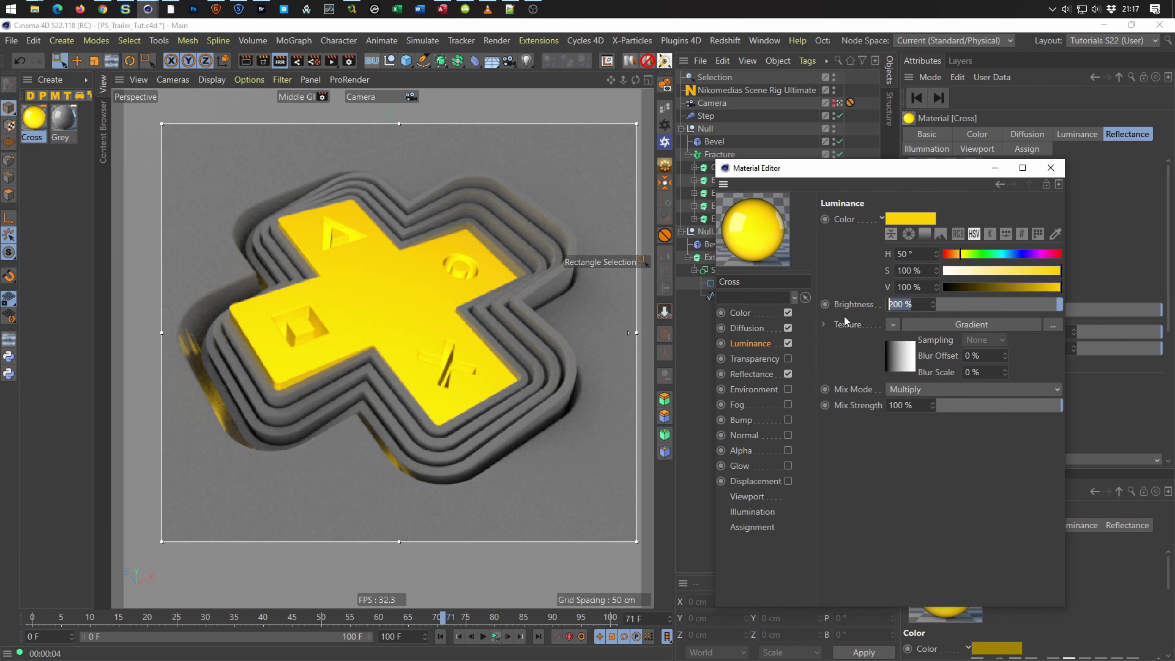
text(150)
key(Return)
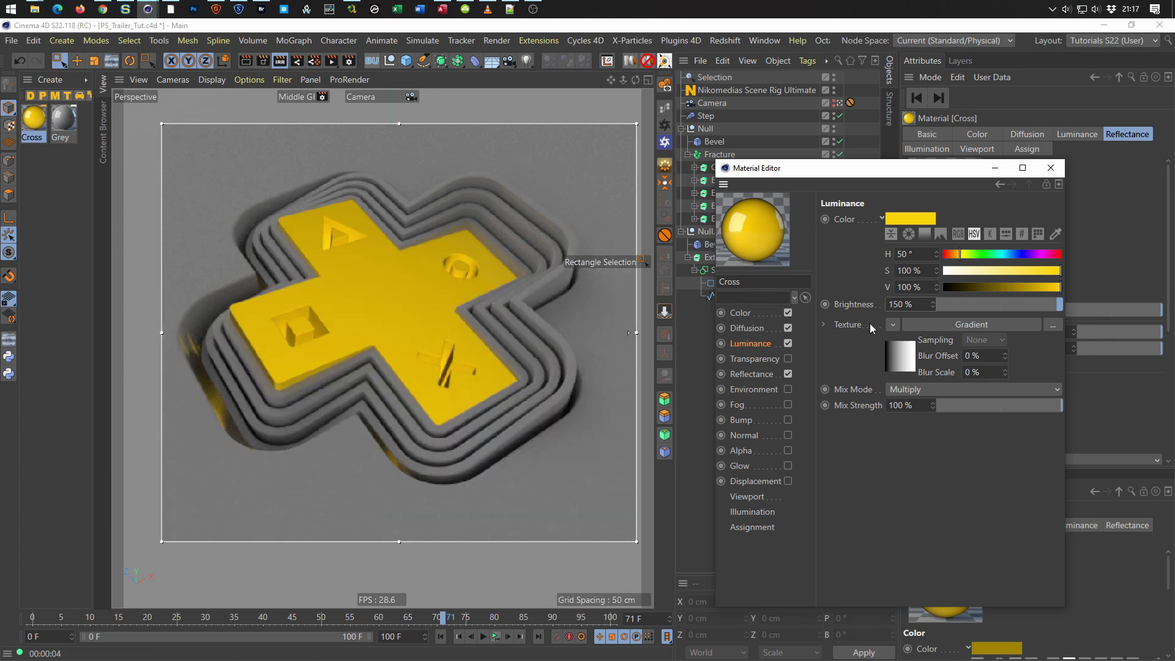
double_click(916, 305)
text(200)
key(Return)
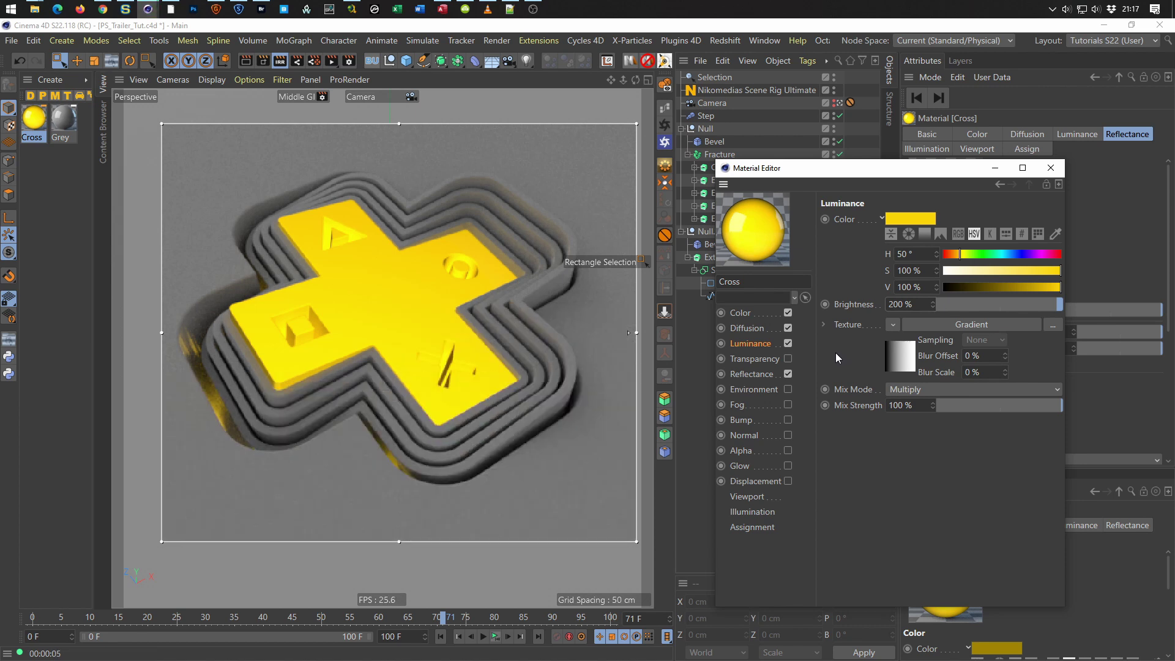
Make the Cross material a Polygon Light with 300% Generate GI strength and render a preview.
click(753, 511)
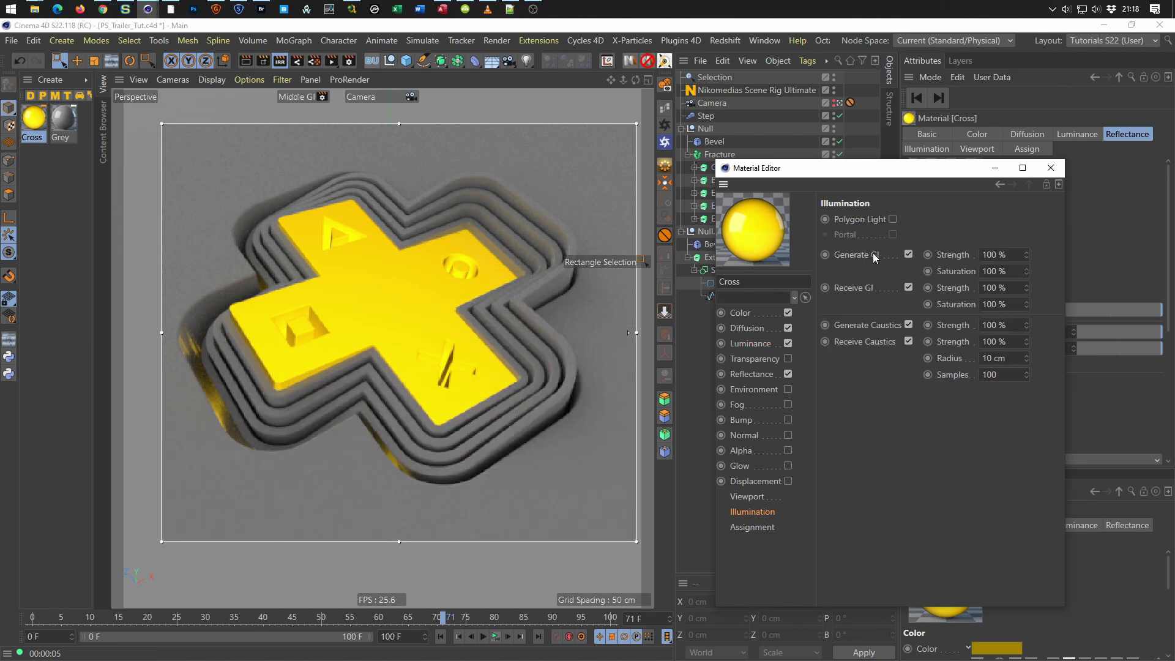
click(893, 219)
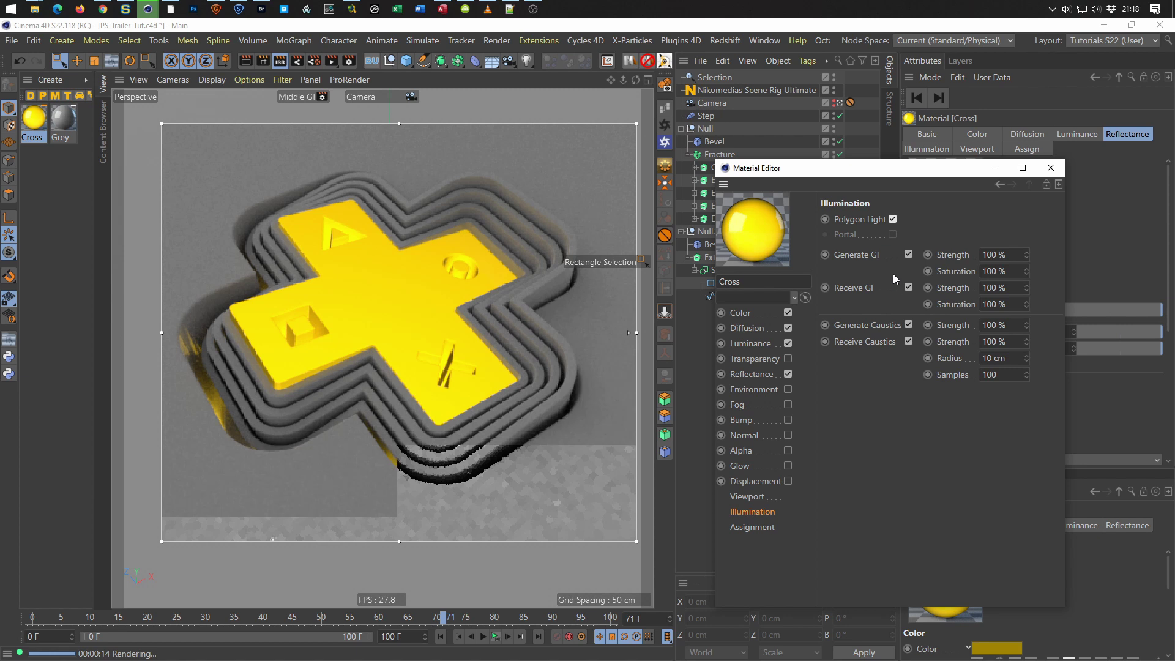
click(991, 255)
text(300)
key(Return)
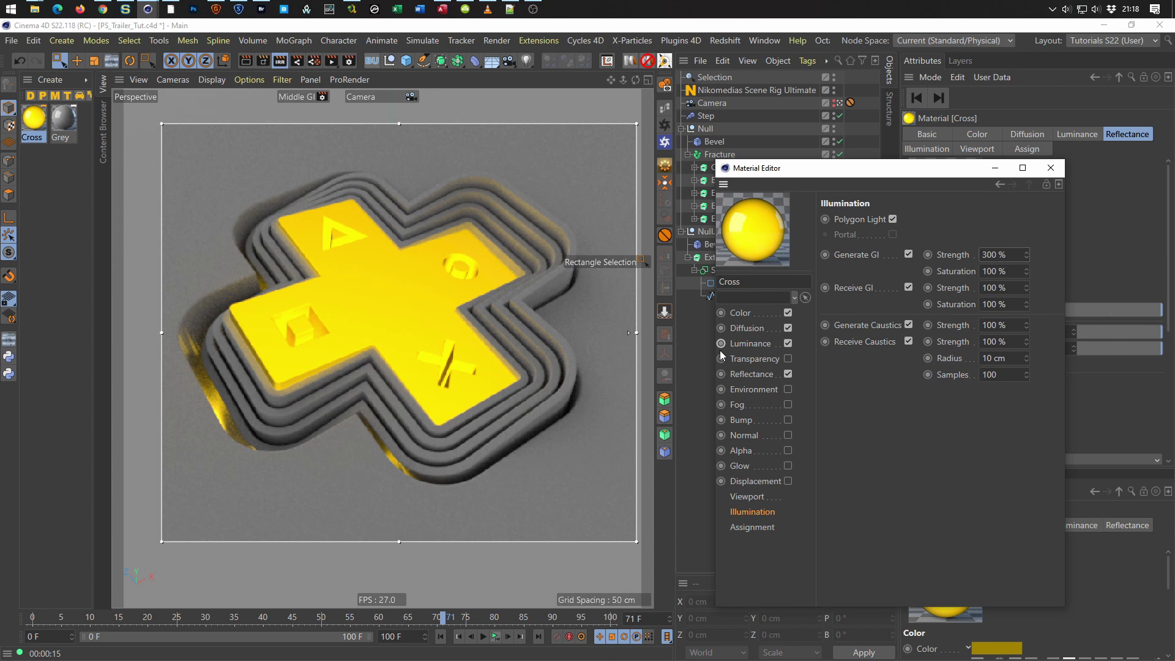
key(shift+r)
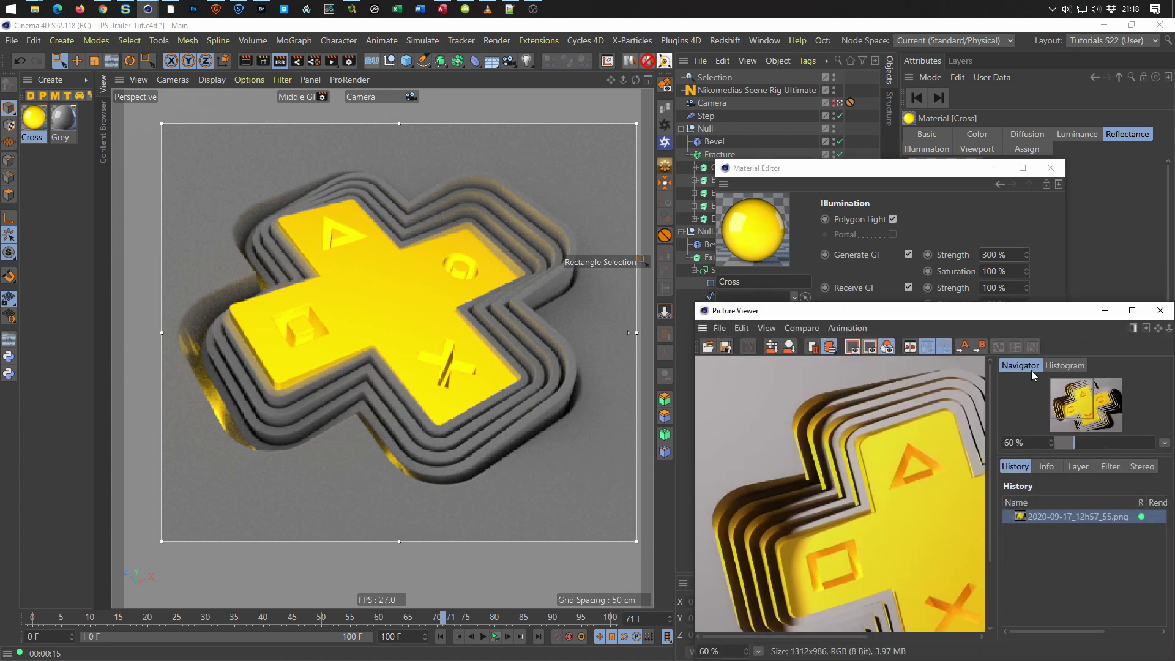
click(1160, 311)
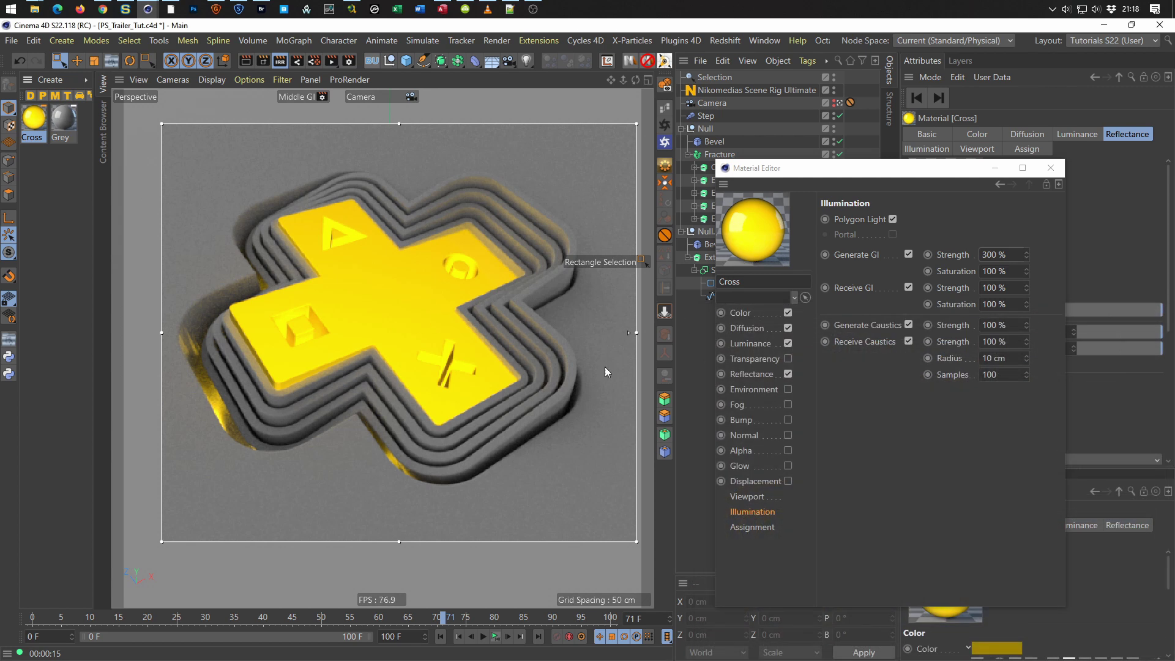
Turn off the Cross material's Diffusion and Luminance, view its H 50° yellow Color, and re-render.
click(789, 329)
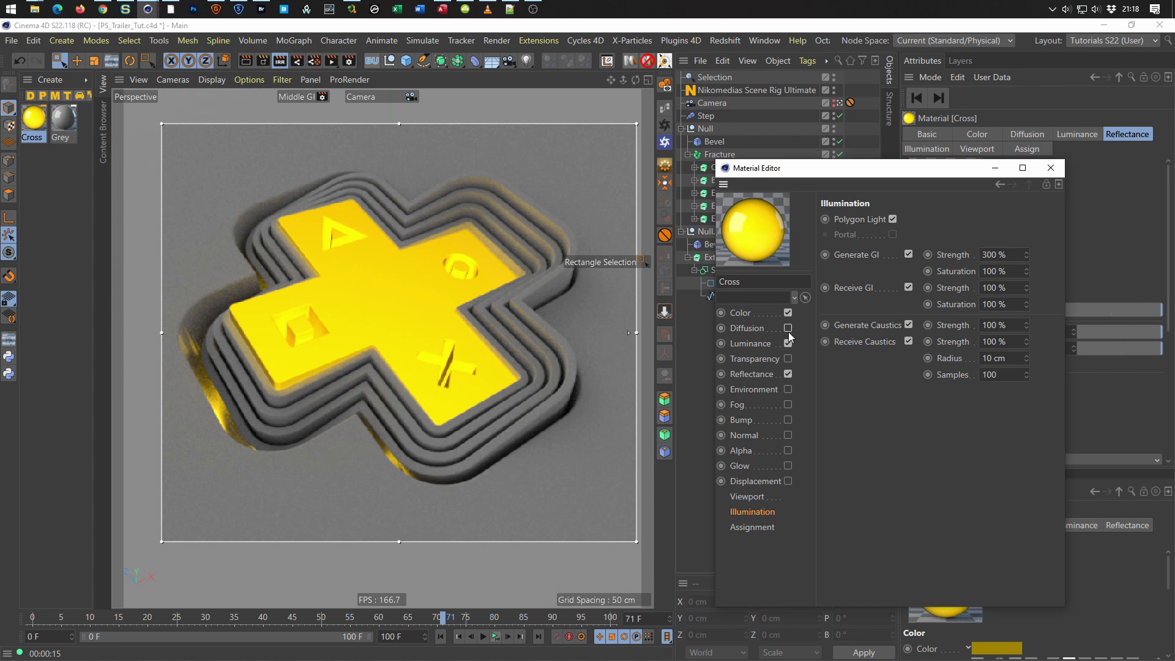
click(759, 313)
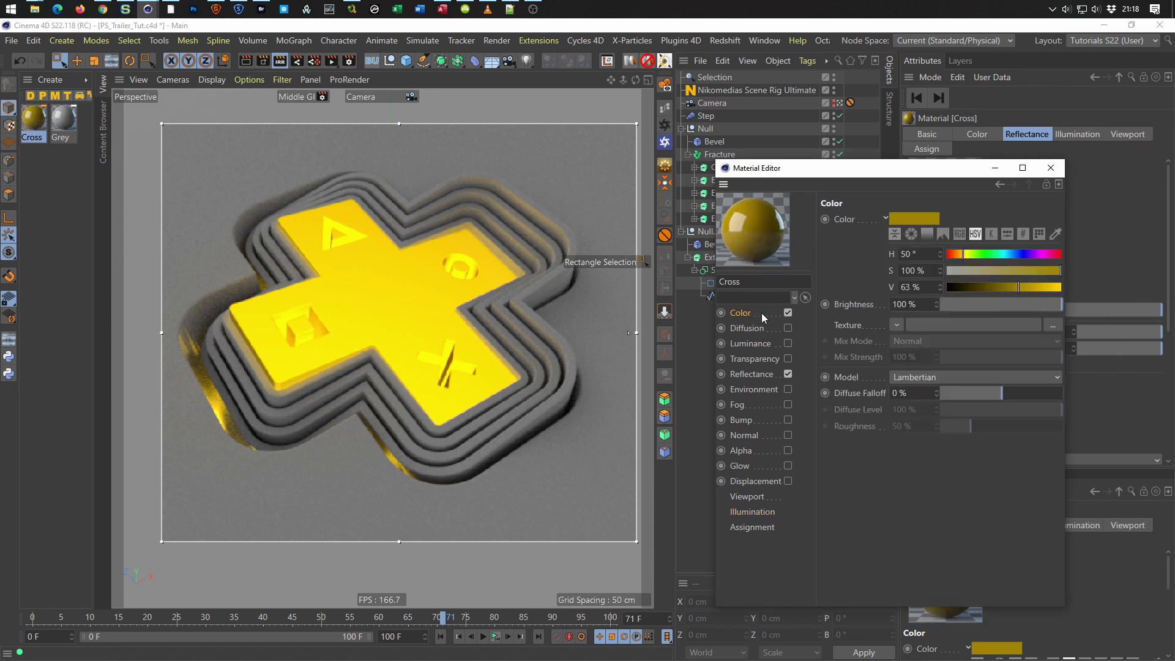
key(ctrl+r)
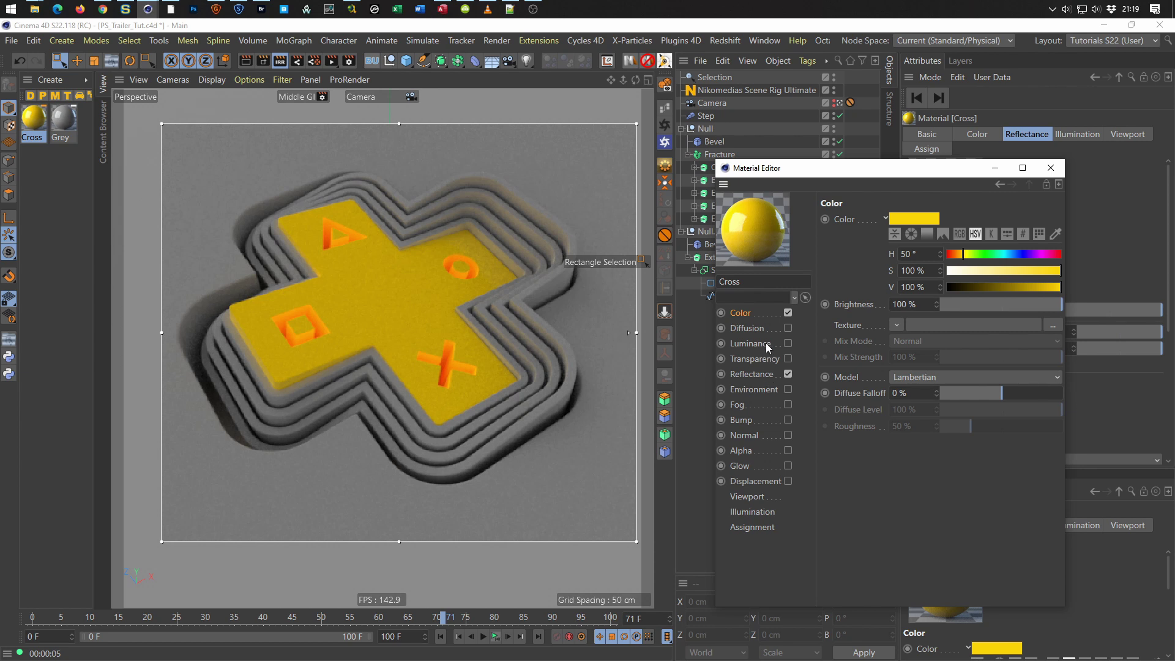
mouse_move(949, 171)
mouse_down()
mouse_move(882, 507)
mouse_move(898, 493)
mouse_up()
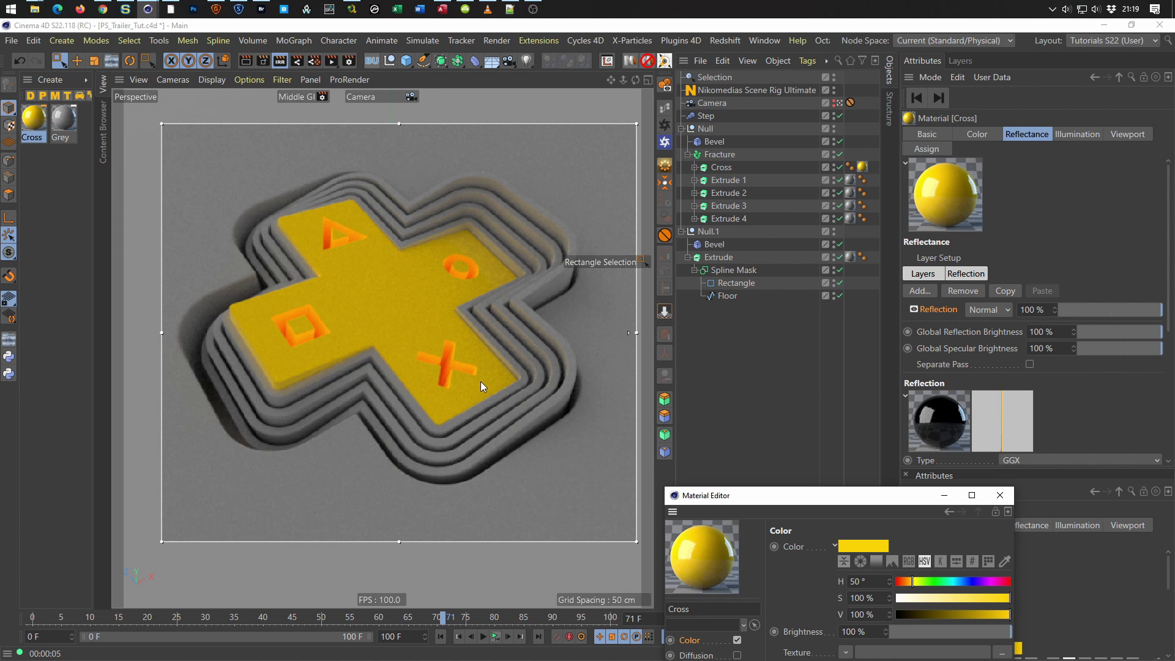
Clear the gradient texture from the Cross material's Luminance channel.
drag(758, 500, 777, 255)
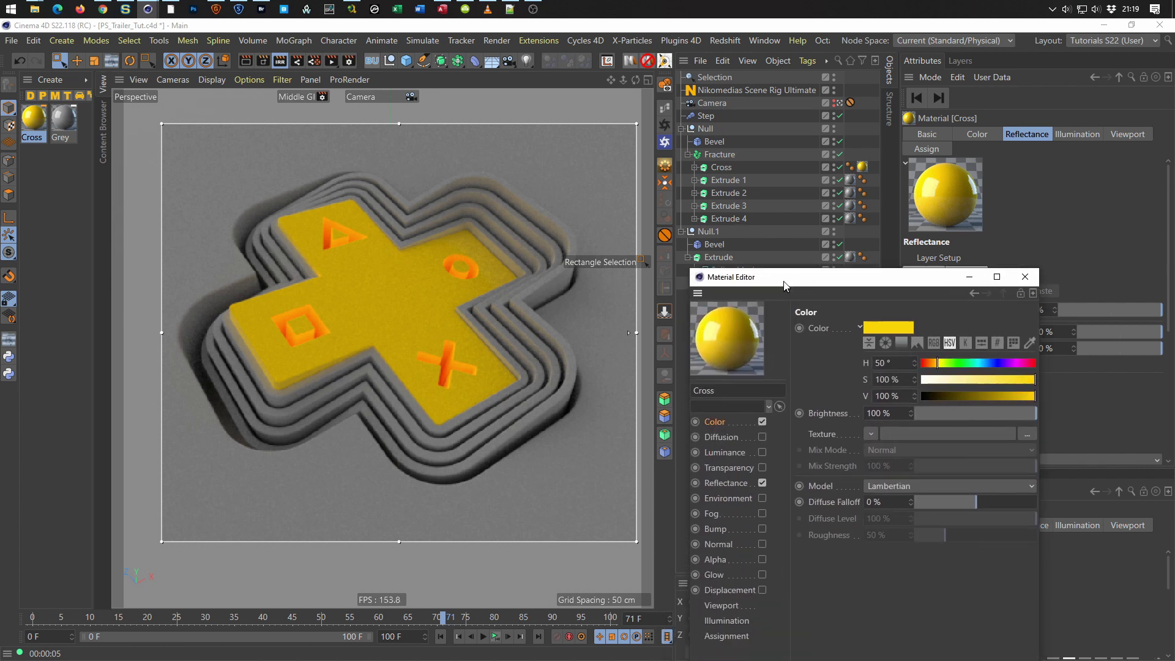
click(729, 427)
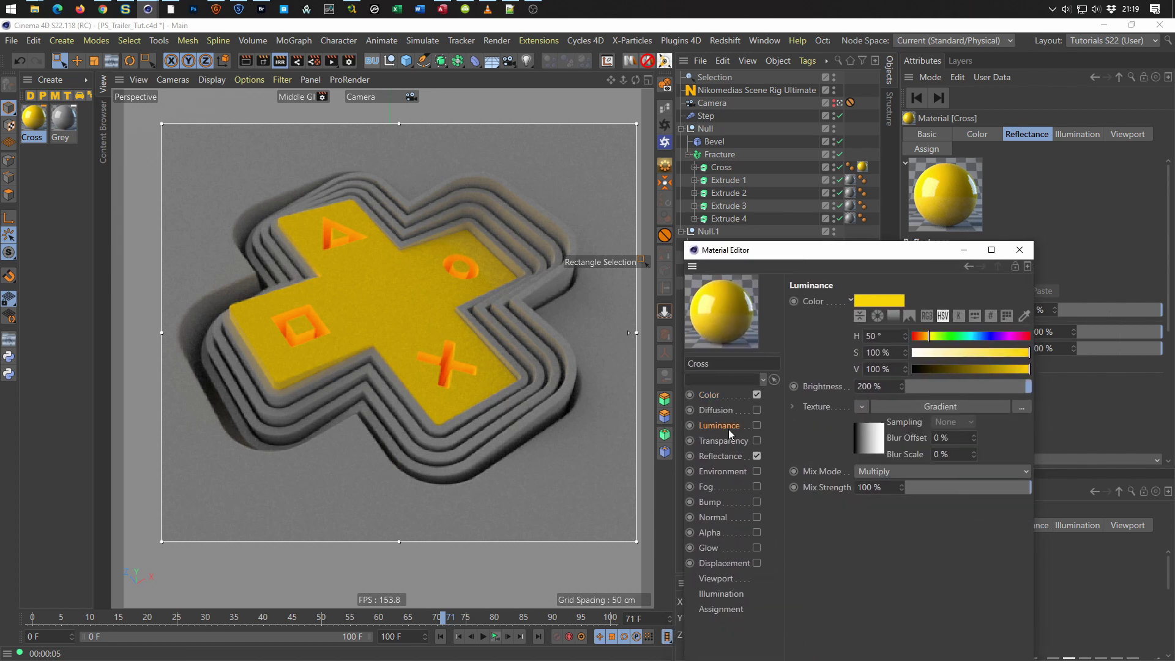
click(865, 406)
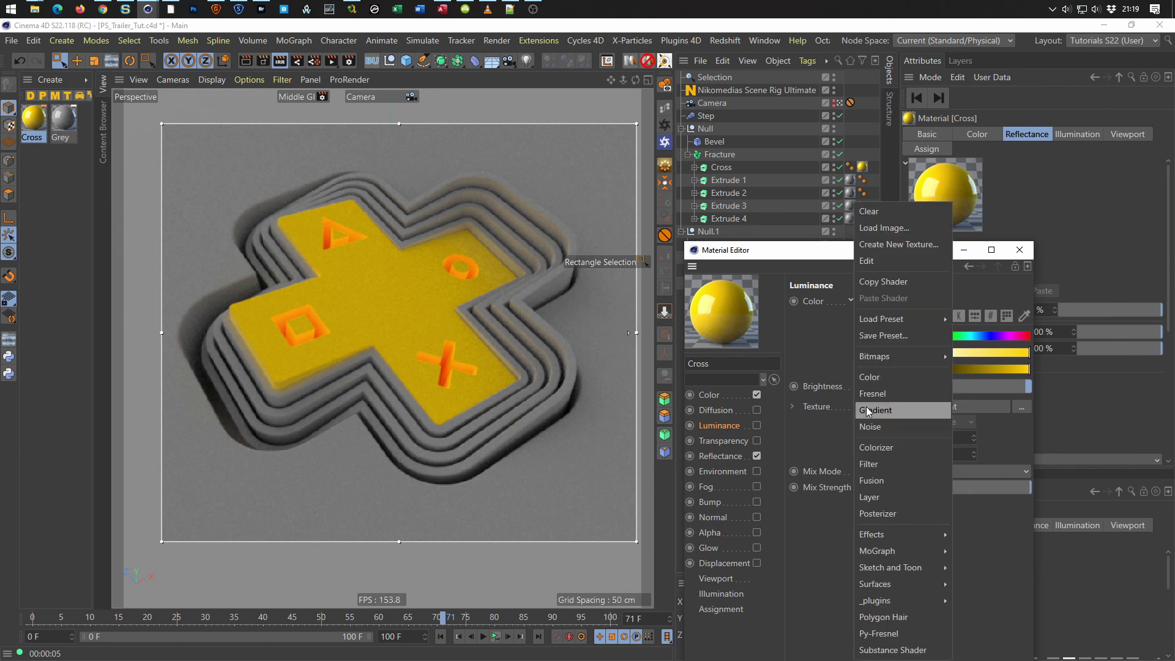
click(876, 208)
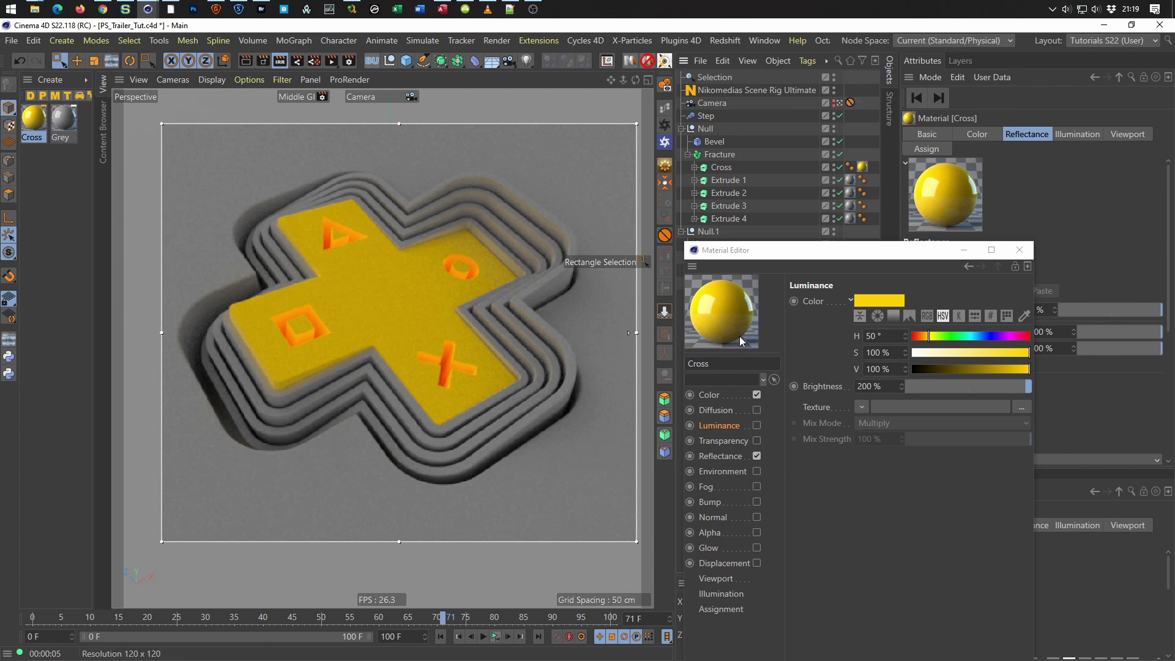
Review the Color and Reflectance channels, then close the Material Editor.
click(720, 394)
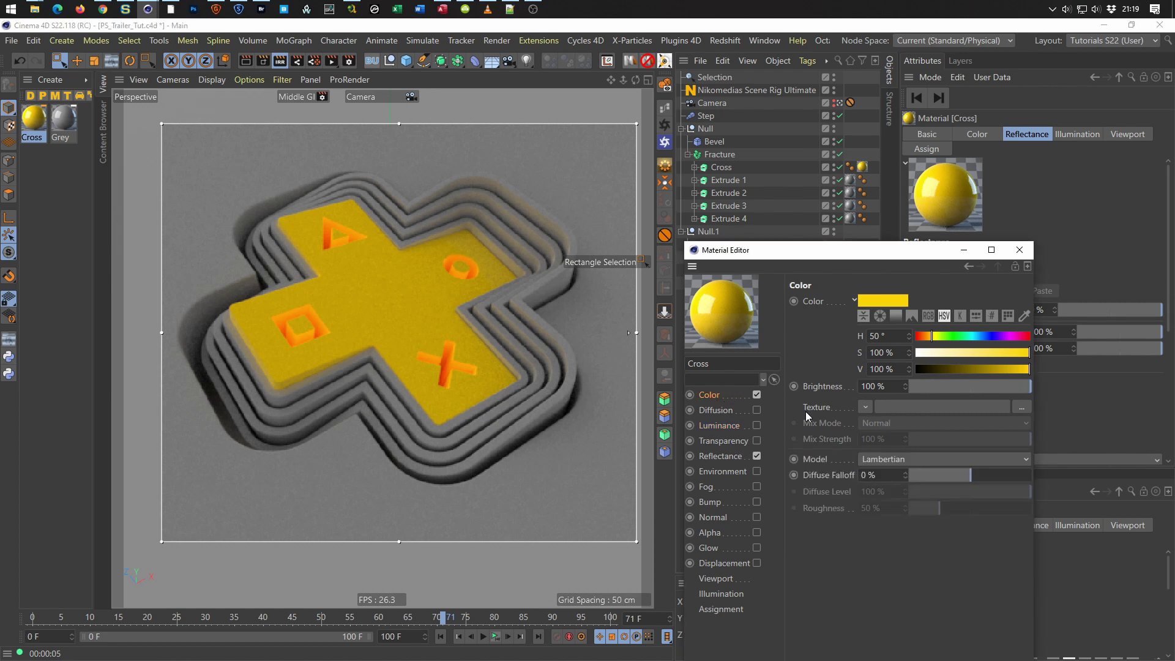
click(734, 456)
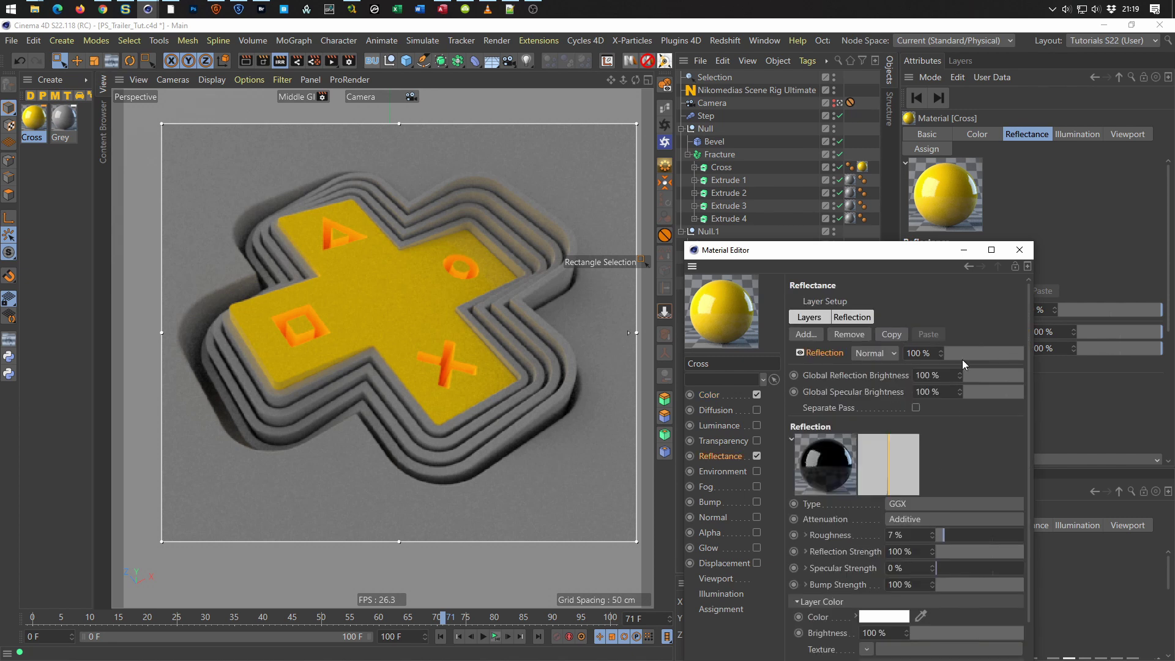
click(1019, 250)
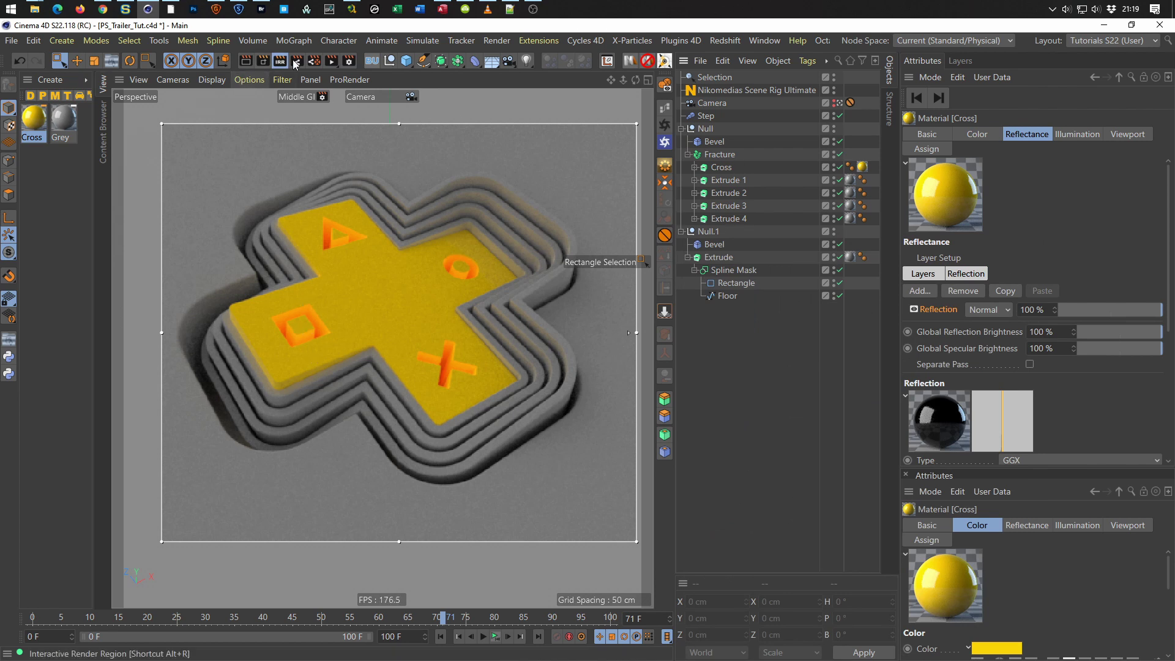
Set the secondary GI method to Quasi-Monte Carlo with diffuse depth 4, then close Render Settings.
click(349, 61)
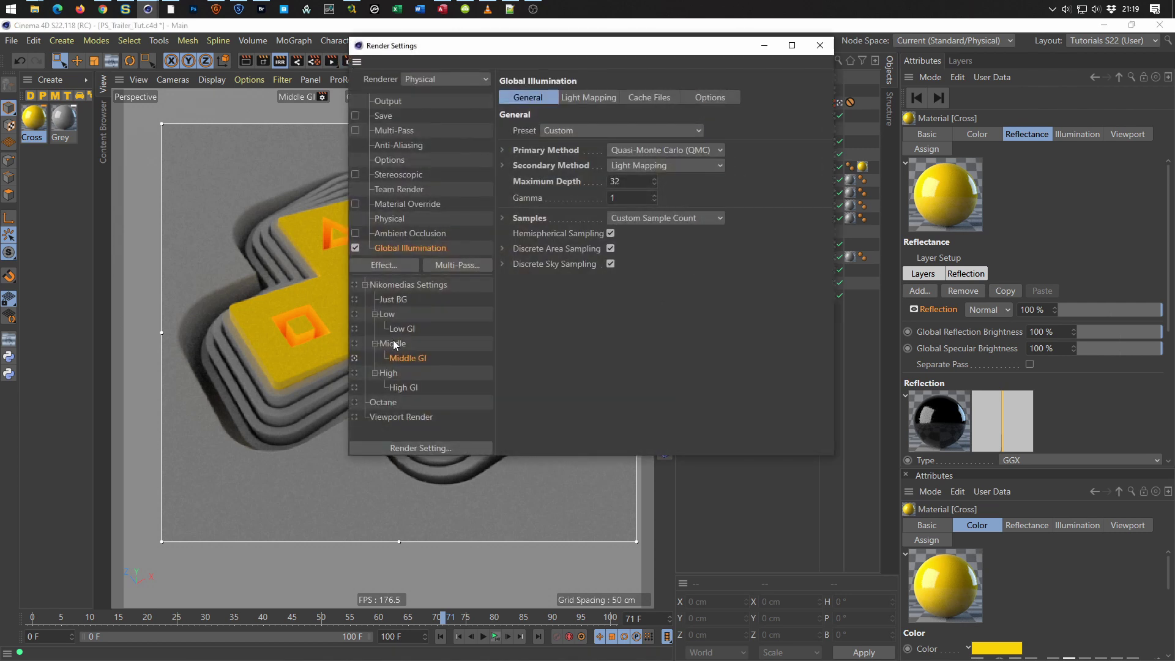
drag(533, 45, 775, 121)
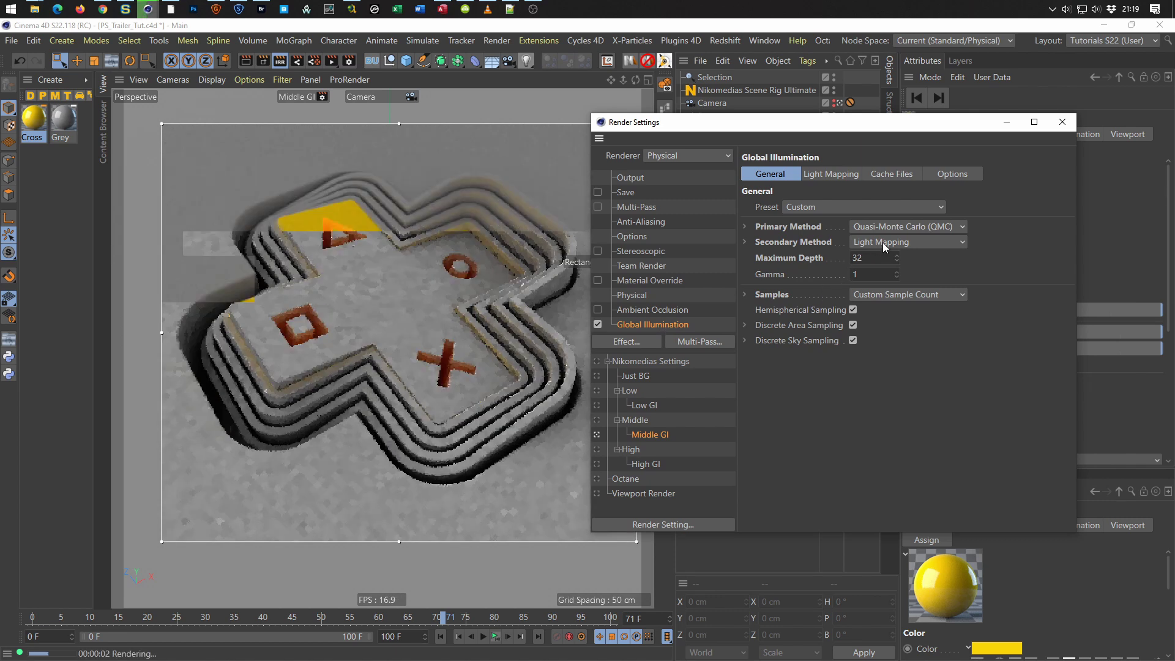
click(883, 243)
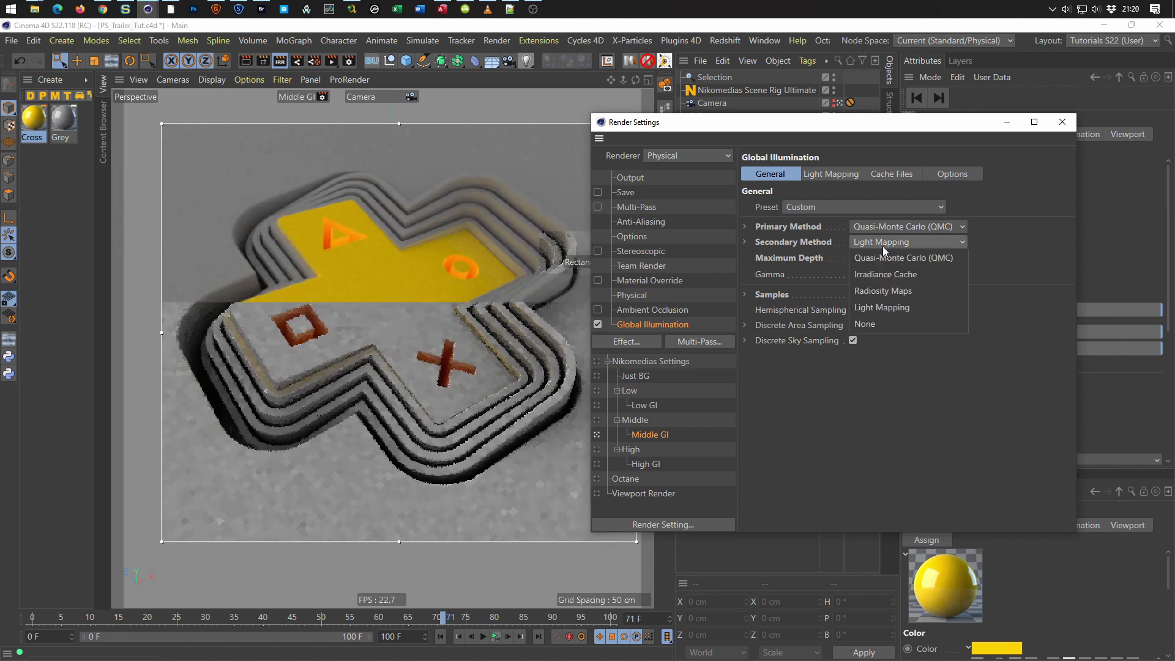
click(875, 319)
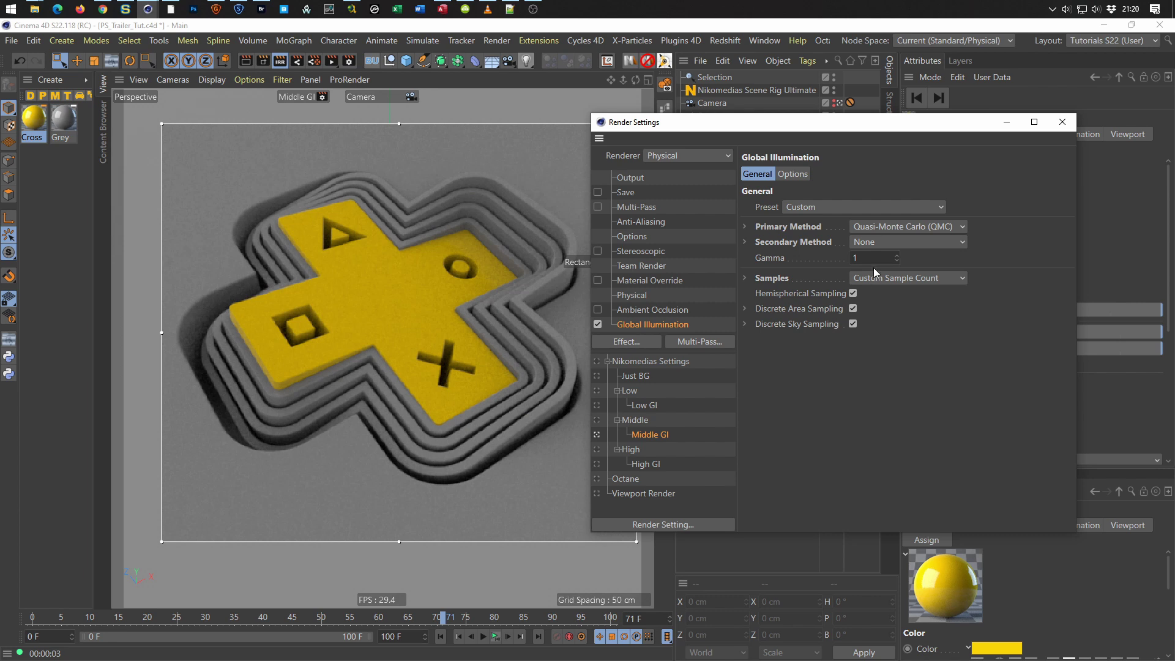
click(877, 242)
click(882, 255)
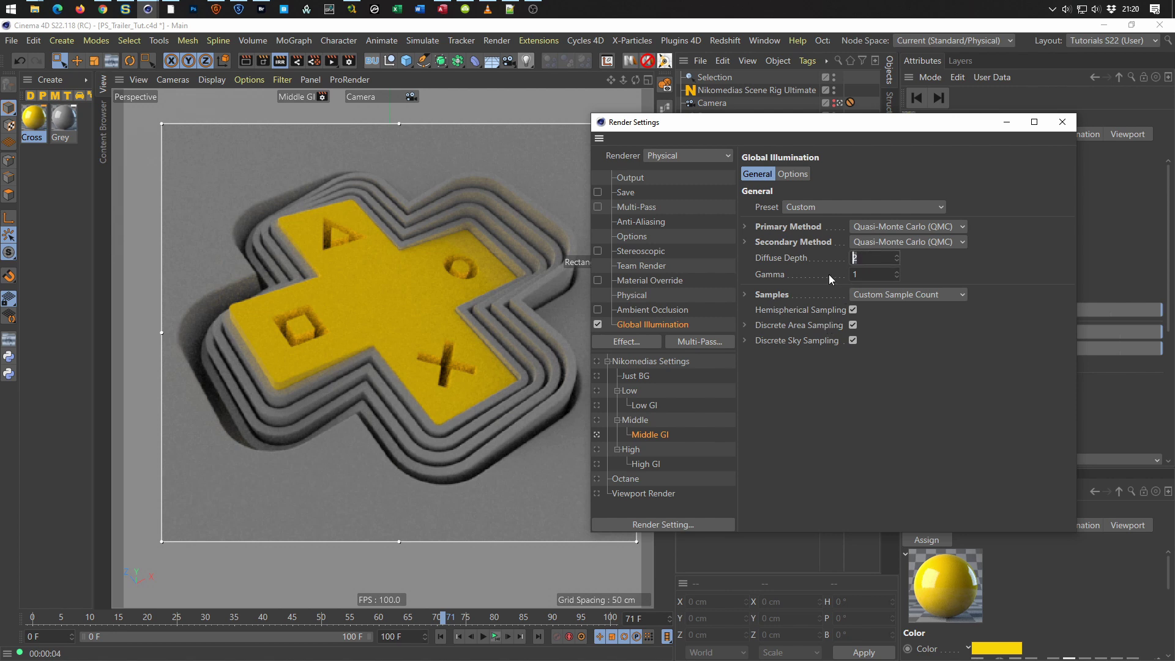
text(4)
key(Return)
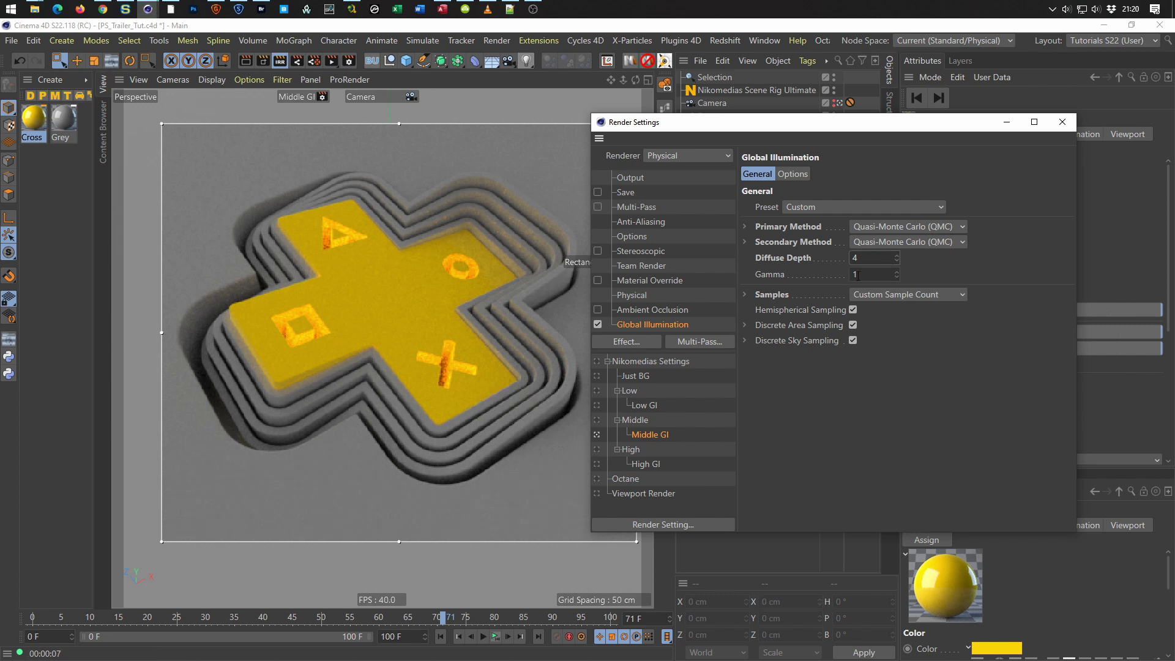
click(1062, 121)
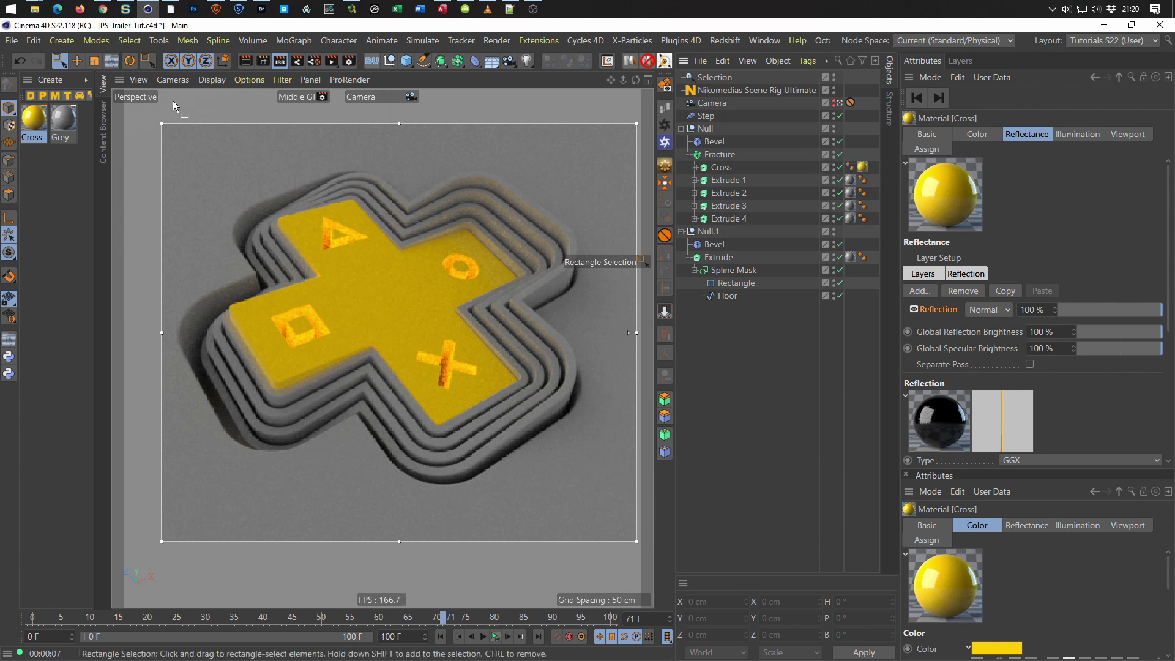
Clear the Fresnel shader from the Cross material's Diffusion texture and close the editor.
double_click(34, 118)
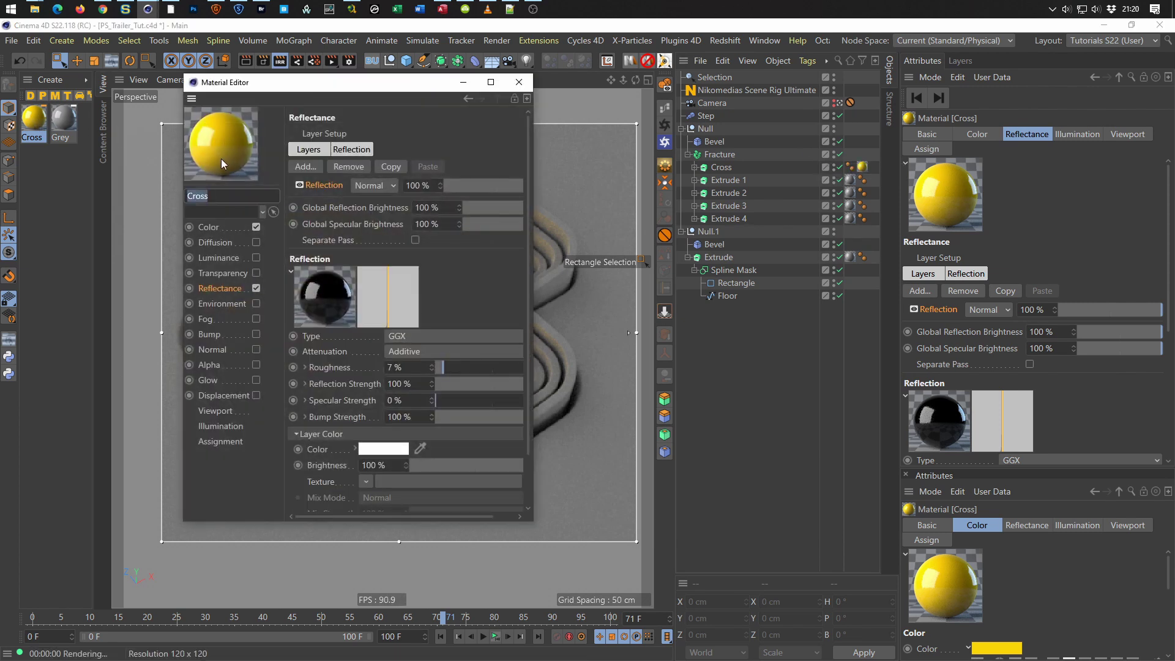
click(222, 226)
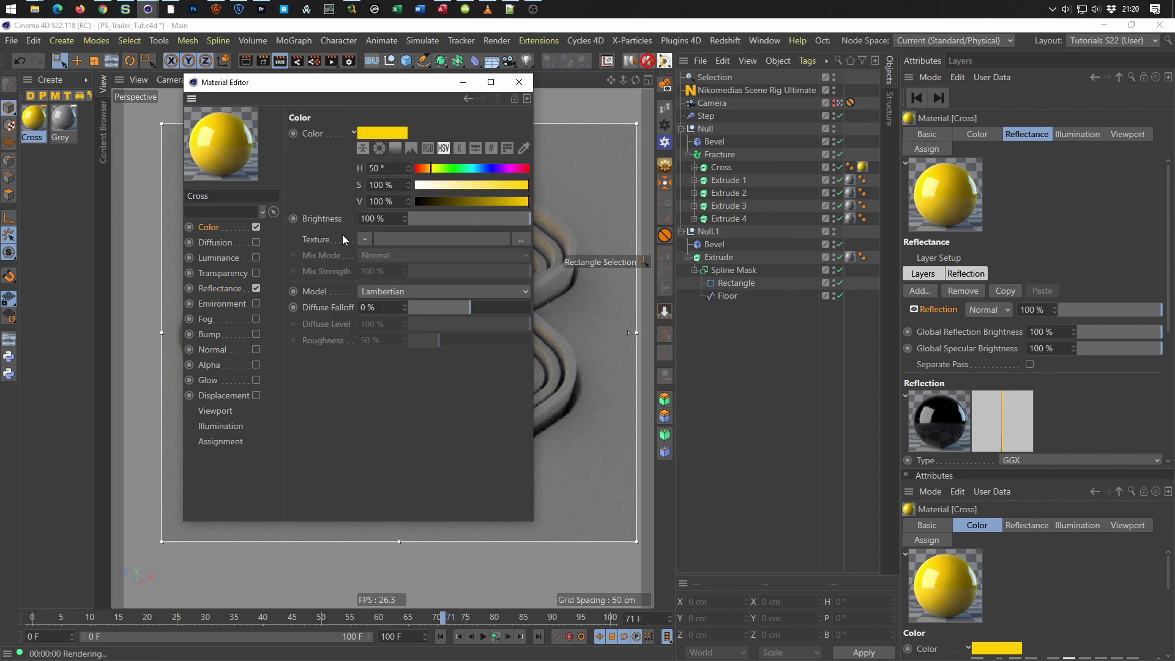
click(216, 243)
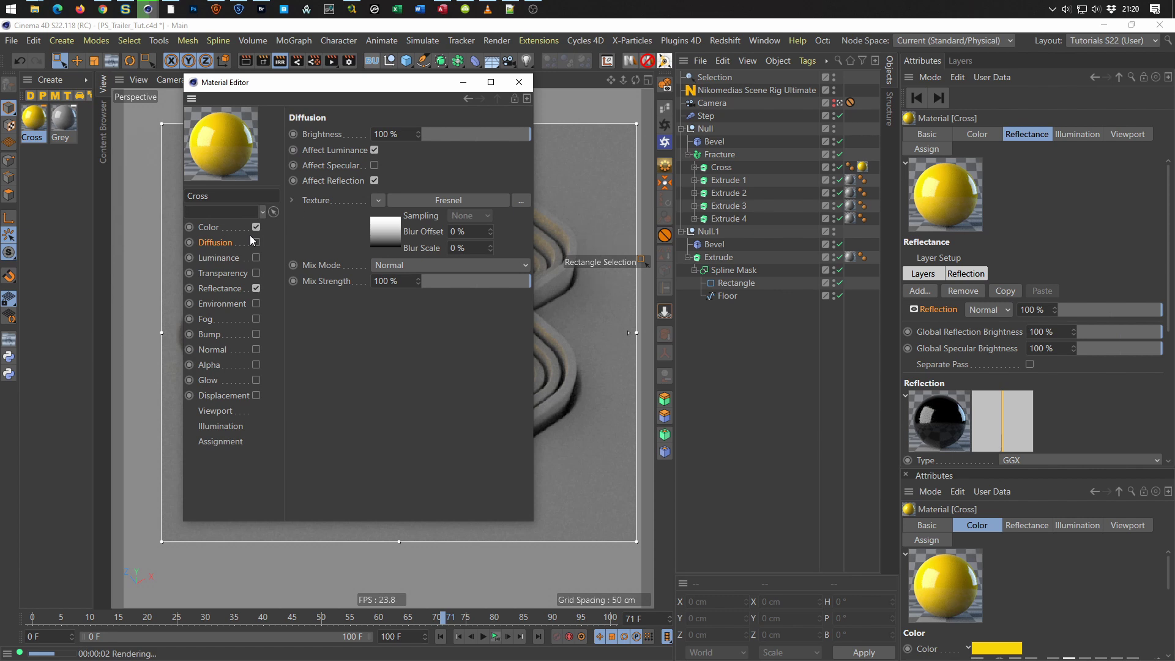
click(379, 200)
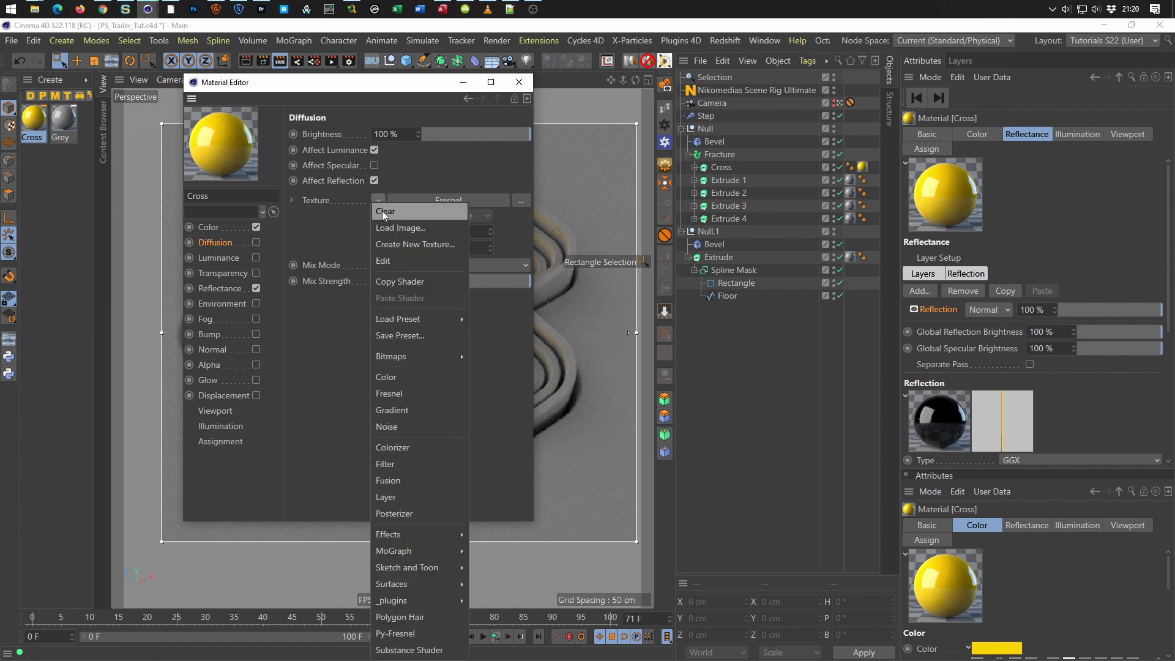
click(382, 211)
drag(400, 88, 789, 163)
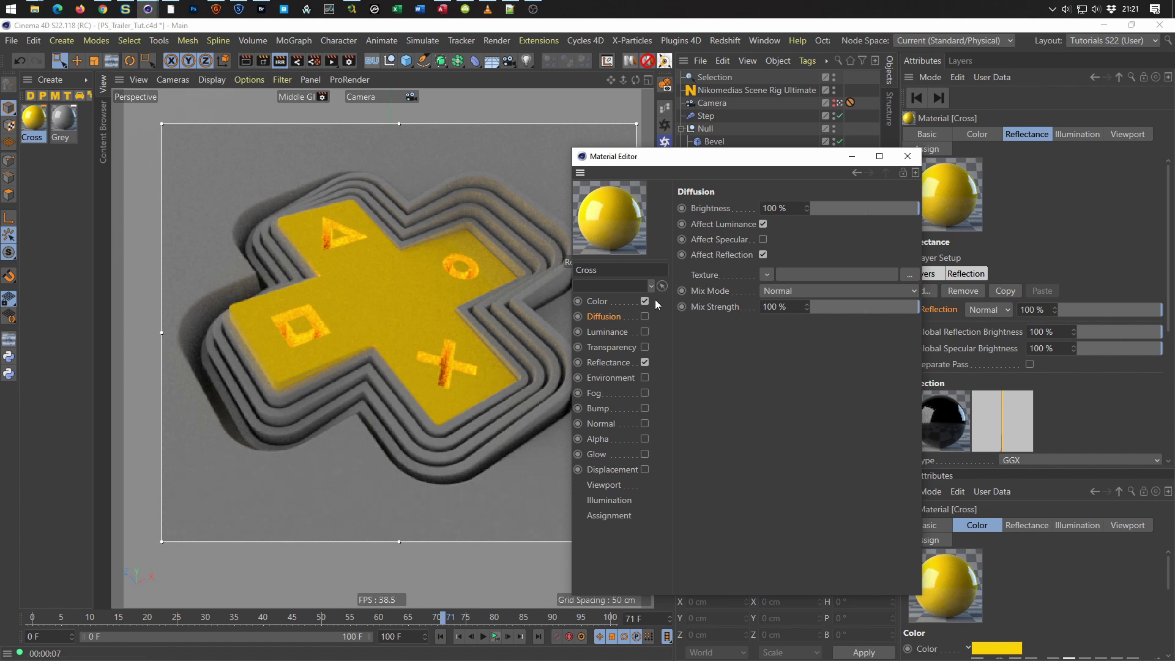
click(907, 156)
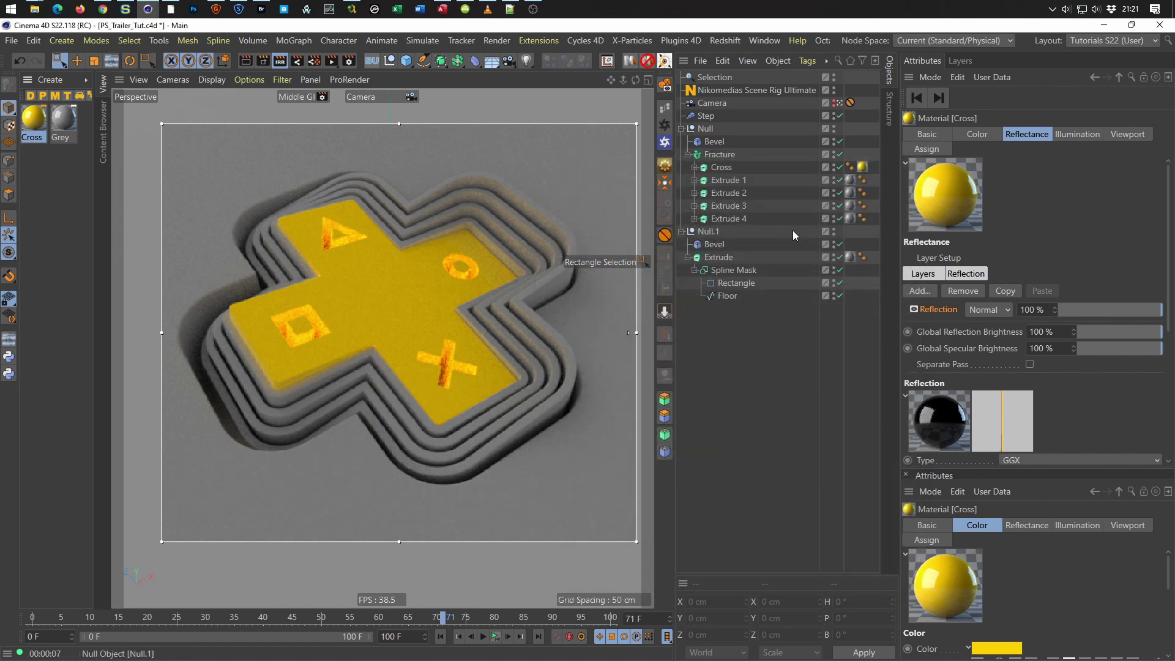
Turn off Interactive Render Region and render frame 71 at 720×720 to the Picture Viewer.
click(283, 64)
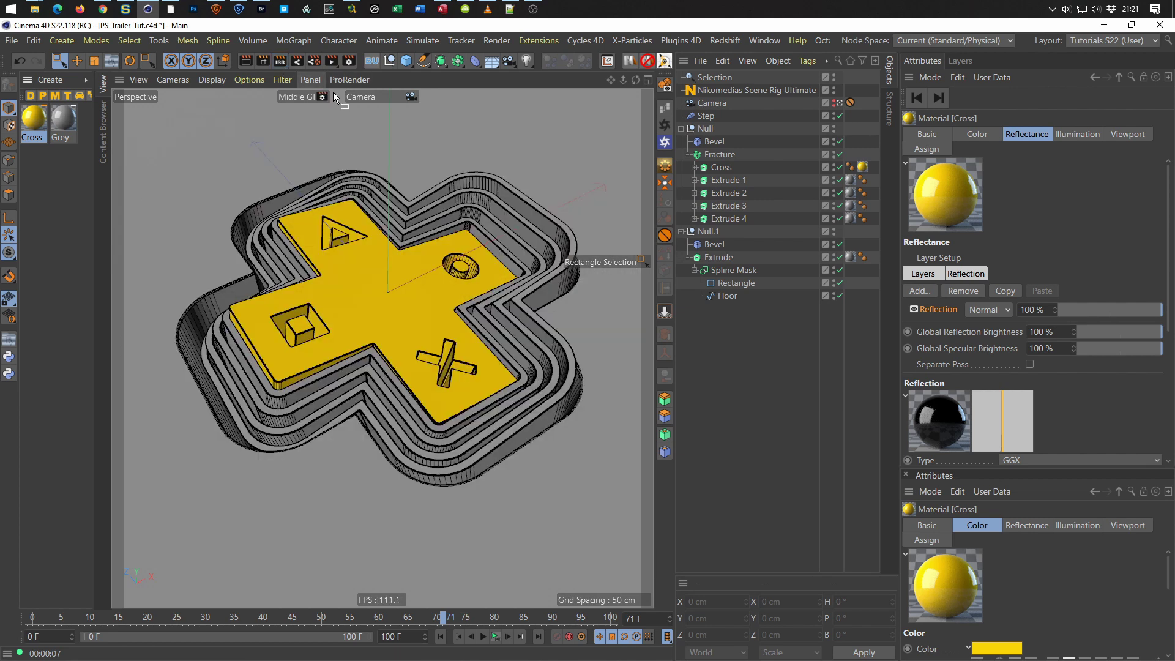
click(347, 62)
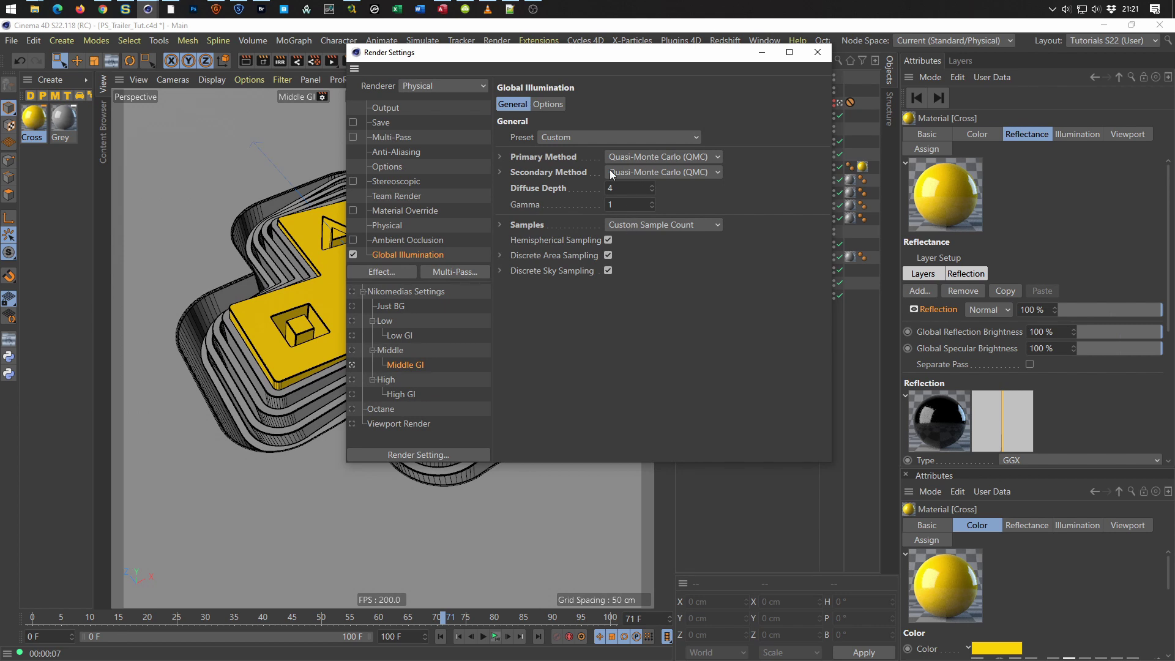
click(399, 109)
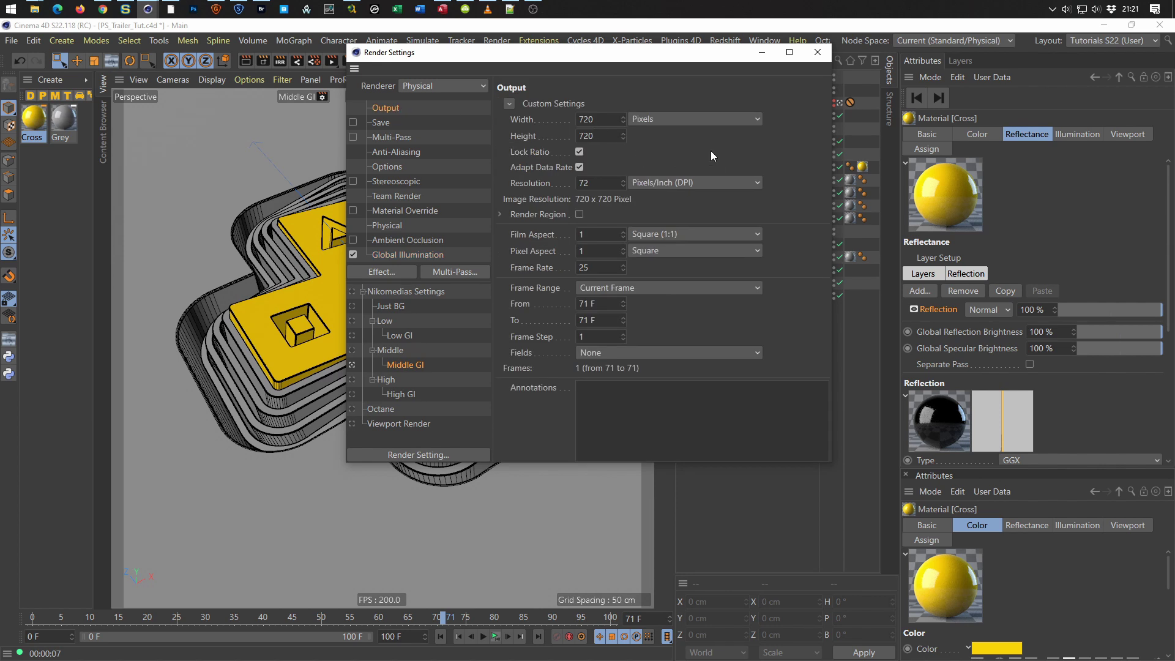
key(shift+r)
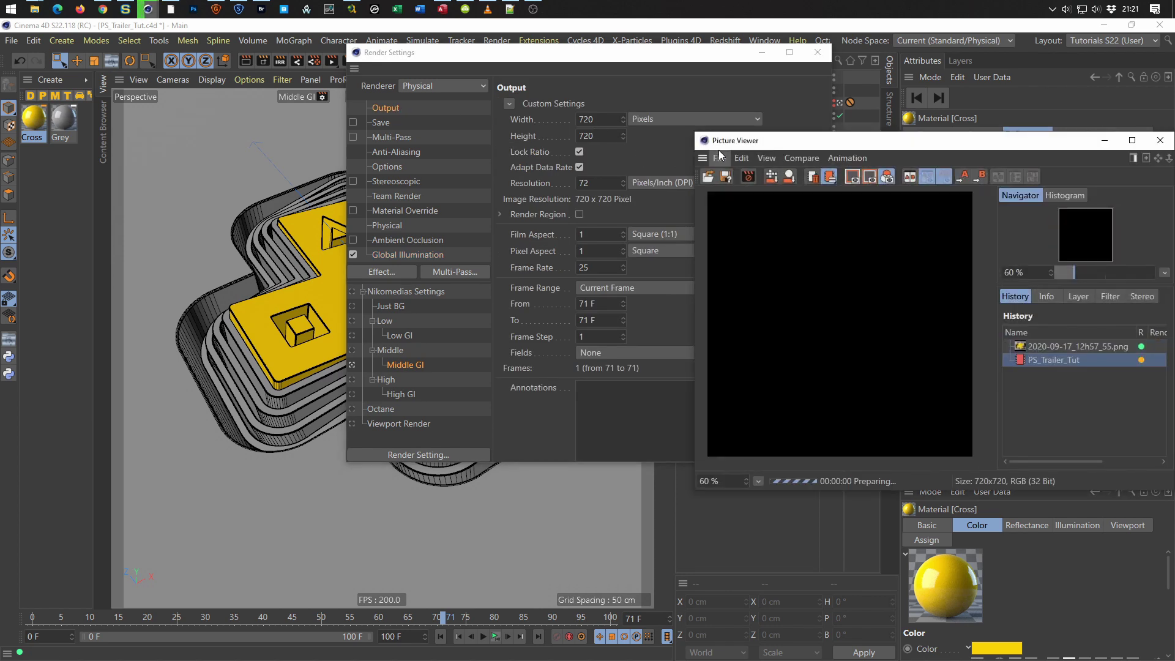
Show the render at 100% zoom and arrange the Picture Viewer beside Render Settings.
drag(785, 149, 650, 141)
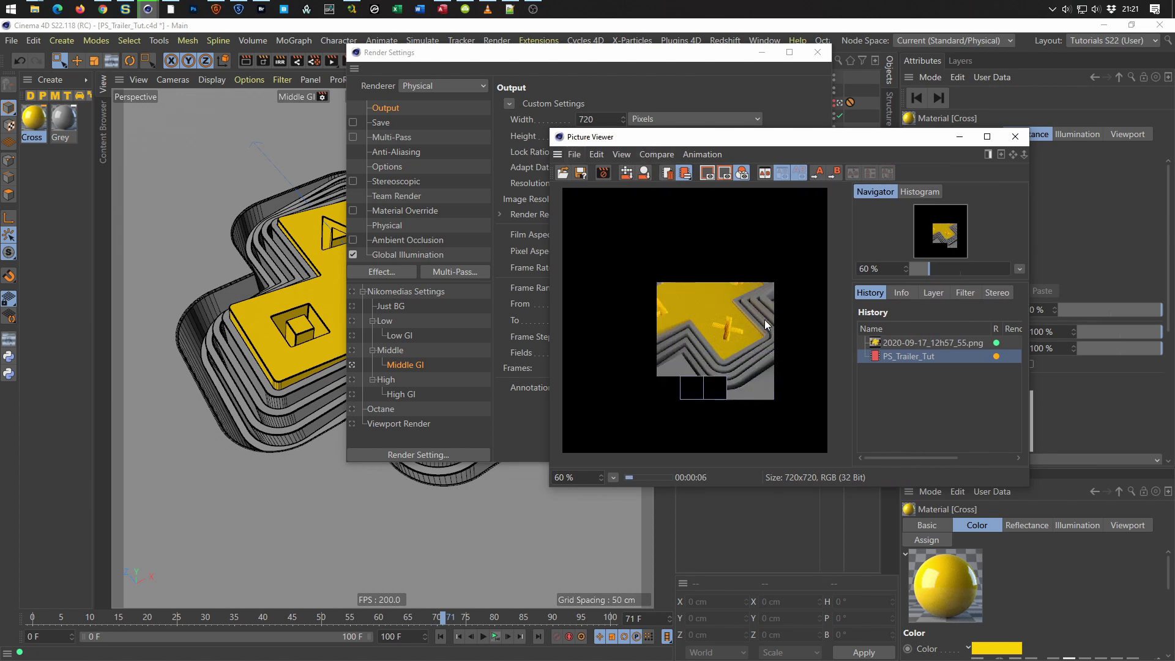
drag(804, 140, 911, 206)
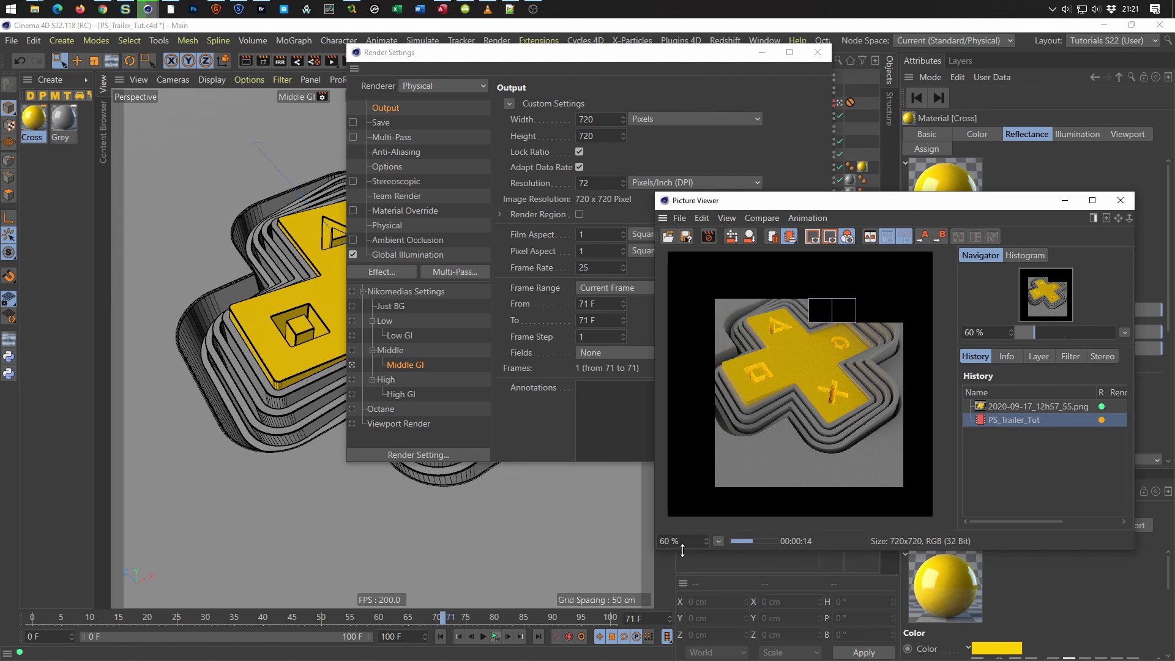
click(720, 540)
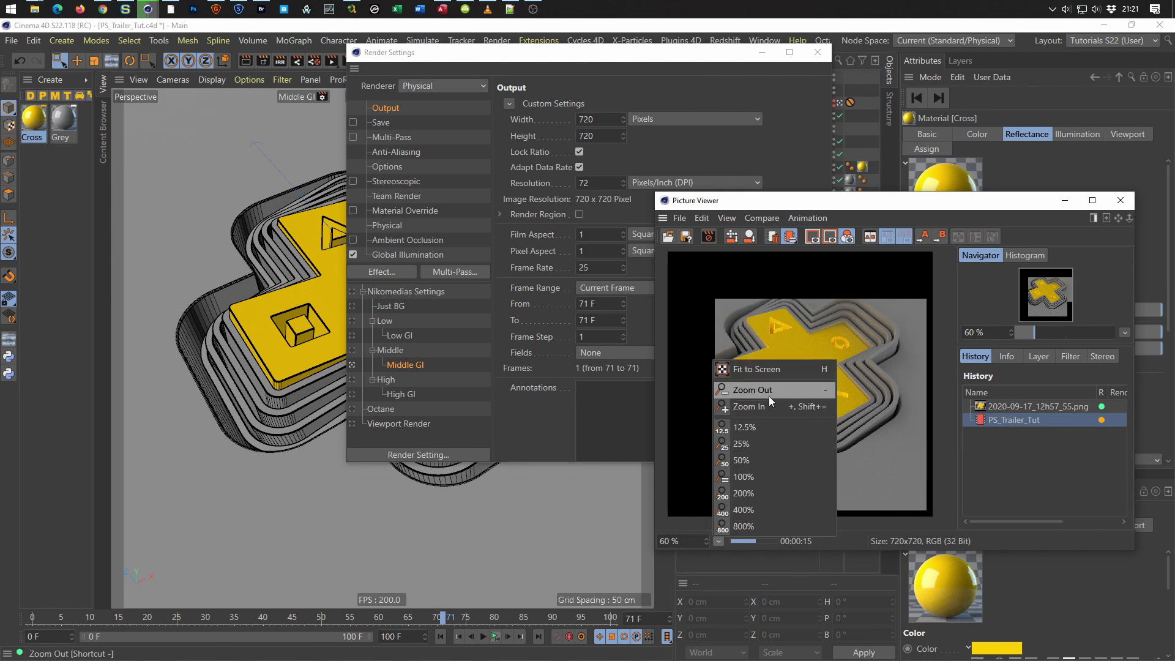
click(750, 473)
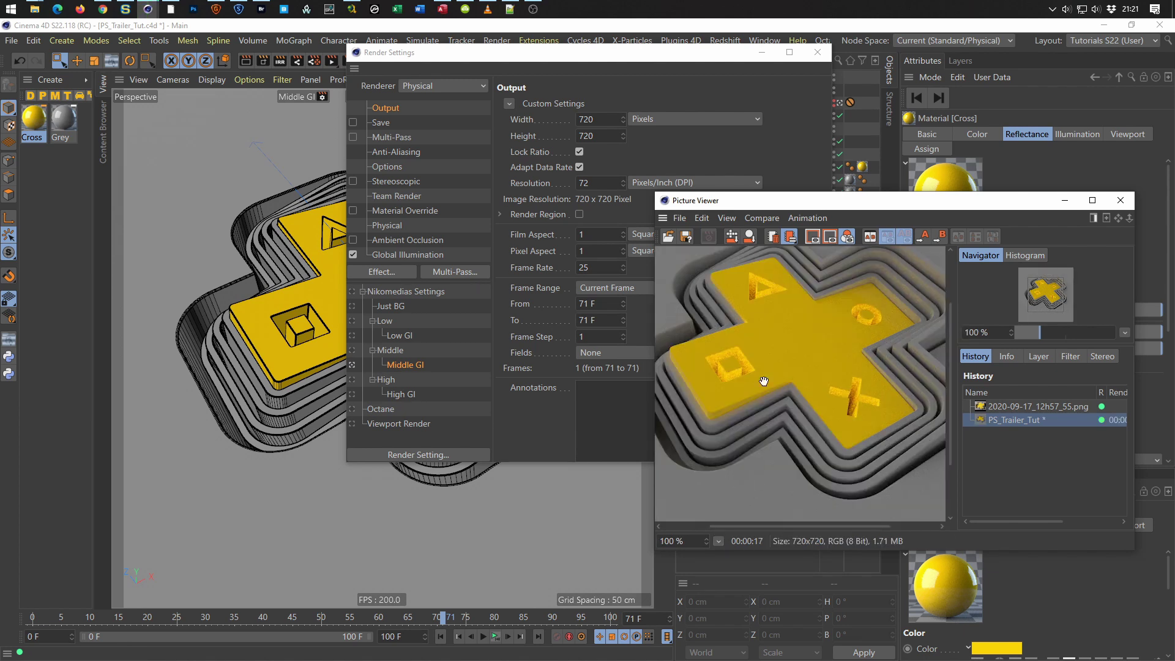
mouse_move(655, 193)
mouse_down()
mouse_move(488, 38)
mouse_move(485, 19)
mouse_up()
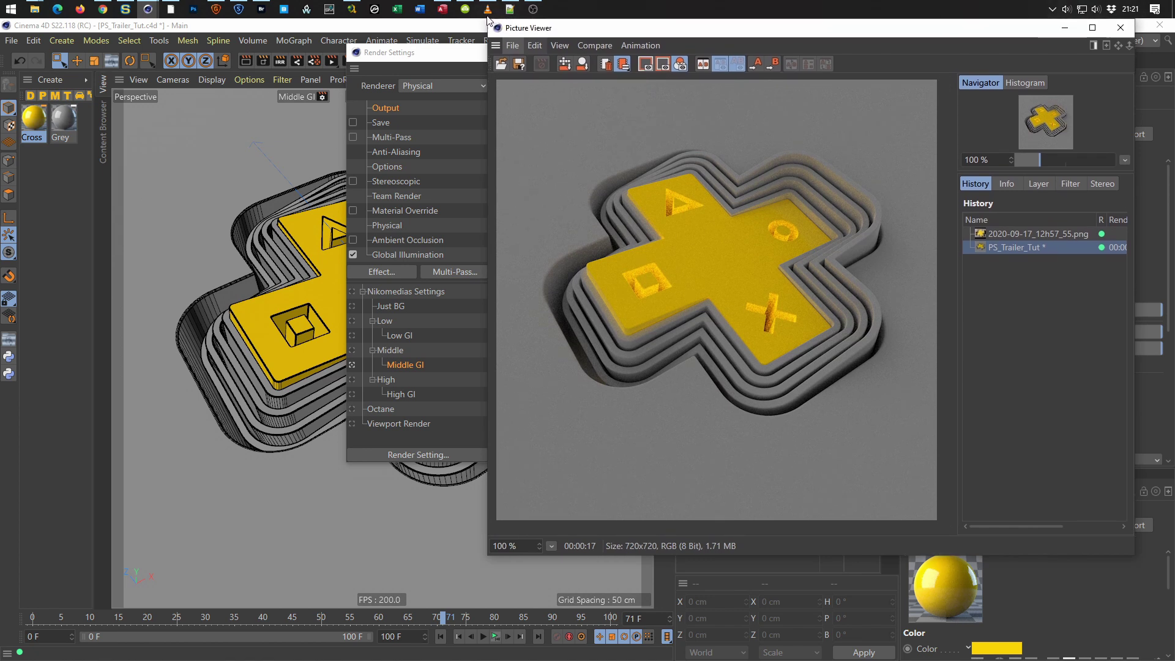
drag(679, 34, 684, 54)
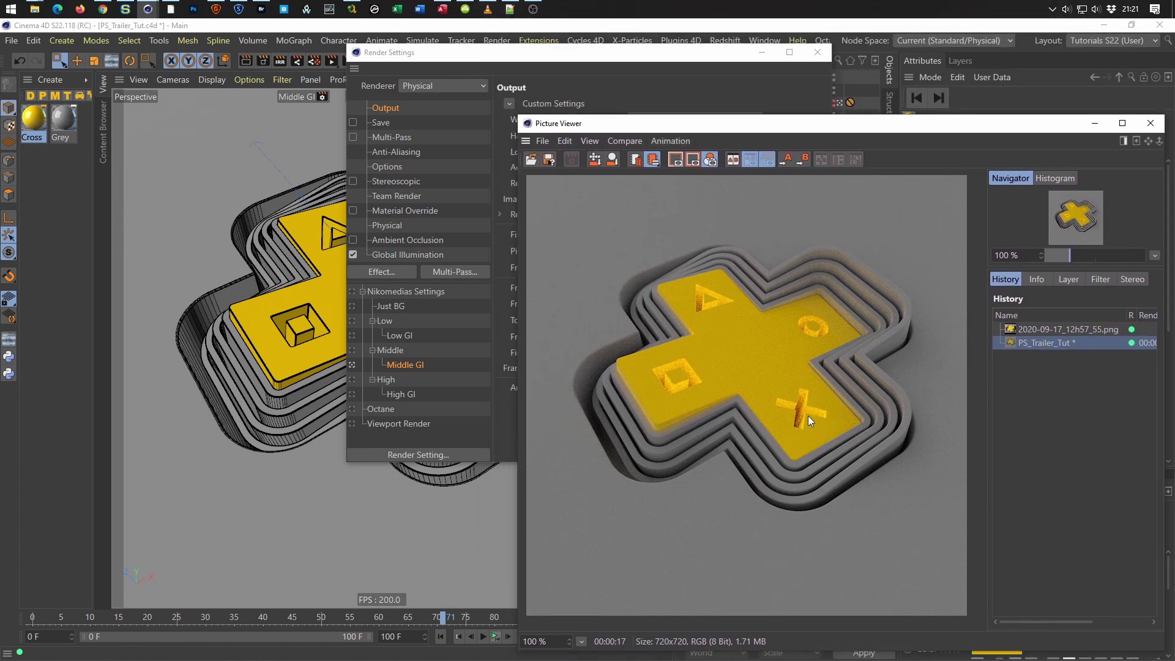
drag(512, 56, 273, 60)
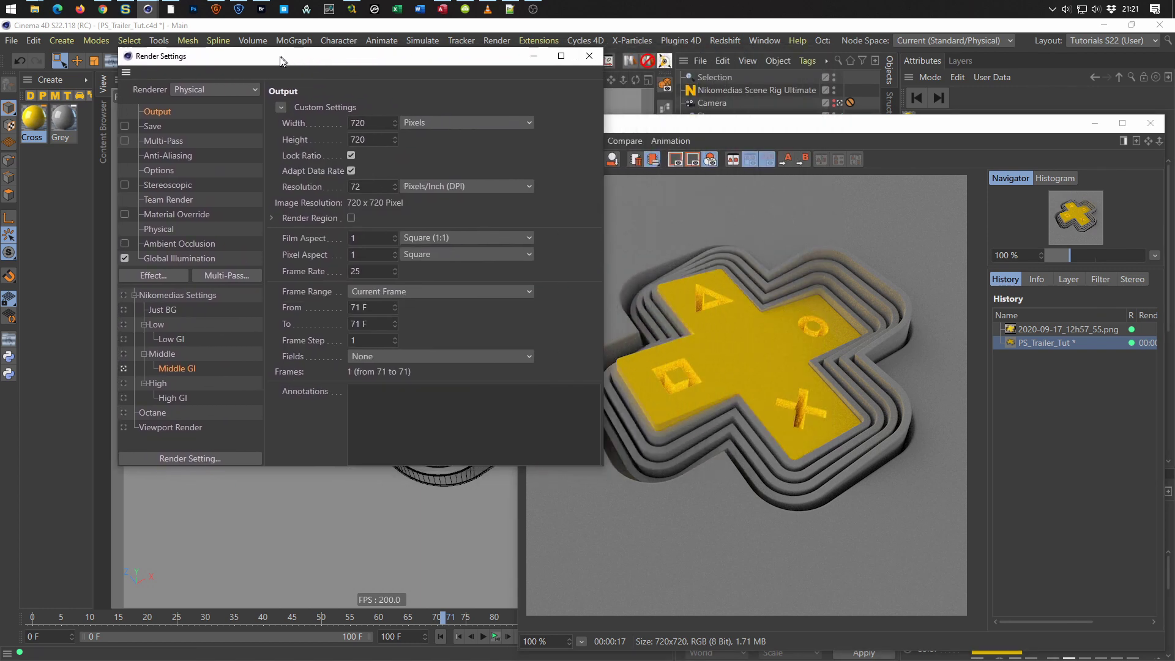
Set the secondary GI method to Light Mapping and re-render the frame.
click(153, 260)
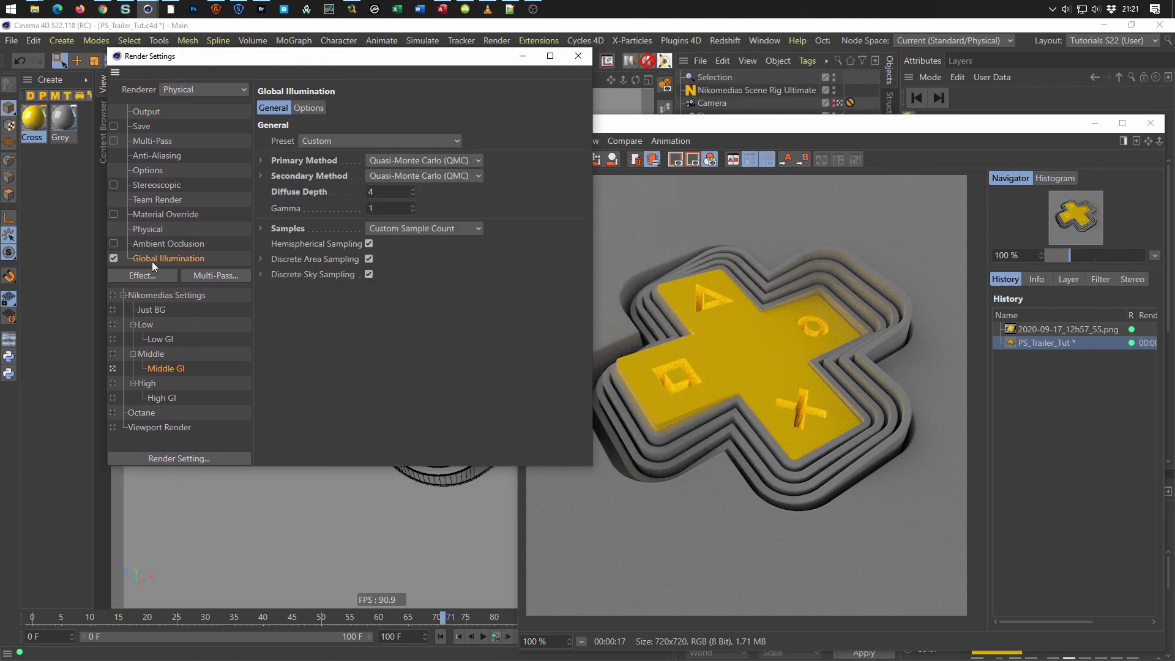
click(420, 176)
click(407, 238)
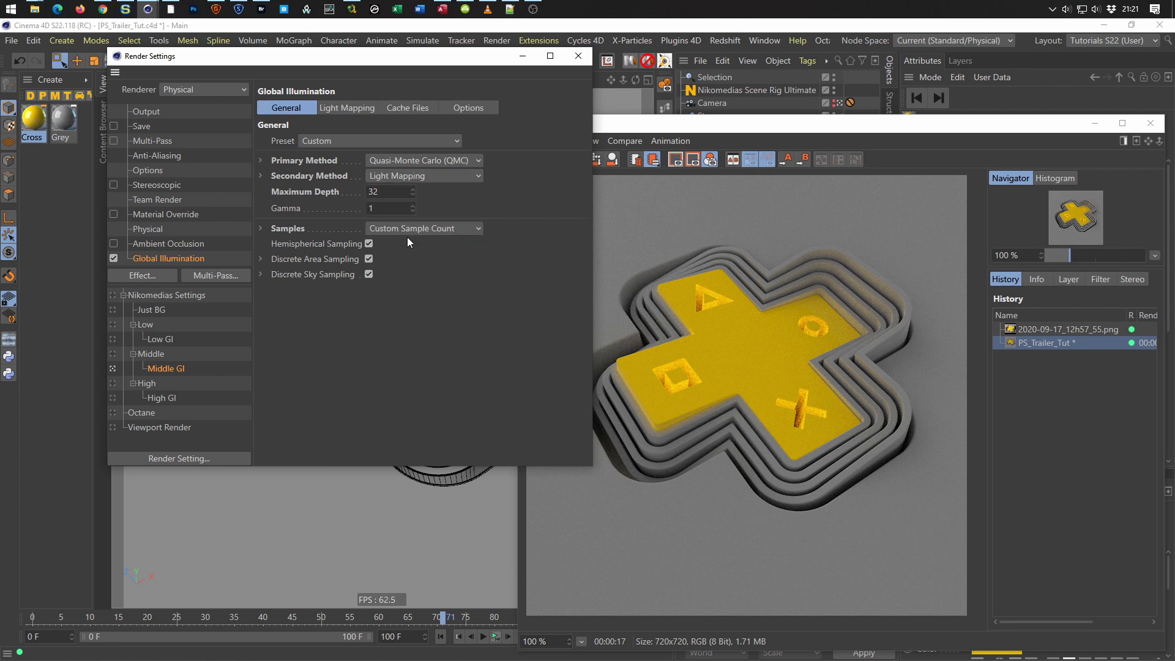
key(shift+r)
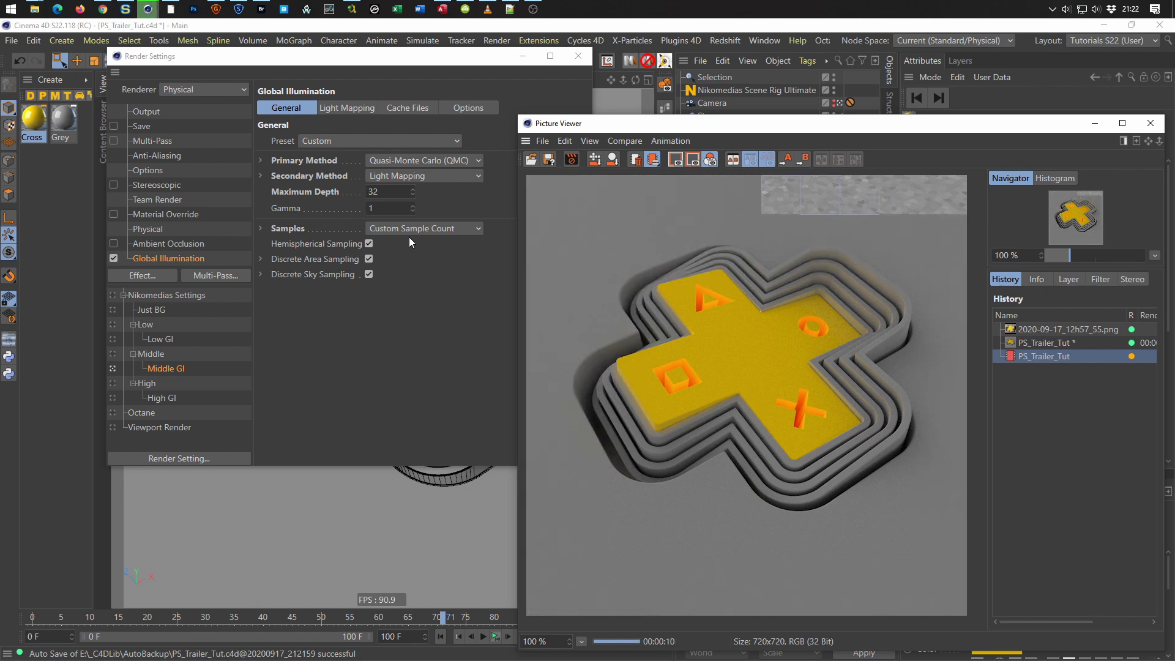
Raise Light Mapping Maximum Depth to 8, re-render, and compare renders in History.
click(382, 192)
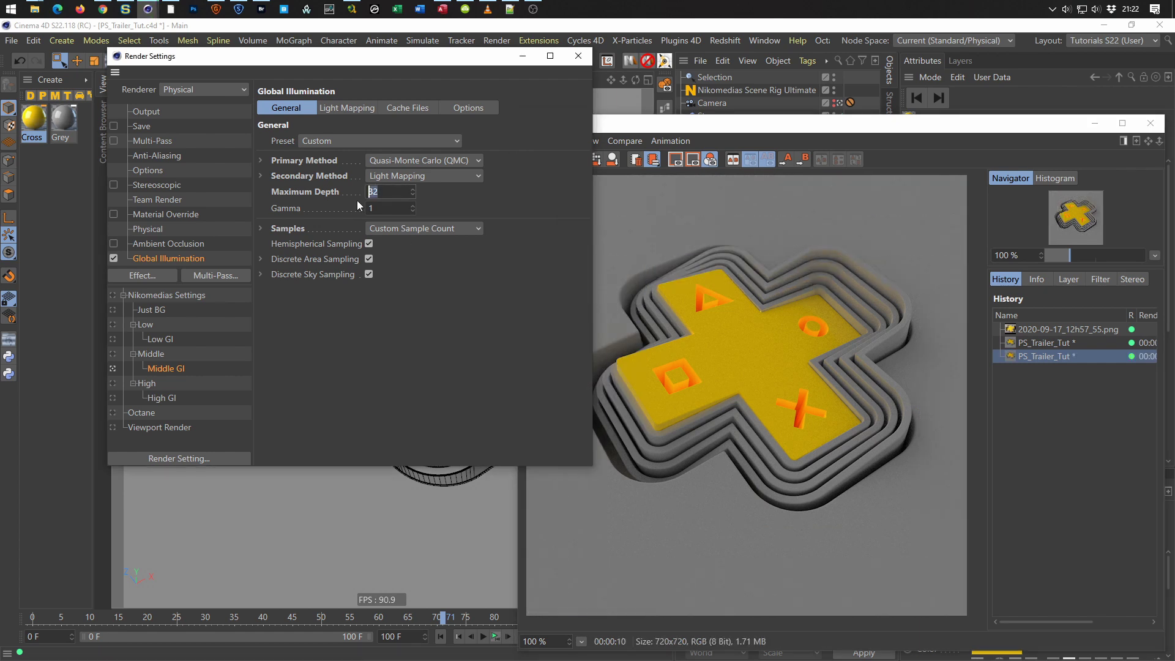
text(8)
key(shift+r)
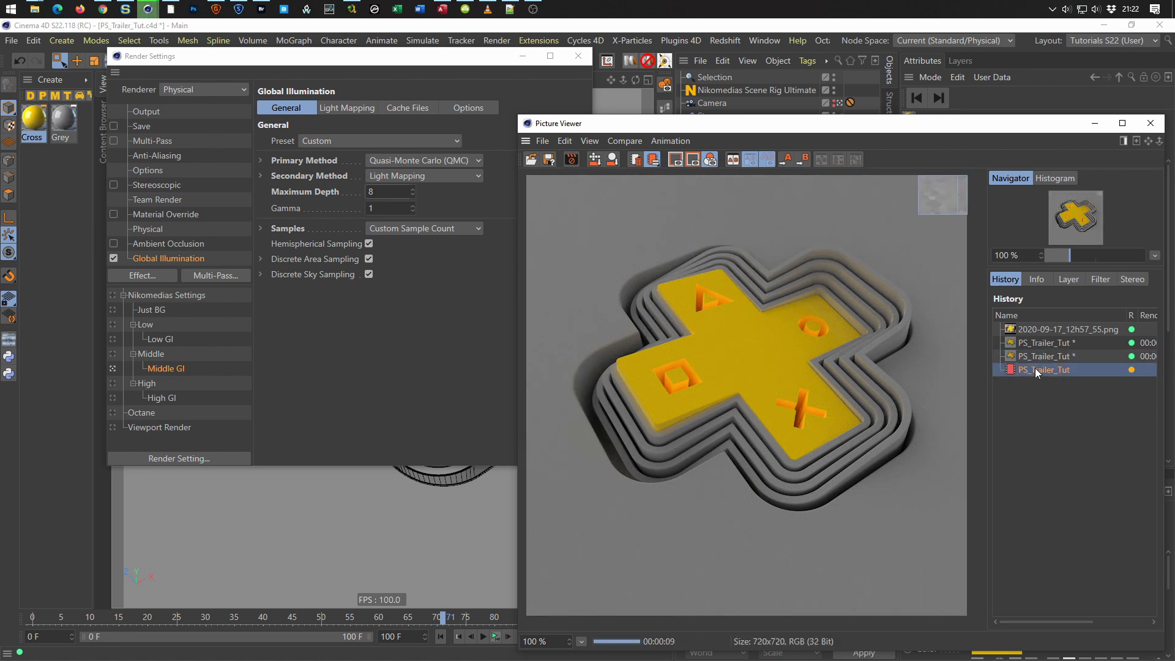
click(1037, 355)
click(1037, 354)
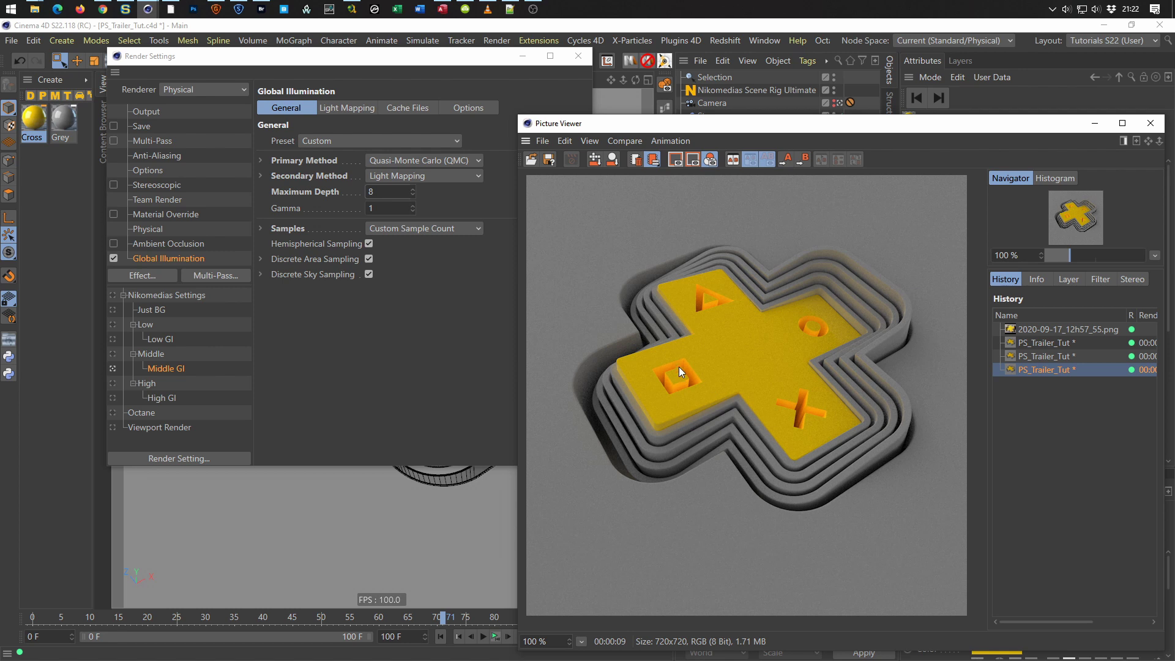
Close Render Settings and duplicate the Grey material as Grey.1, coloured bright yellow.
drag(739, 123, 659, 268)
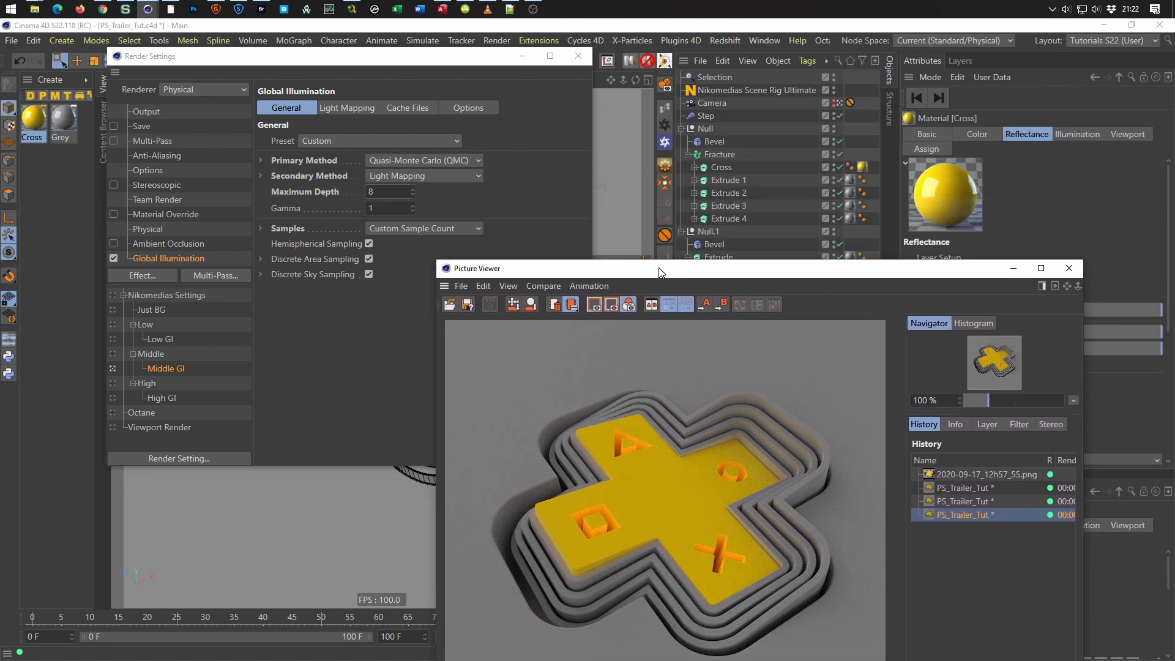
click(578, 56)
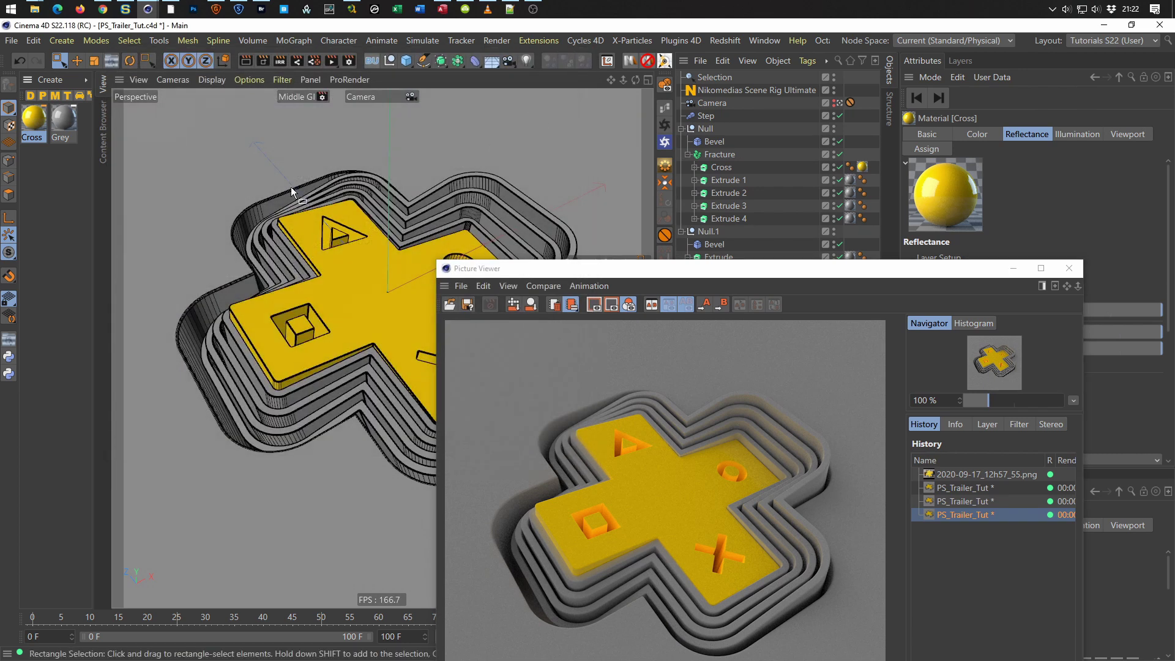
click(64, 118)
ctrl+drag(69, 126, 54, 184)
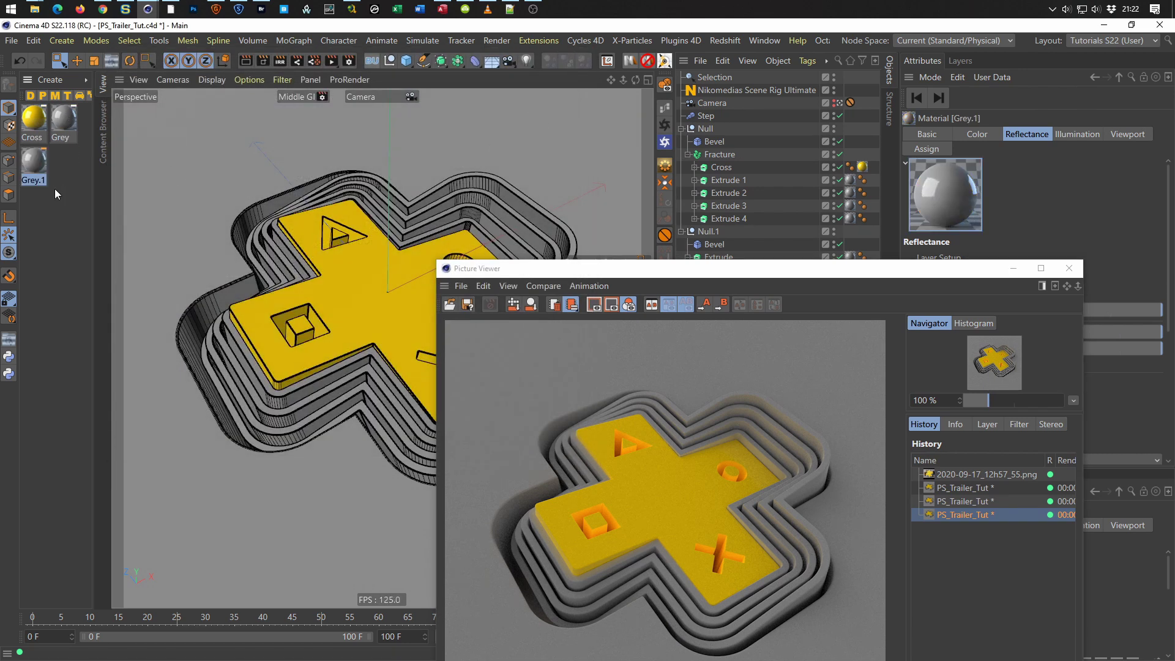
double_click(34, 164)
click(215, 228)
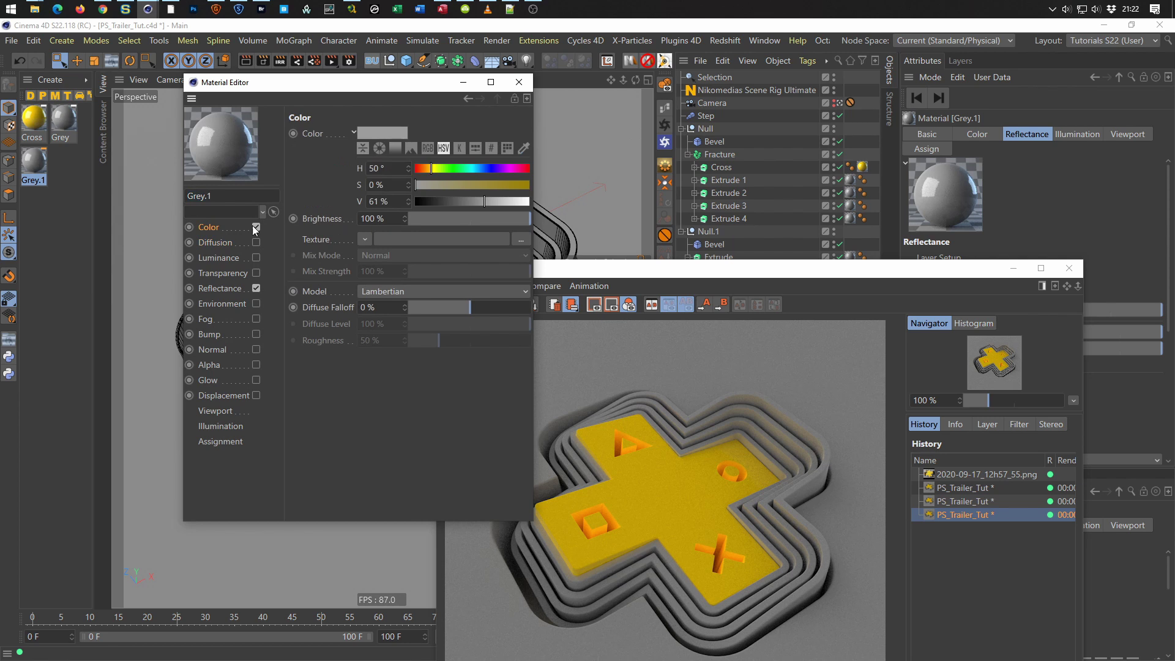
mouse_move(436, 185)
mouse_down()
mouse_move(556, 195)
mouse_move(539, 202)
mouse_up()
Assign the yellow Grey.1 material to an object and re-render the frame.
drag(309, 93, 172, 210)
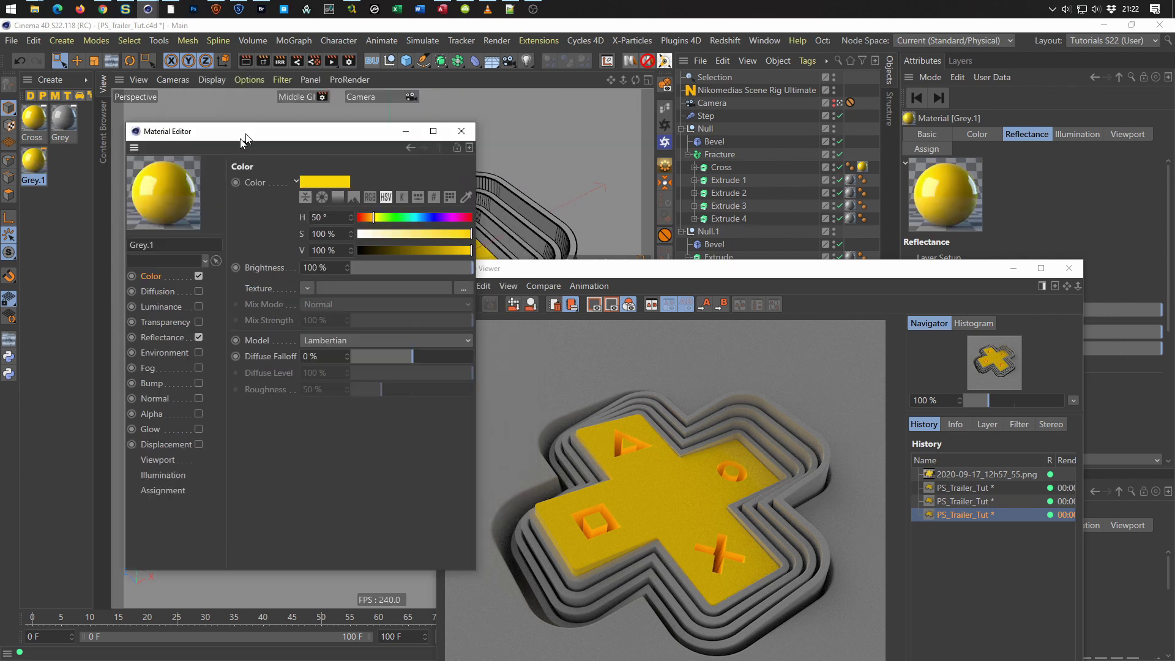
mouse_move(40, 168)
mouse_down()
mouse_move(534, 168)
mouse_move(836, 191)
mouse_move(864, 167)
mouse_up()
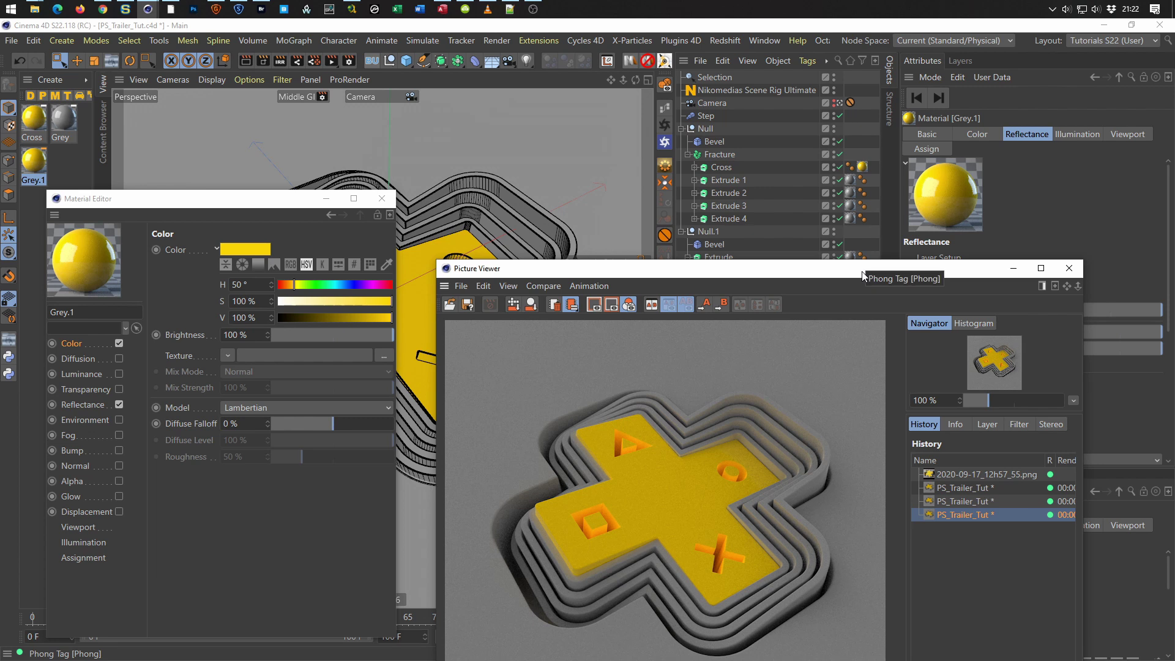
key(shift+r)
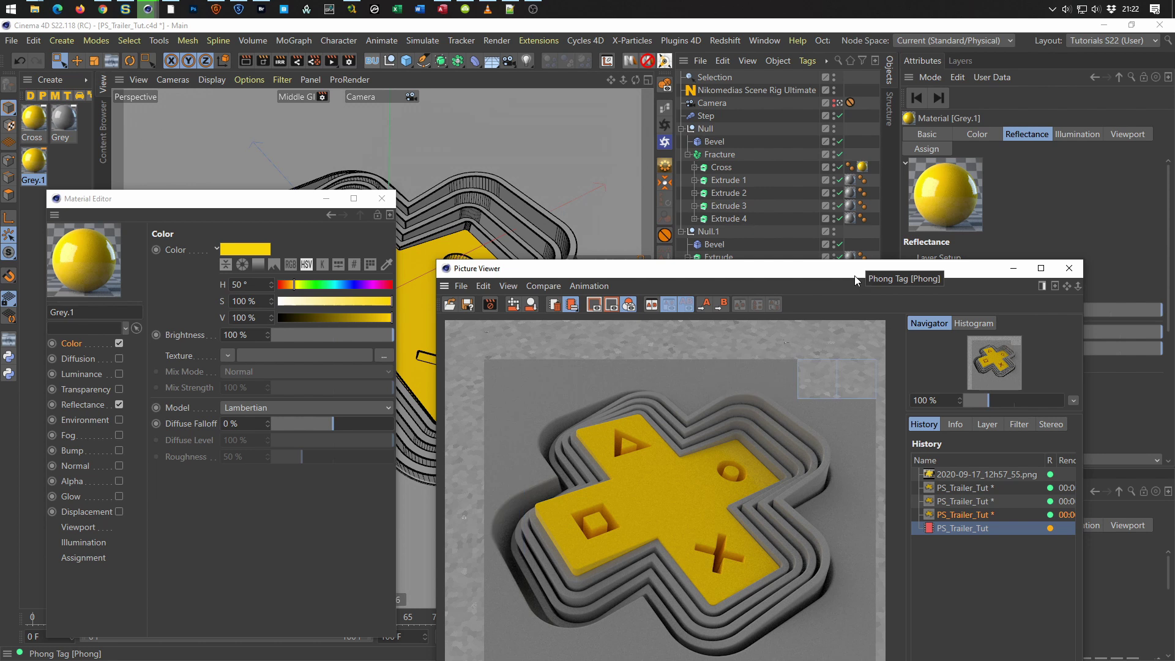
Compare the Color and Reflectance settings of Grey.1 and Cross, then close the editor.
click(85, 340)
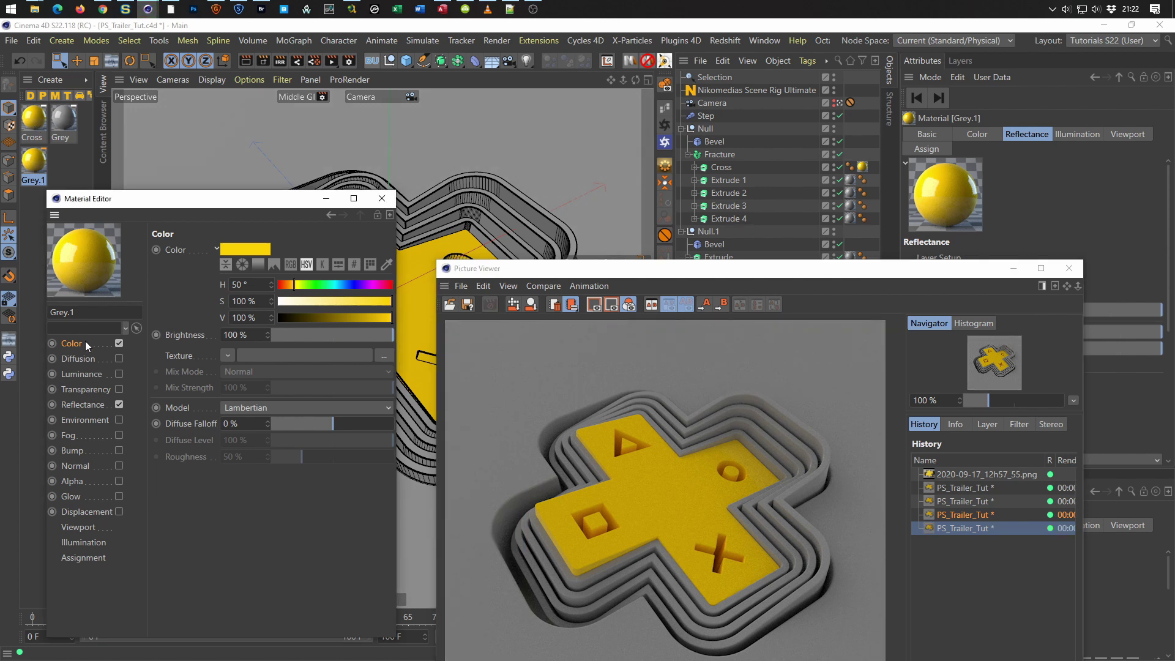
click(84, 405)
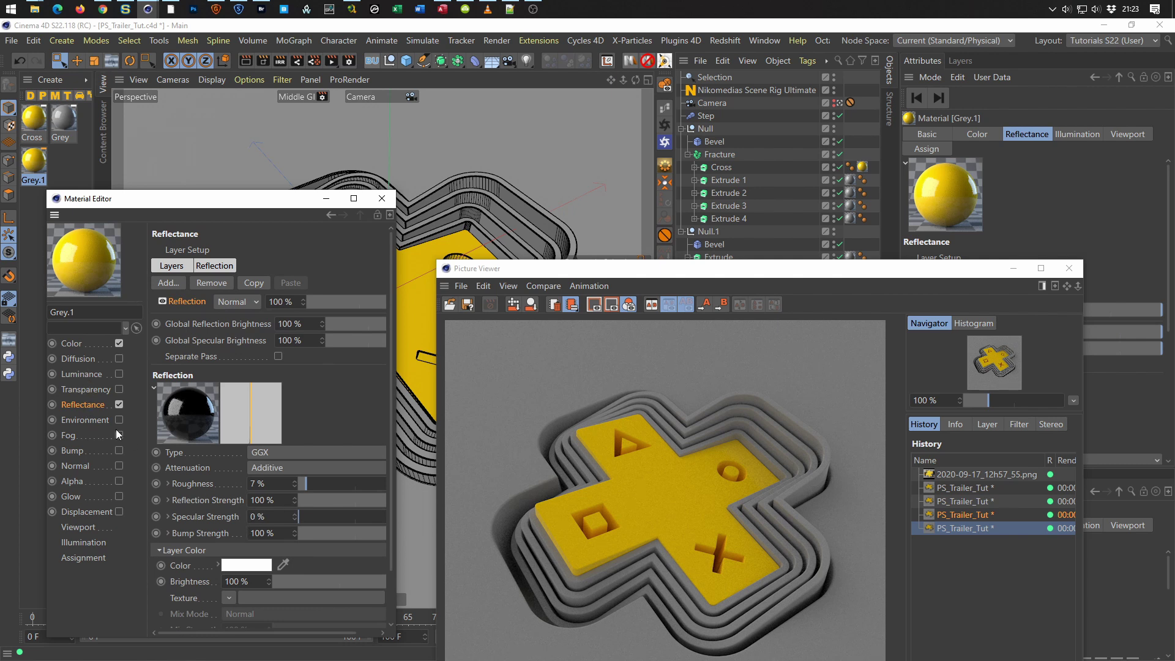
click(78, 343)
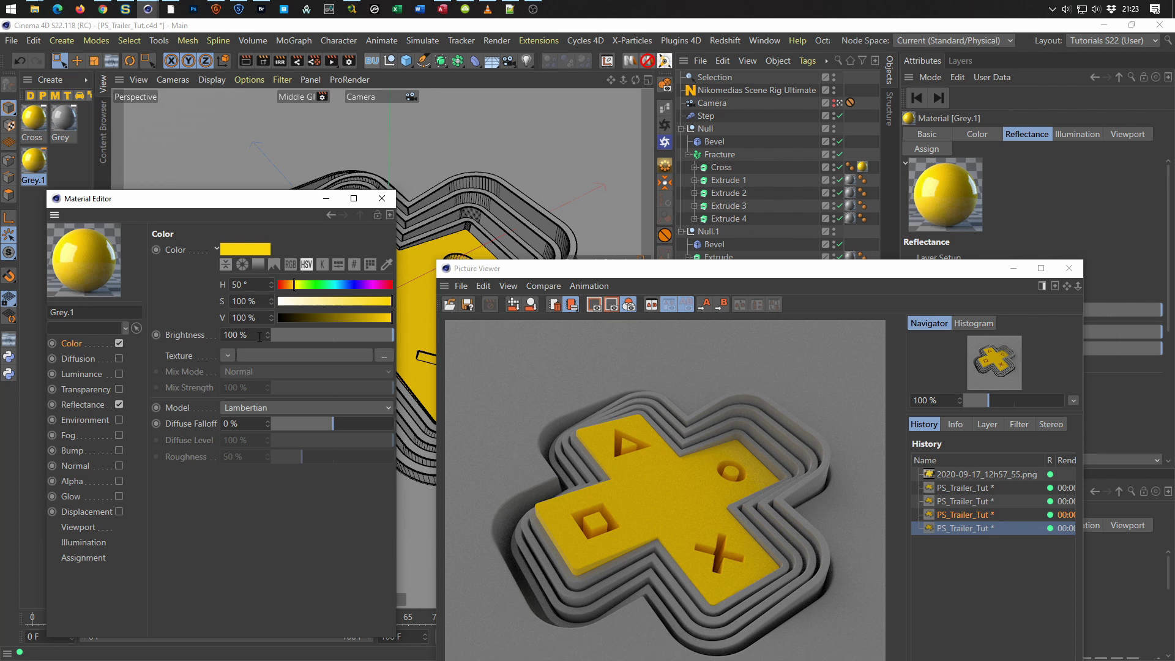
click(35, 120)
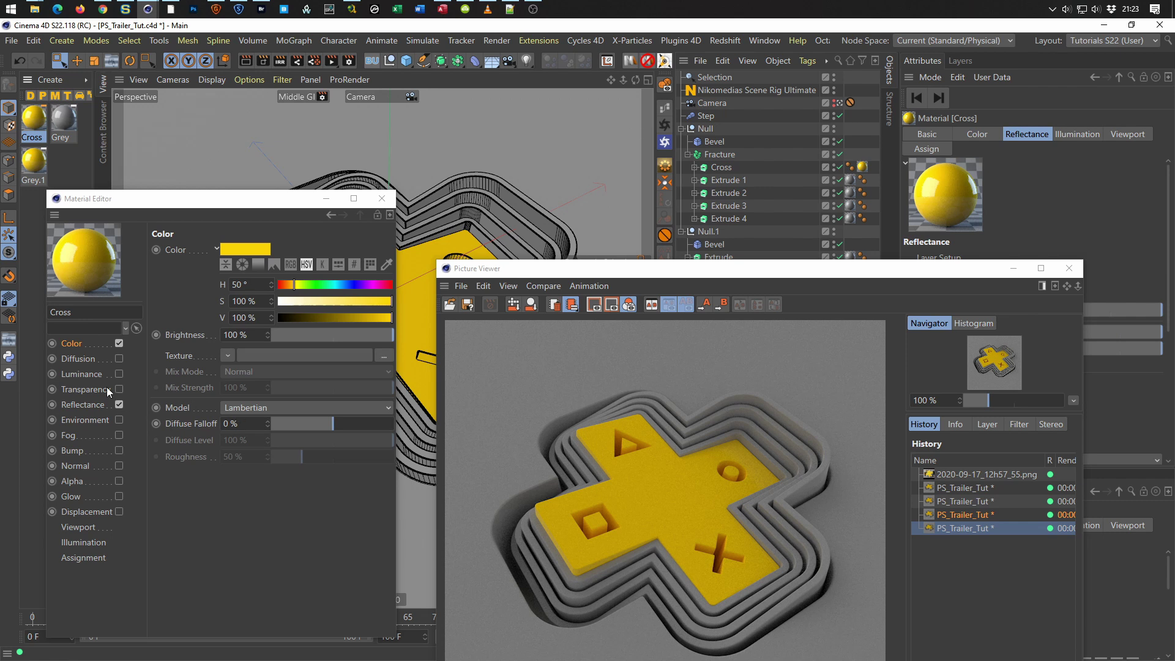
click(79, 405)
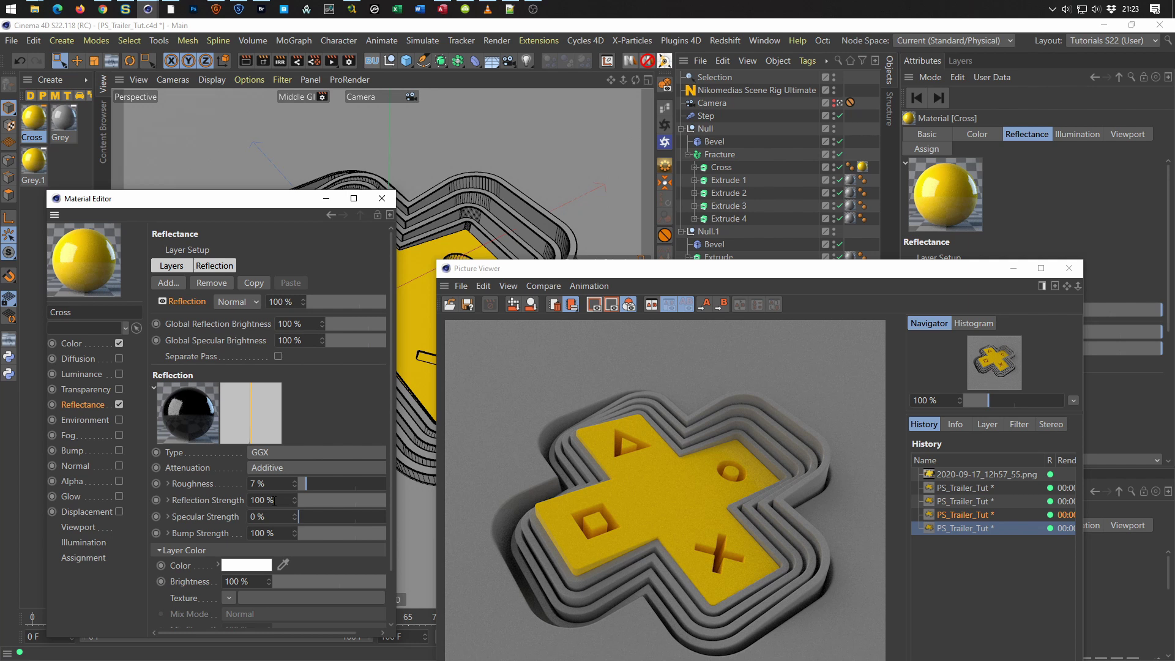
click(382, 198)
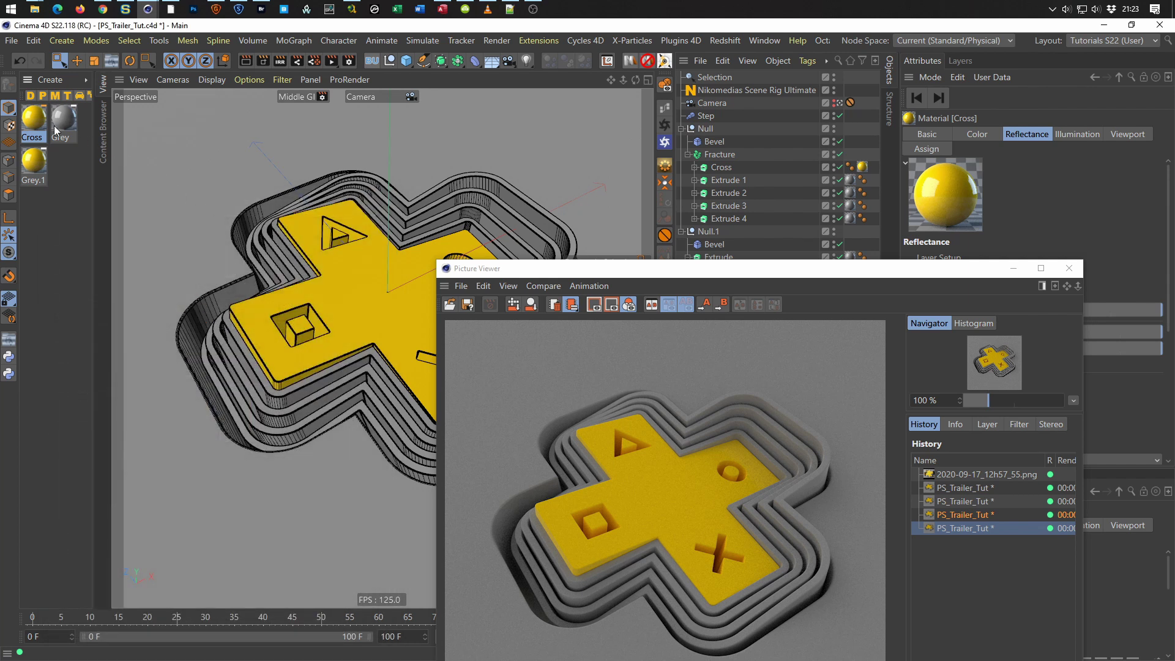
Delete the original Cross material and rename Grey.1 to 'Cross'.
drag(894, 274, 905, 93)
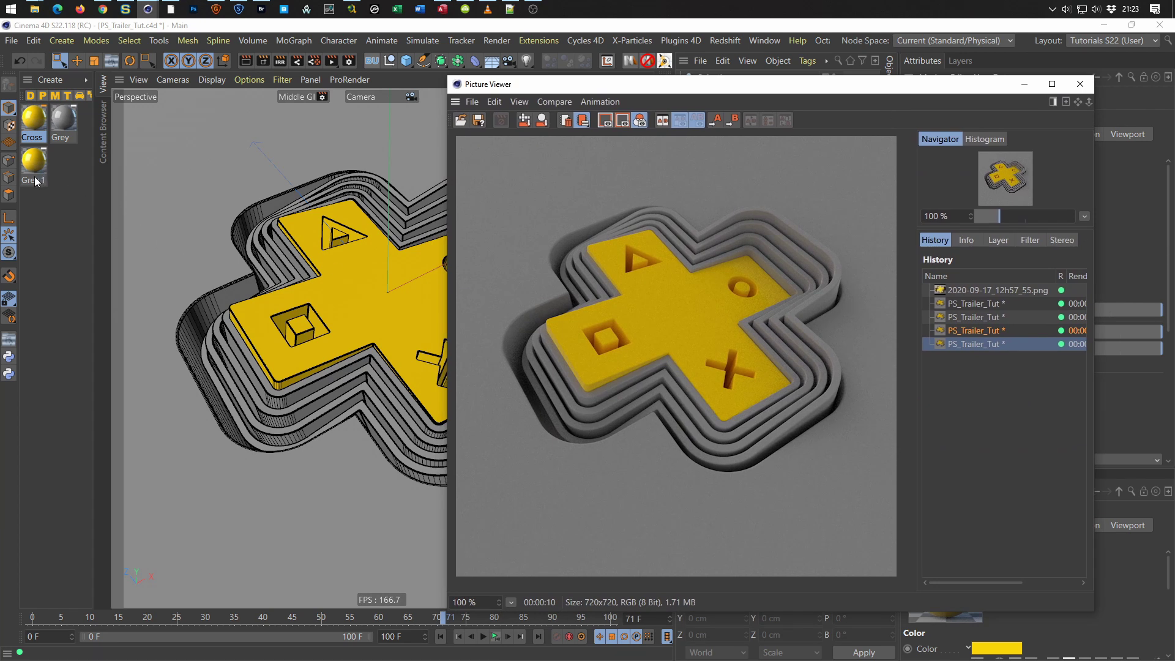
click(30, 126)
key(Delete)
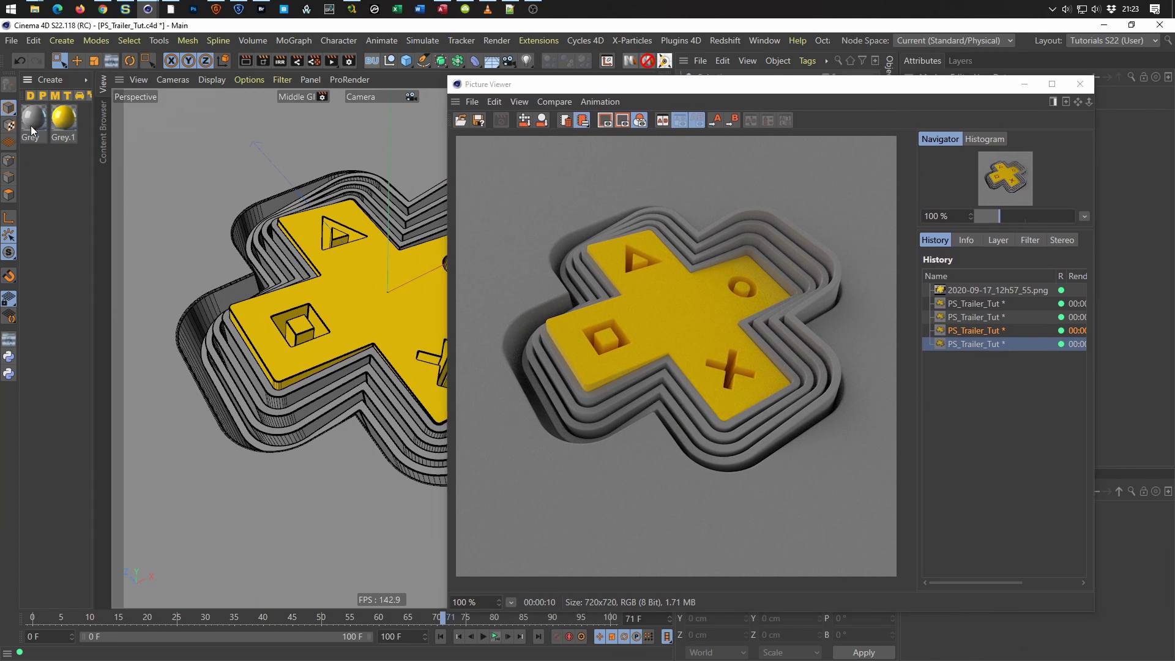
double_click(65, 135)
text(Cross)
key(Return)
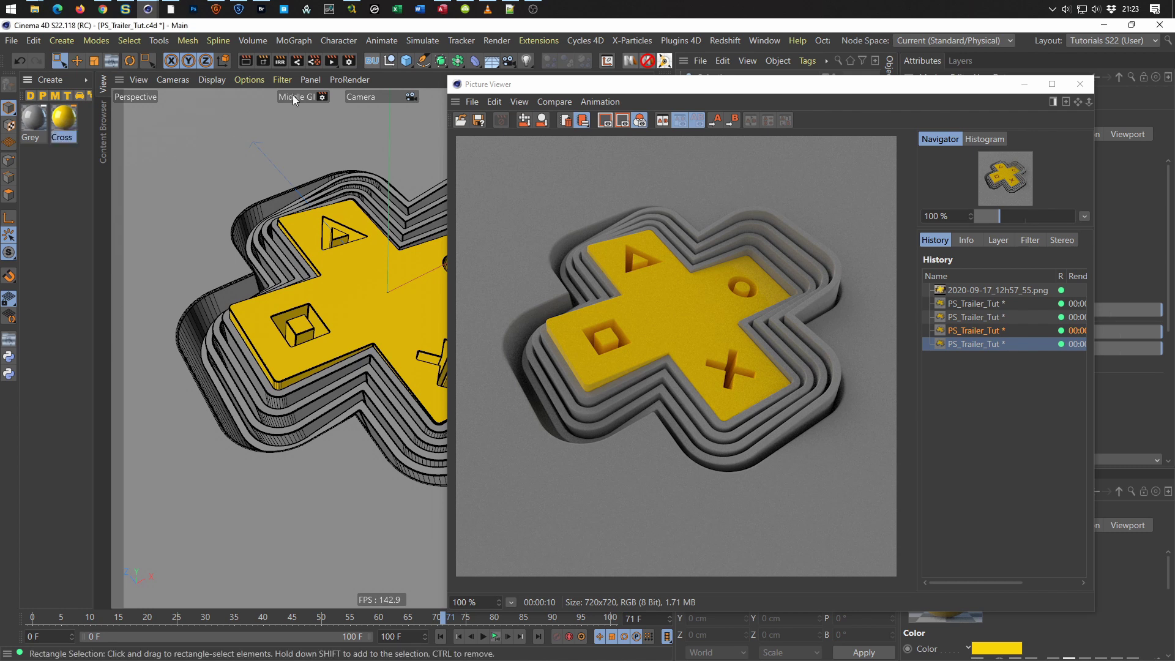
Activate the scene rig's sun and render the logo with sun shadows.
drag(665, 87, 364, 82)
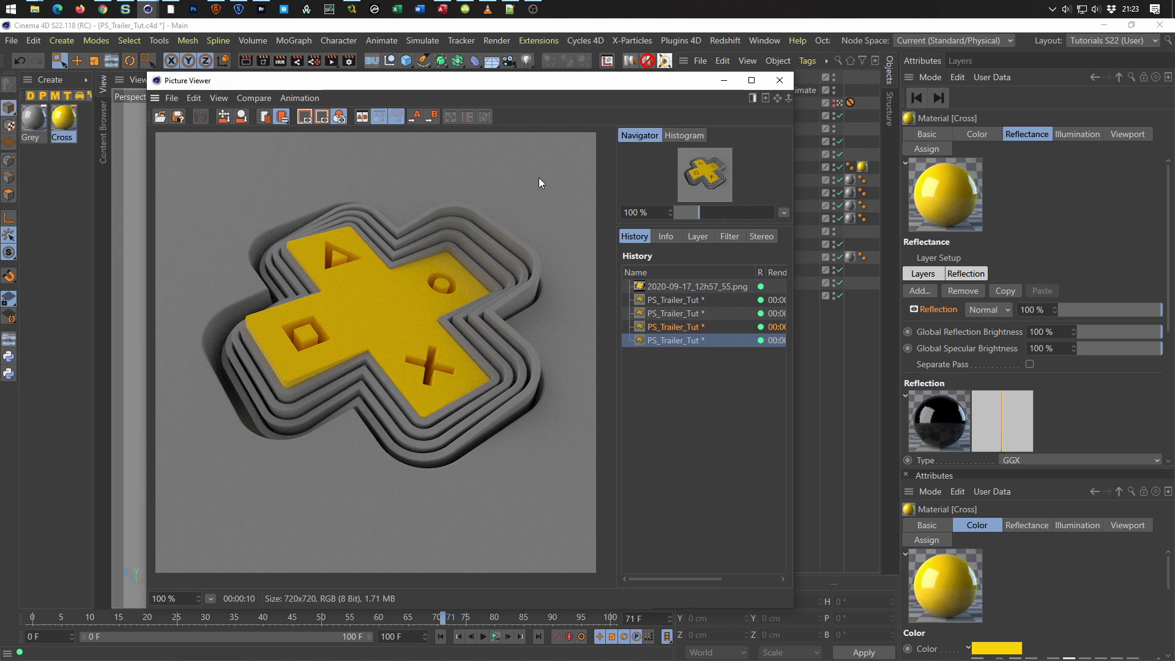
drag(575, 85, 557, 139)
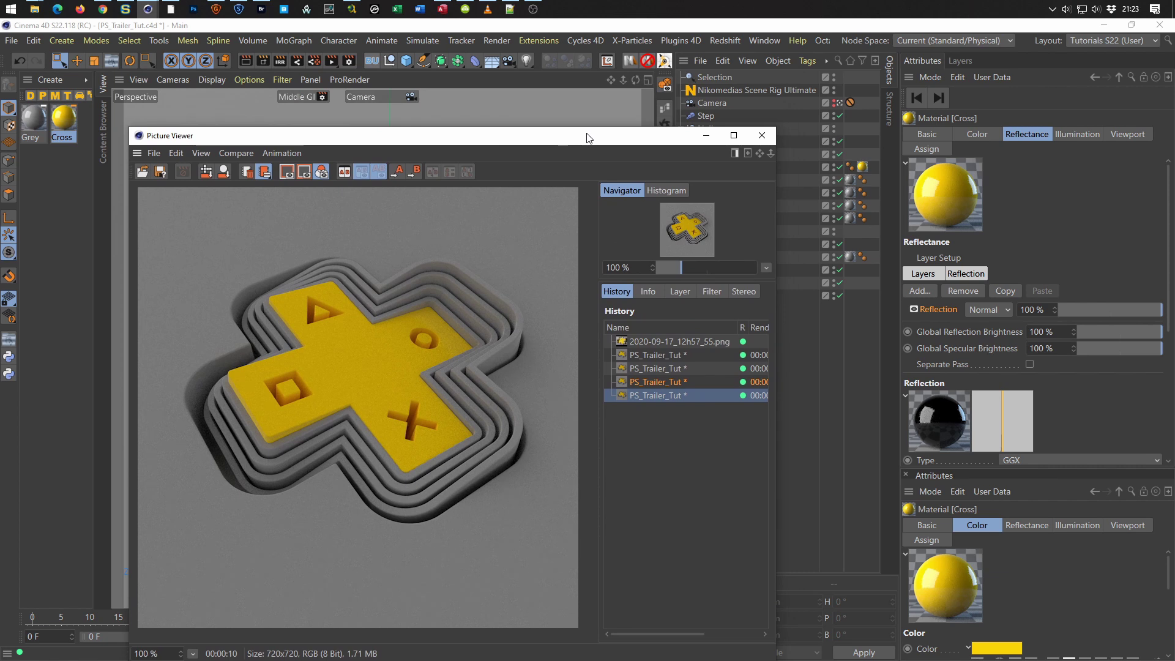
click(726, 89)
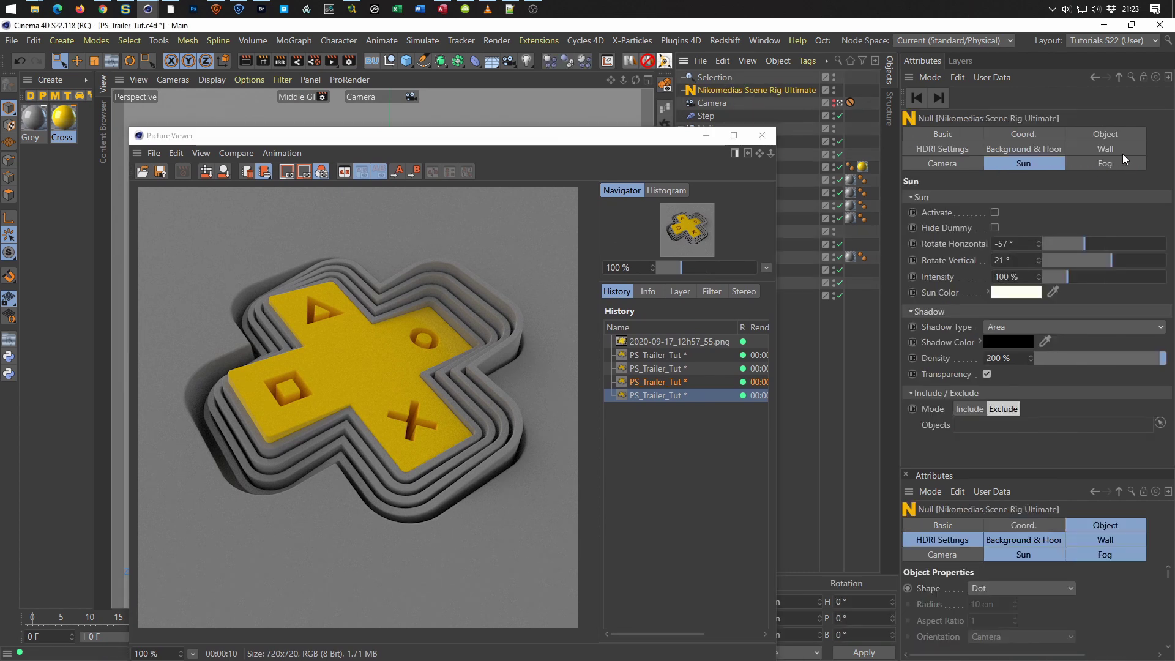
click(995, 212)
key(shift+r)
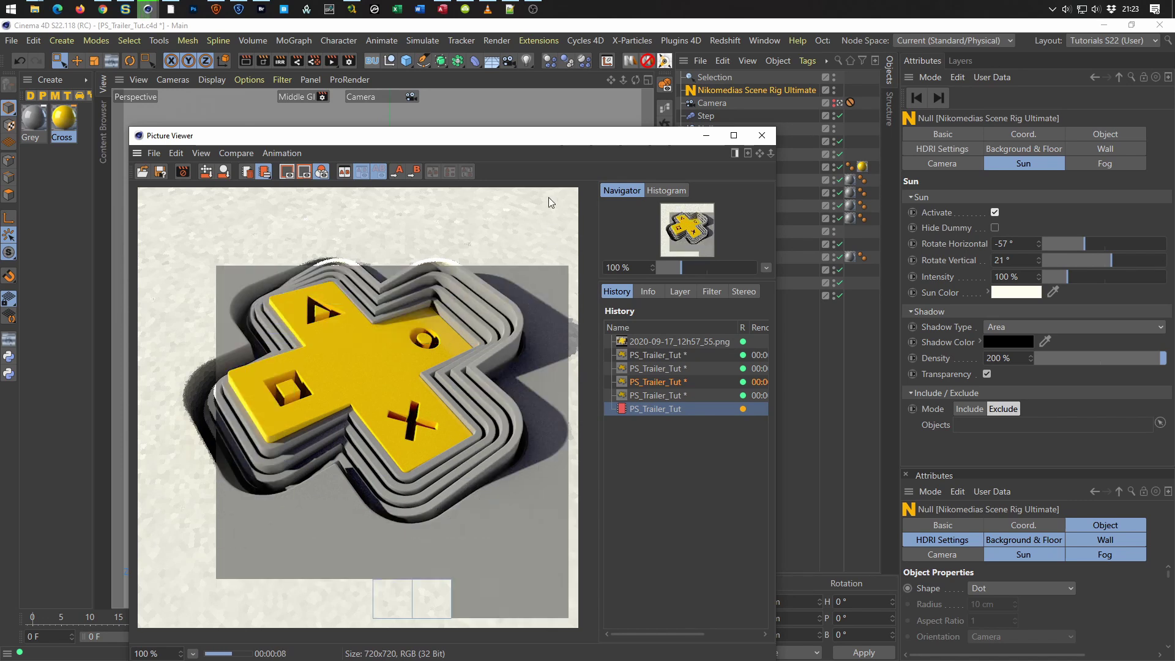
drag(559, 130, 862, 103)
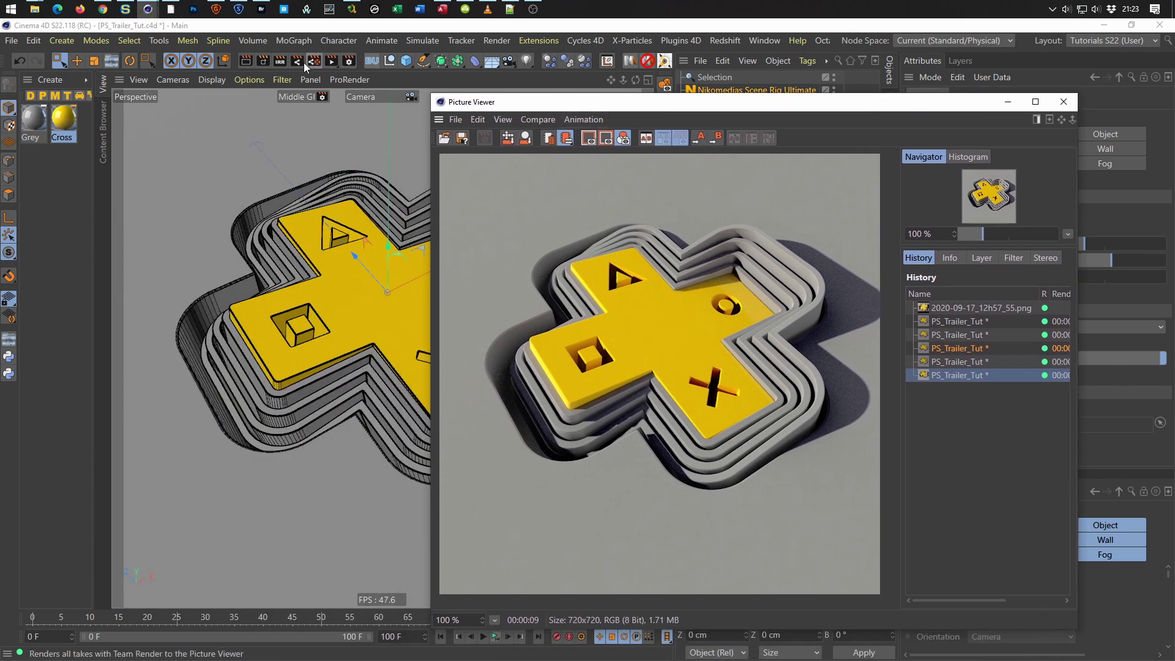
Set Global Illumination Maximum Depth to 64 and render to the Picture Viewer.
click(279, 61)
click(280, 61)
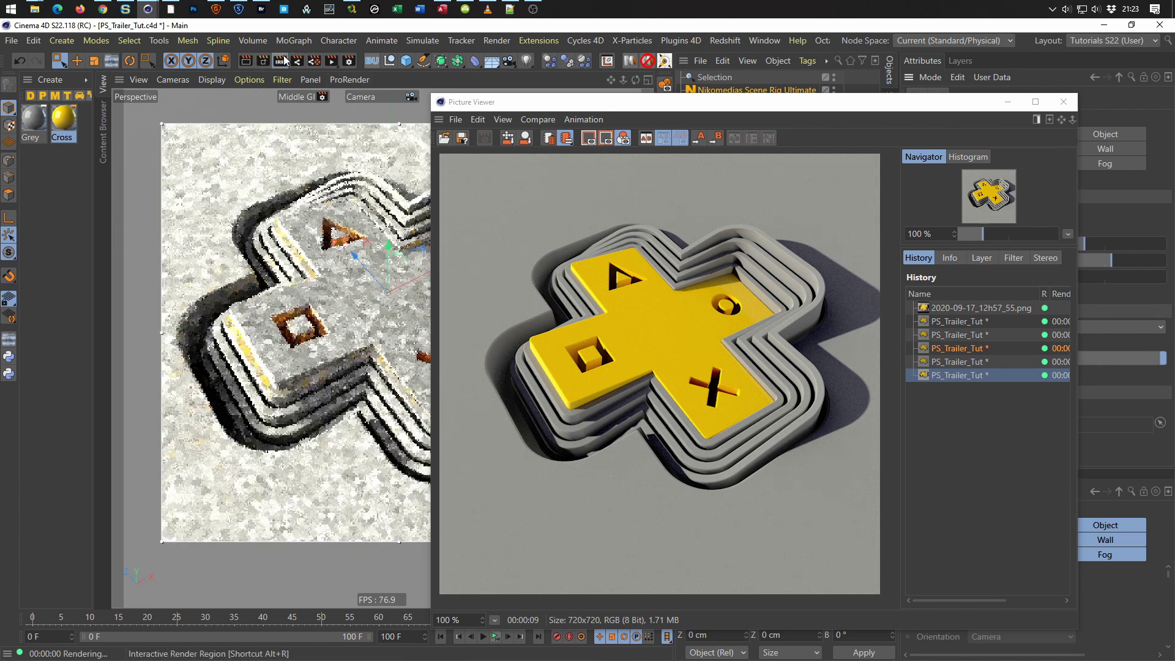
click(350, 61)
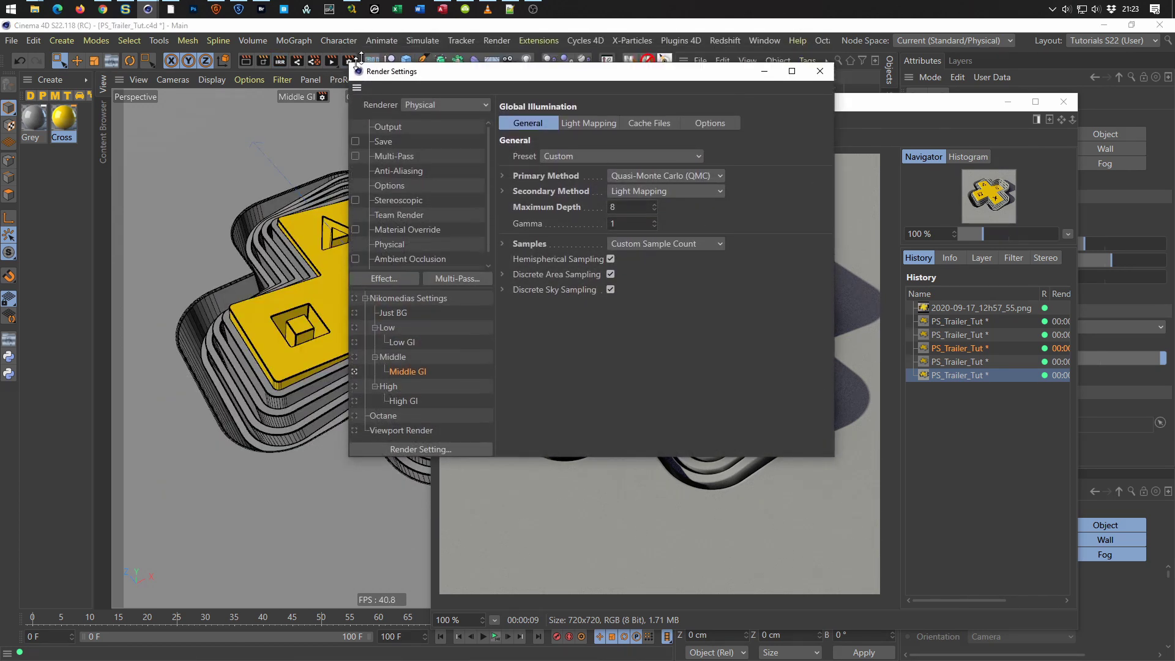
drag(470, 50, 167, 101)
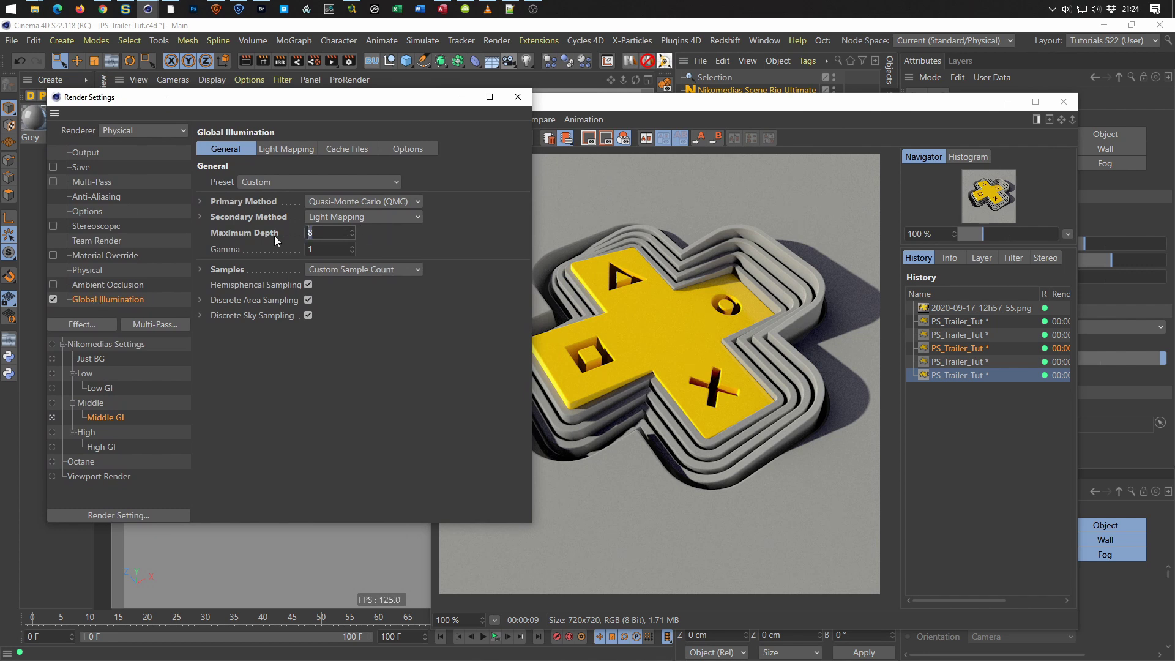
text(64)
key(shift+r)
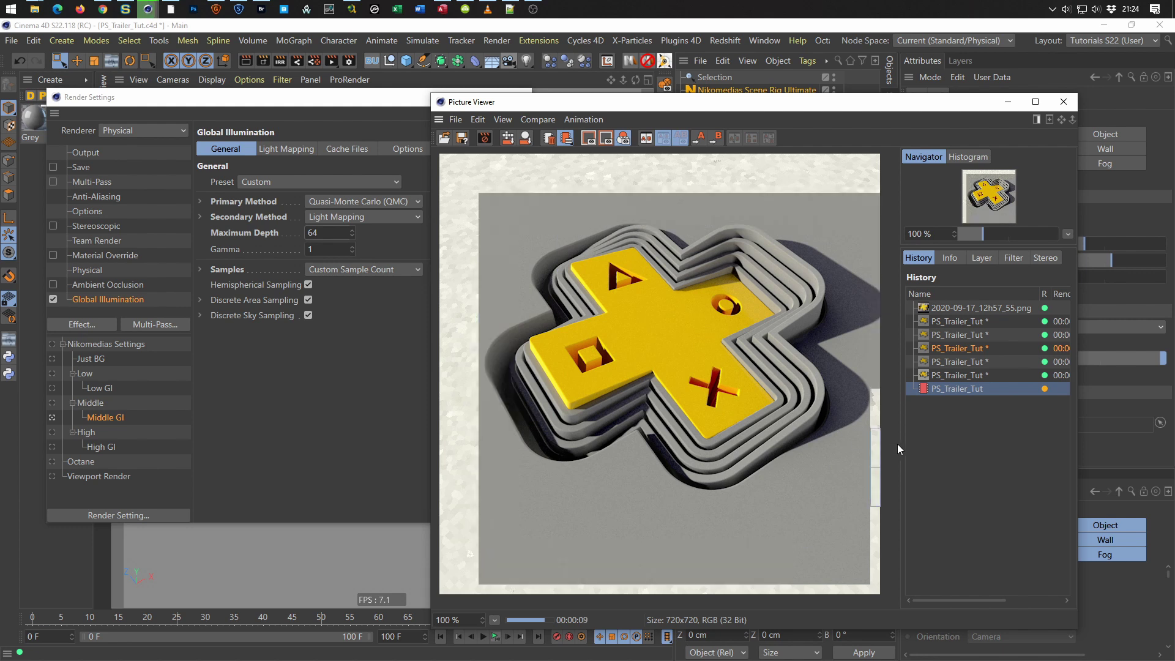
Compare the new render with earlier history entries, ending on the newest one.
click(952, 374)
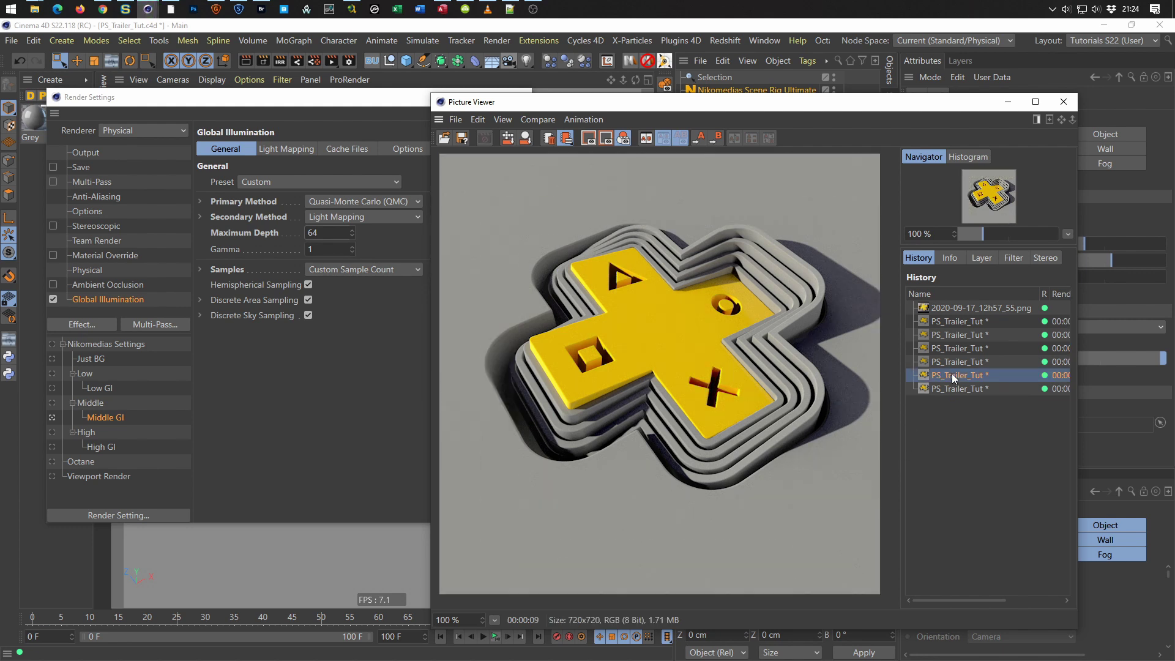
click(950, 376)
click(949, 376)
click(948, 376)
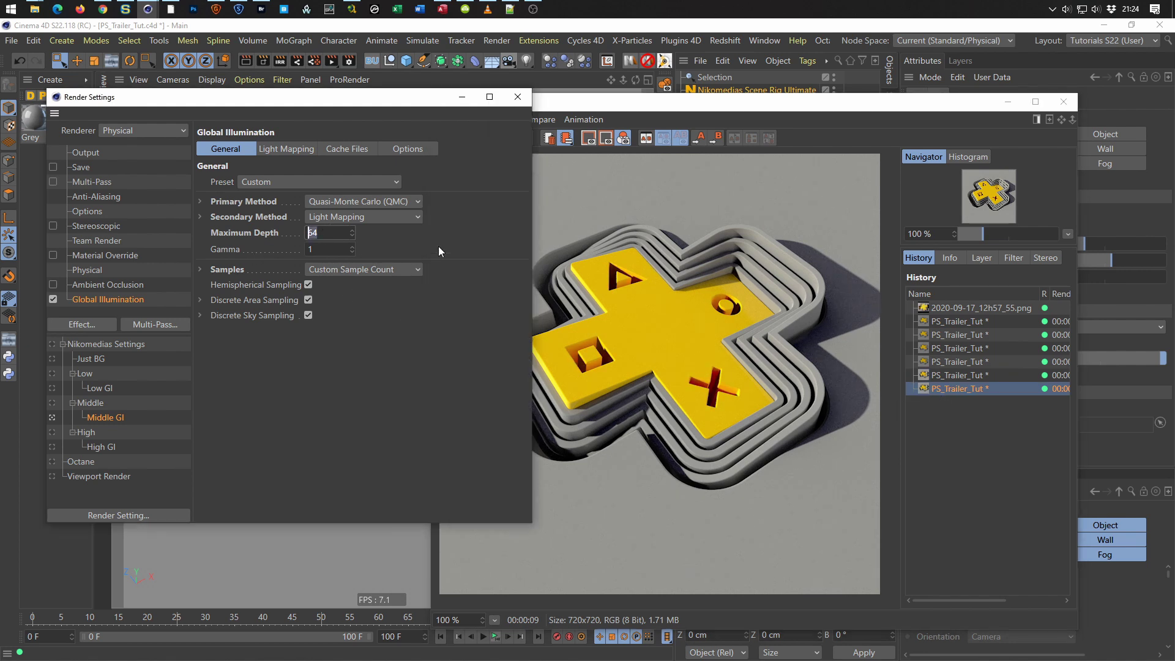
drag(782, 109, 810, 122)
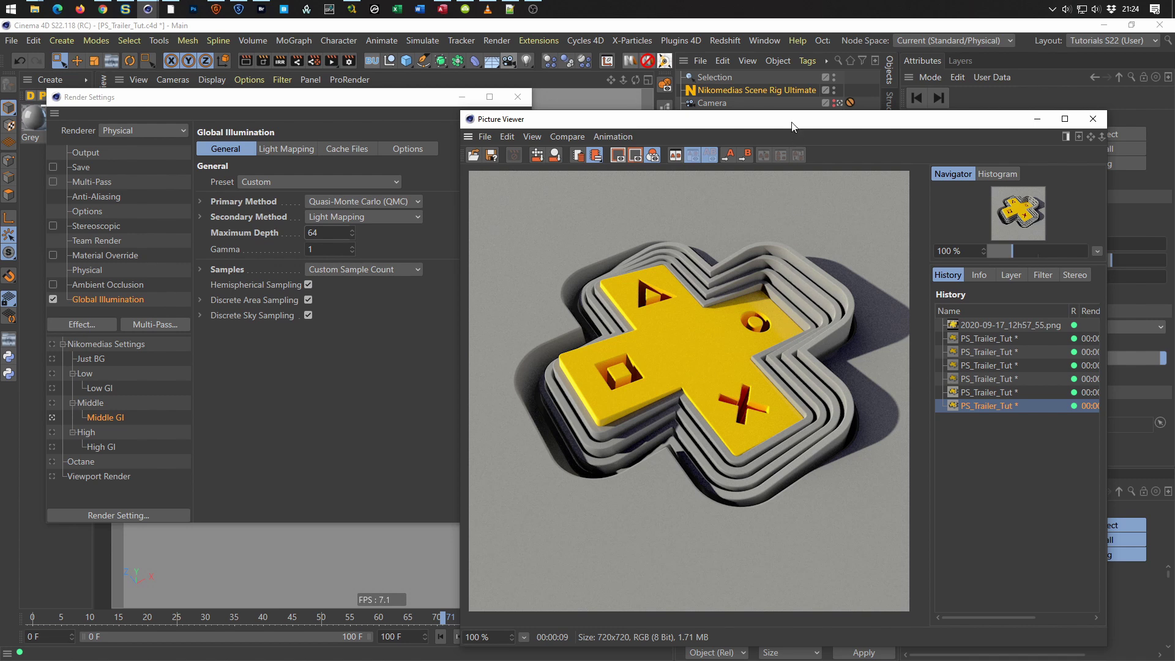
drag(791, 126, 353, 120)
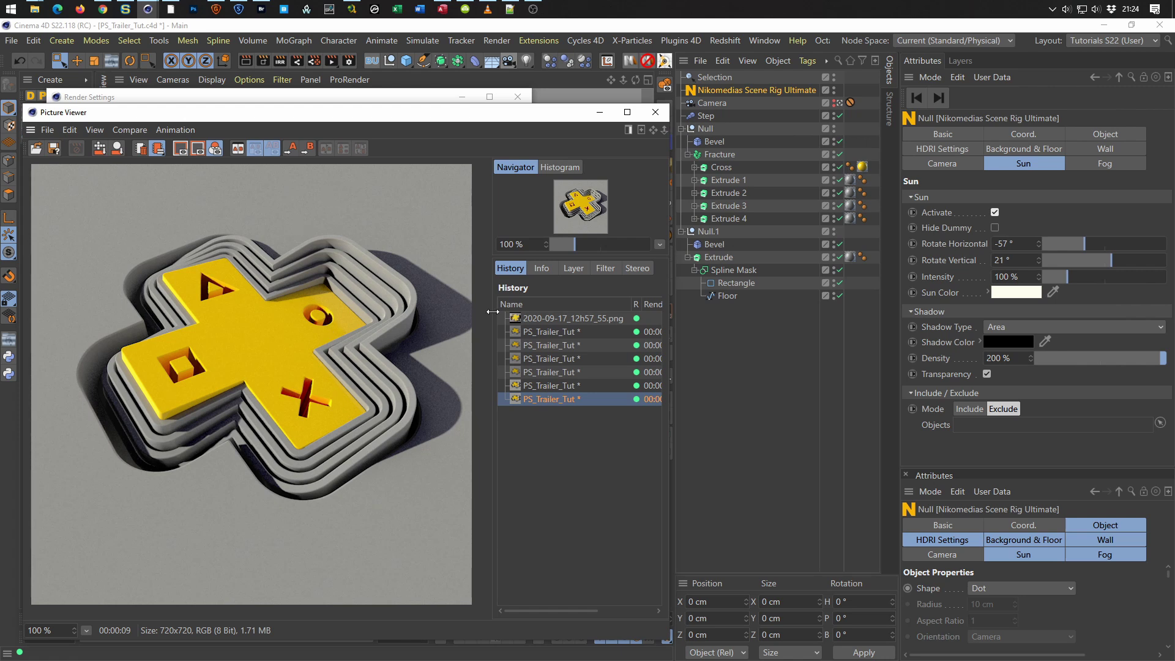
Restore the Extrude 1–4 selection, set outline distance to 12 cm, render, and close Render Settings.
click(716, 78)
click(957, 165)
double_click(973, 168)
text(12)
key(Return)
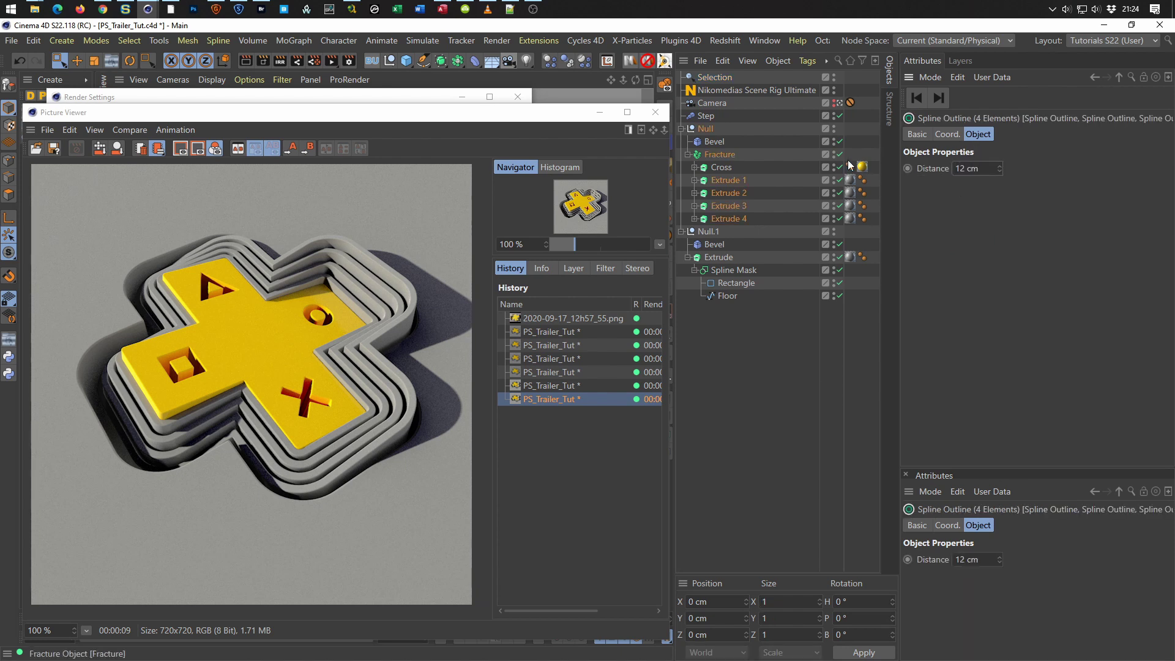
key(shift+r)
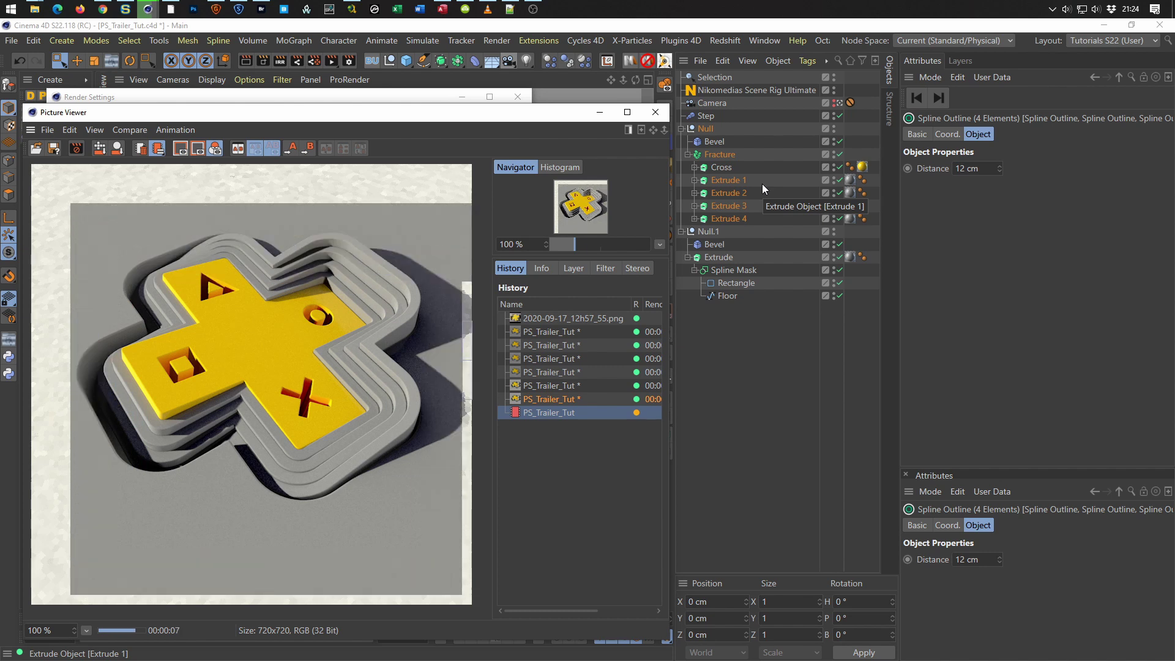
drag(538, 117, 1000, 124)
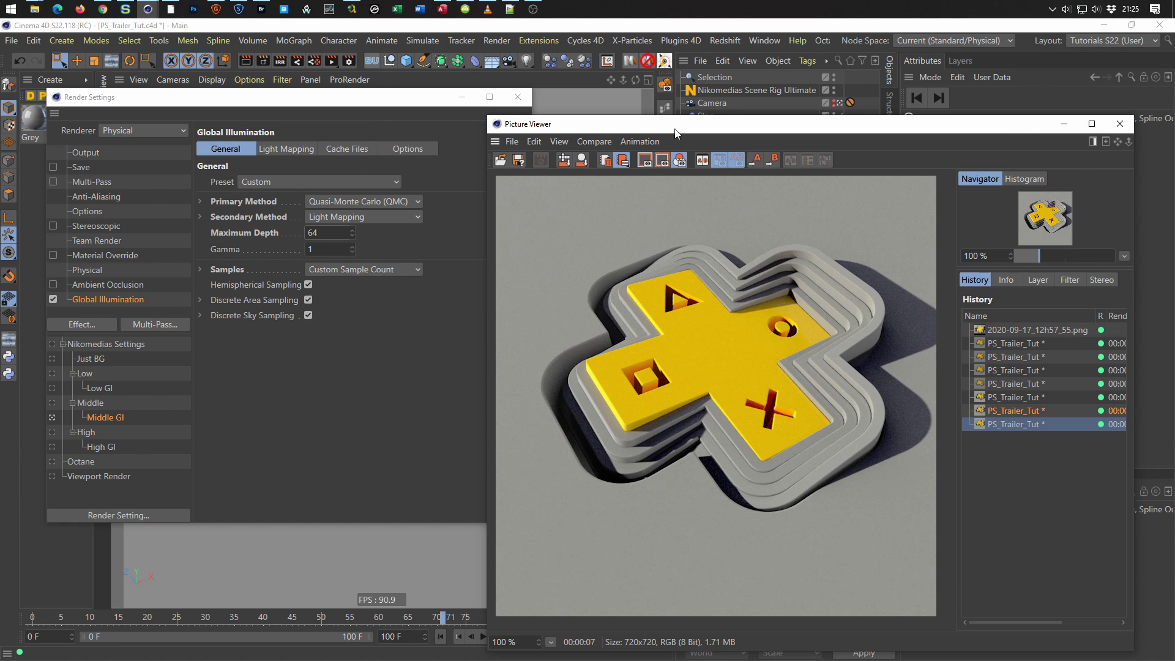
click(517, 97)
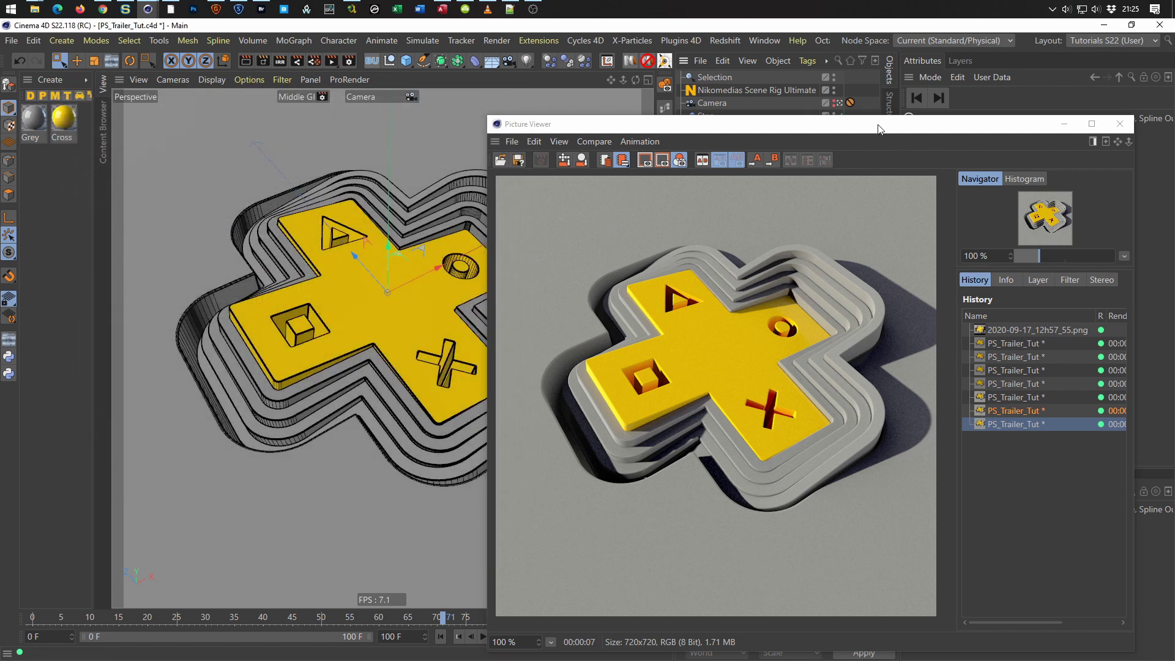
drag(874, 129, 899, 86)
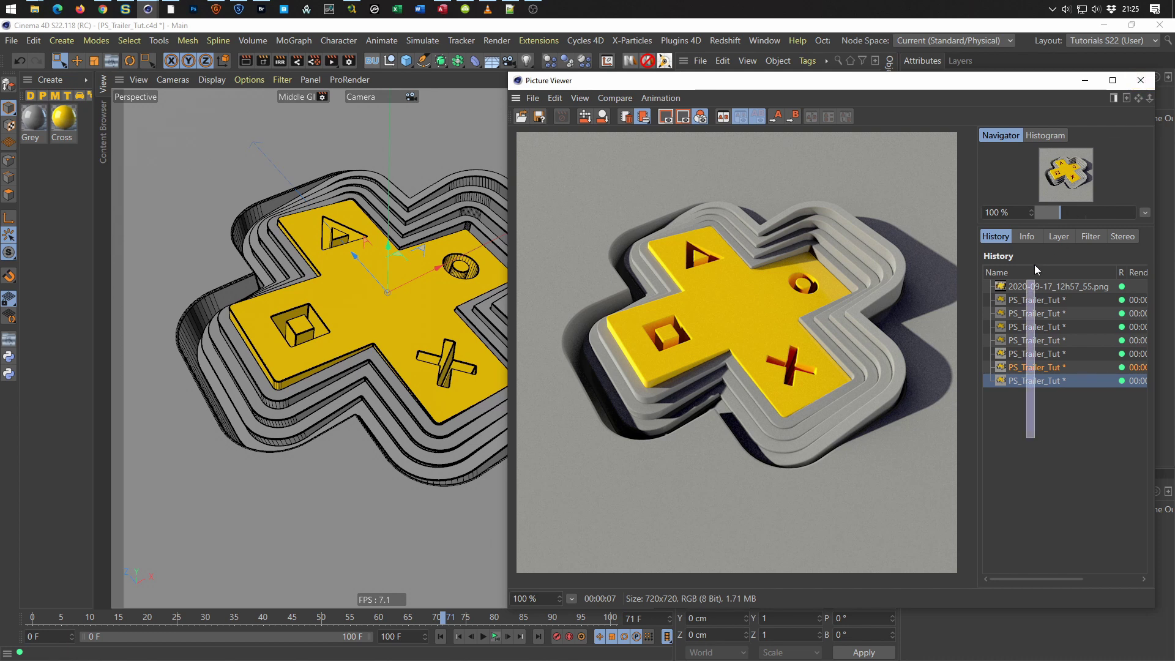
Delete all earlier test renders from the Picture Viewer history, confirming the unsaved-render warning.
key(ctrl+a)
key(Delete)
click(572, 385)
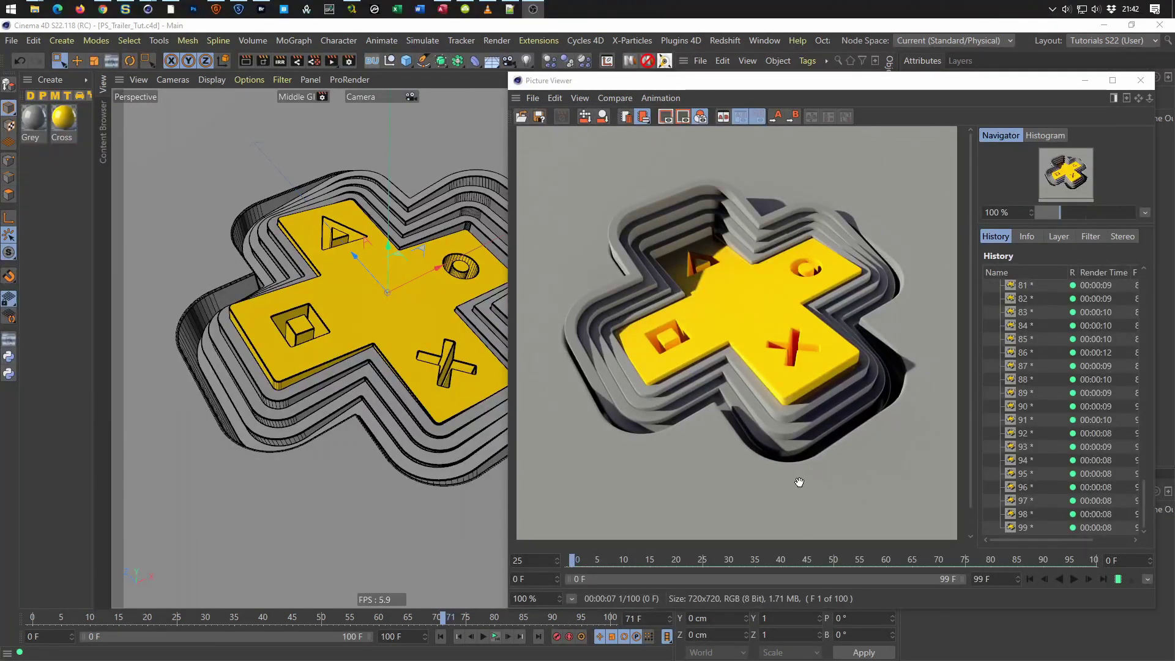
Play back and stop the 100-frame animation, then move the render window left.
click(1073, 580)
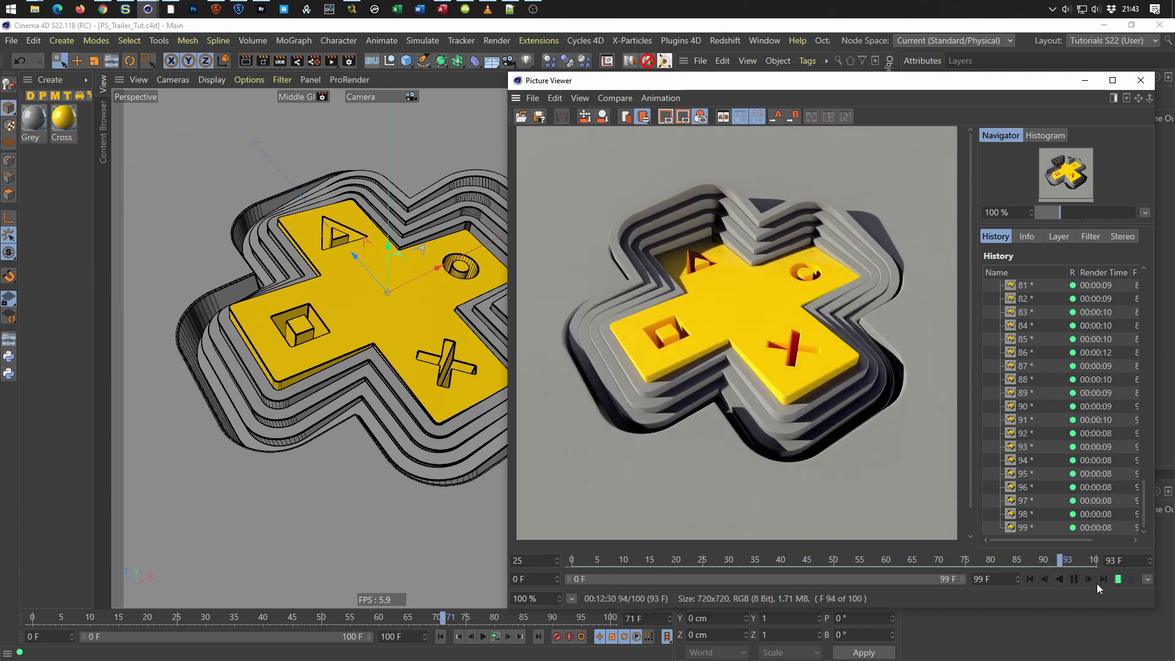
click(1073, 580)
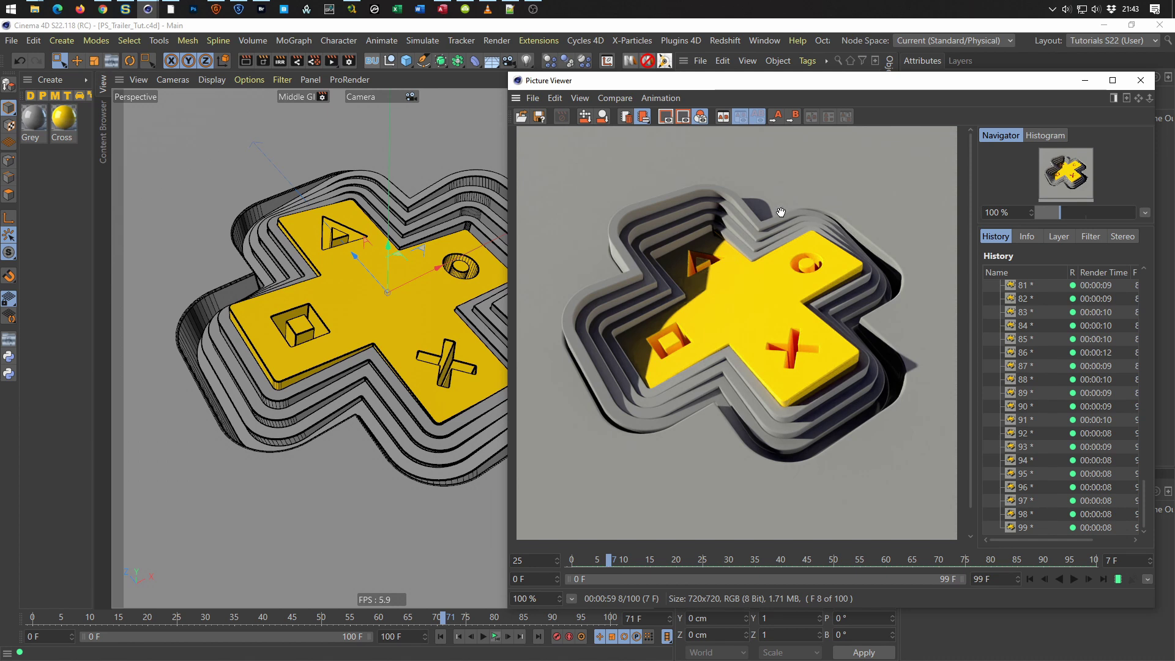
mouse_move(1035, 88)
mouse_down()
mouse_move(748, 90)
mouse_move(1038, 99)
mouse_up()
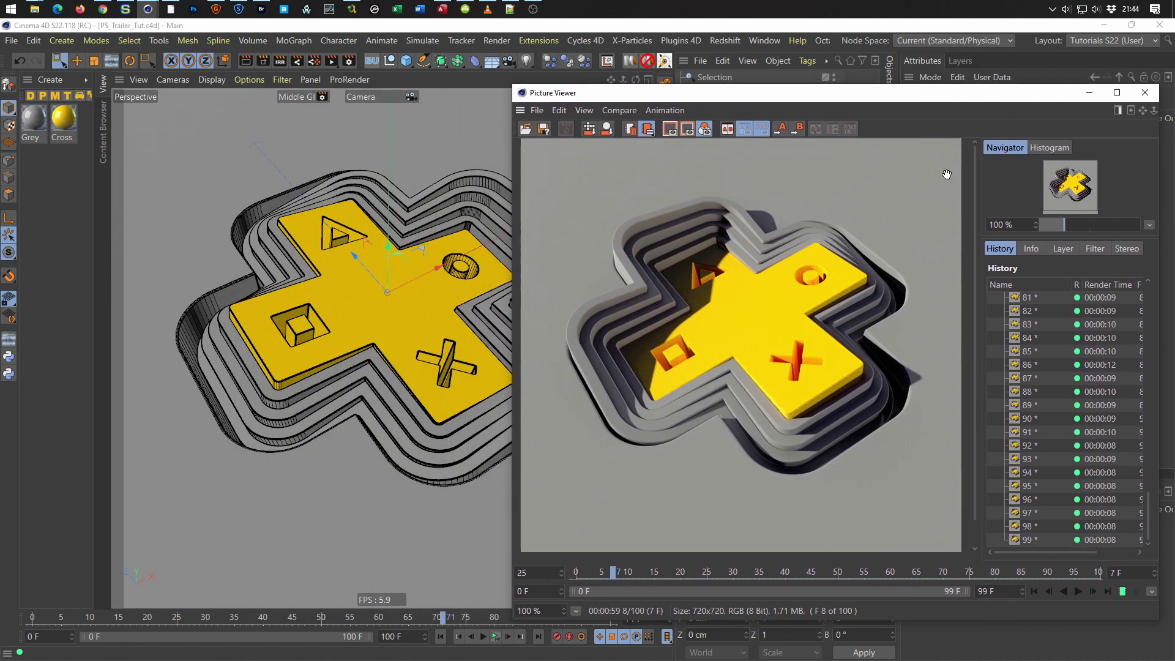